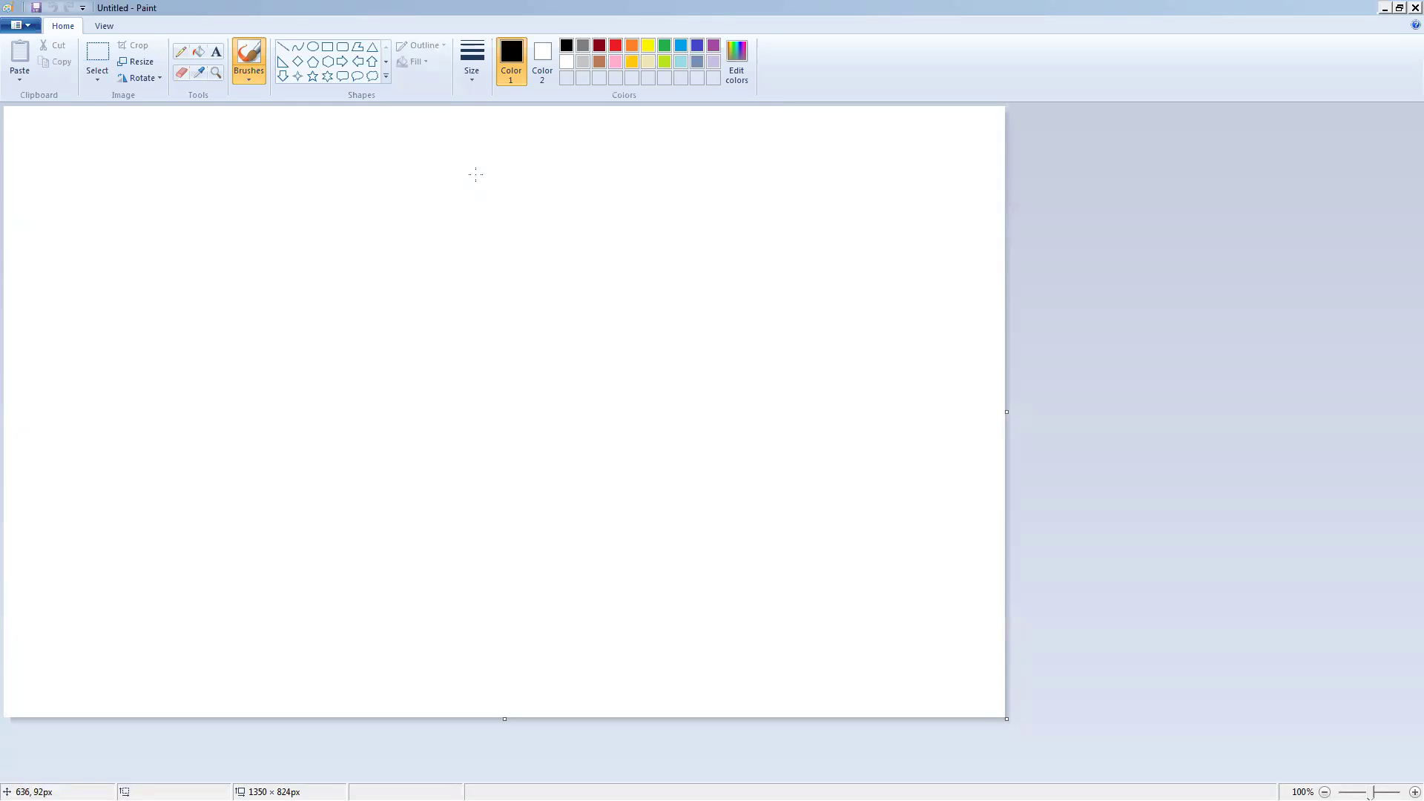
Handwrite the word "Right" with the brush in the canvas's upper-right area.
click(836, 179)
drag(767, 166, 771, 240)
mouse_move(756, 136)
mouse_down()
mouse_move(768, 195)
mouse_move(805, 244)
mouse_up()
mouse_move(812, 199)
mouse_down()
mouse_move(812, 238)
mouse_move(865, 233)
mouse_move(960, 138)
mouse_move(983, 219)
mouse_up()
drag(970, 205, 1012, 201)
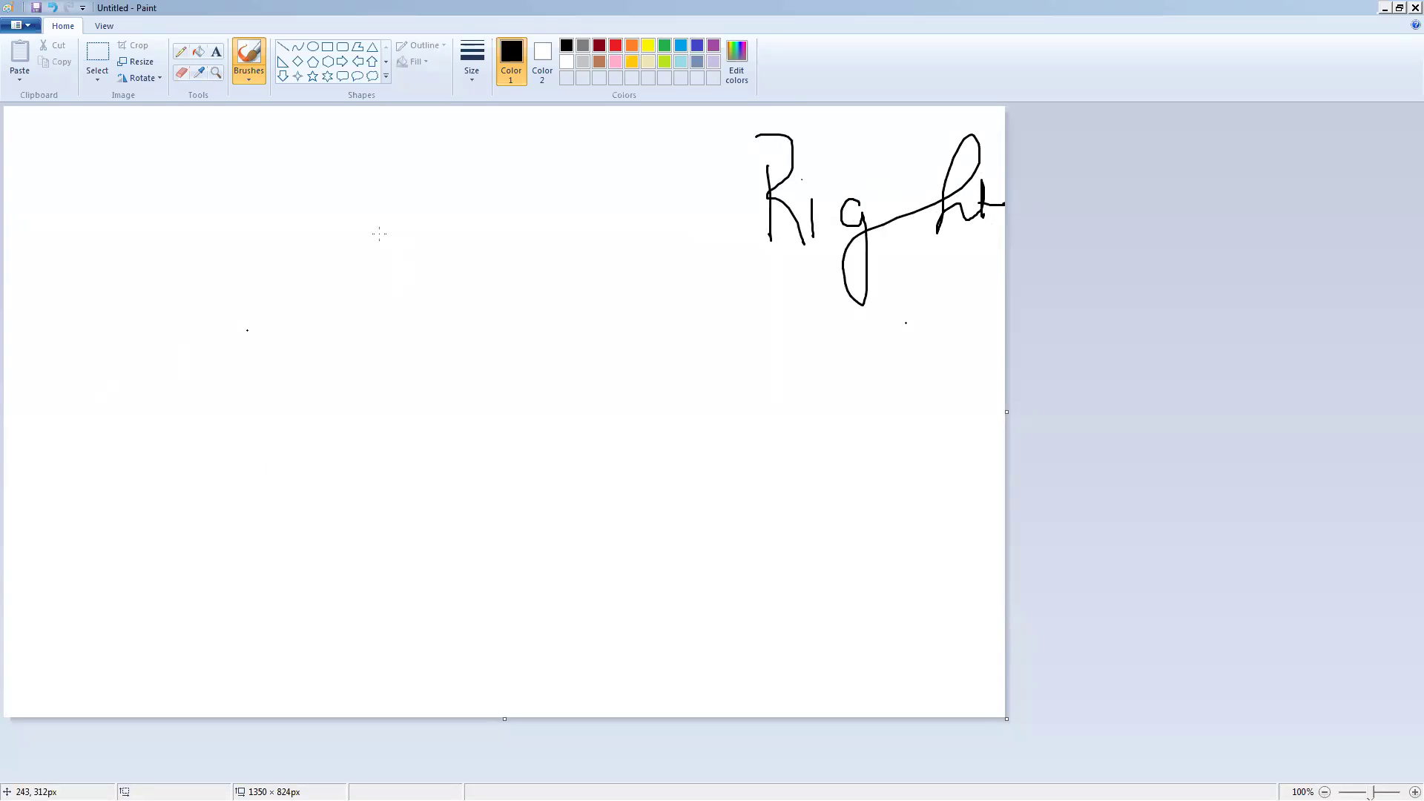
Draw an L-shaped outline with a rounded left end and mark it with an arrow, a plus sign, a 1 and a 7.
mouse_move(350, 174)
mouse_down()
mouse_move(350, 287)
mouse_move(176, 304)
mouse_move(181, 371)
mouse_move(437, 370)
mouse_move(433, 180)
mouse_move(418, 162)
mouse_move(350, 168)
mouse_up()
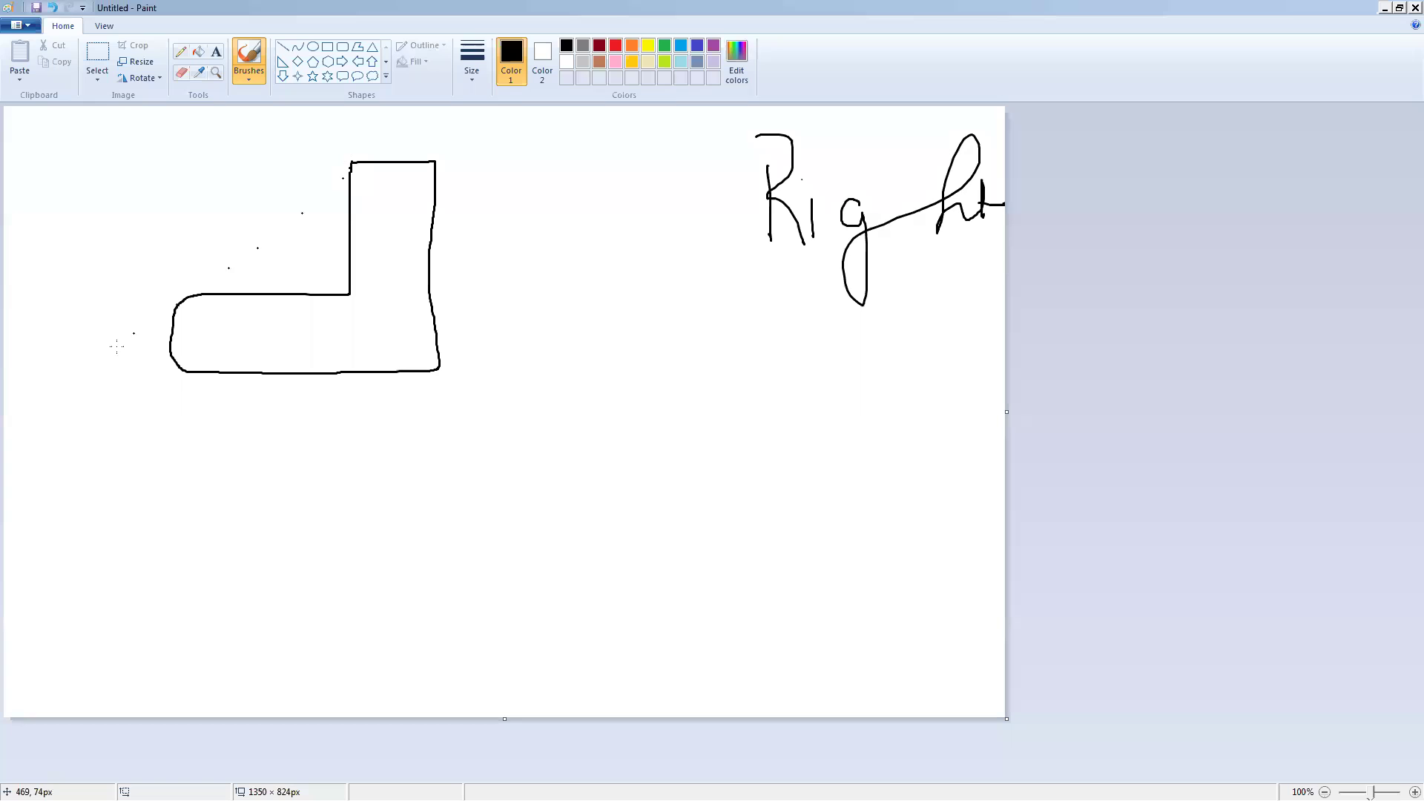
mouse_move(124, 344)
mouse_down()
mouse_move(155, 327)
mouse_move(154, 339)
mouse_up()
drag(201, 333, 210, 334)
drag(205, 329, 206, 339)
mouse_move(379, 187)
mouse_down()
mouse_move(384, 175)
mouse_move(402, 218)
mouse_up()
mouse_move(232, 312)
mouse_down()
mouse_move(259, 316)
mouse_move(238, 358)
mouse_move(260, 334)
mouse_up()
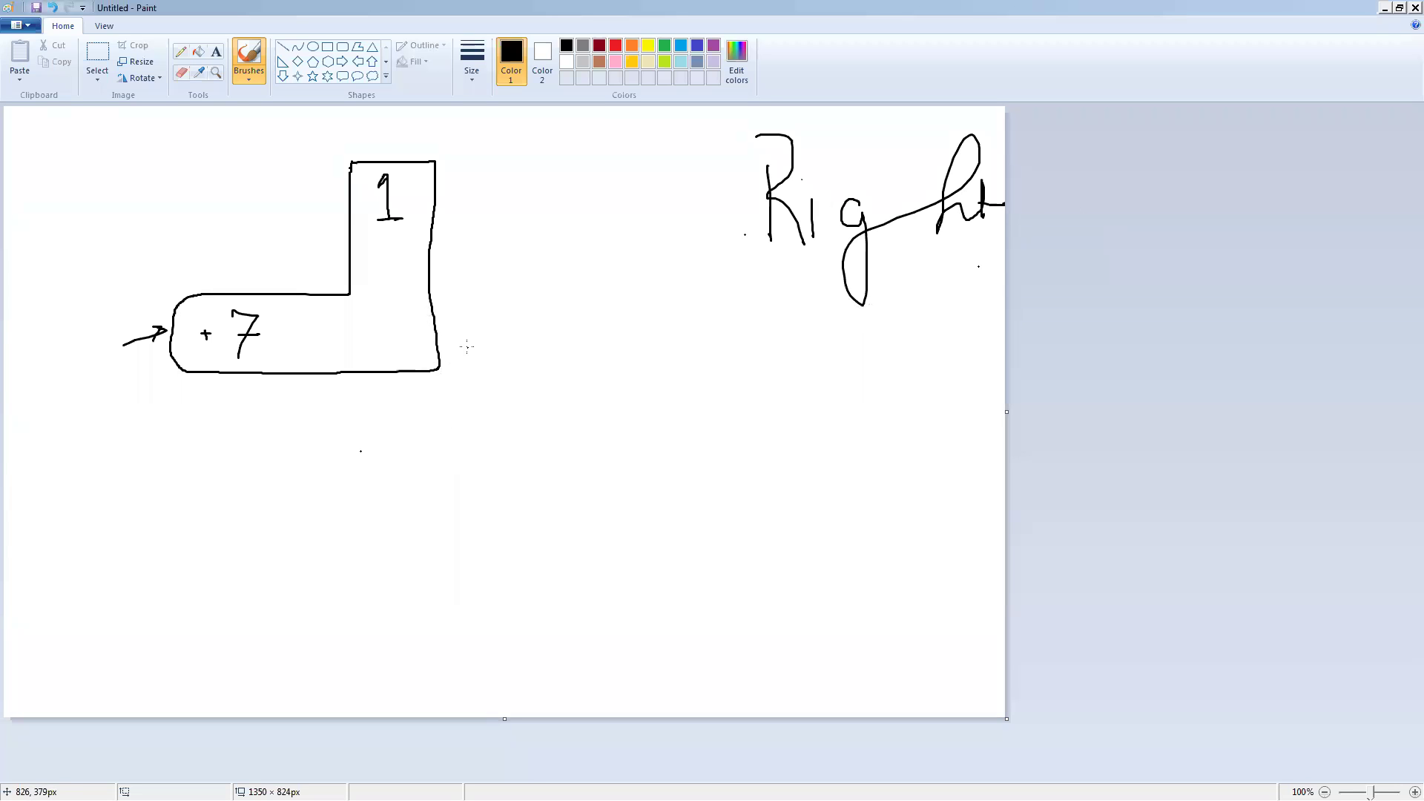
drag(461, 336, 522, 293)
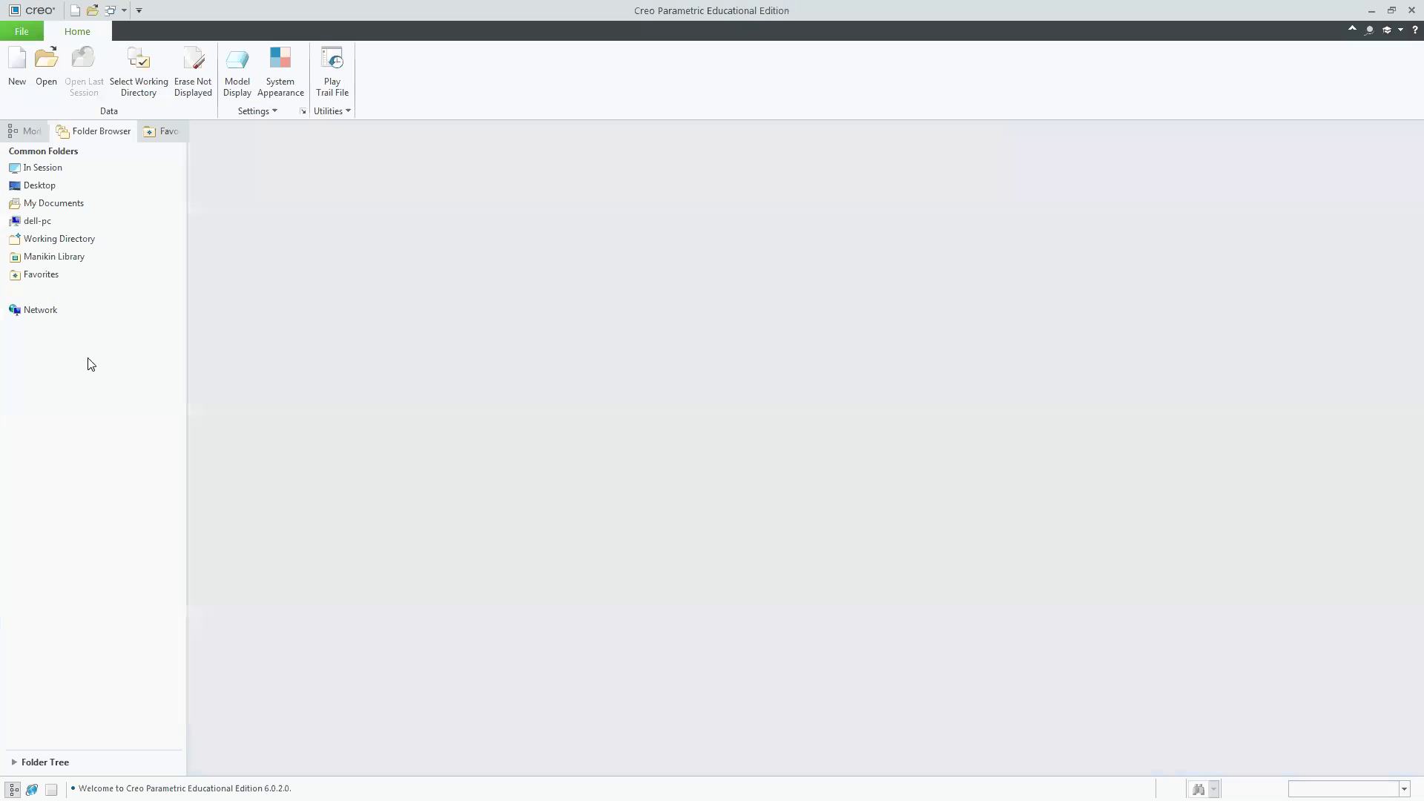
In Creo Parametric, set the Trials folder from Favorites as the working directory and close the folder browser.
click(34, 279)
right_click(222, 241)
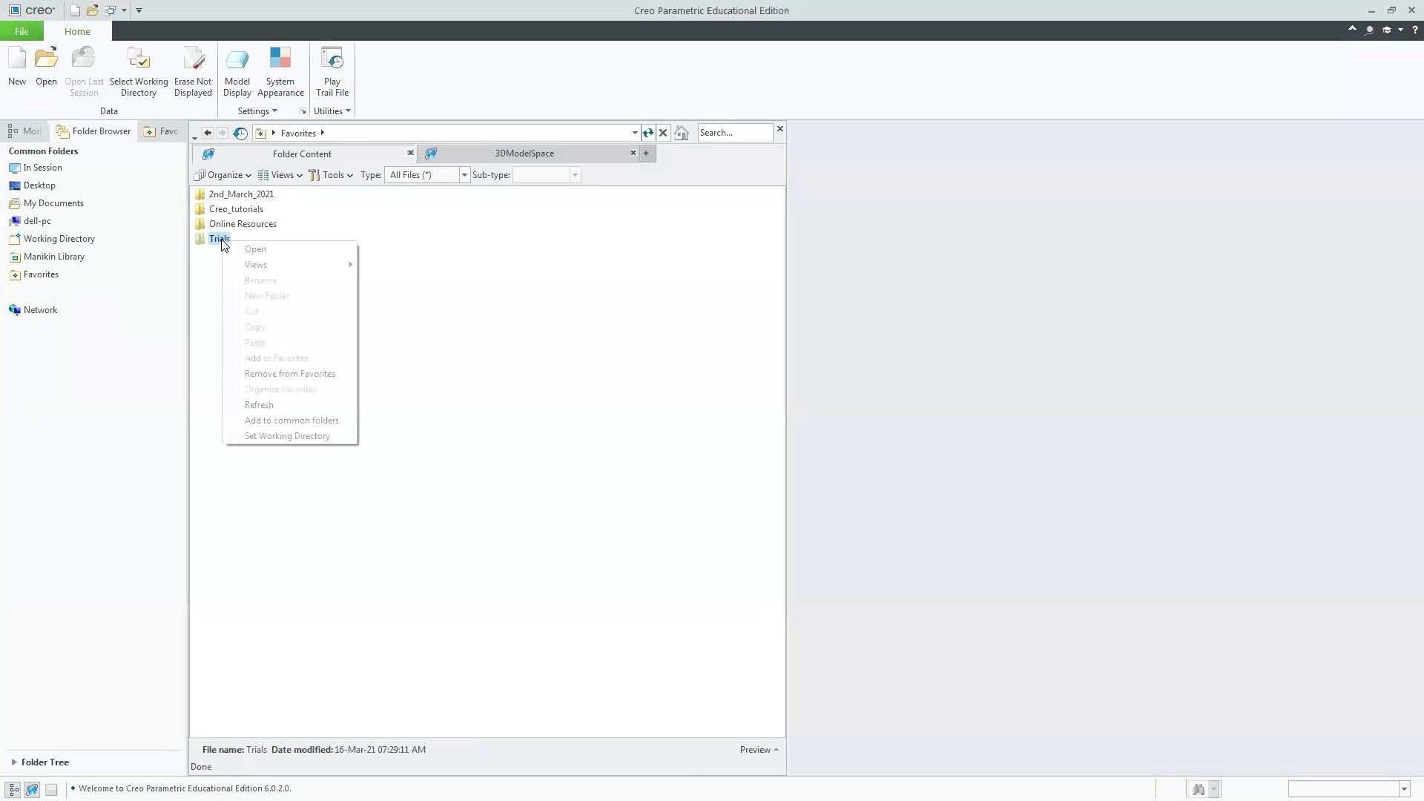
click(276, 437)
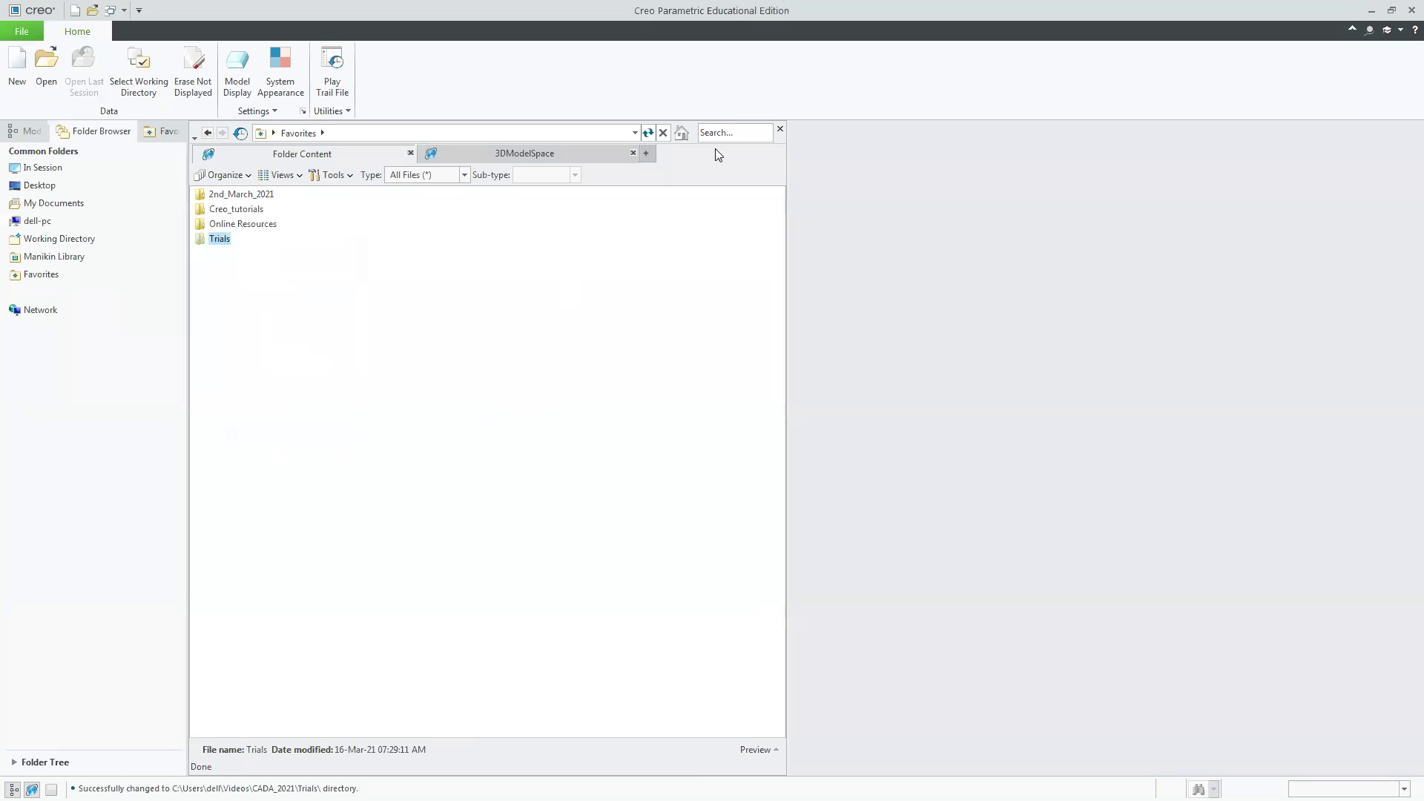
click(780, 131)
Start a new solid part named prt0001 without using the default template.
click(16, 63)
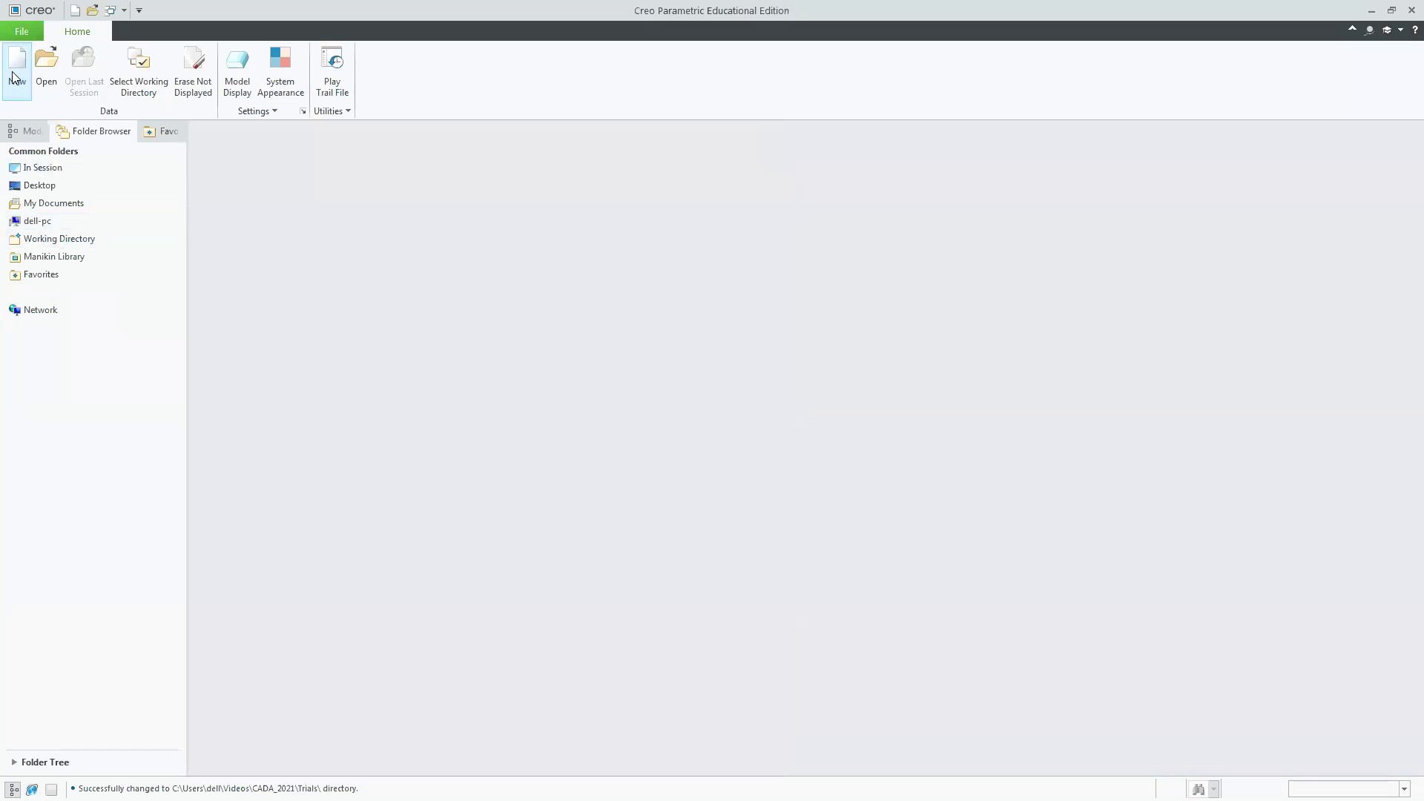
click(629, 519)
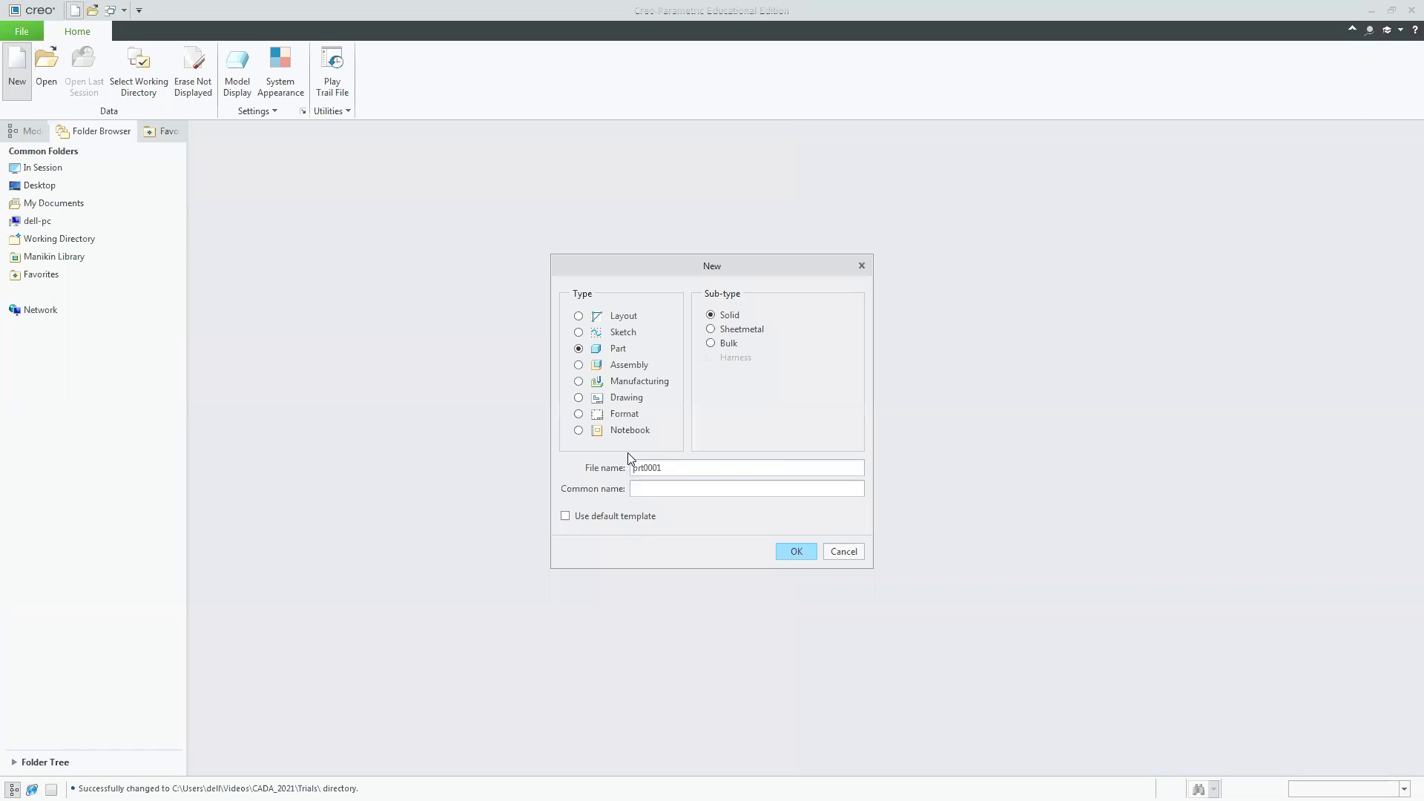
click(635, 515)
click(634, 517)
click(636, 516)
click(800, 551)
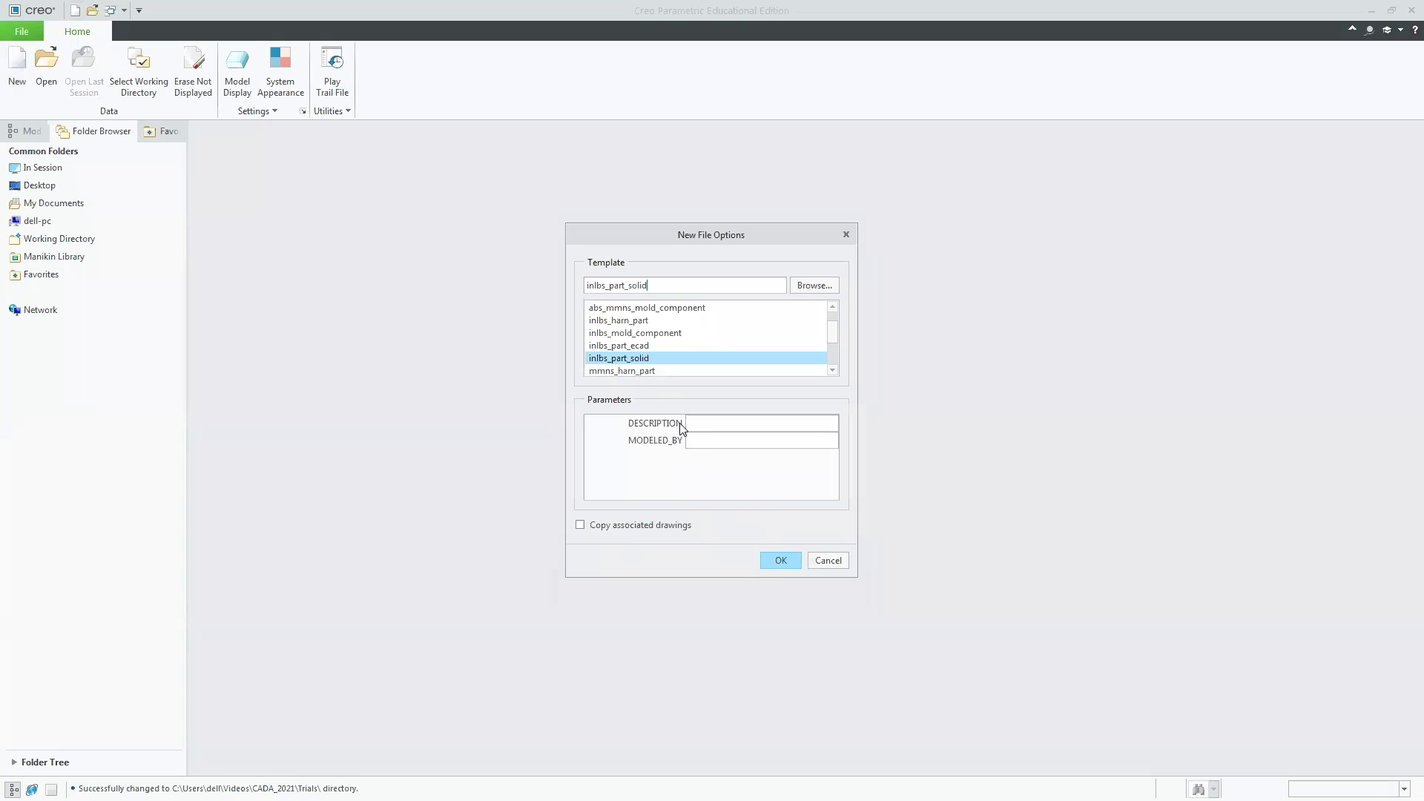
Create the part from the mmns_part_solid template.
click(829, 370)
click(829, 370)
click(829, 370)
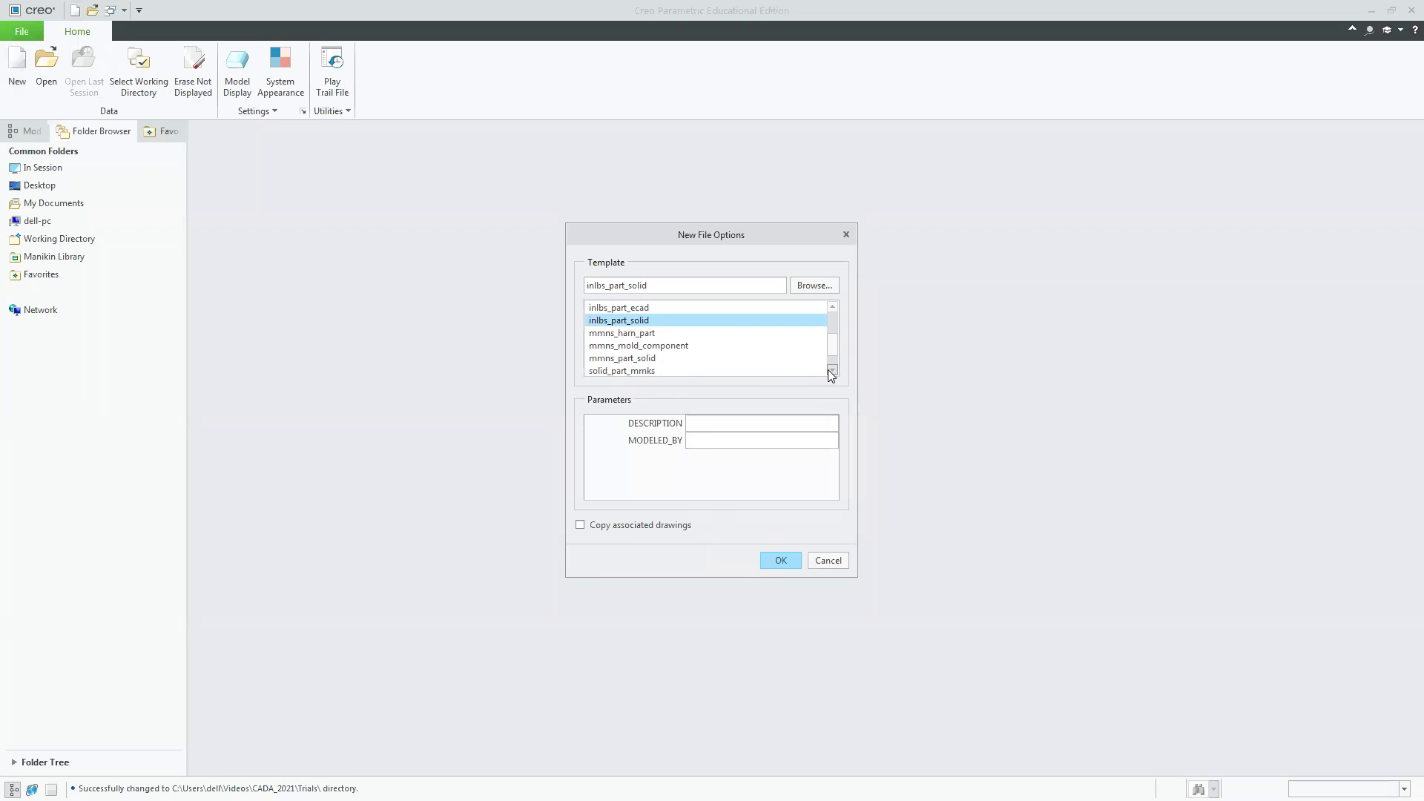
click(676, 358)
click(780, 562)
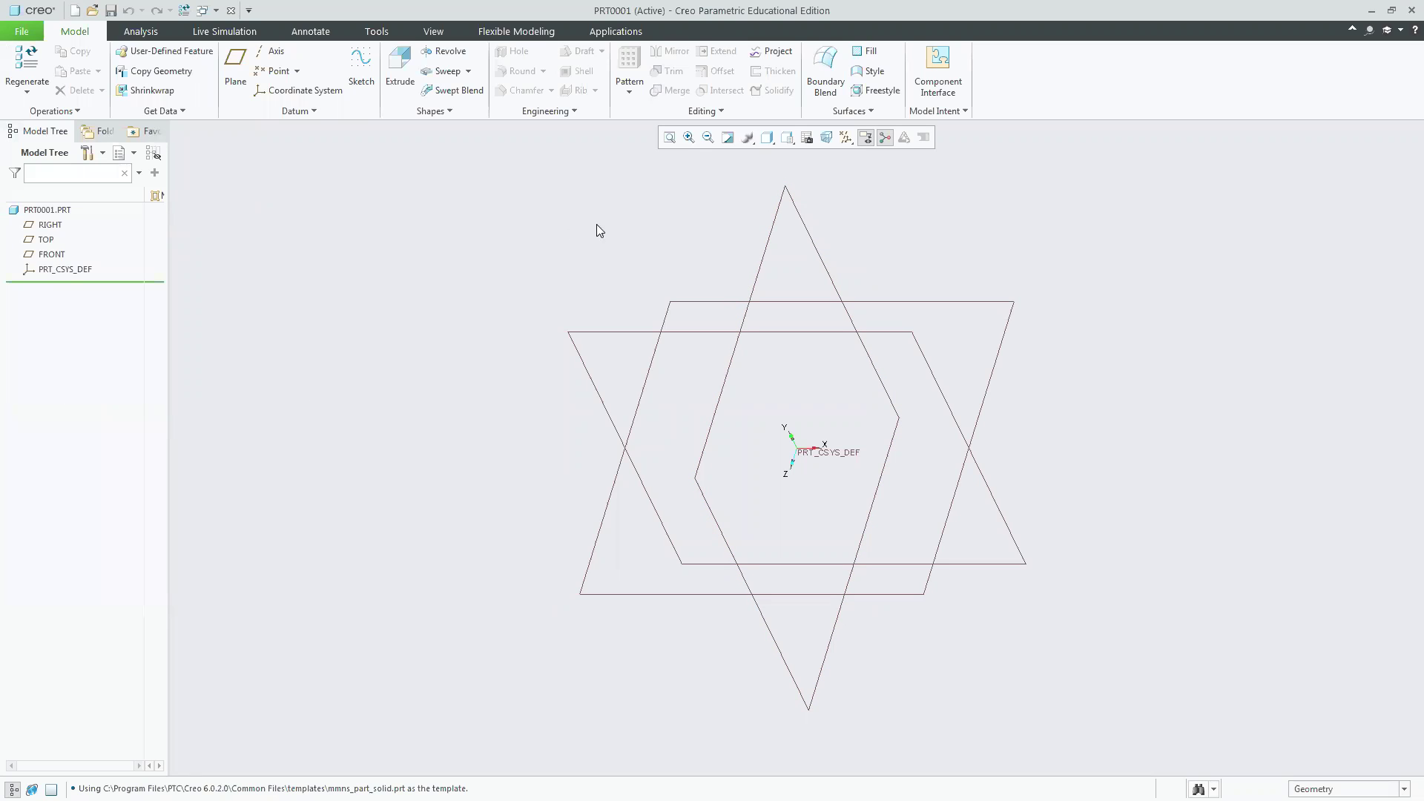
click(789, 140)
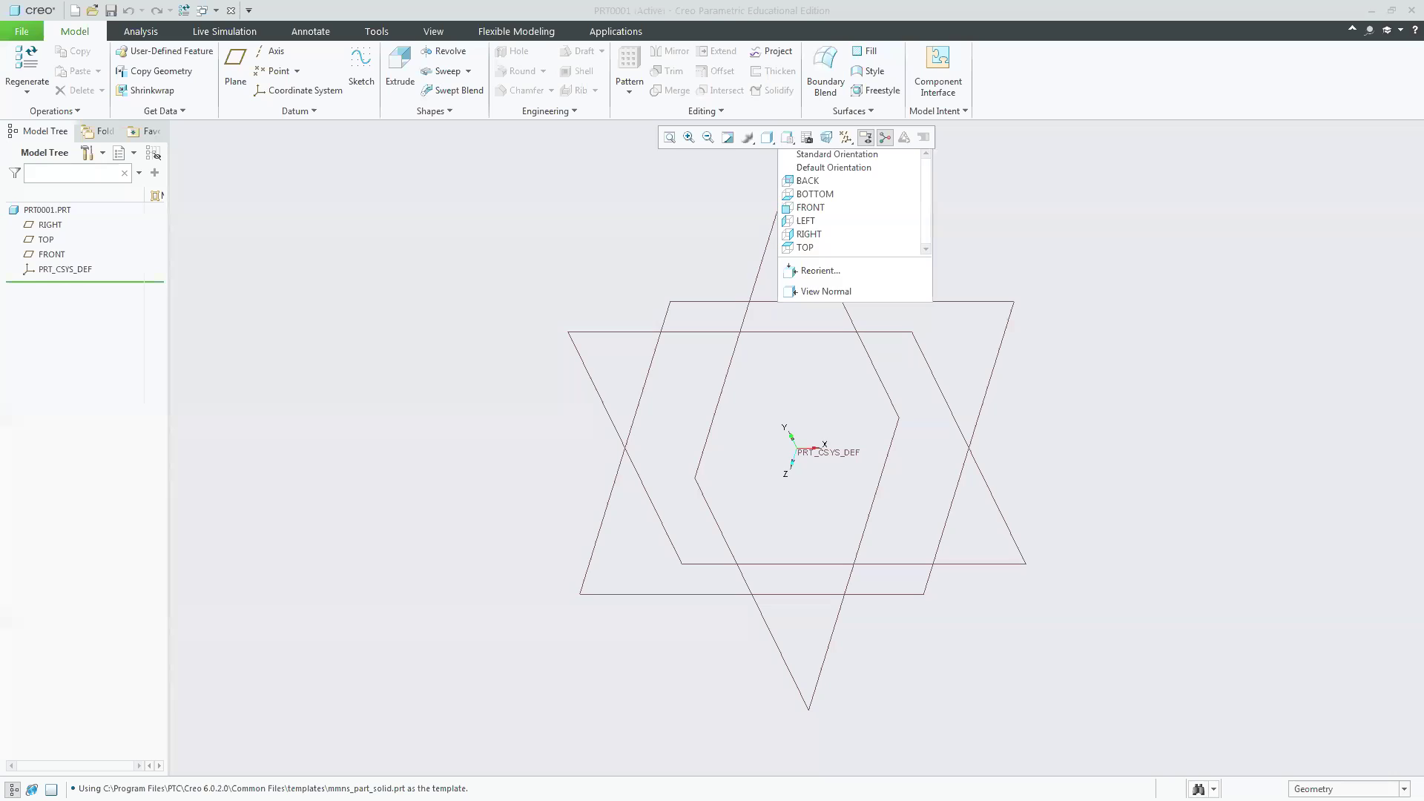
key(alt+Tab)
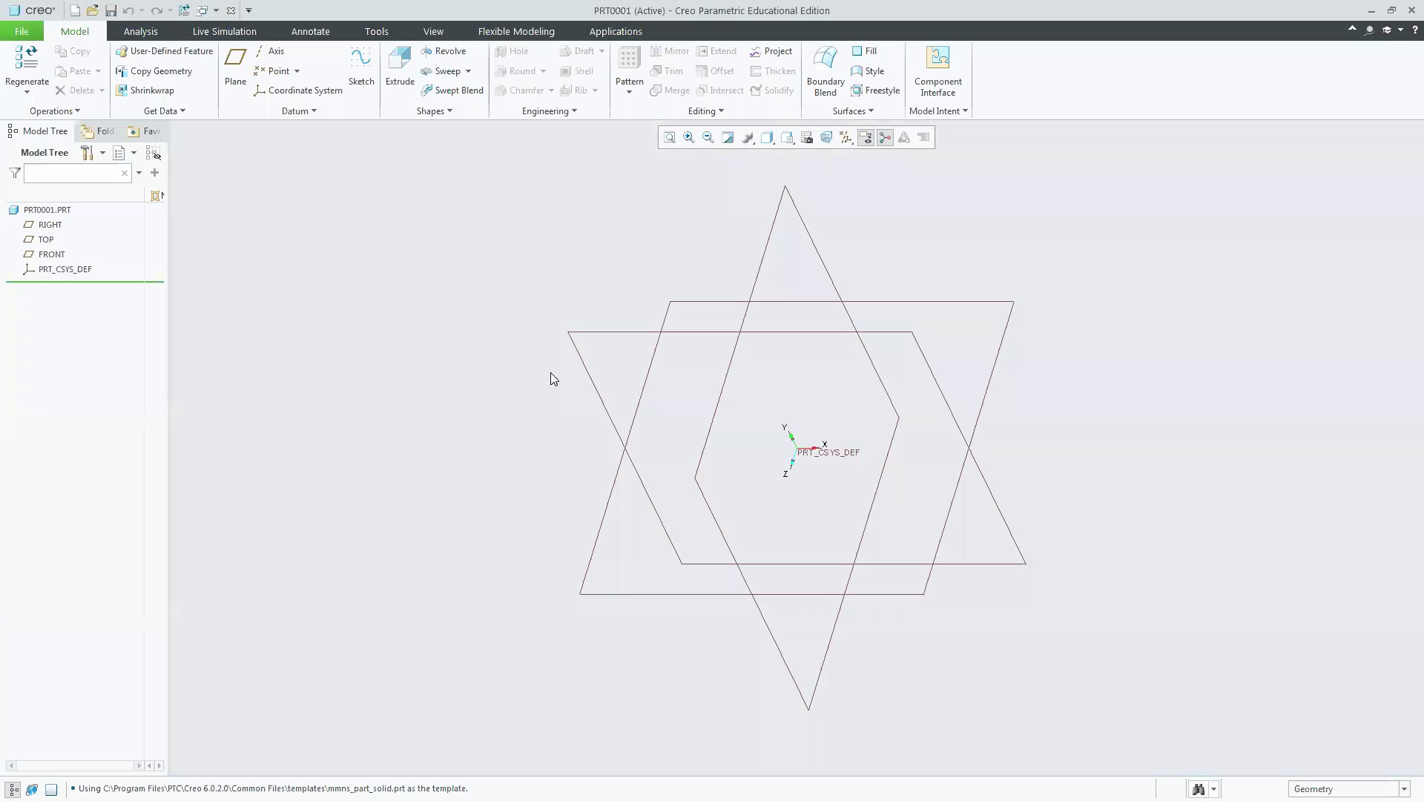
Start an Extrude feature with a sketch on the RIGHT datum plane and face the sketch plane.
click(393, 72)
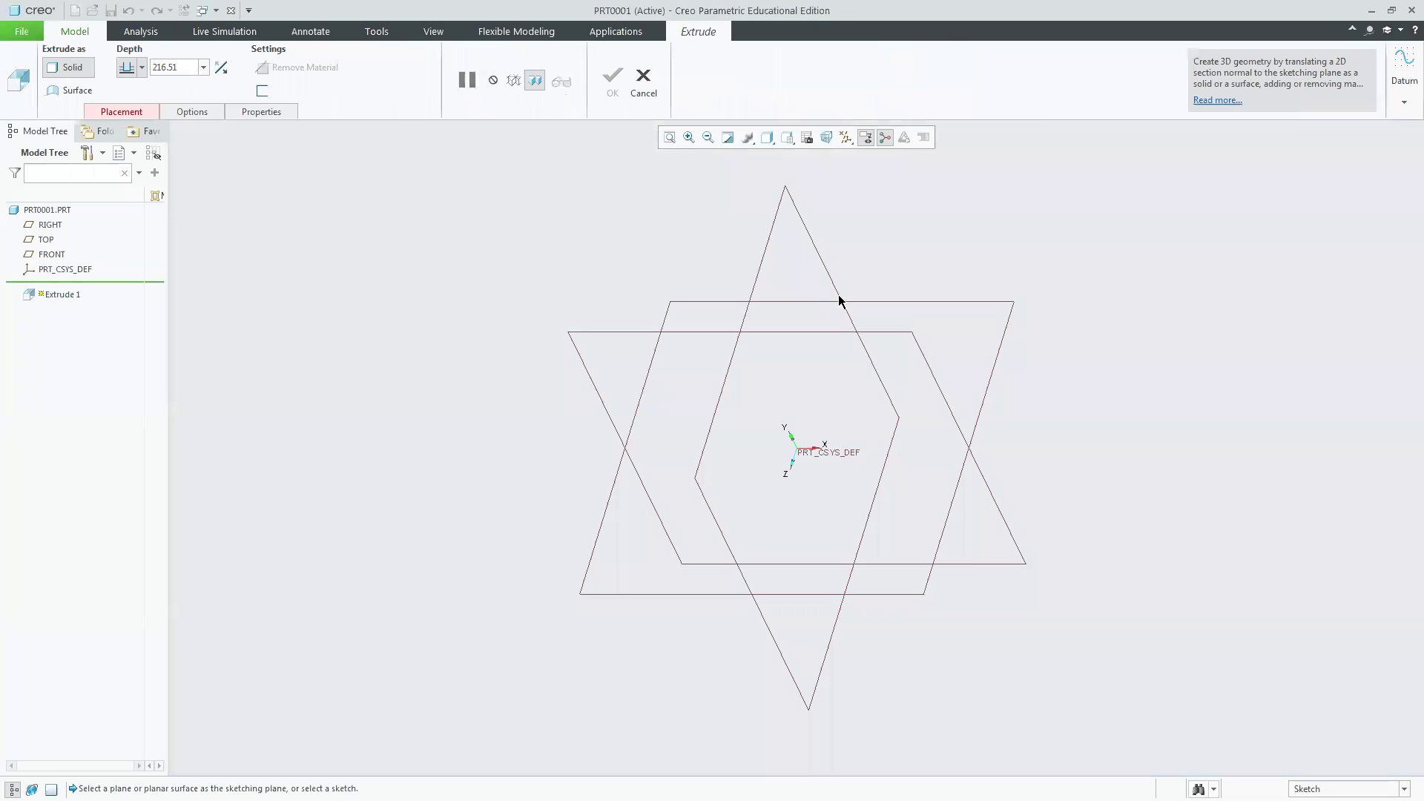
click(771, 245)
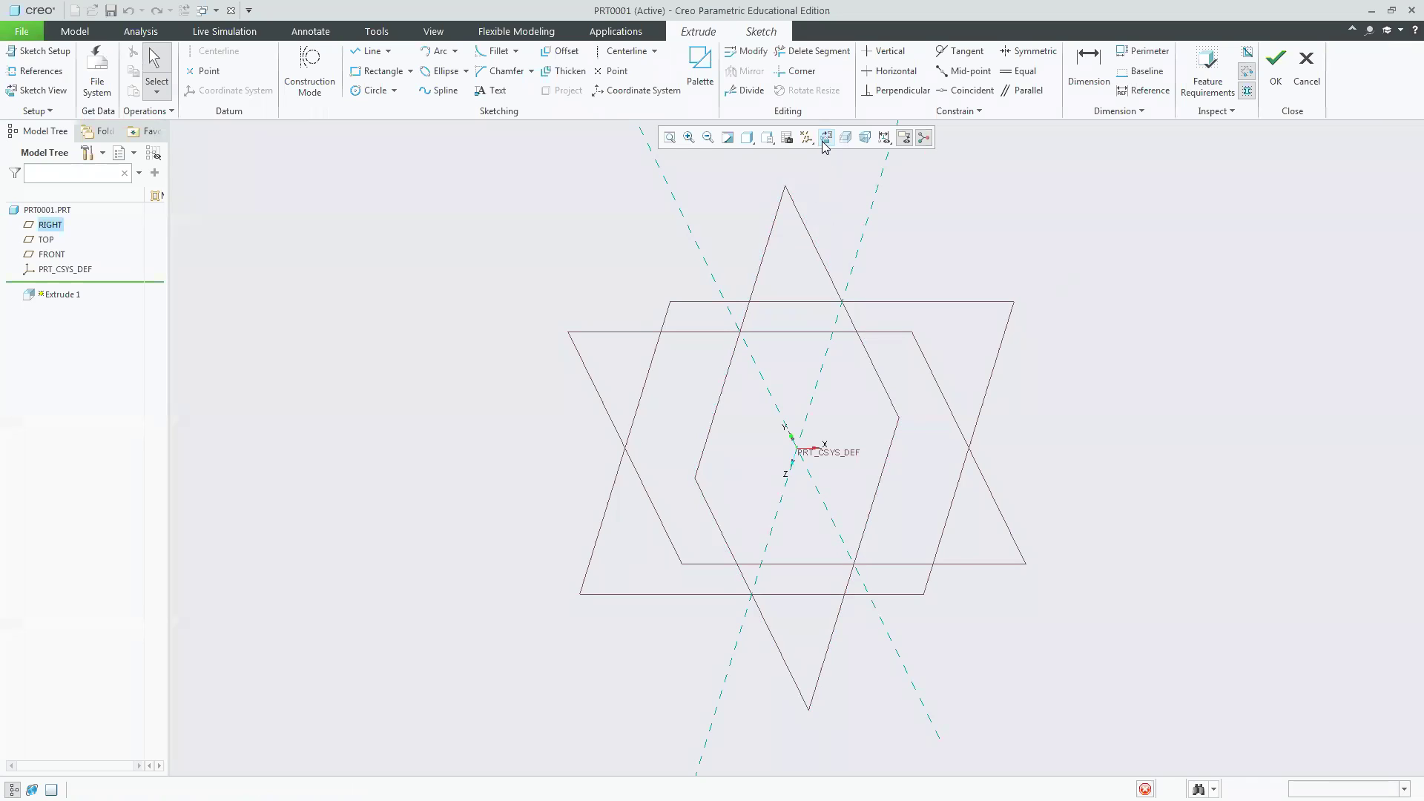
click(825, 138)
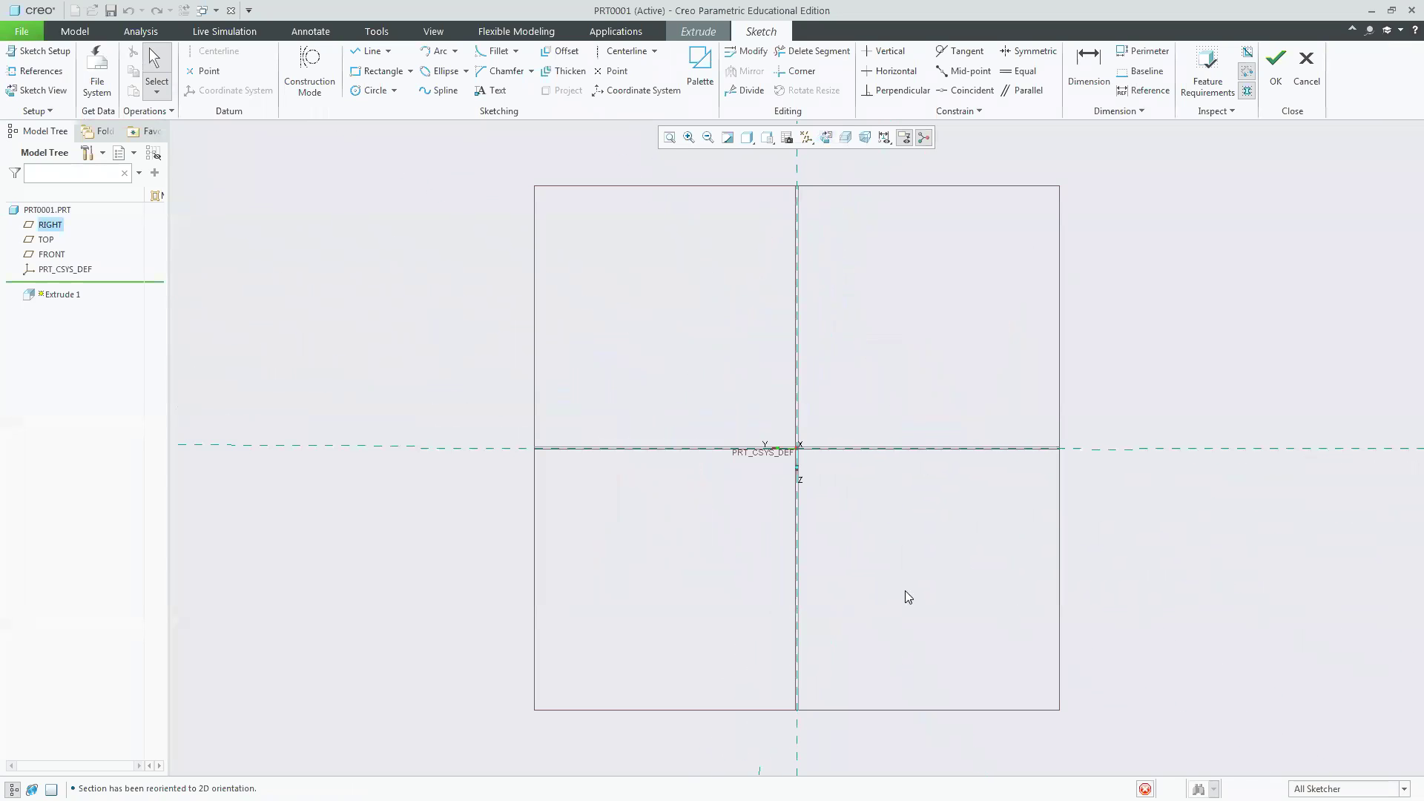
Draw the profile's right side about 319 mm high, bottom edge about 348 mm long and a left-end semicircle of about 68 mm radius.
click(370, 57)
click(970, 232)
click(969, 560)
click(612, 561)
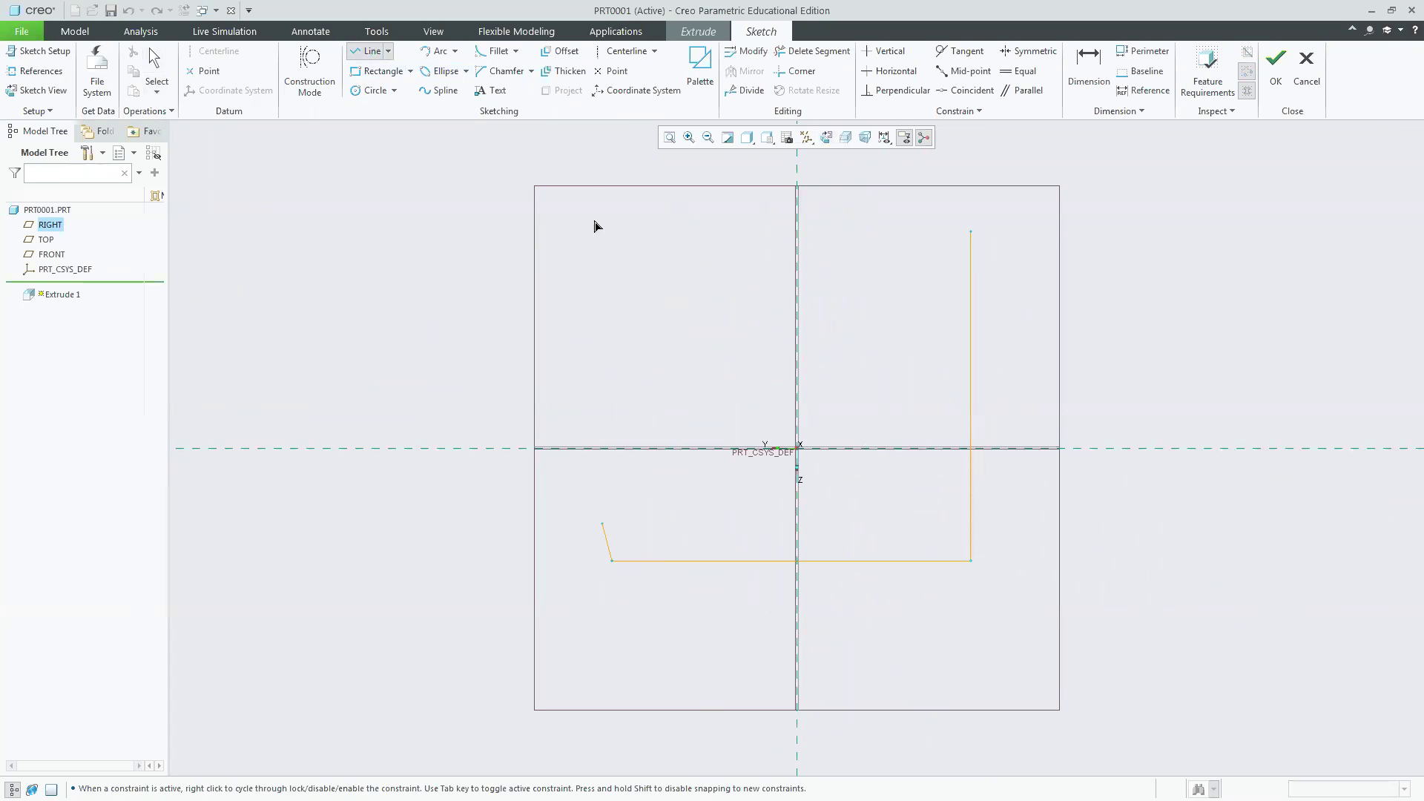
click(436, 51)
click(612, 561)
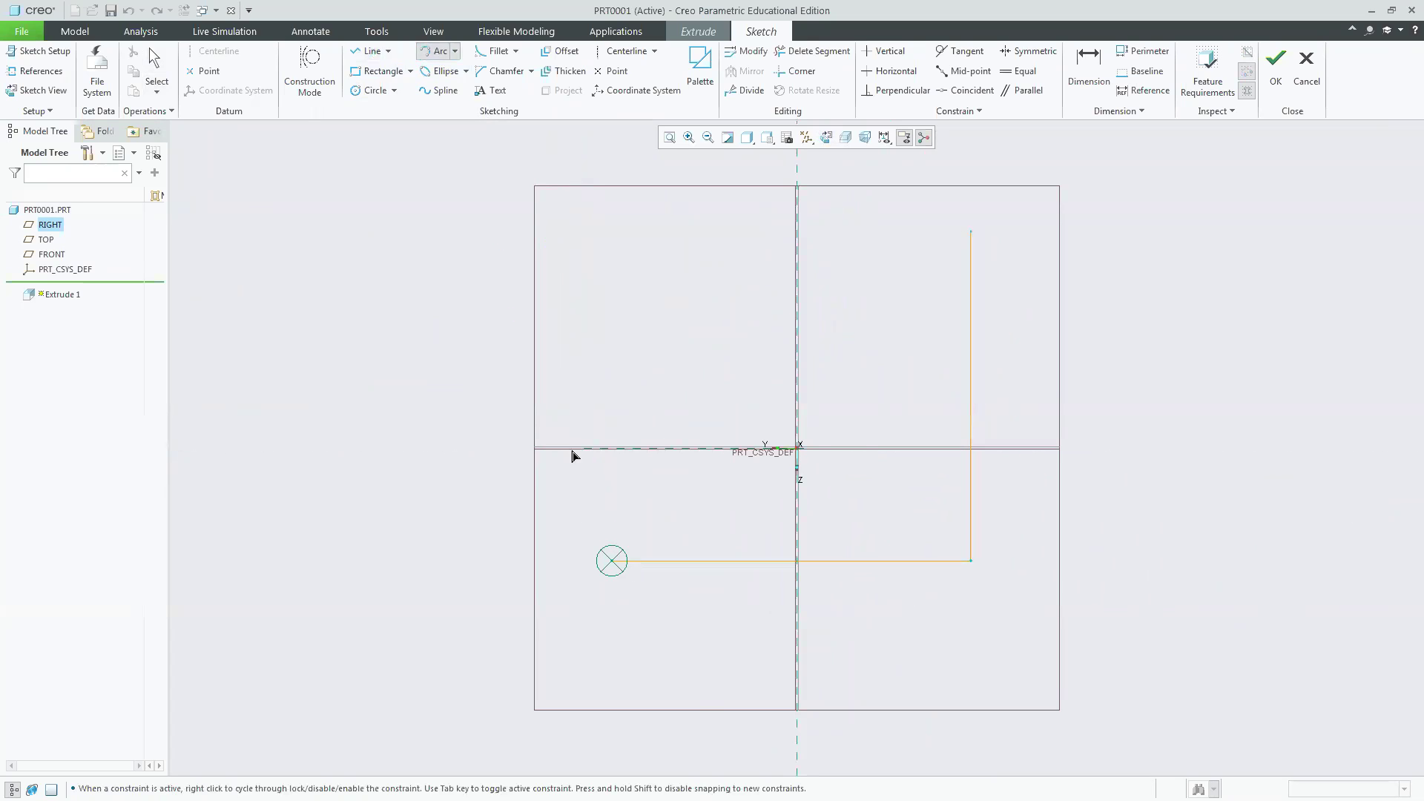
click(611, 420)
Close the L-shaped profile with three lines from the arc's upper end to the top of the right side.
click(368, 50)
click(612, 420)
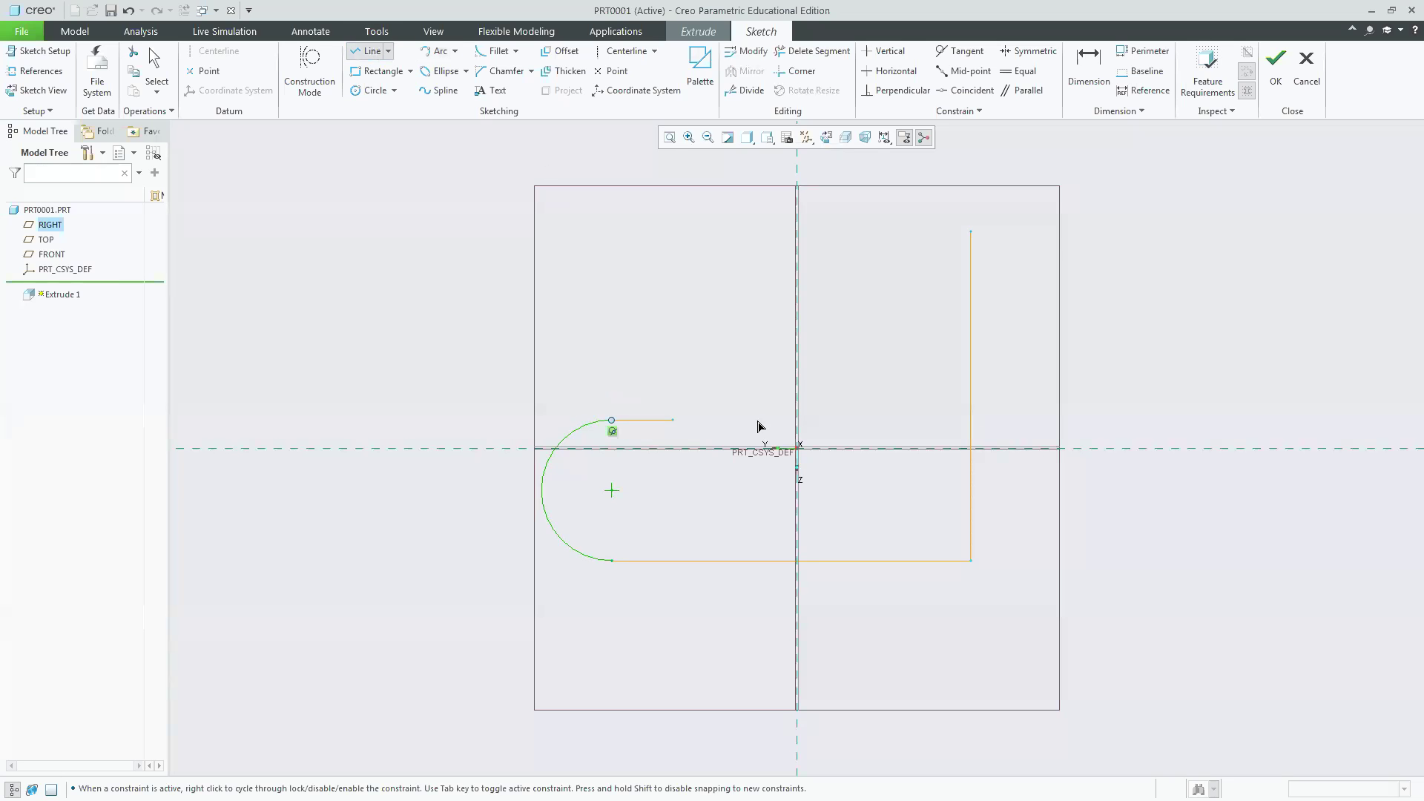
click(837, 419)
click(836, 232)
click(970, 233)
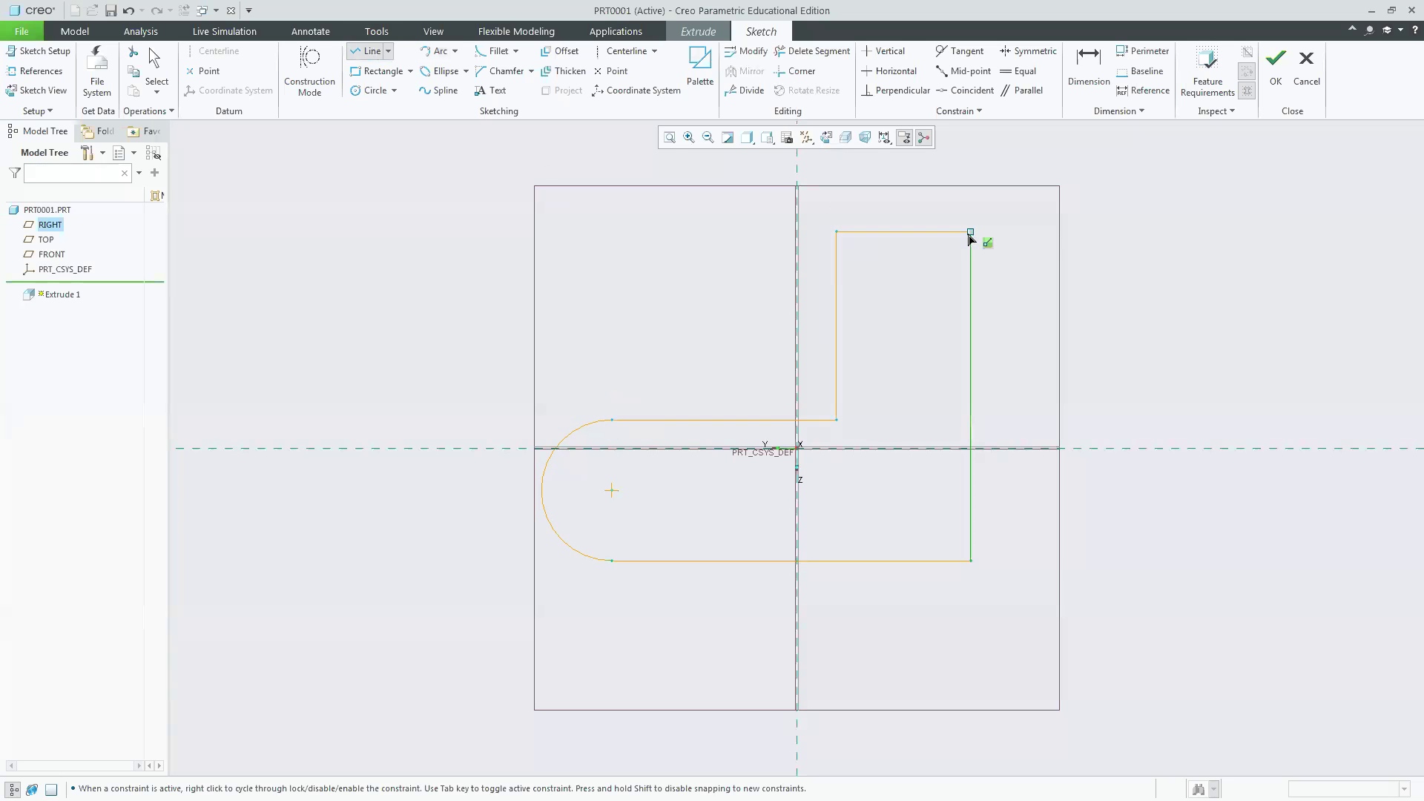
middle_click(1098, 269)
middle_click(1096, 265)
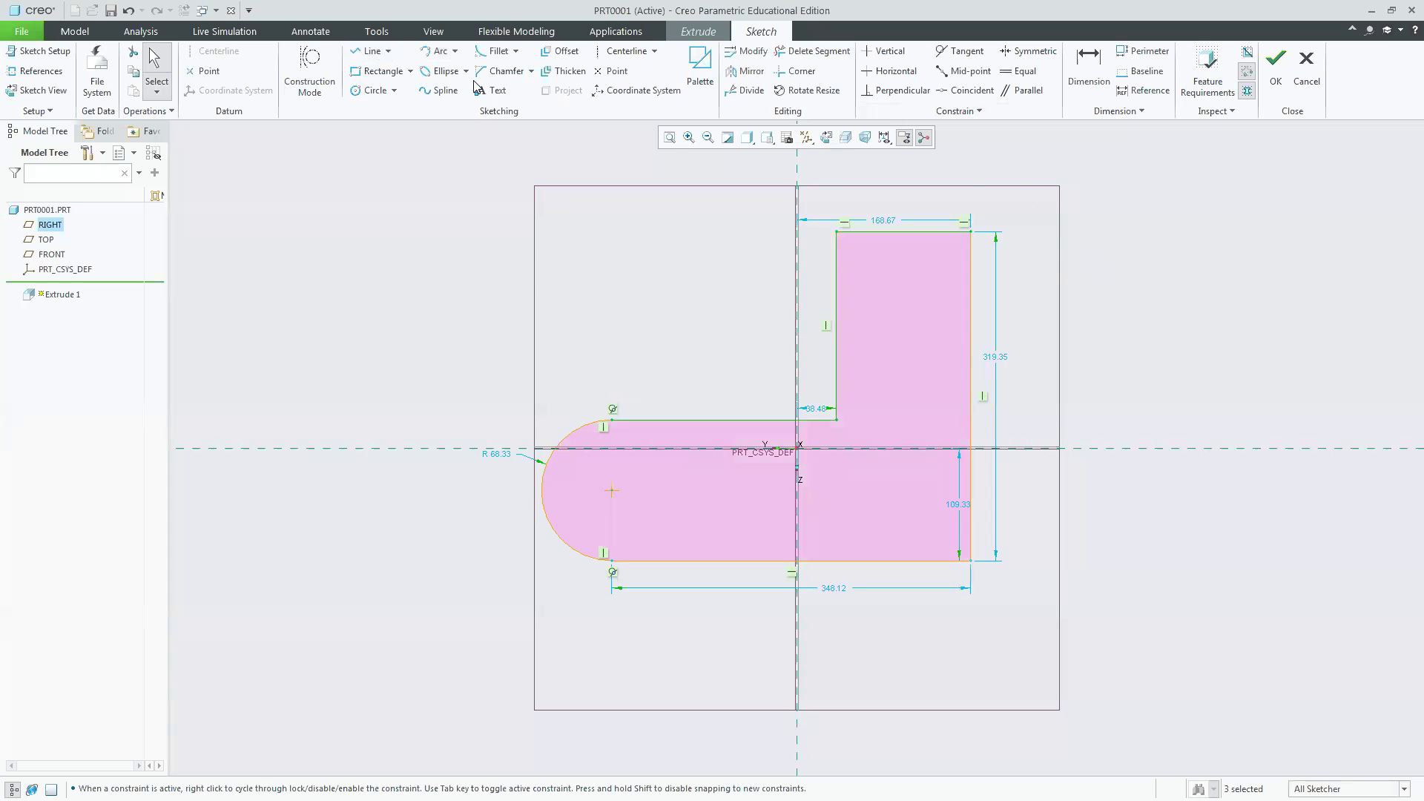
Sketch the inner flag edge, left stem edge and foot of a numeral 1 inside the profile's upright leg.
click(371, 52)
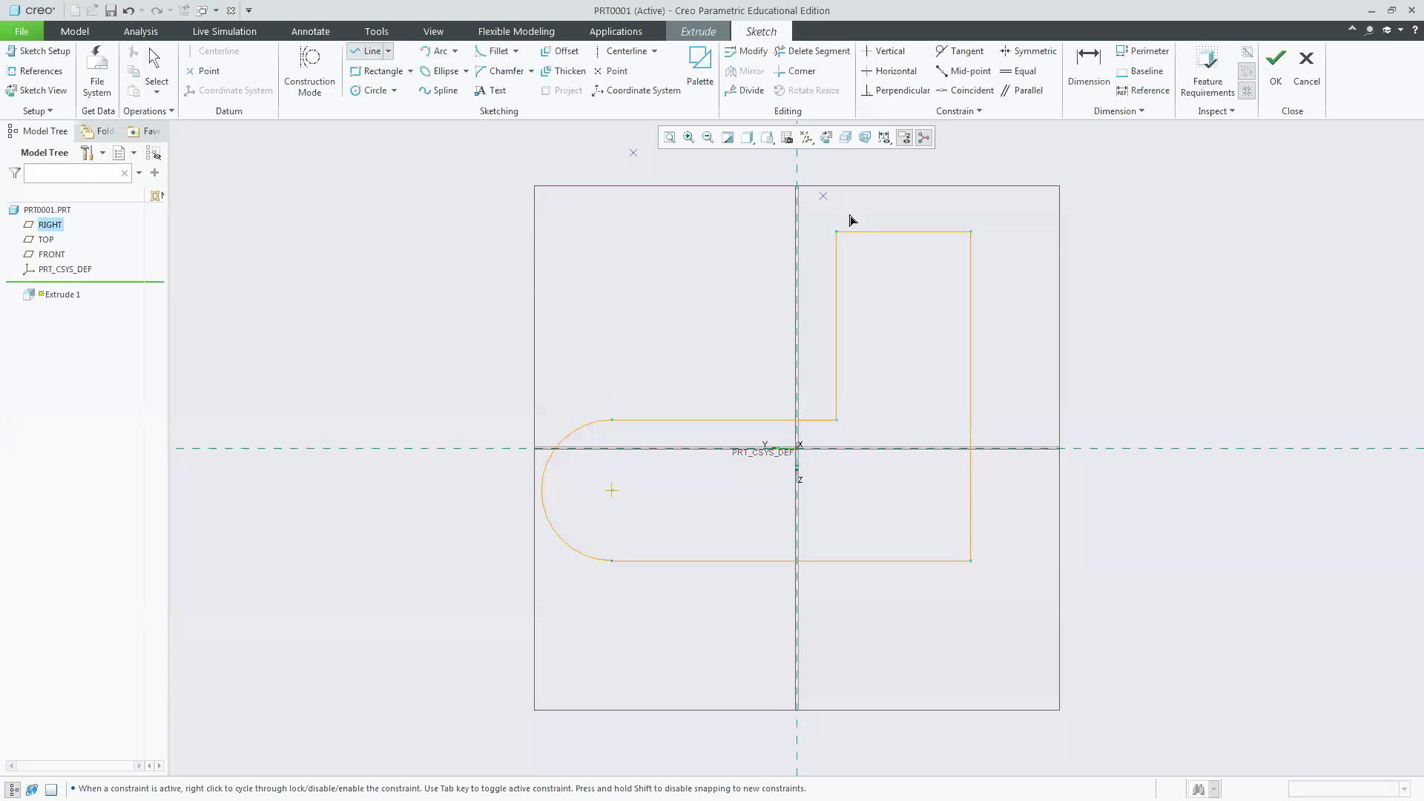
click(865, 287)
click(912, 261)
click(901, 391)
click(887, 388)
click(941, 404)
click(941, 387)
click(927, 387)
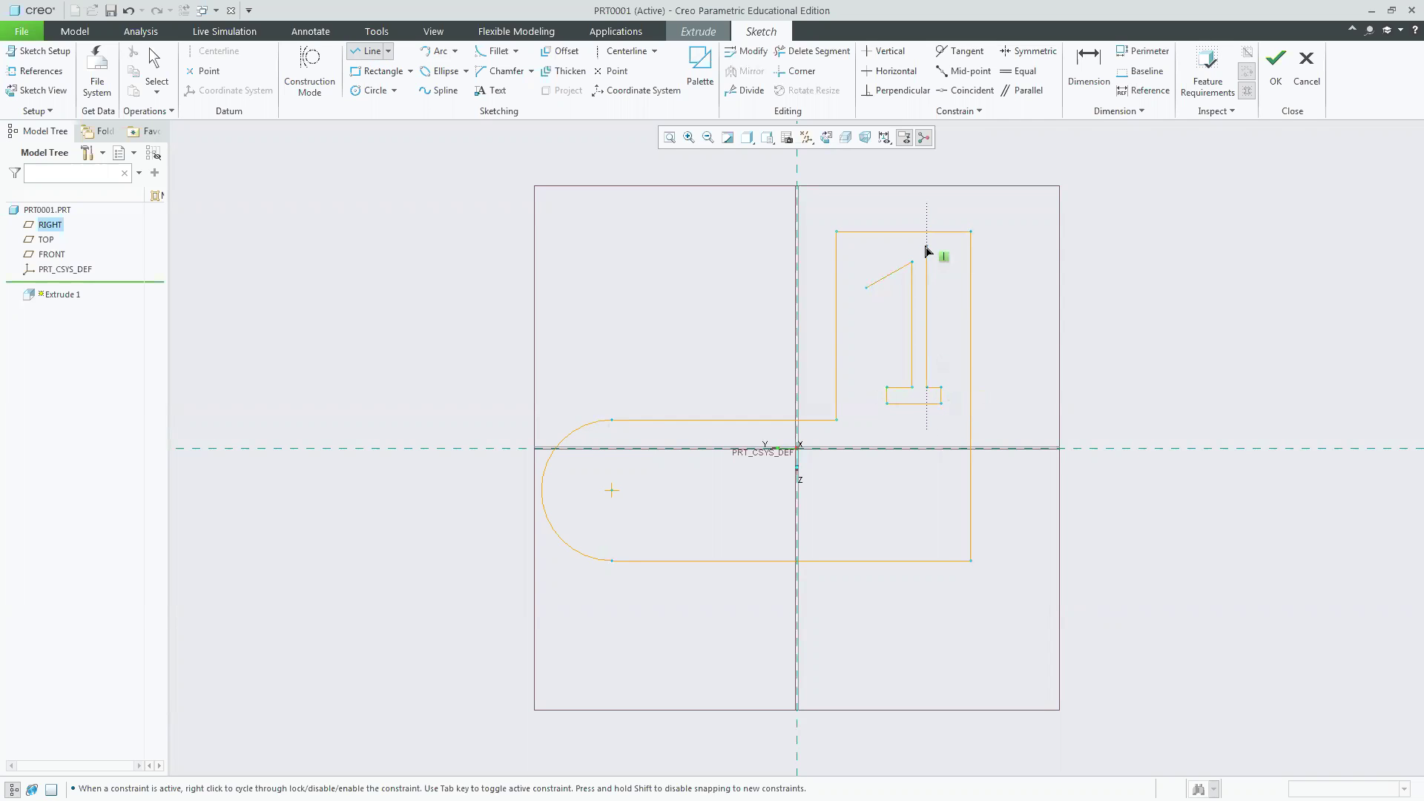
middle_click(926, 251)
Close the numeral 1 with the outer slanted edge of its flag and the right edge of its stem.
click(866, 287)
click(857, 272)
click(927, 242)
click(927, 386)
middle_click(1158, 326)
Sketch a closed outline of a numeral 7 inside the horizontal leg near the rounded end.
click(718, 463)
click(675, 548)
click(649, 549)
click(683, 490)
middle_click(643, 488)
click(643, 489)
click(645, 464)
middle_click(823, 521)
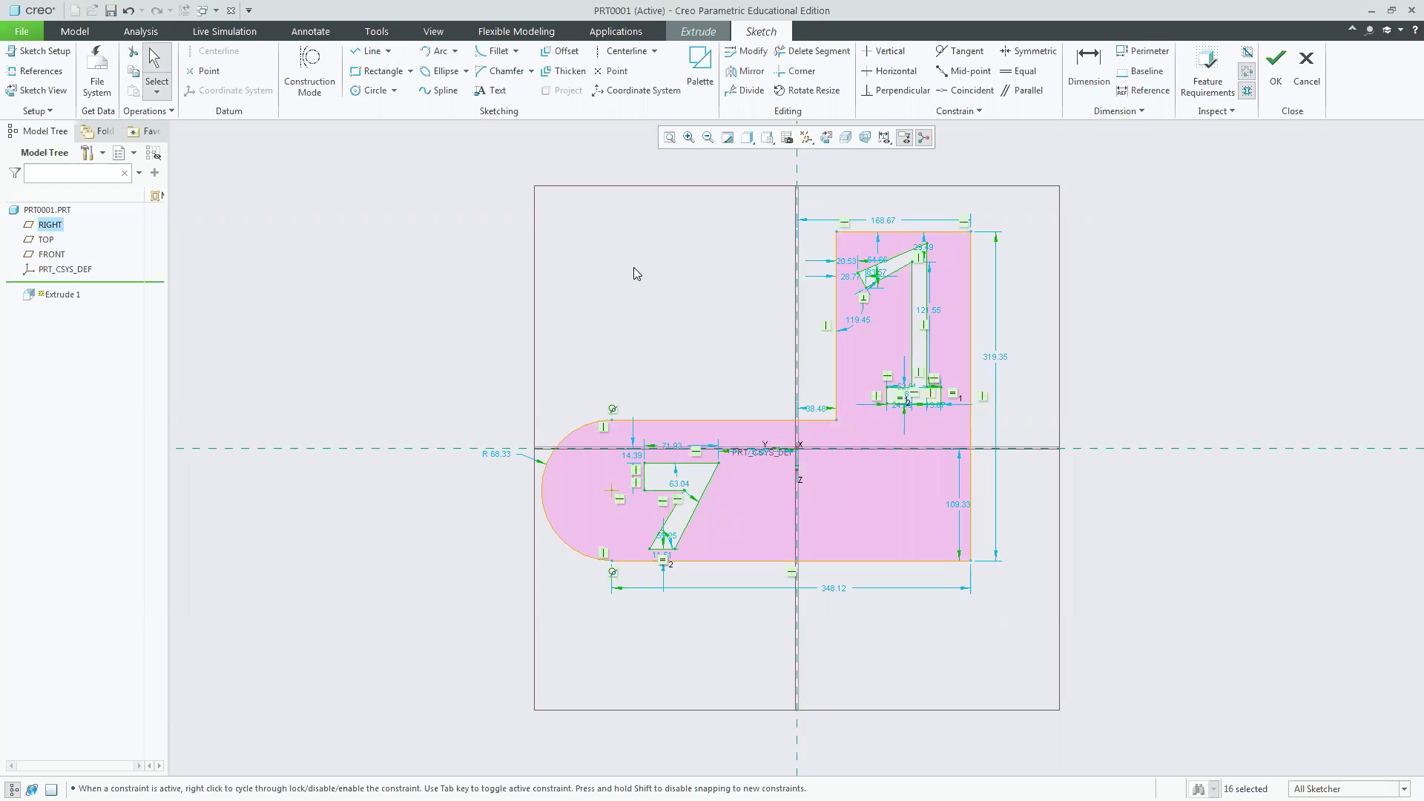
Finish the sketch and extrude the profile as a solid 20 mm deep.
click(1275, 67)
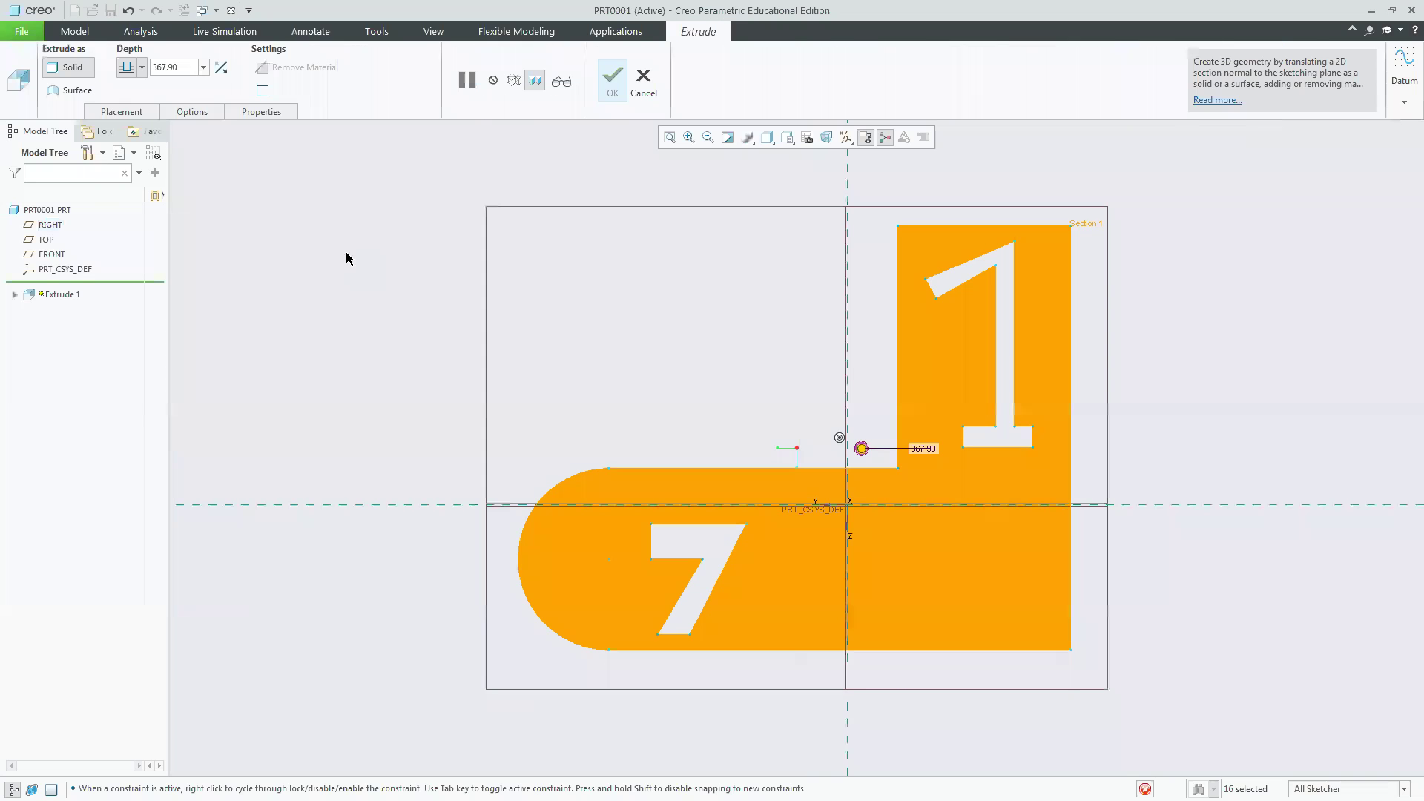
double_click(175, 68)
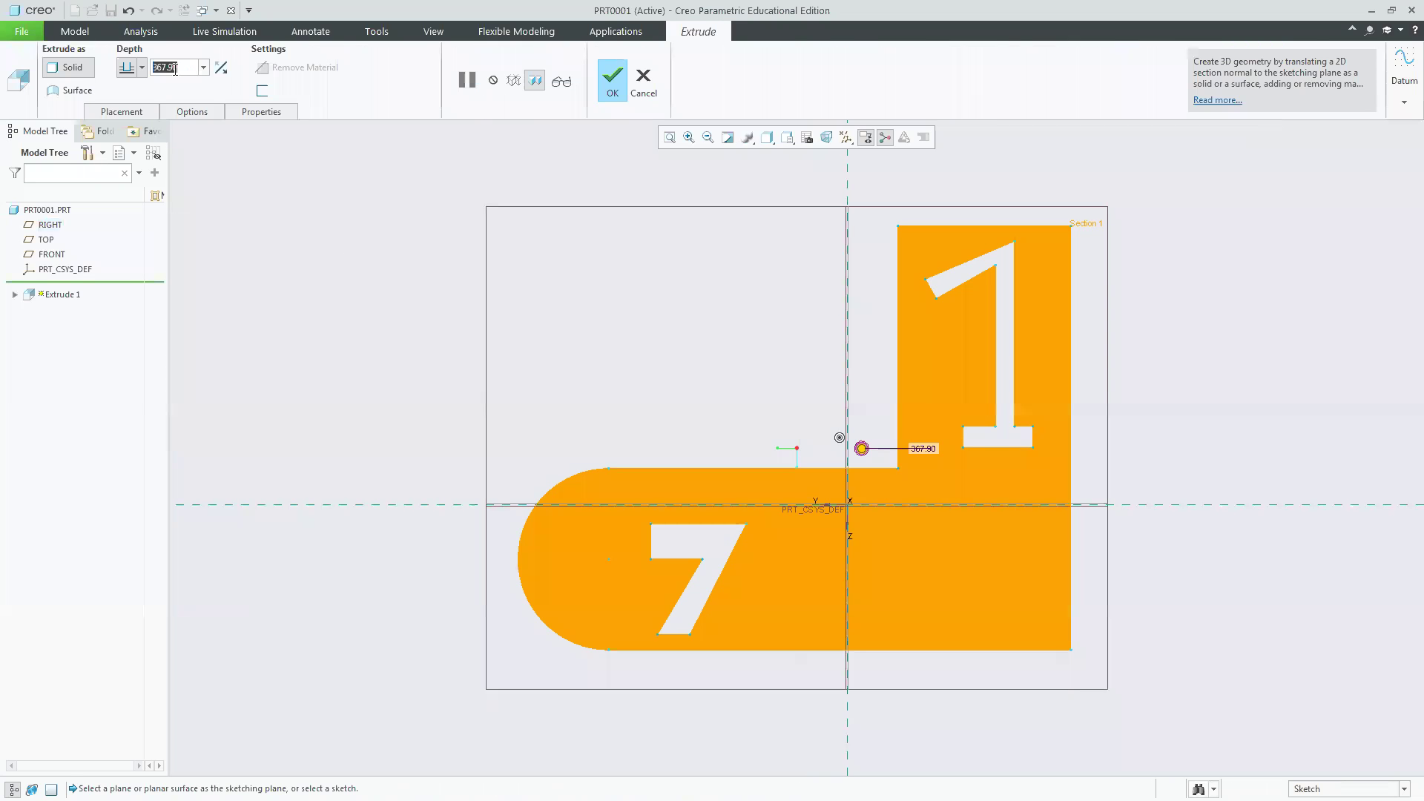
text(20)
key(Return)
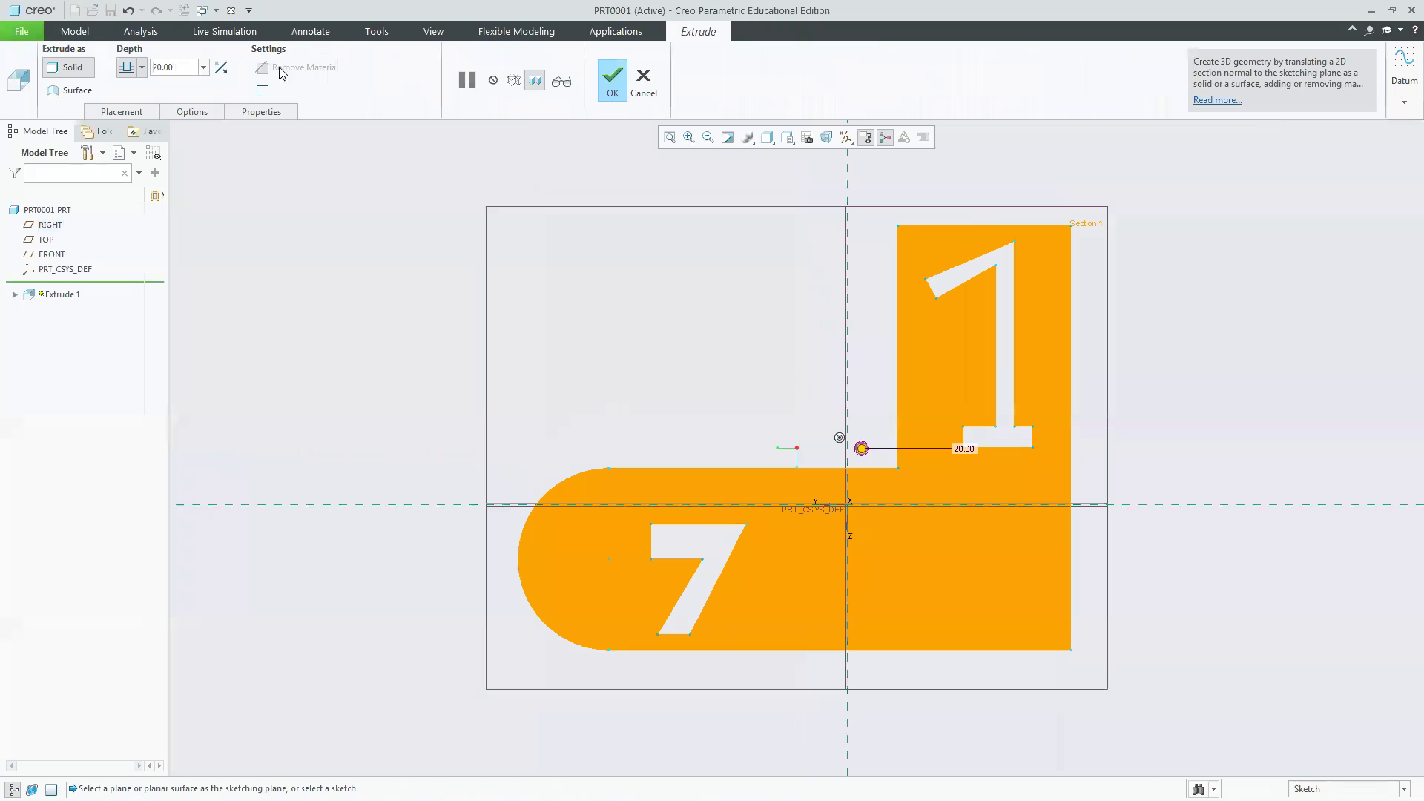
click(612, 80)
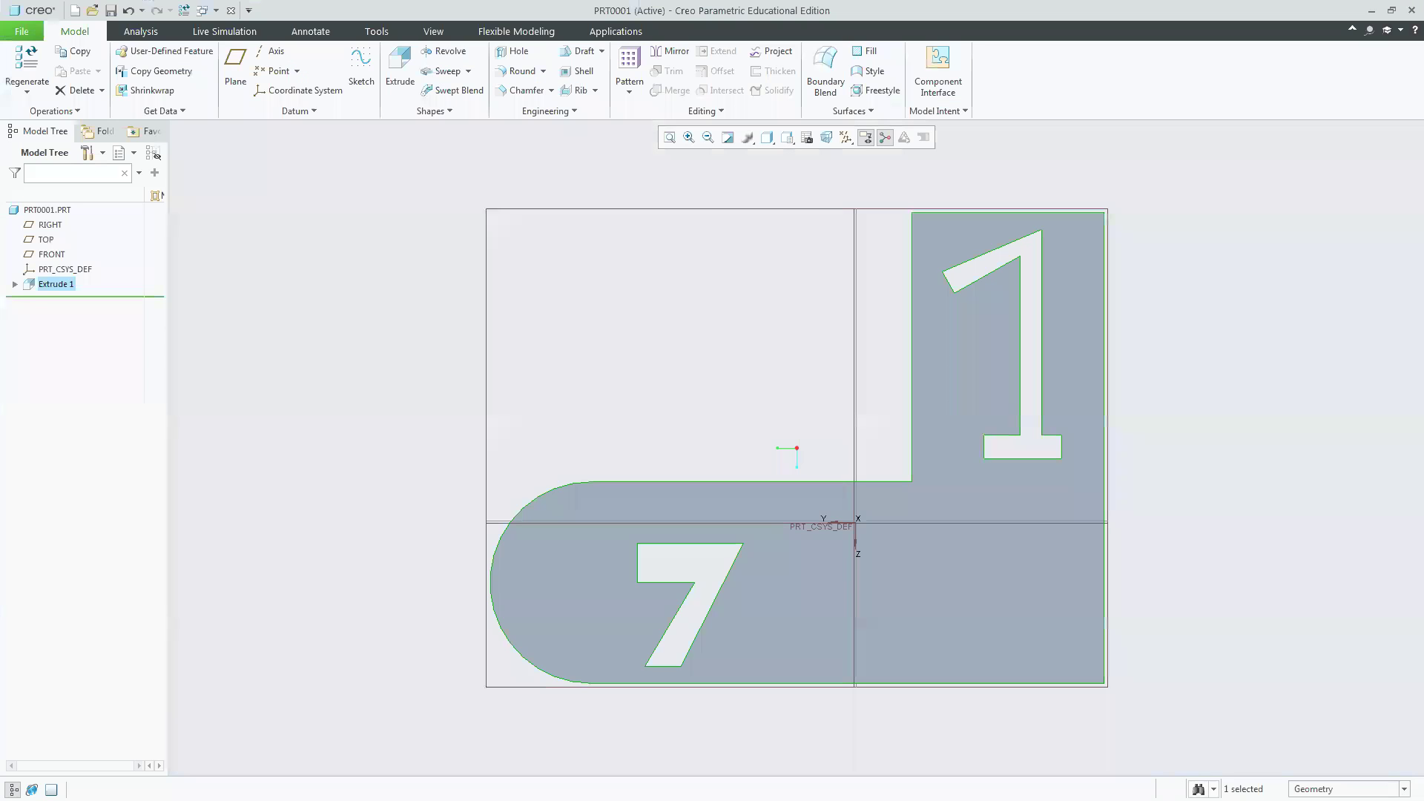
View the part in Standard Orientation and in the saved RIGHT orientation.
click(787, 138)
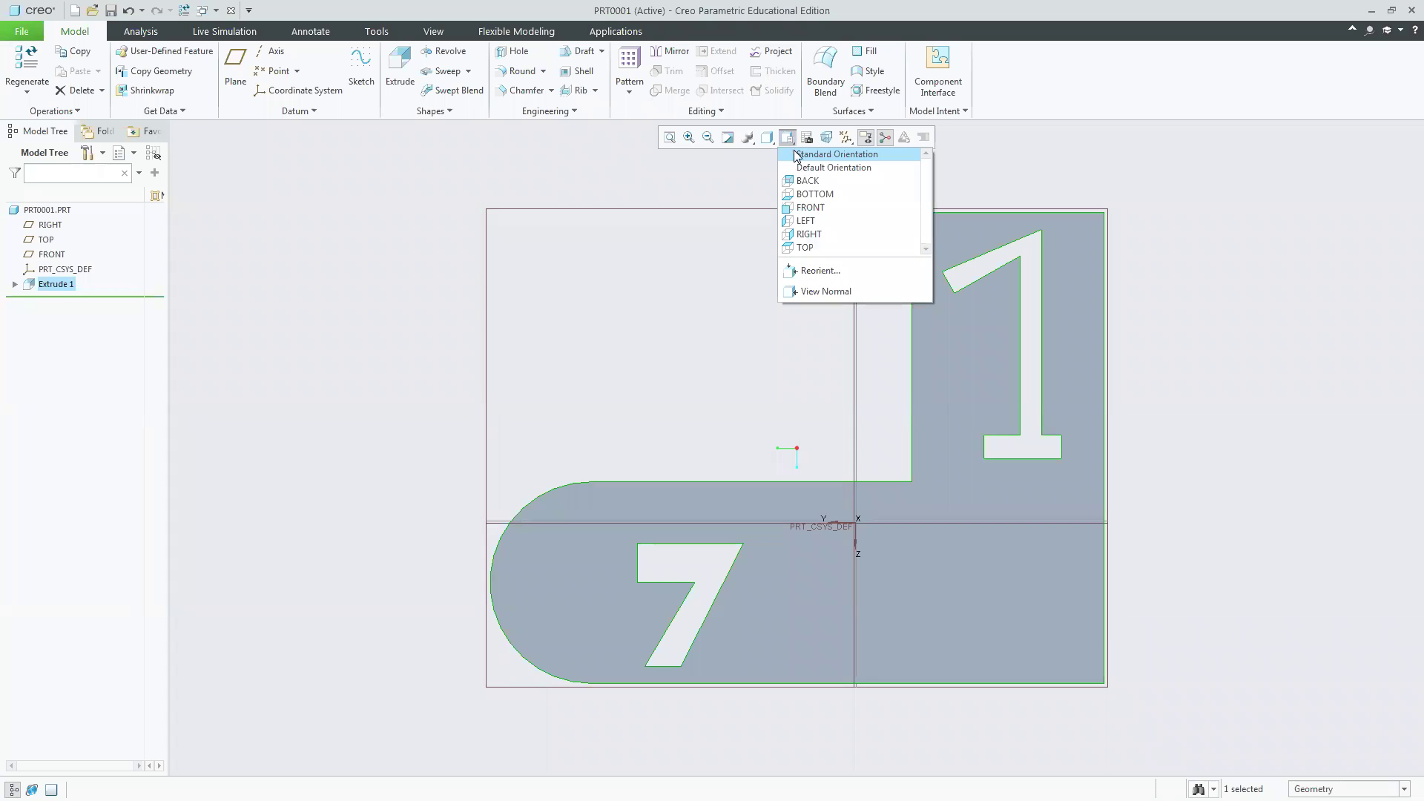
click(798, 156)
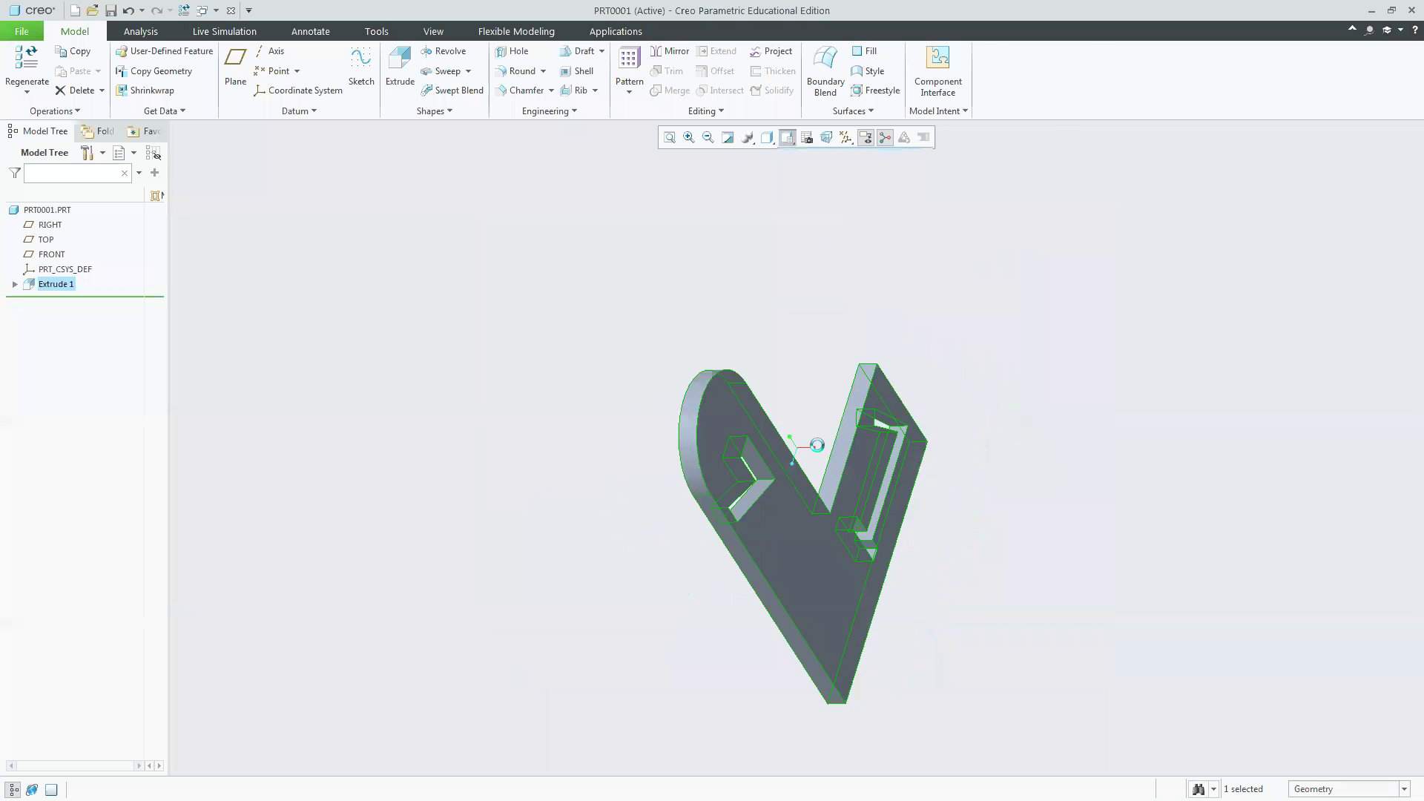
click(786, 138)
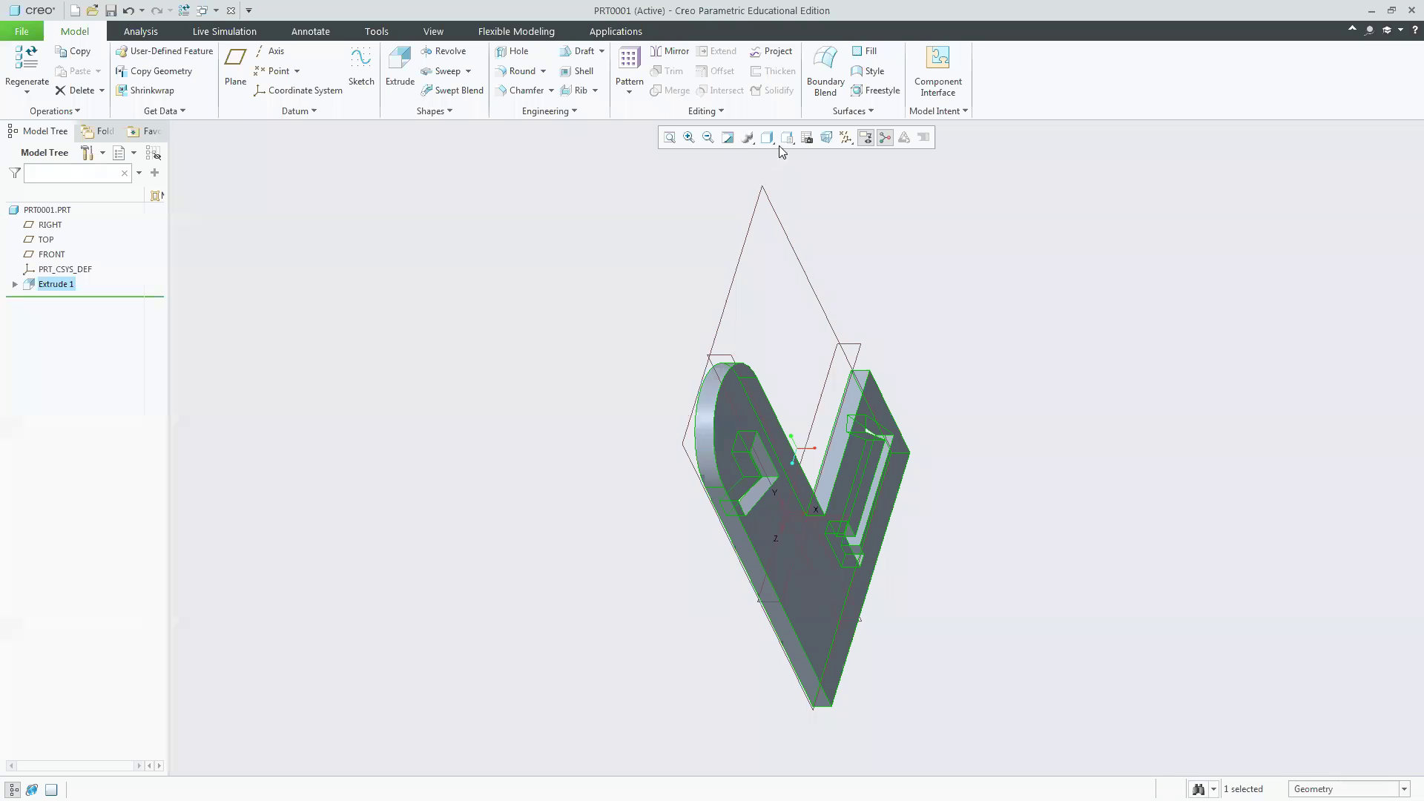
click(783, 140)
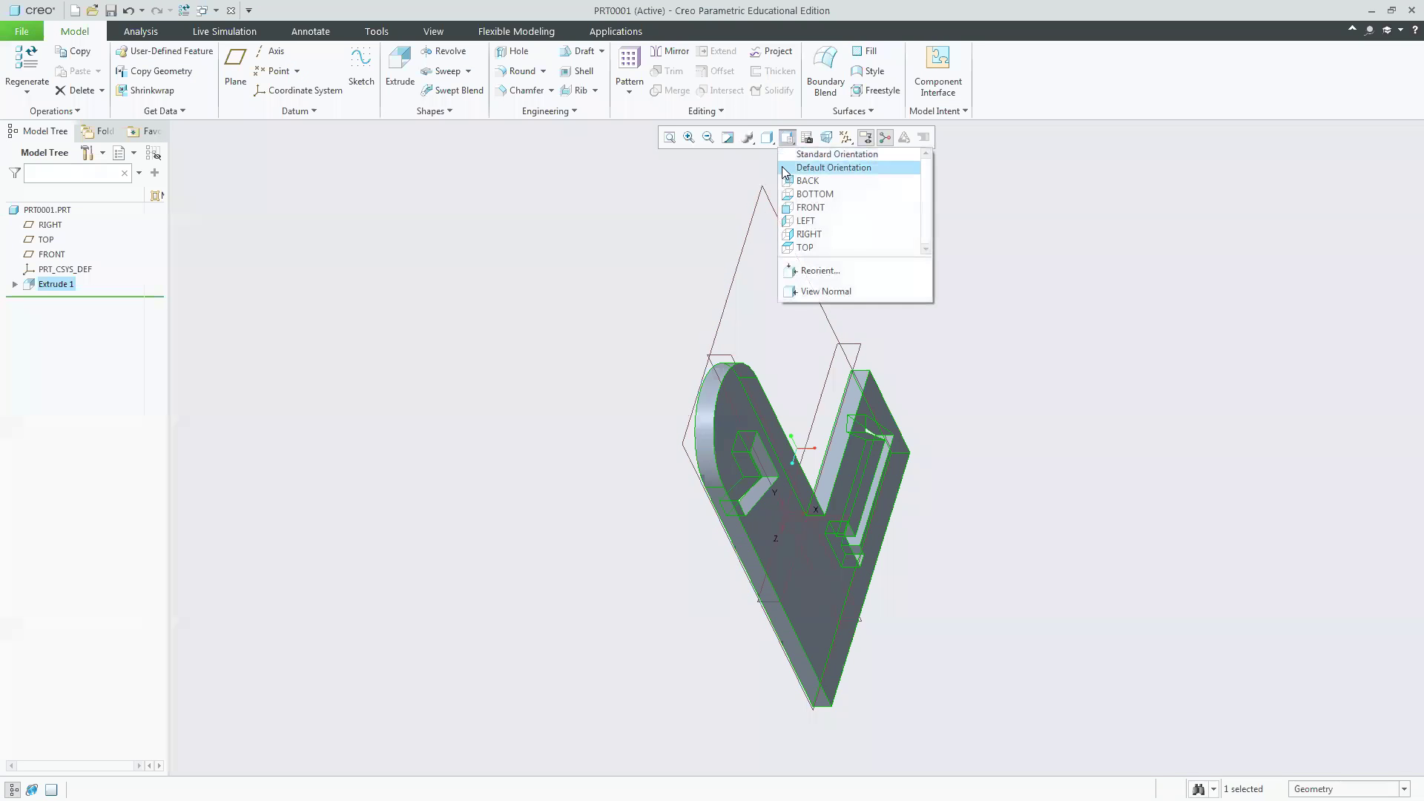
click(797, 234)
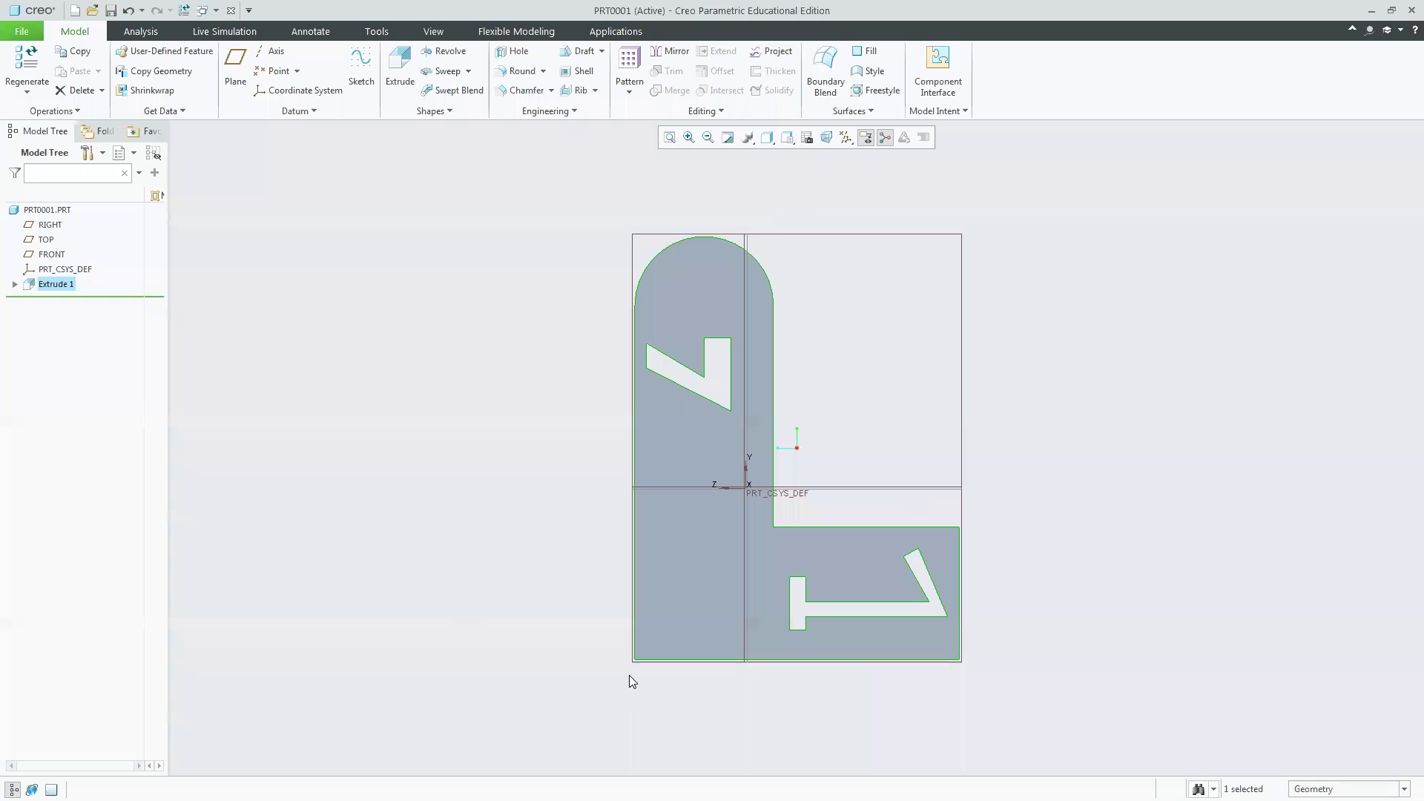
Rotate the view until the numerals stand upright, and restore the saved RIGHT orientation for comparison.
ctrl+middle_drag(639, 666, 509, 655)
shift+middle_drag(550, 612, 833, 599)
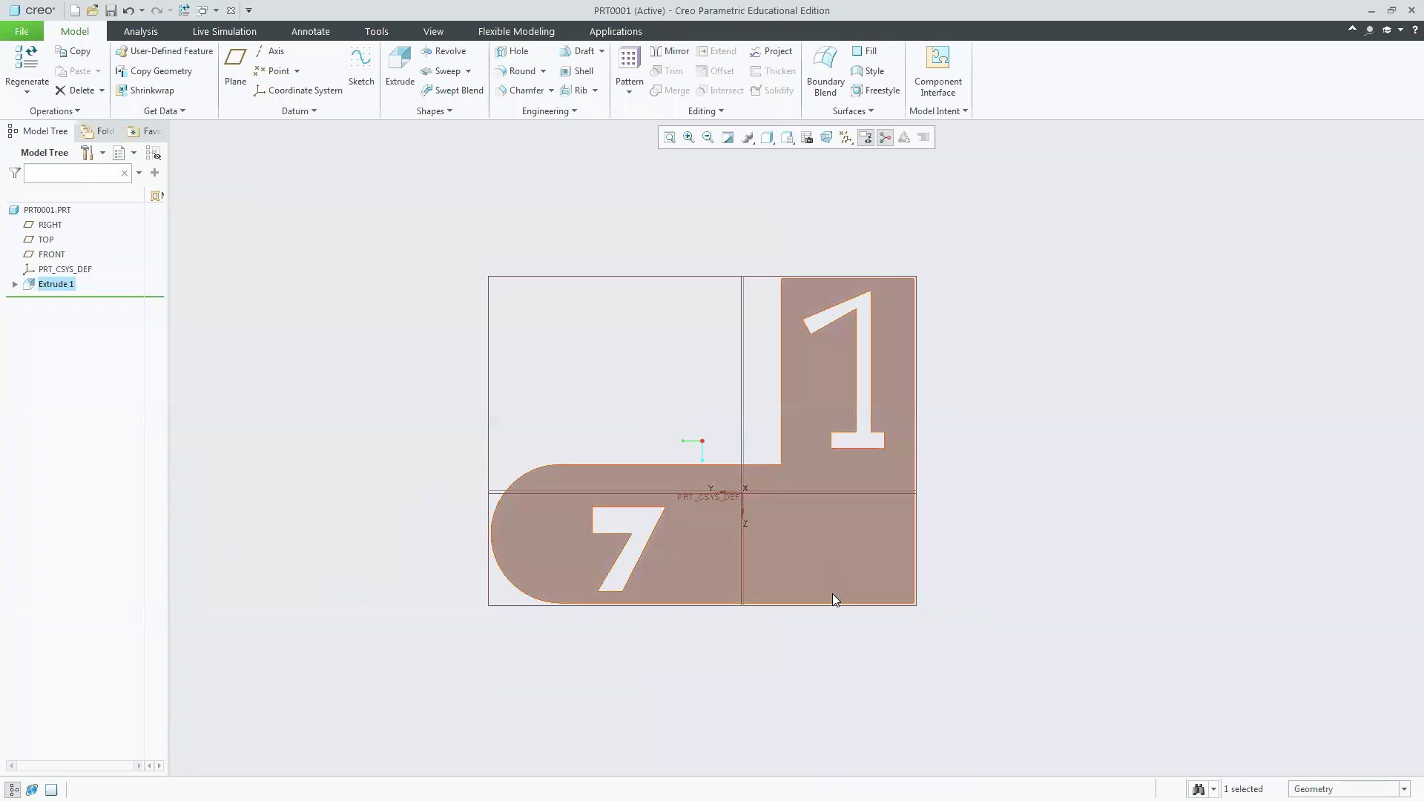
click(787, 138)
click(808, 234)
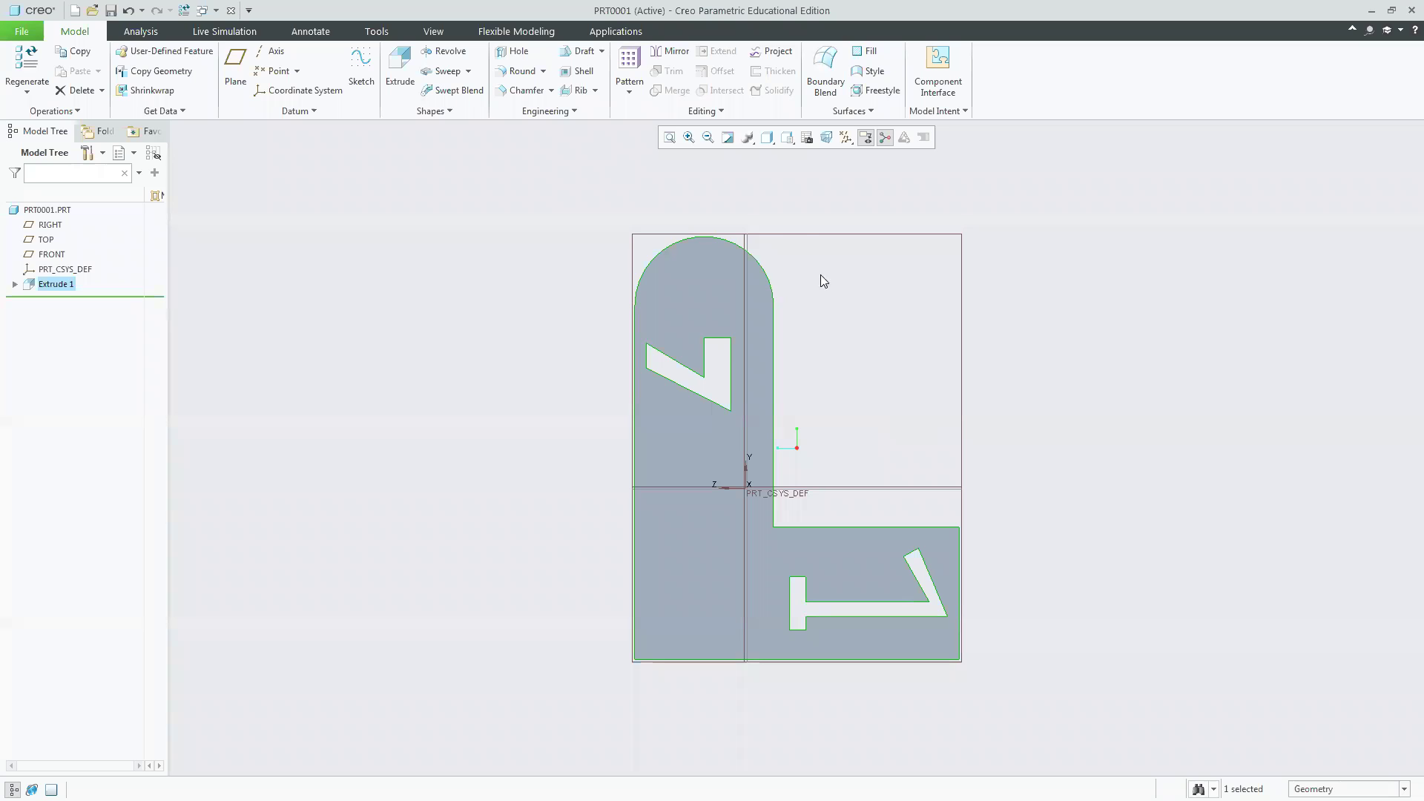
View the part in Standard Orientation and highlight the RIGHT, TOP and FRONT datum planes one after another.
click(793, 143)
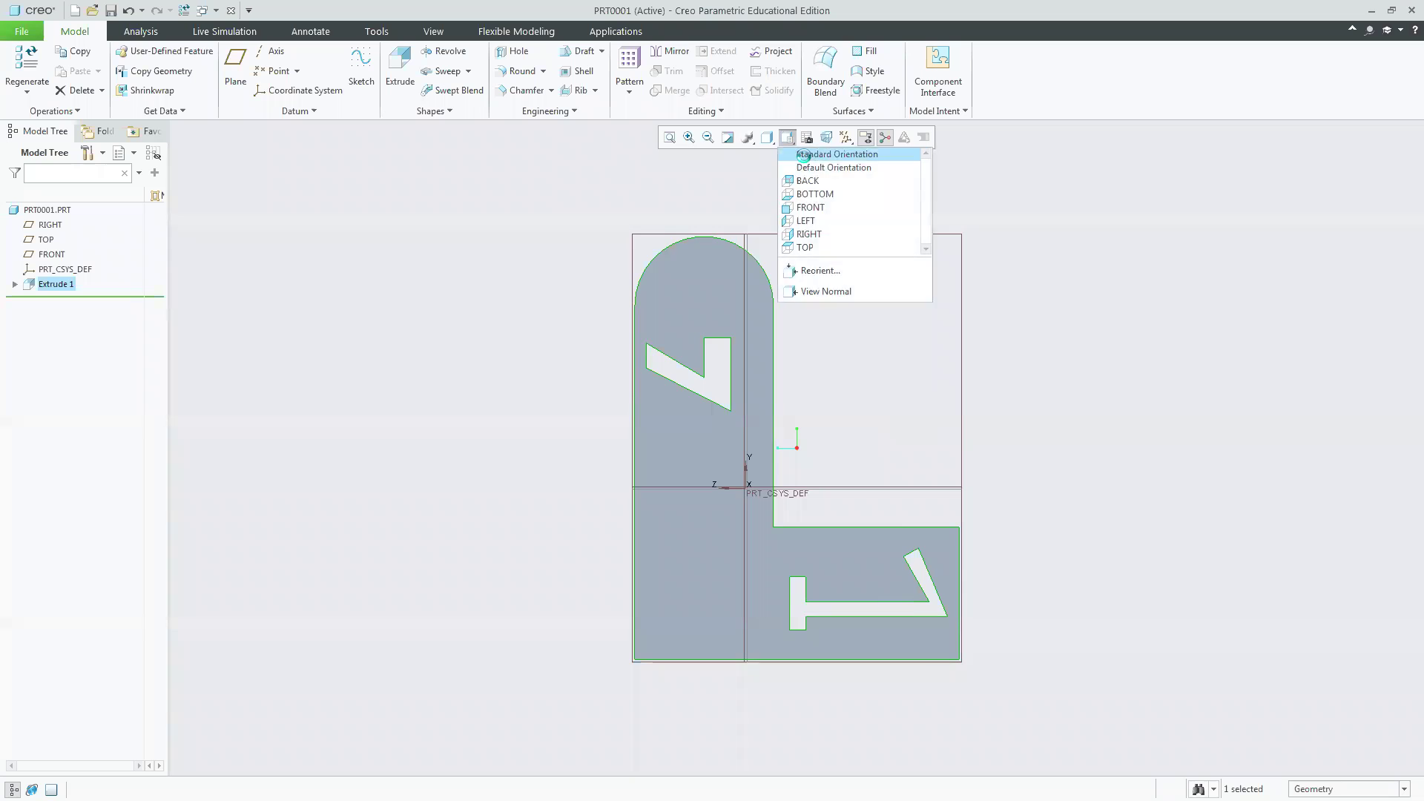
click(805, 159)
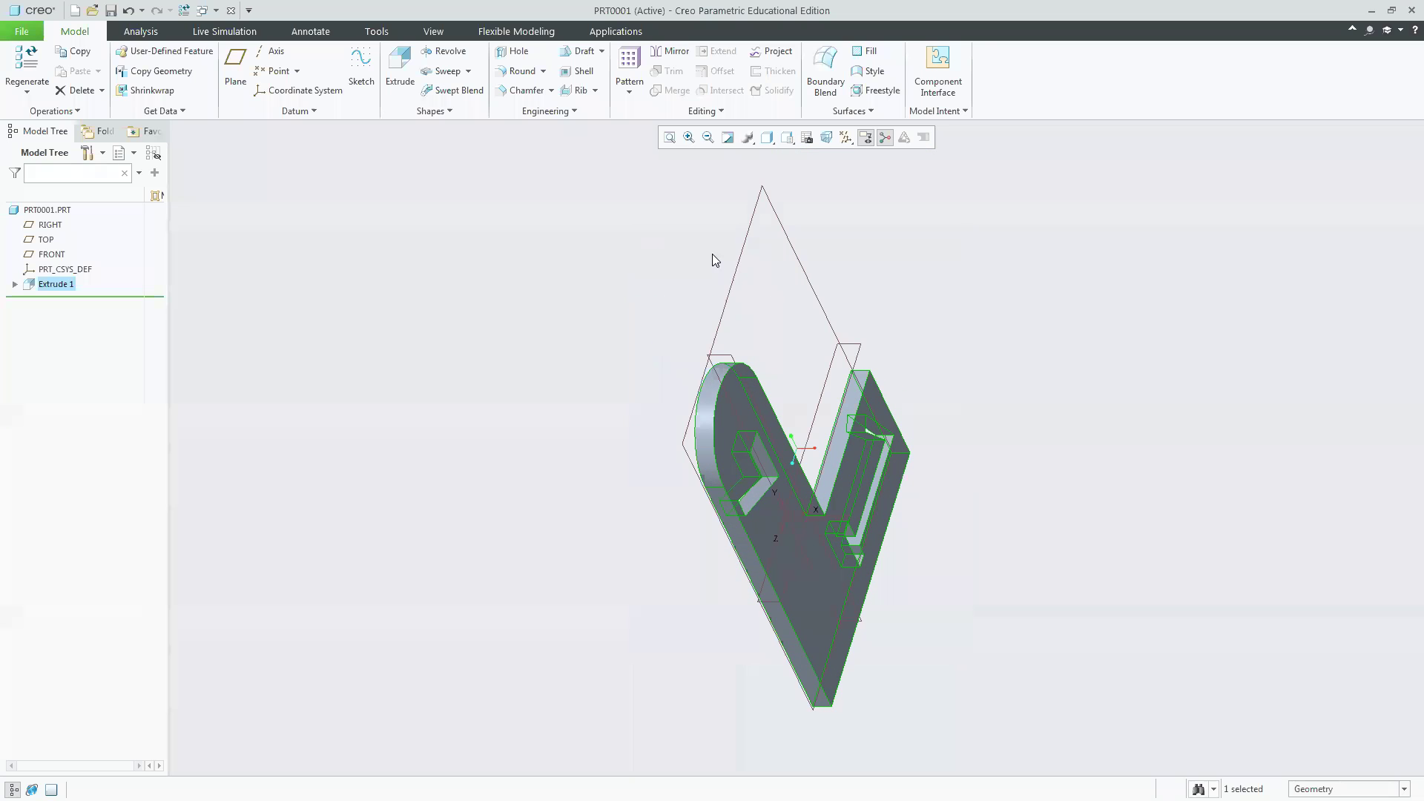
click(743, 261)
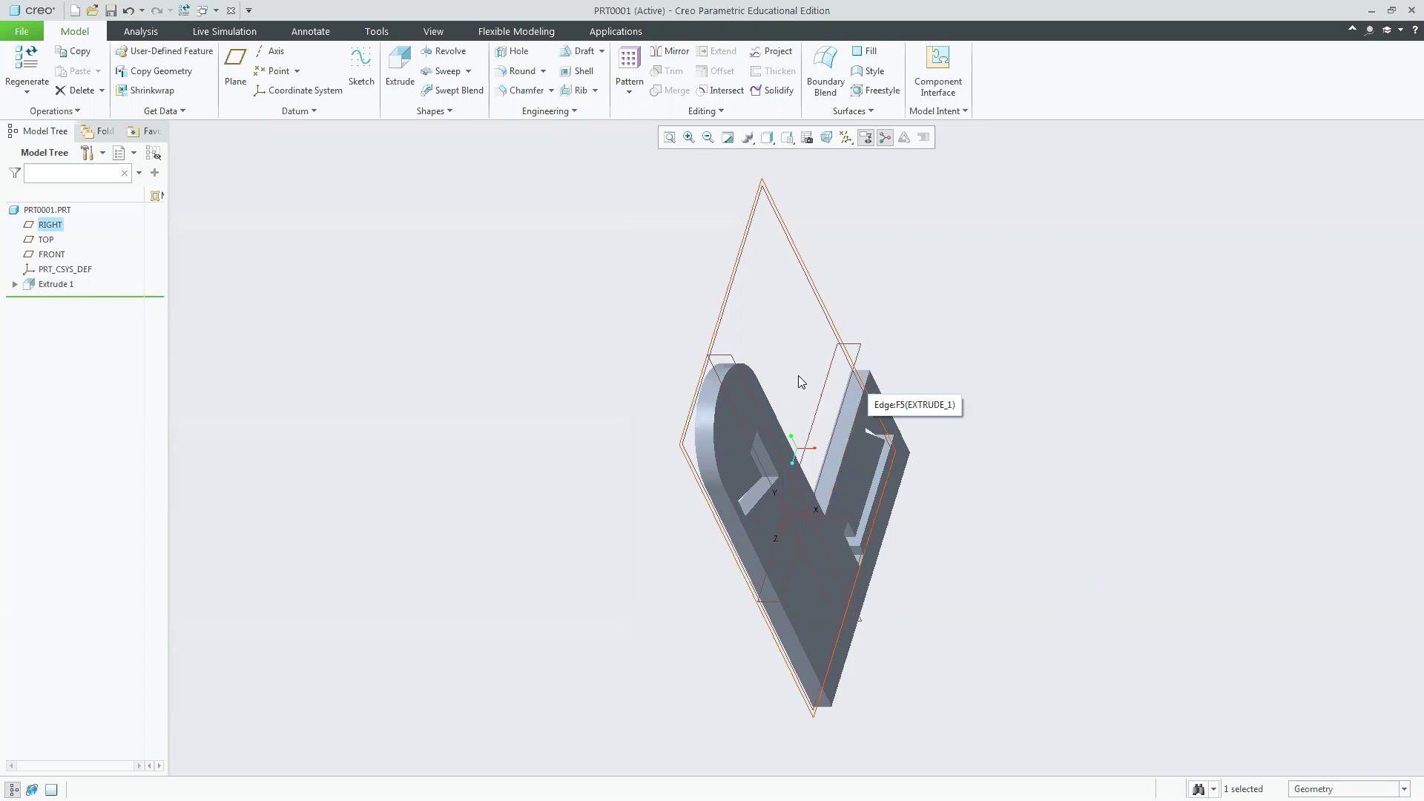
click(51, 224)
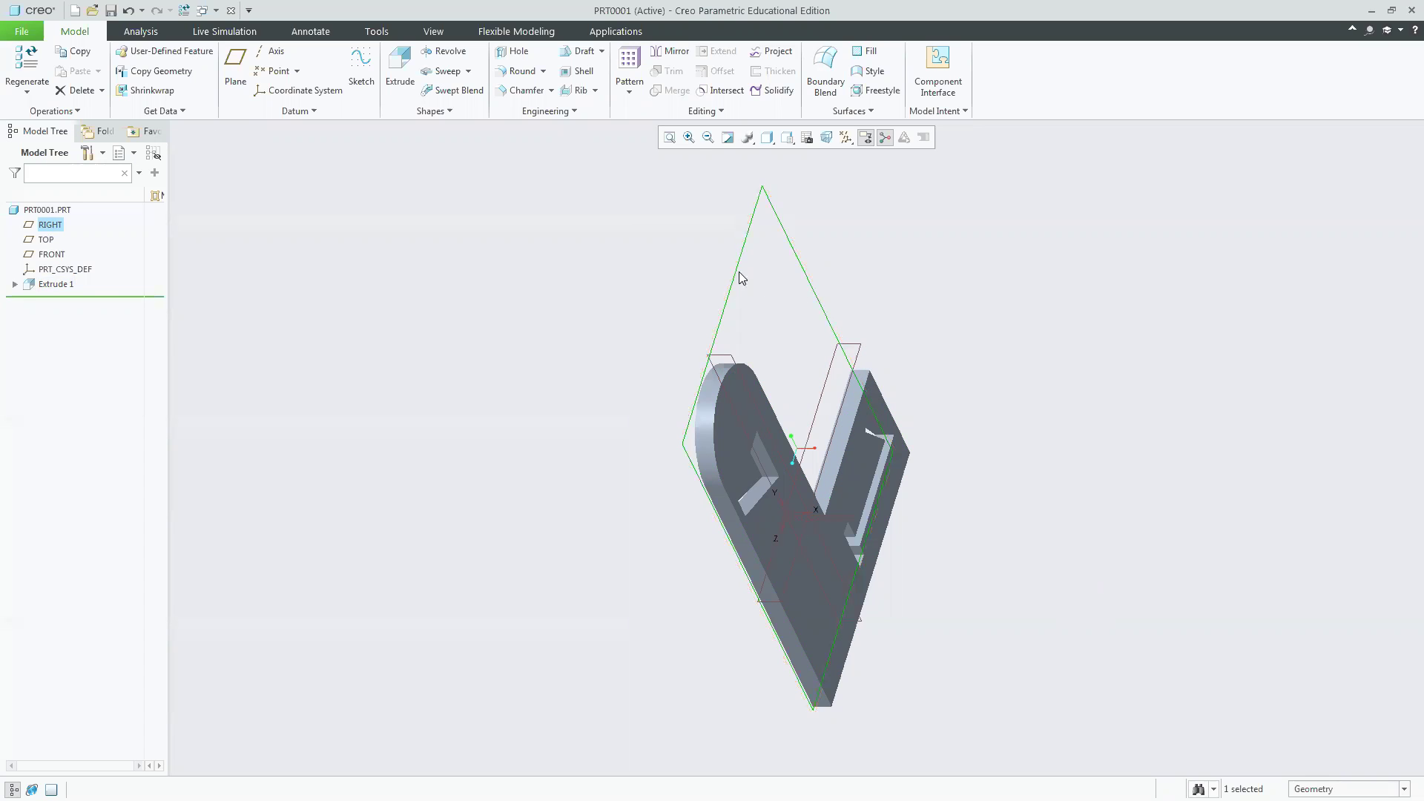
click(34, 240)
click(51, 255)
click(1091, 527)
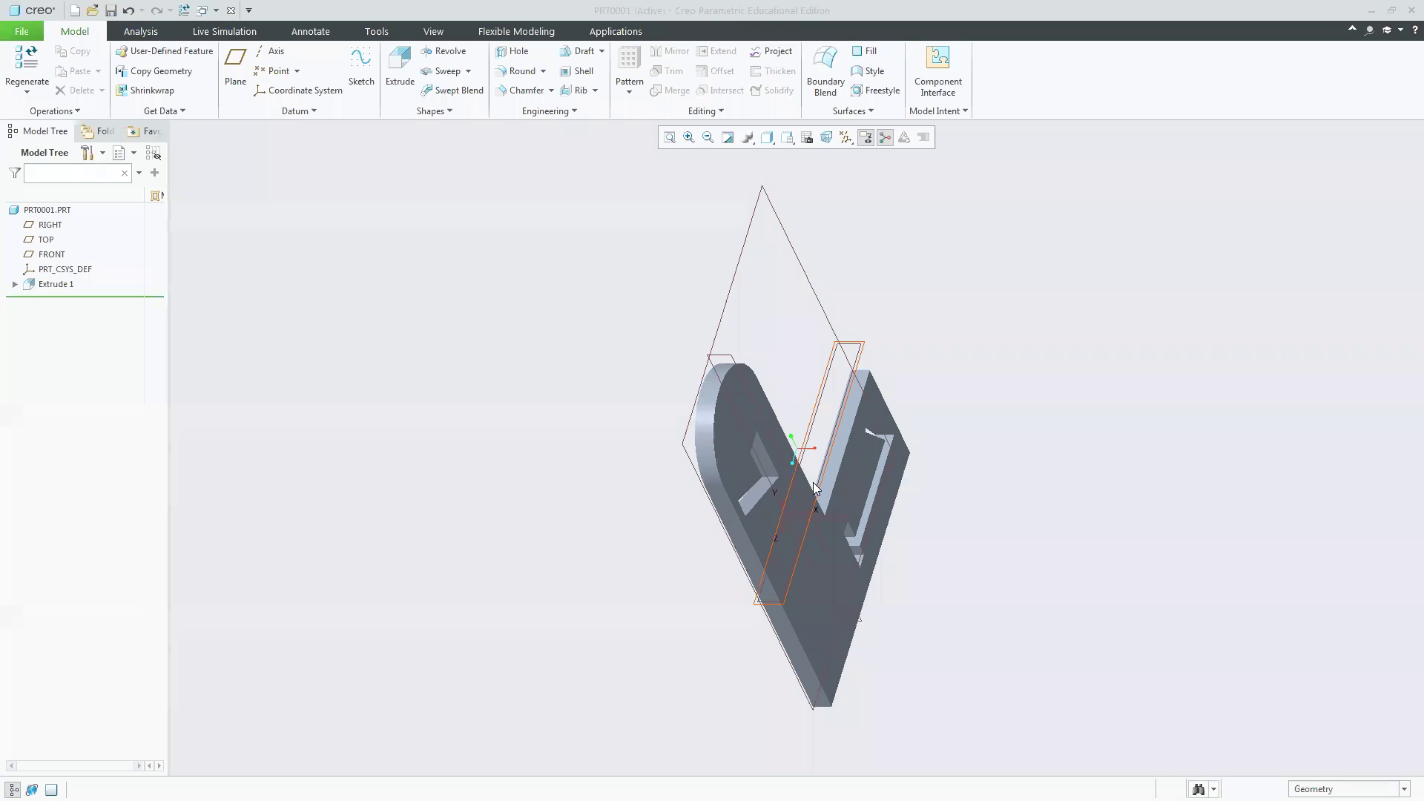
Highlight the RIGHT and TOP planes to compare them with the coordinate system axes, and restore the Standard Orientation.
click(735, 277)
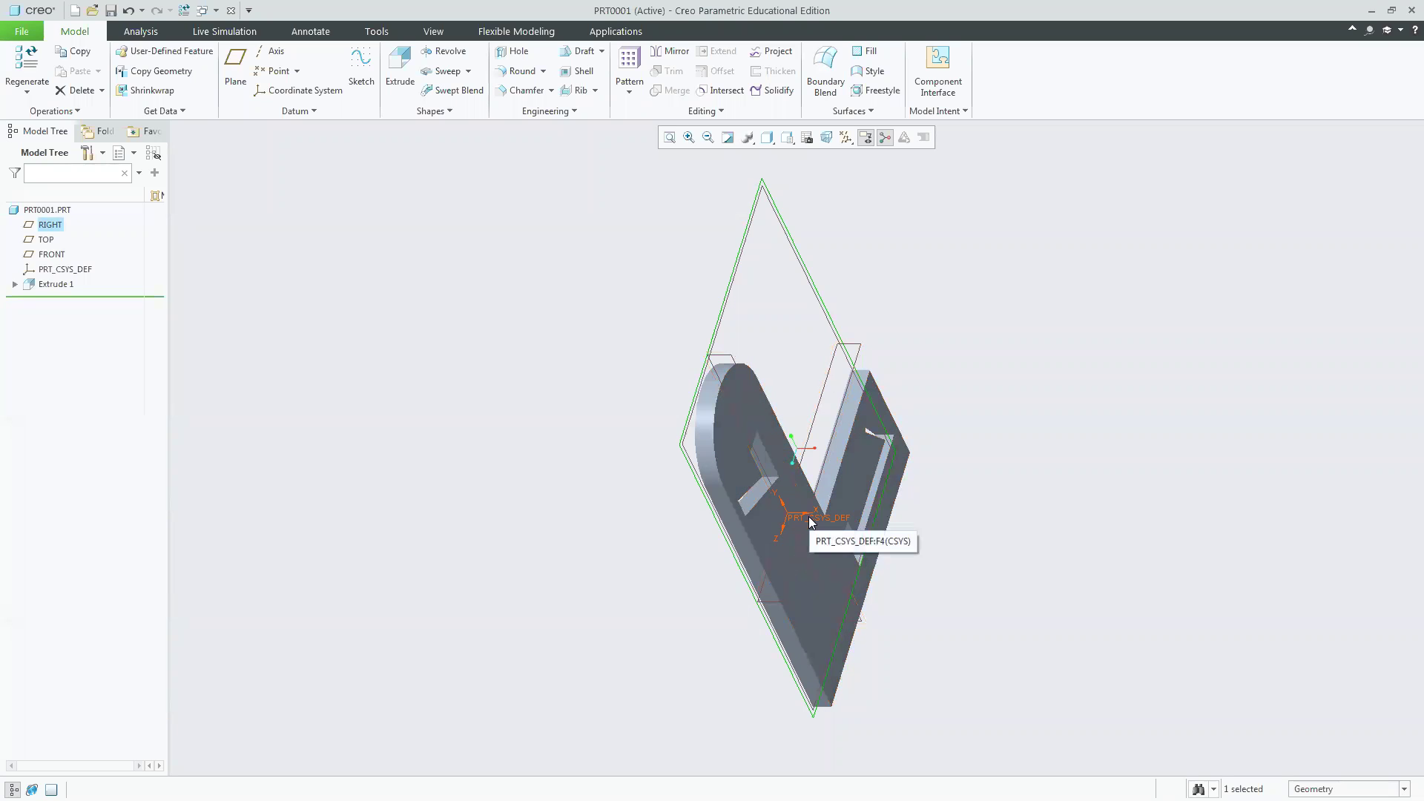
scroll(809, 522, up, 6)
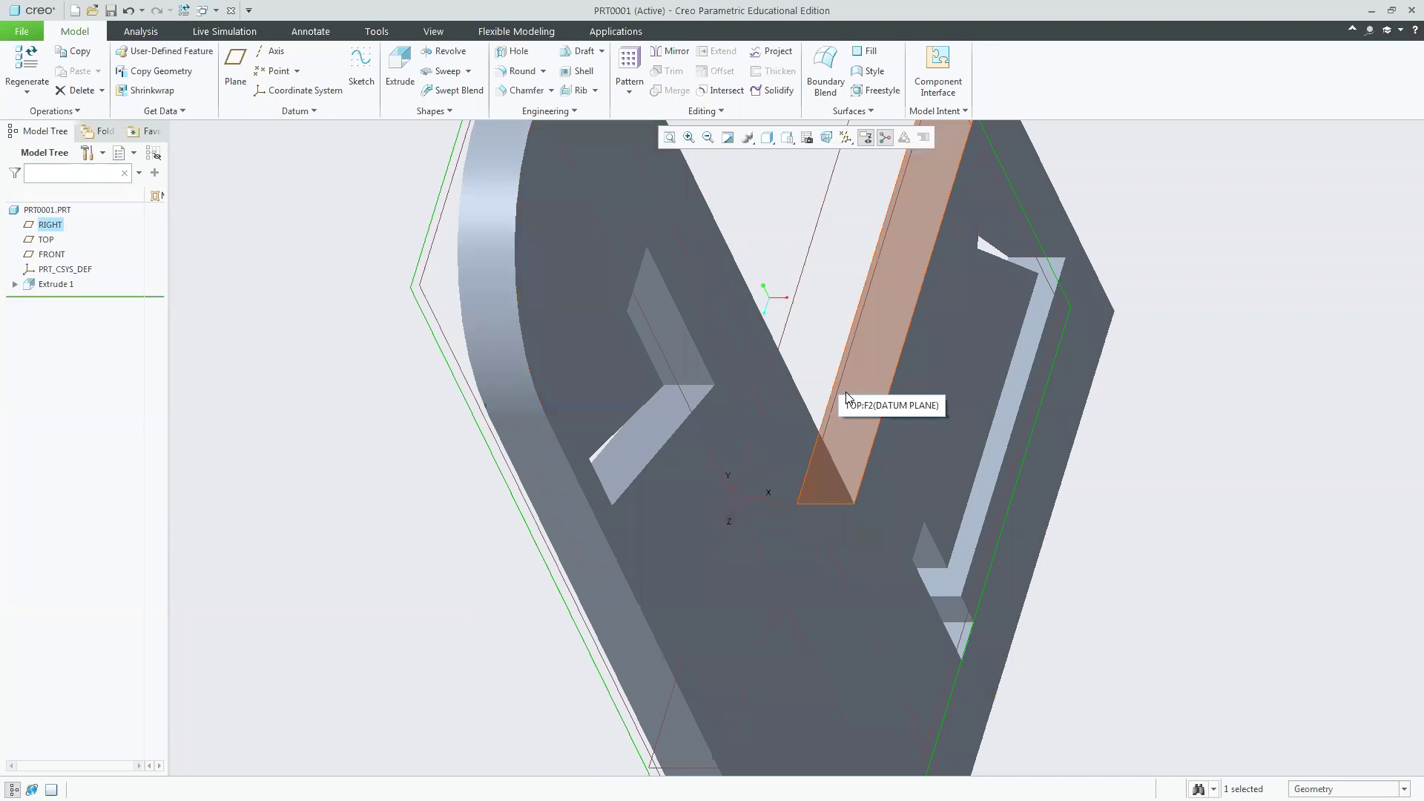
click(790, 309)
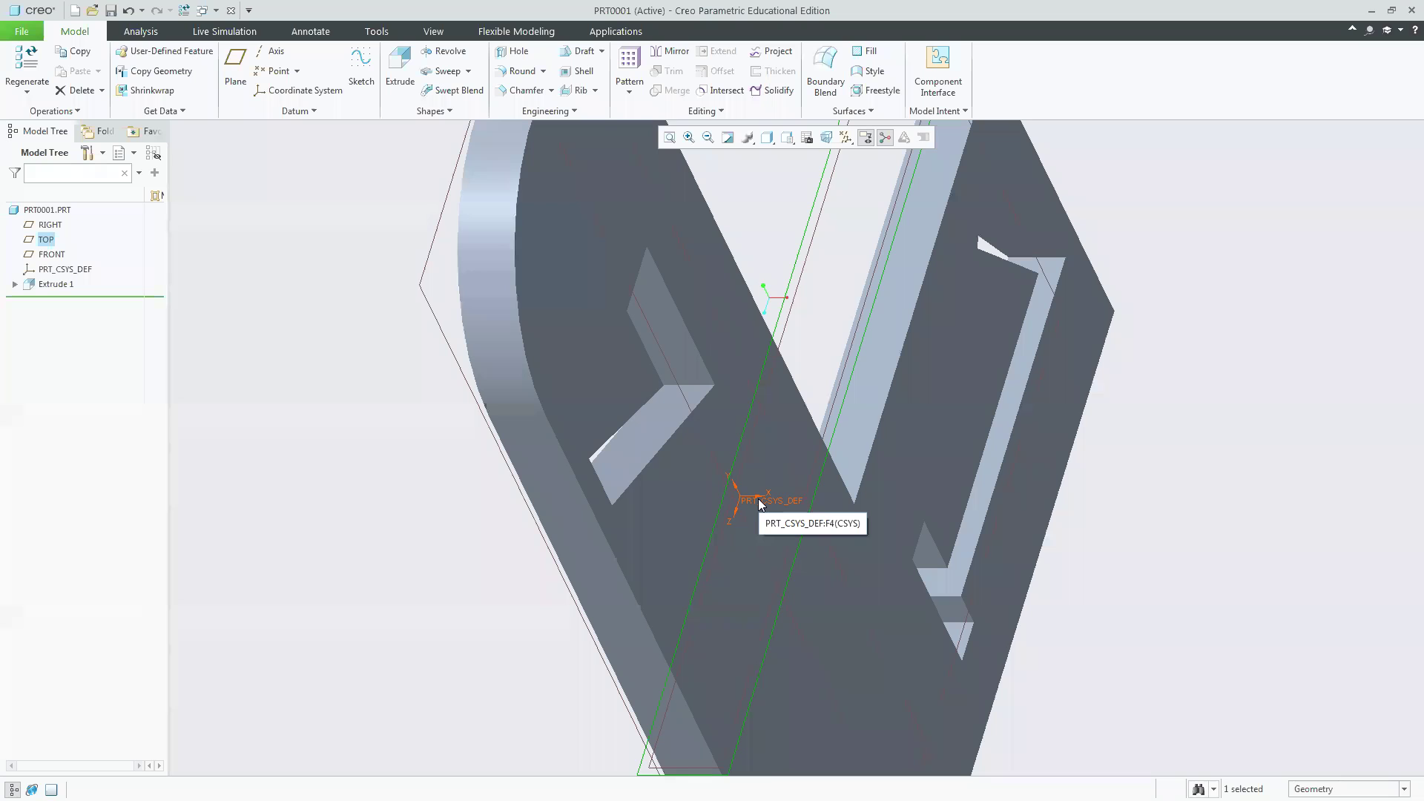
click(786, 137)
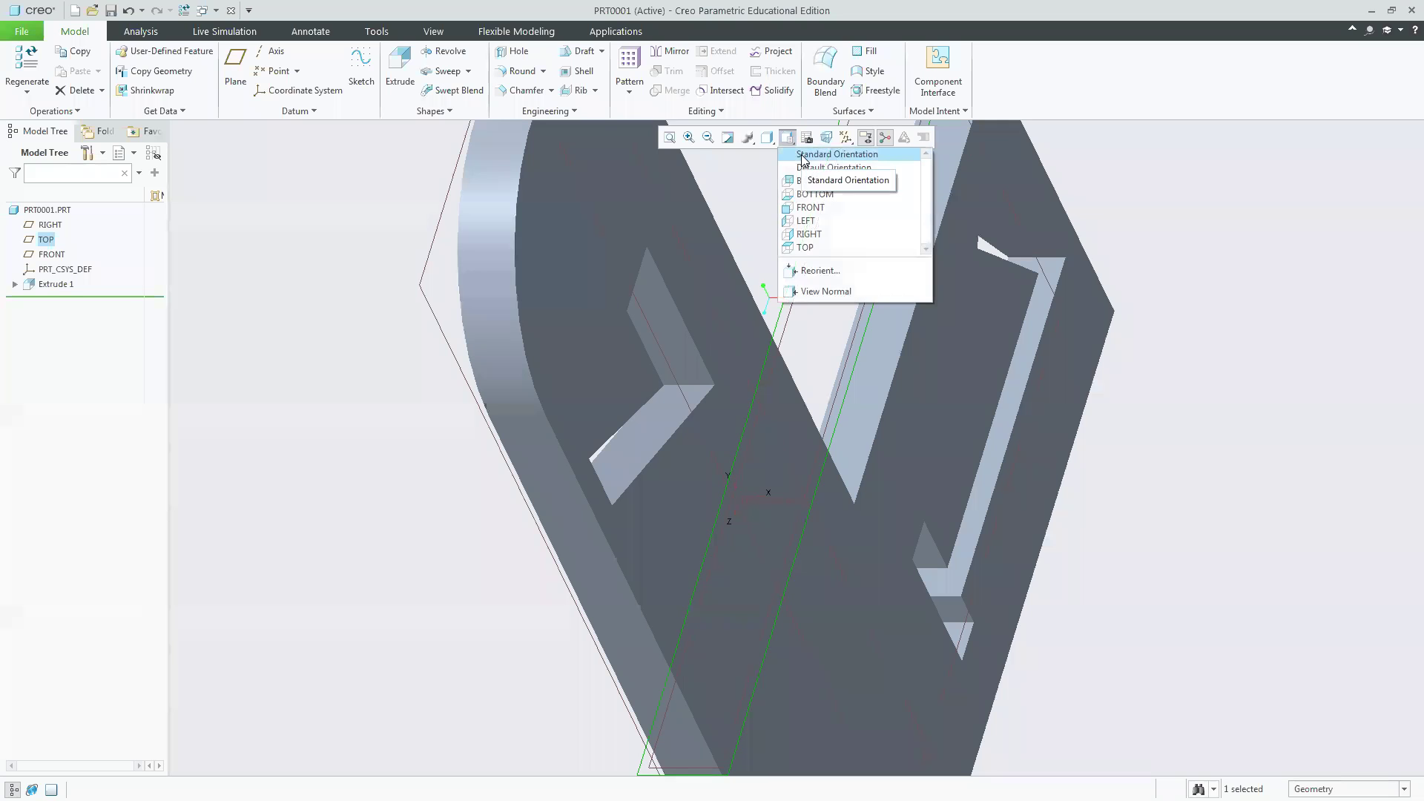
click(803, 155)
click(1030, 460)
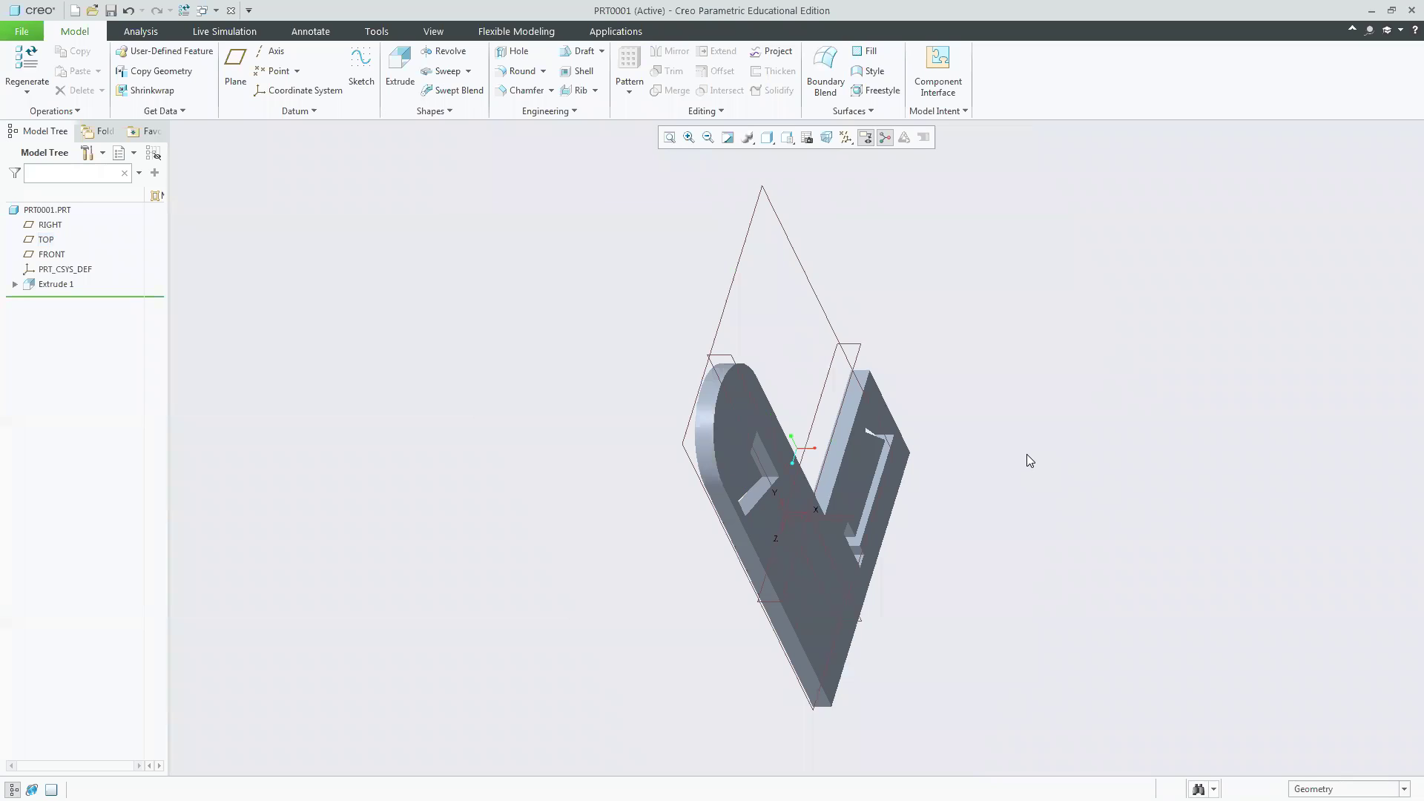
Start a second extrusion with the RIGHT plane as sketch plane, and turn the model to face that plane.
click(404, 82)
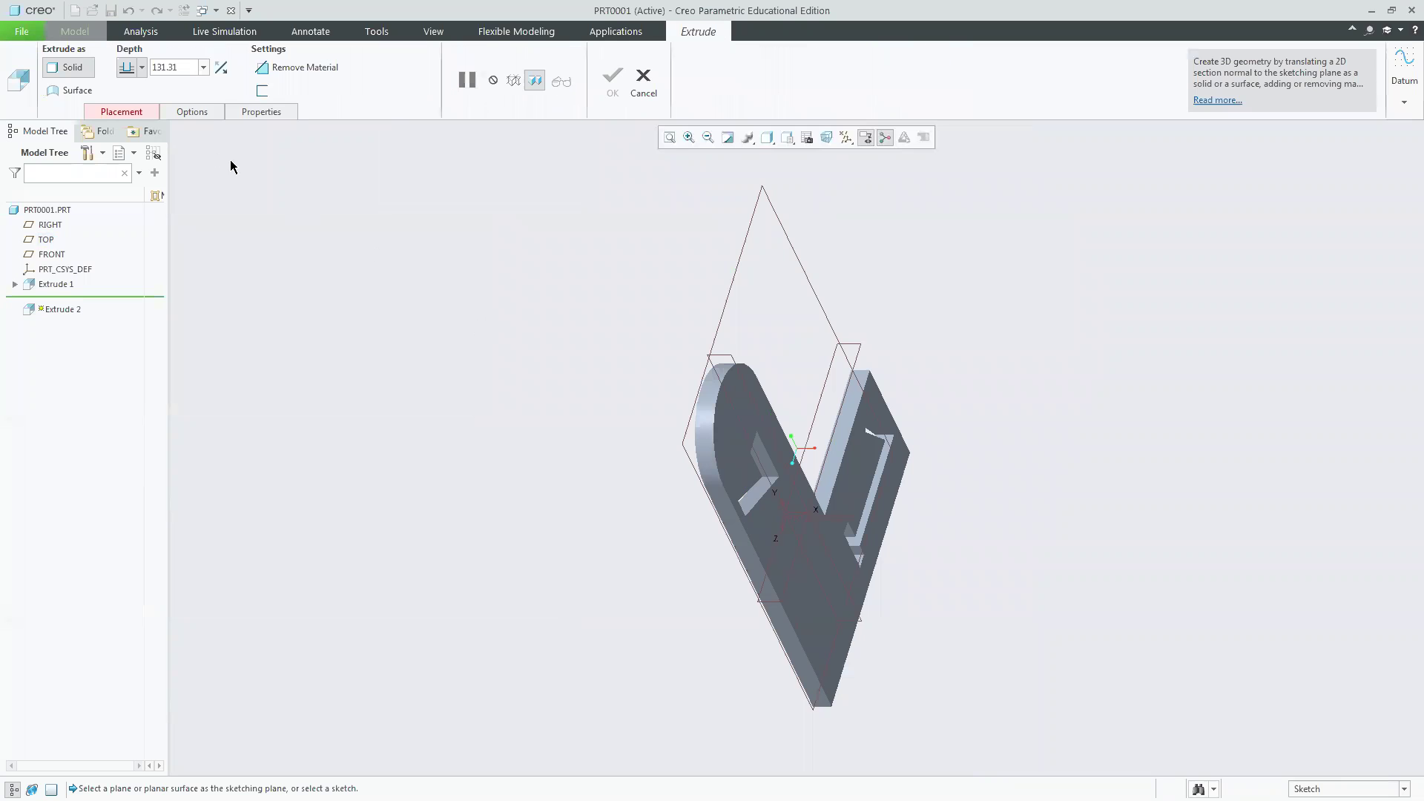
click(139, 114)
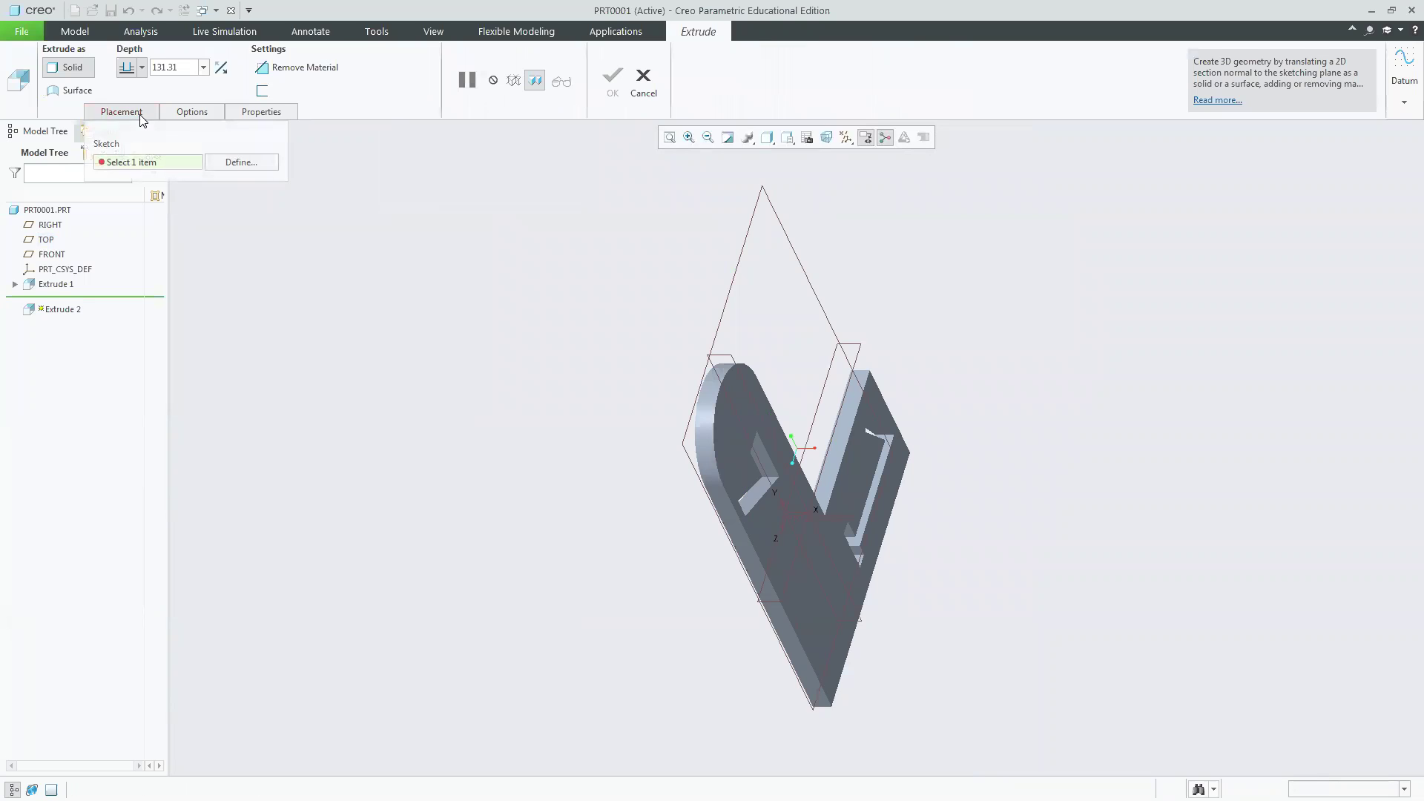
click(247, 163)
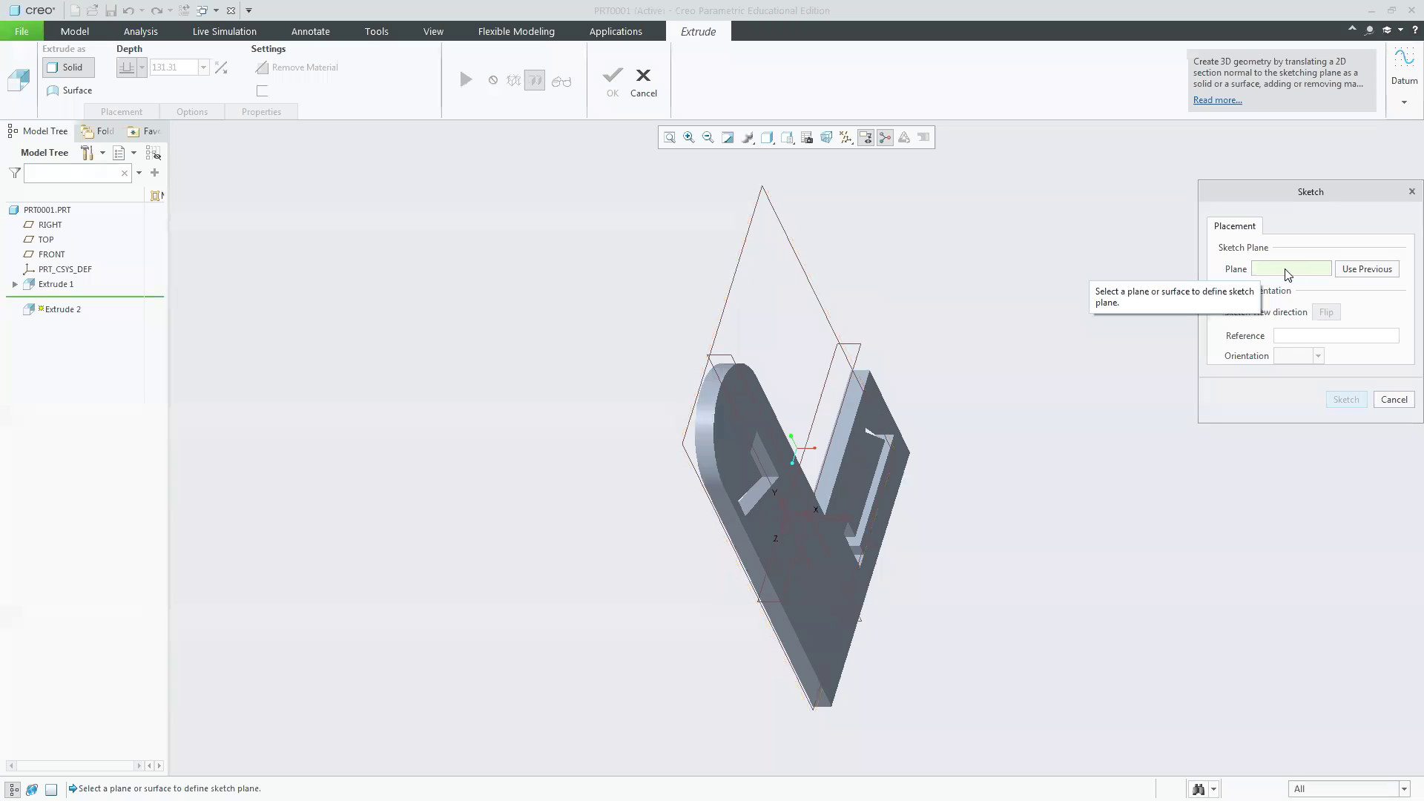
click(740, 261)
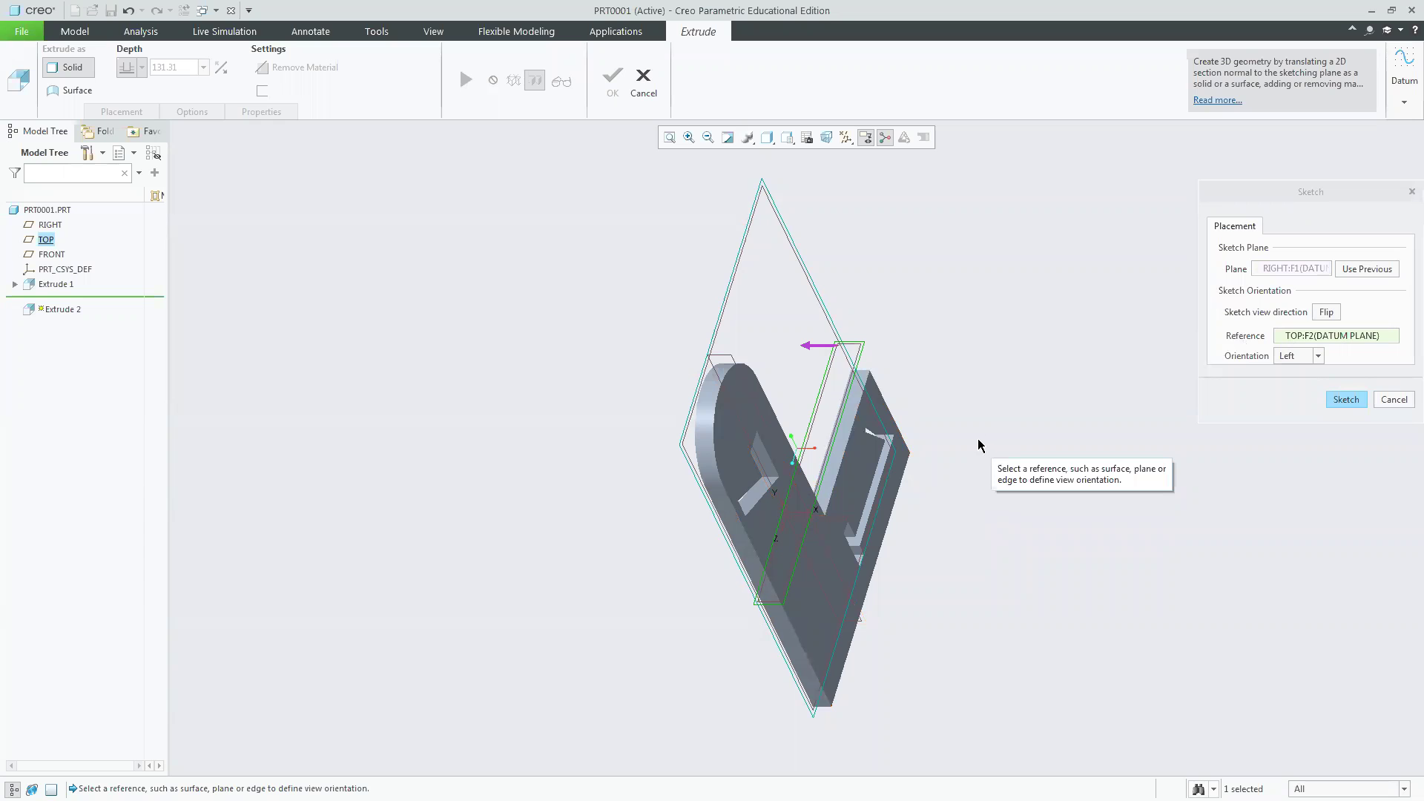
mouse_move(982, 413)
middle_down()
mouse_move(909, 378)
mouse_move(925, 327)
mouse_move(829, 327)
mouse_move(873, 394)
mouse_move(845, 372)
mouse_move(860, 399)
middle_up()
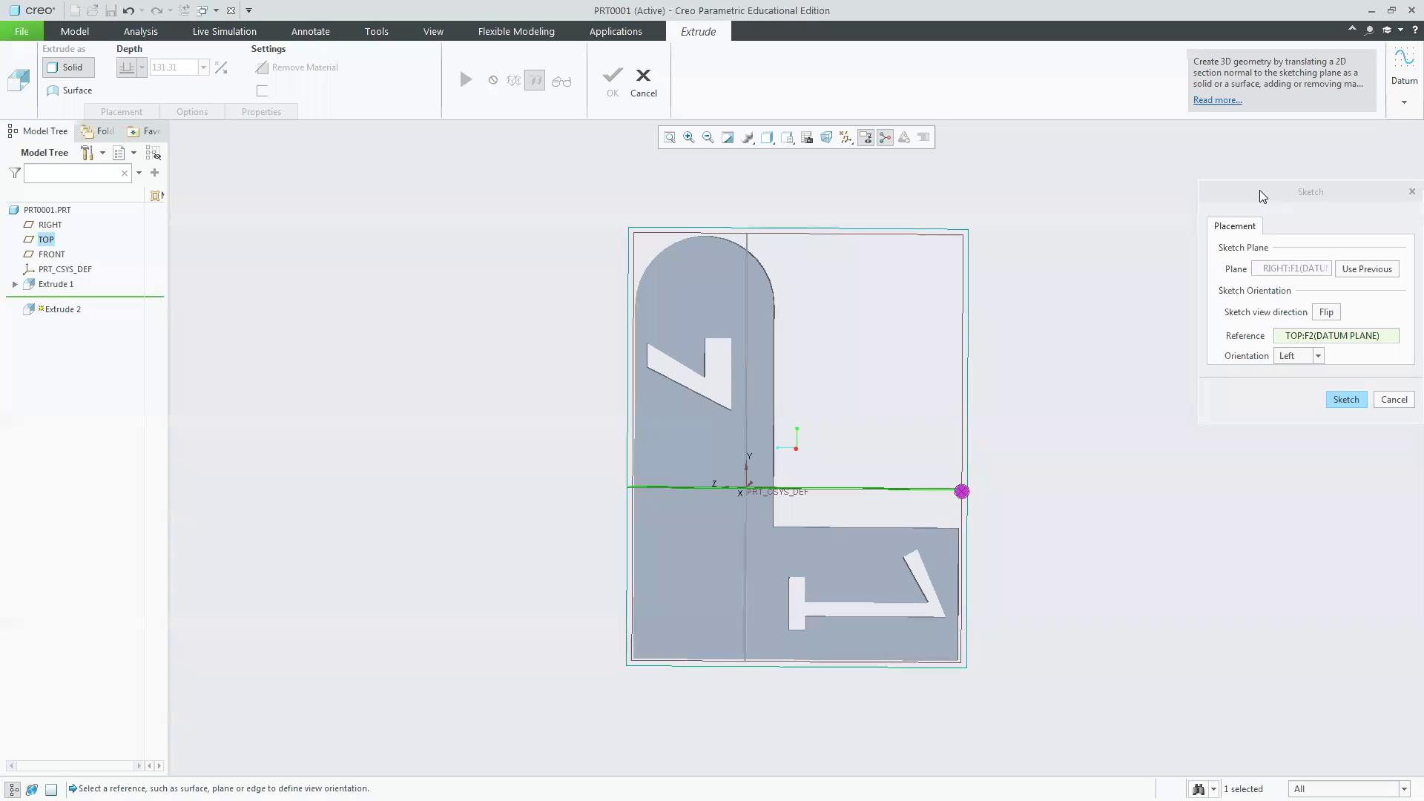
drag(1259, 190, 1177, 177)
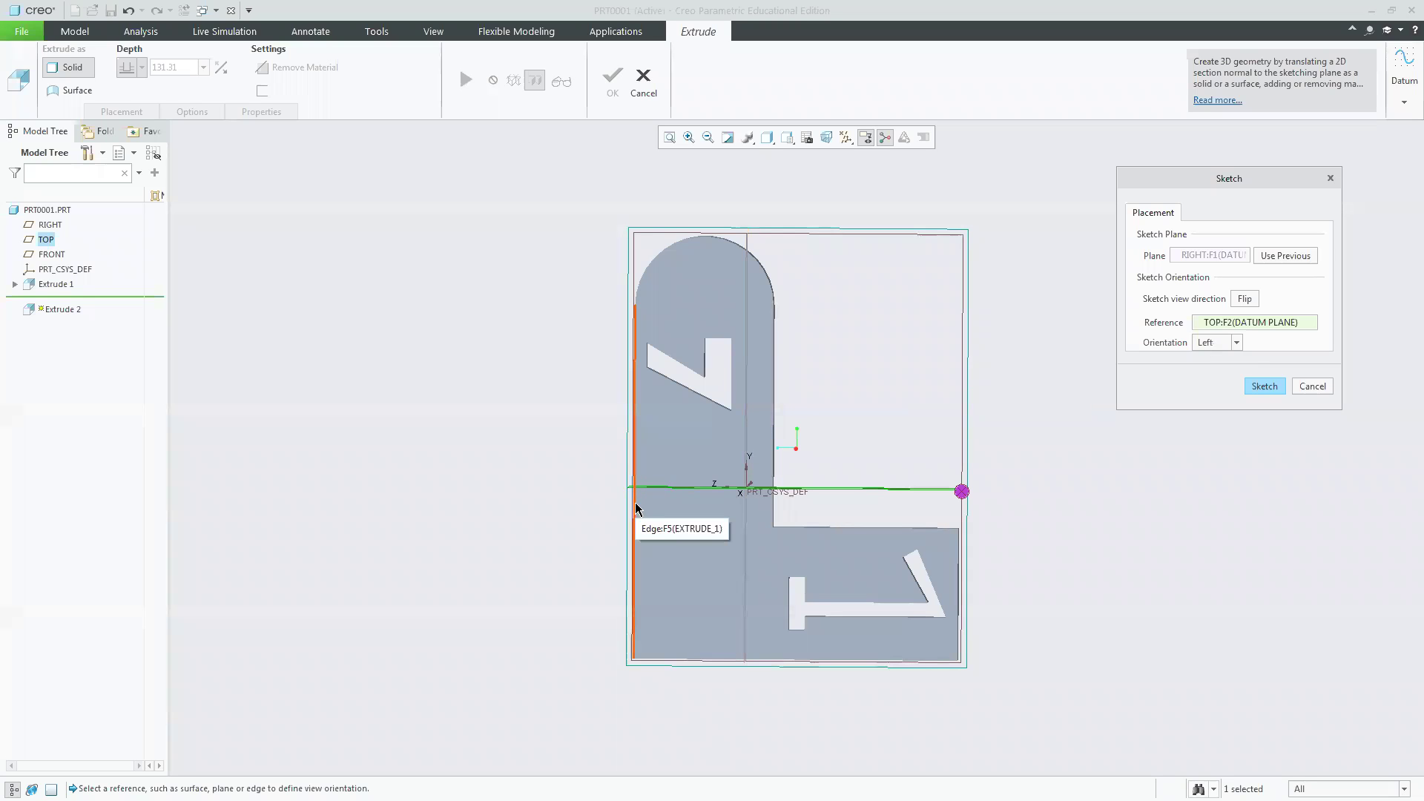
Set the TOP reference plane's orientation to Top, enter the sketch and align the view parallel to the sketch plane.
click(1235, 344)
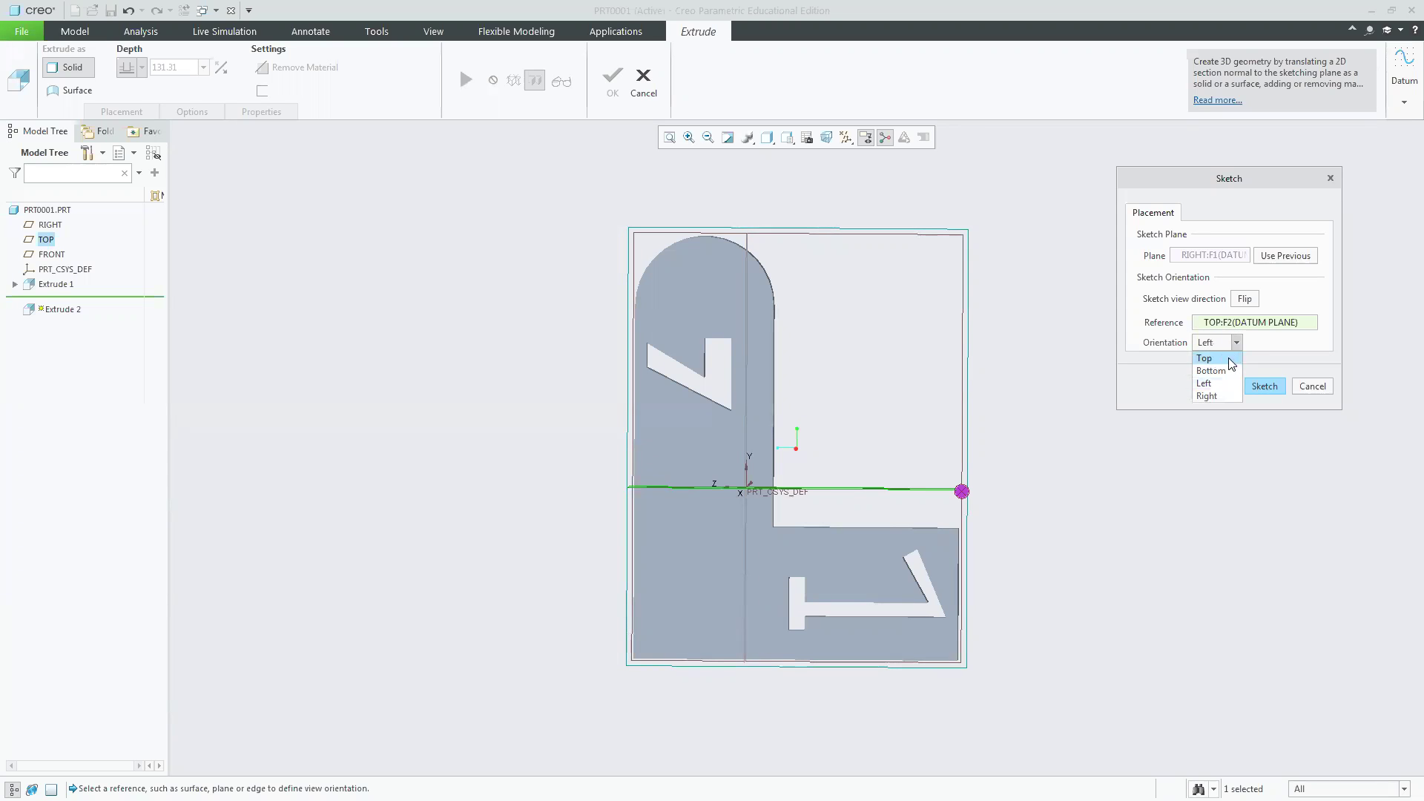
click(1231, 359)
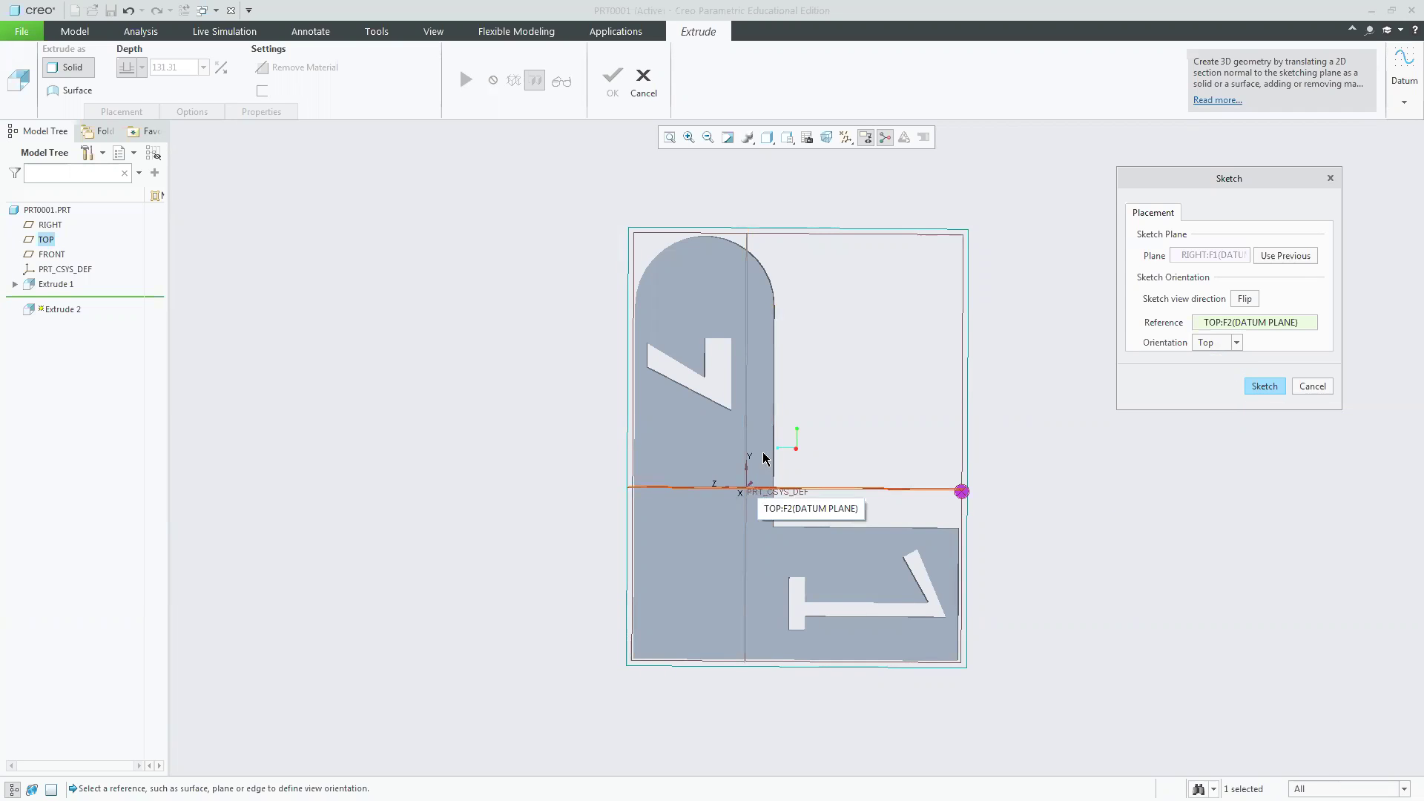
click(1265, 386)
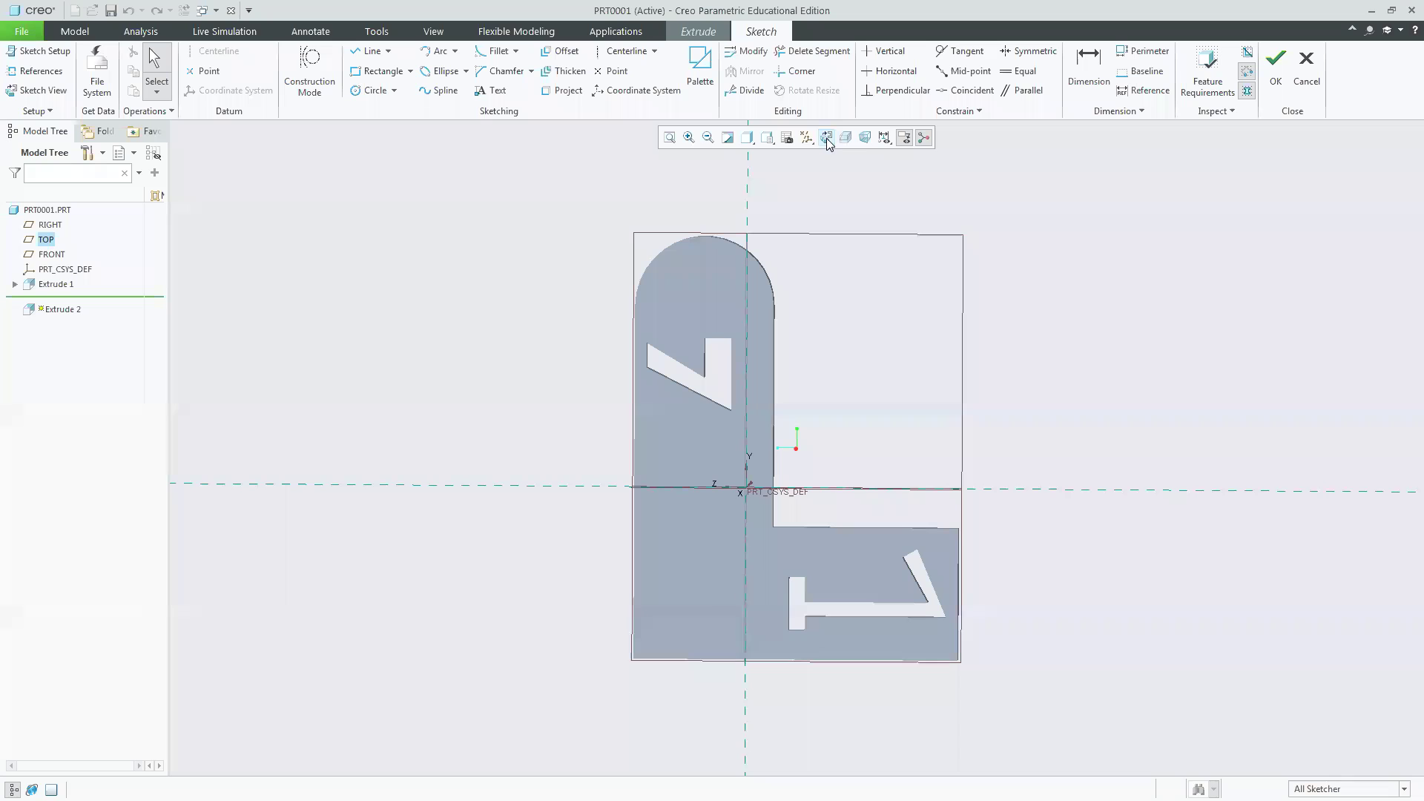
click(826, 138)
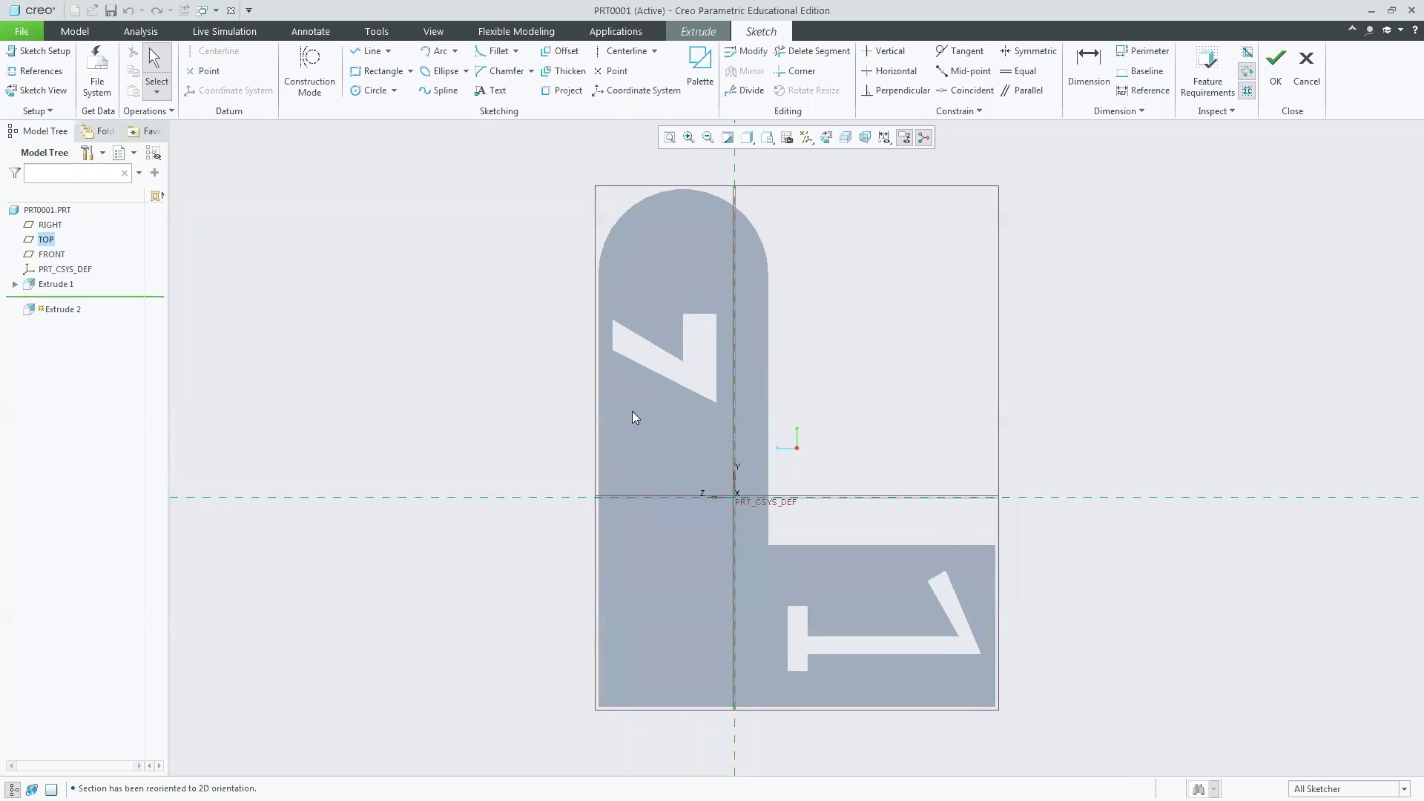
Change the sketch setup so the TOP reference plane is oriented Left, and return to the sketch.
click(39, 50)
click(1235, 342)
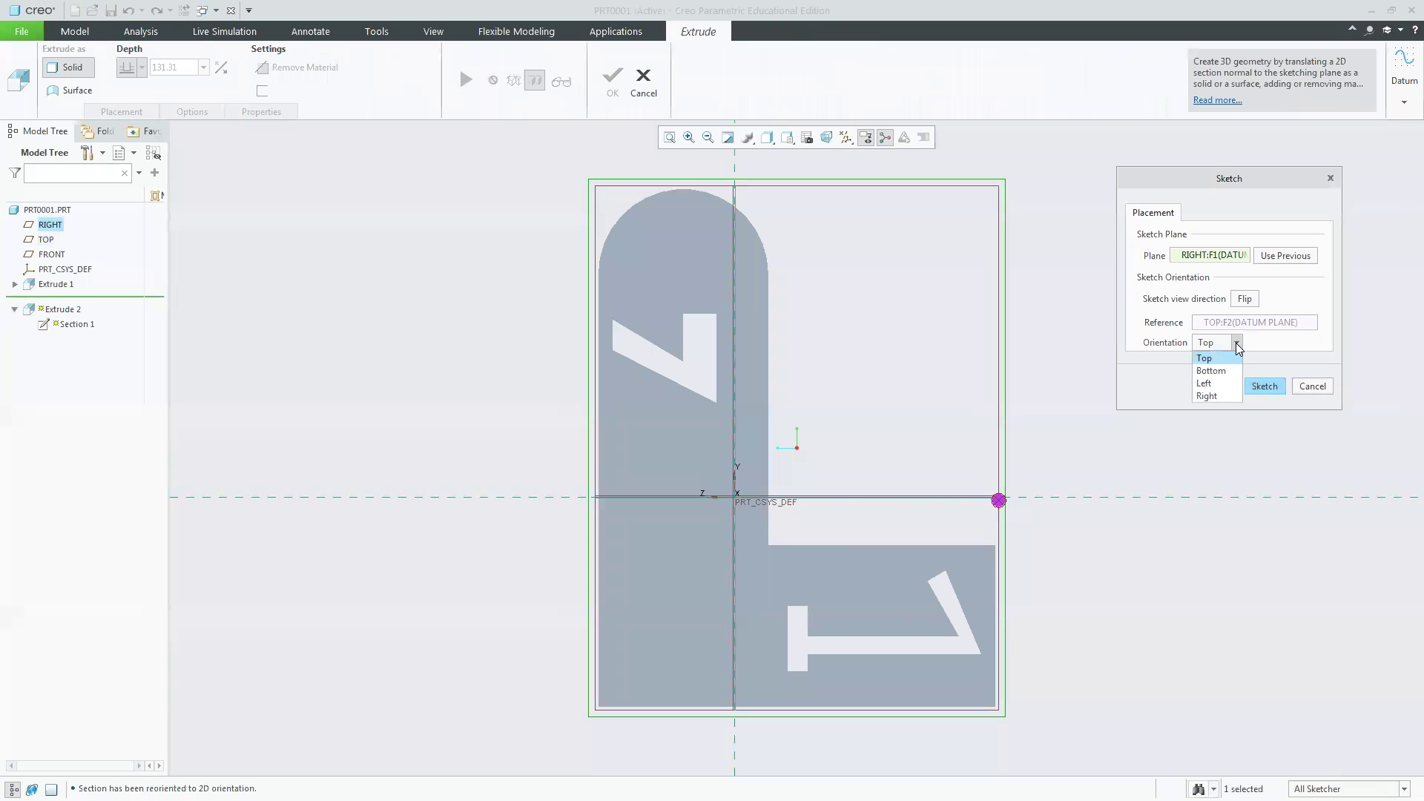
click(1220, 382)
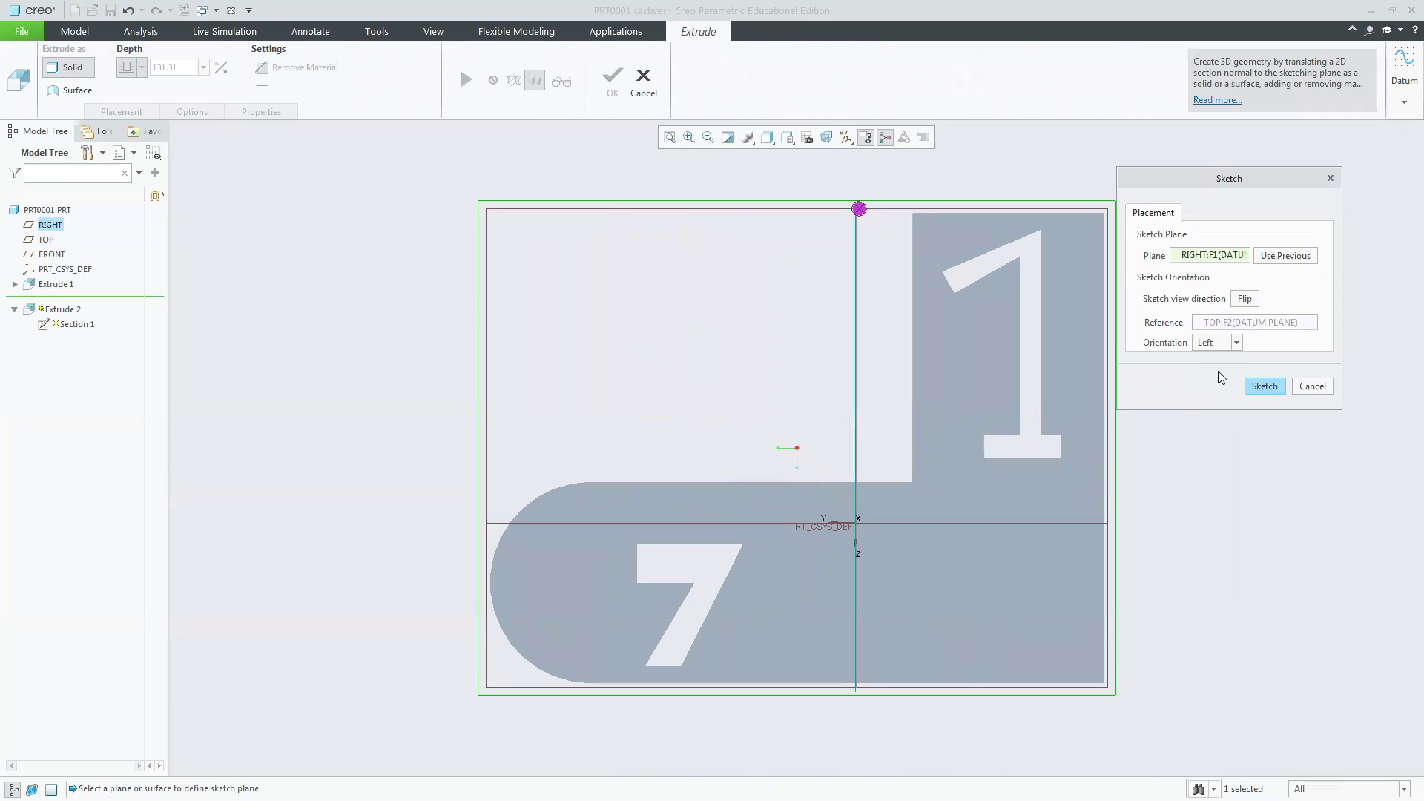
click(1265, 386)
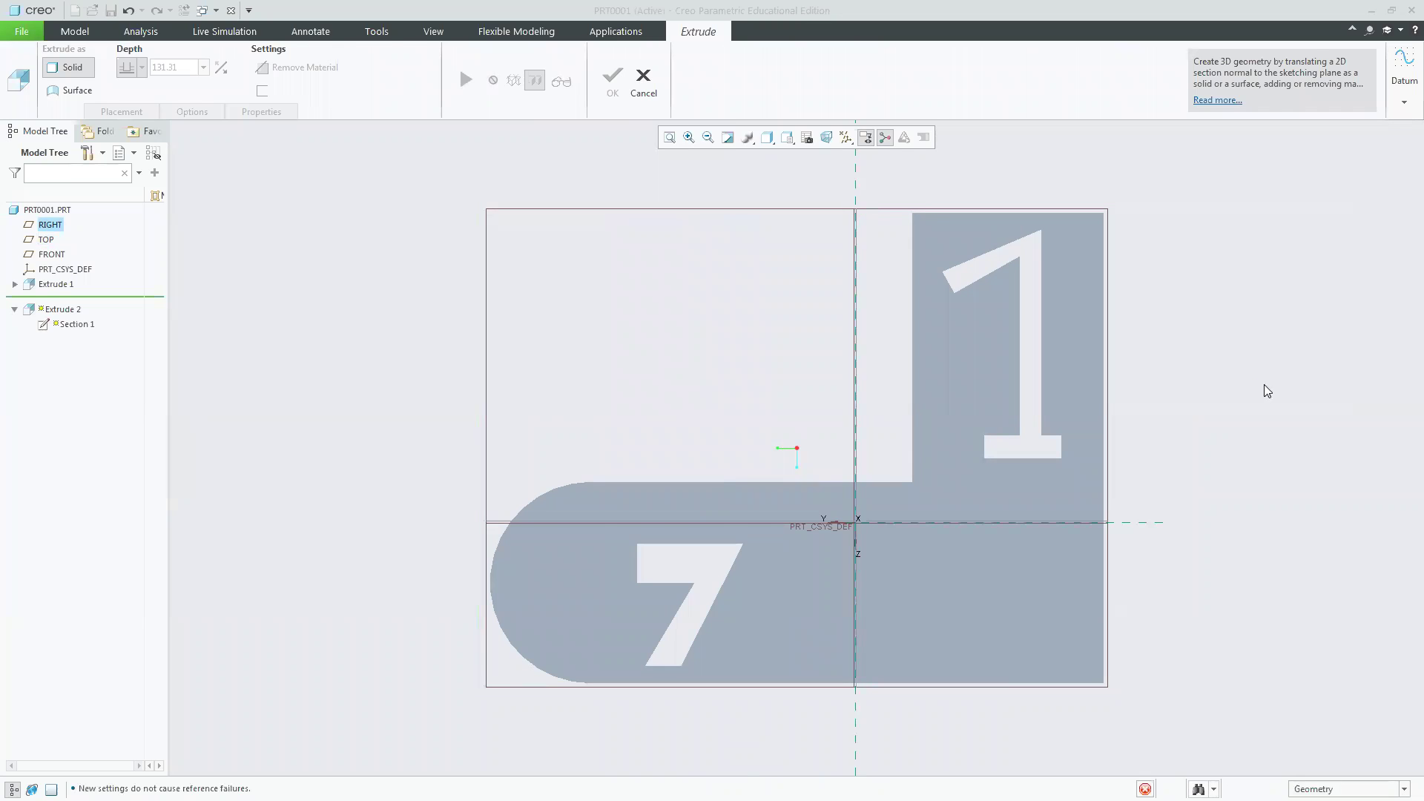
Exit the empty sketch and cancel the second extrusion.
click(1276, 70)
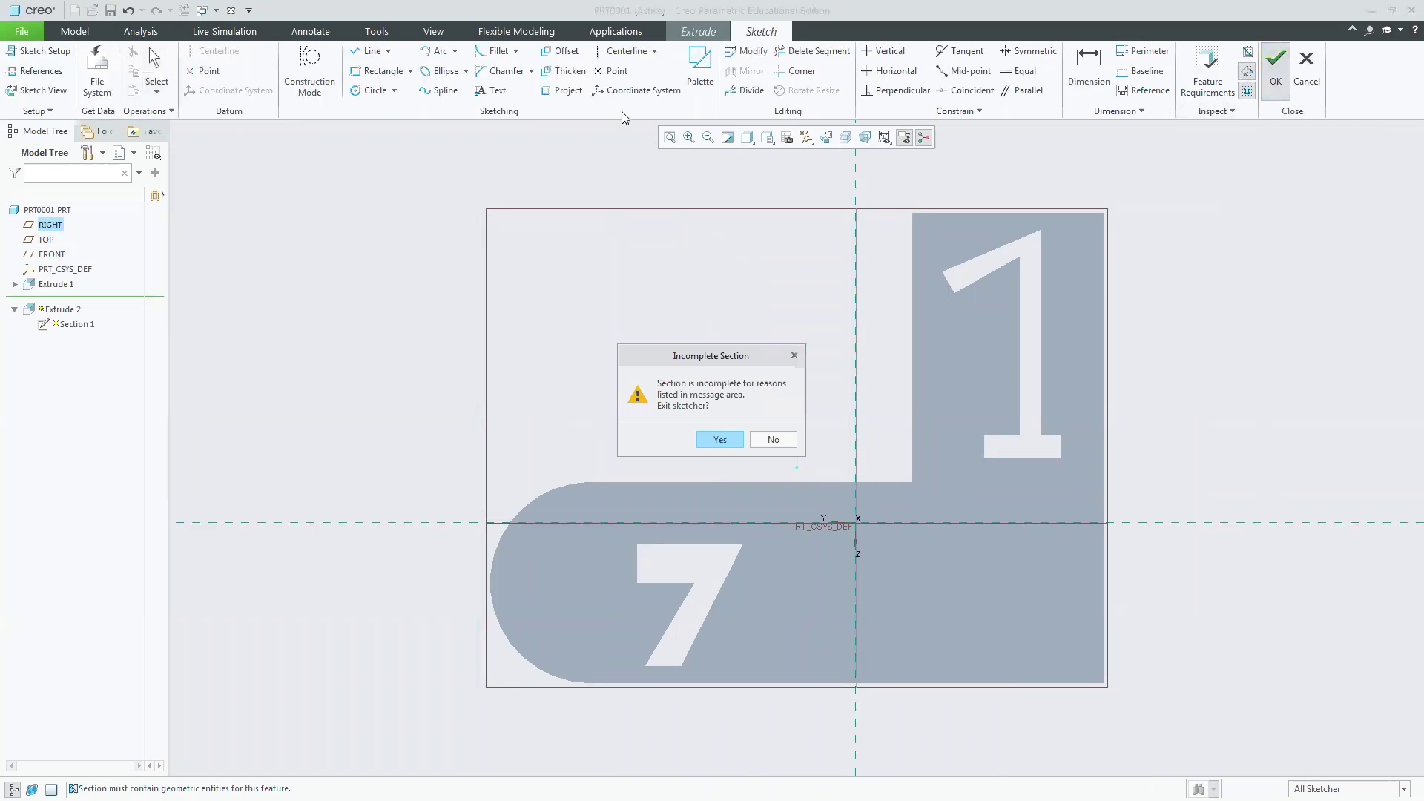
click(720, 441)
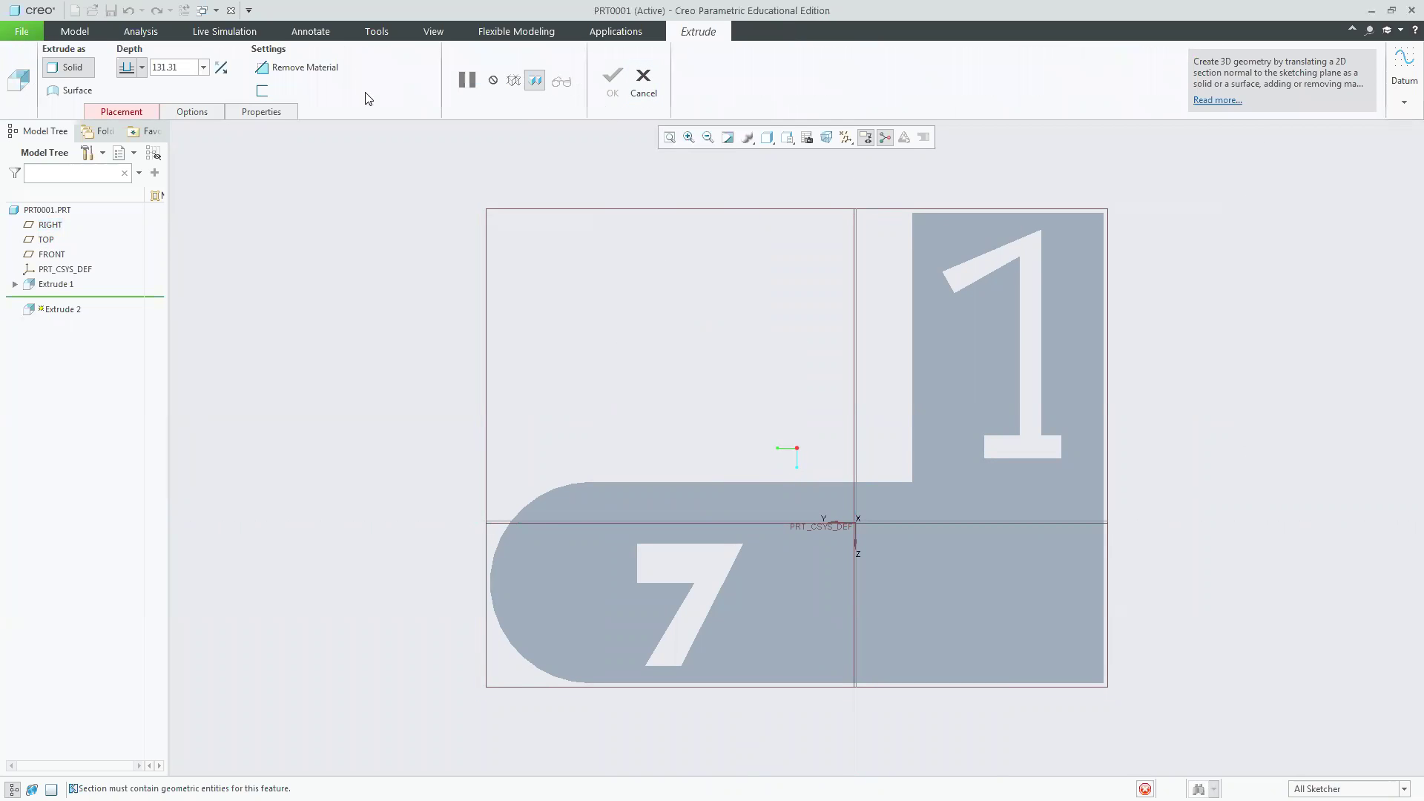
click(179, 67)
click(643, 81)
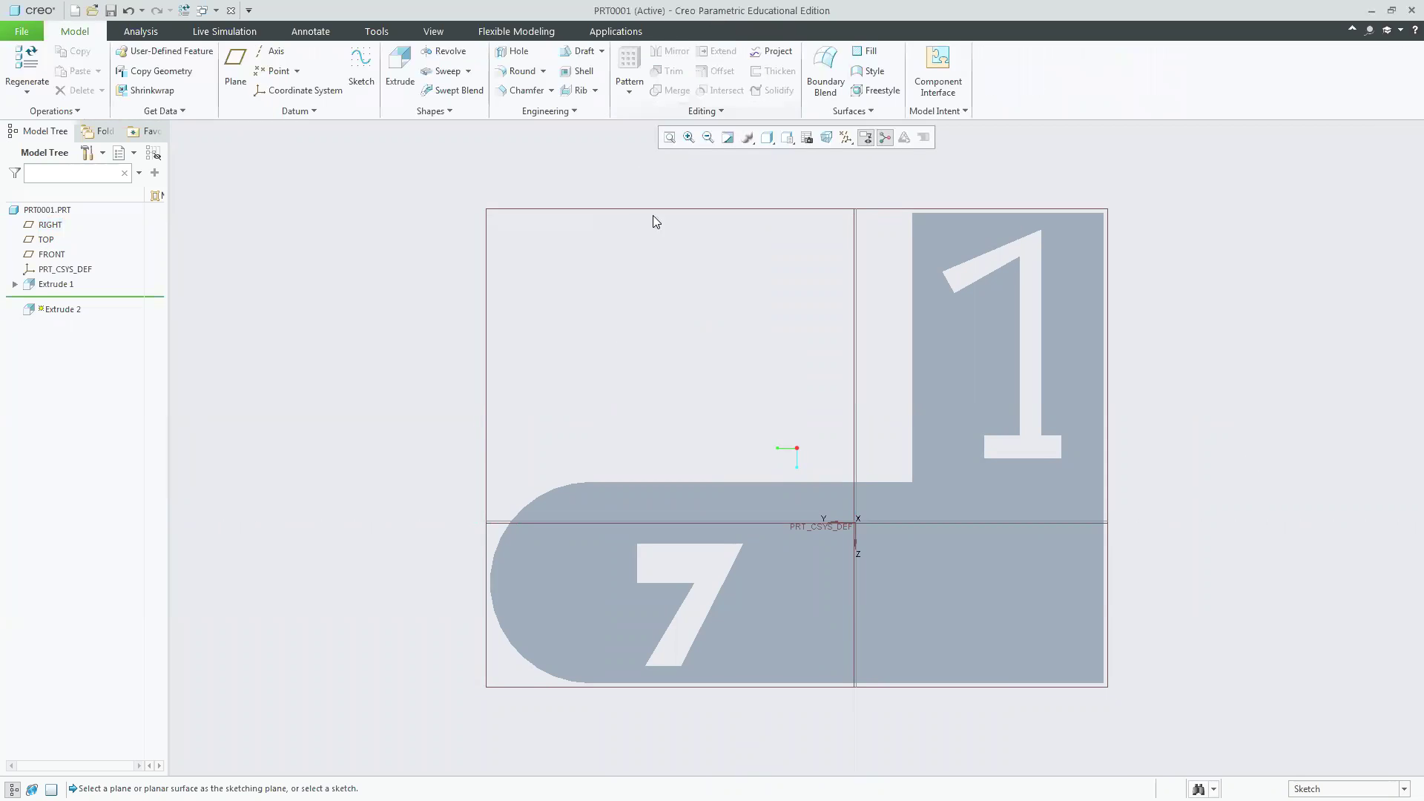
View the part in the saved RIGHT orientation and in Standard Orientation, and highlight the TOP datum plane.
click(786, 141)
click(813, 230)
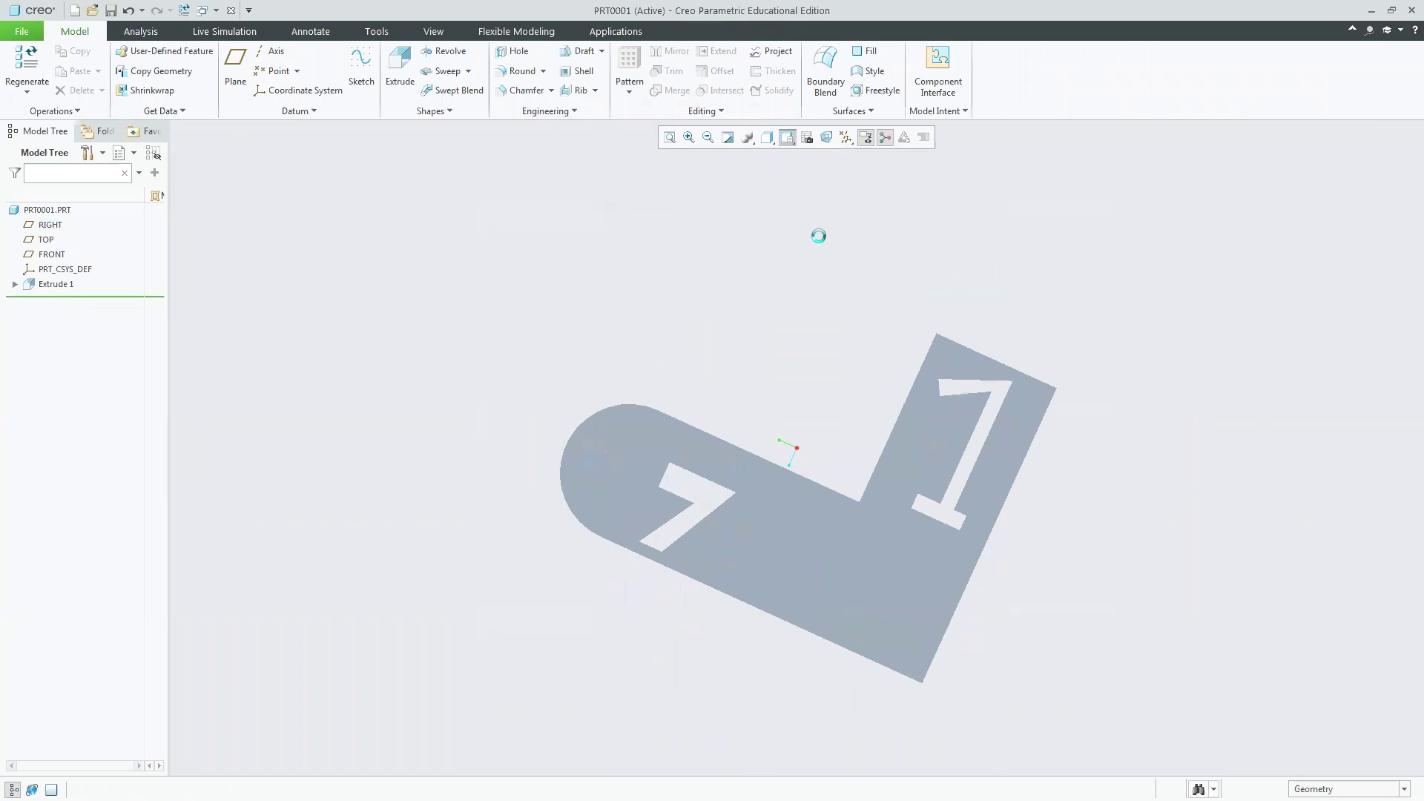
click(787, 138)
click(819, 162)
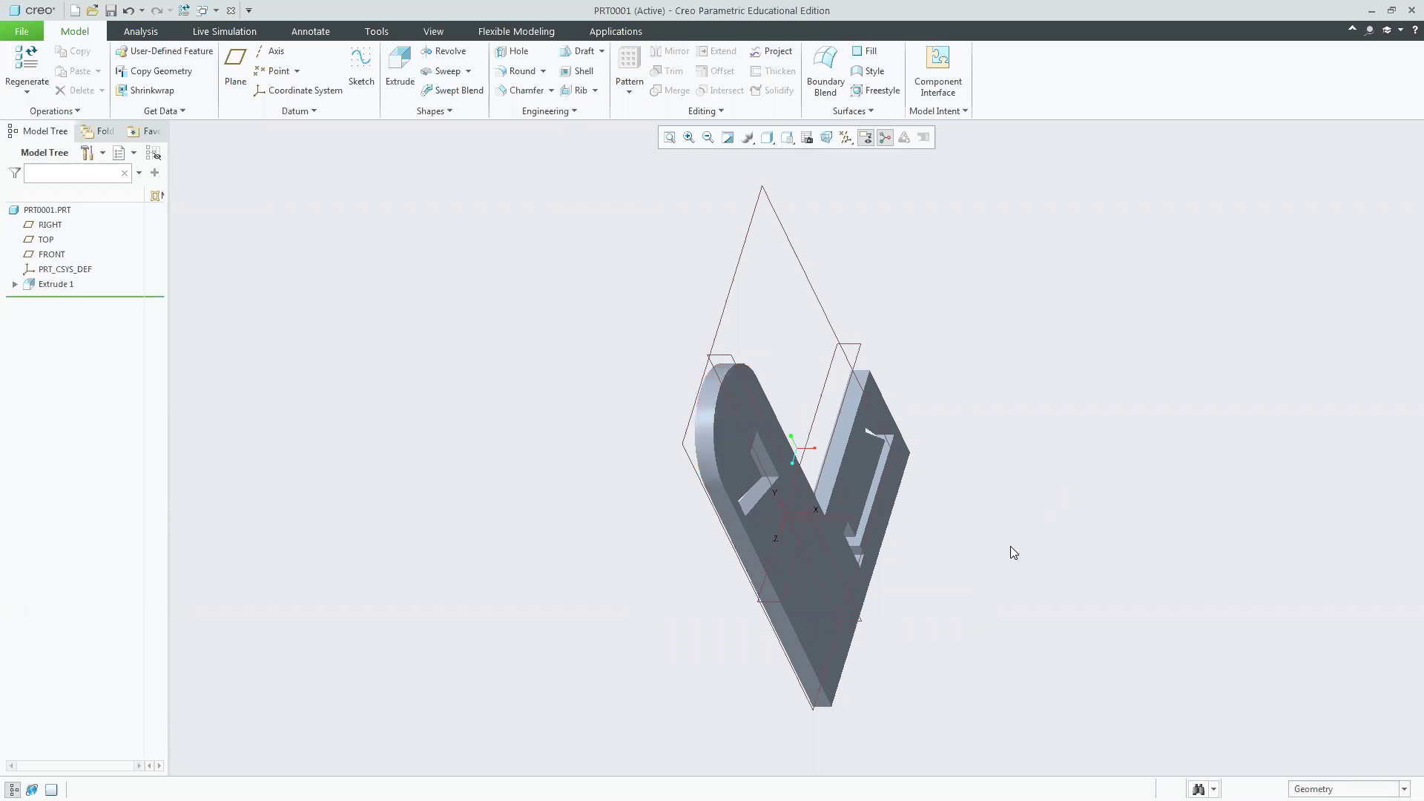
click(853, 344)
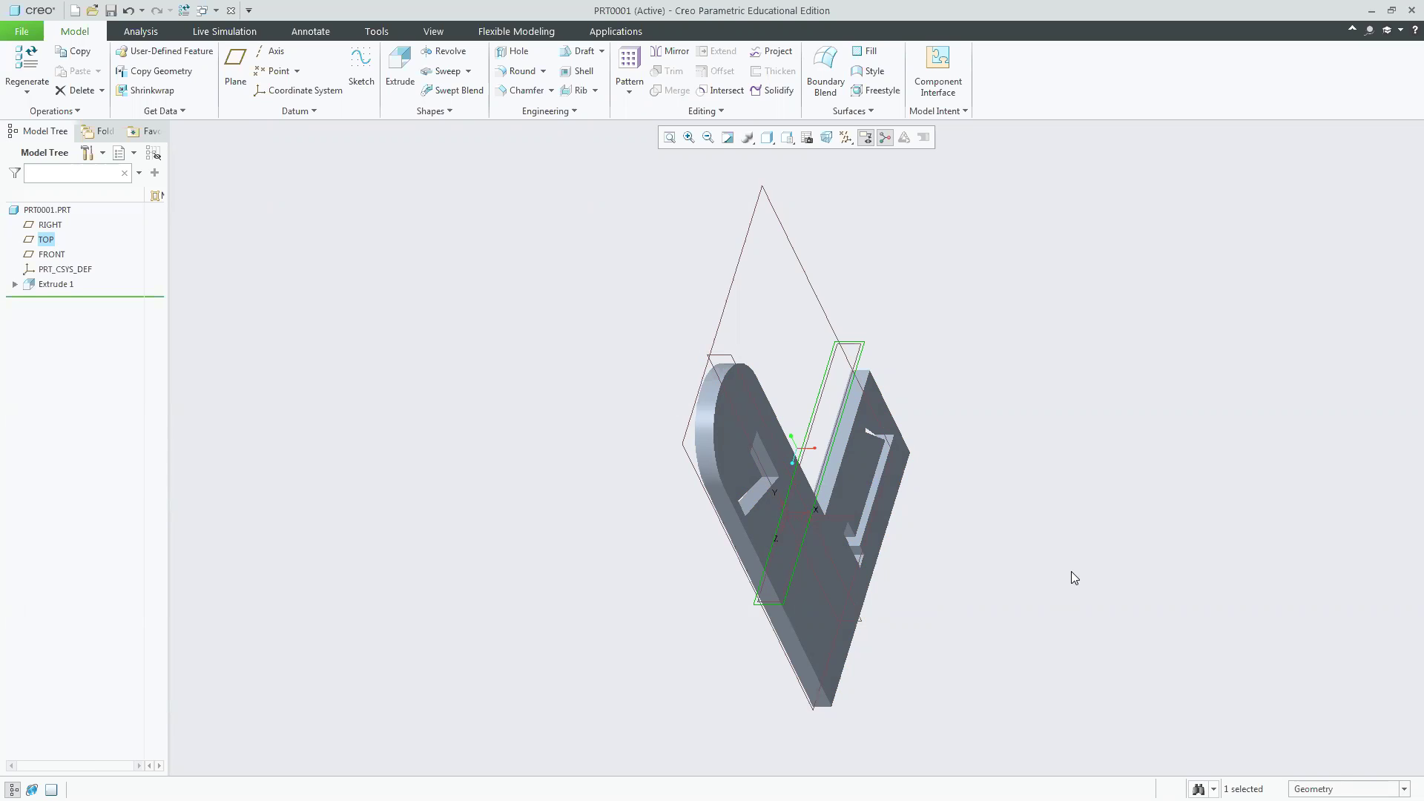
Delete the feature Extrude 1 so the part contains only its default datums.
click(63, 284)
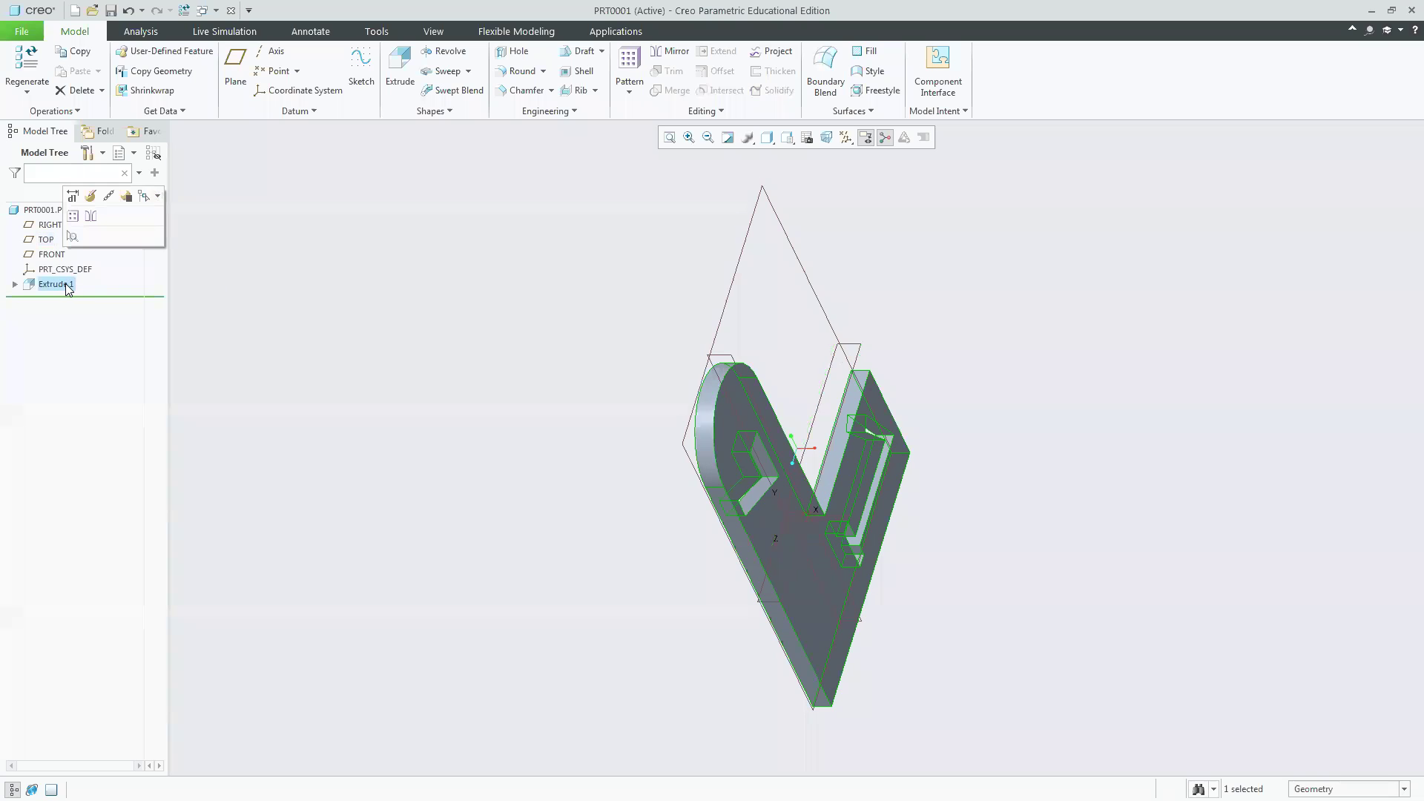
key(Delete)
click(676, 428)
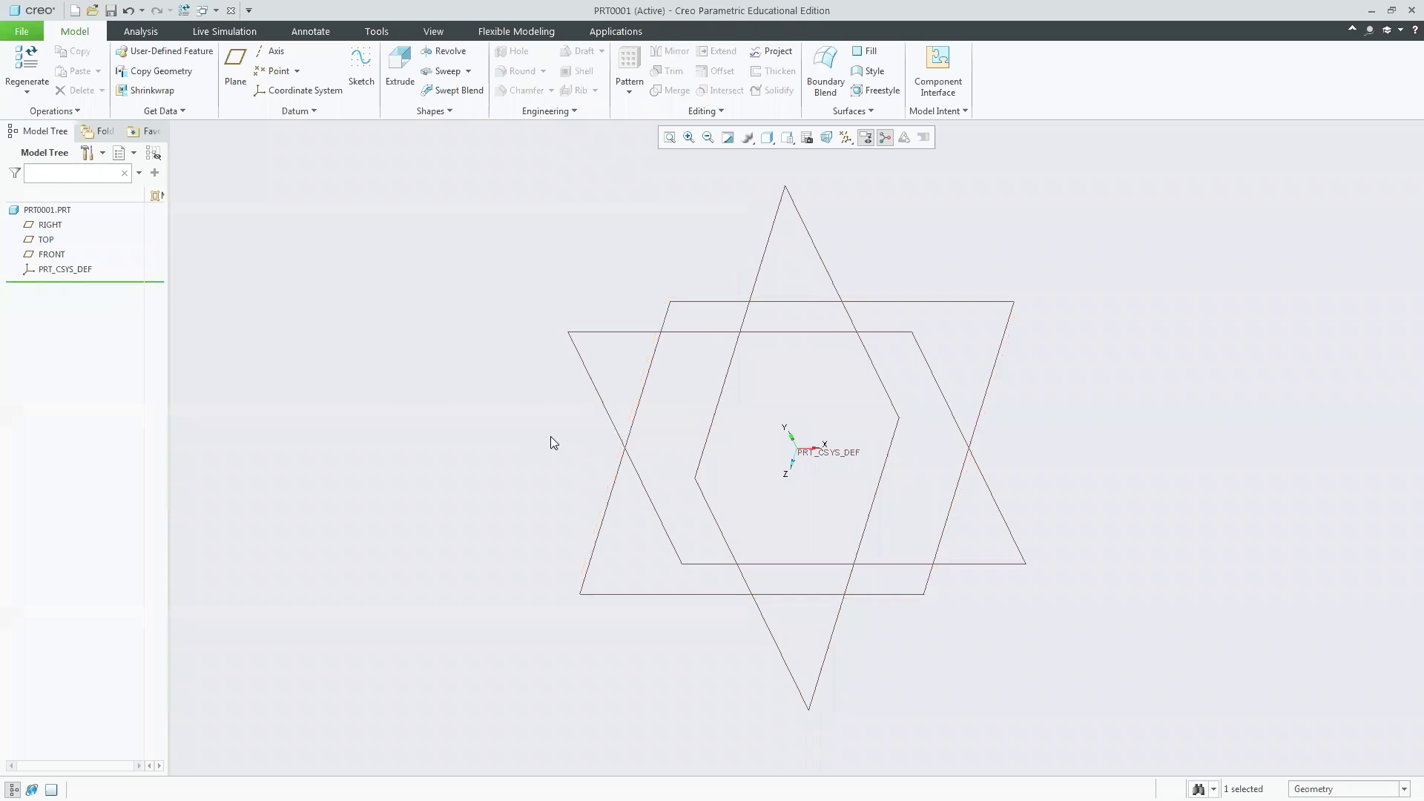
click(210, 201)
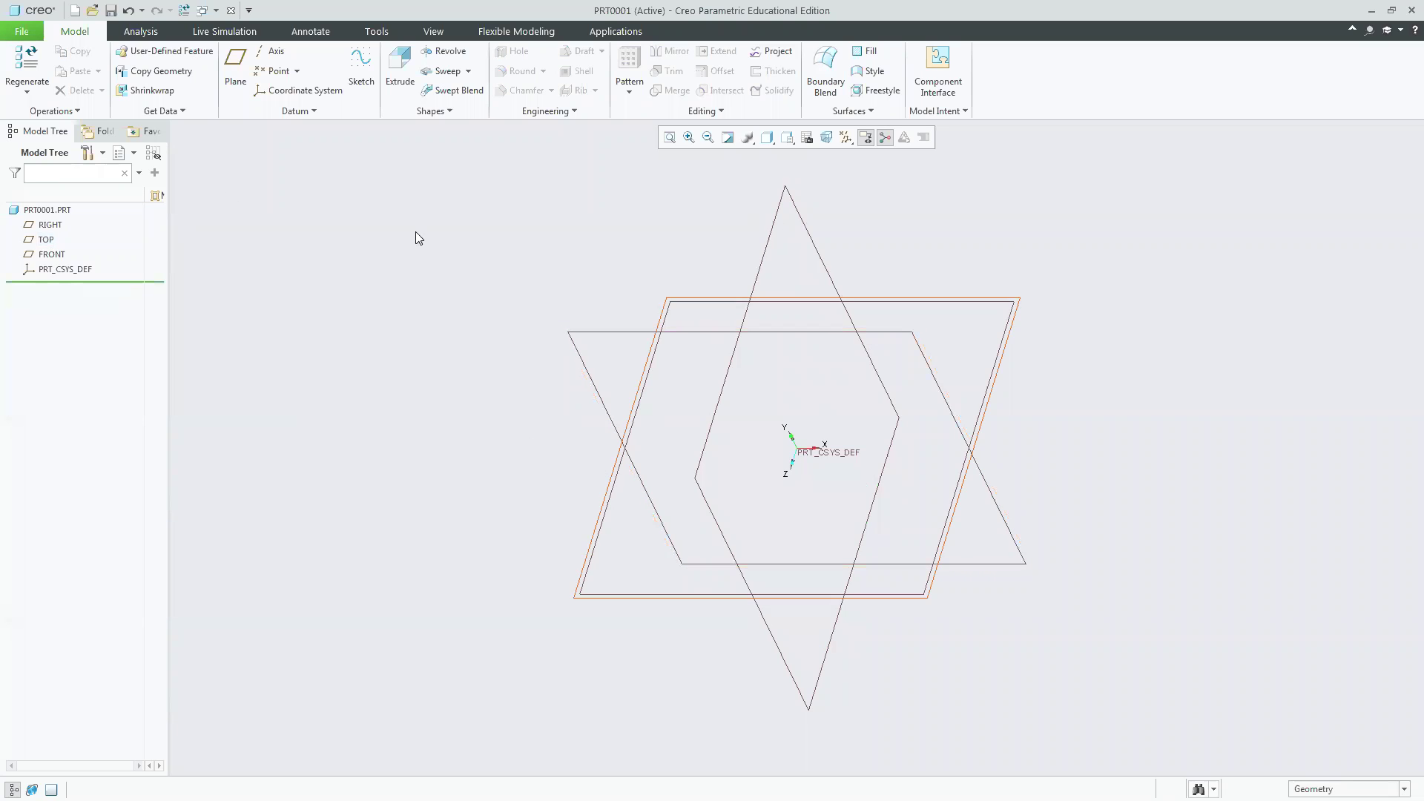
Start a new solid extrusion with its sketch on the RIGHT plane, orient the TOP reference plane to Top, and face the sketch plane.
click(400, 70)
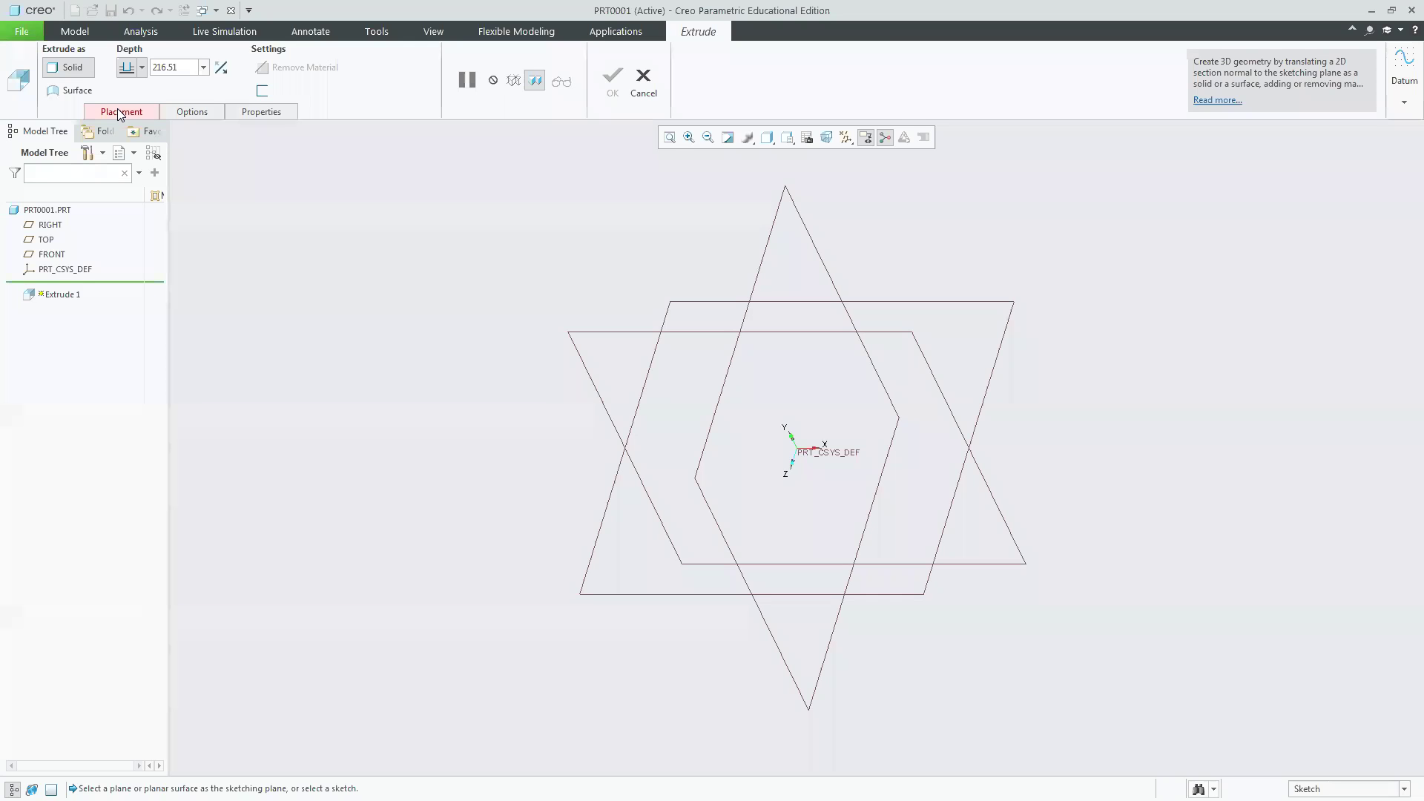
click(118, 112)
click(241, 162)
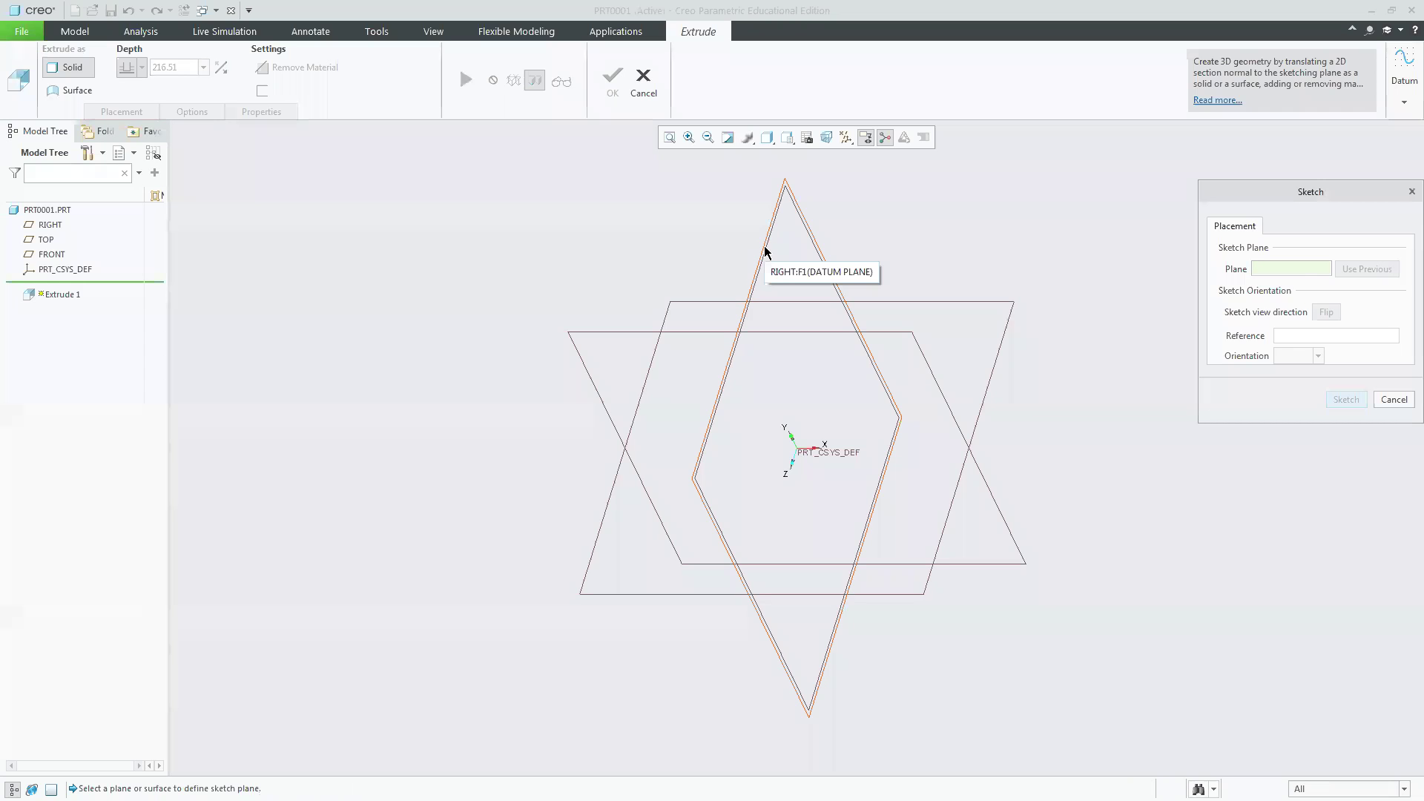
click(766, 252)
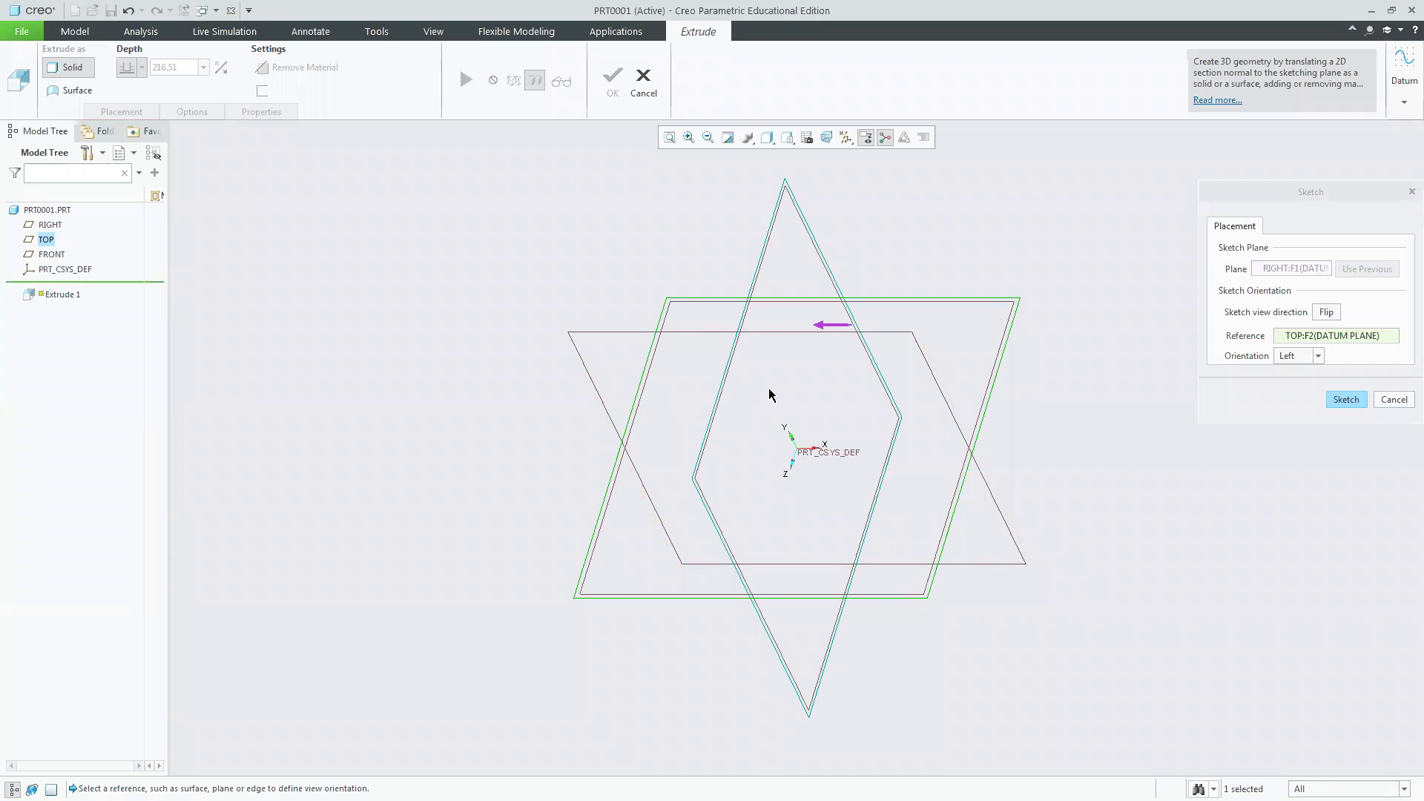
click(1296, 356)
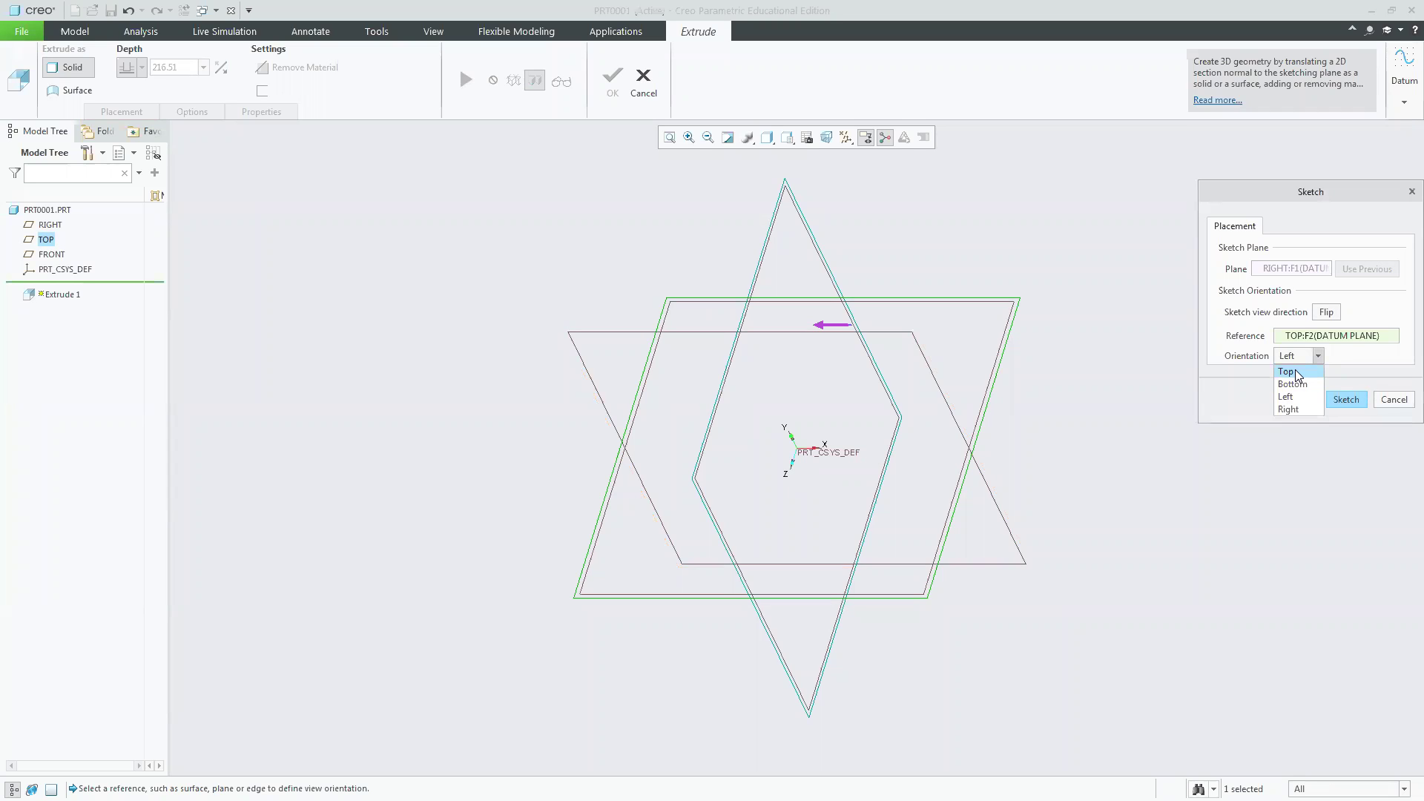
click(1296, 373)
click(1343, 399)
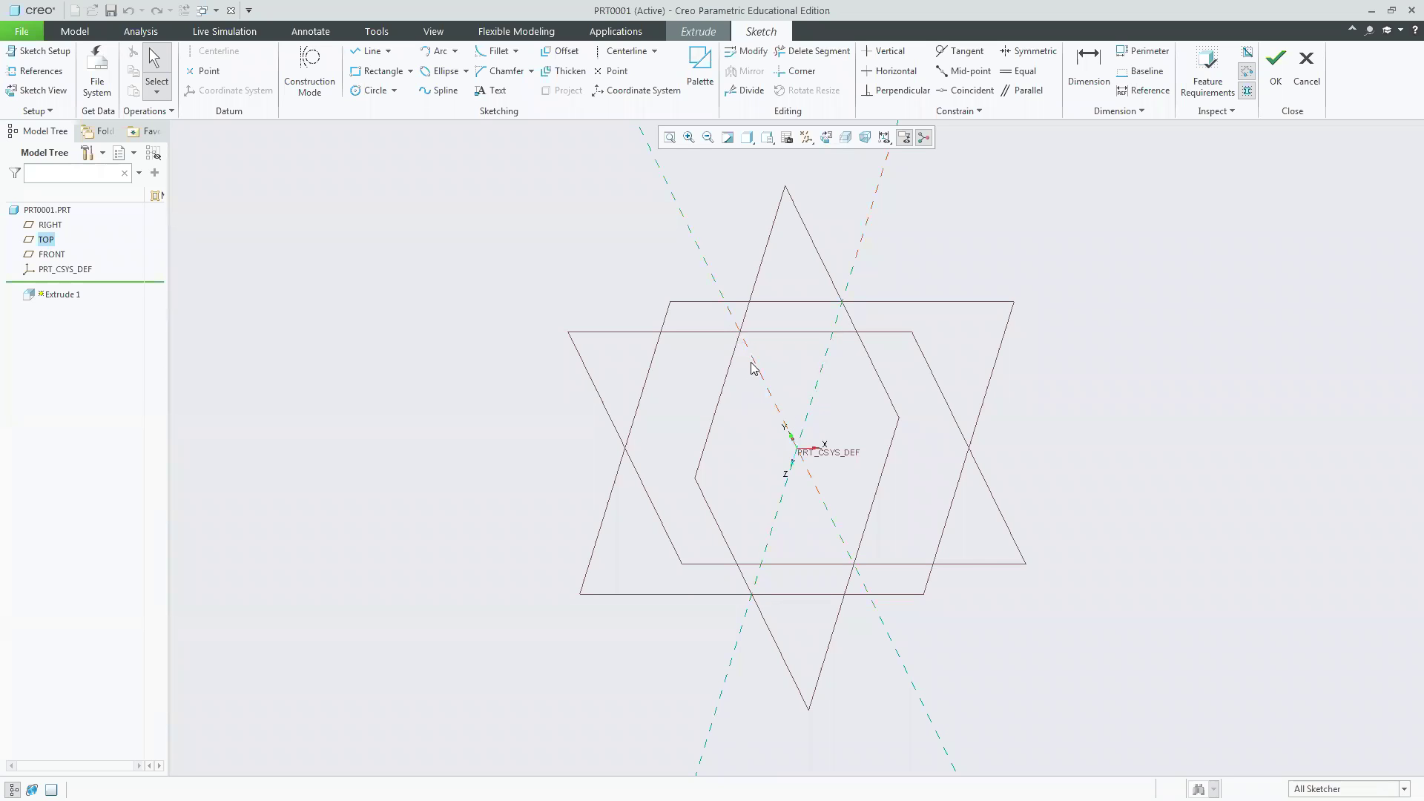
click(826, 138)
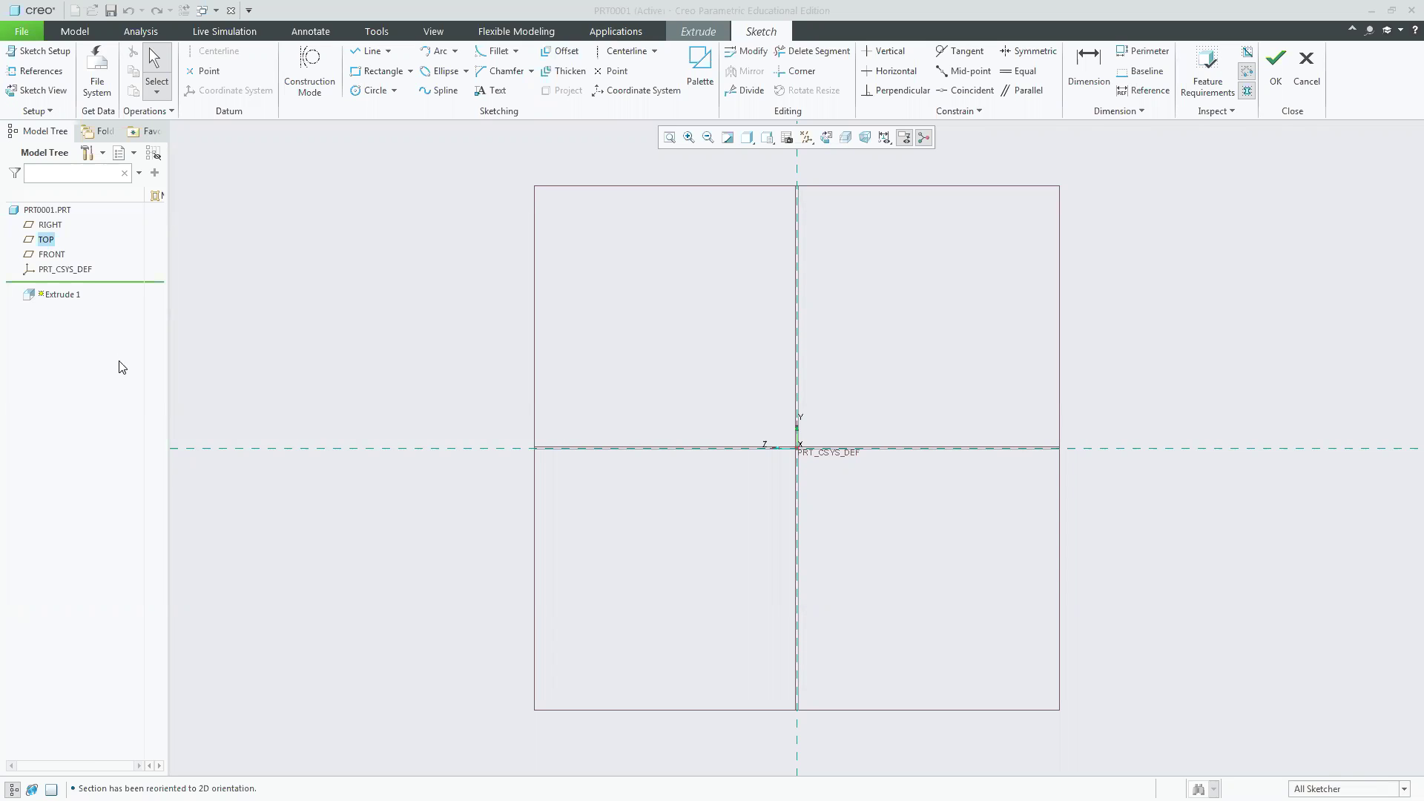
Sketch an L-shaped outline with lines, about 201 high with a horizontal arm about 65 thick, leaving the arm's end open.
click(368, 53)
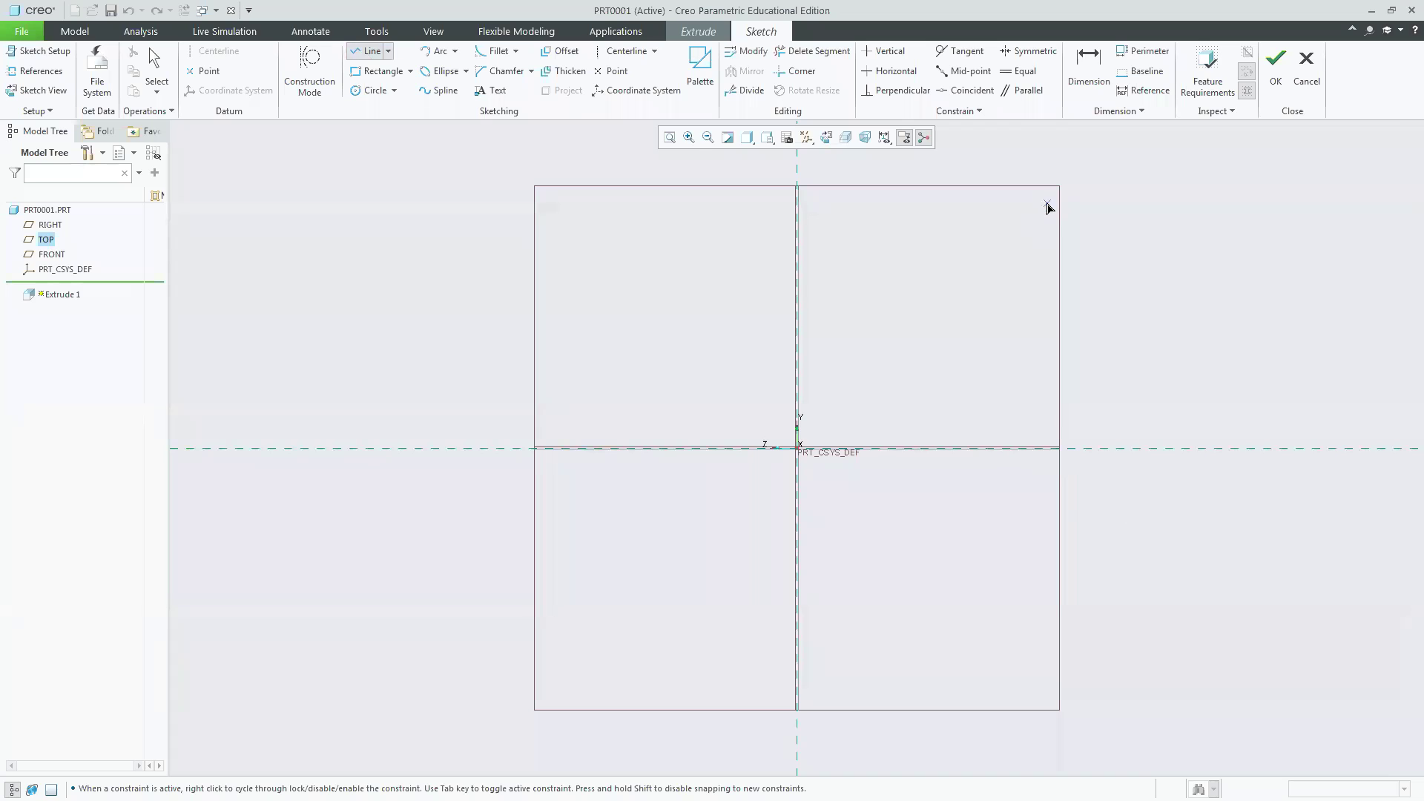
click(1047, 214)
click(1047, 420)
click(840, 421)
middle_click(849, 362)
click(840, 354)
click(987, 353)
click(987, 214)
click(1047, 214)
middle_click(1153, 226)
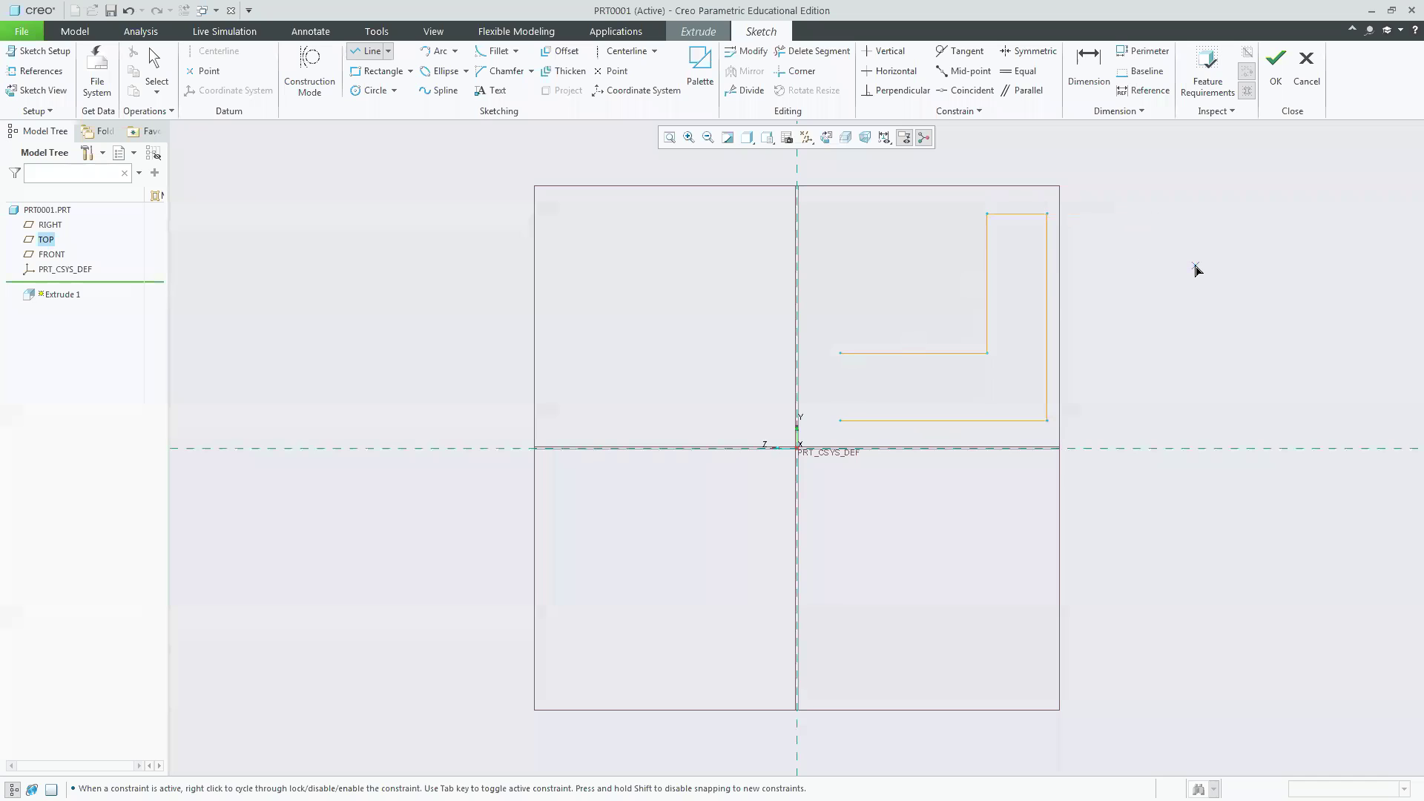
middle_click(1195, 269)
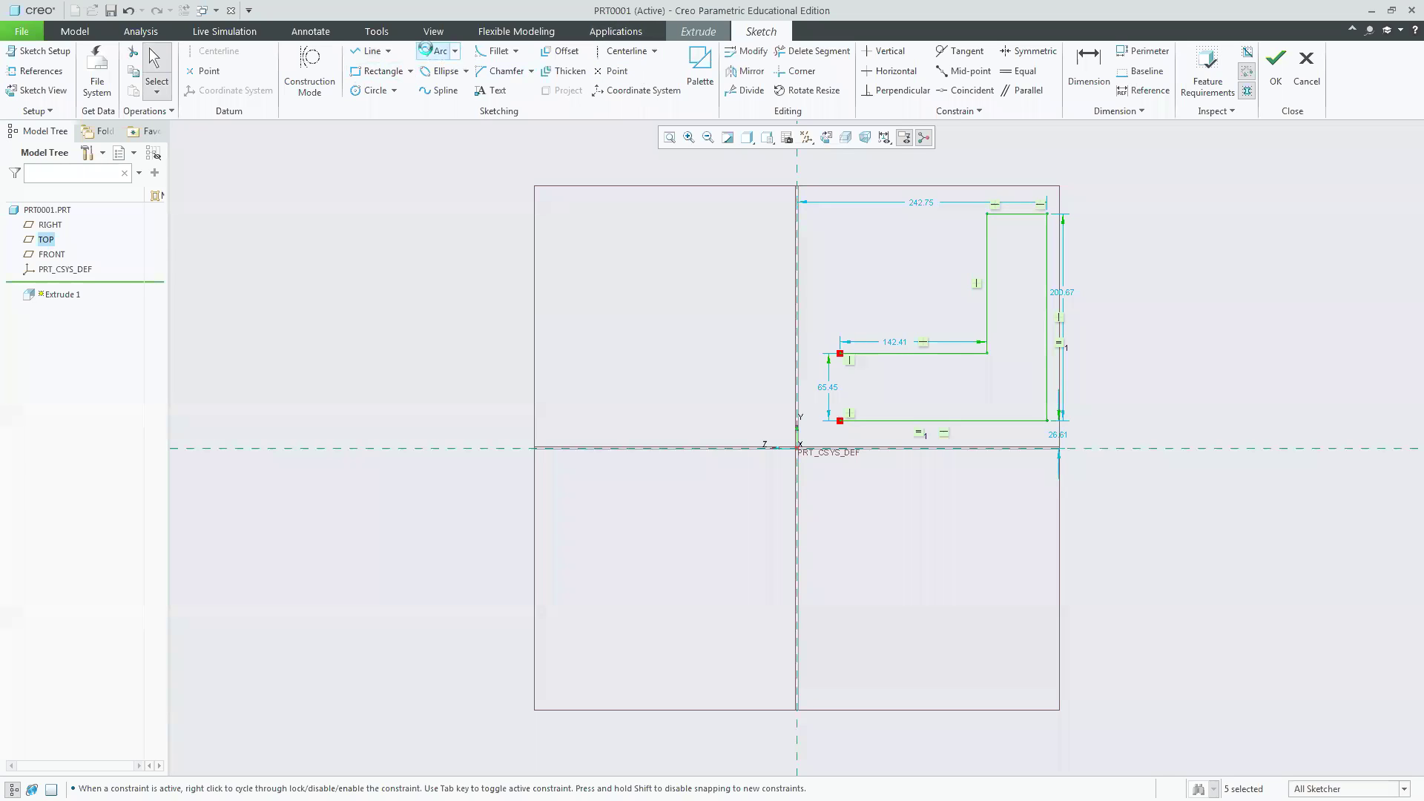
Close the open end of the horizontal arm with a tangent arc of about 32.7 radius.
click(434, 51)
click(840, 421)
click(840, 353)
click(831, 377)
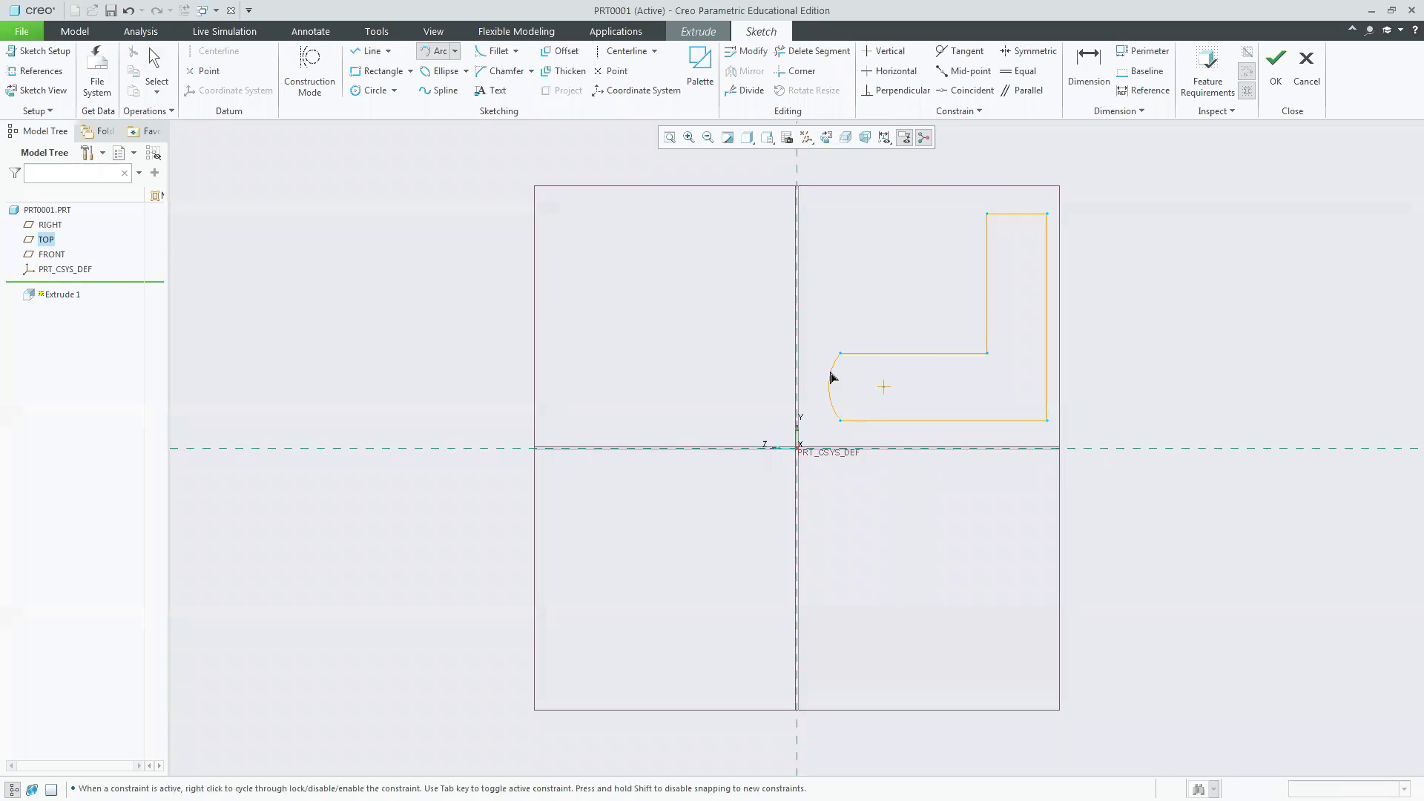
click(810, 380)
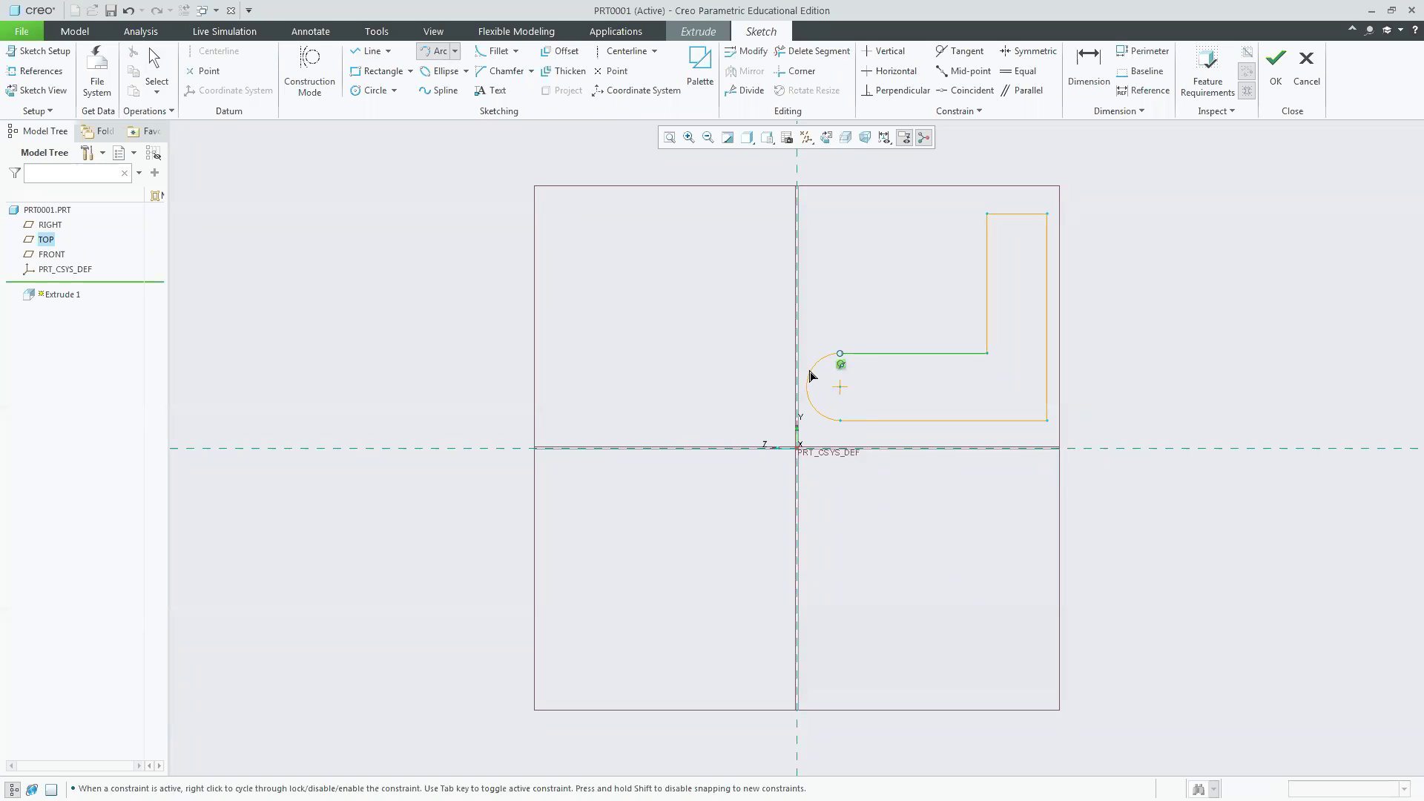
middle_click(529, 110)
Sketch the flag, the about 70 long stem line and part of the base of a numeral 1 inside the upright arm.
click(371, 51)
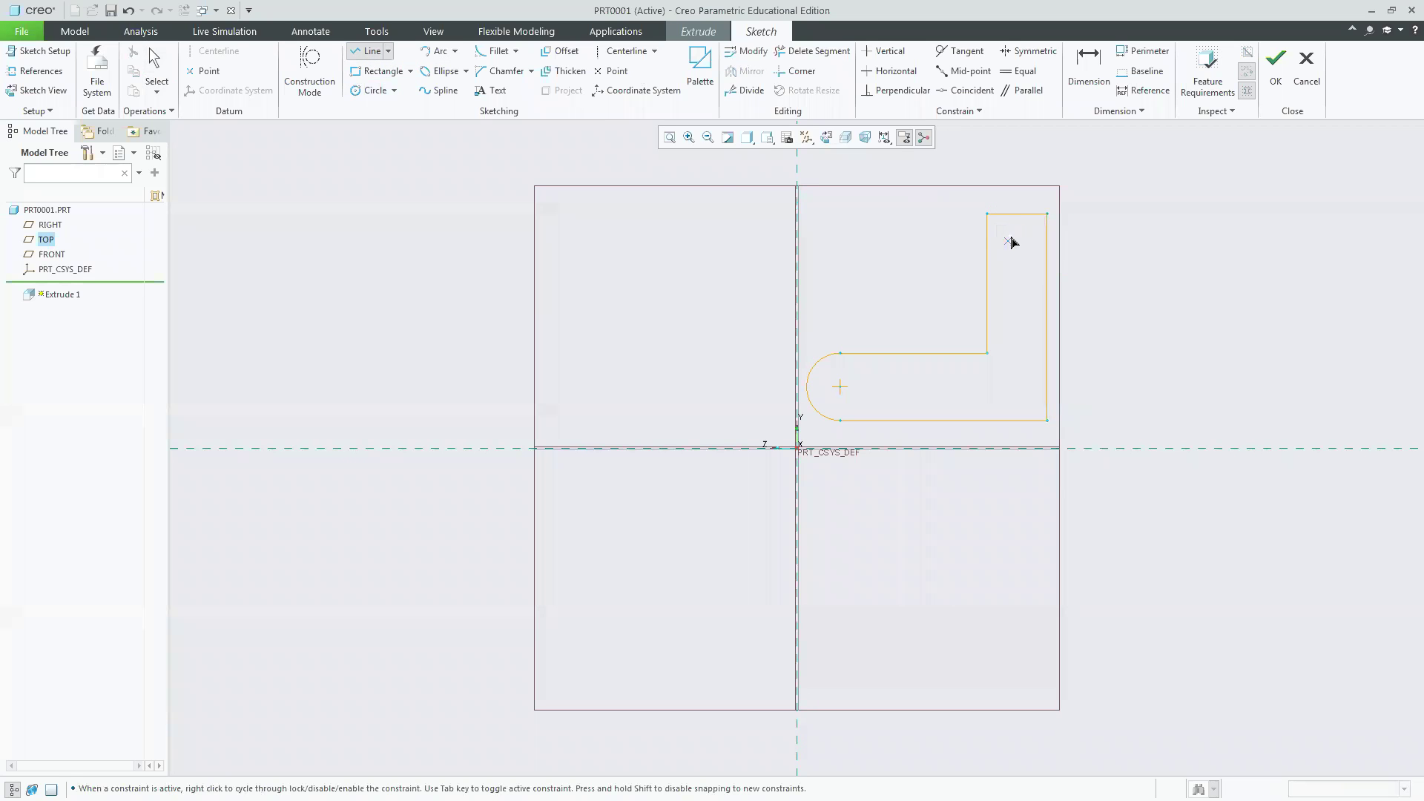
click(1025, 226)
click(1004, 298)
click(1004, 311)
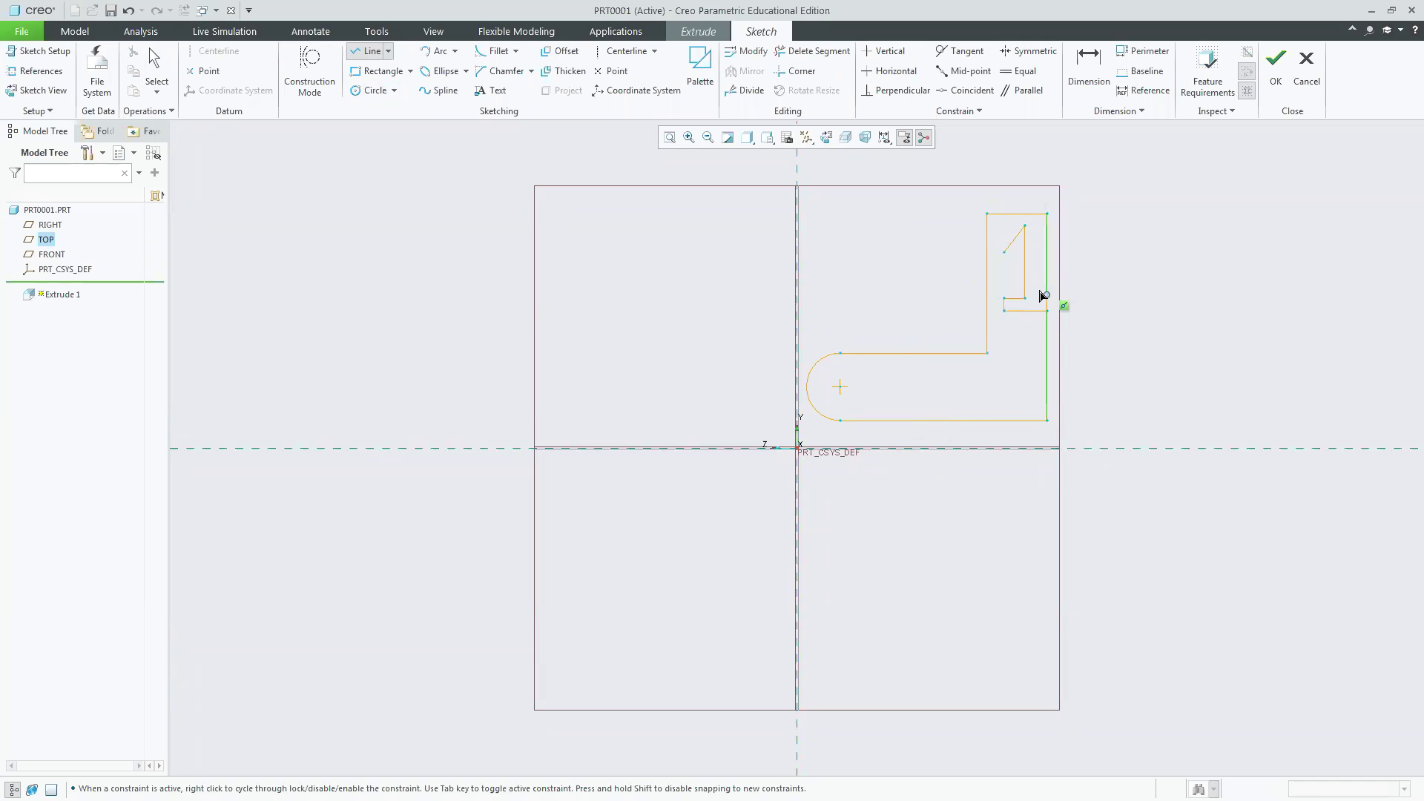
click(1042, 308)
middle_click(1053, 299)
Trim the base line that reaches the outline's edge, and complete the numeral 1 with a base about 34 wide and 12 high.
click(814, 51)
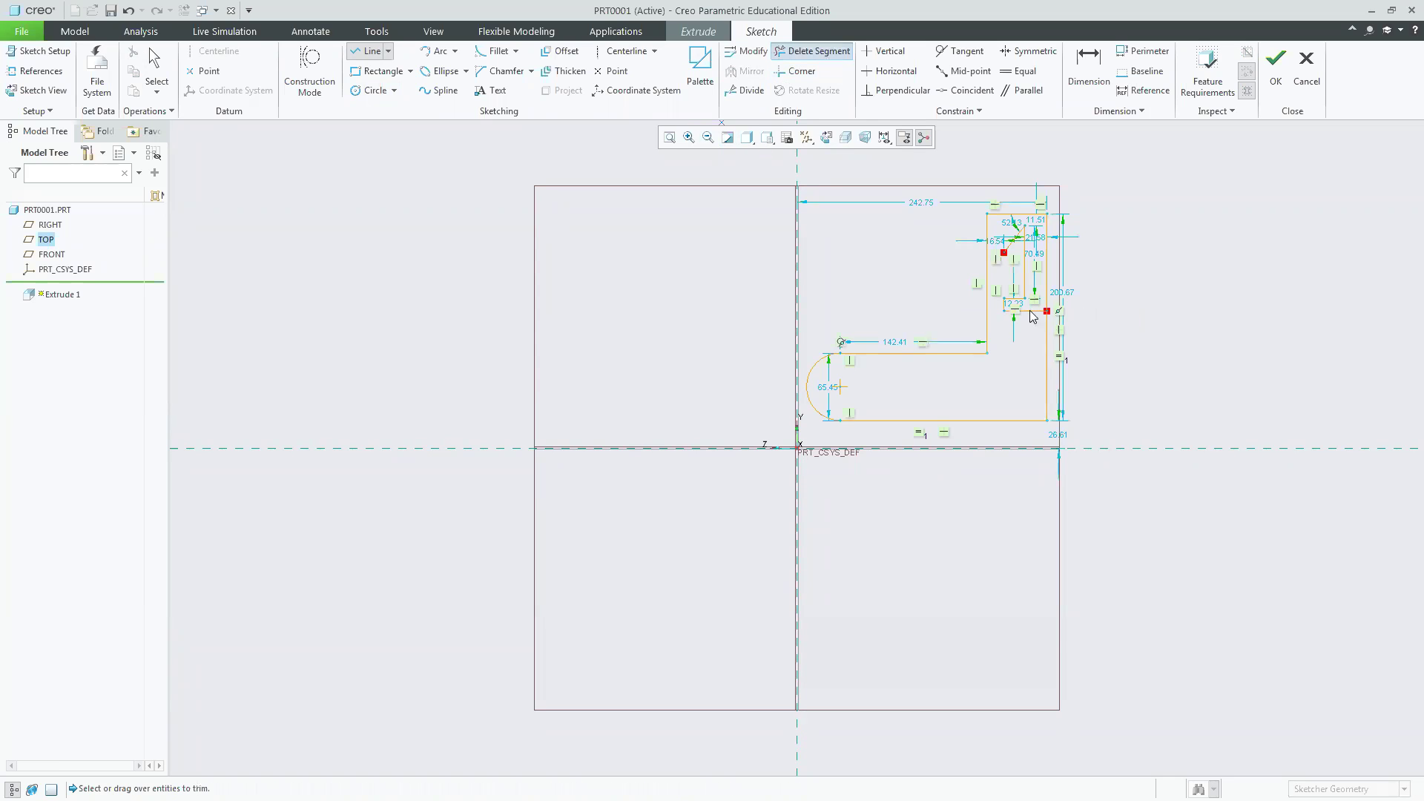
scroll(1045, 319, up, 3)
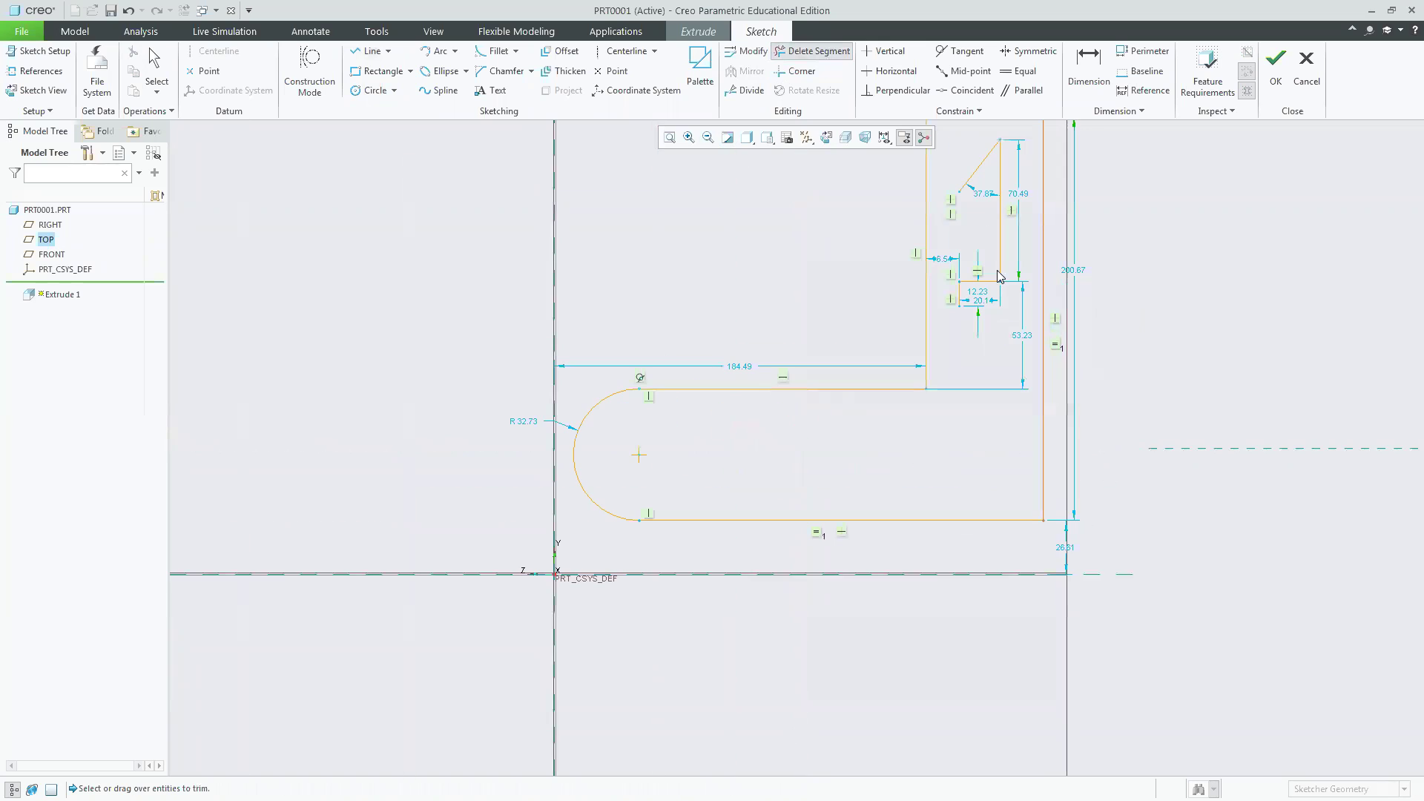
click(959, 305)
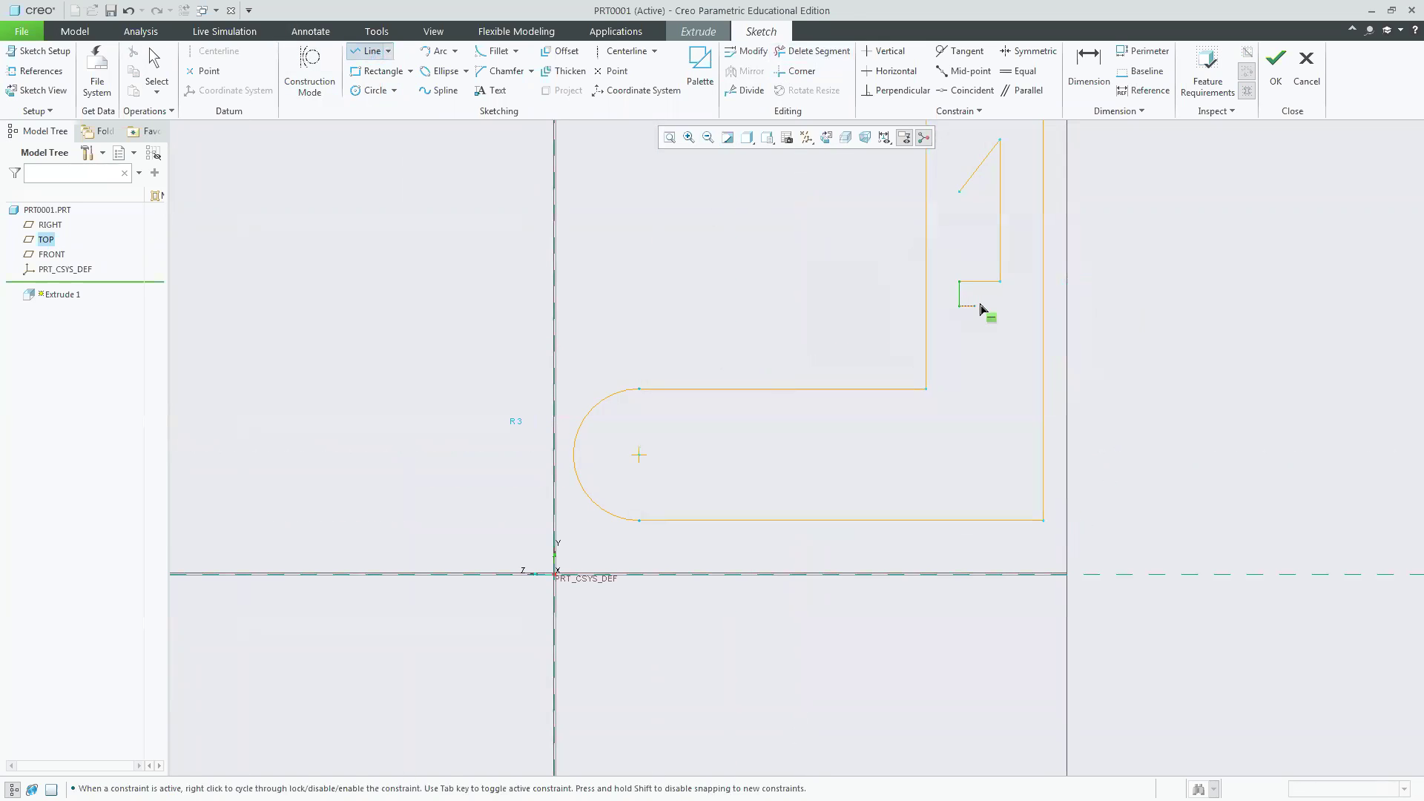
click(1027, 305)
click(1027, 281)
click(1013, 281)
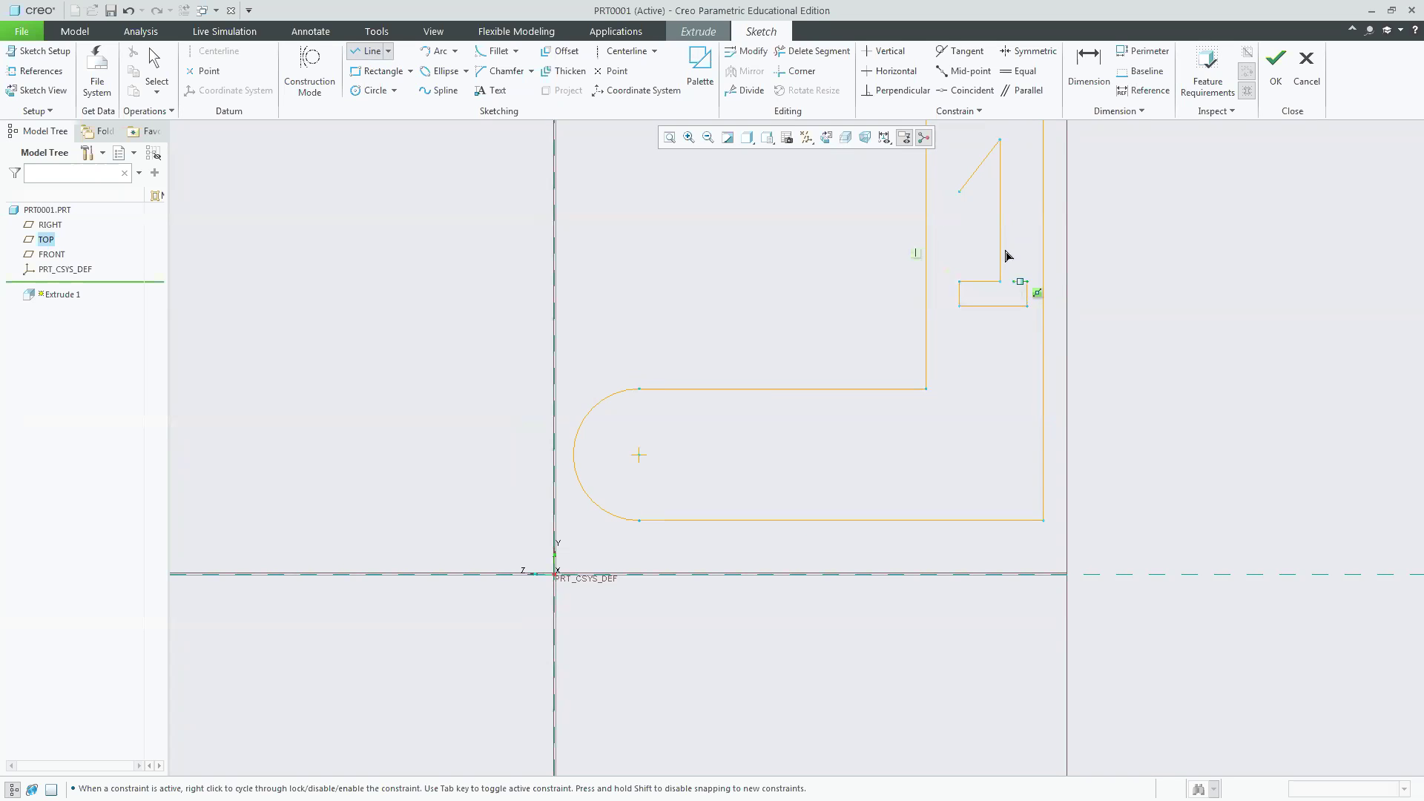
click(1013, 123)
click(960, 159)
click(960, 191)
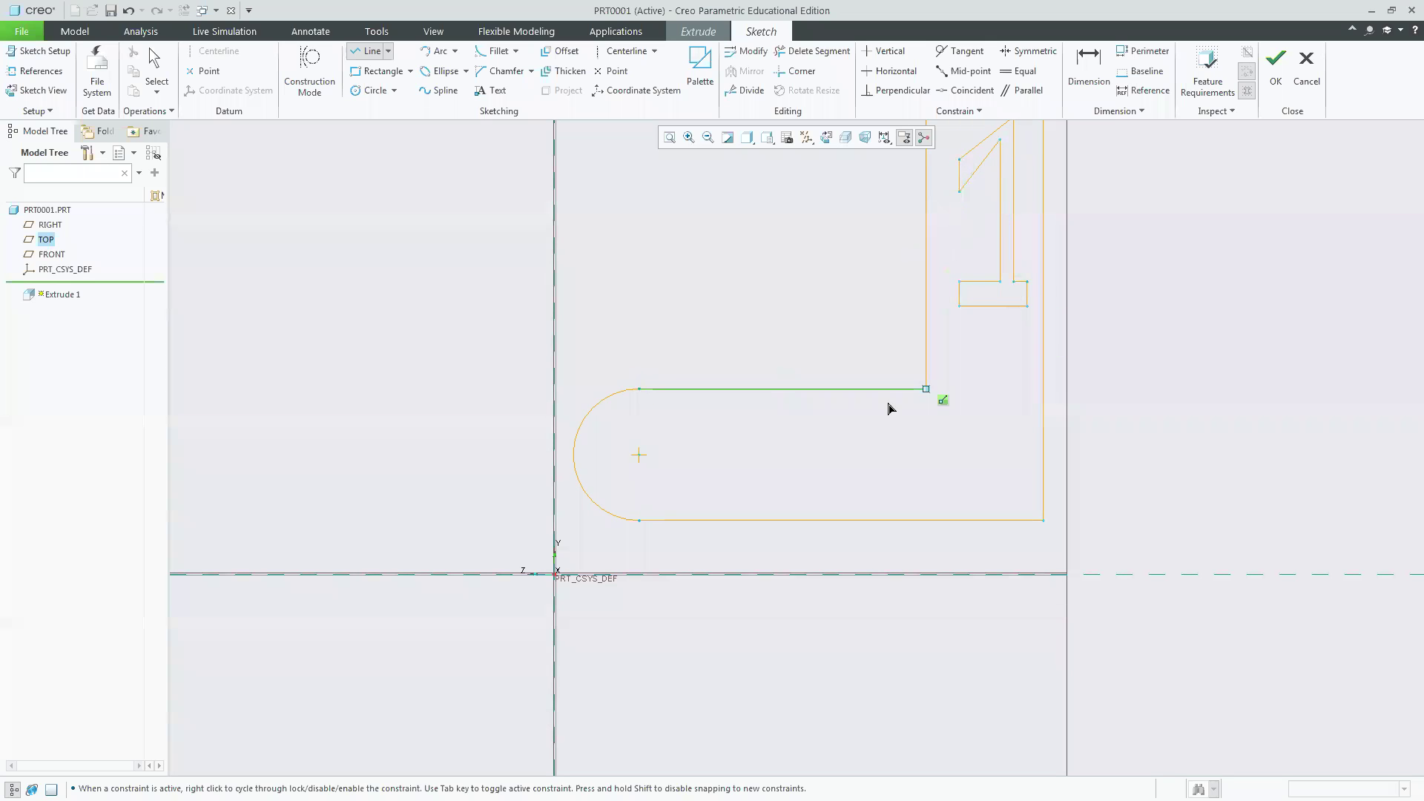
Sketch a closed numeral 7 about 53 high inside the horizontal arm near its rounded end.
click(664, 406)
click(781, 405)
click(708, 511)
click(686, 512)
click(738, 432)
click(663, 432)
click(663, 405)
middle_click(897, 452)
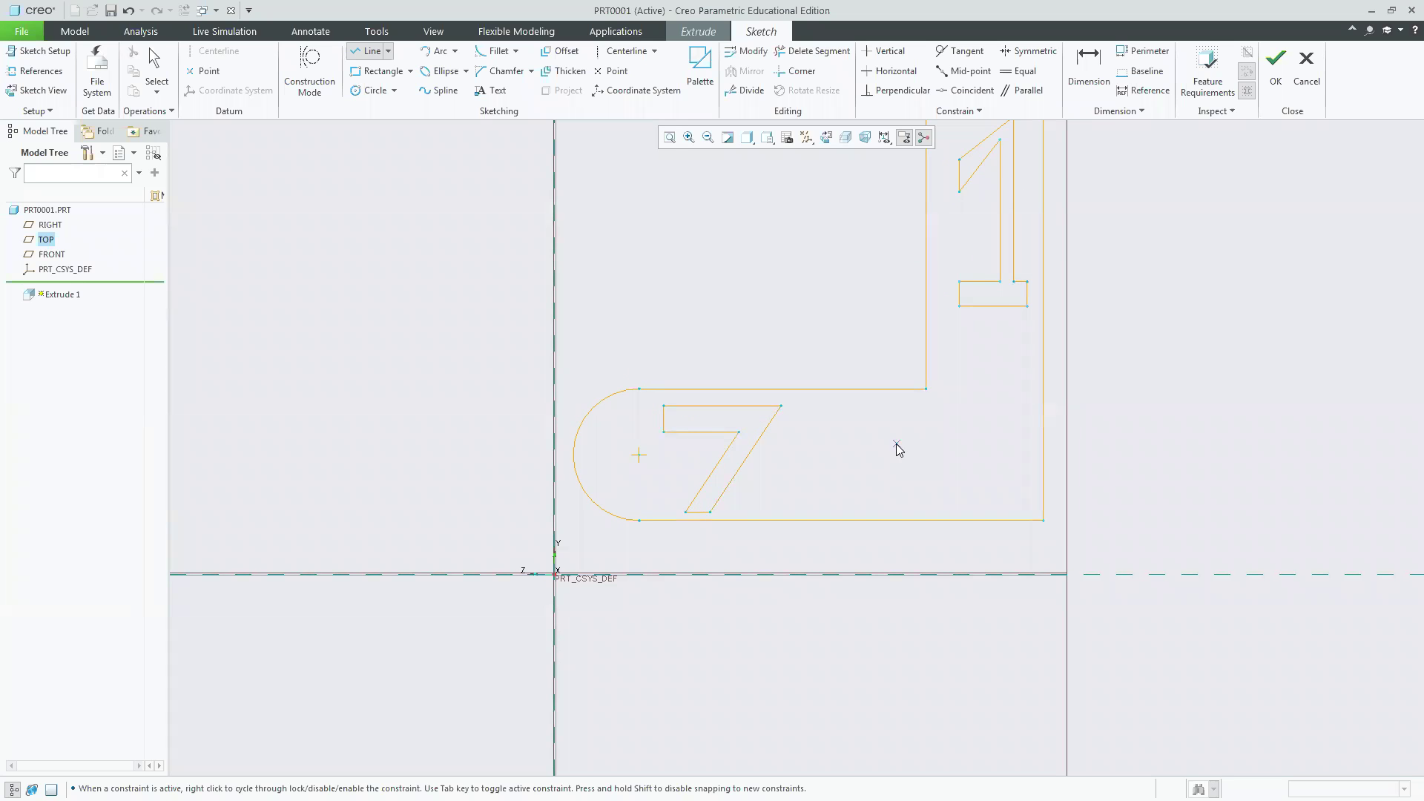
middle_click(895, 444)
Delete the numeral 1's outer stem line and upper slanted line, which touch the outline's top edge.
click(669, 139)
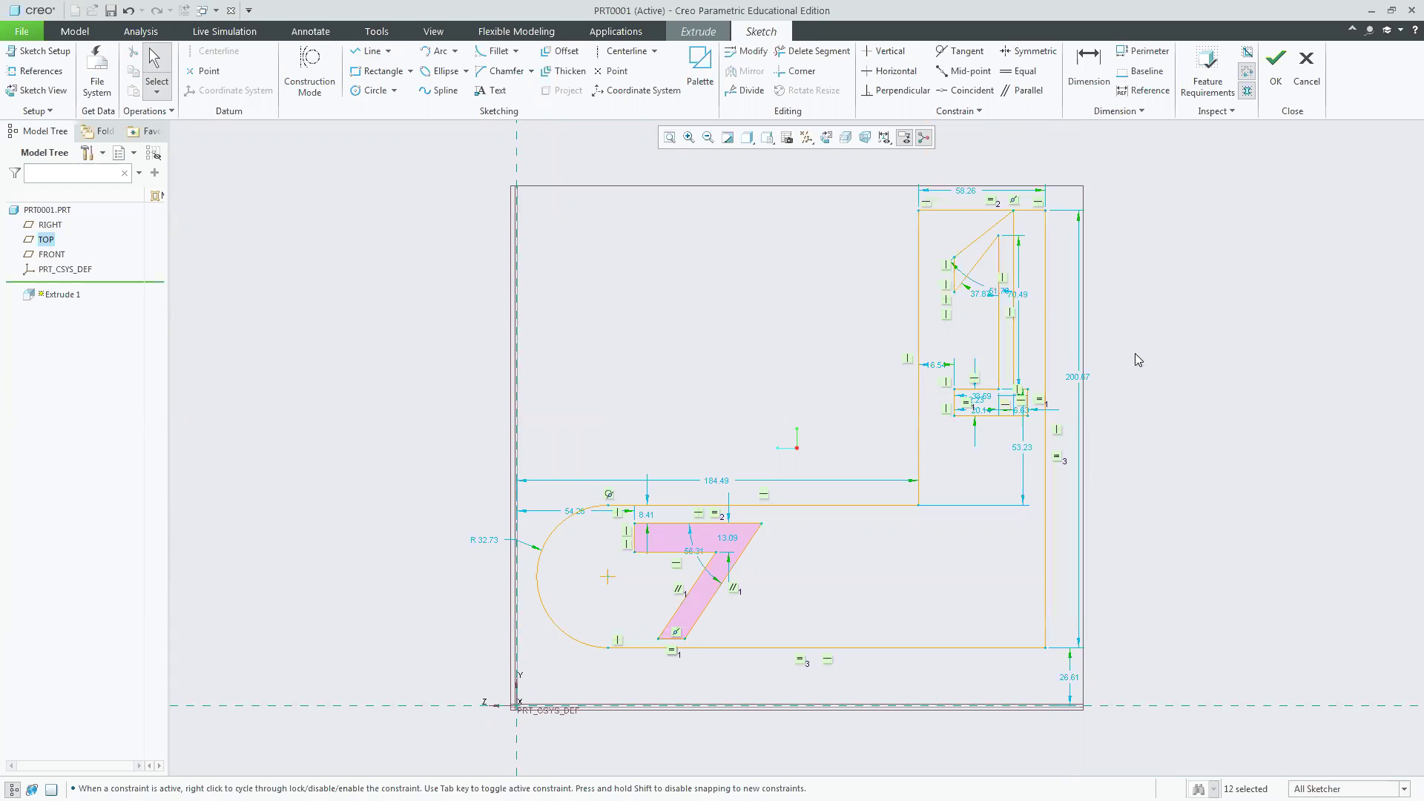
click(1019, 315)
scroll(1009, 319, down, 2)
scroll(1002, 317, down, 2)
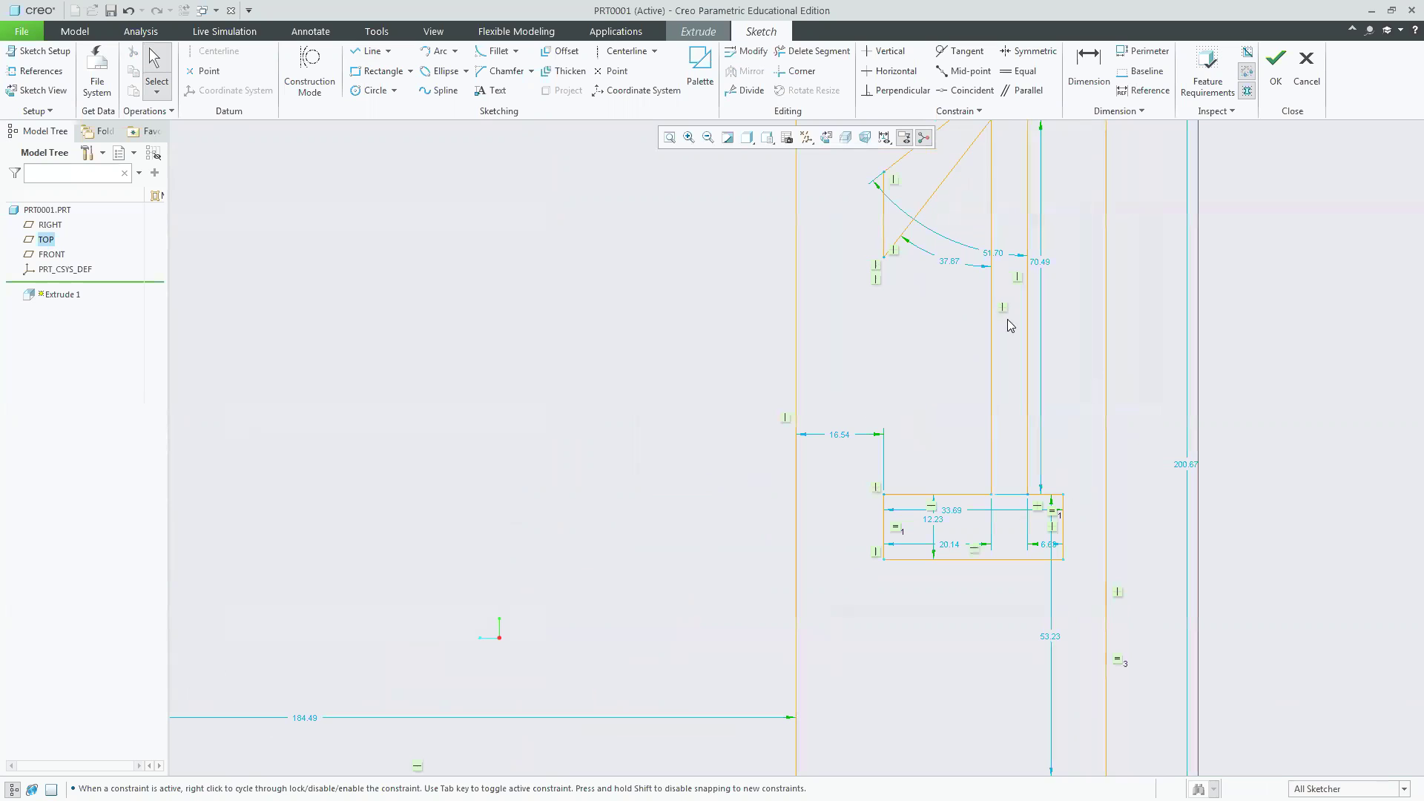
mouse_move(1062, 272)
shift+middle_down()
mouse_move(956, 378)
mouse_move(942, 368)
shift+middle_up()
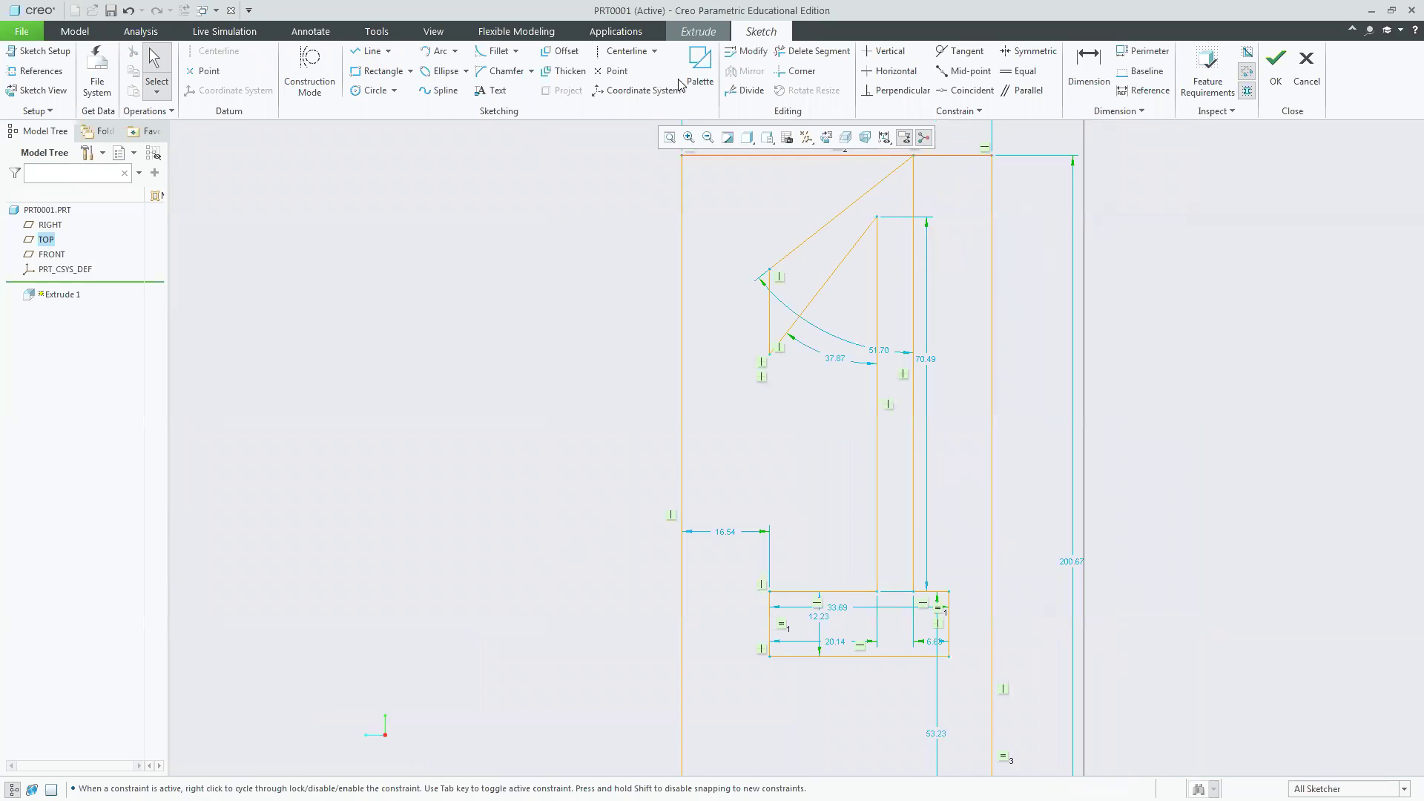
click(814, 51)
drag(869, 176, 934, 197)
Redraw the numeral 1's upper slanted line and outer stem line so they meet just below the outline's top edge.
click(368, 51)
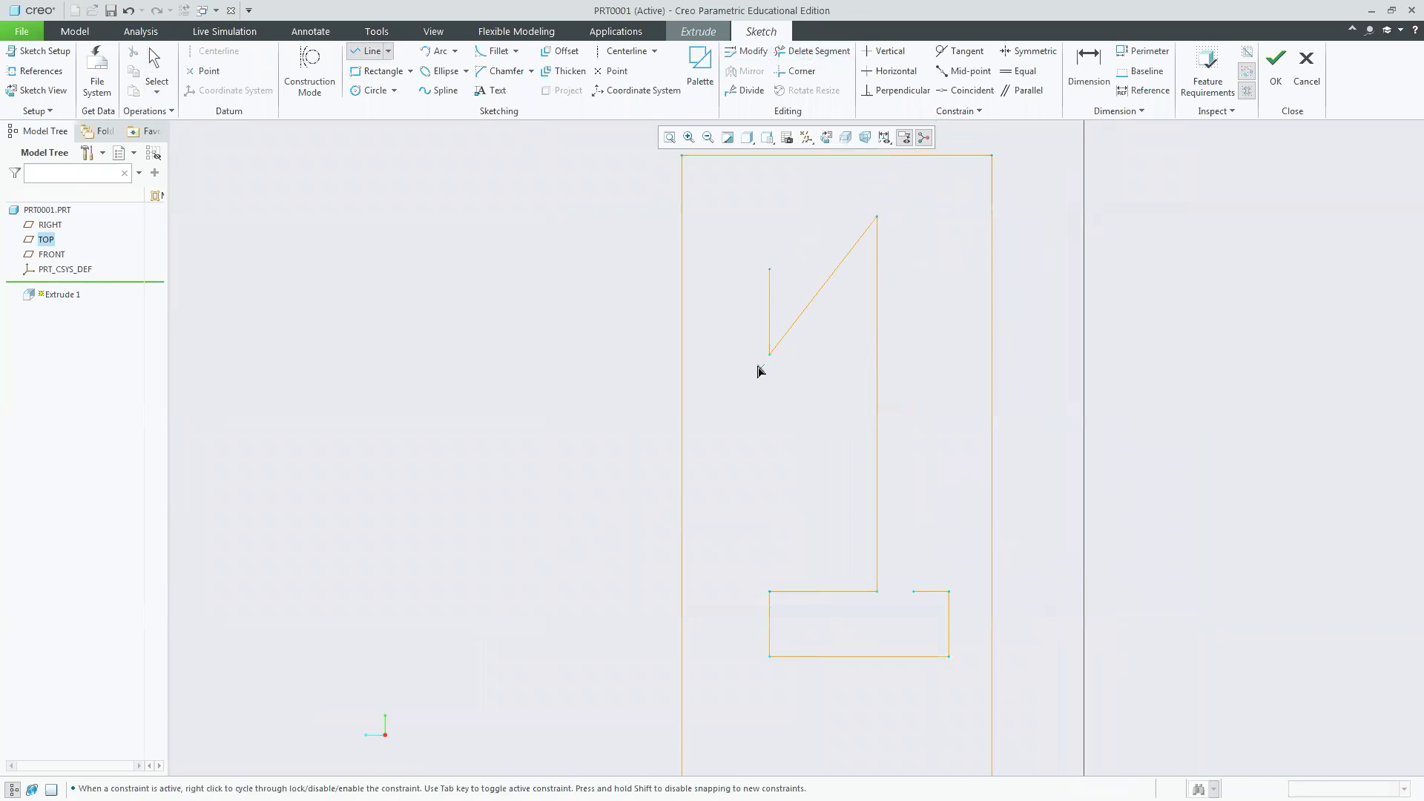
click(769, 269)
click(898, 179)
click(914, 591)
middle_click(938, 428)
middle_click(938, 428)
click(670, 137)
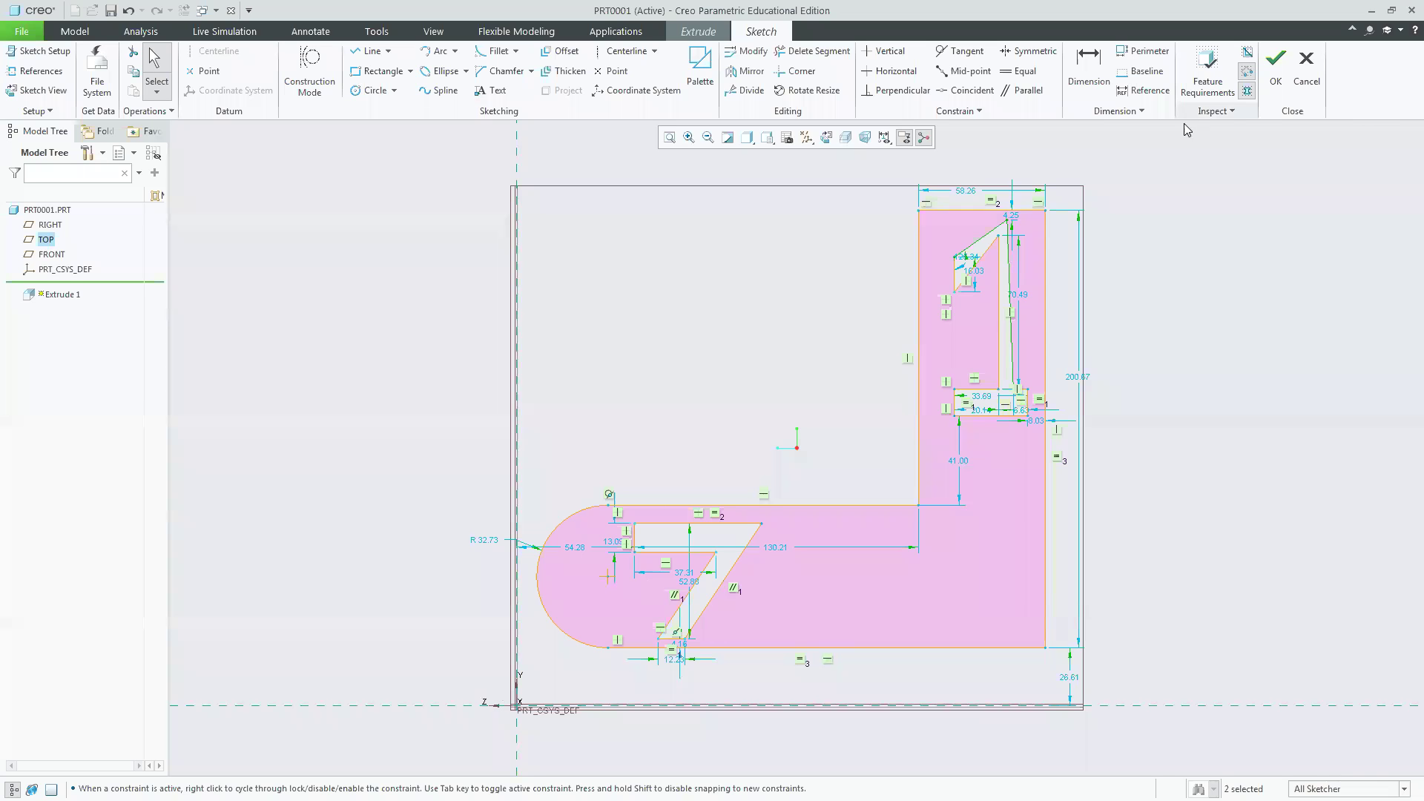
Accept the sketch and extrude the section as a solid to a depth of 20.
click(1282, 84)
click(186, 67)
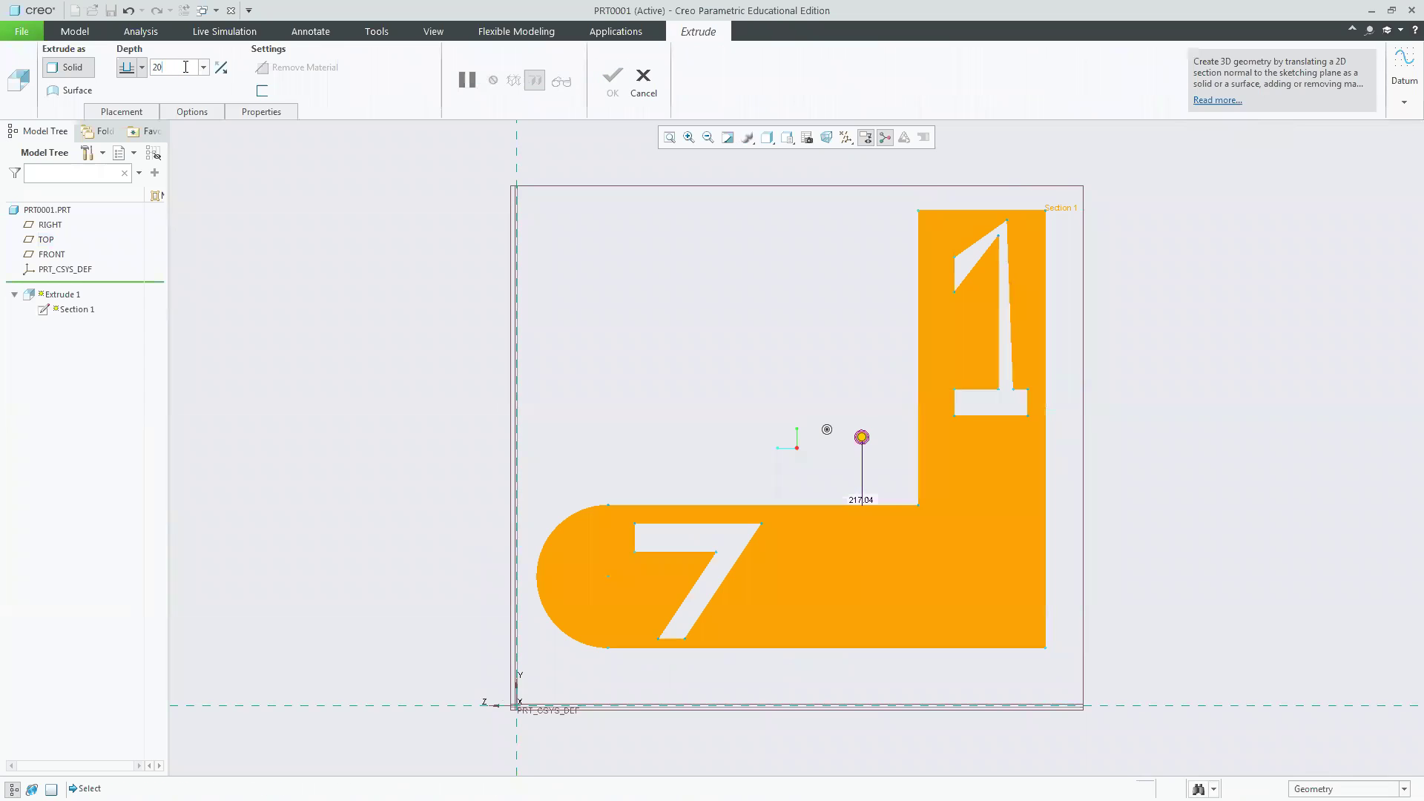
text(20)
key(Return)
click(612, 80)
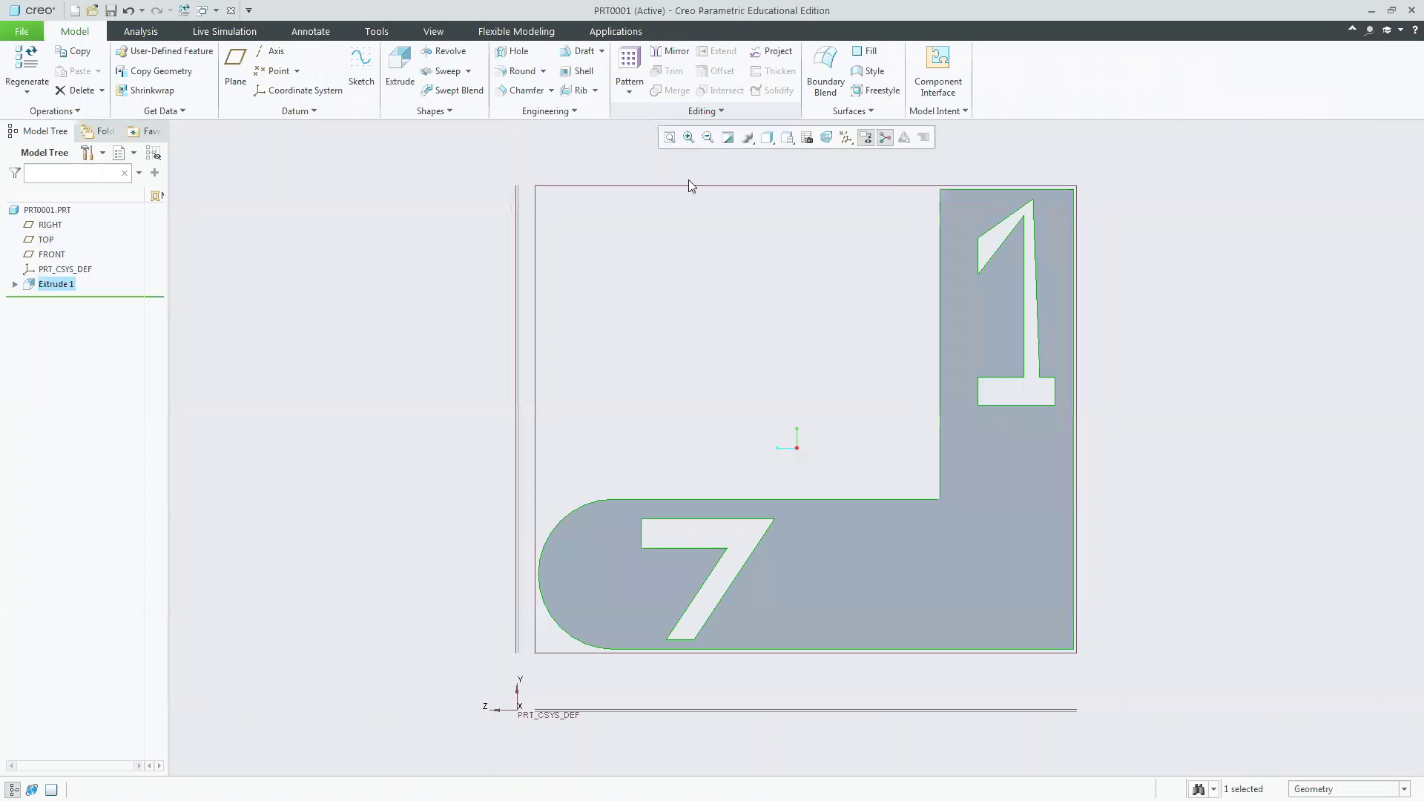
View the plate in Standard Orientation and in the saved RIGHT view, and compare it with the hand-drawn shape in Paint.
click(788, 138)
click(826, 157)
click(992, 496)
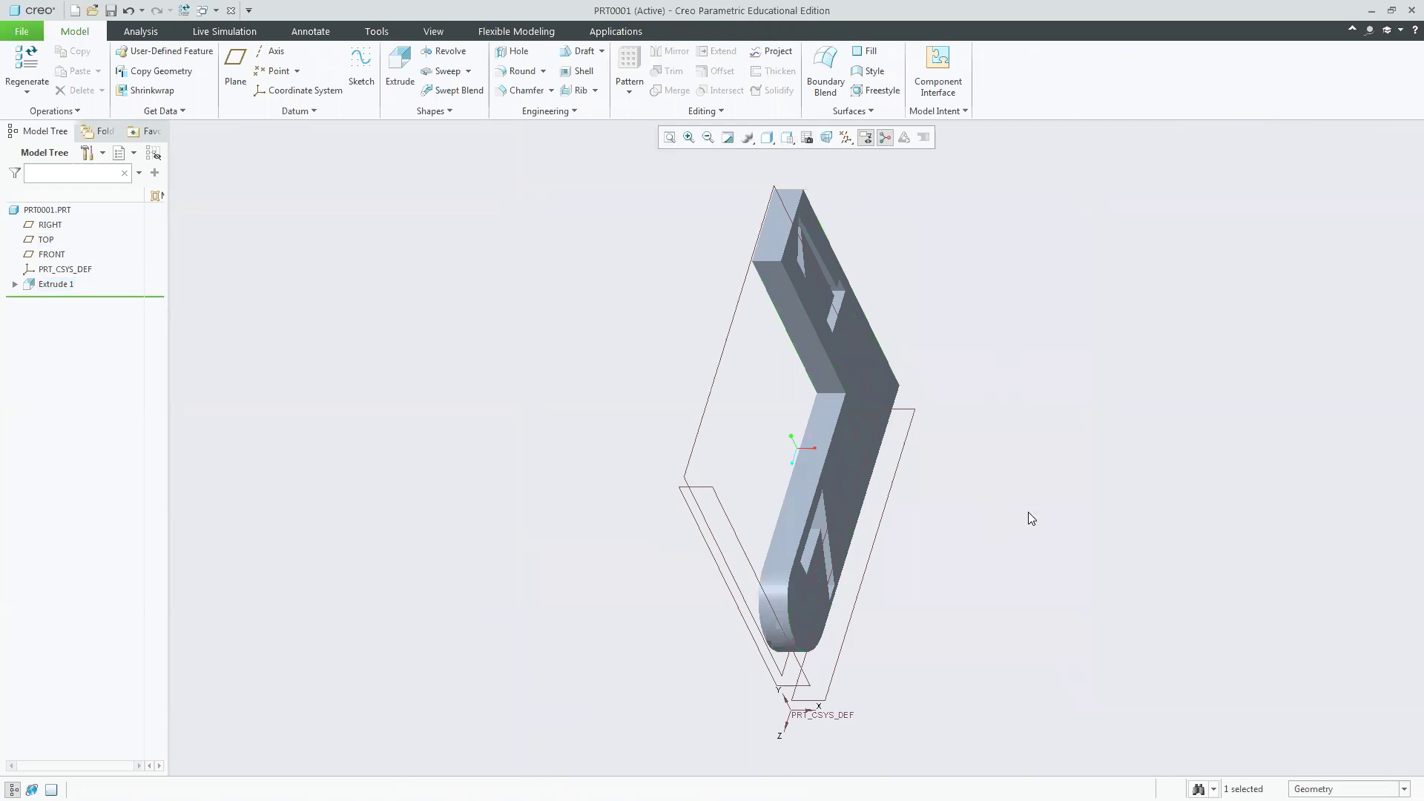
click(788, 137)
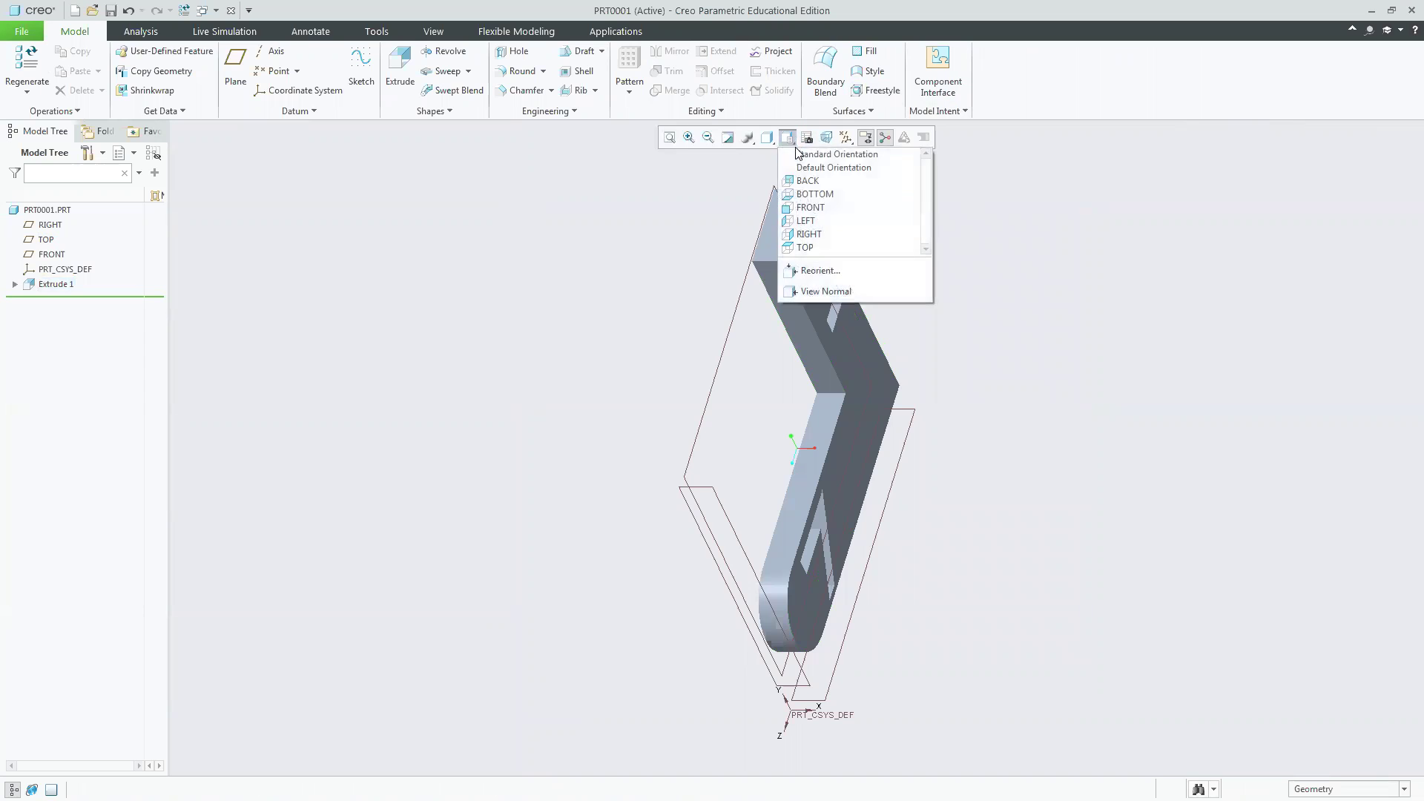
click(855, 241)
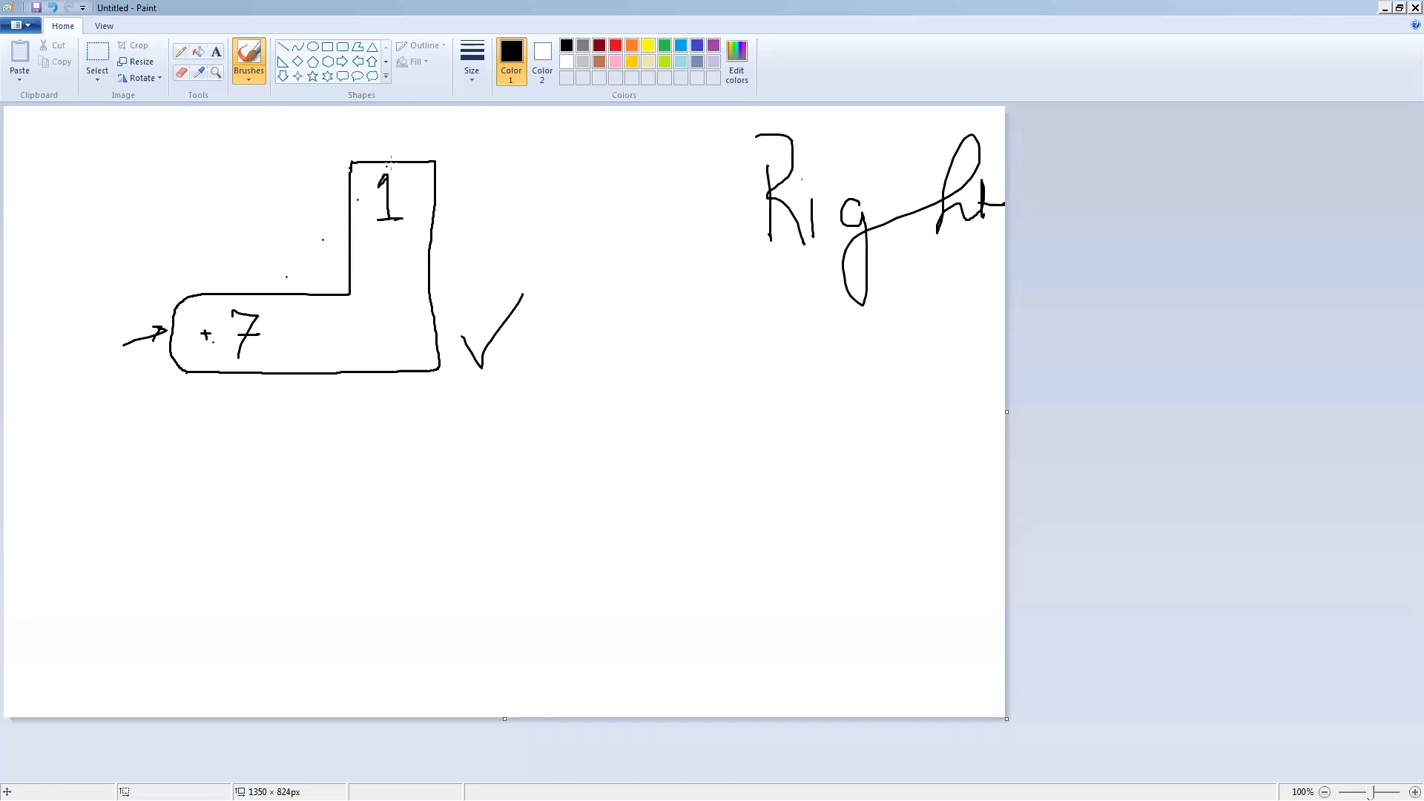
key(alt+Tab)
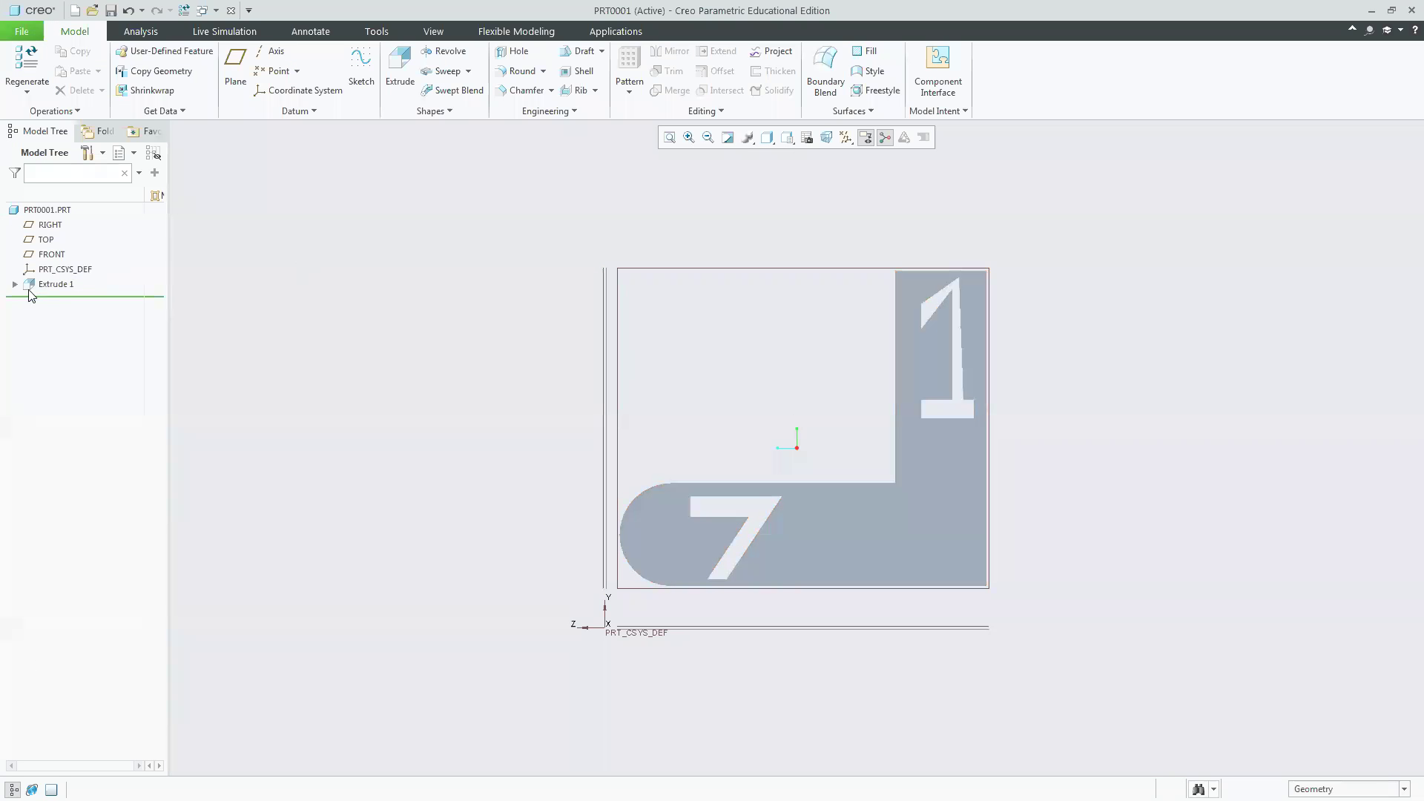
Reopen the extrude's section for editing and set the TOP reference's orientation to Bottom in the sketch setup.
click(14, 285)
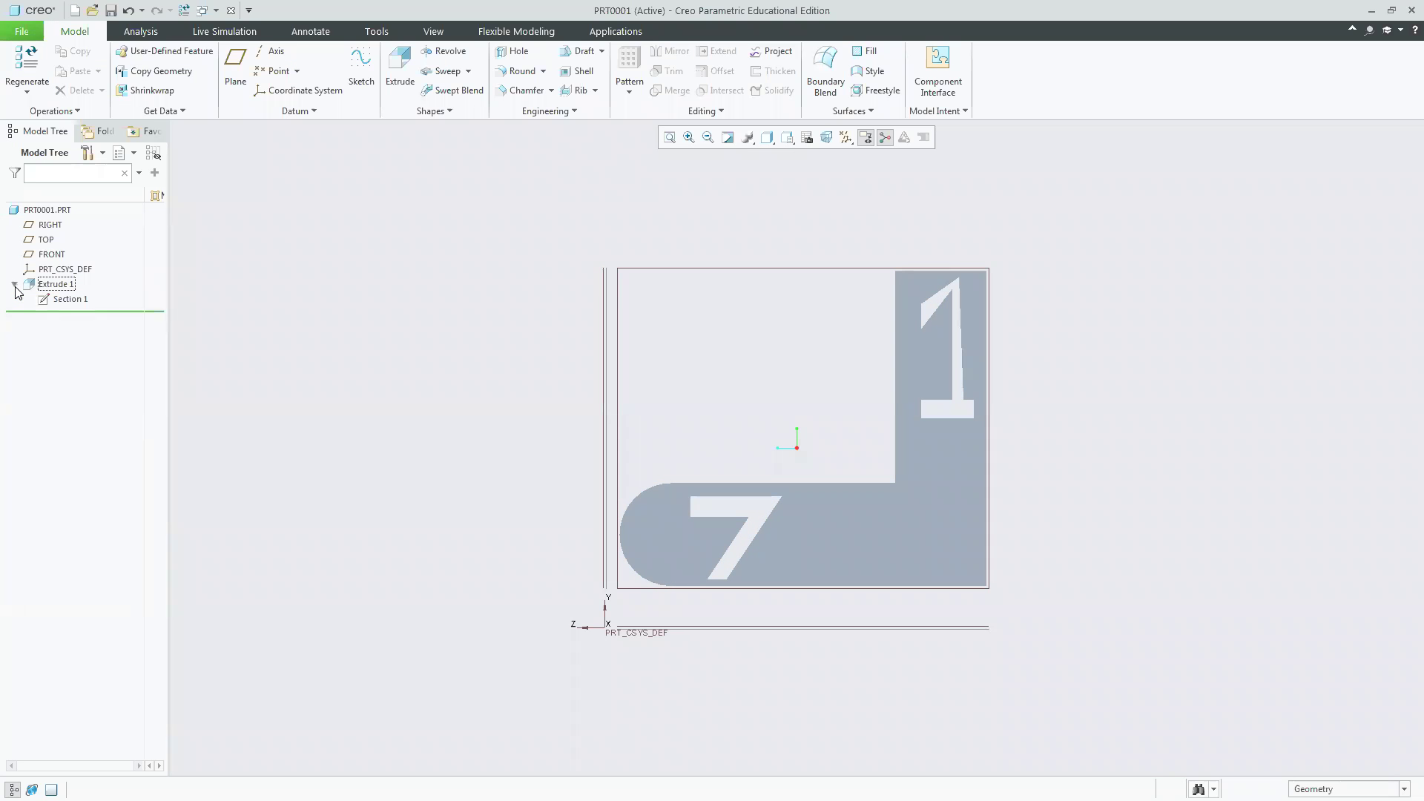
click(73, 300)
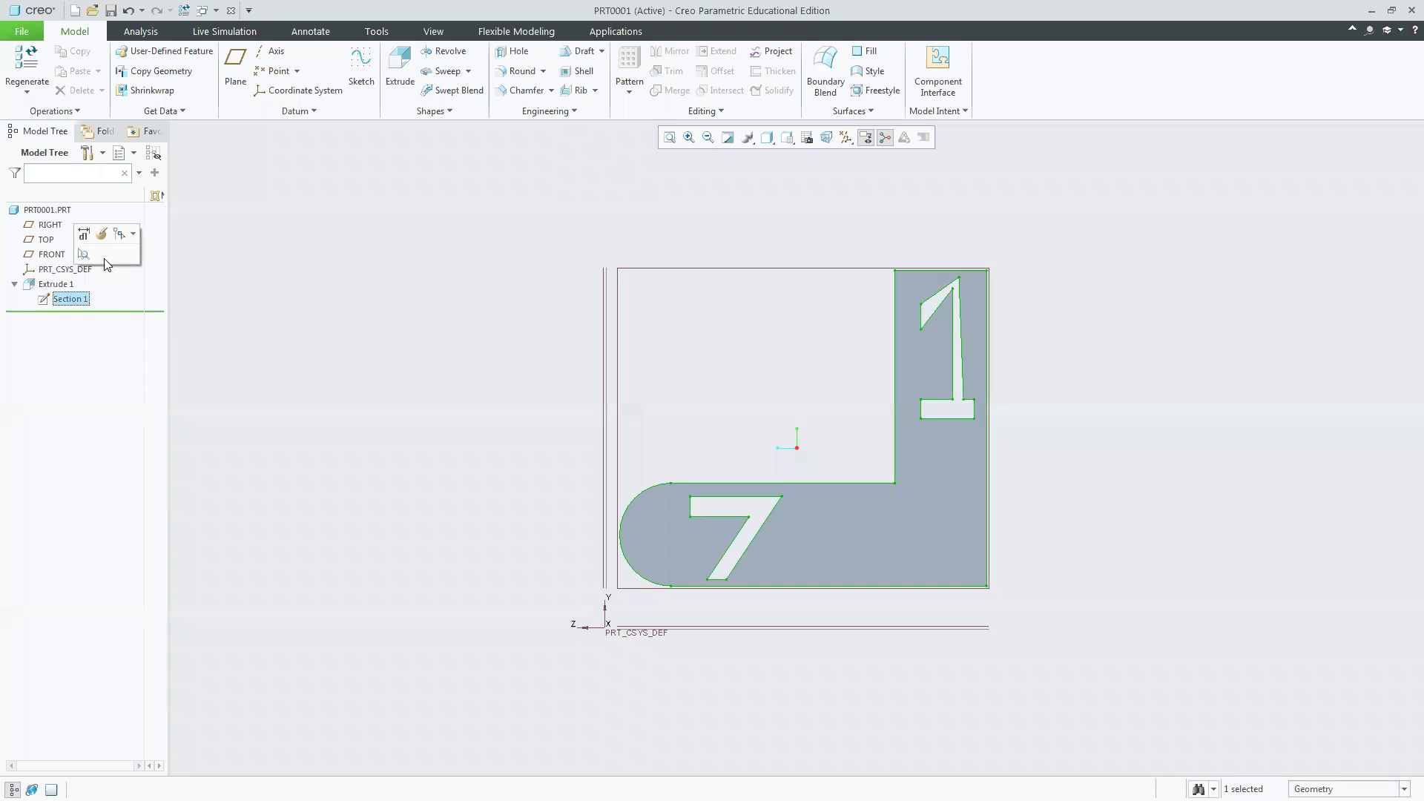
click(103, 238)
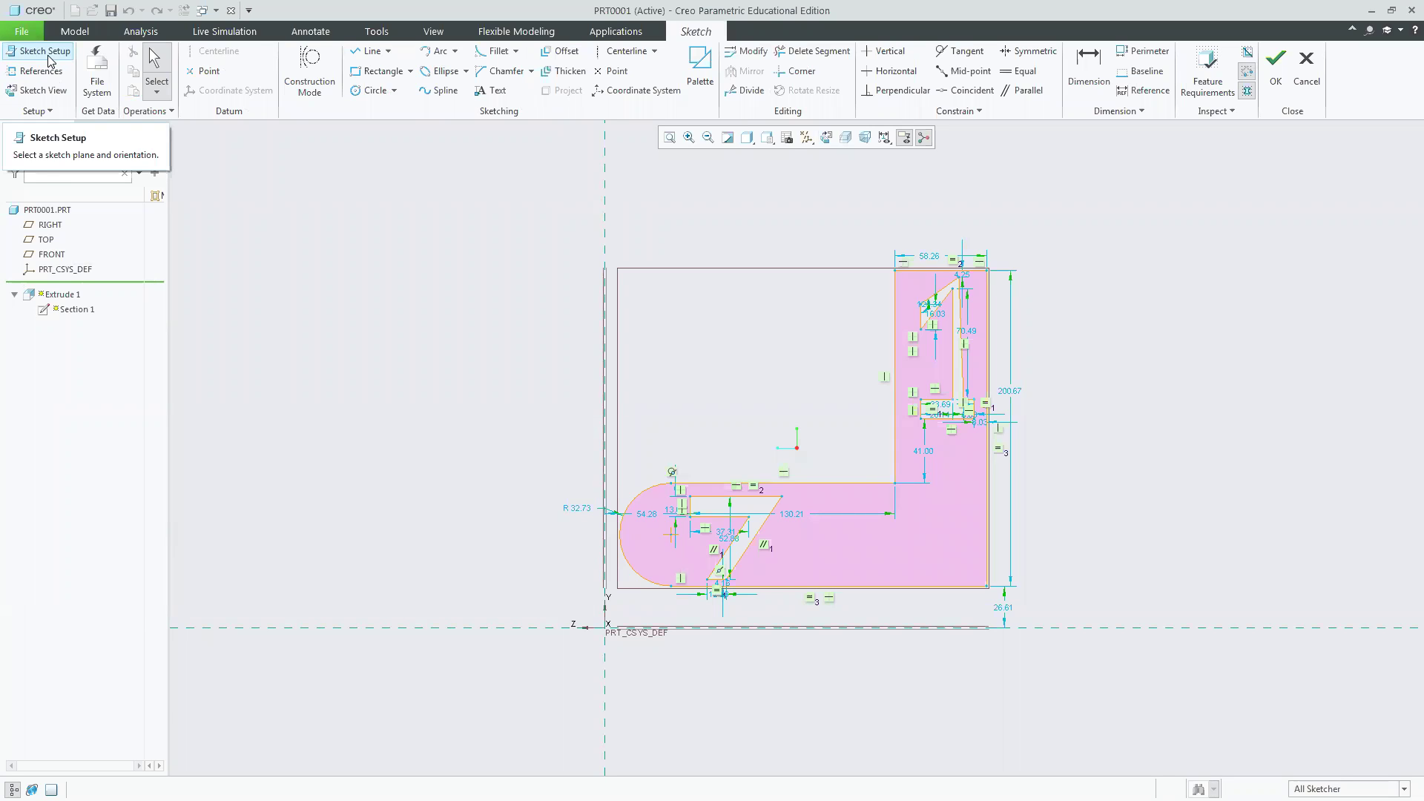
click(44, 51)
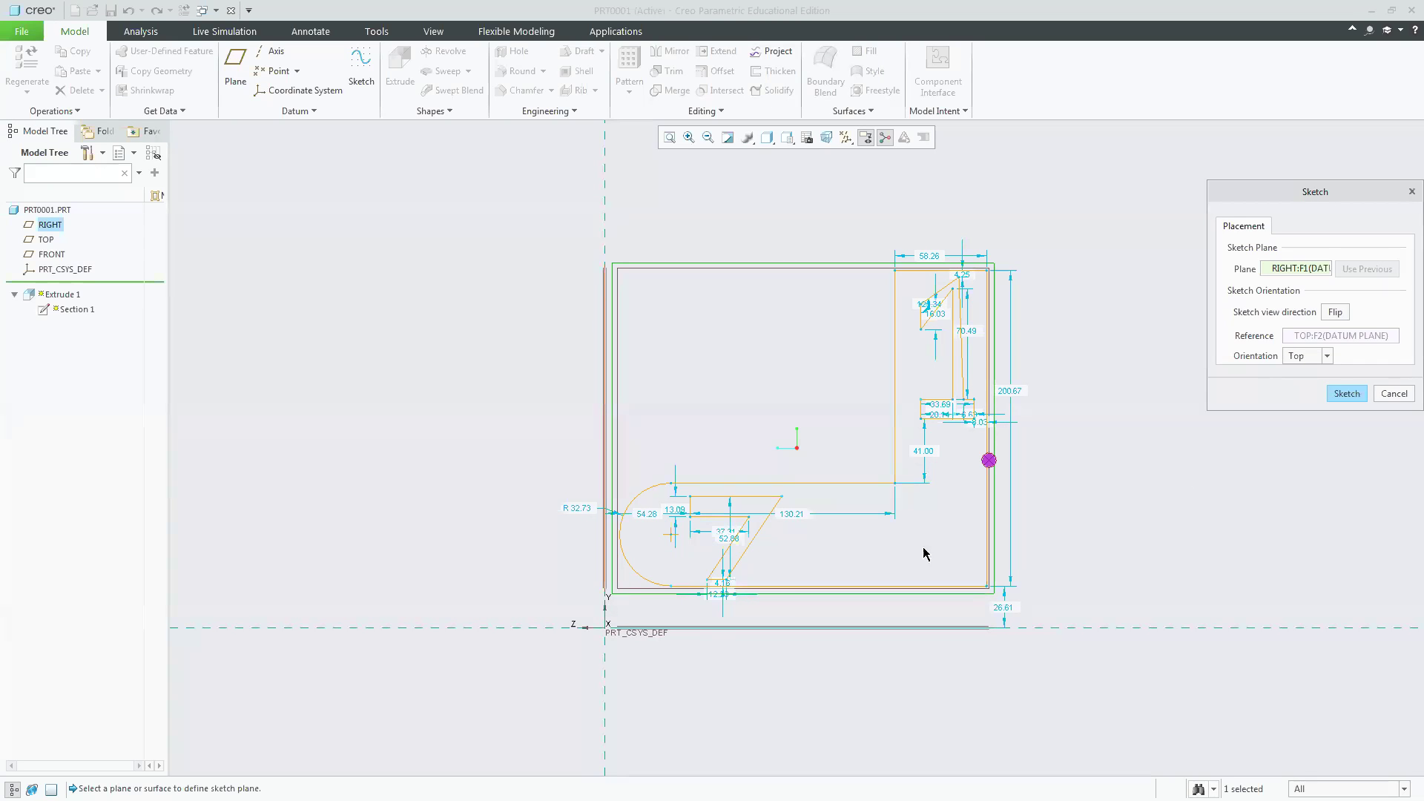
click(1327, 356)
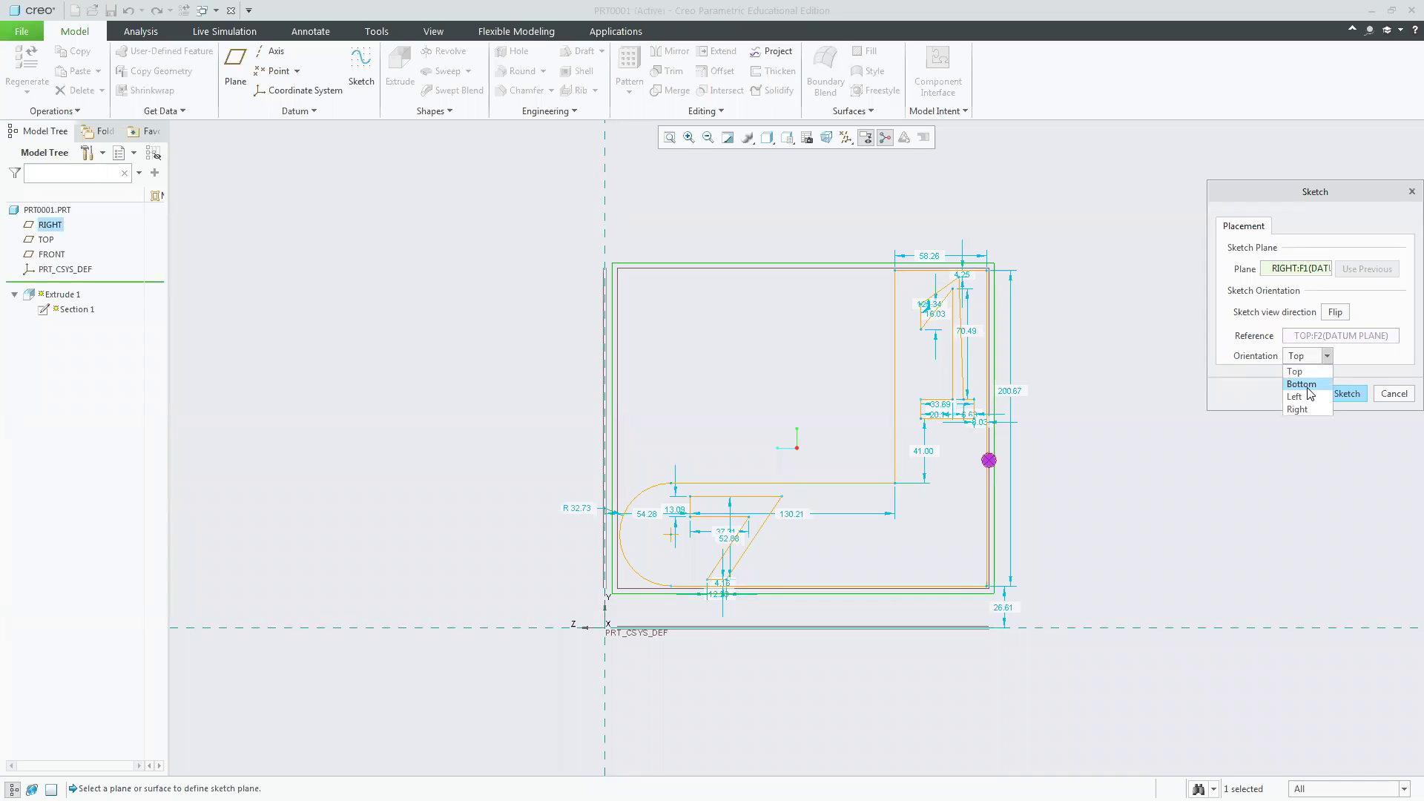
click(1311, 394)
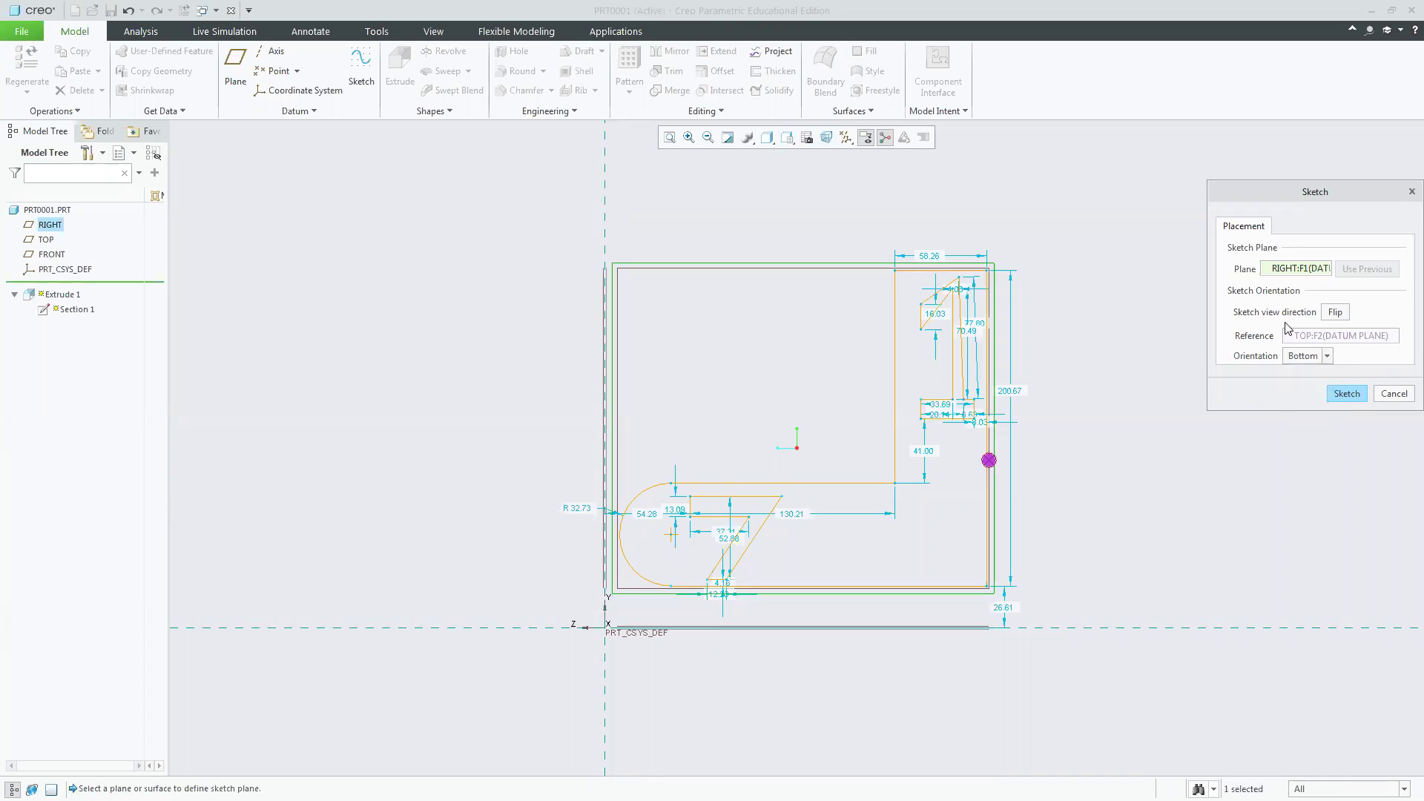
click(1345, 394)
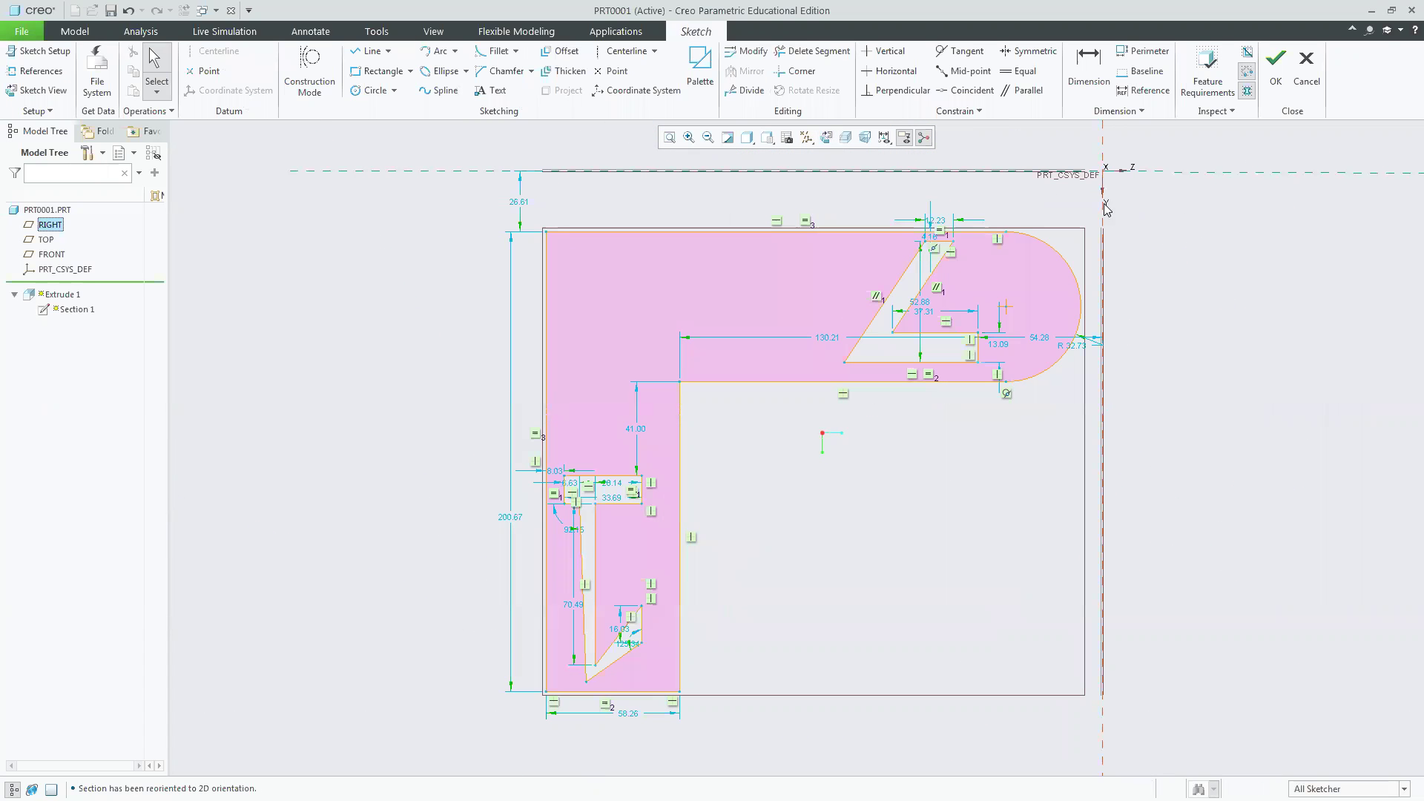
Try the TOP reference's orientation as Left and as Right, refit the view, and compare with the hand-drawn shape in Paint.
click(39, 51)
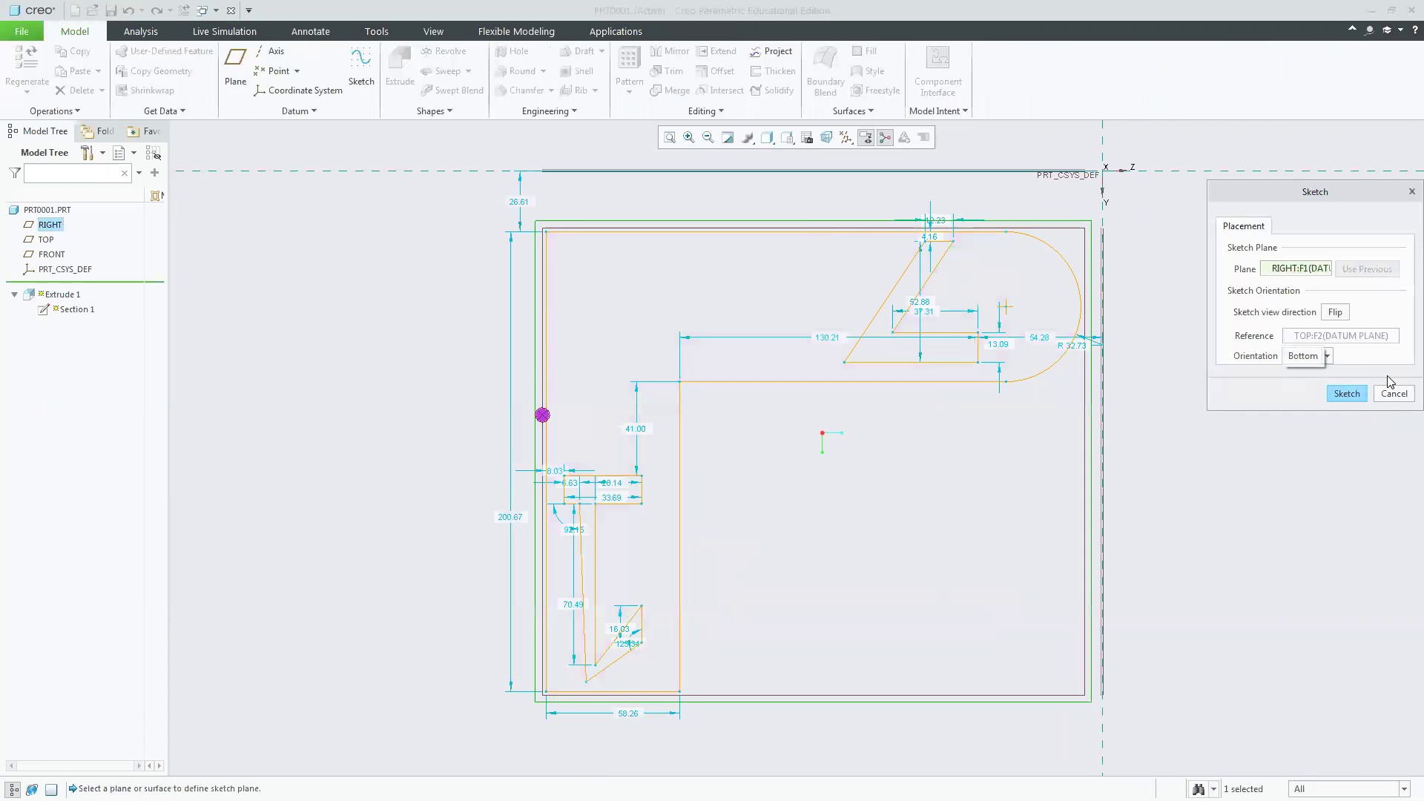
click(1327, 356)
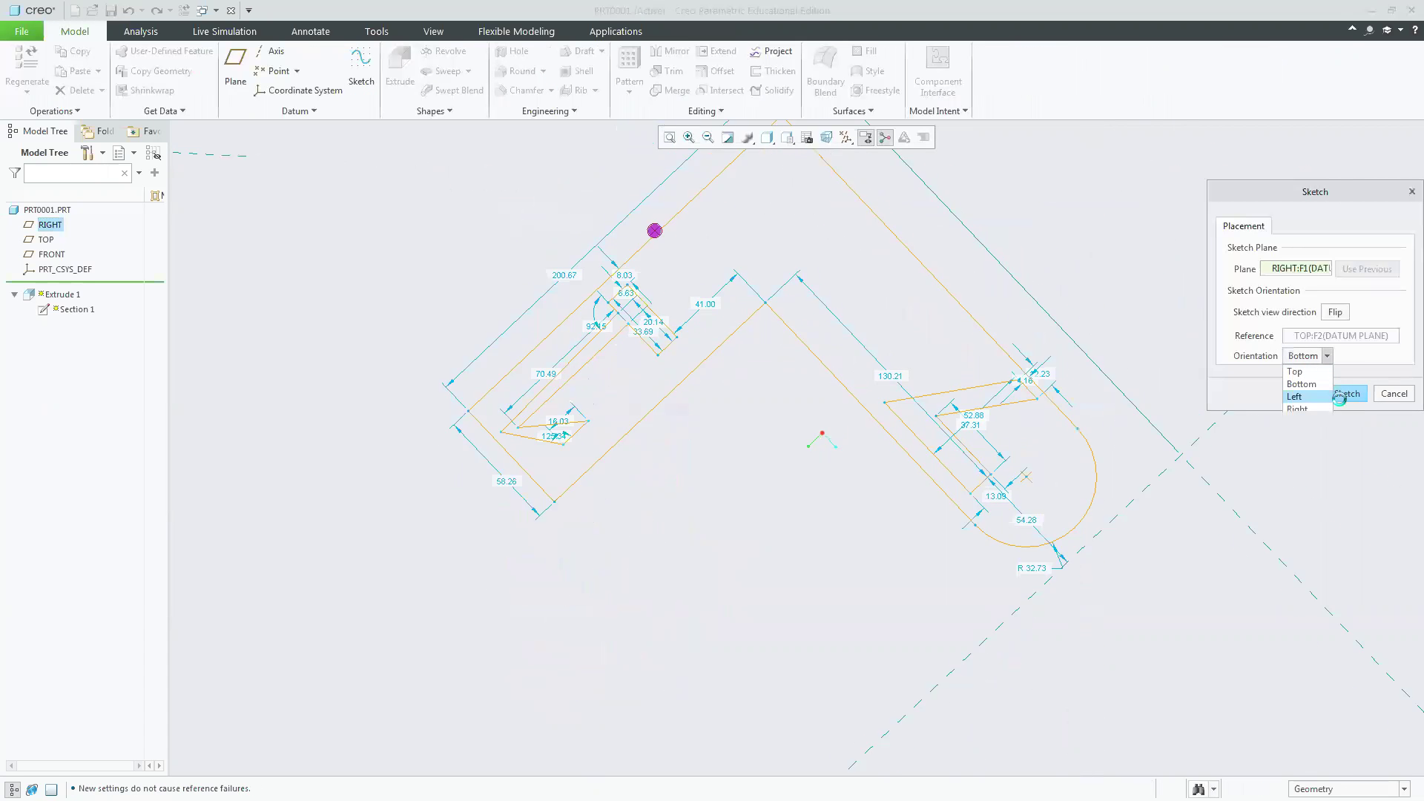
click(1306, 397)
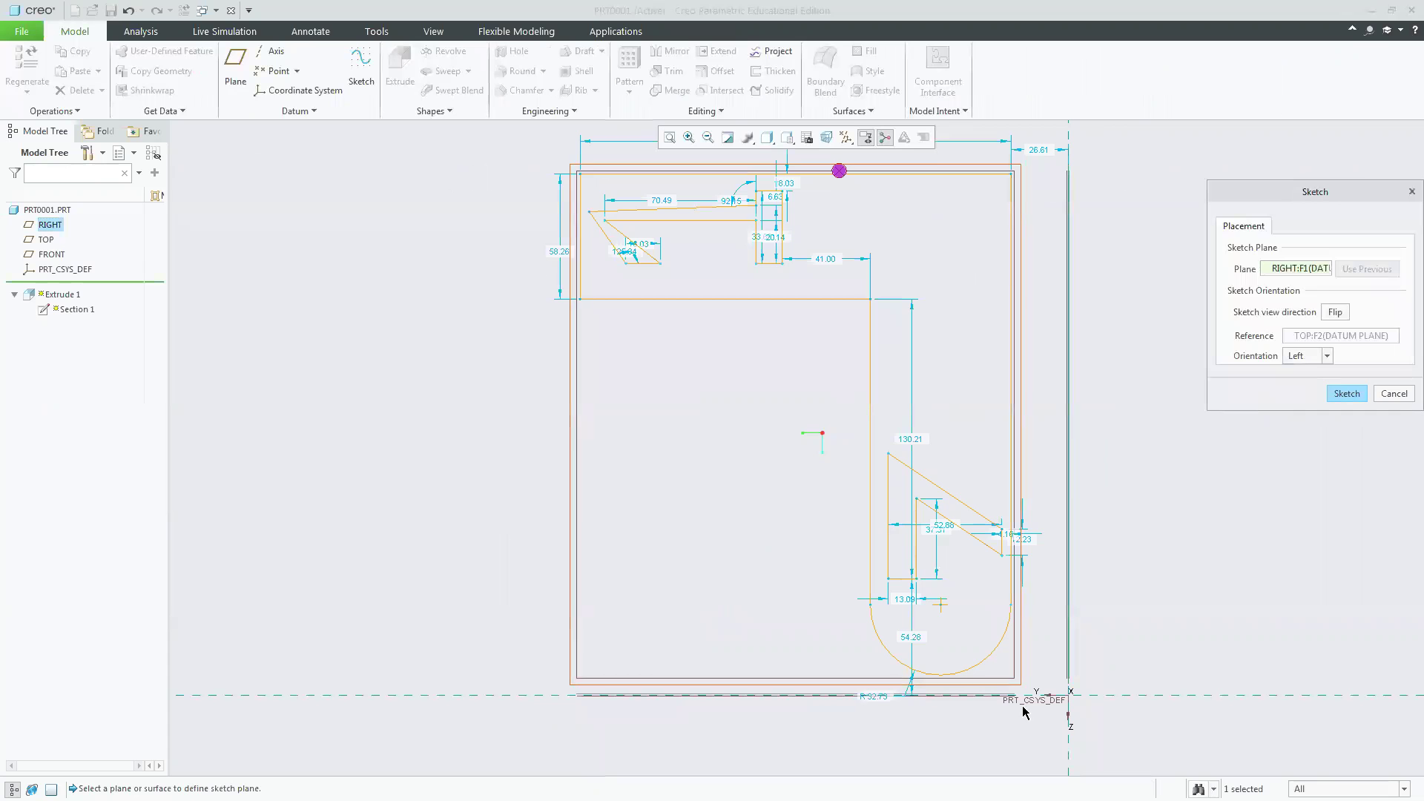
click(1325, 356)
click(1305, 410)
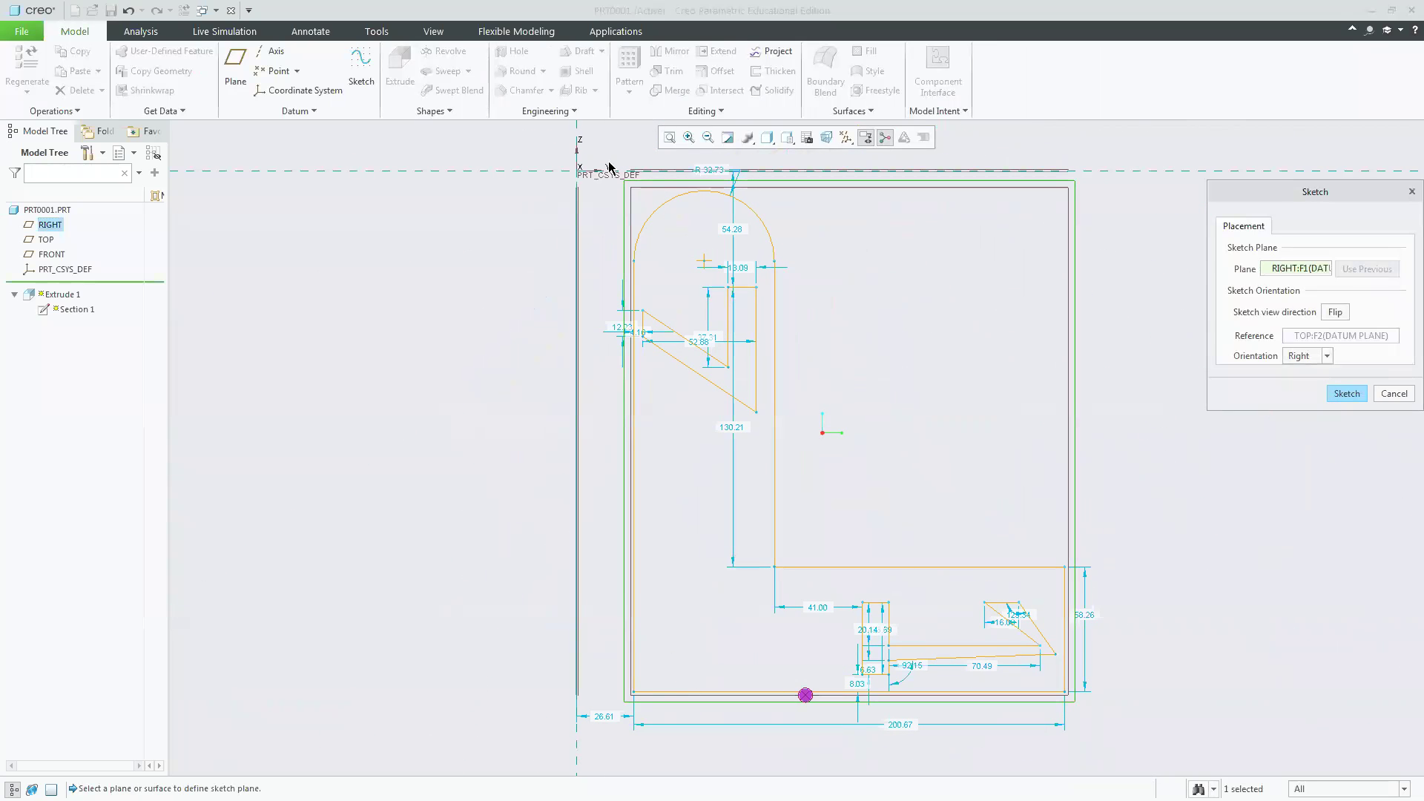
click(669, 137)
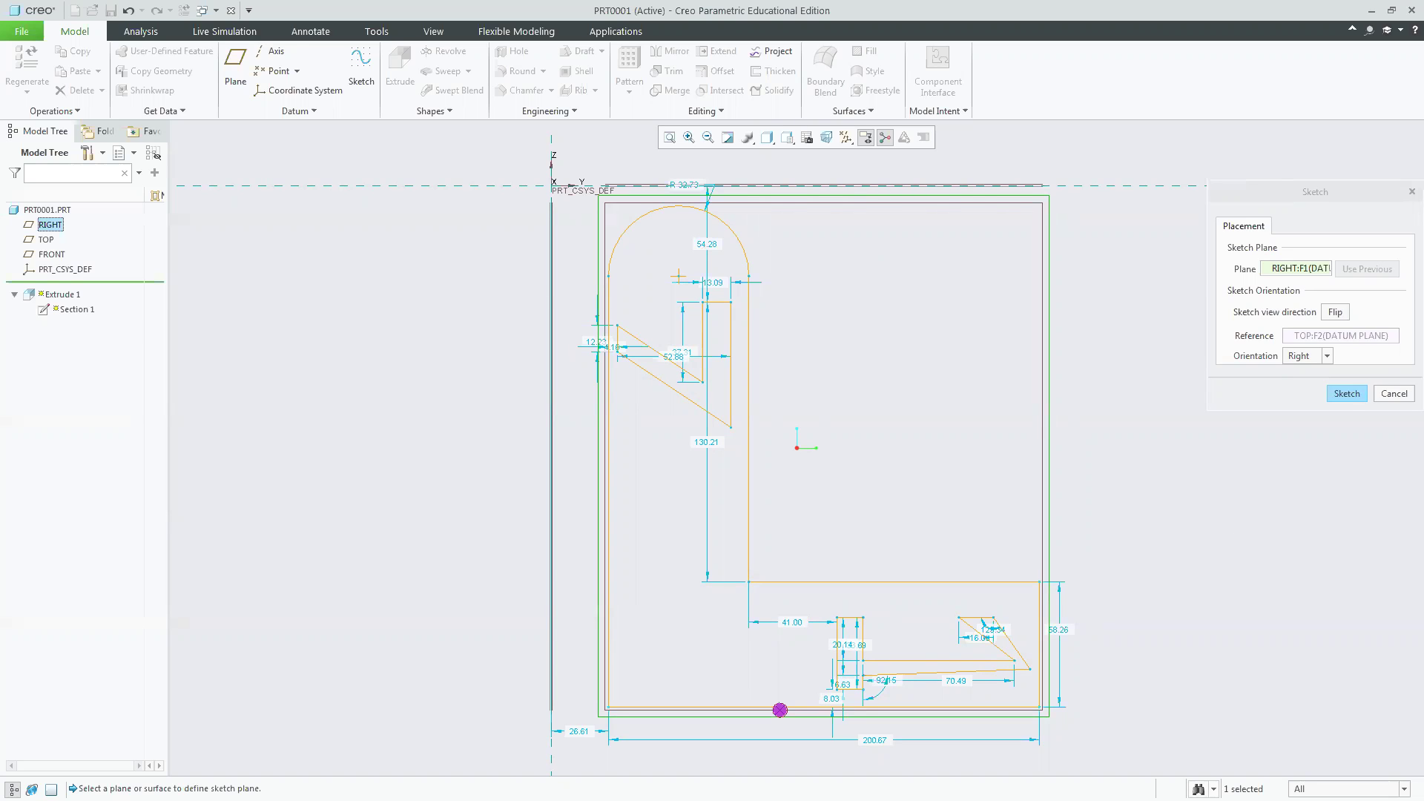
key(alt+Tab)
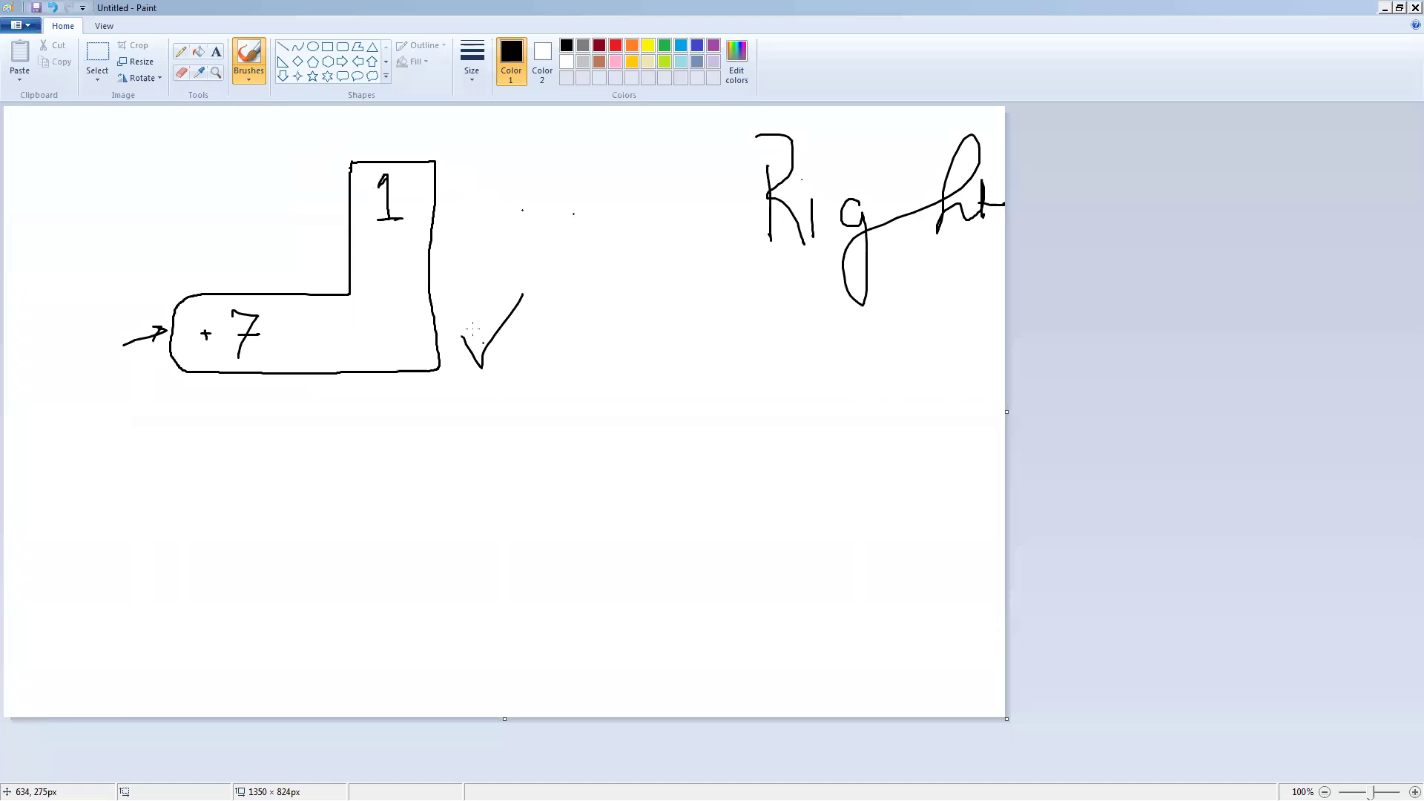
key(alt+Tab)
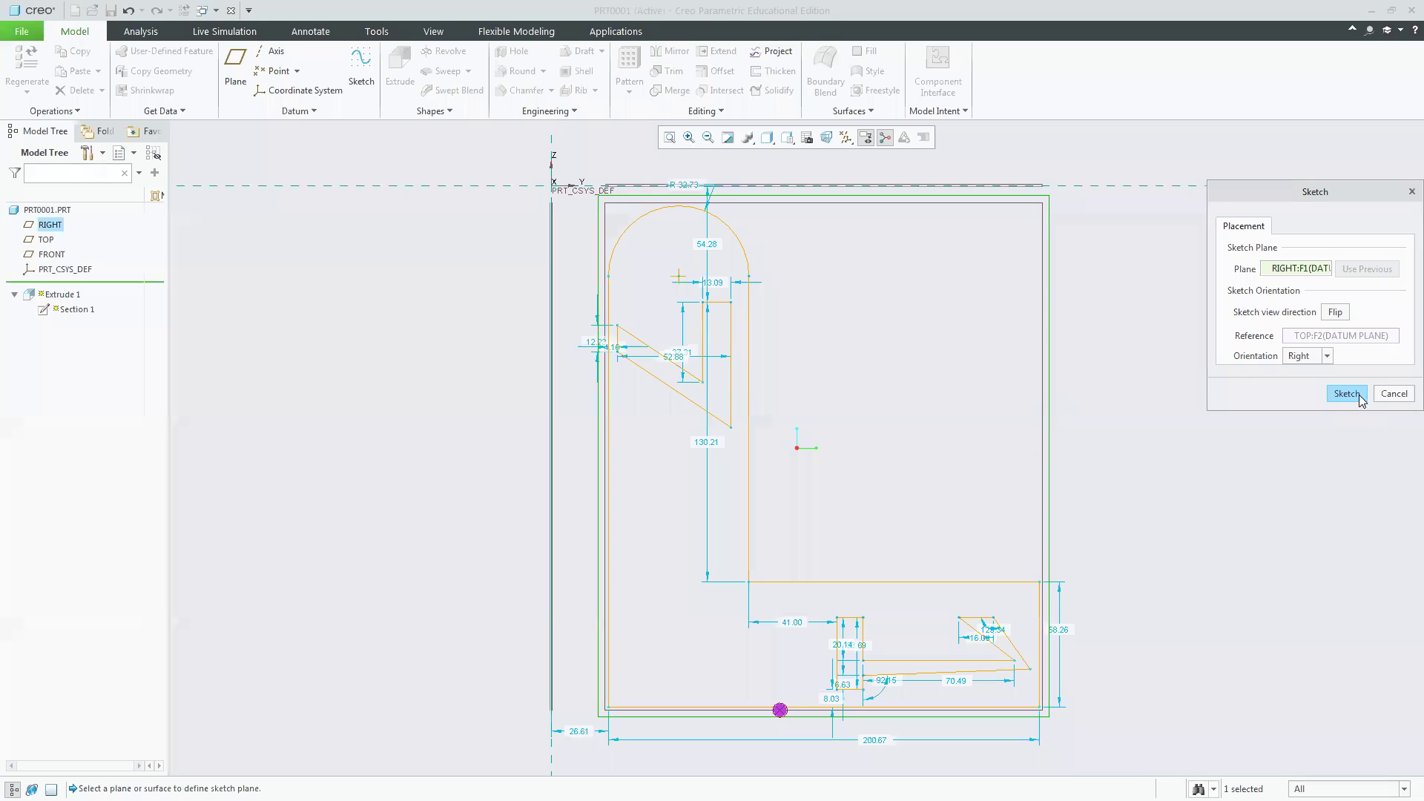
Set the TOP reference's orientation to Top, apply the sketch setup and accept the section.
click(1326, 356)
click(1294, 371)
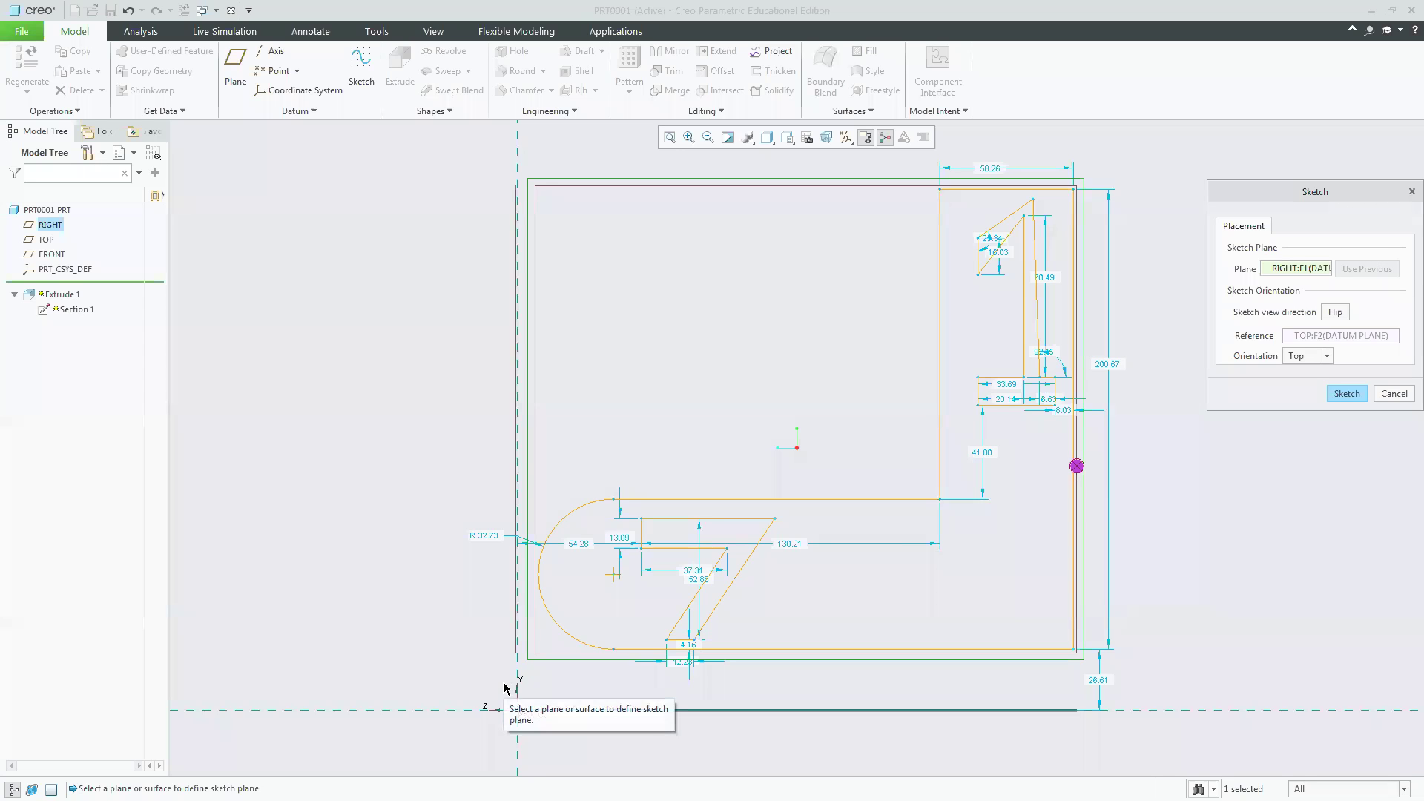
click(1345, 393)
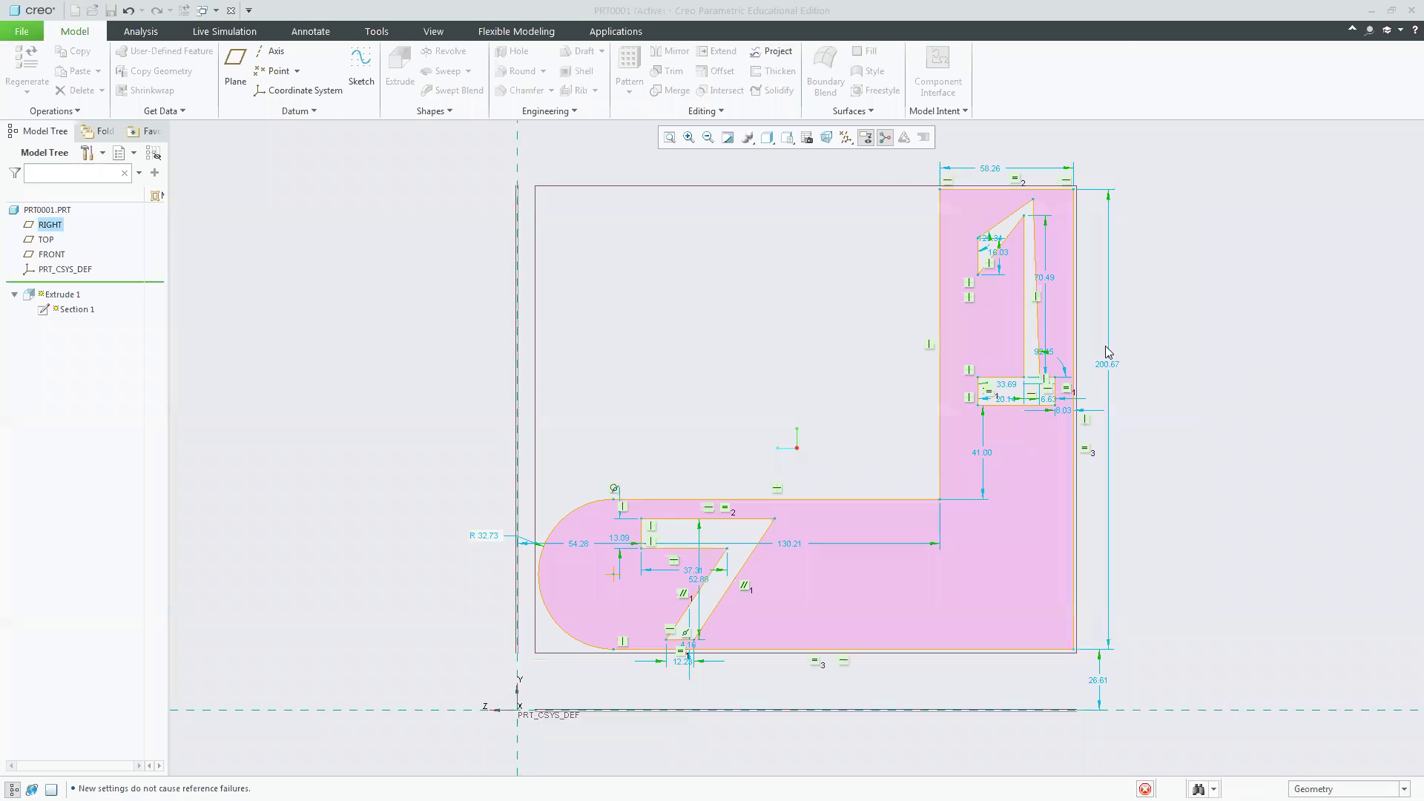
click(1265, 59)
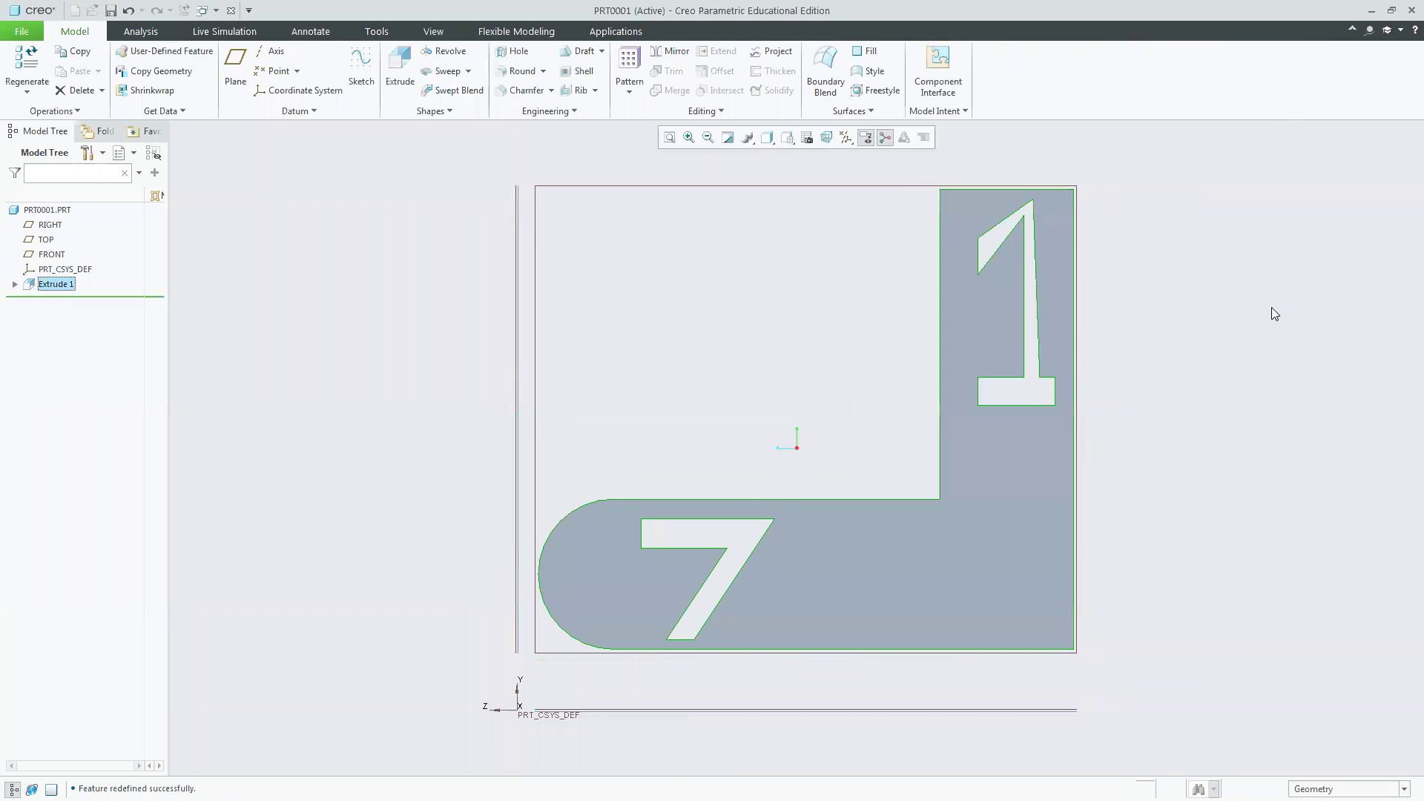
Delete the Extrude 1 feature from the part and show the datum planes in Standard Orientation.
click(54, 284)
key(Delete)
click(688, 423)
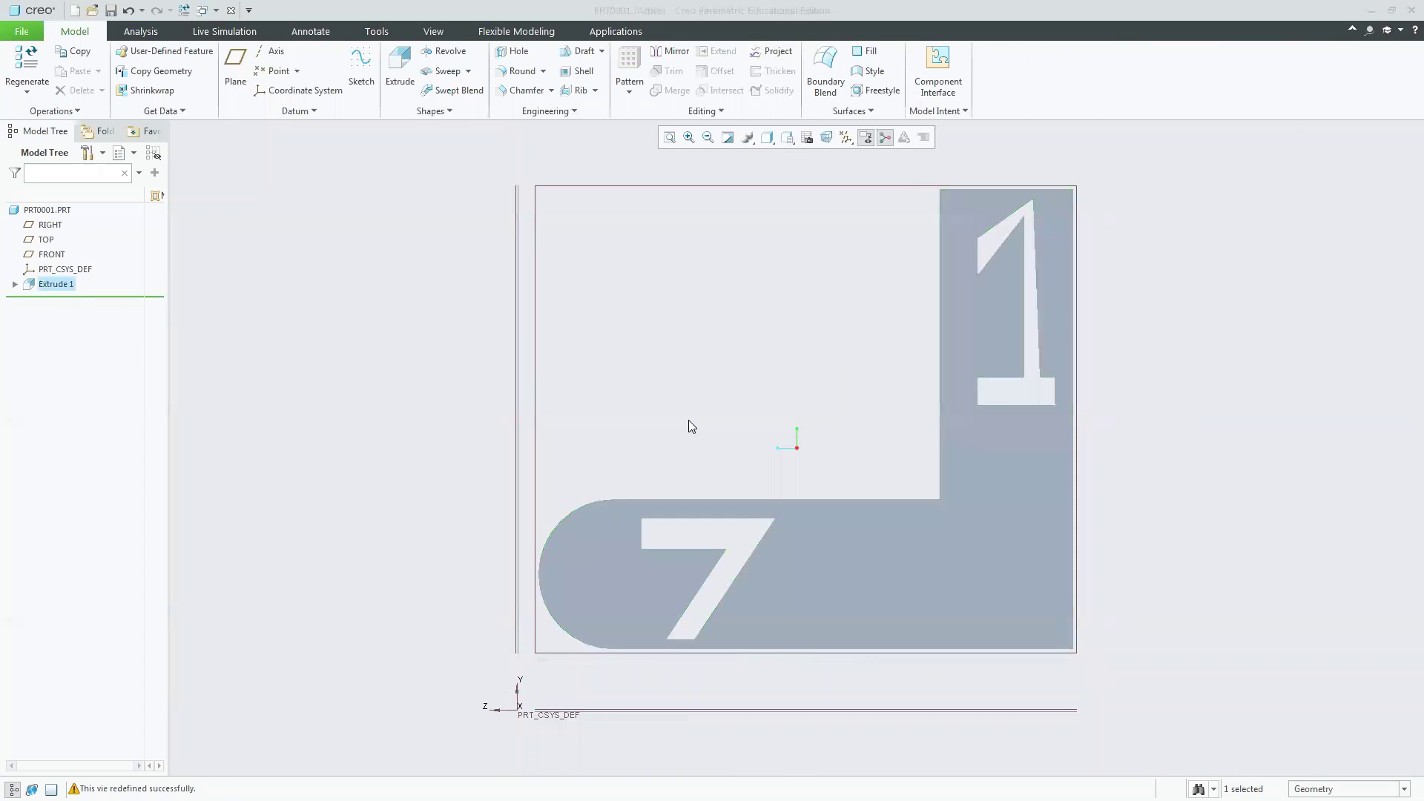
click(787, 137)
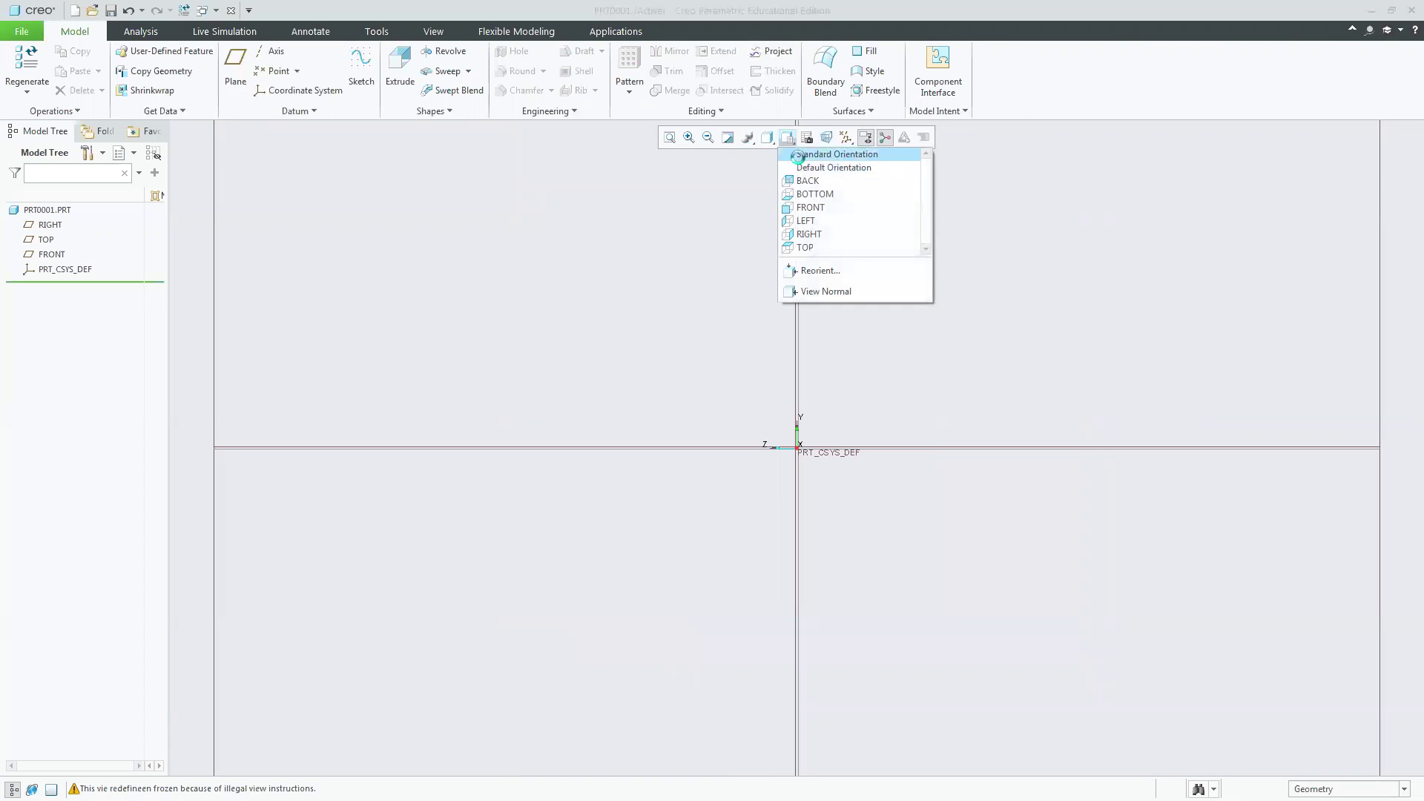
click(799, 168)
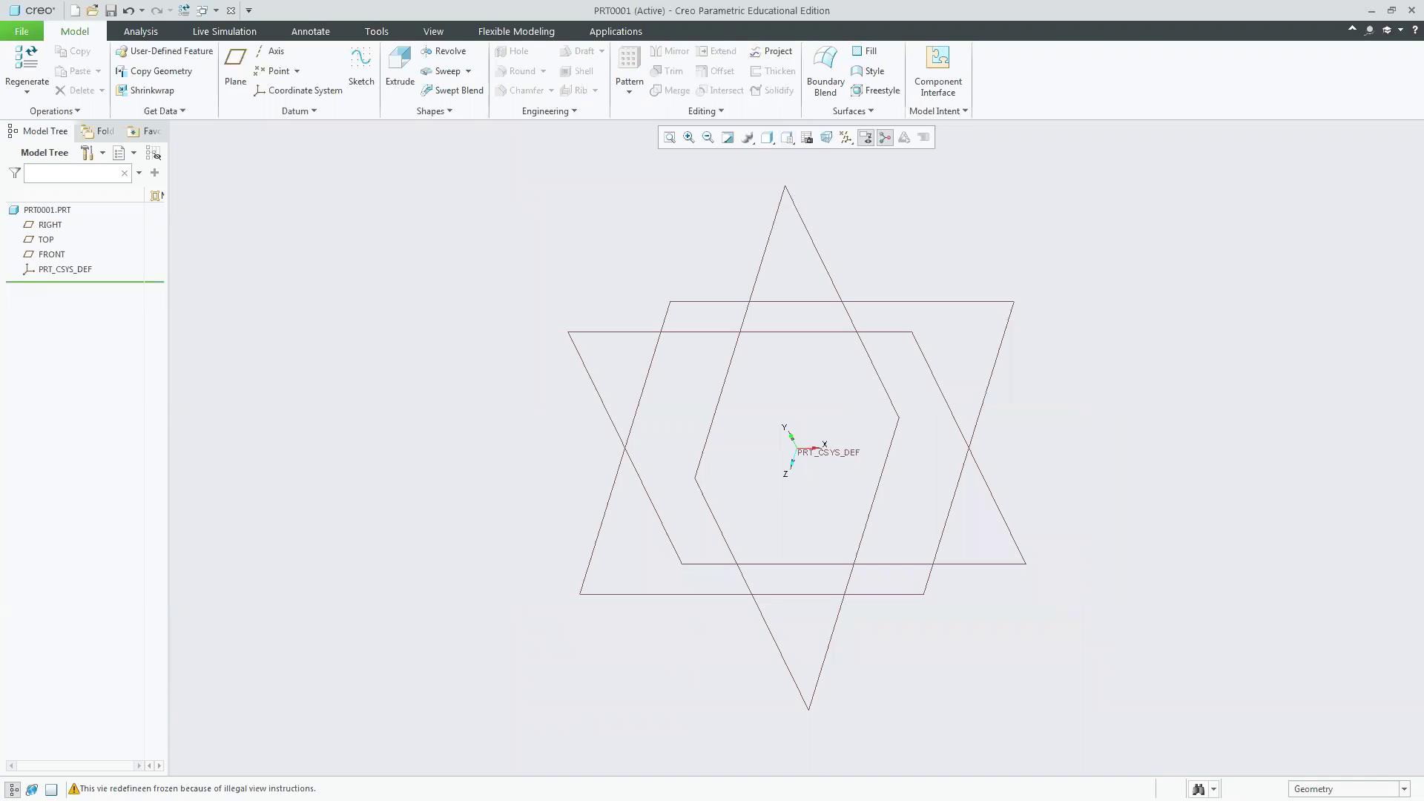
Switch to Paint and undo all the drawn strokes until the canvas is blank.
key(alt+Tab)
key(ctrl+z)
key(ctrl+z)
key(ctrl+z)
key(ctrl+z)
key(ctrl+z)
key(ctrl+z)
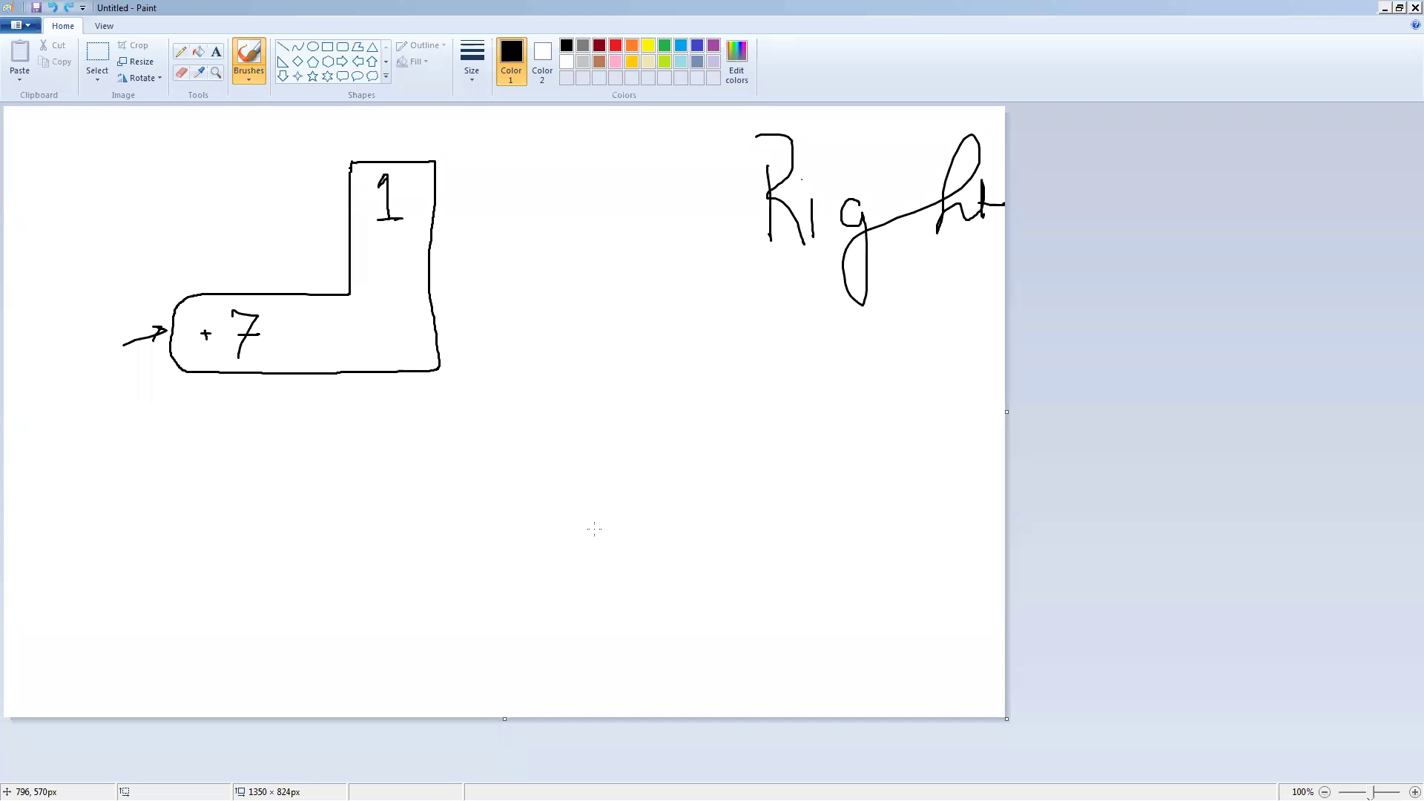
key(ctrl+z)
key(ctrl+z)
key(ctrl+z)
key(ctrl+z)
key(ctrl+z)
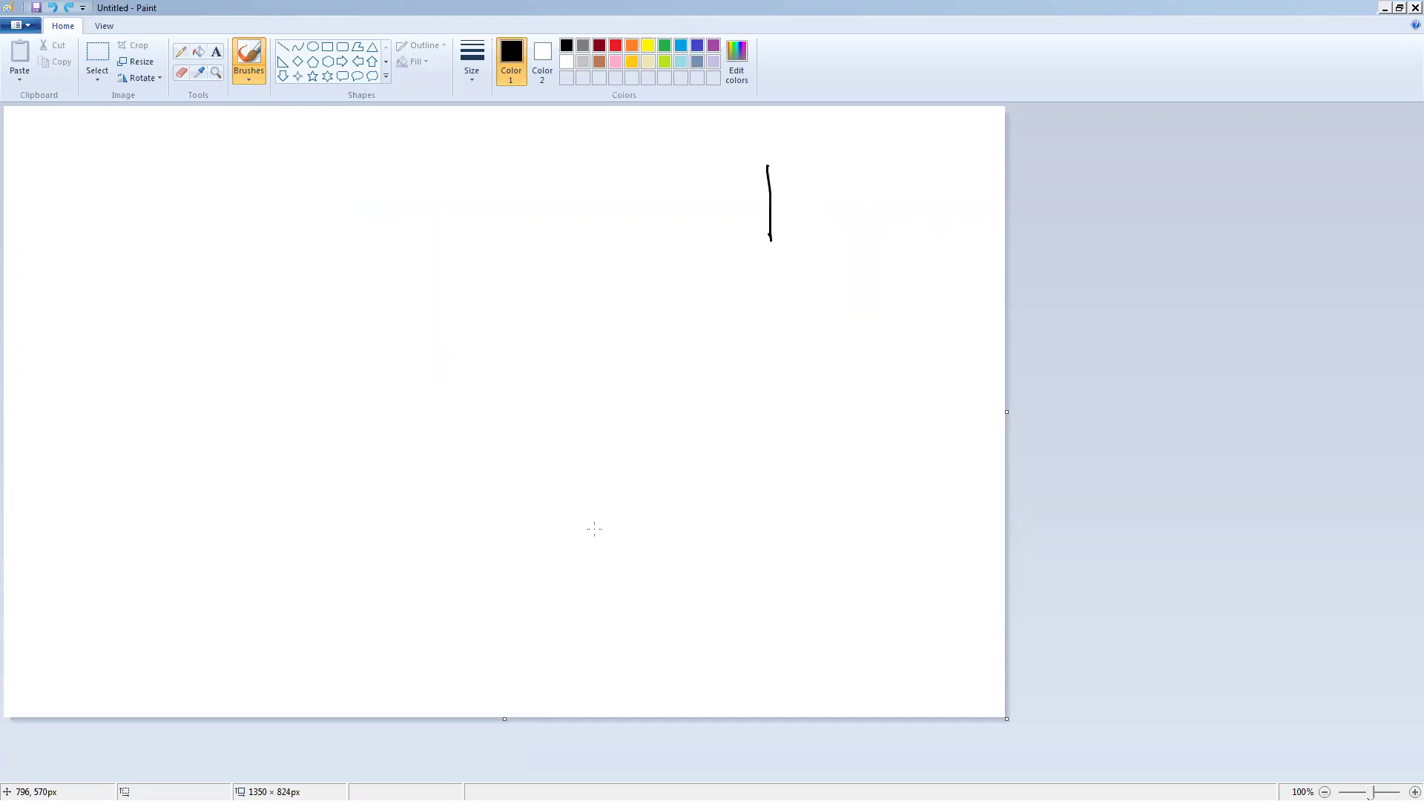
key(ctrl+z)
key(ctrl+z)
key(ctrl+z)
Hand-draw the large letters F, R and T spaced across the upper part of the blank canvas.
drag(102, 186, 88, 368)
drag(105, 188, 176, 188)
drag(103, 269, 128, 264)
mouse_move(415, 187)
mouse_down()
mouse_move(401, 324)
mouse_move(504, 170)
mouse_move(447, 302)
mouse_move(462, 308)
mouse_up()
mouse_move(749, 168)
mouse_down()
mouse_move(875, 169)
mouse_move(809, 307)
mouse_up()
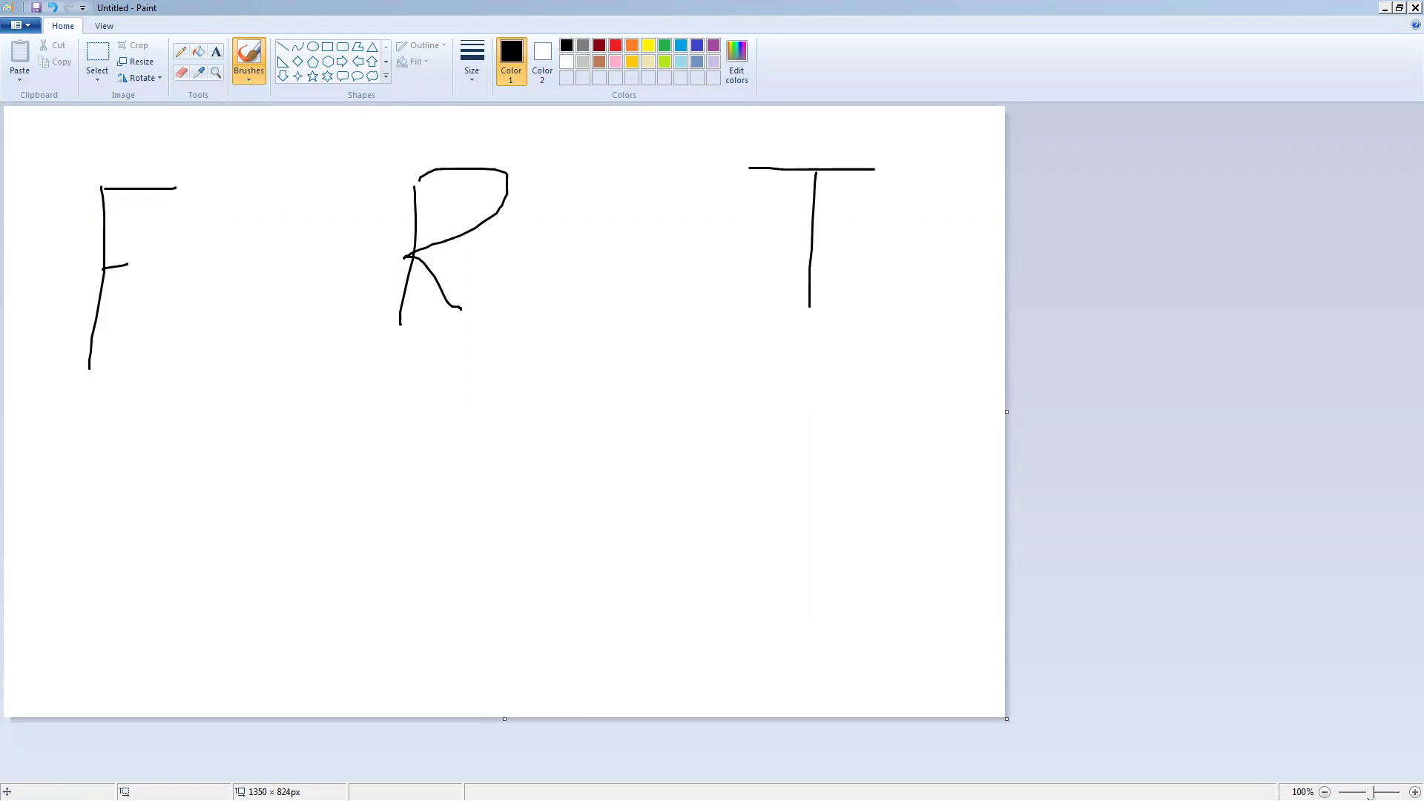
Examine the EX1 figure in the tutorial sheet PDF, glance at the Paint canvas, and return to Creo.
key(alt+Tab)
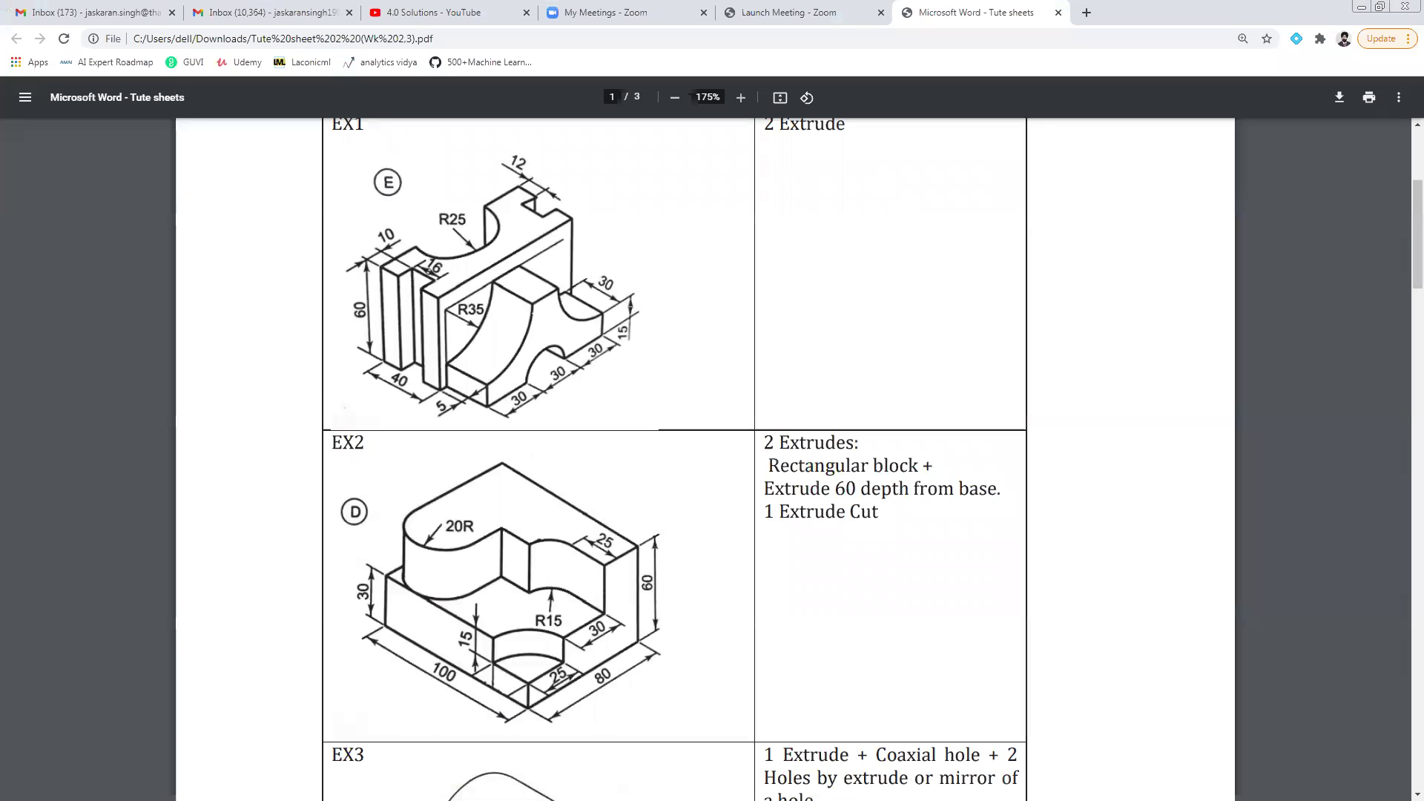
scroll(657, 293, up, 2)
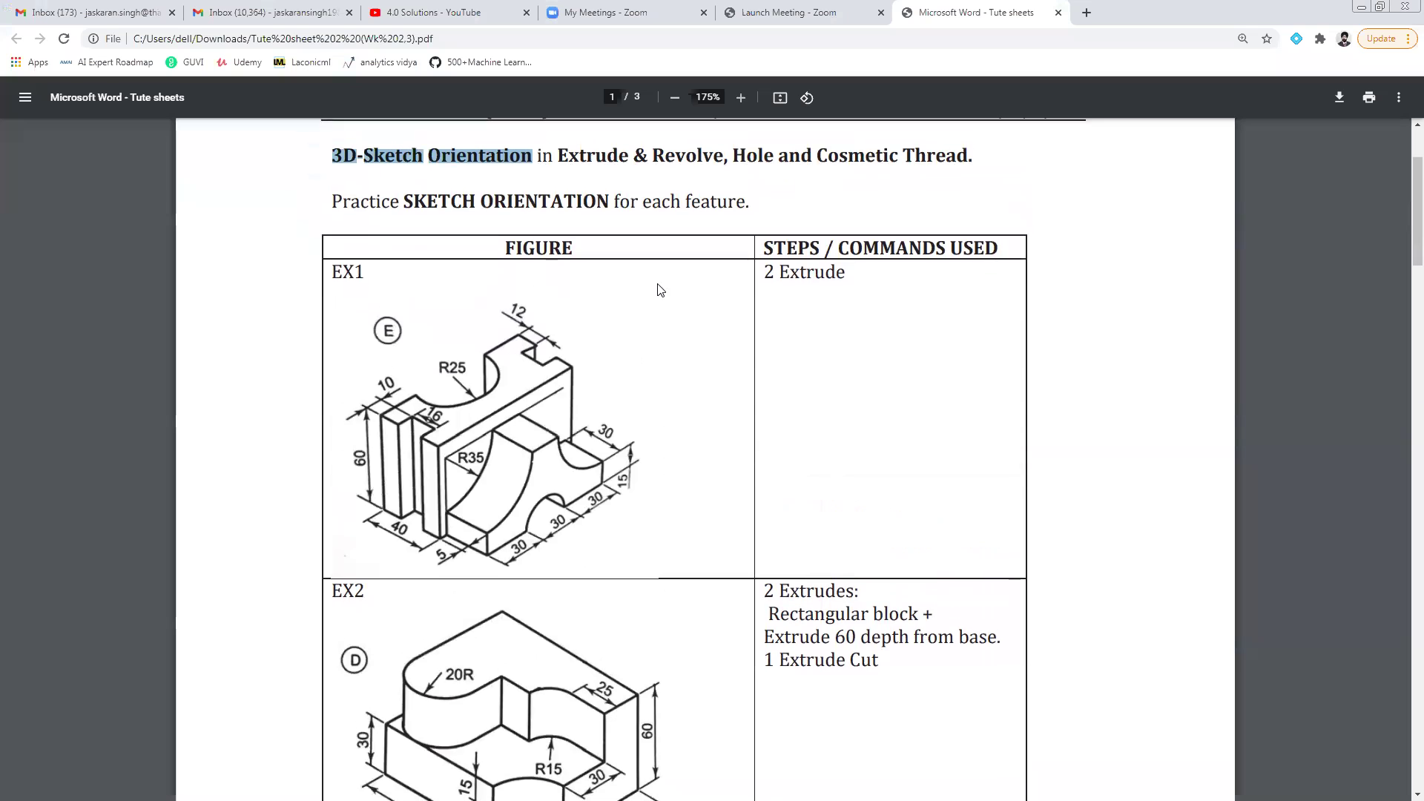
click(710, 421)
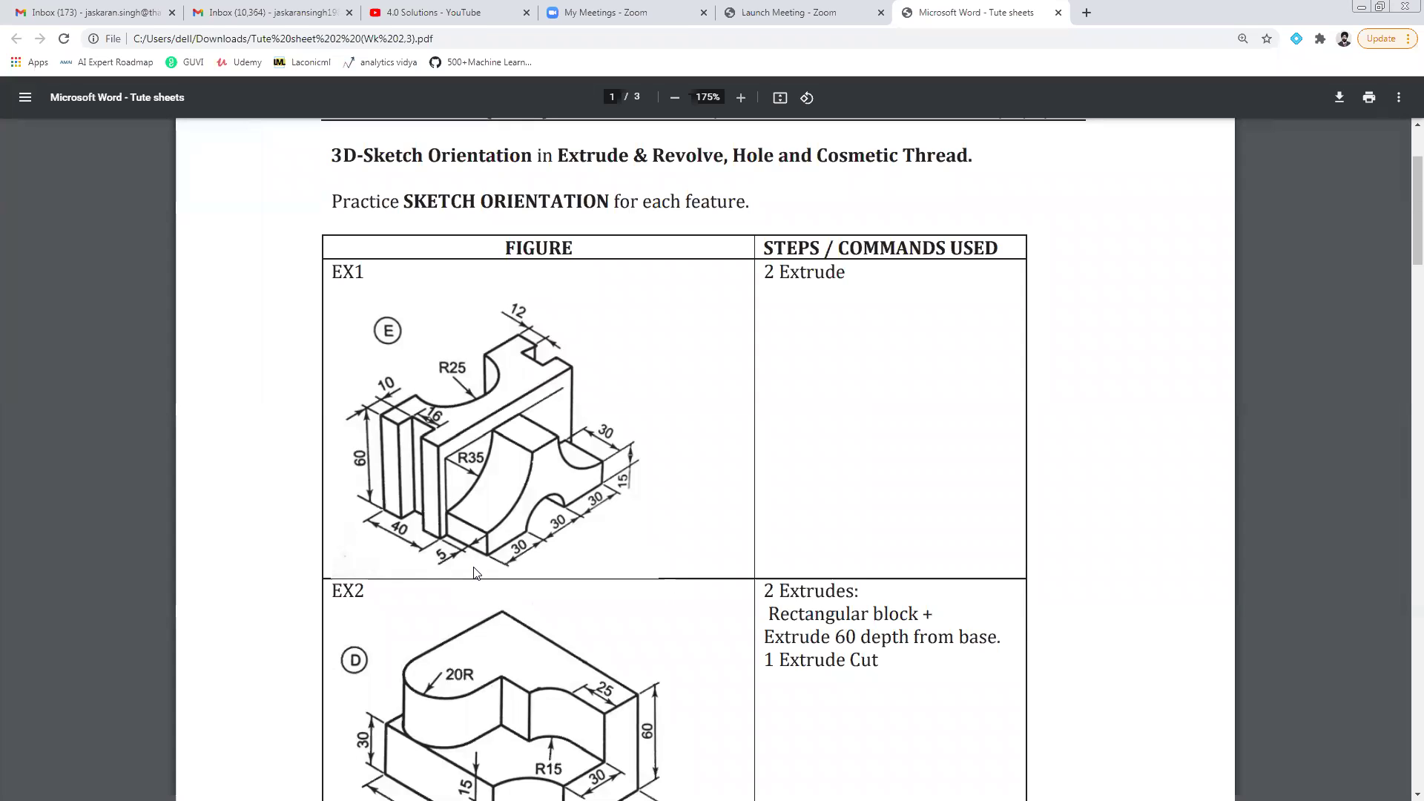
key(alt+Tab)
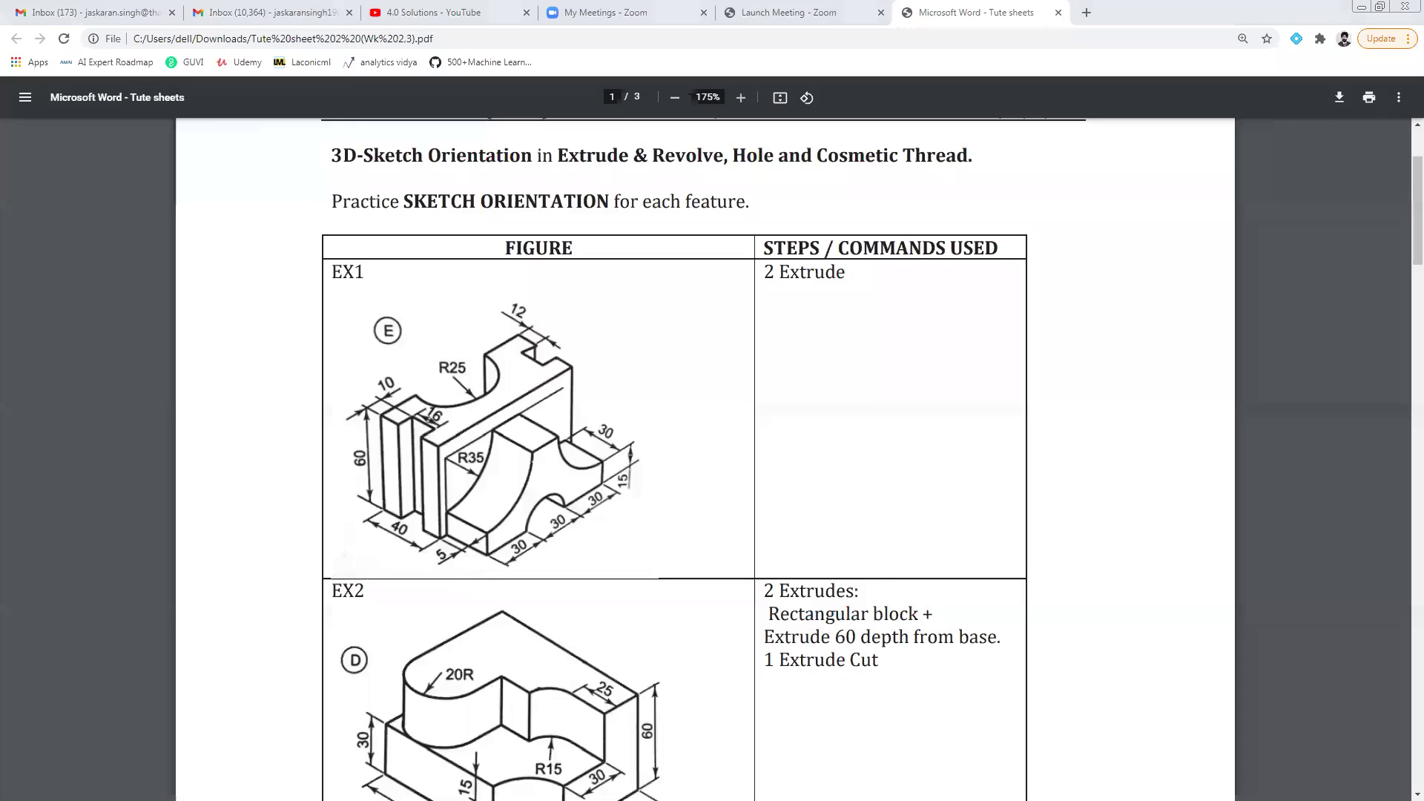
key(alt+Tab)
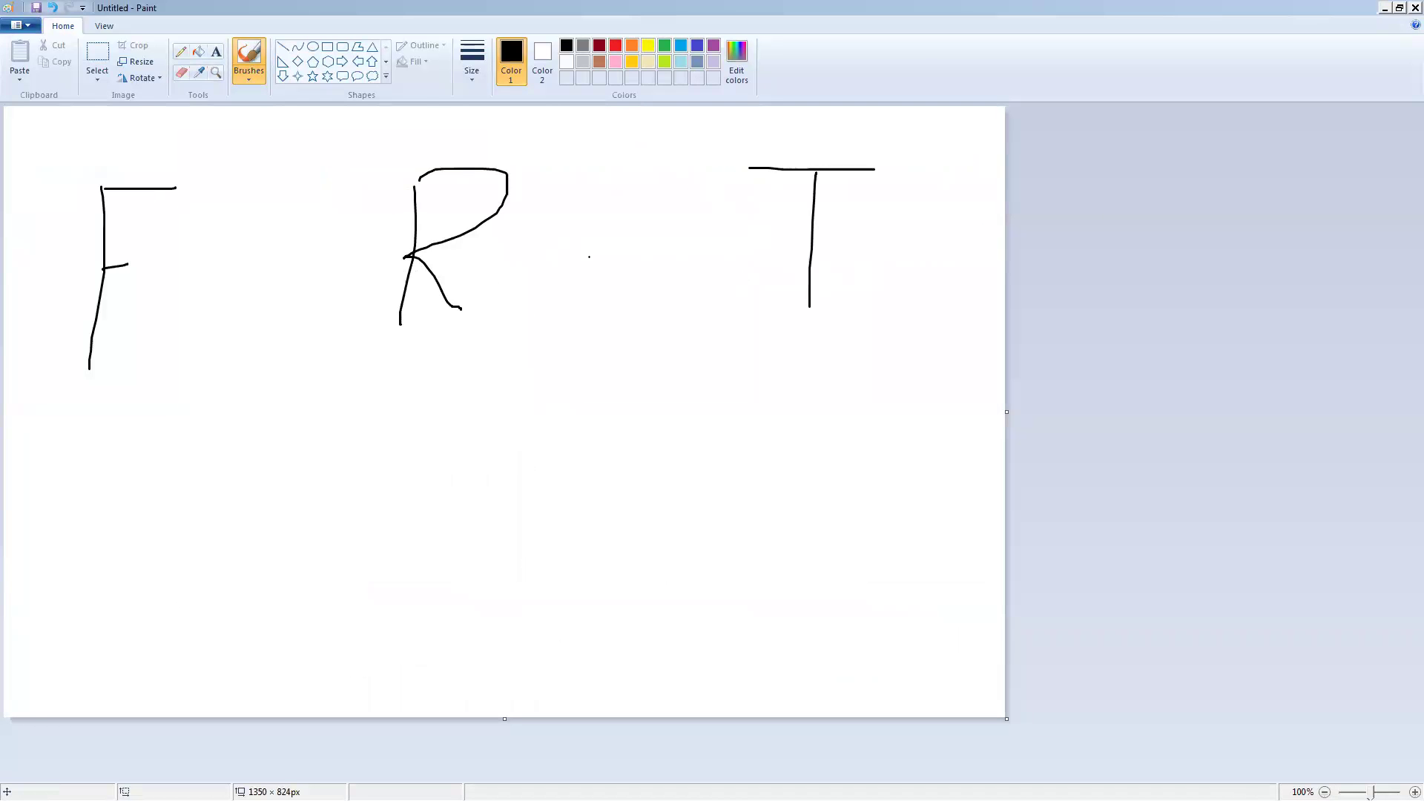
key(alt+Tab)
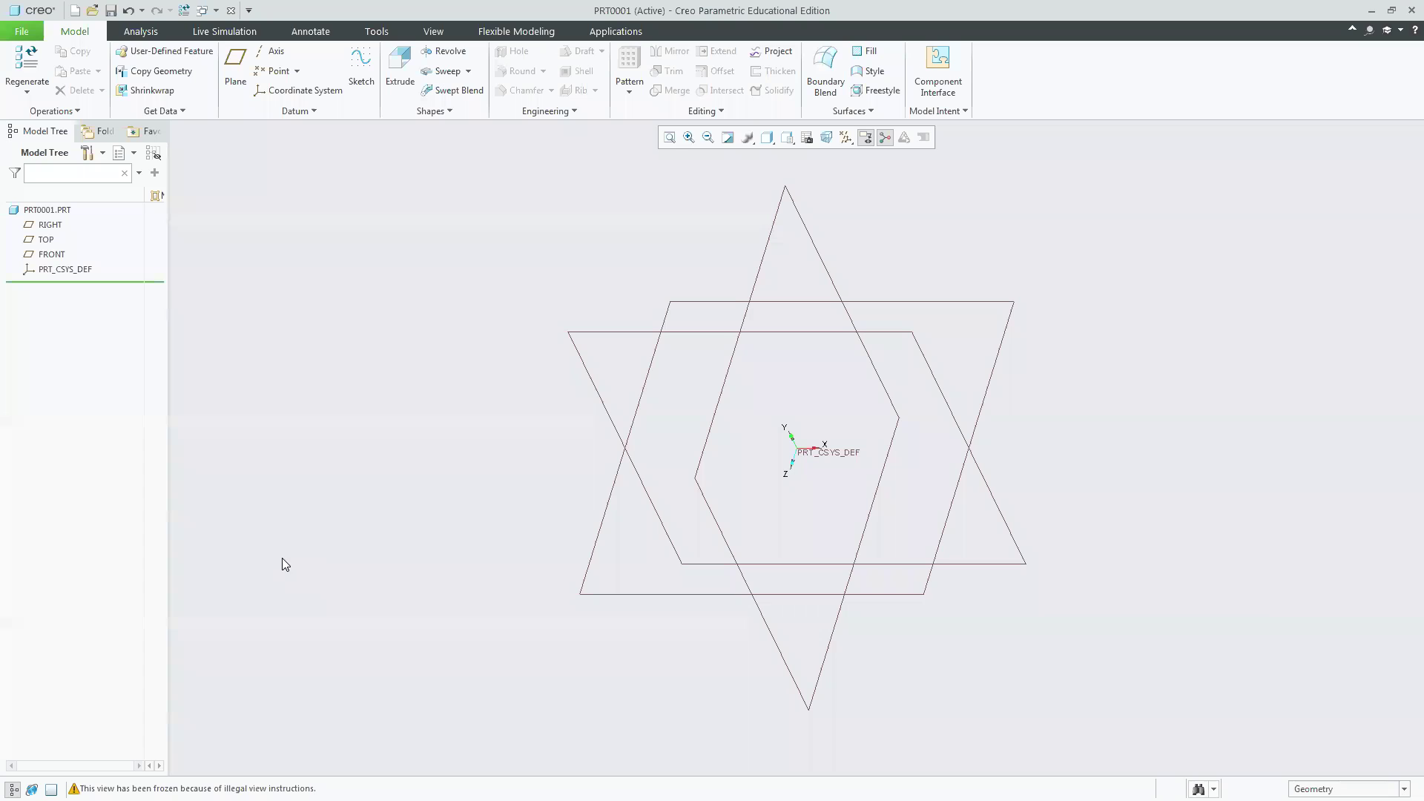
Start a solid extrude with its sketch on the FRONT plane, RIGHT reference oriented Right, and align the view to the sketch.
click(399, 70)
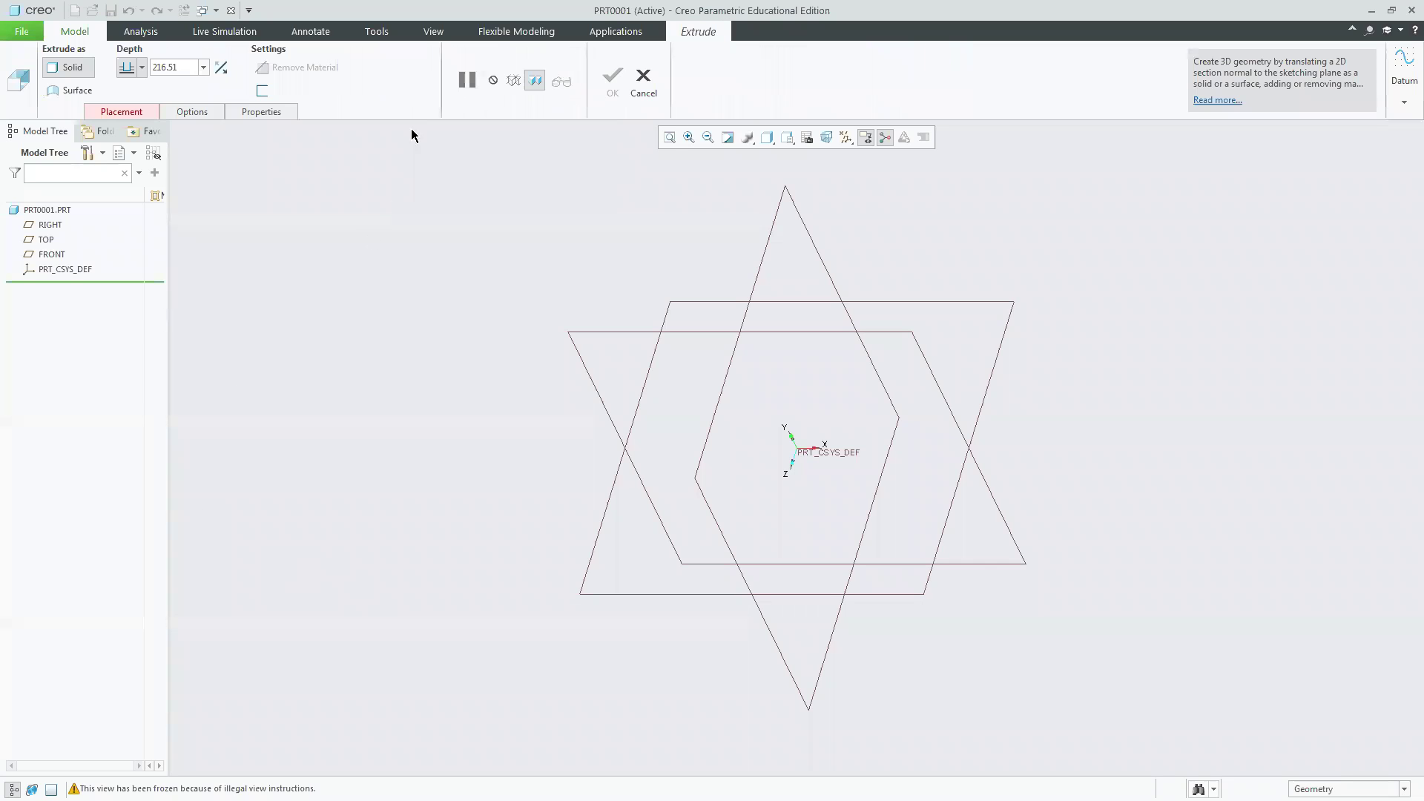
click(123, 112)
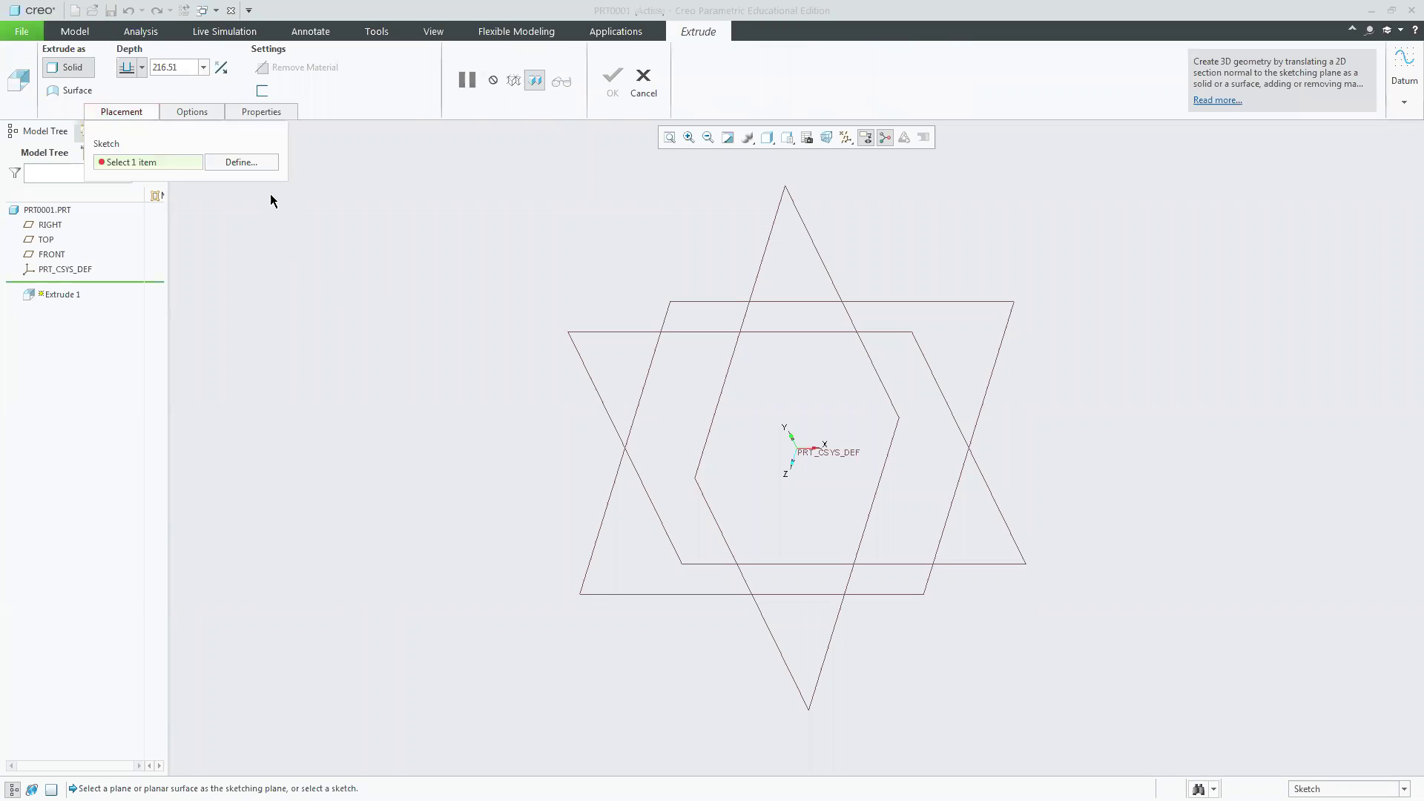
click(240, 162)
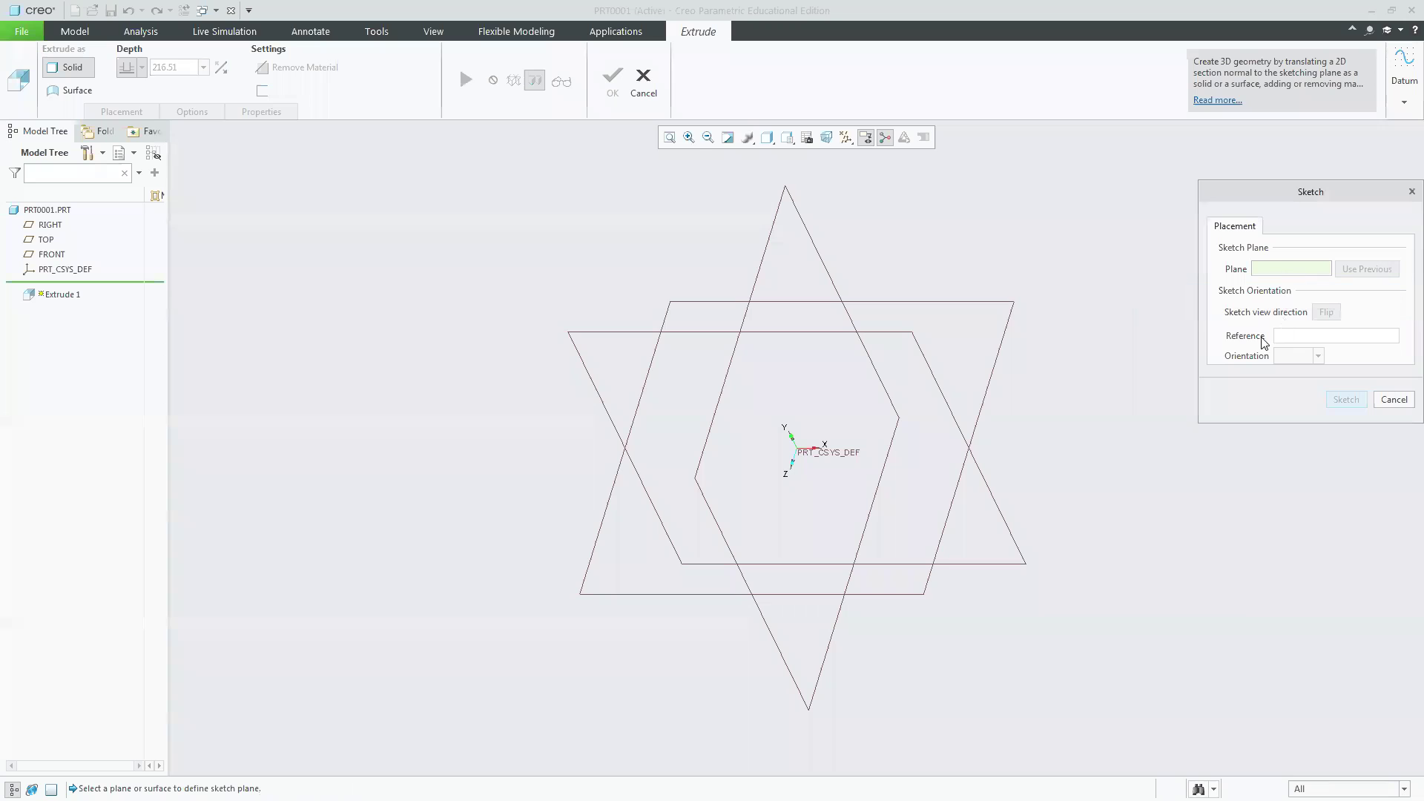
click(620, 338)
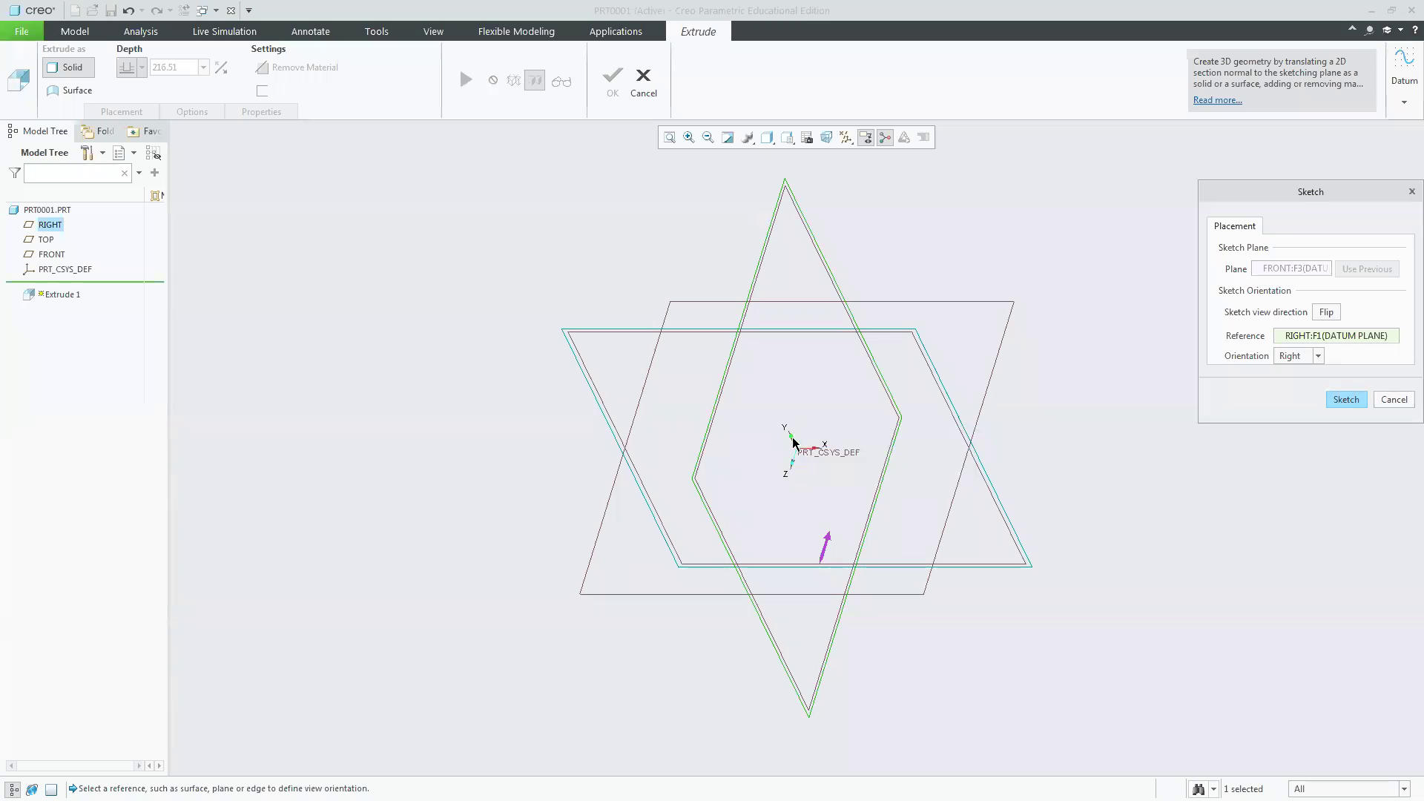
click(1343, 400)
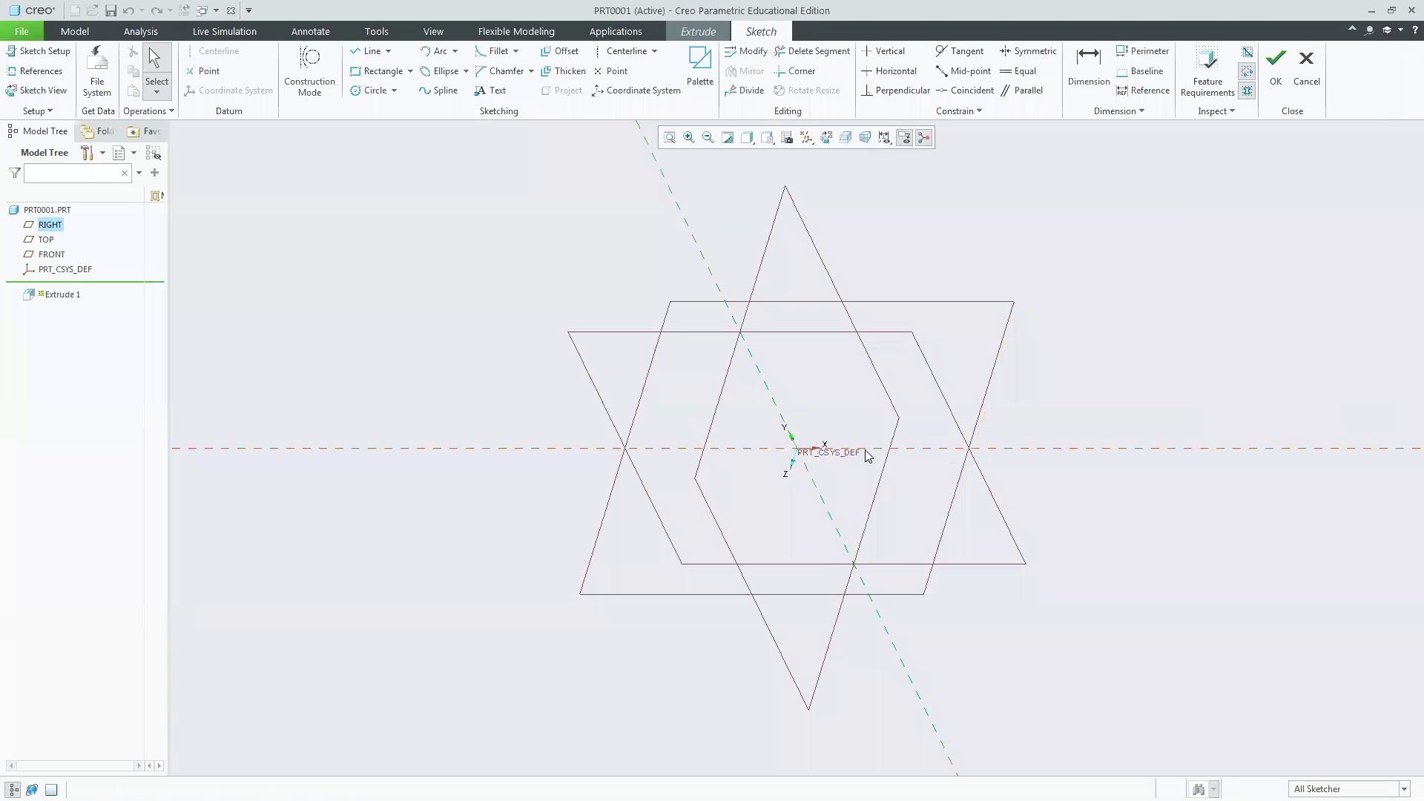
click(824, 138)
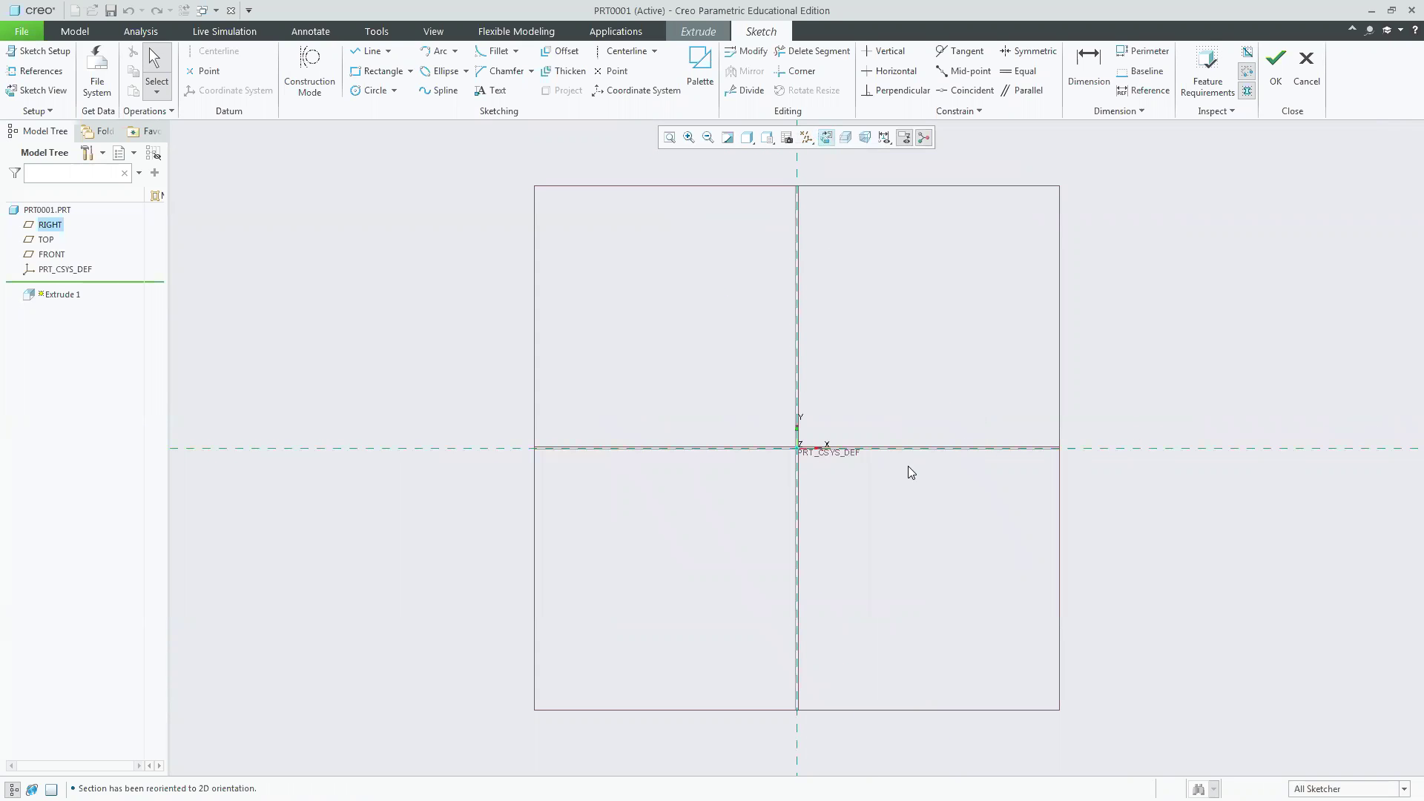
Sketch a closed F-shaped profile about 232 tall with line segments, its stem rising vertically from the origin.
click(368, 51)
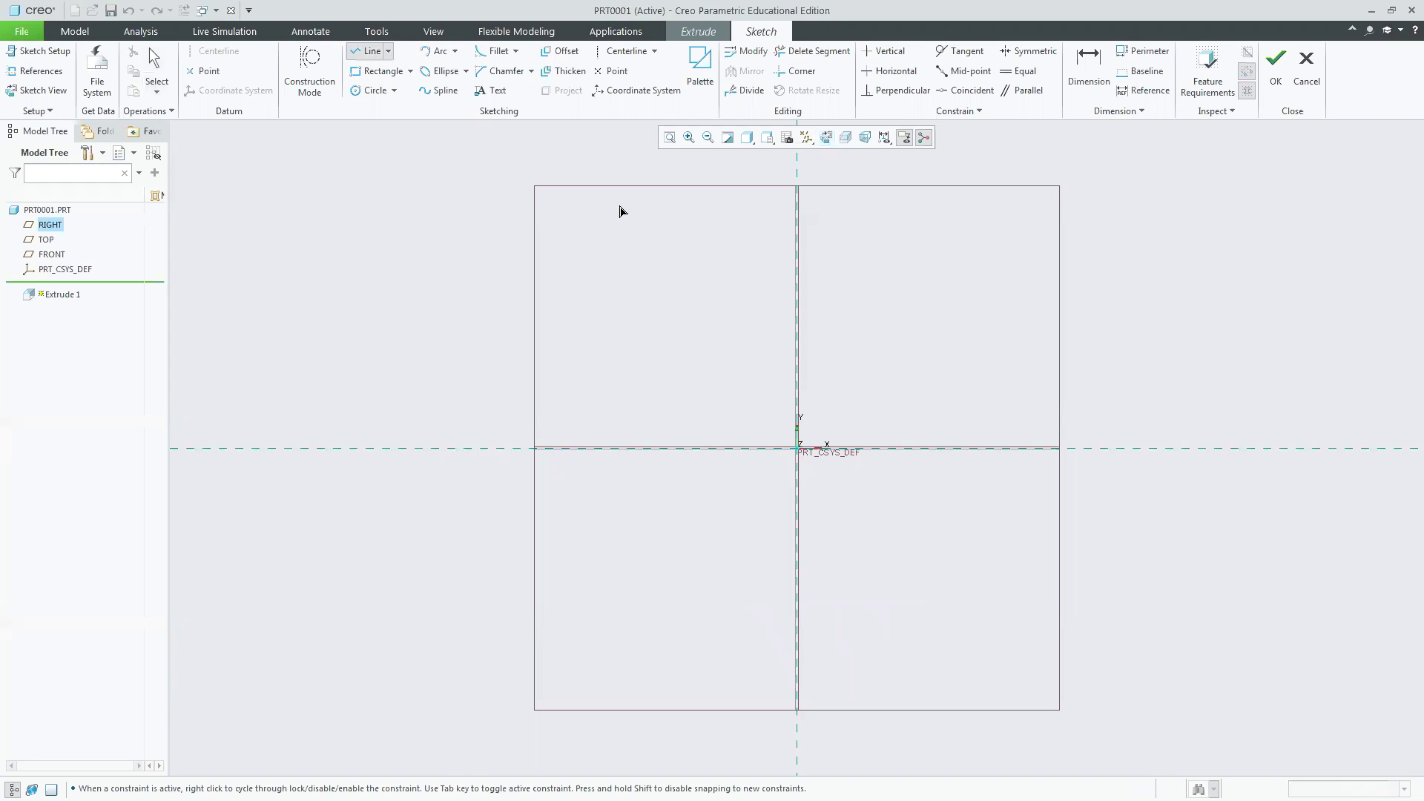
click(798, 213)
click(797, 448)
click(843, 449)
click(842, 307)
click(915, 307)
click(915, 277)
click(842, 277)
click(842, 246)
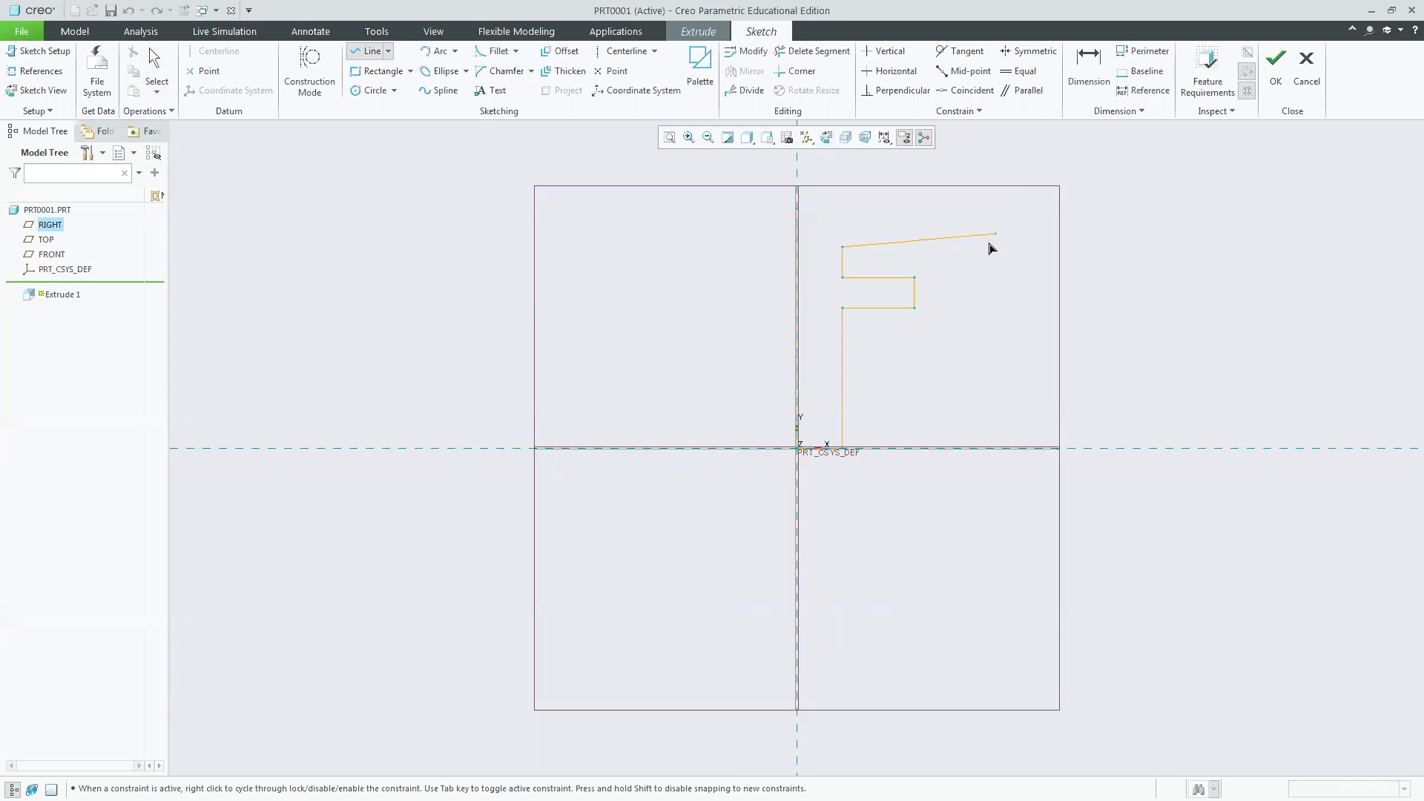
click(983, 246)
click(982, 201)
click(797, 208)
middle_click(1110, 201)
middle_click(1110, 202)
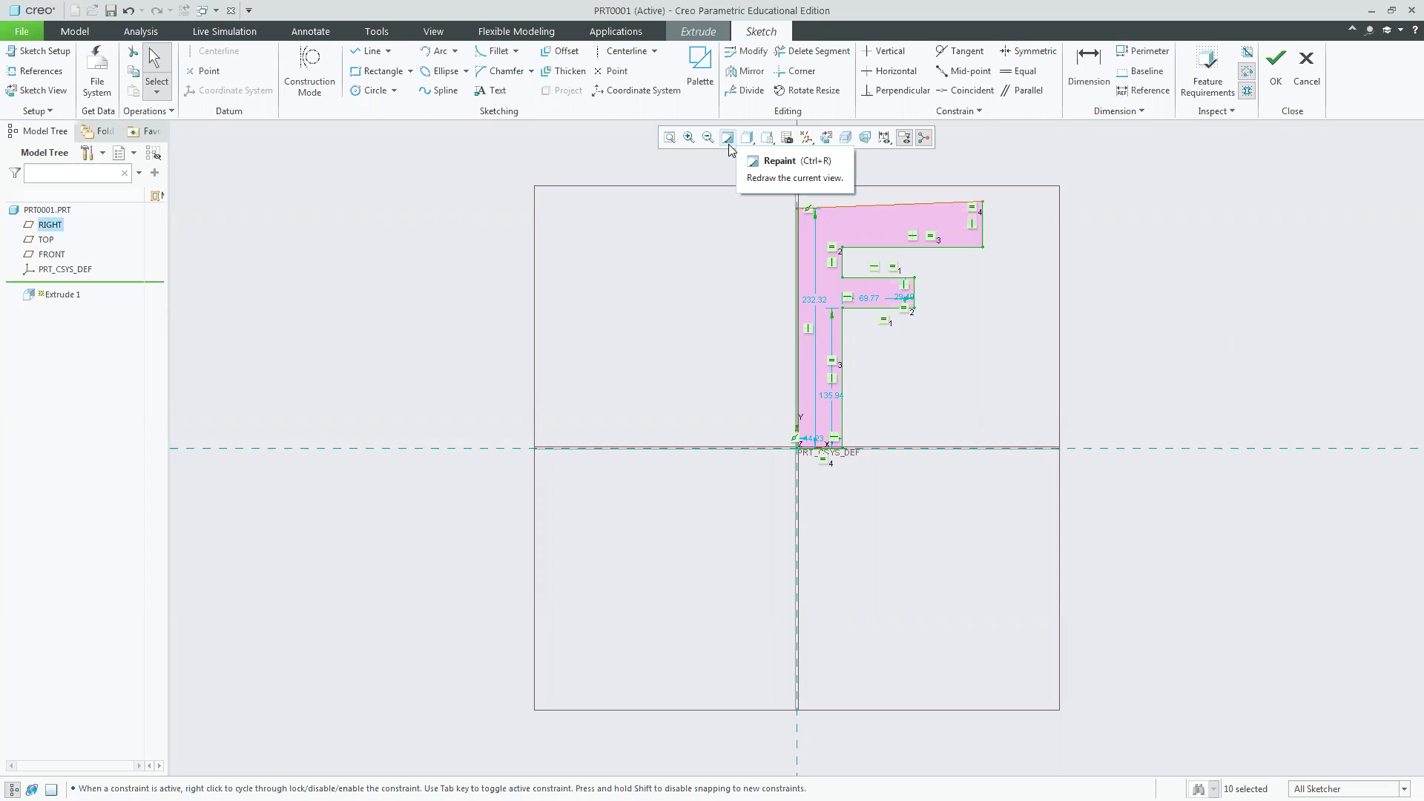
Finish the F sketch and extrude it as a solid to a depth of 20.
click(763, 140)
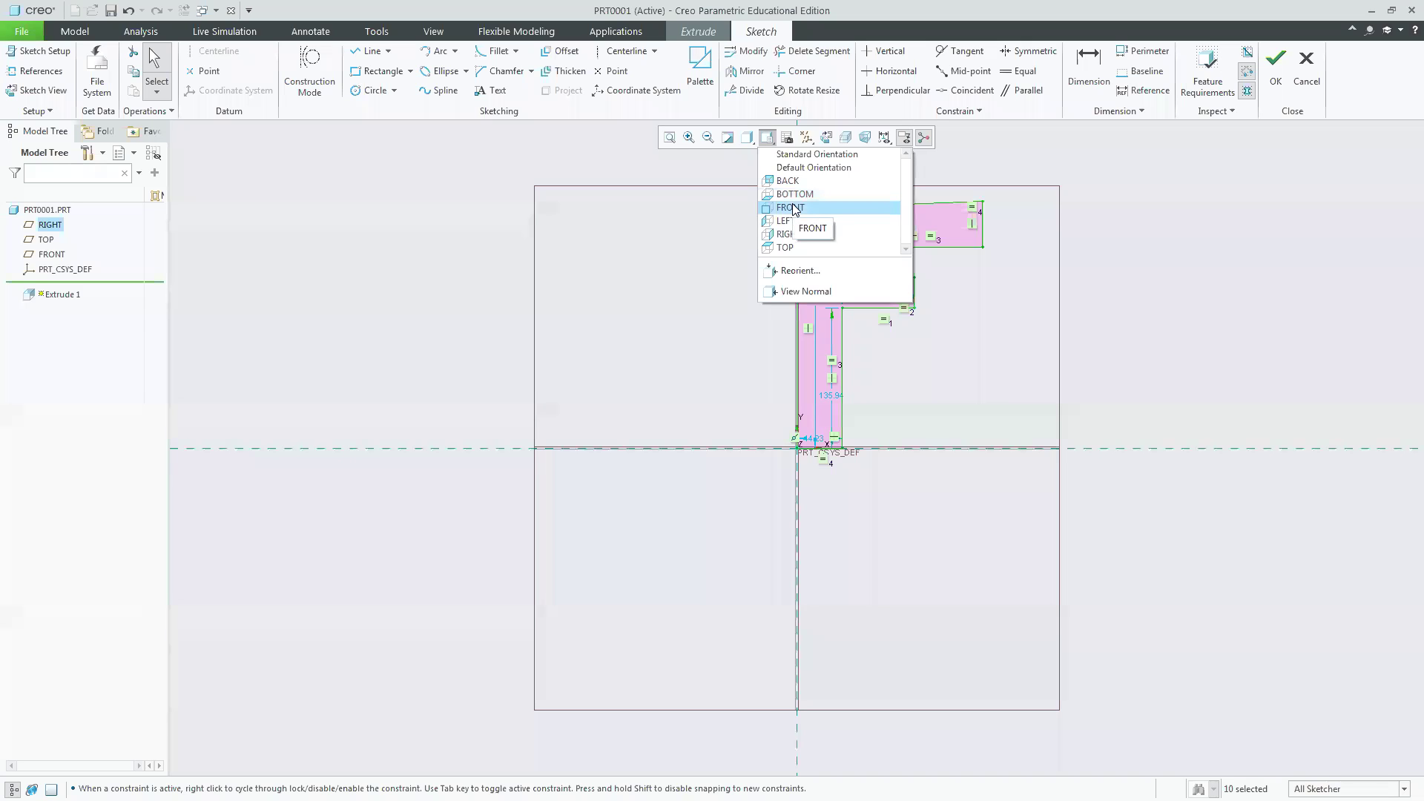
click(1303, 403)
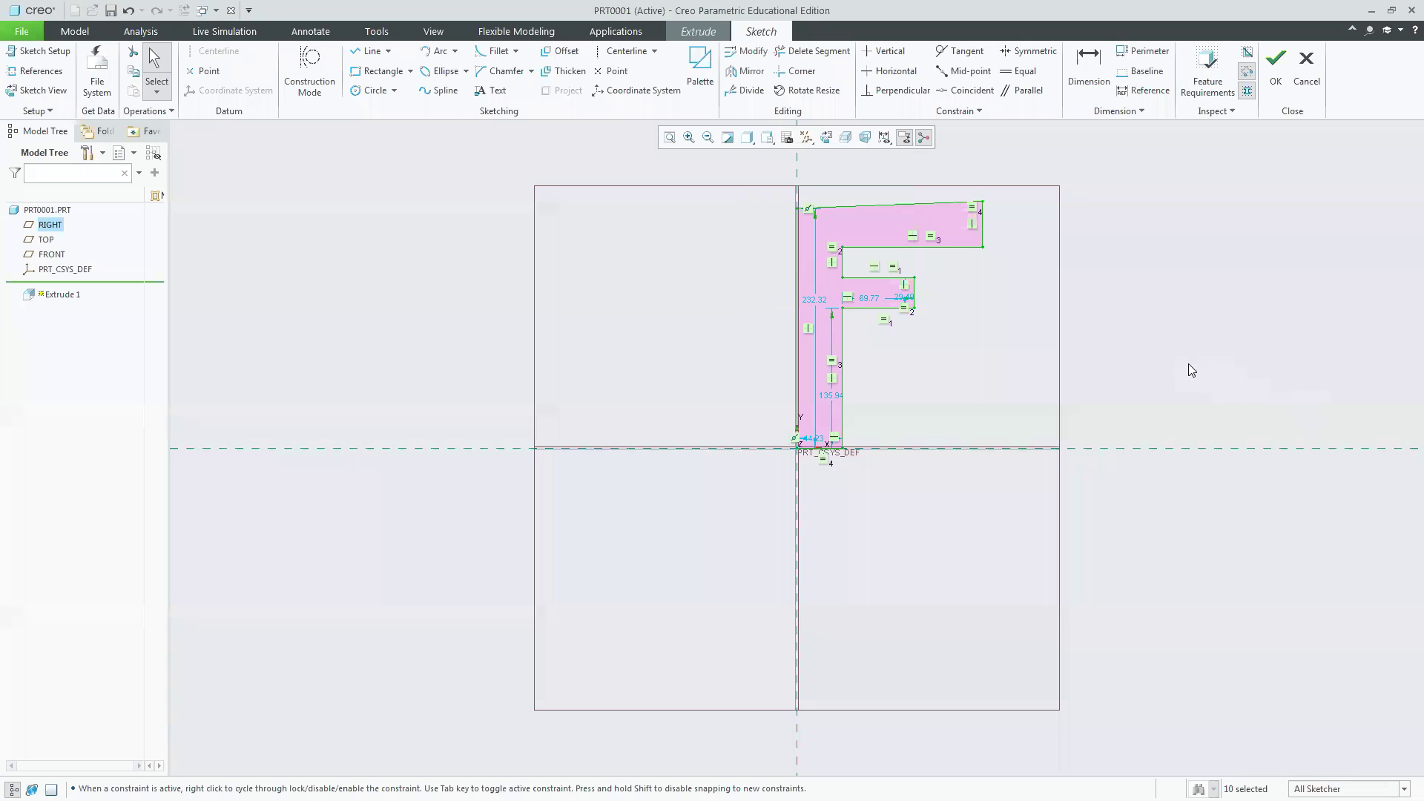
click(1272, 83)
click(189, 67)
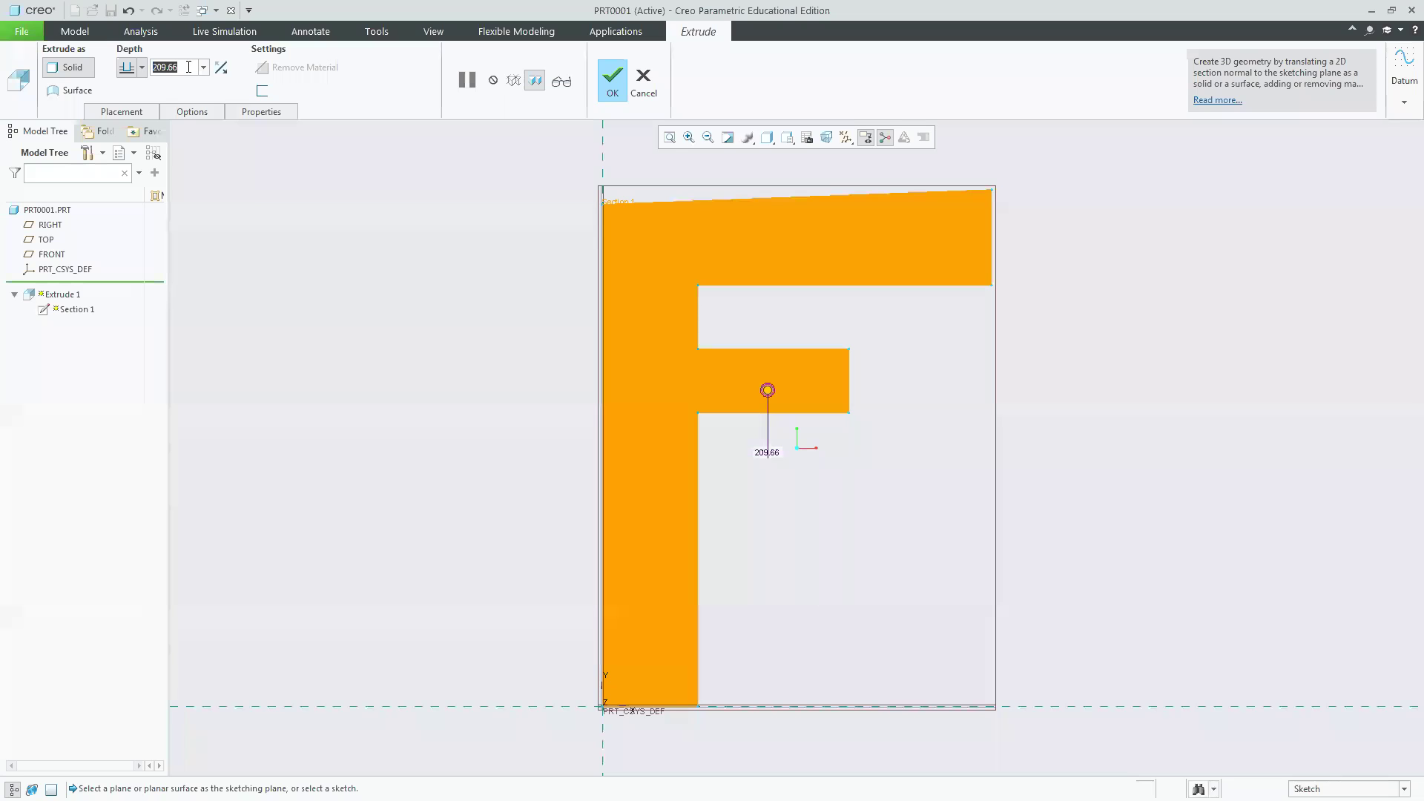
text(20)
key(Return)
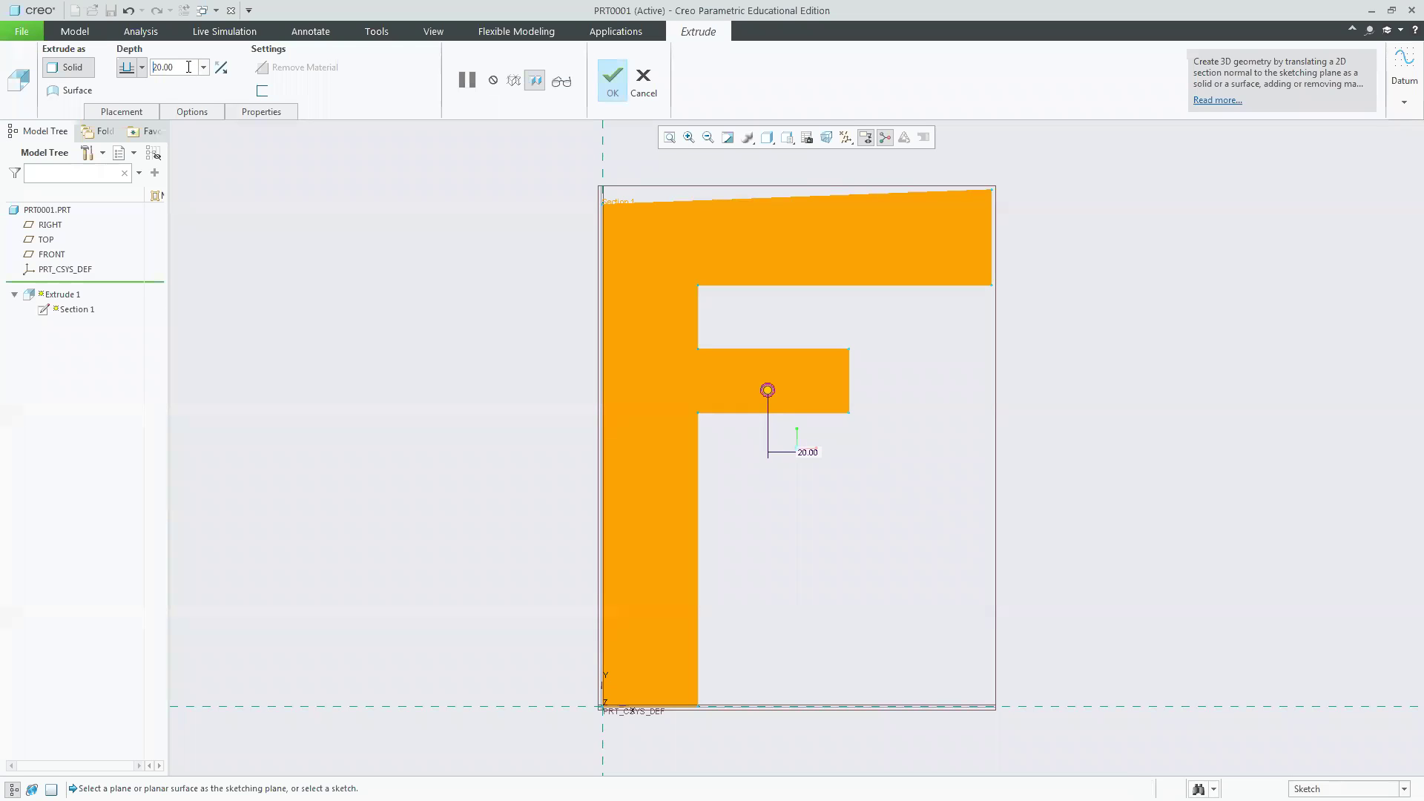
click(613, 77)
Check the extruded F in Standard Orientation and in the FRONT view, ending in Standard Orientation.
click(787, 138)
click(796, 154)
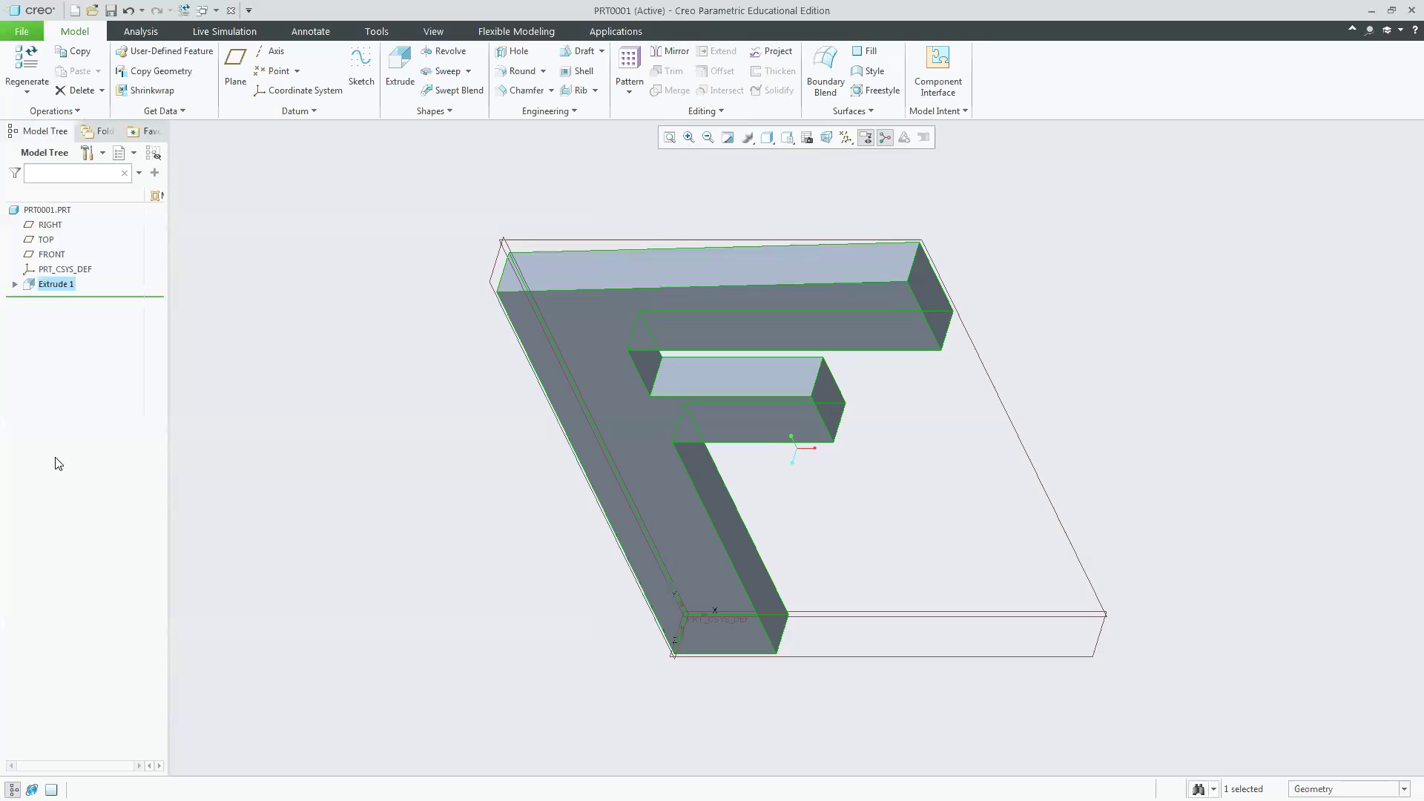
click(786, 137)
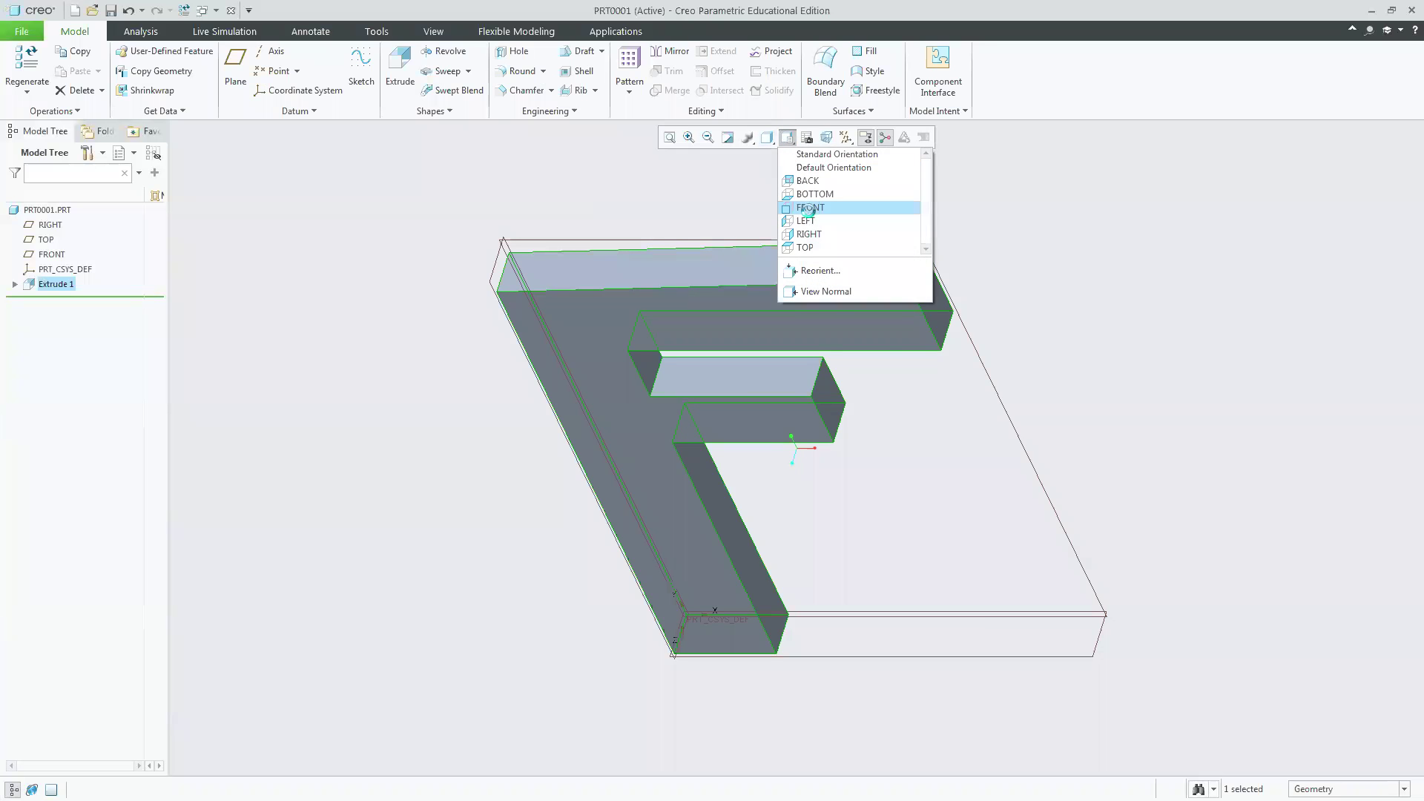
click(808, 208)
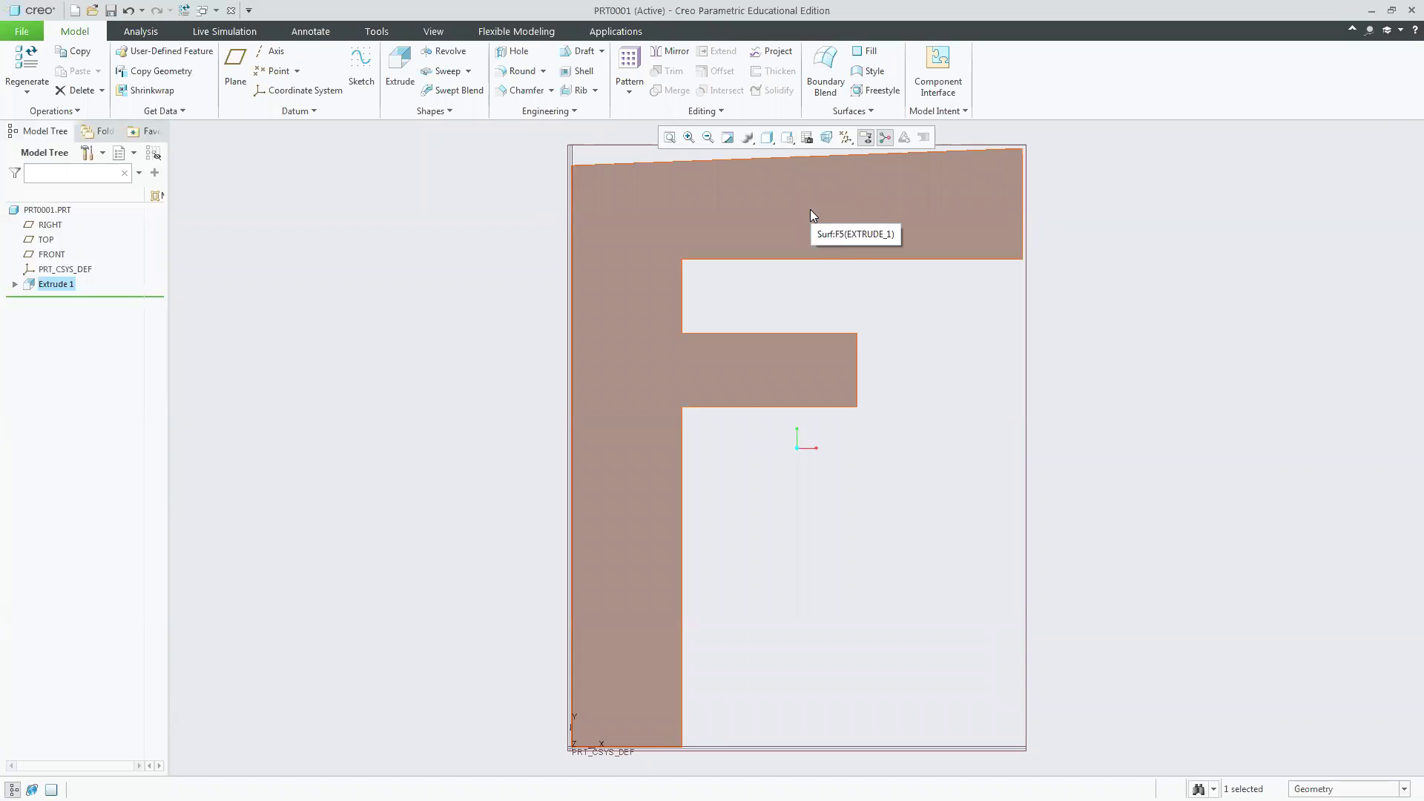
click(1185, 332)
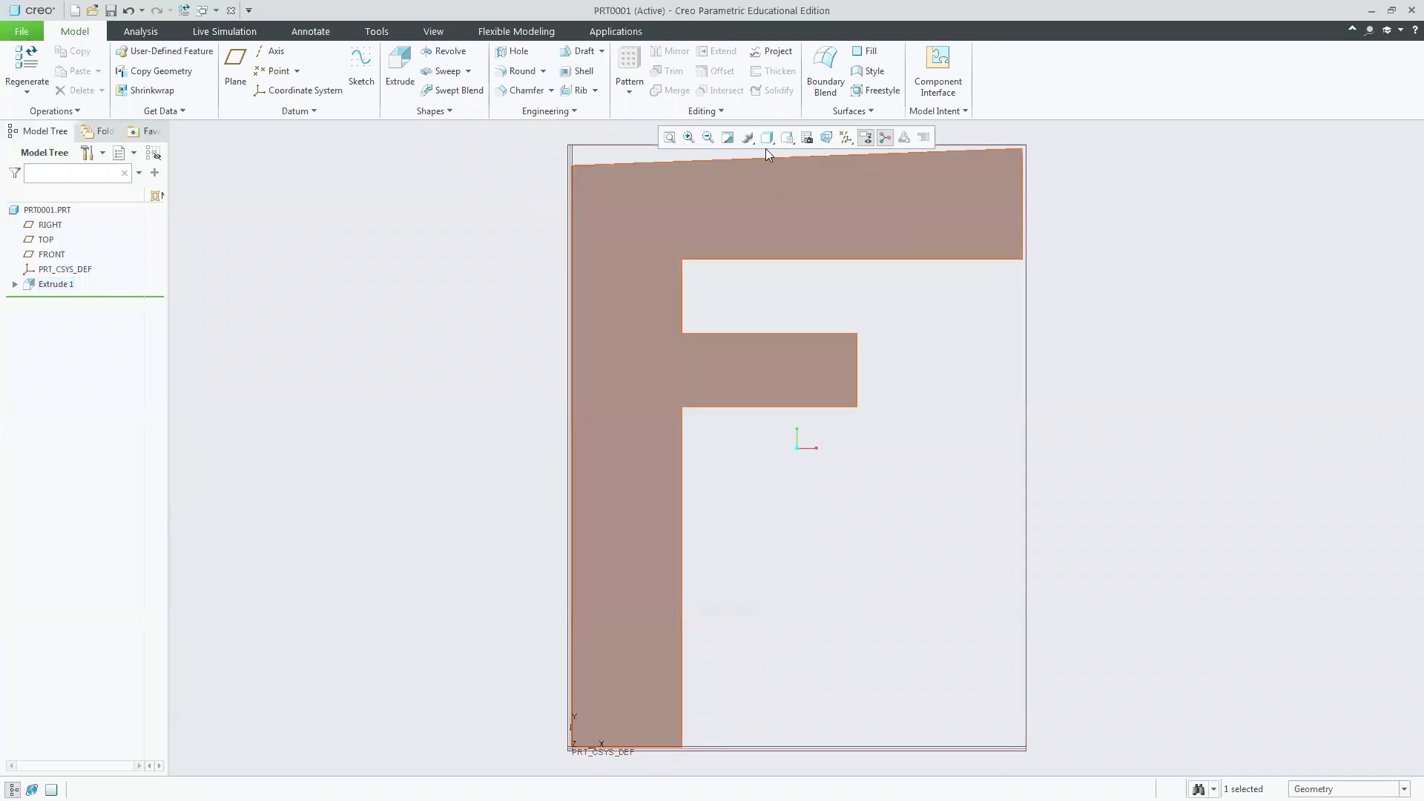
click(789, 142)
click(798, 160)
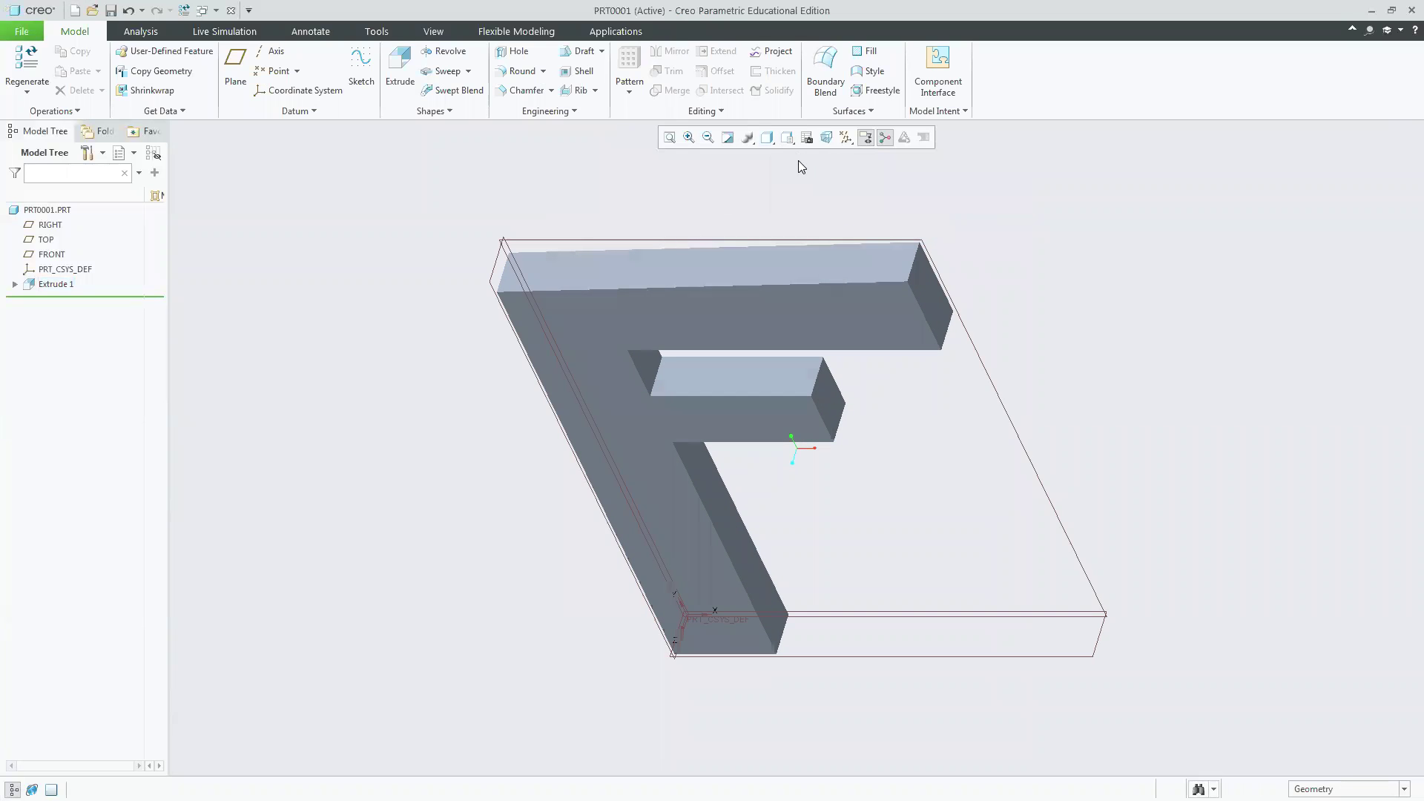
Start a second solid extrude and open its sketch placement definition.
click(401, 71)
click(142, 111)
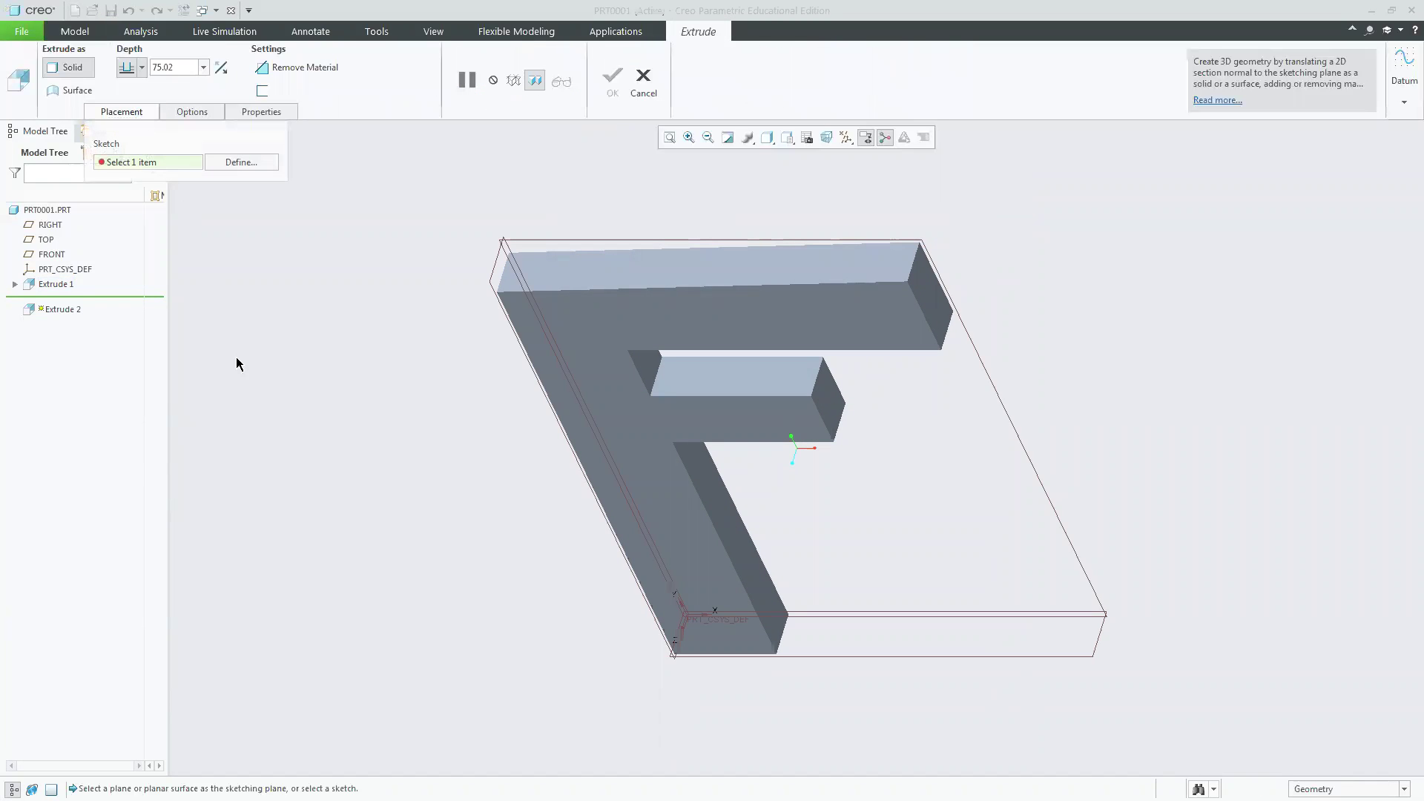
click(238, 164)
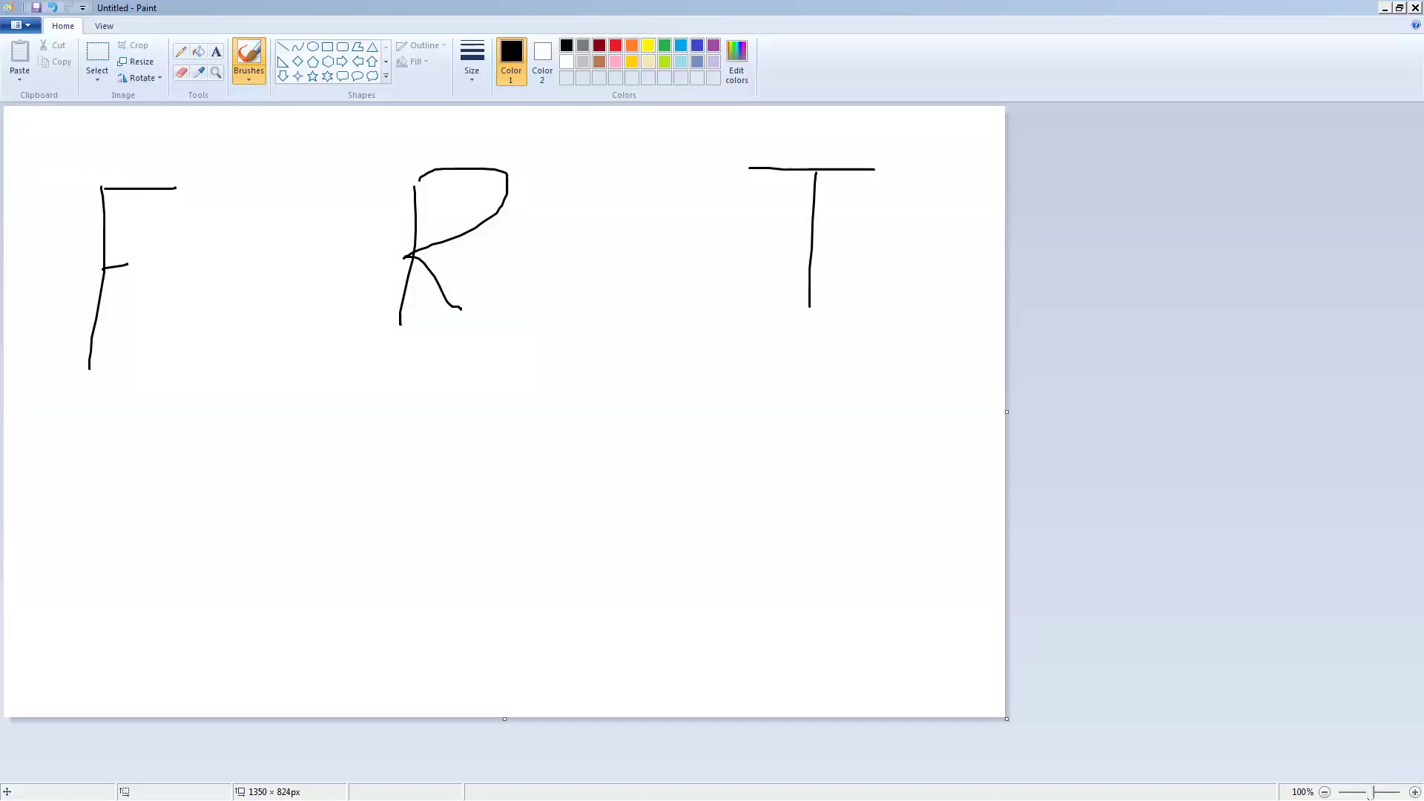
Switch to Paint and hand-draw rotated and flipped R letters below the upright R, ticking the upright one and crossing the others.
mouse_move(489, 295)
mouse_down()
mouse_move(512, 306)
mouse_move(531, 282)
mouse_up()
mouse_move(375, 450)
mouse_down()
mouse_move(548, 431)
mouse_move(443, 491)
mouse_up()
drag(540, 494, 517, 528)
drag(520, 501, 558, 532)
drag(356, 618, 580, 614)
drag(356, 615, 538, 561)
mouse_move(623, 552)
mouse_down()
mouse_move(600, 576)
mouse_move(639, 587)
mouse_up()
click(627, 605)
mouse_move(454, 627)
mouse_down()
mouse_move(482, 656)
mouse_move(490, 628)
mouse_move(540, 695)
mouse_up()
mouse_move(527, 264)
mouse_down()
mouse_move(547, 279)
mouse_move(565, 262)
mouse_up()
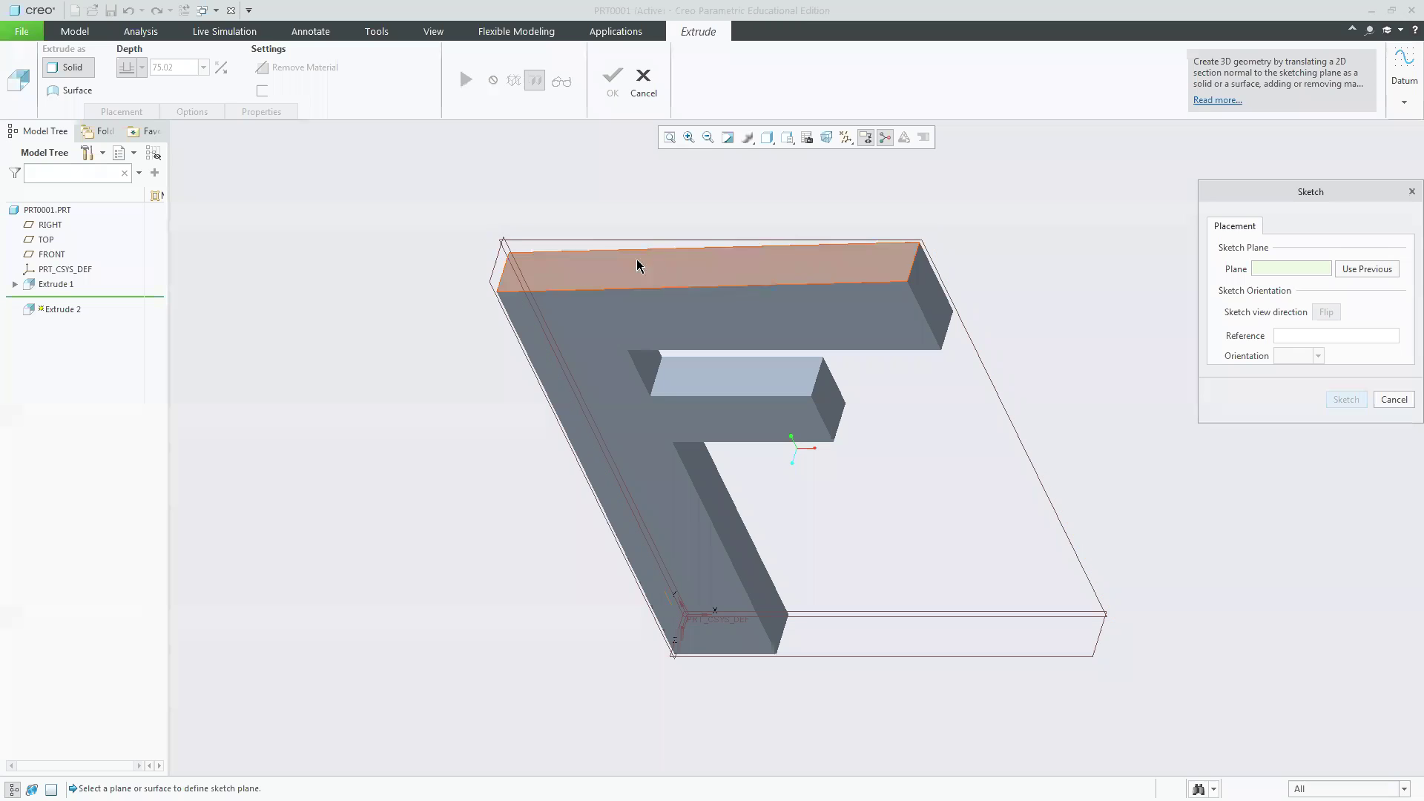
Place the extrude's sketch on the RIGHT plane with the TOP plane as reference oriented Top, and align the view to the sketch.
click(491, 271)
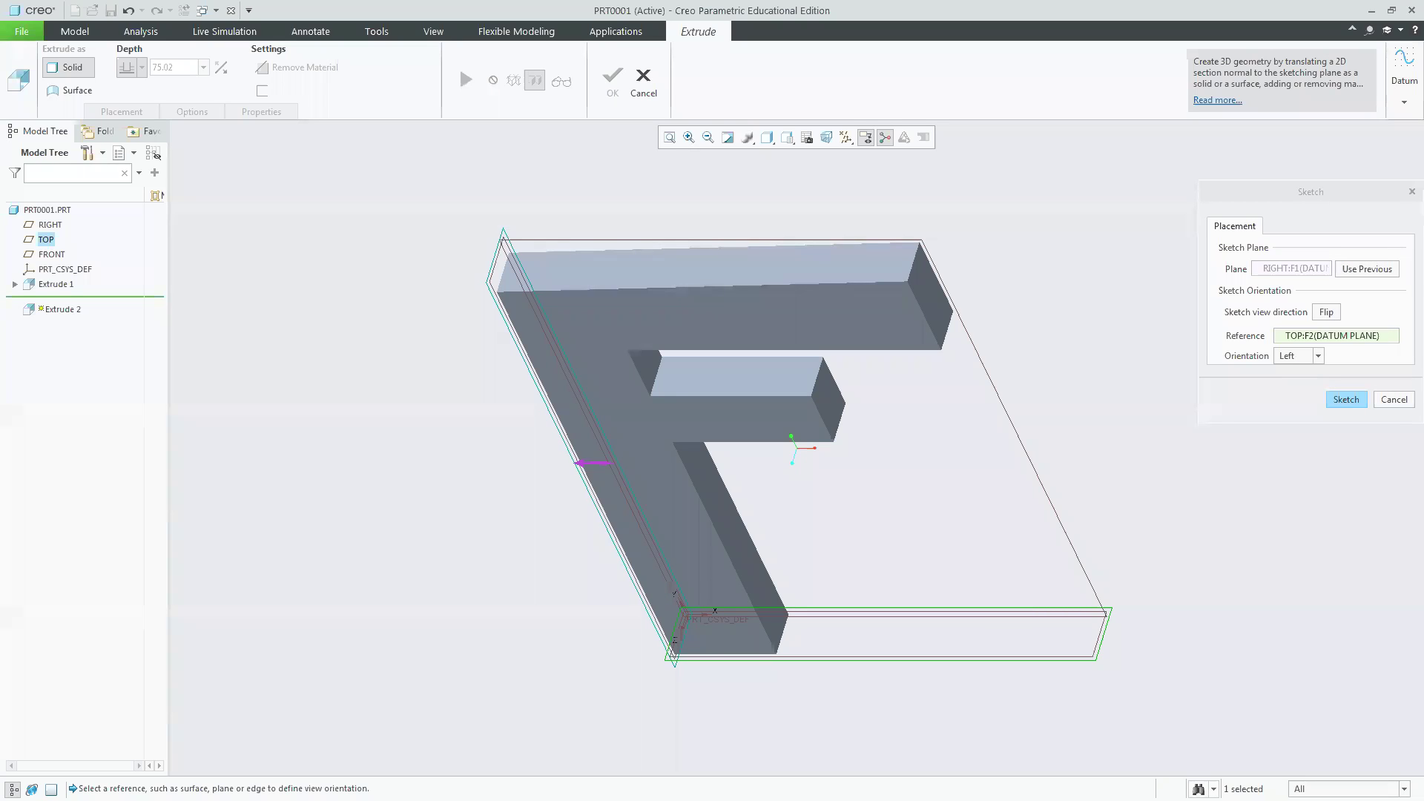
click(1316, 357)
click(1311, 370)
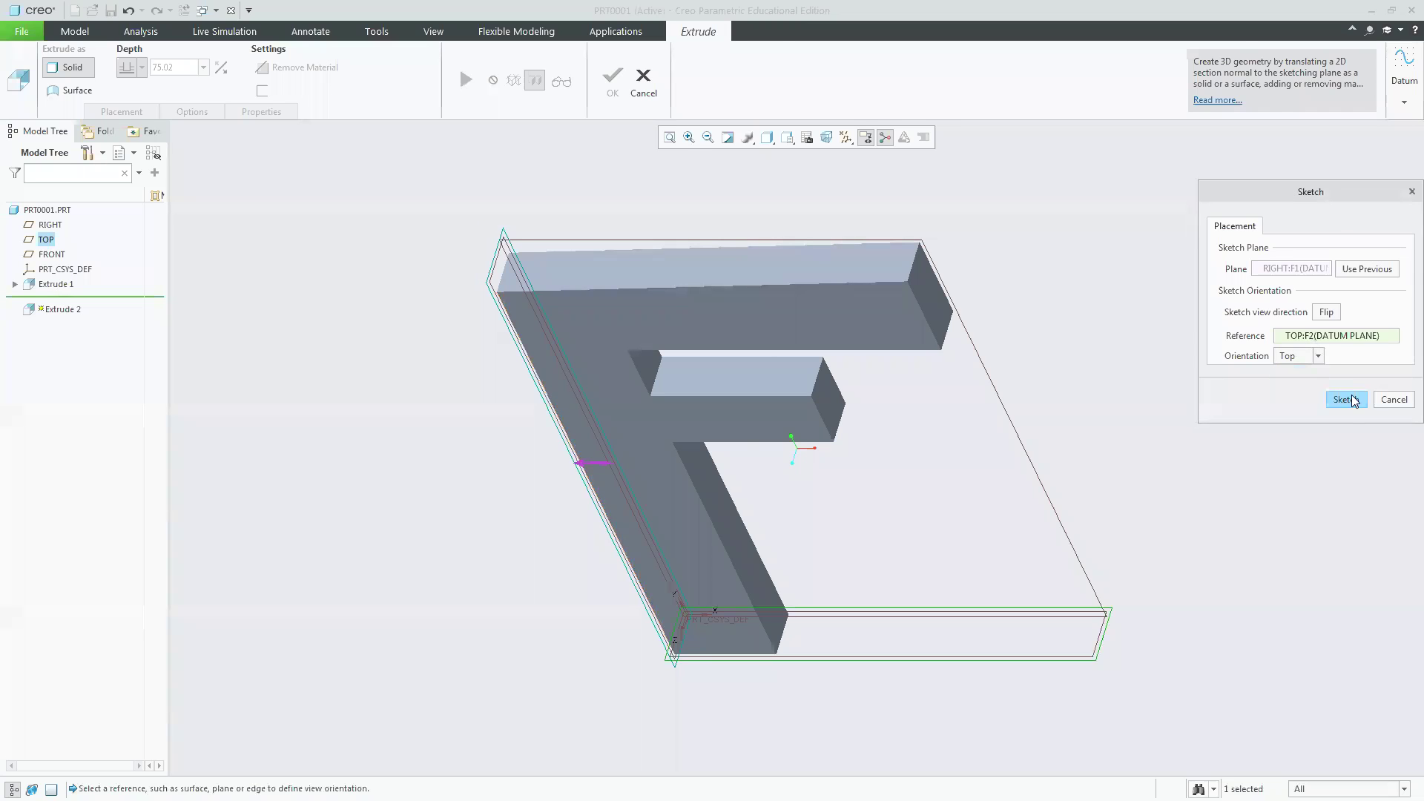
click(1348, 397)
click(828, 141)
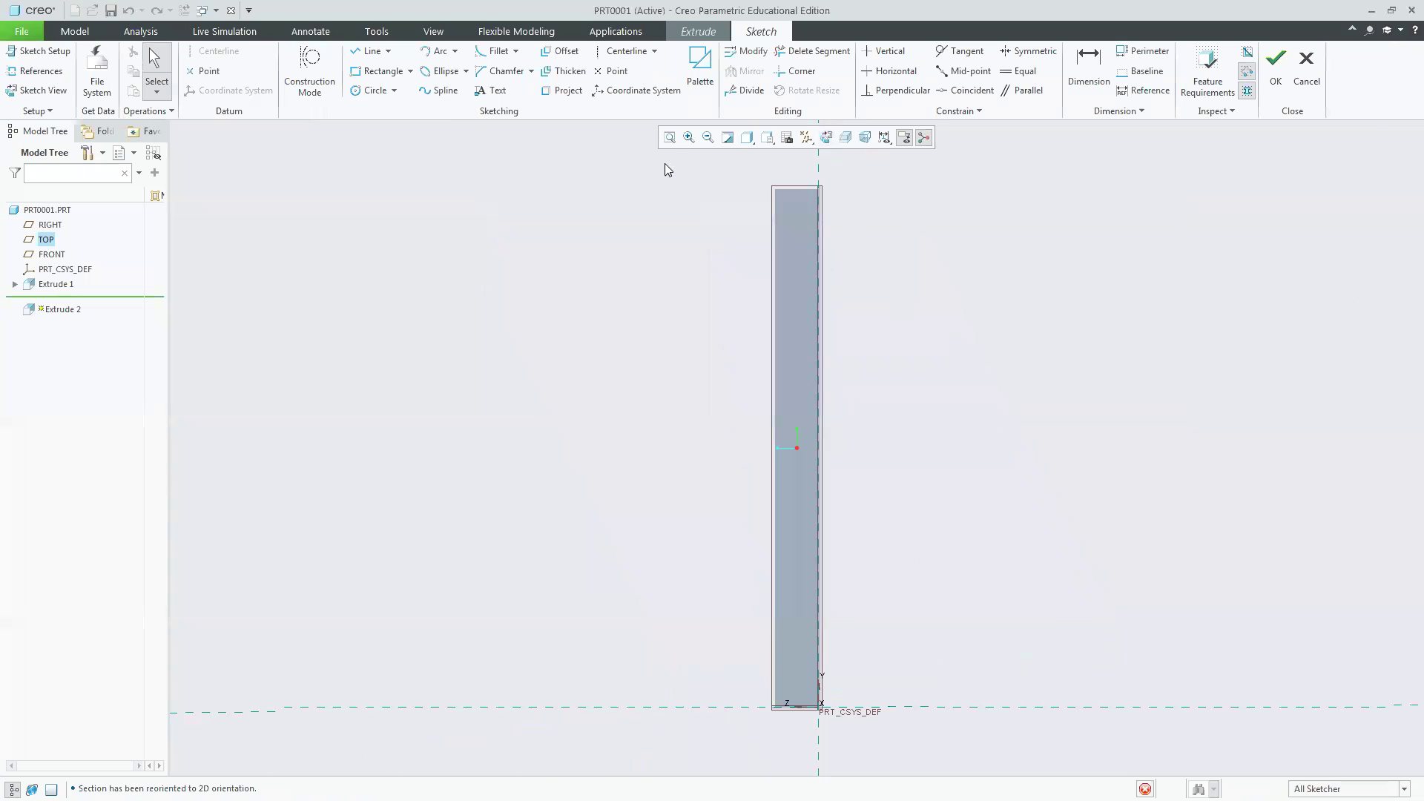
Sketch the R's straight lines about 240 tall: the stem, two parallel diagonals with a foot about 33 wide, and a horizontal top edge.
click(360, 55)
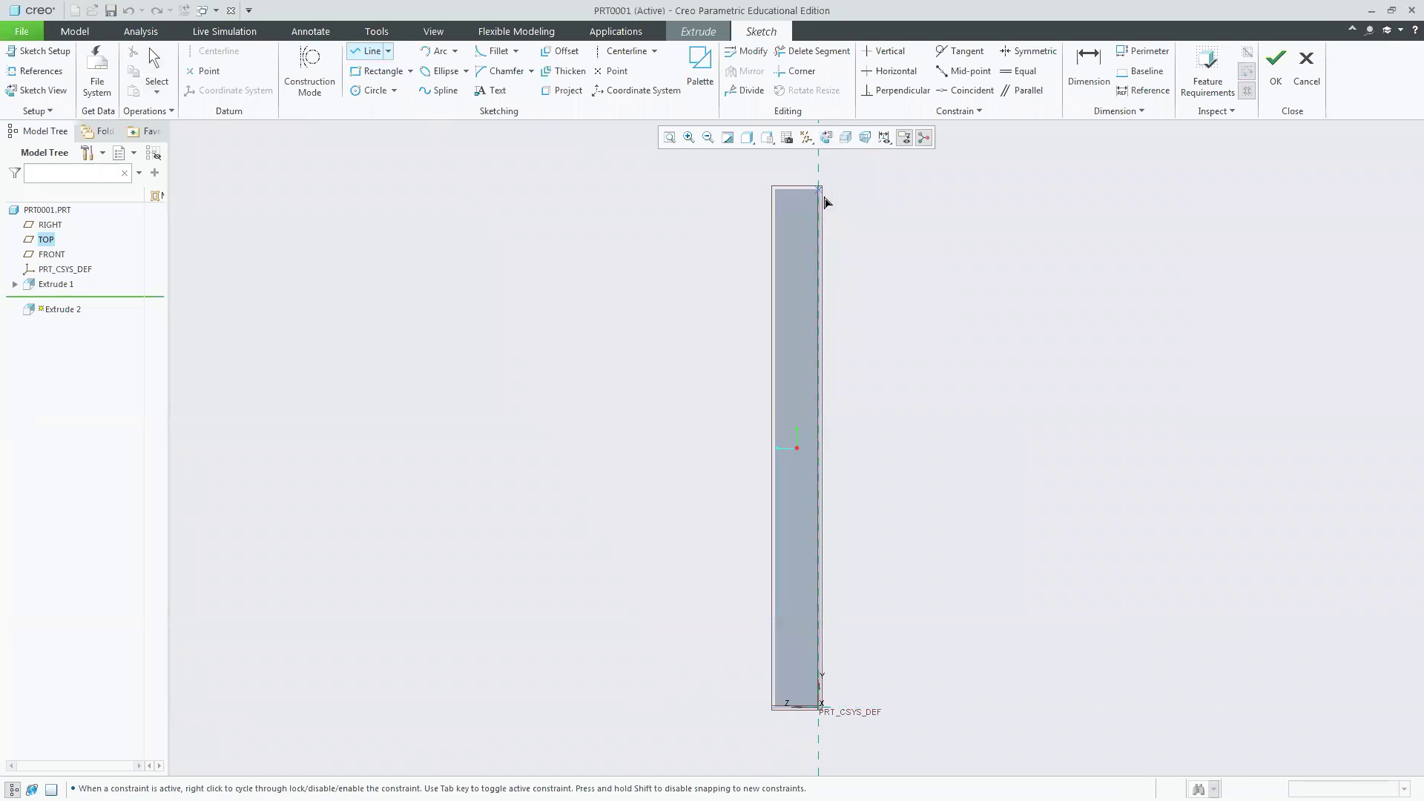
click(864, 706)
click(864, 476)
click(1044, 707)
click(1115, 707)
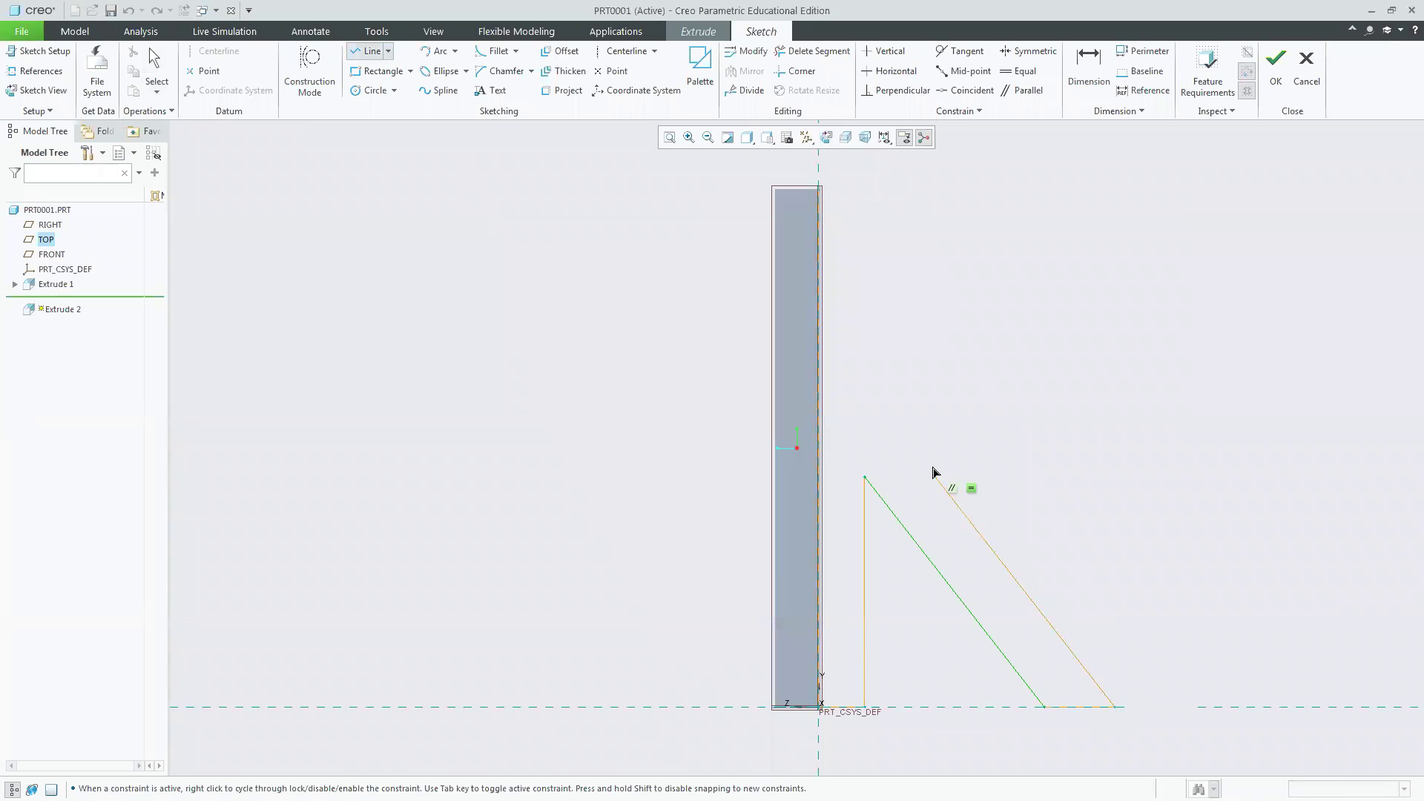
click(925, 464)
middle_click(994, 420)
click(819, 190)
click(925, 190)
middle_click(1018, 218)
Close the R with an arc of about 64 radius between top edge and leg, and draw a circle about 22 in diameter inside.
click(437, 50)
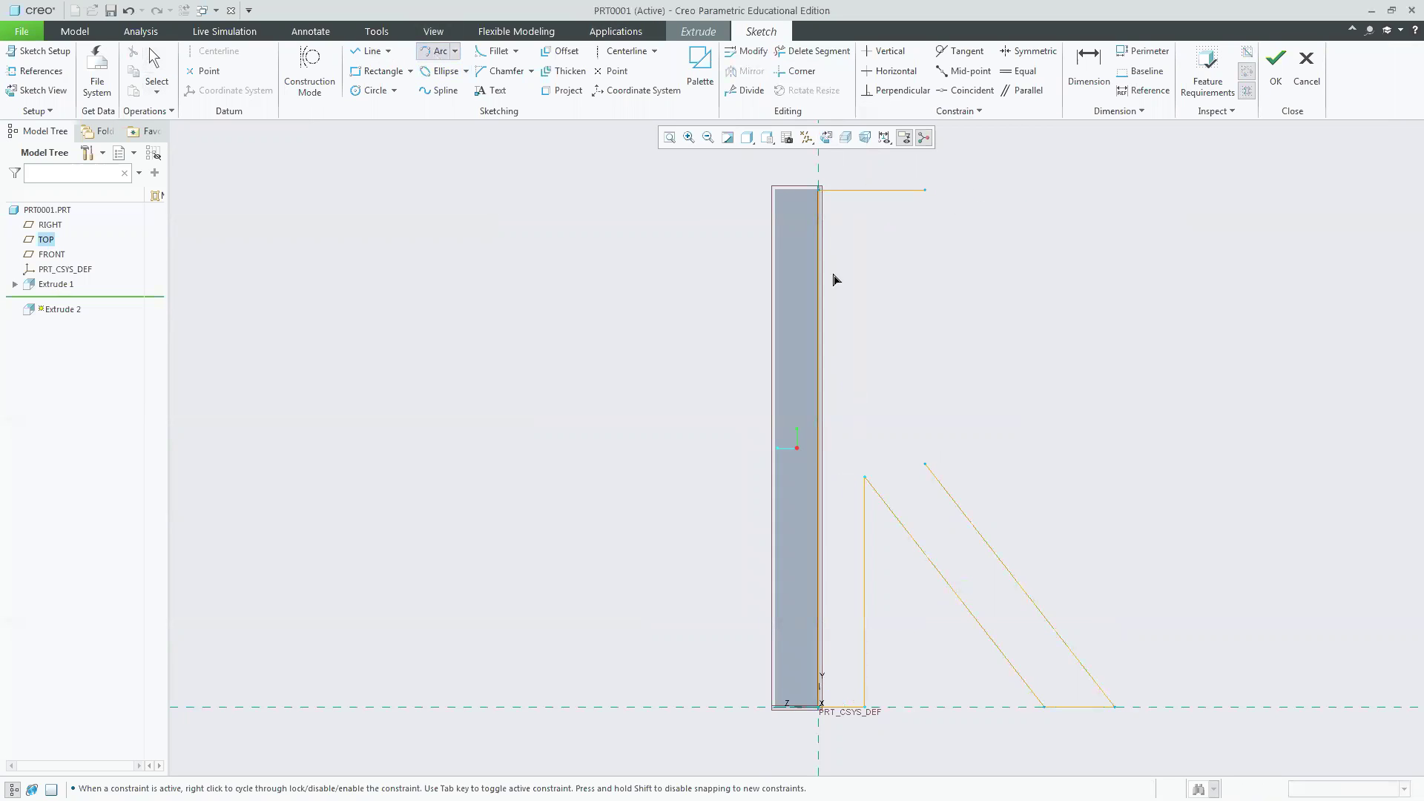
click(925, 190)
click(925, 465)
click(1015, 419)
click(371, 90)
click(907, 327)
click(924, 346)
middle_click(927, 350)
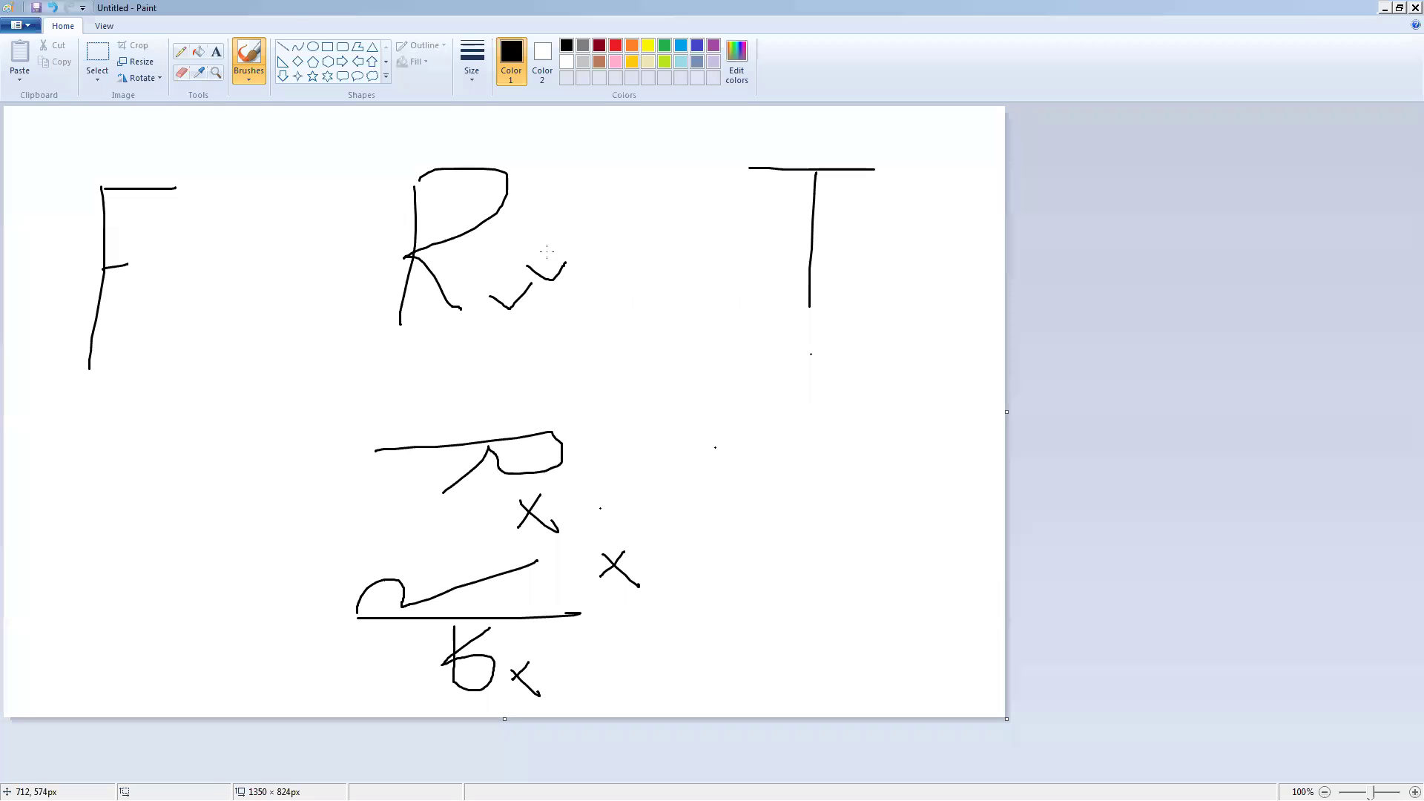
Switch to Paint and add another tick and an upward arrow beside the upright R.
drag(546, 252, 585, 223)
mouse_move(308, 312)
mouse_down()
mouse_move(316, 264)
mouse_move(327, 287)
mouse_up()
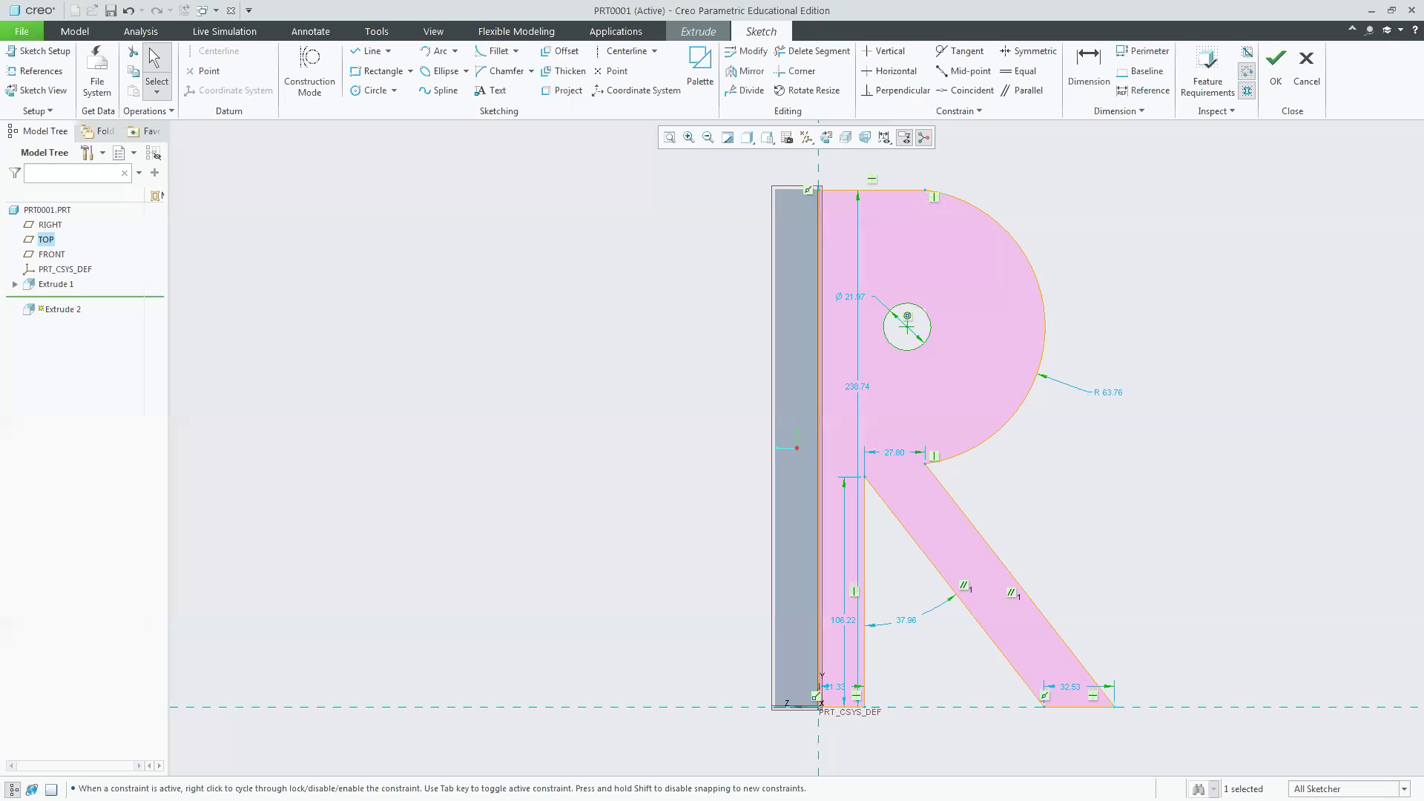
Return to Creo, finish the R sketch and extrude it as a solid to a depth of 20.
click(1276, 68)
text(20)
key(Return)
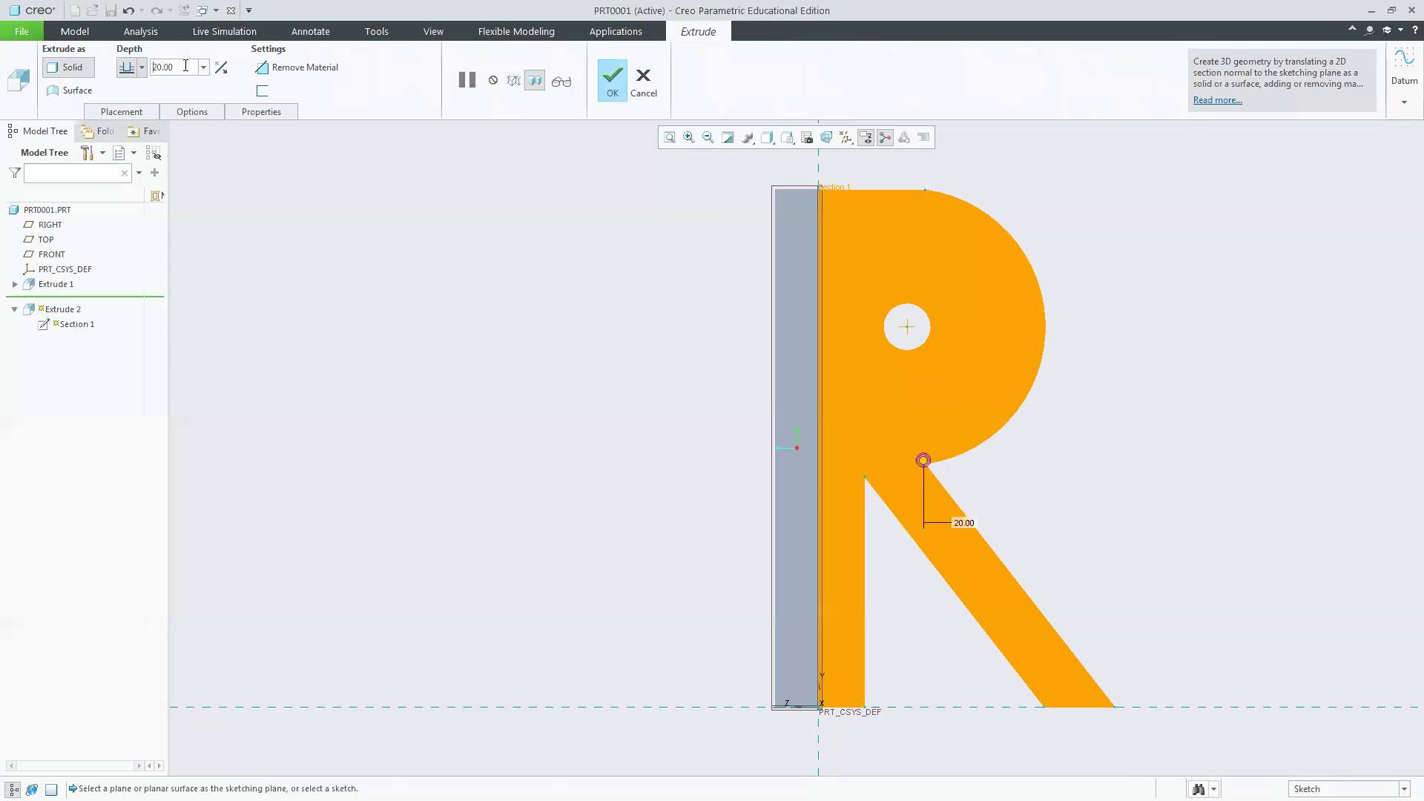
click(610, 82)
Check the combined F and R model in Standard Orientation and in the RIGHT view.
click(787, 138)
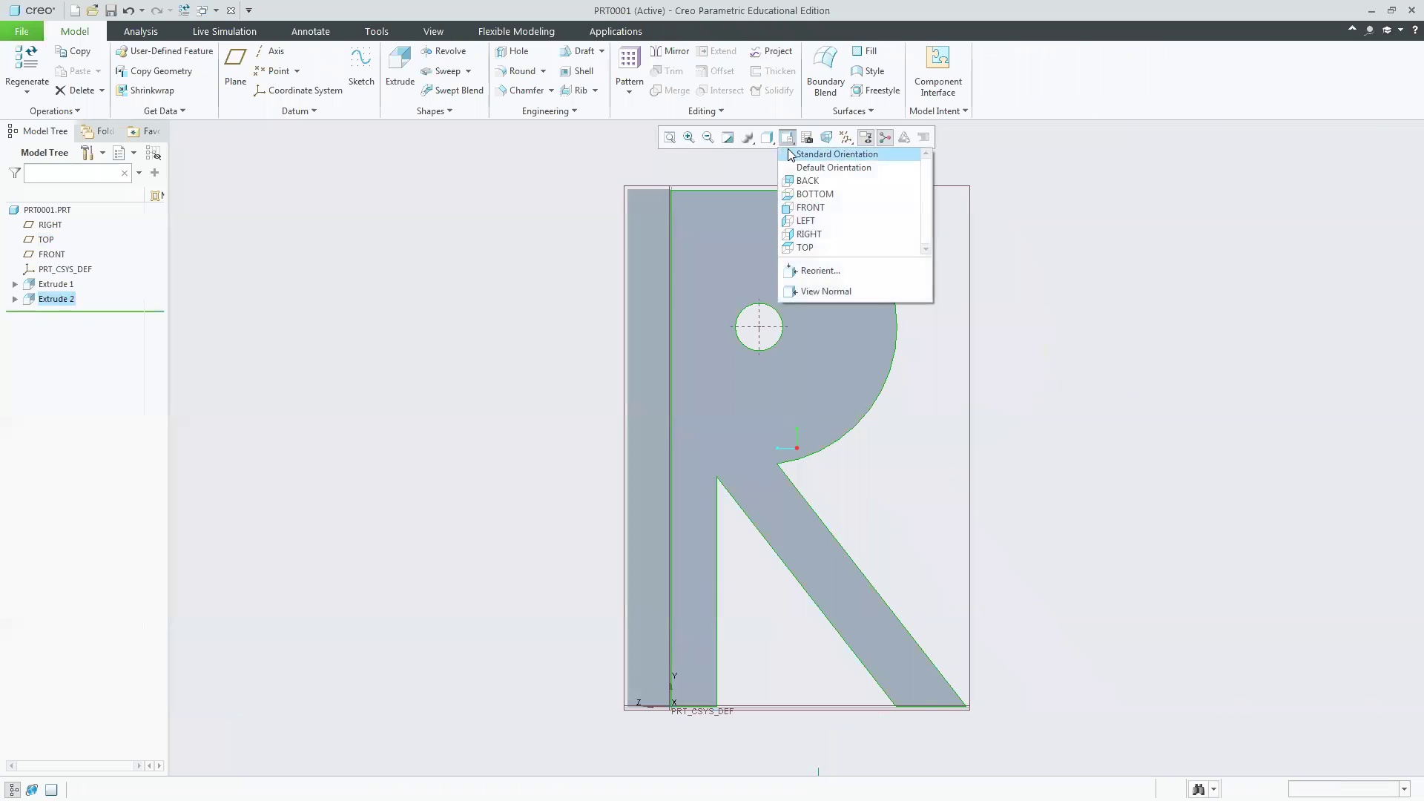
click(823, 154)
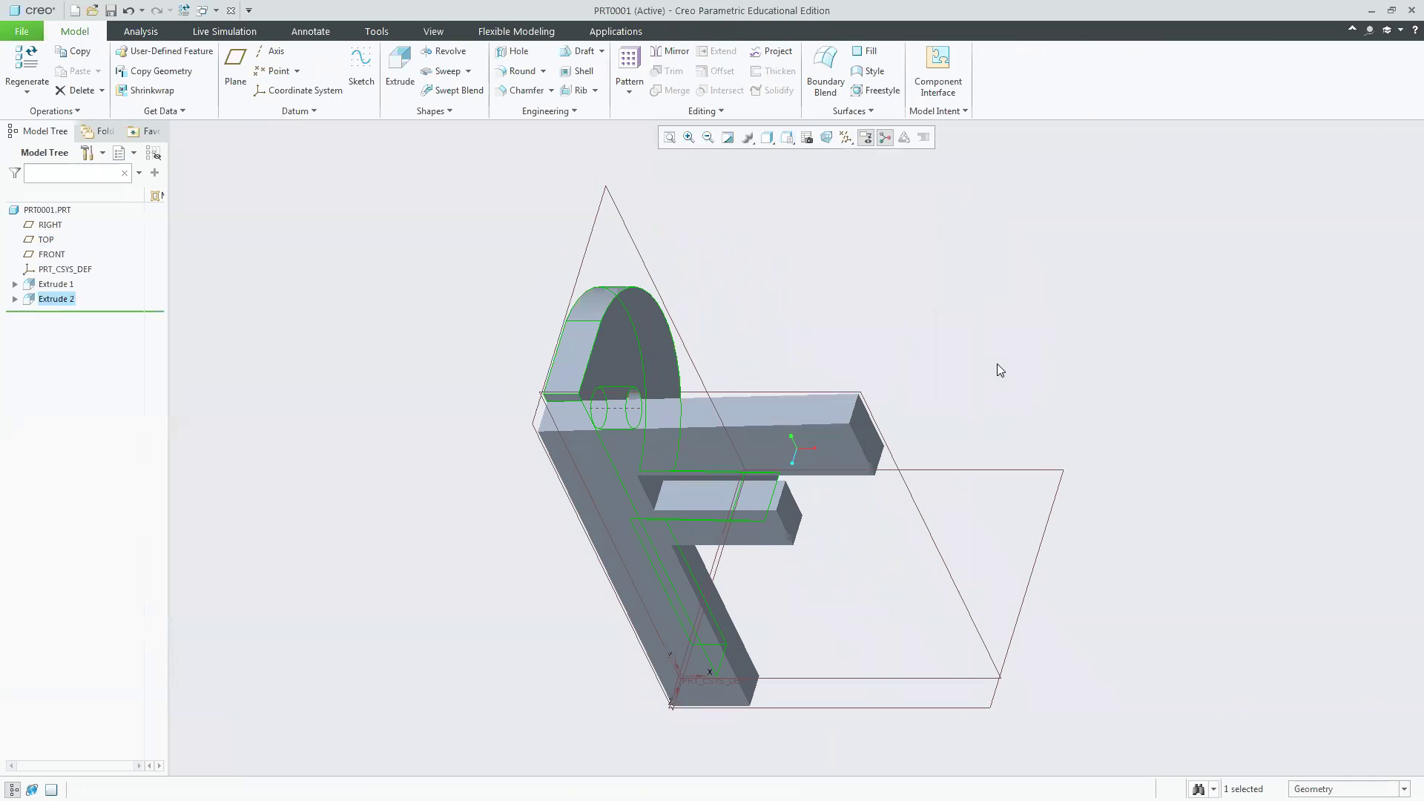
click(795, 140)
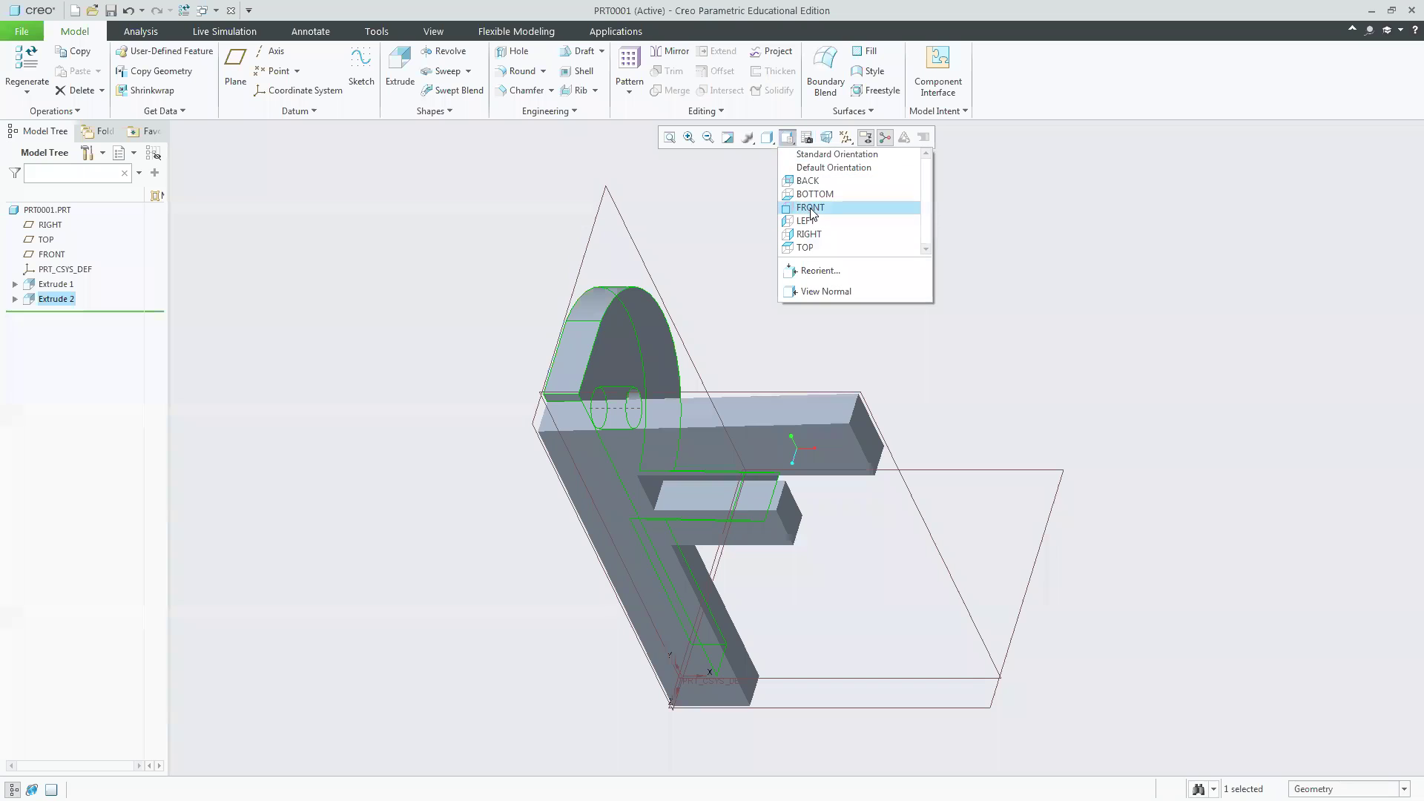
click(810, 233)
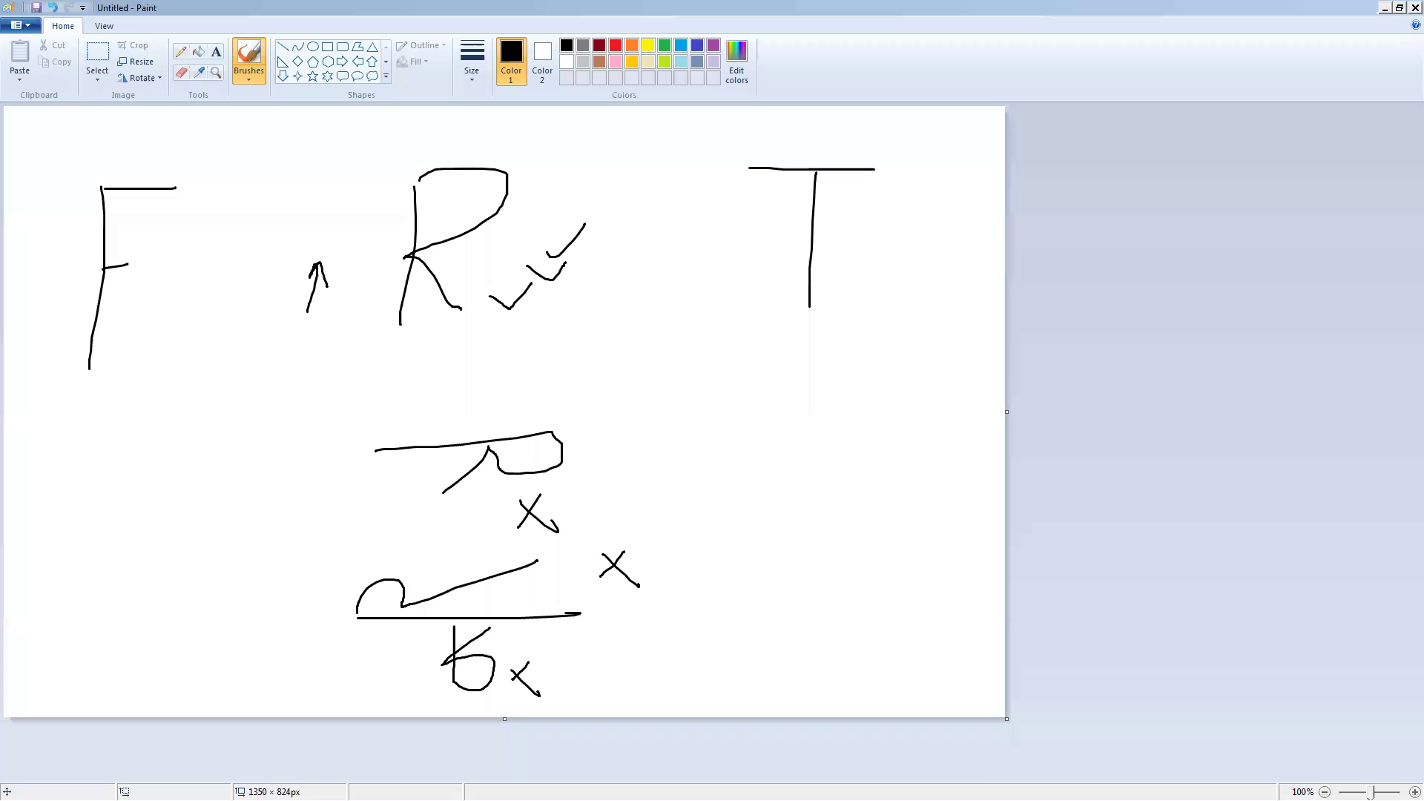
Add one more tick below the upright R in Paint, glance at the tutorial sheet PDF, and return to Creo.
drag(534, 307, 574, 290)
key(alt+Tab)
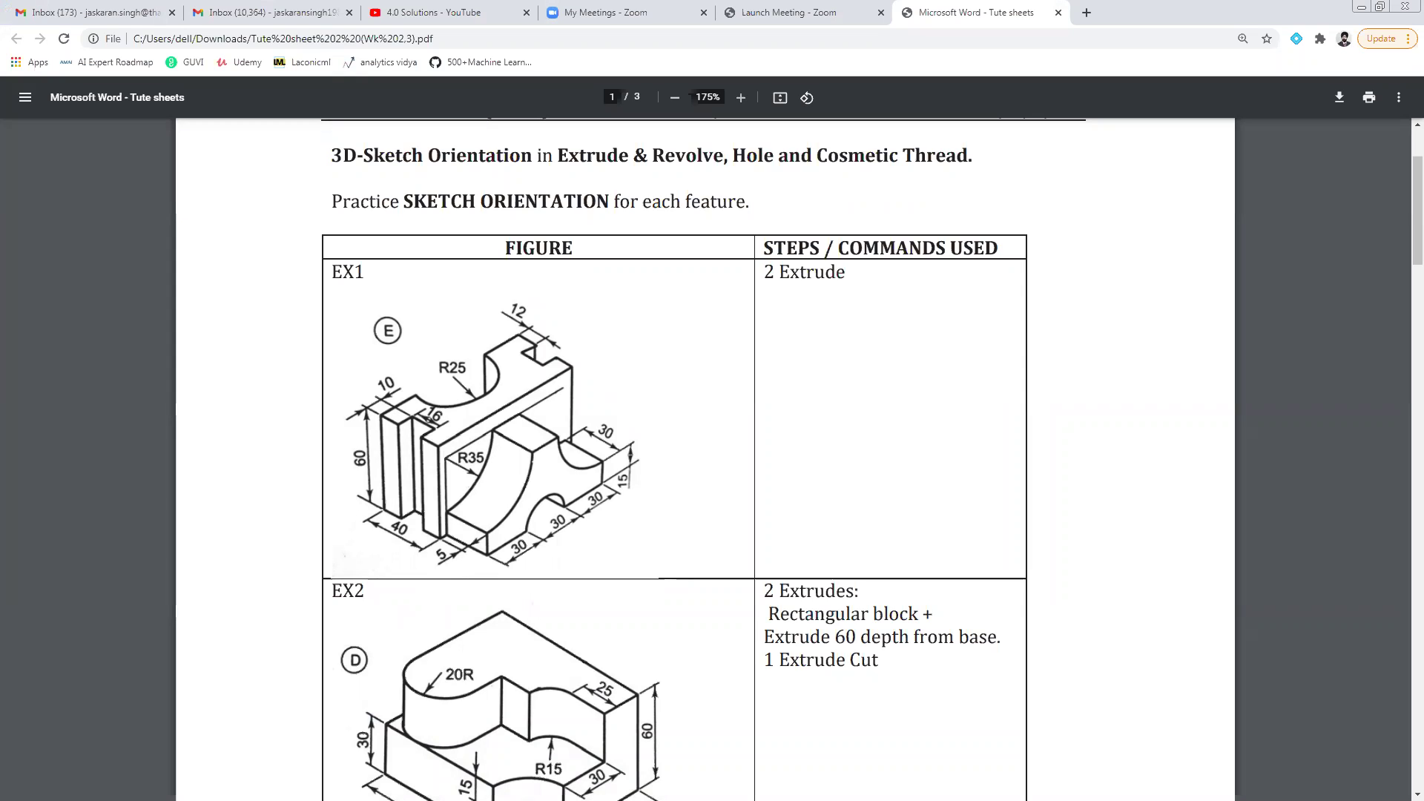
key(alt+Tab)
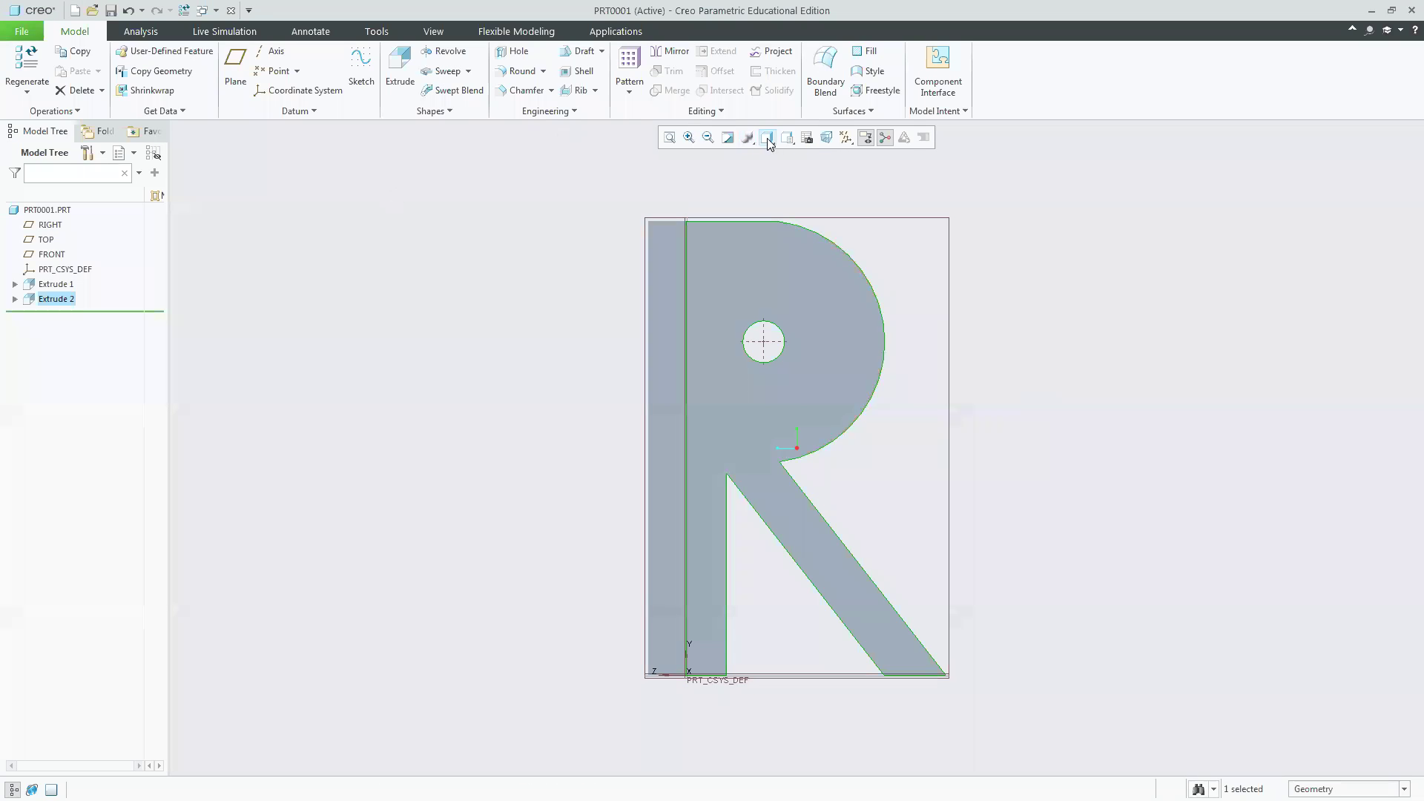
Start a solid extrude with its sketch on the TOP plane, using the RIGHT plane as reference with Right orientation.
click(787, 138)
click(815, 154)
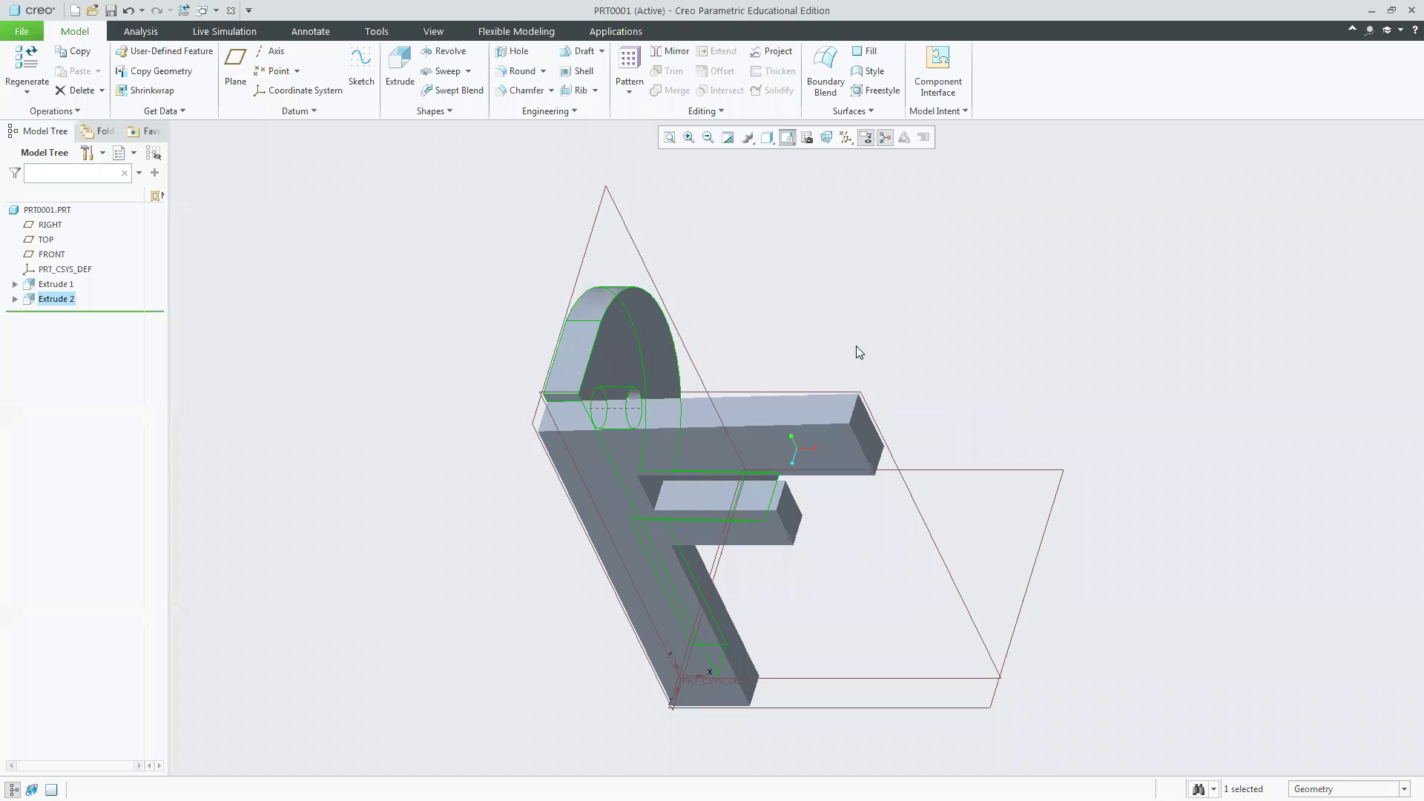
click(252, 306)
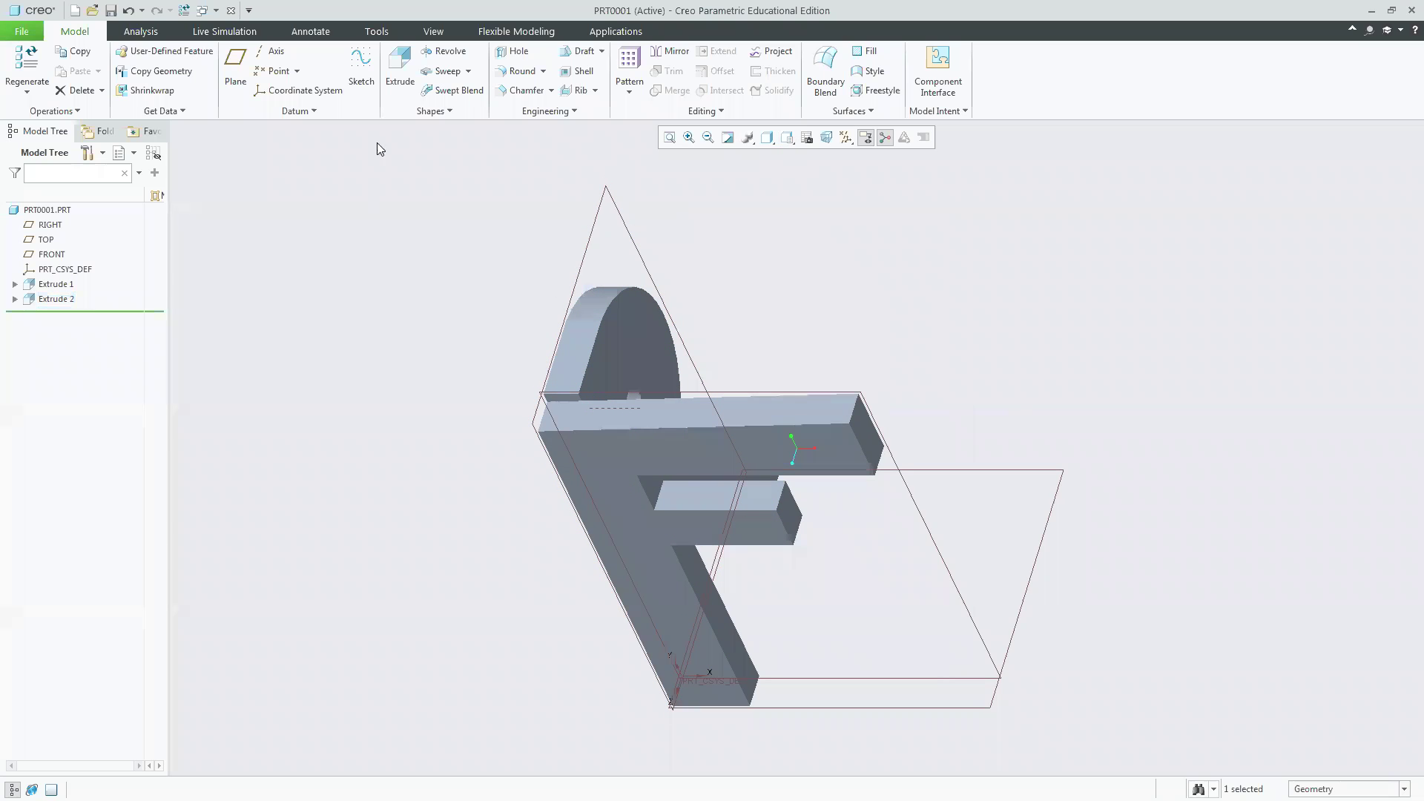
click(393, 69)
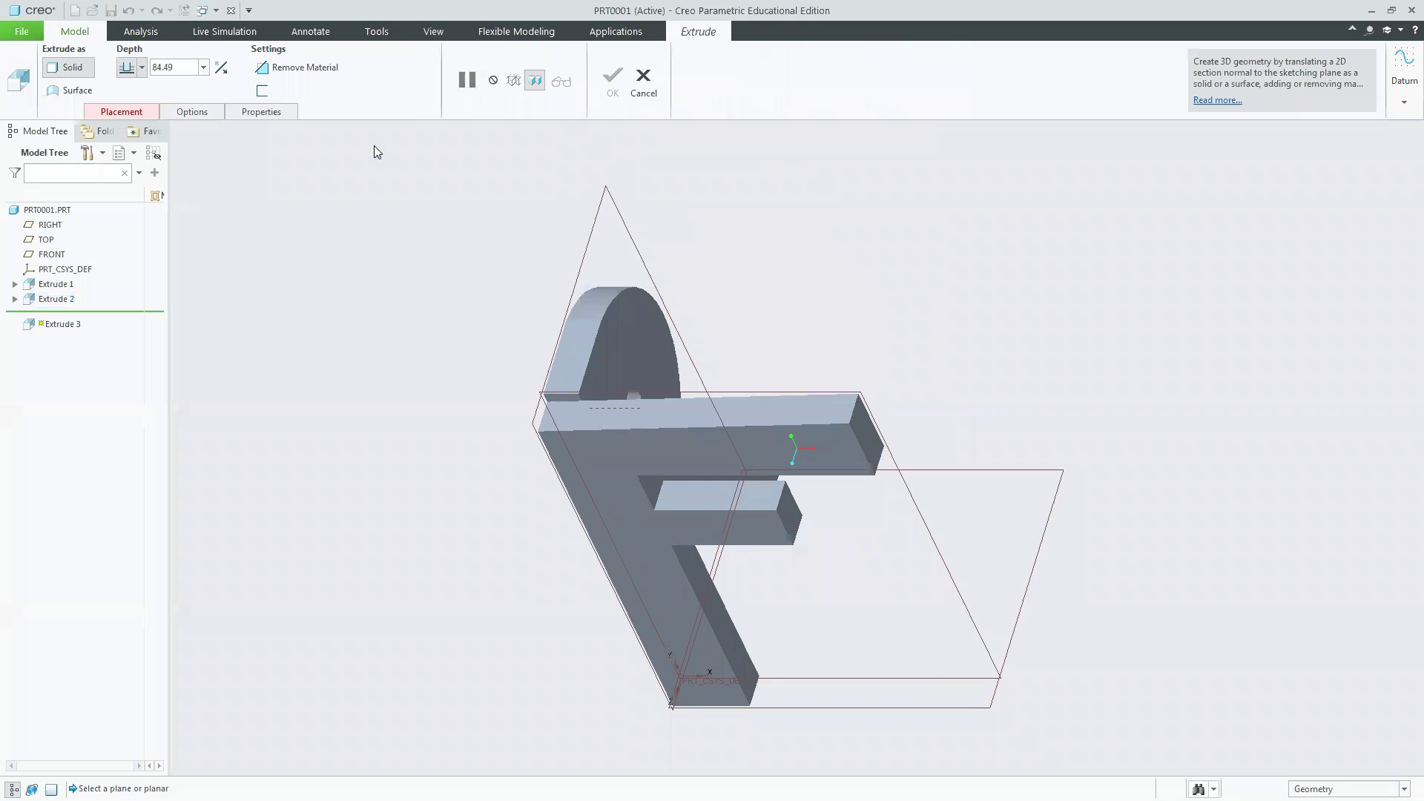
click(122, 111)
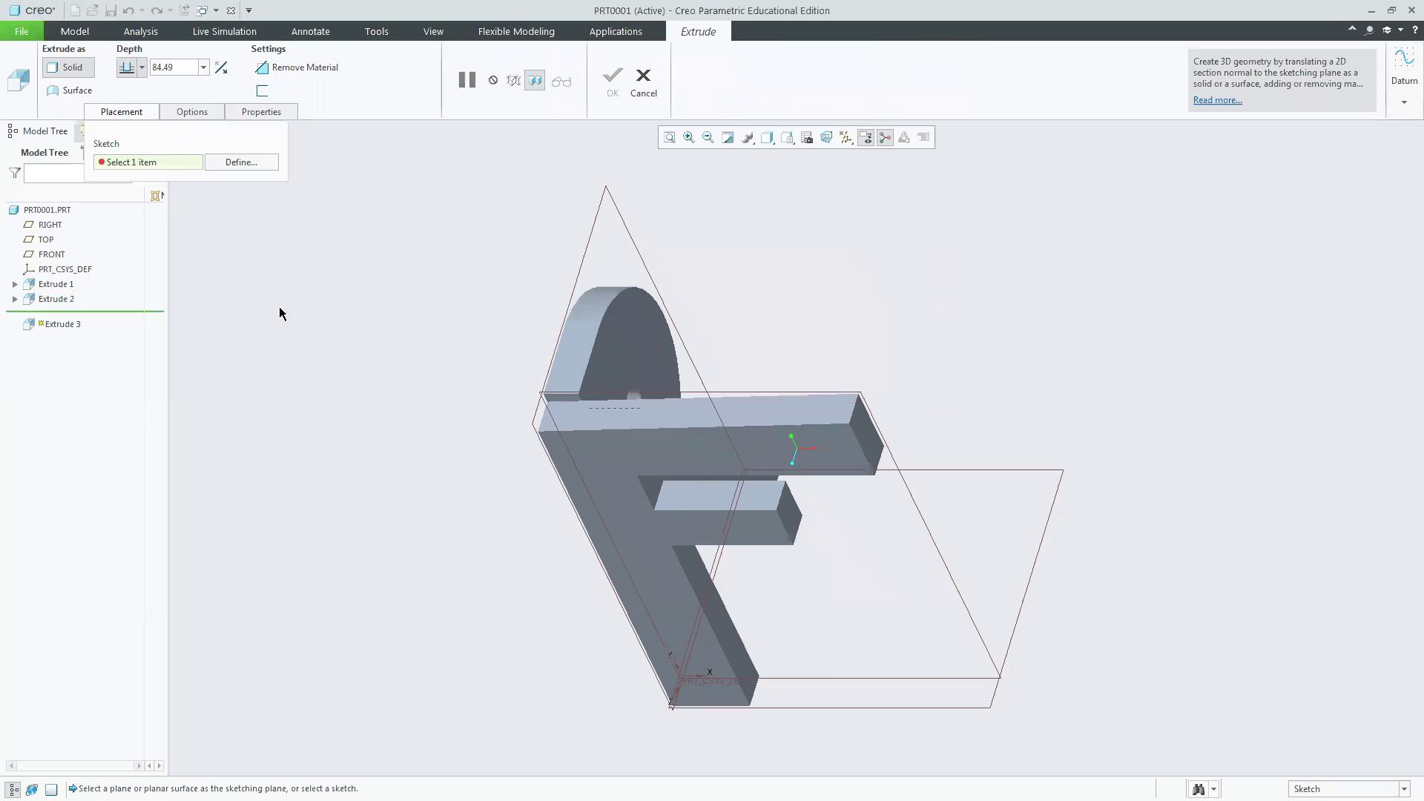
click(259, 158)
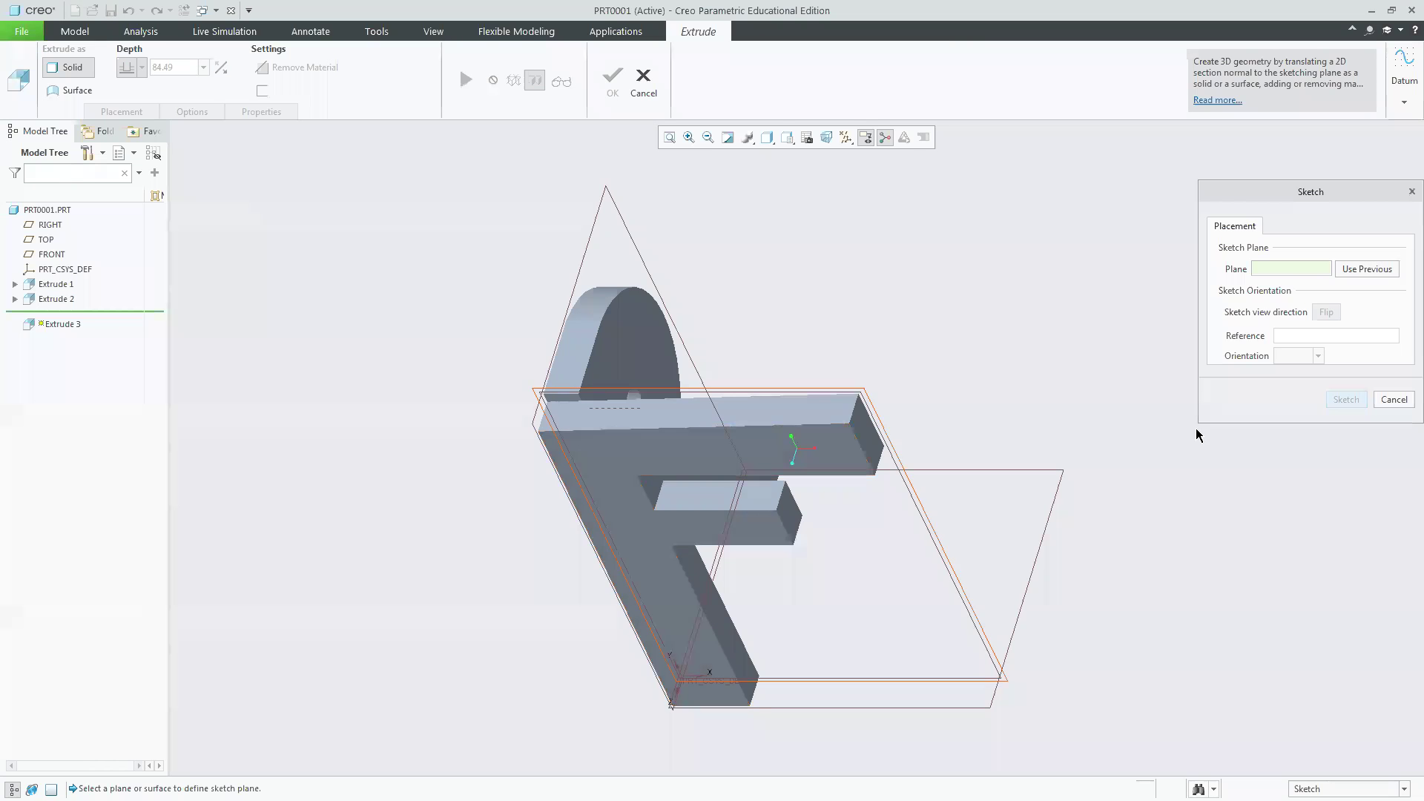
click(1058, 499)
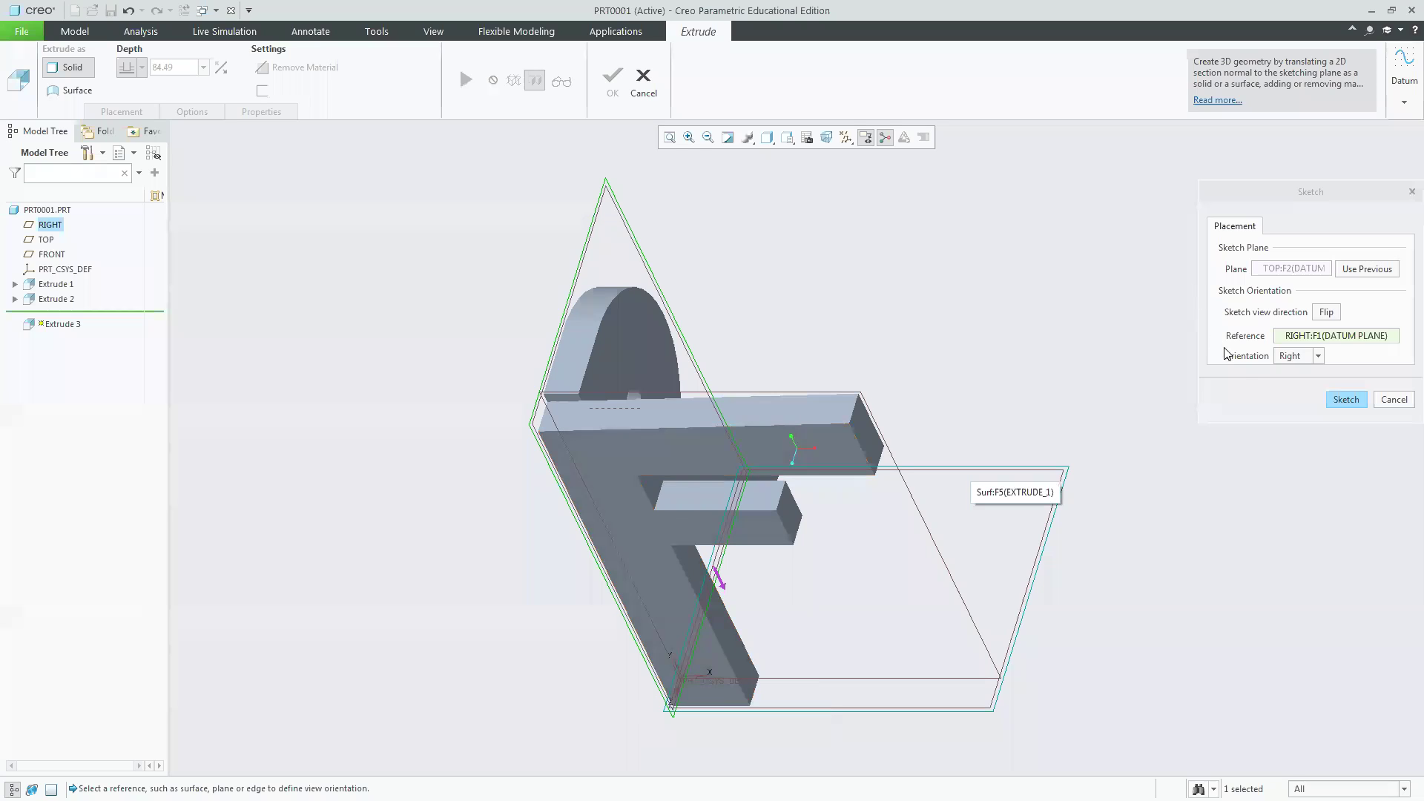
click(1296, 356)
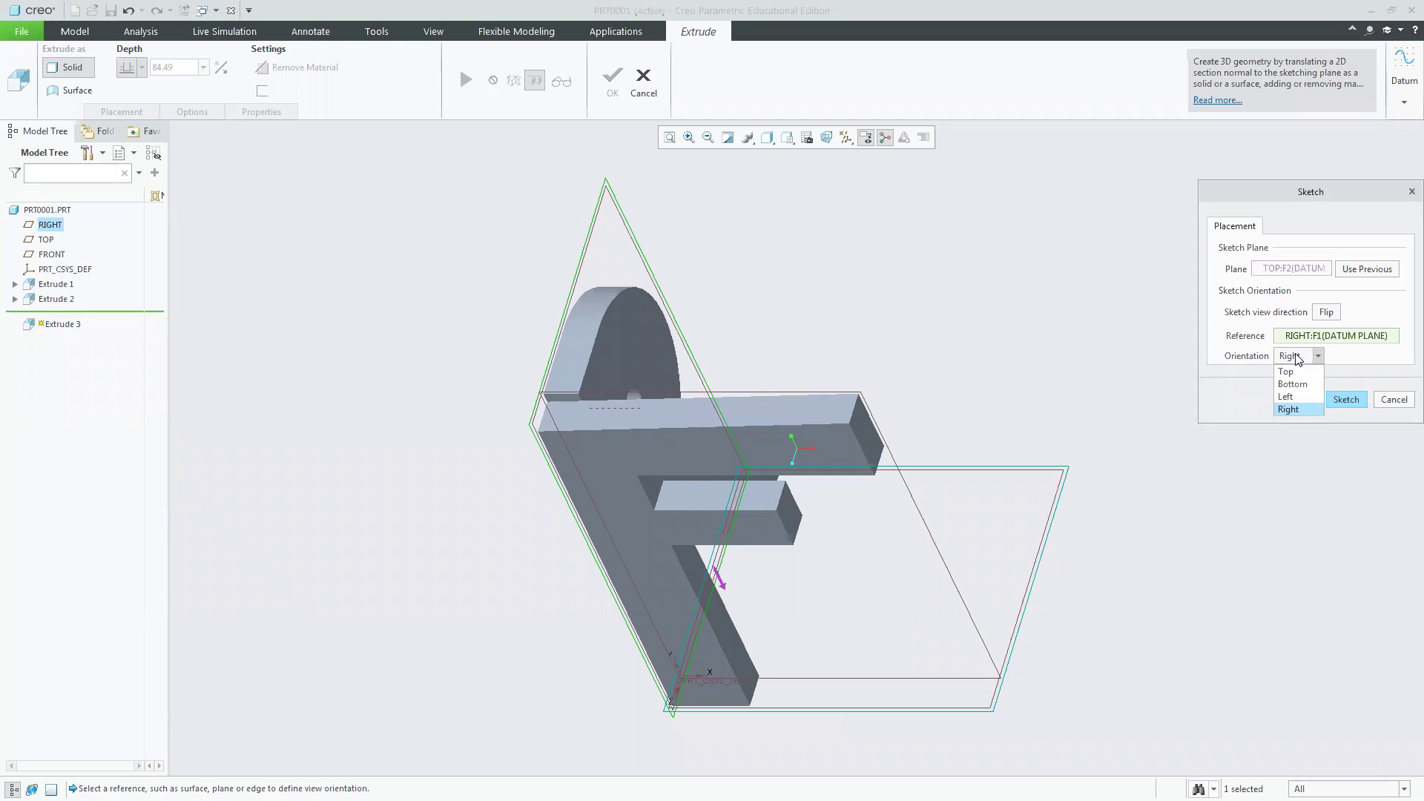
click(1296, 358)
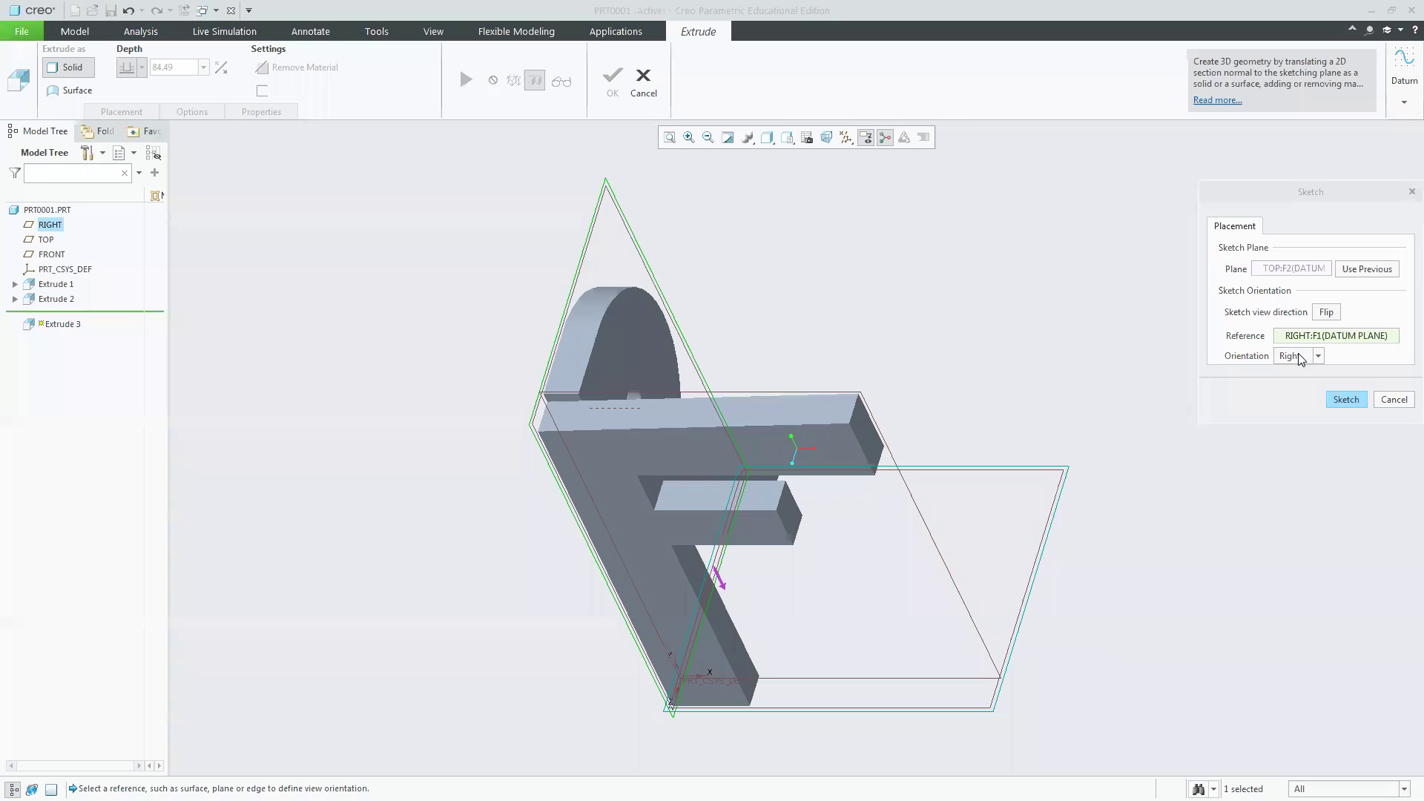
click(1355, 401)
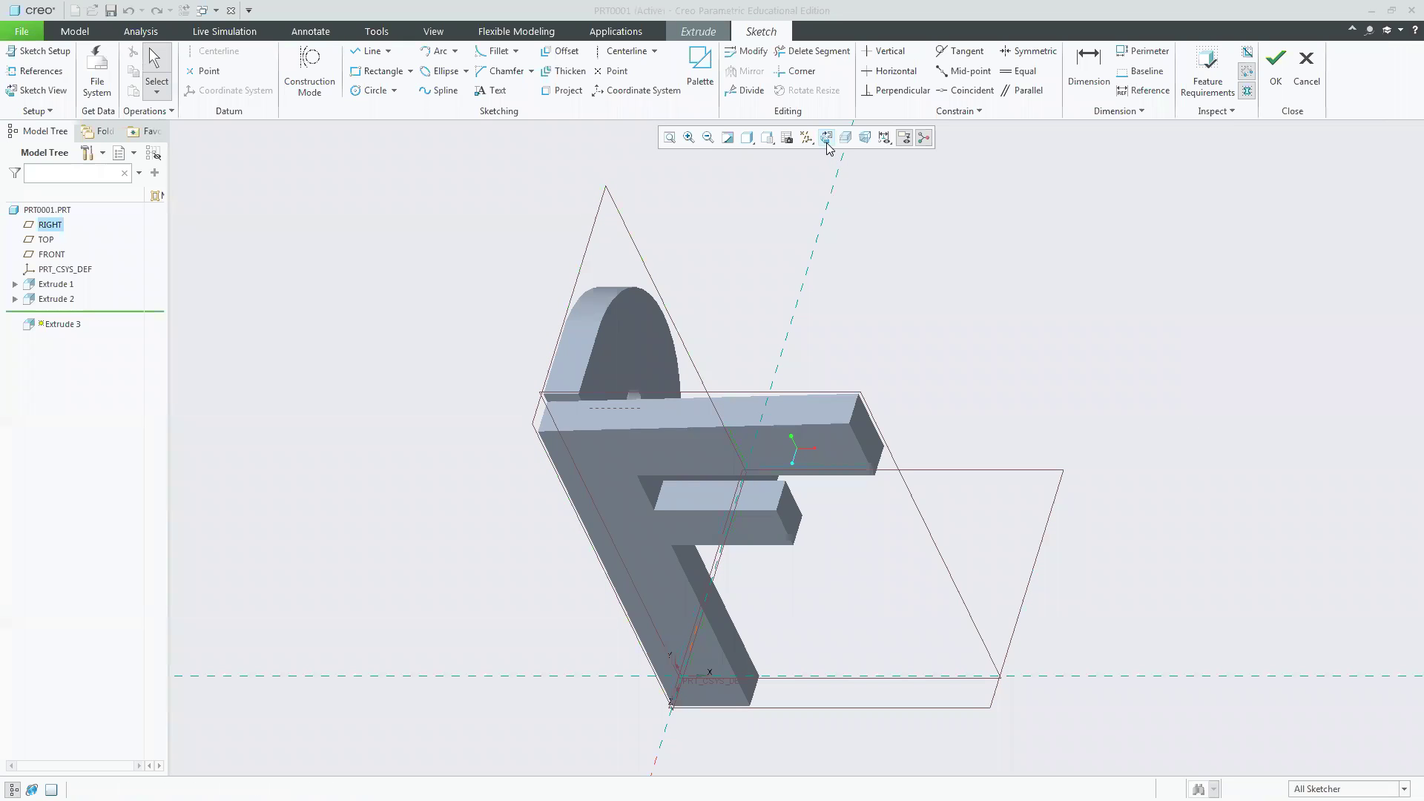
click(826, 142)
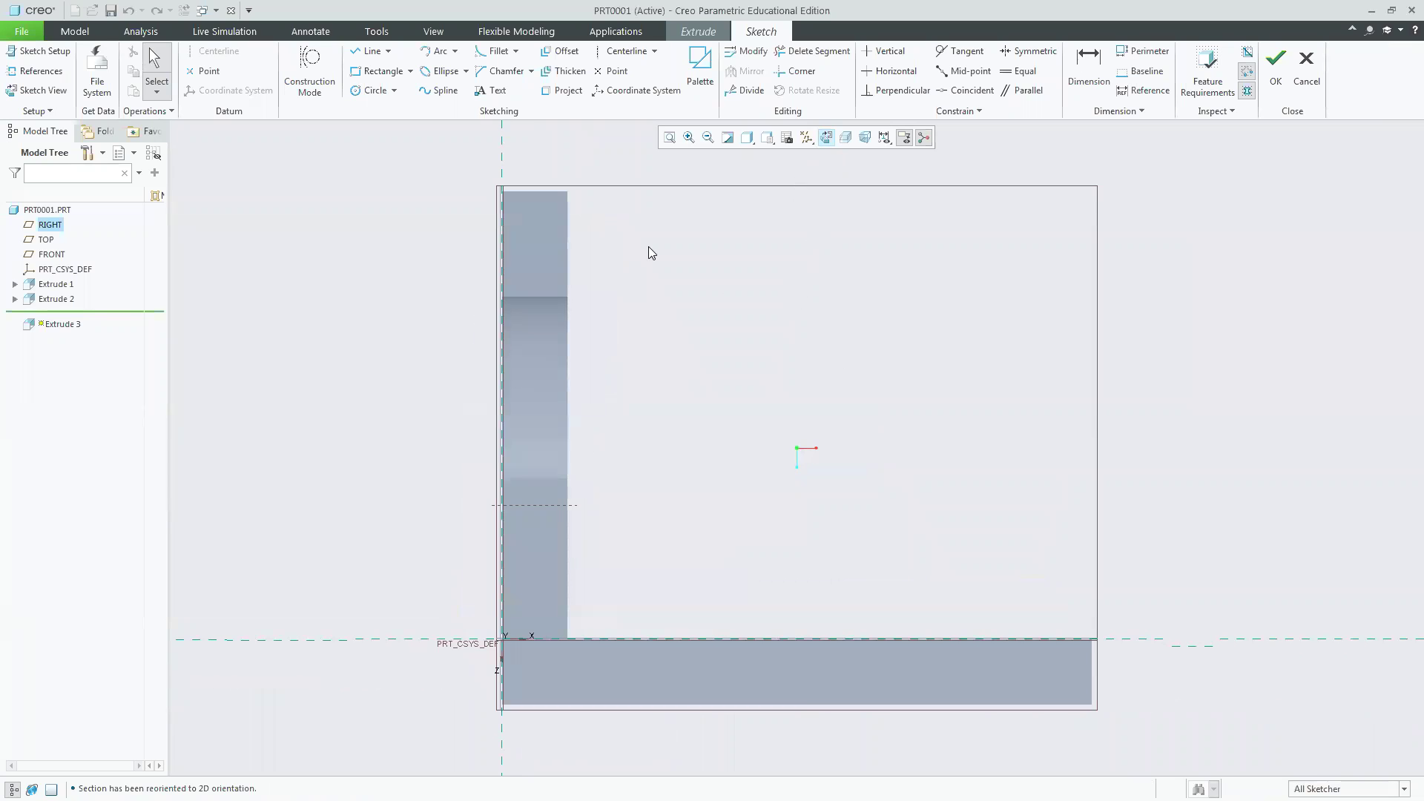
Try to sketch the T outline on the TOP plane as an extrude section, and cancel the extrude.
click(370, 51)
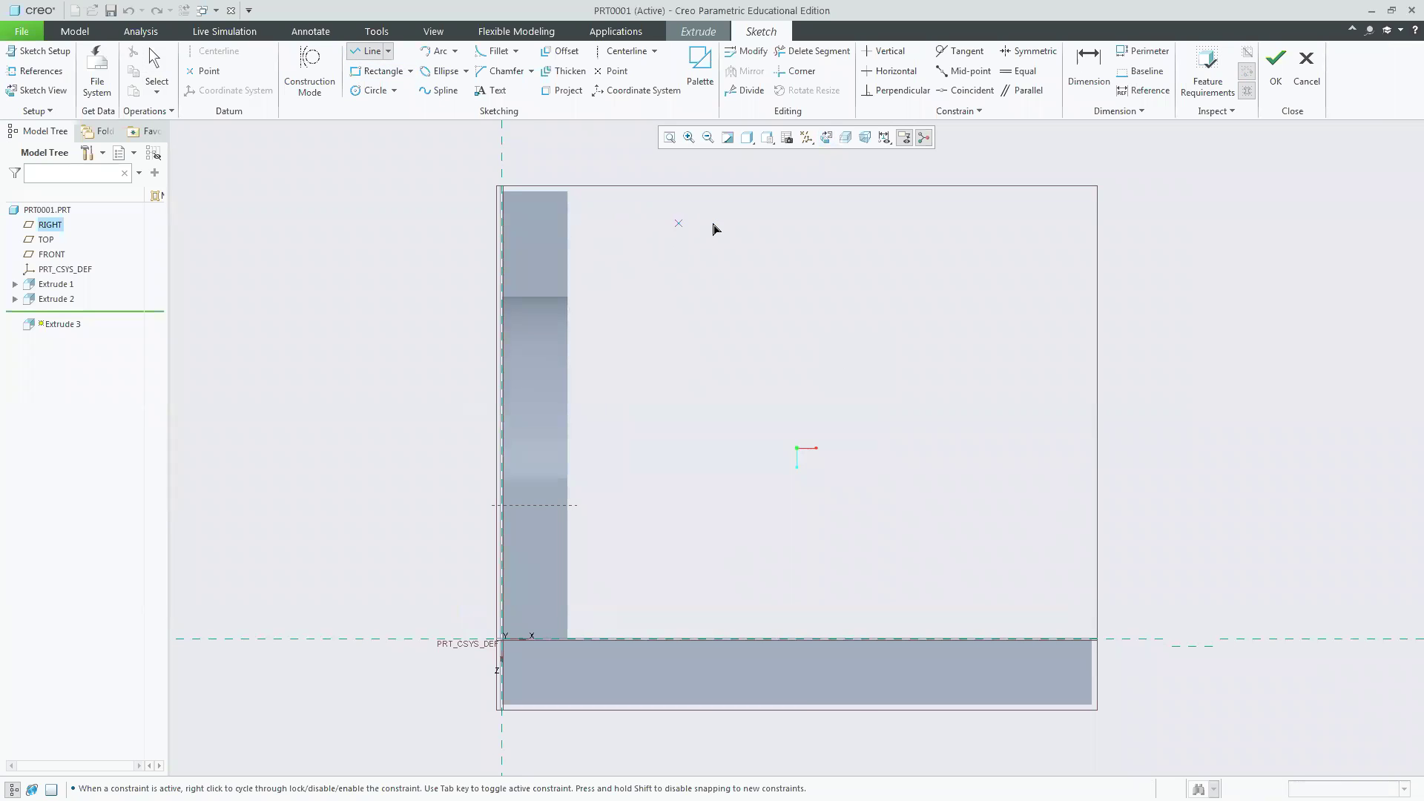
click(666, 223)
click(666, 272)
click(766, 272)
click(768, 638)
click(870, 638)
click(870, 273)
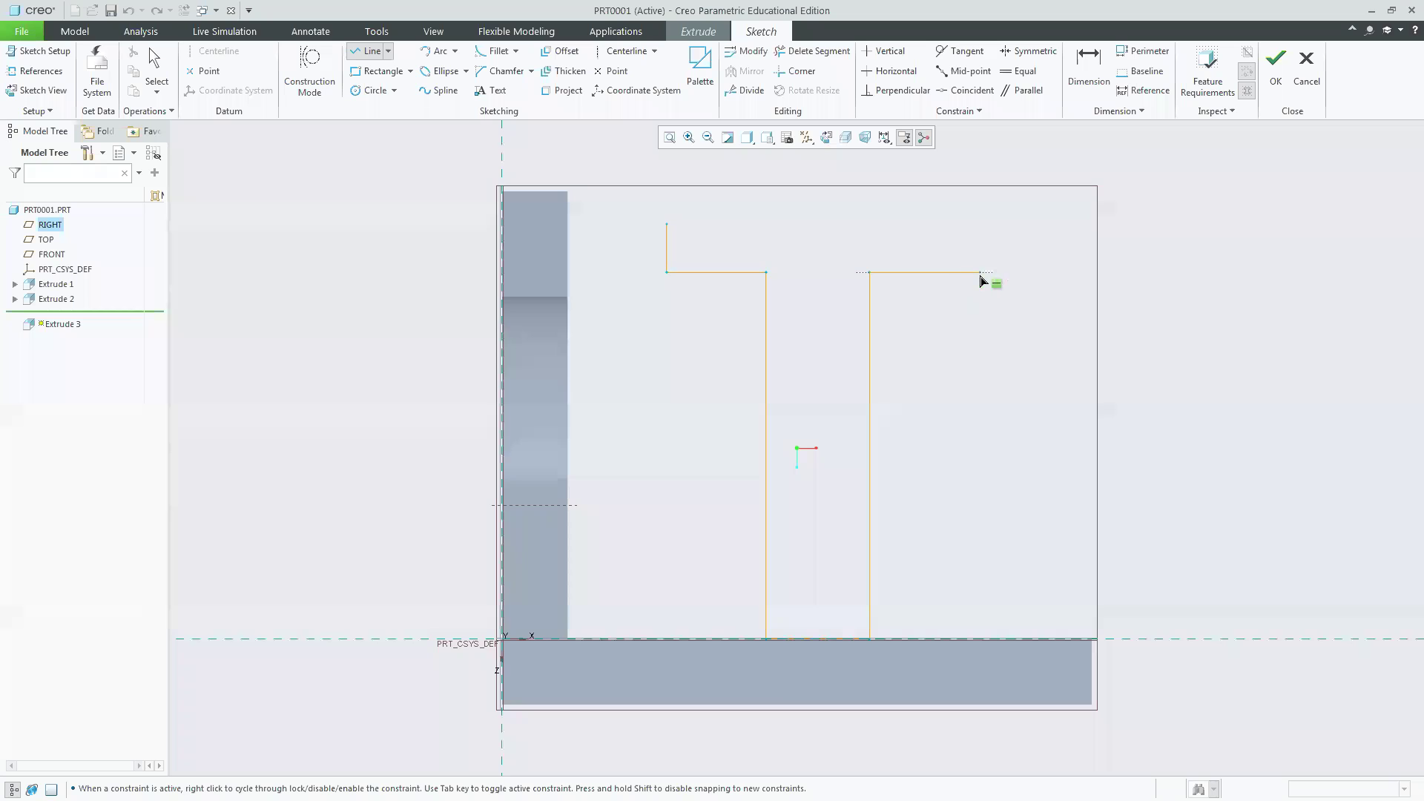
click(969, 272)
click(972, 224)
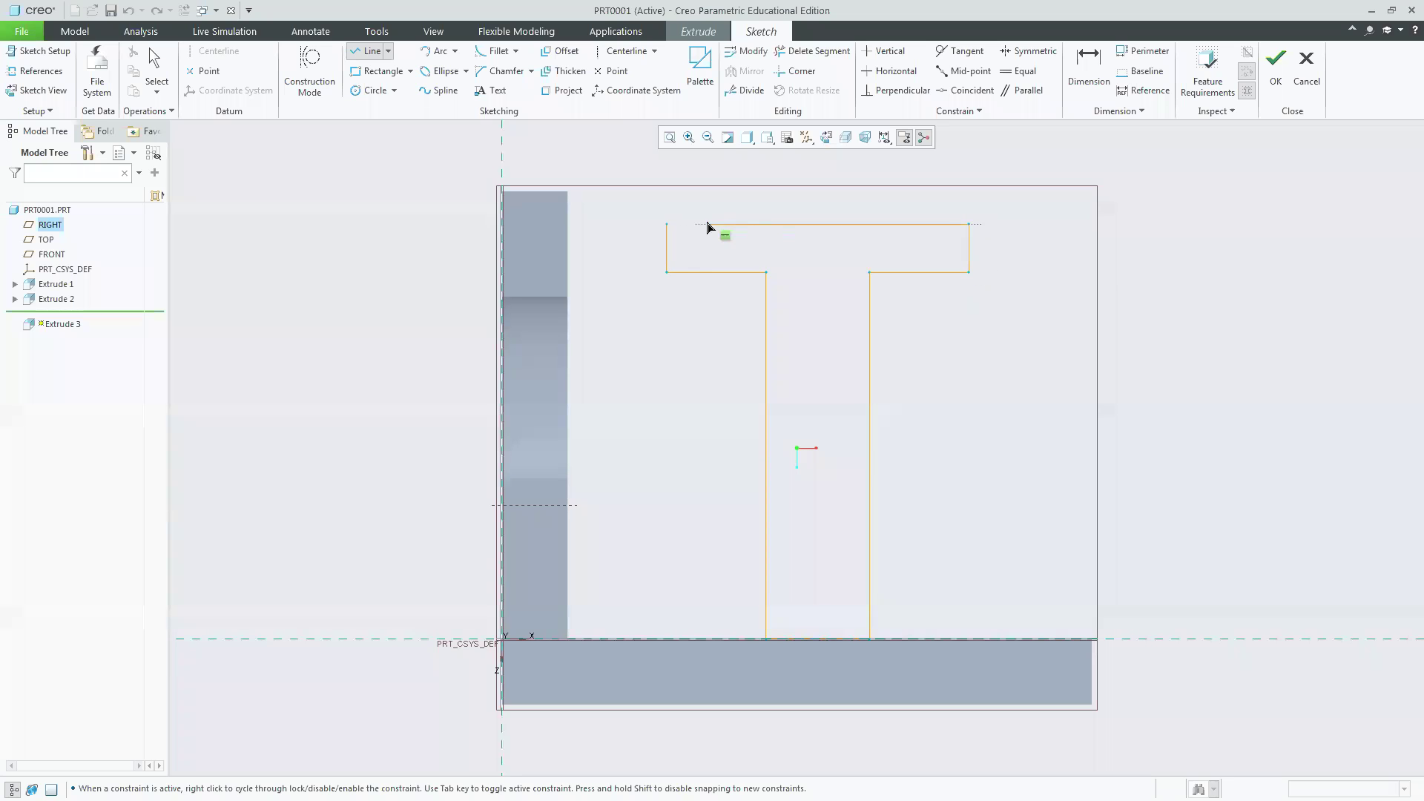
middle_click(668, 224)
middle_click(1049, 350)
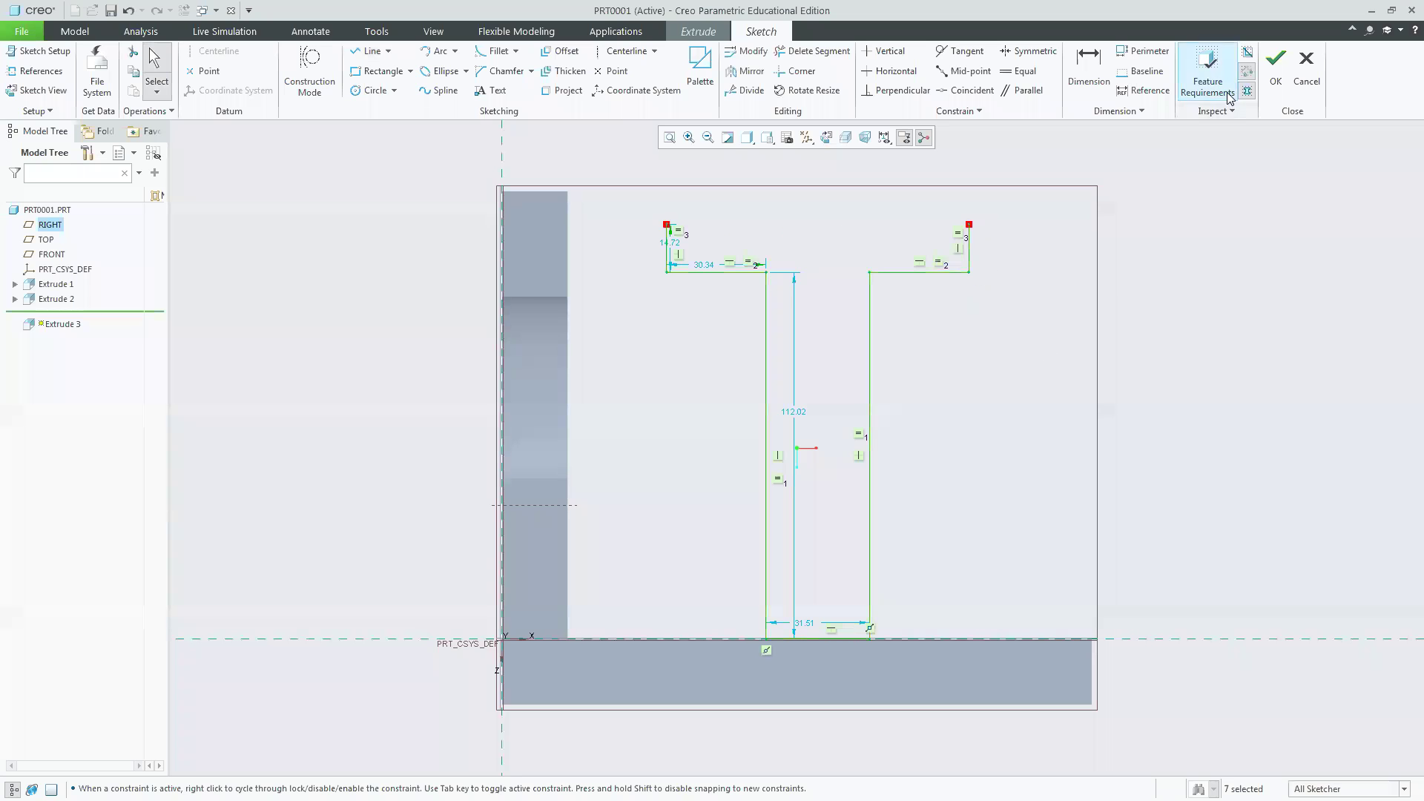
click(1275, 70)
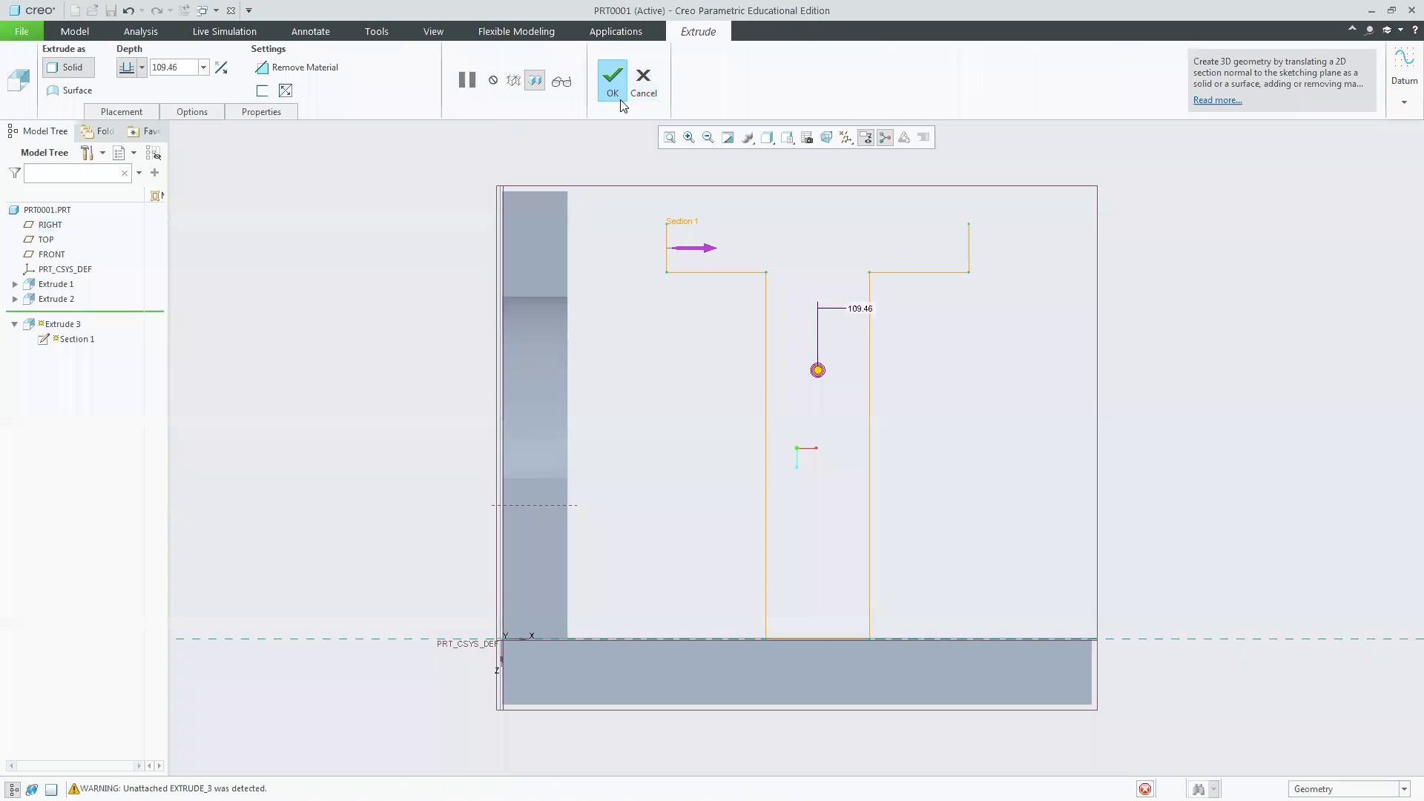
click(644, 88)
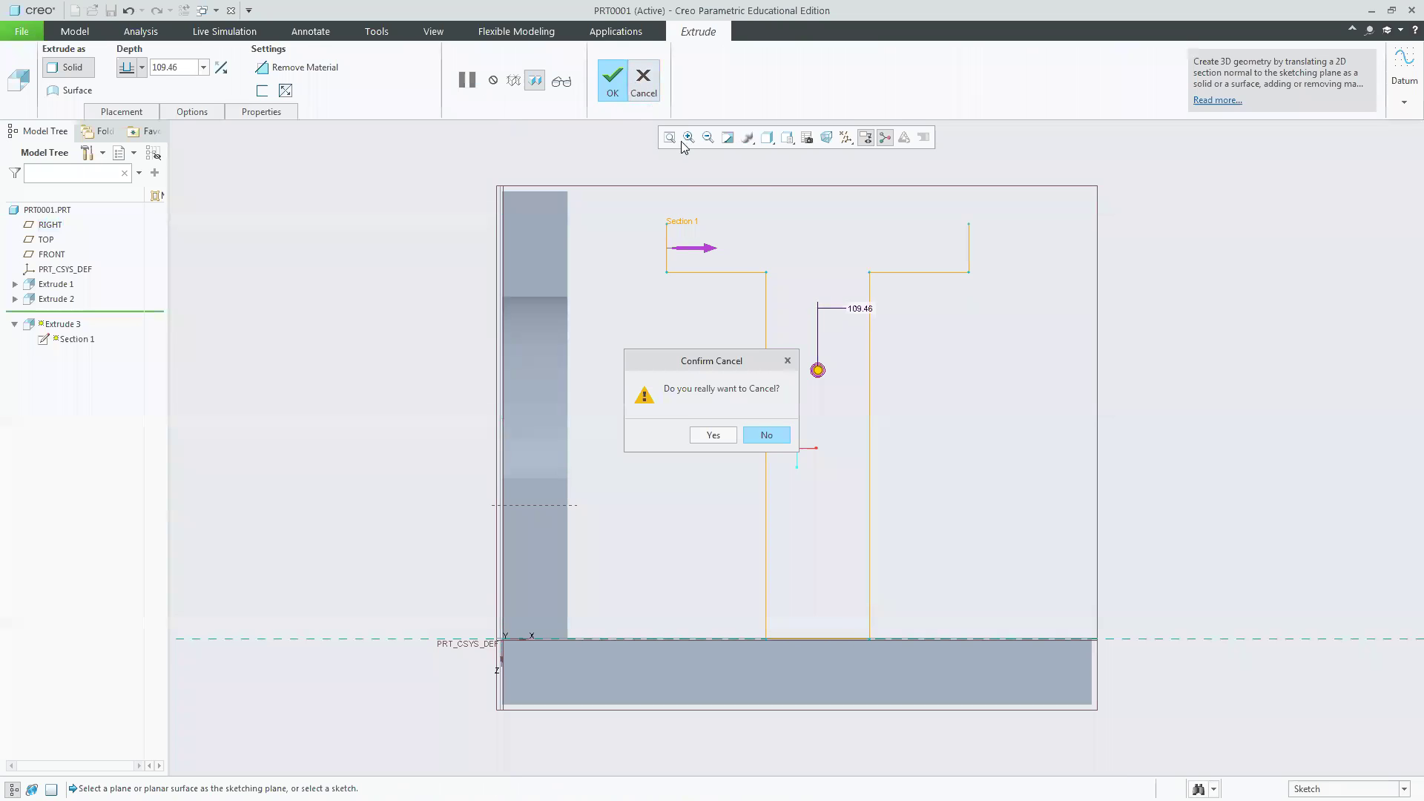
click(713, 434)
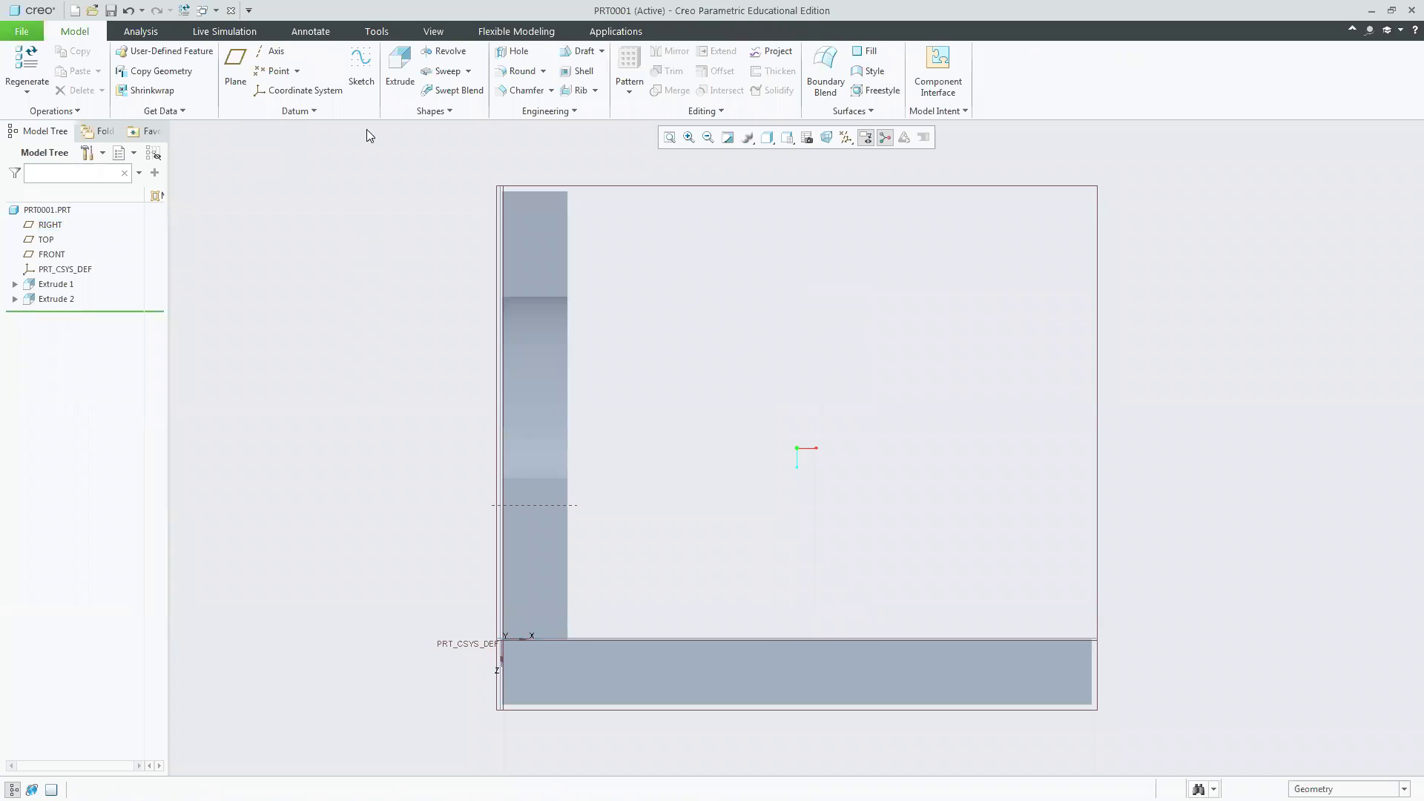
Restart the extrude for the T on the TOP plane with the RIGHT plane facing Right, and orient the sketch view to 2D.
click(788, 140)
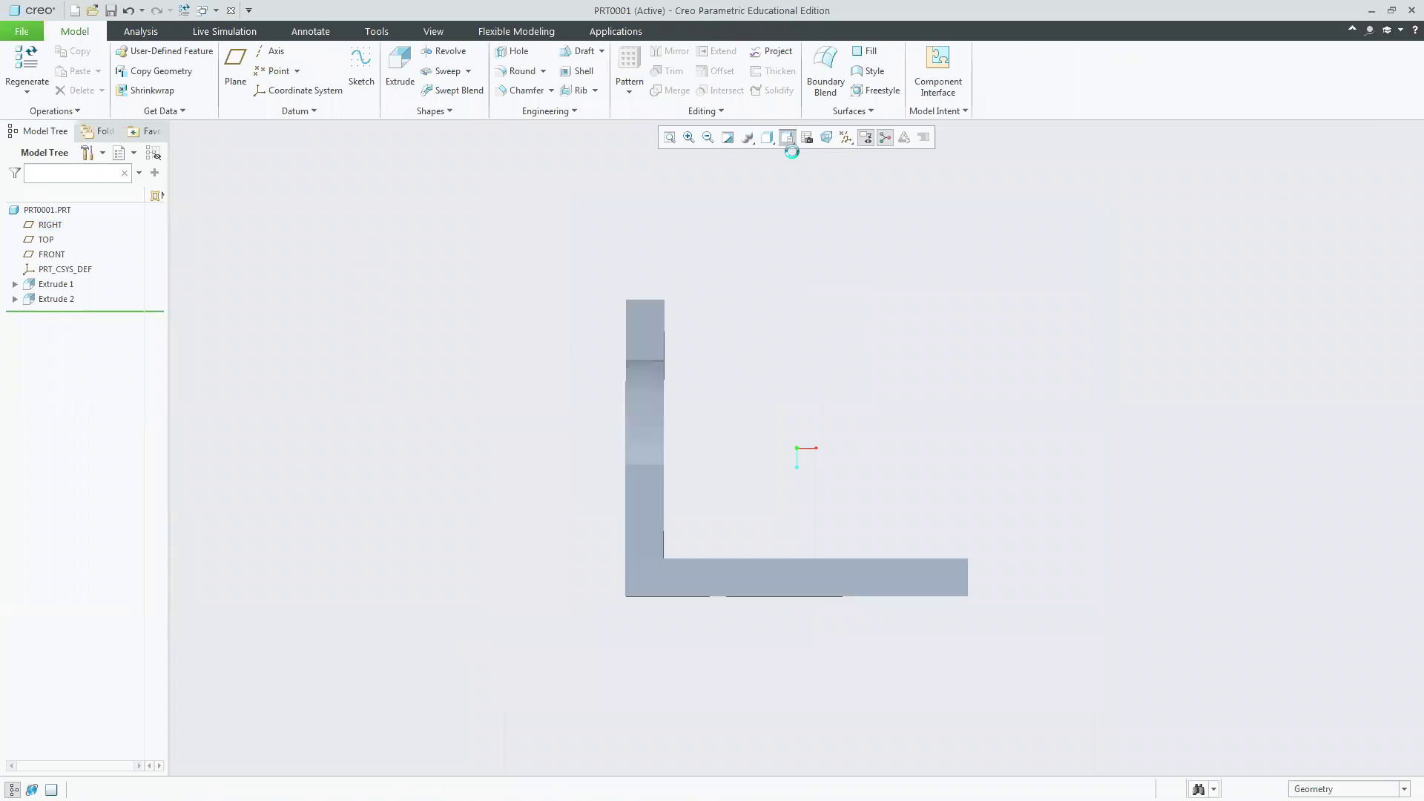
click(400, 70)
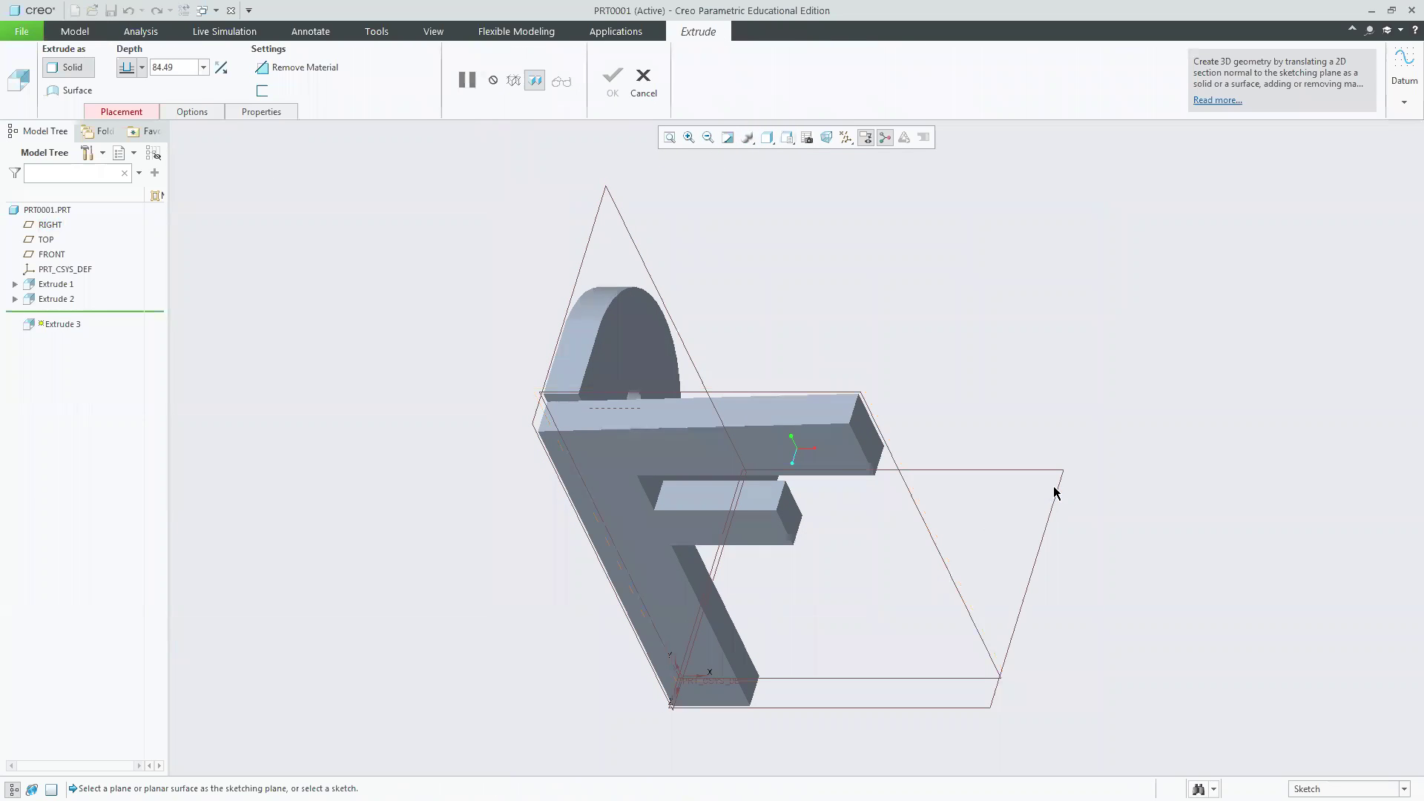
click(122, 111)
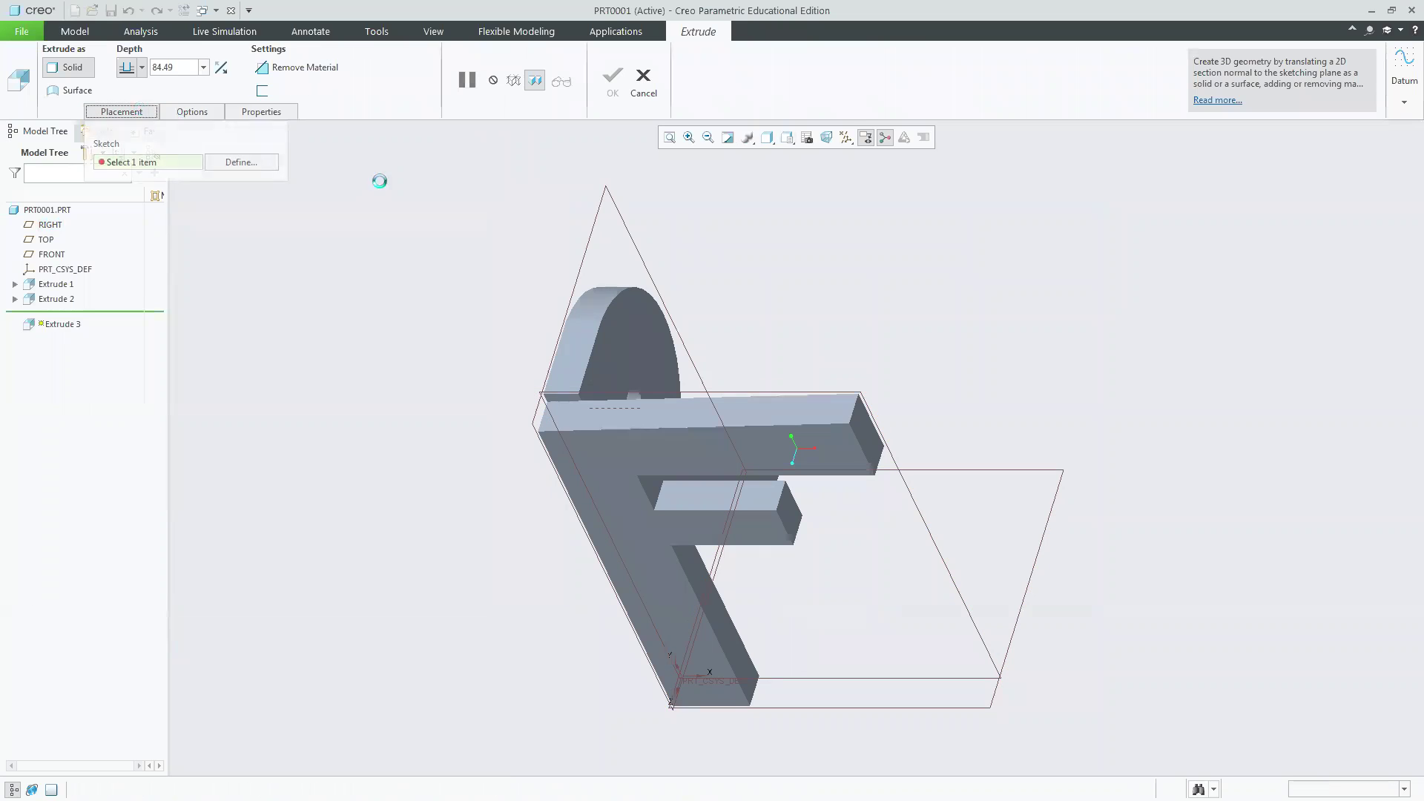
click(258, 163)
click(1053, 514)
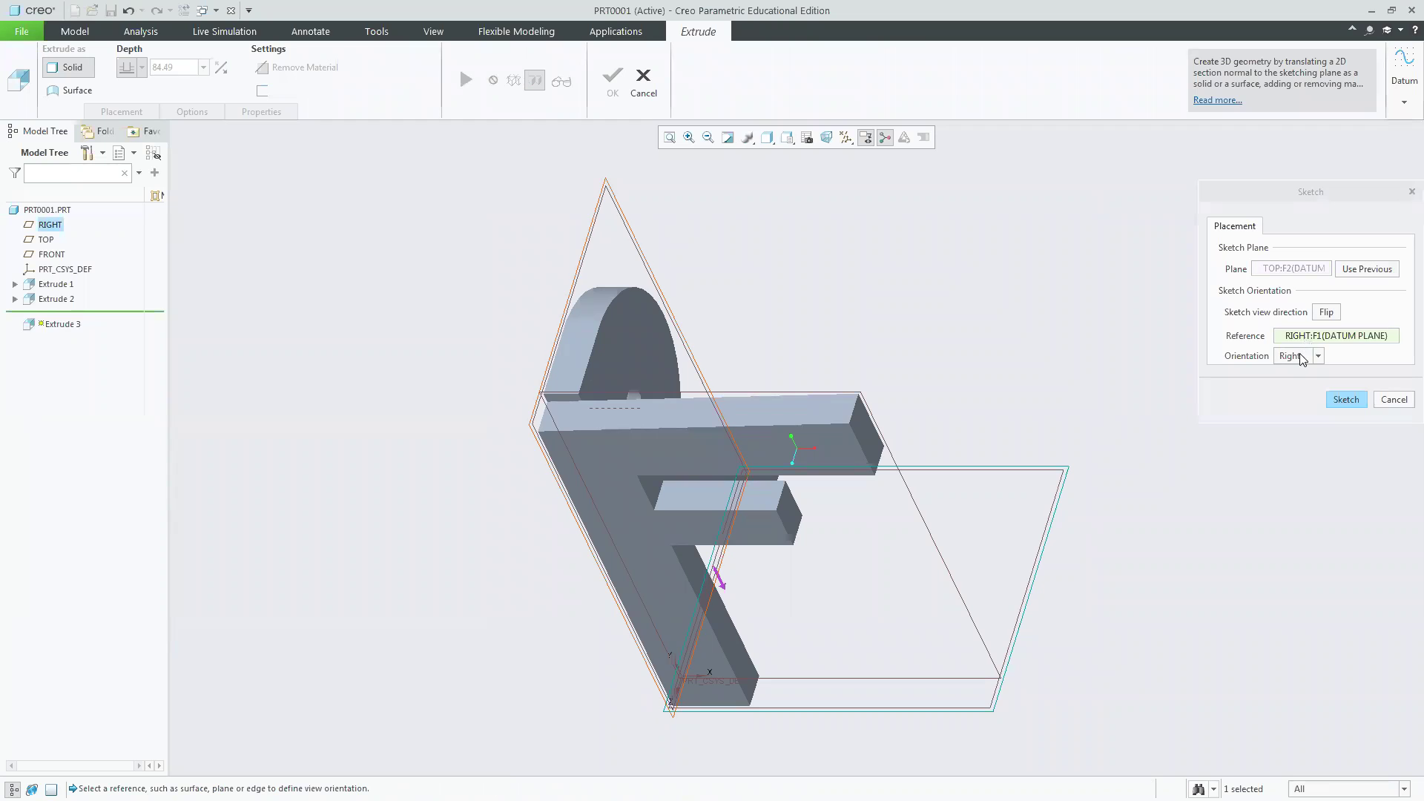
click(1344, 401)
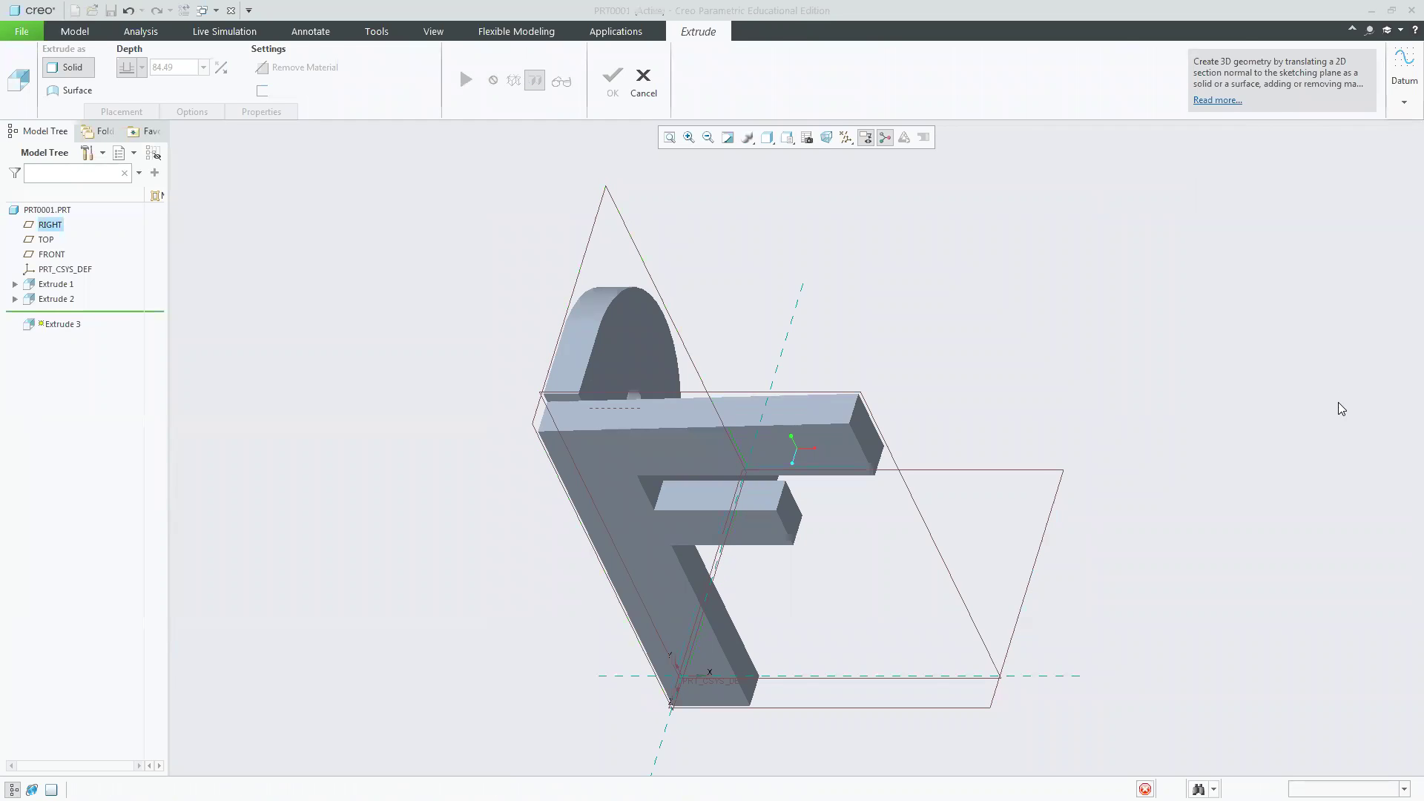
click(816, 140)
click(824, 141)
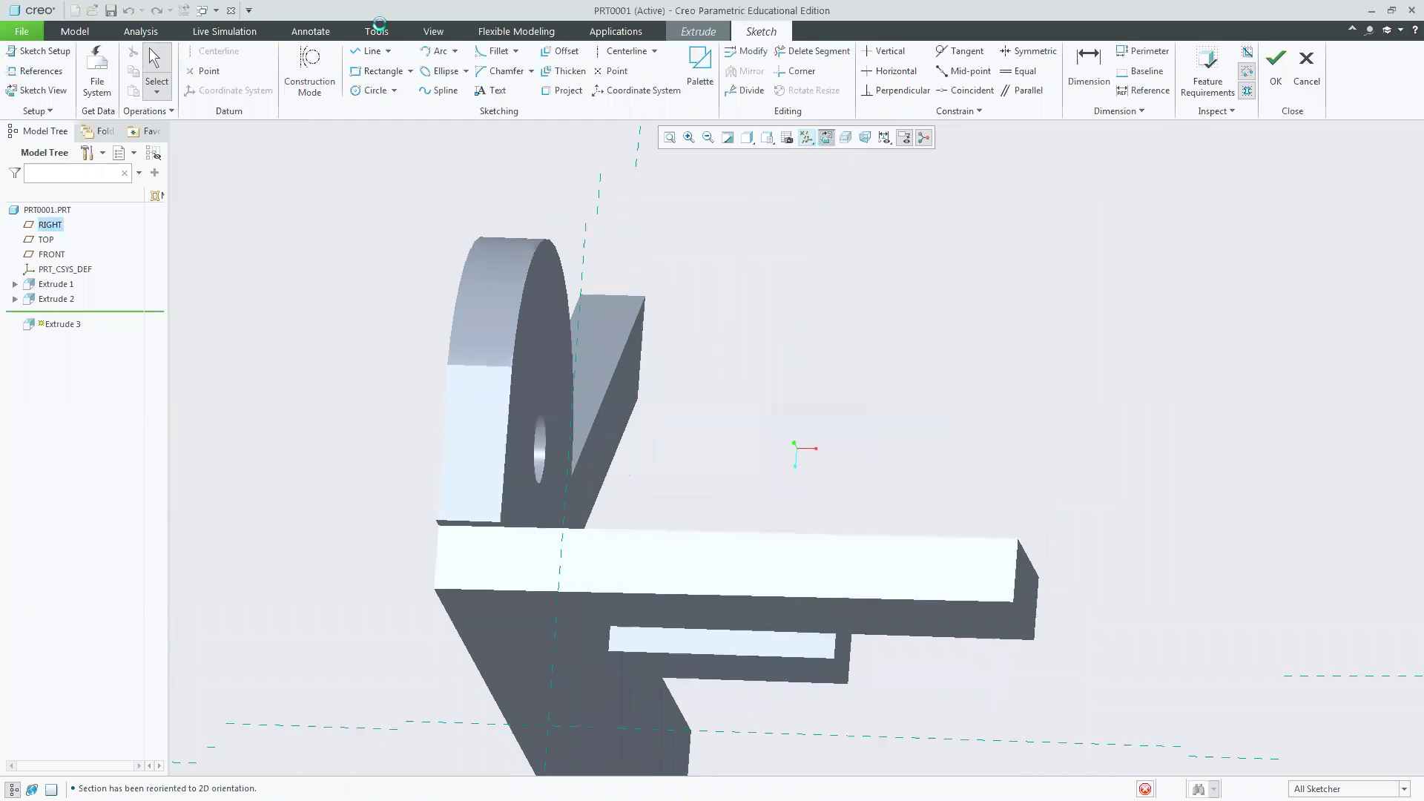
Sketch a closed T standing on the horizontal reference, about 54 from the vertical reference, with a bar about 14 thick and a stem about 107 high.
click(371, 50)
click(677, 243)
click(677, 289)
click(793, 289)
middle_click(804, 296)
click(808, 639)
click(875, 638)
click(875, 287)
click(964, 287)
click(964, 243)
click(677, 242)
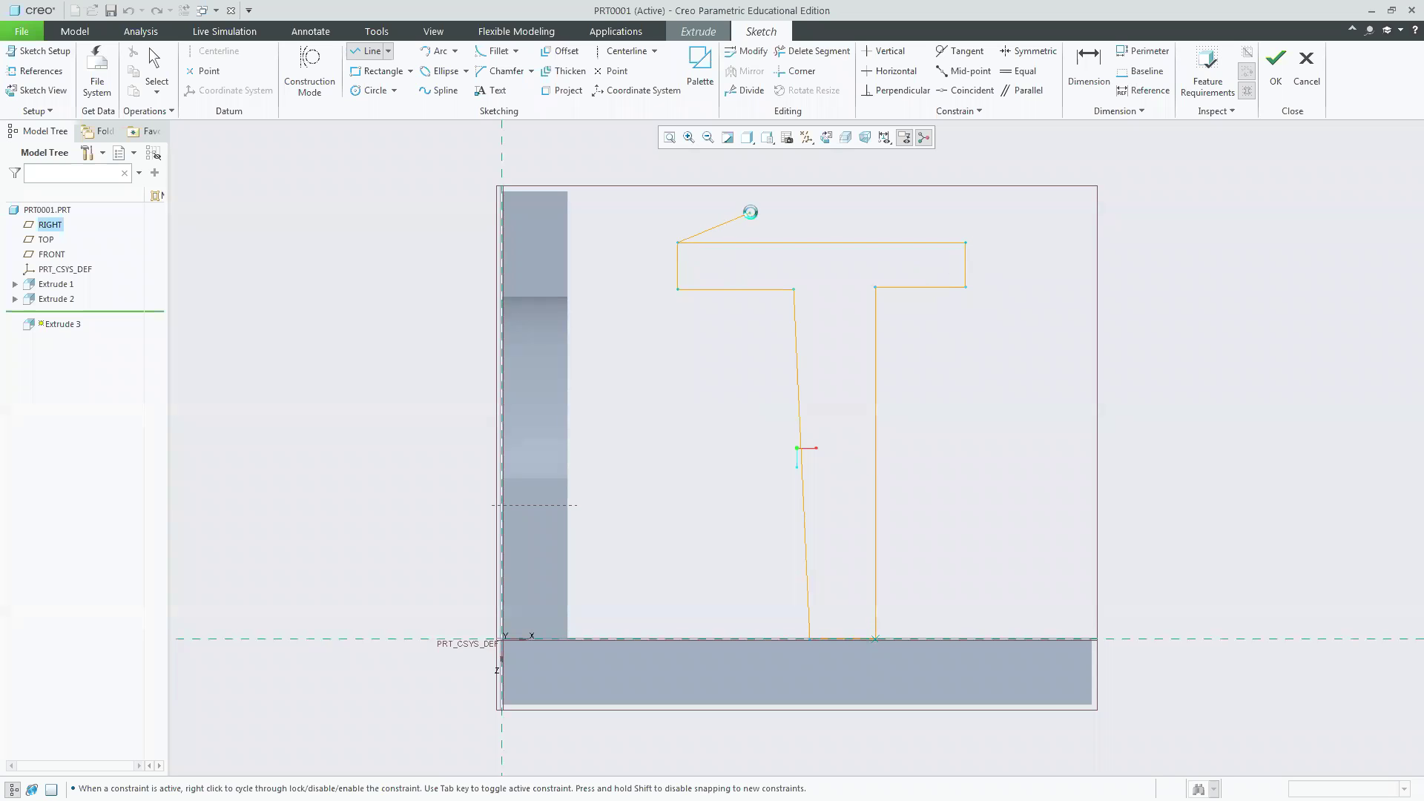
middle_click(823, 217)
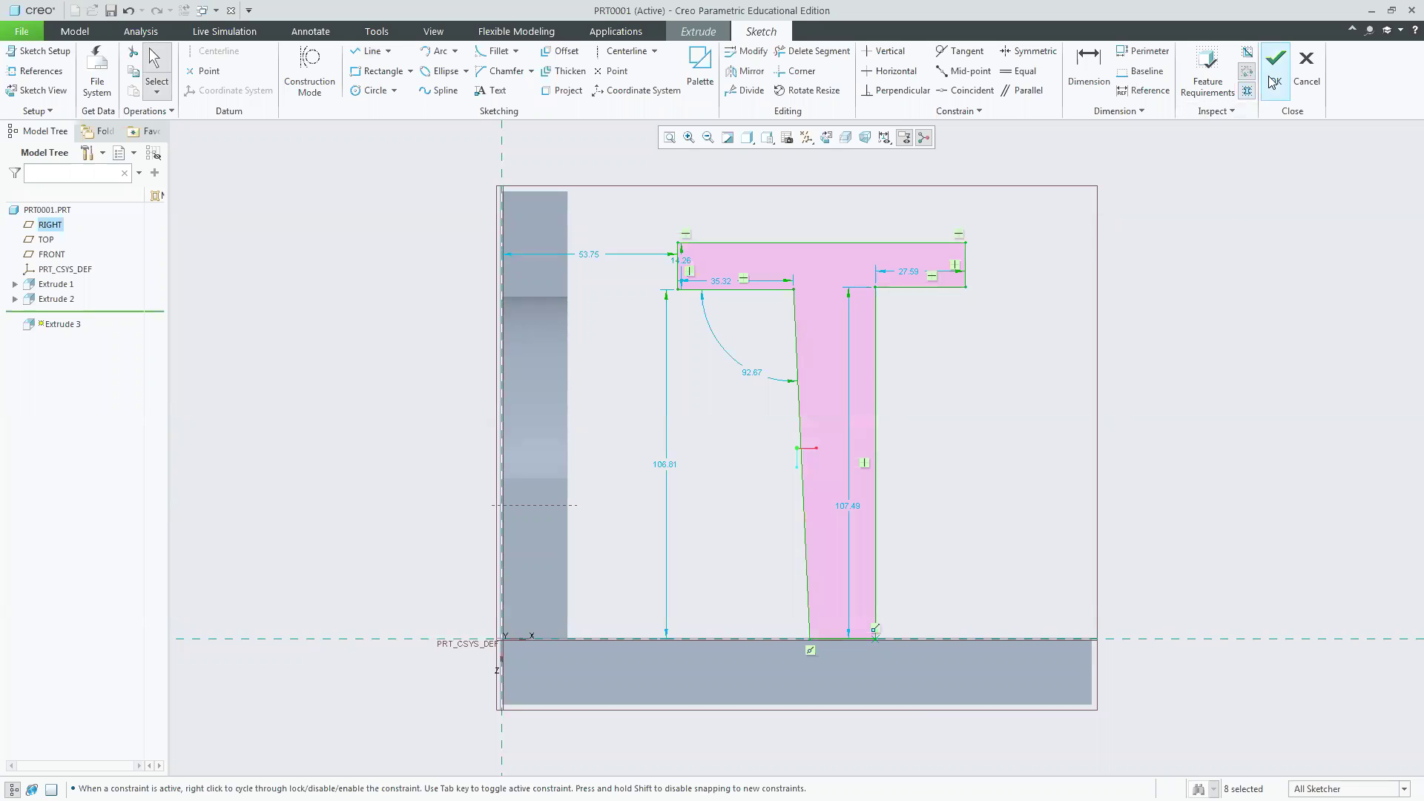
Finish the T sketch and extrude it as a solid to a depth of 20.
click(1272, 72)
double_click(172, 63)
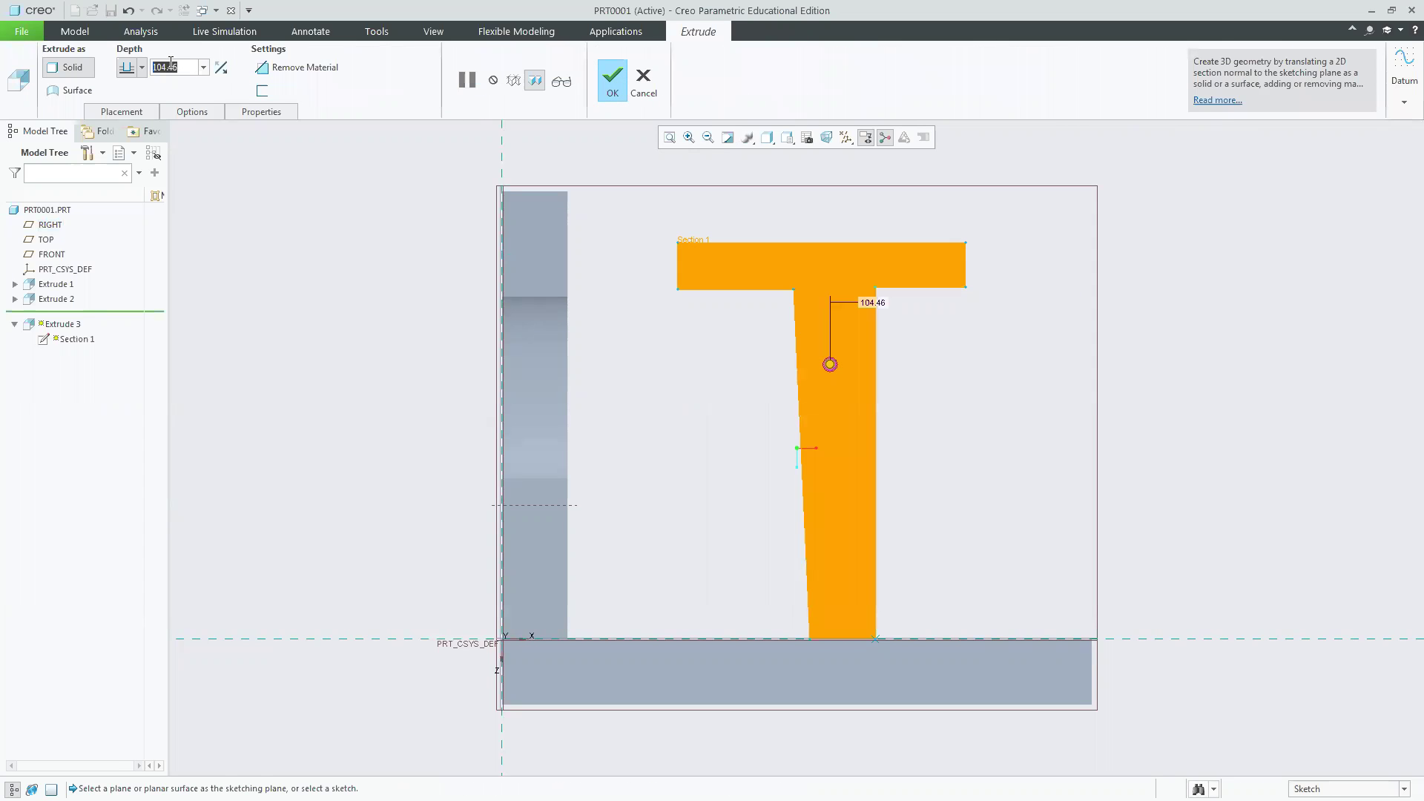
text(20)
key(Return)
middle_click(663, 140)
Check the combined F, R and T model in the default 3D orientation and in the TOP view.
click(785, 143)
click(823, 167)
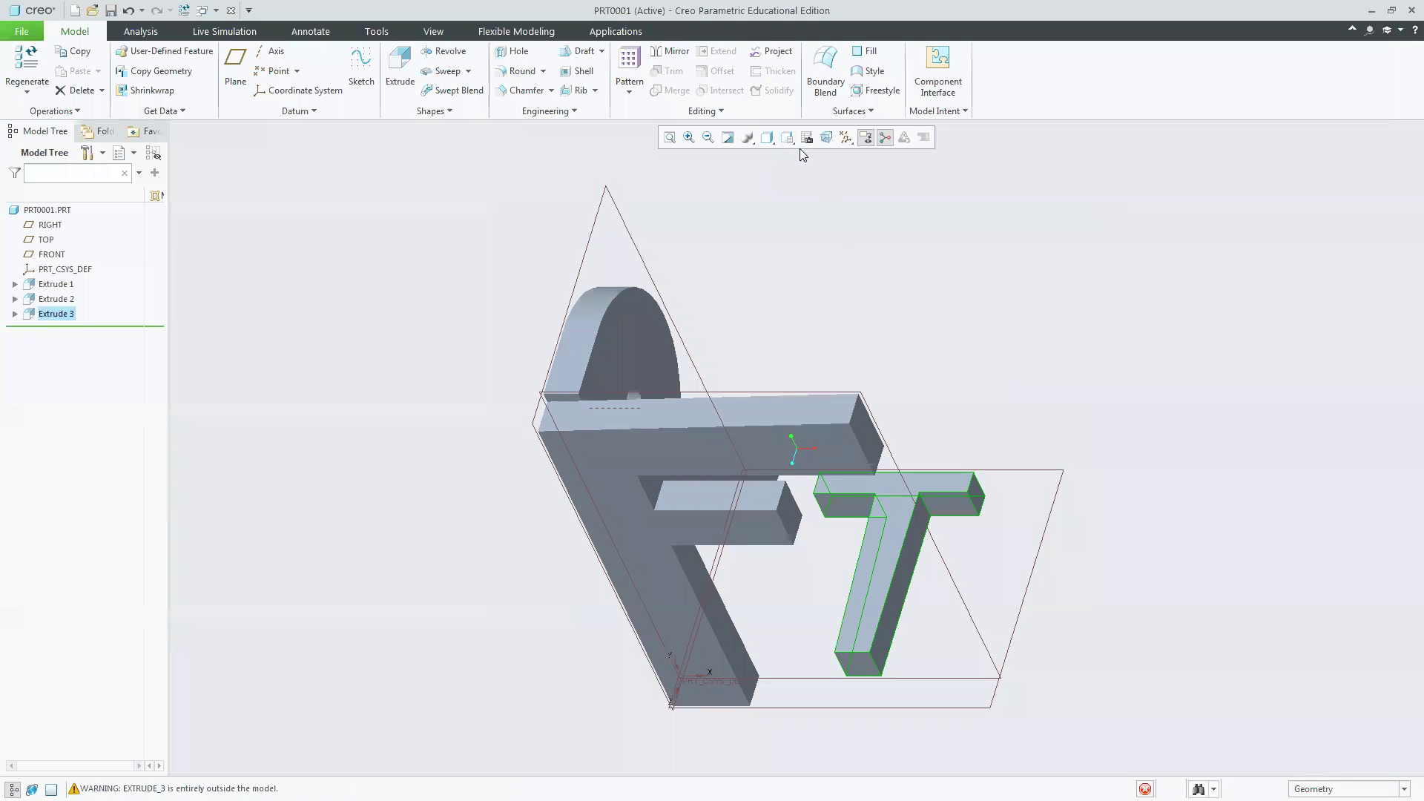
click(787, 138)
click(847, 247)
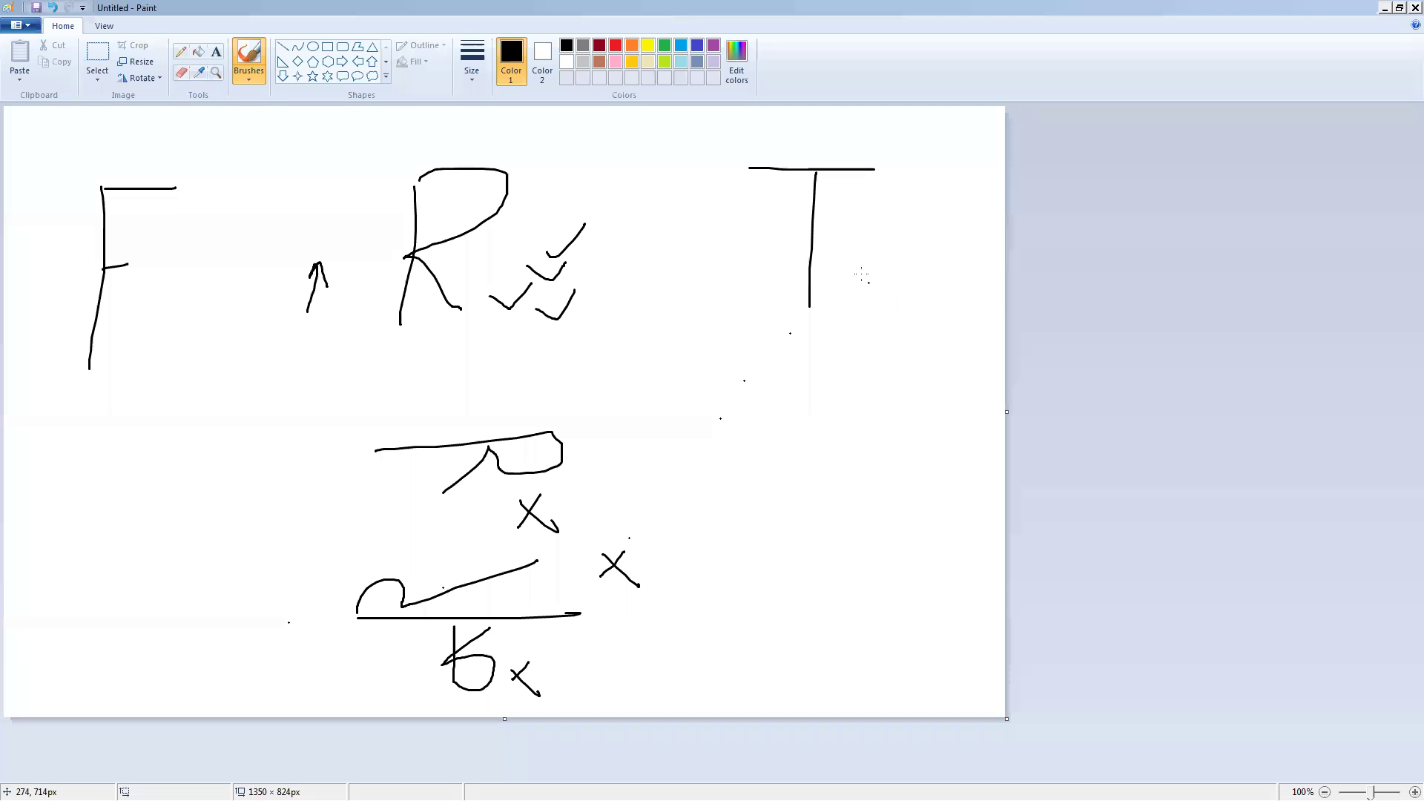
Switch to Paint, draw a tick beside the T and undo it, and return to Creo.
drag(860, 269, 914, 248)
key(ctrl+z)
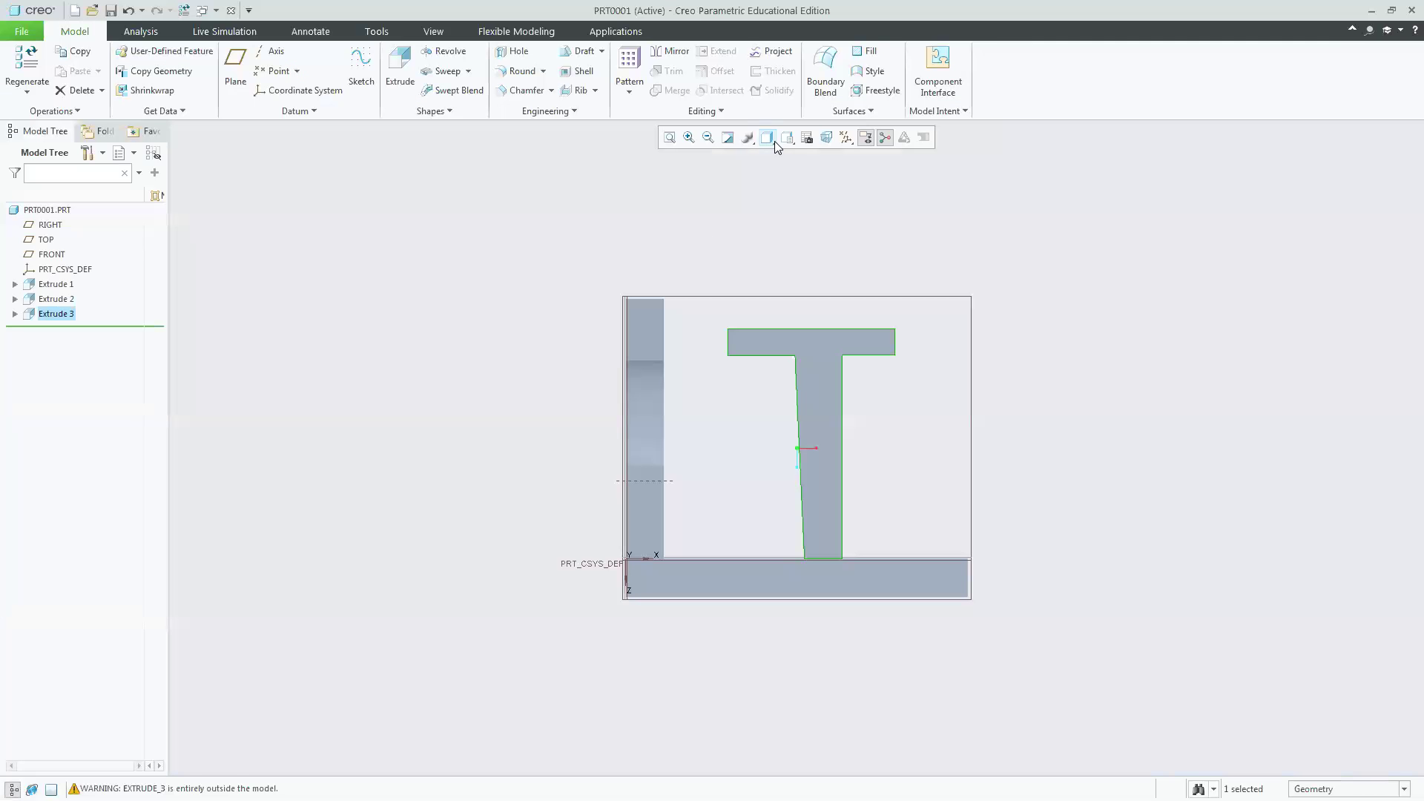
click(786, 137)
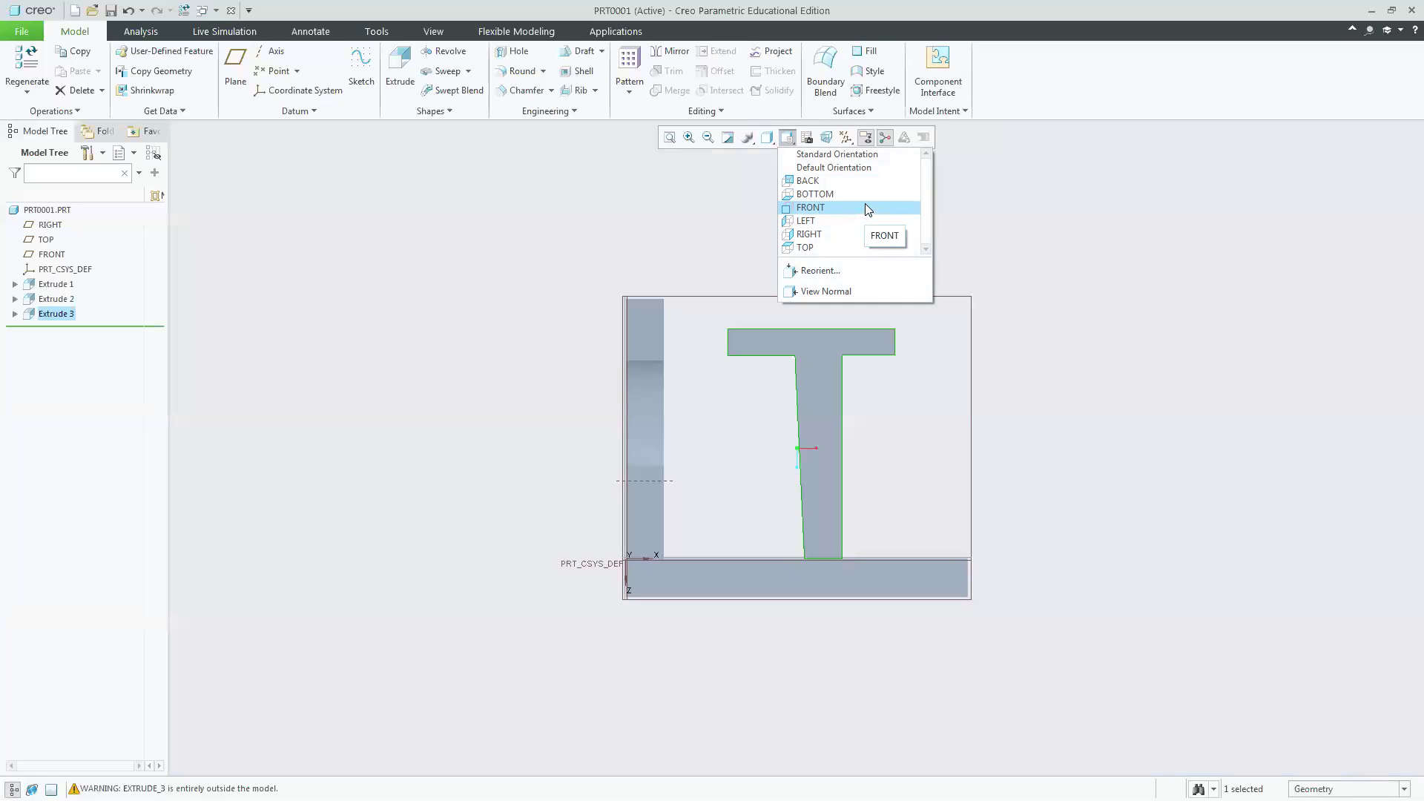
click(477, 217)
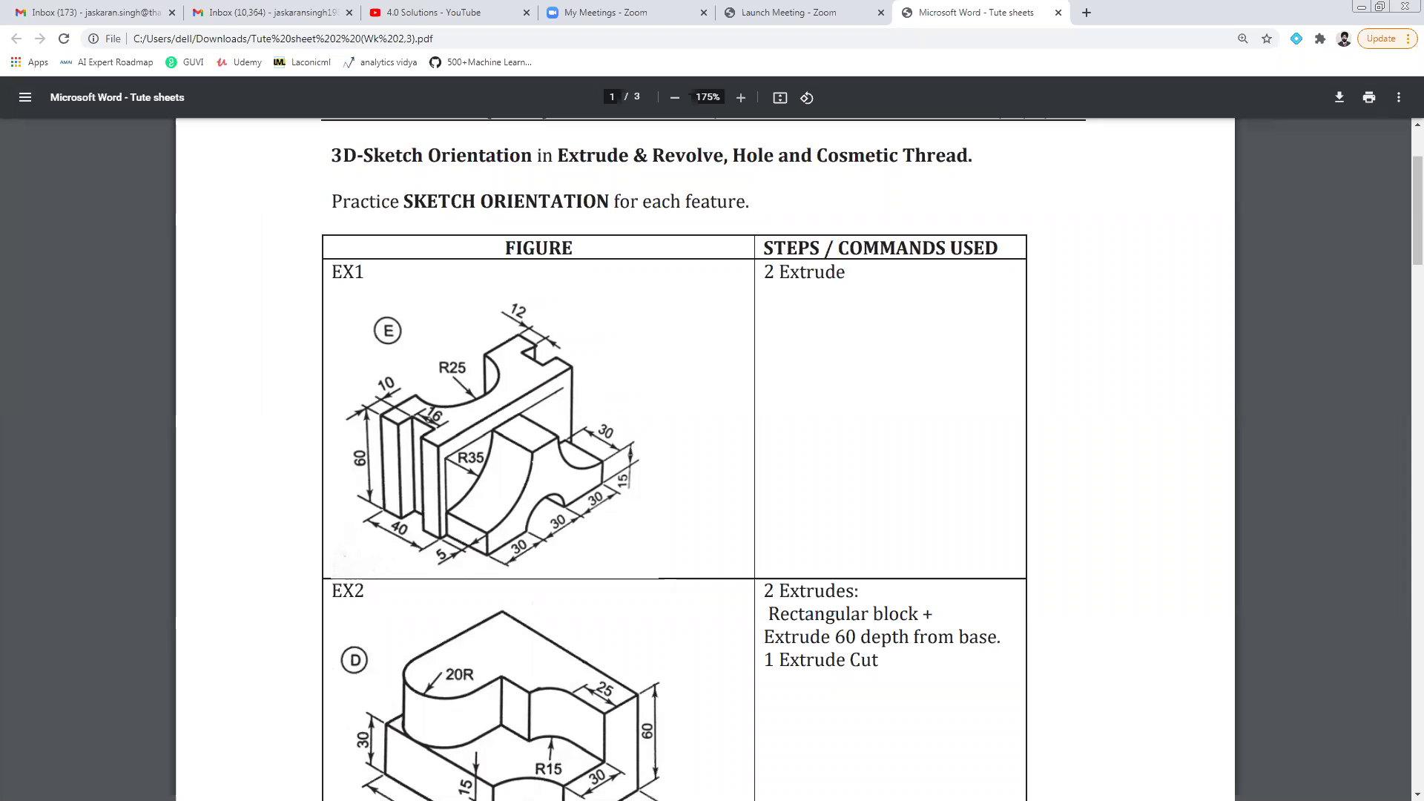
Switch to the tutorial sheet PDF and review the exercises from EX1 to EX4 with the commands listed for each.
scroll(786, 459, down, 1)
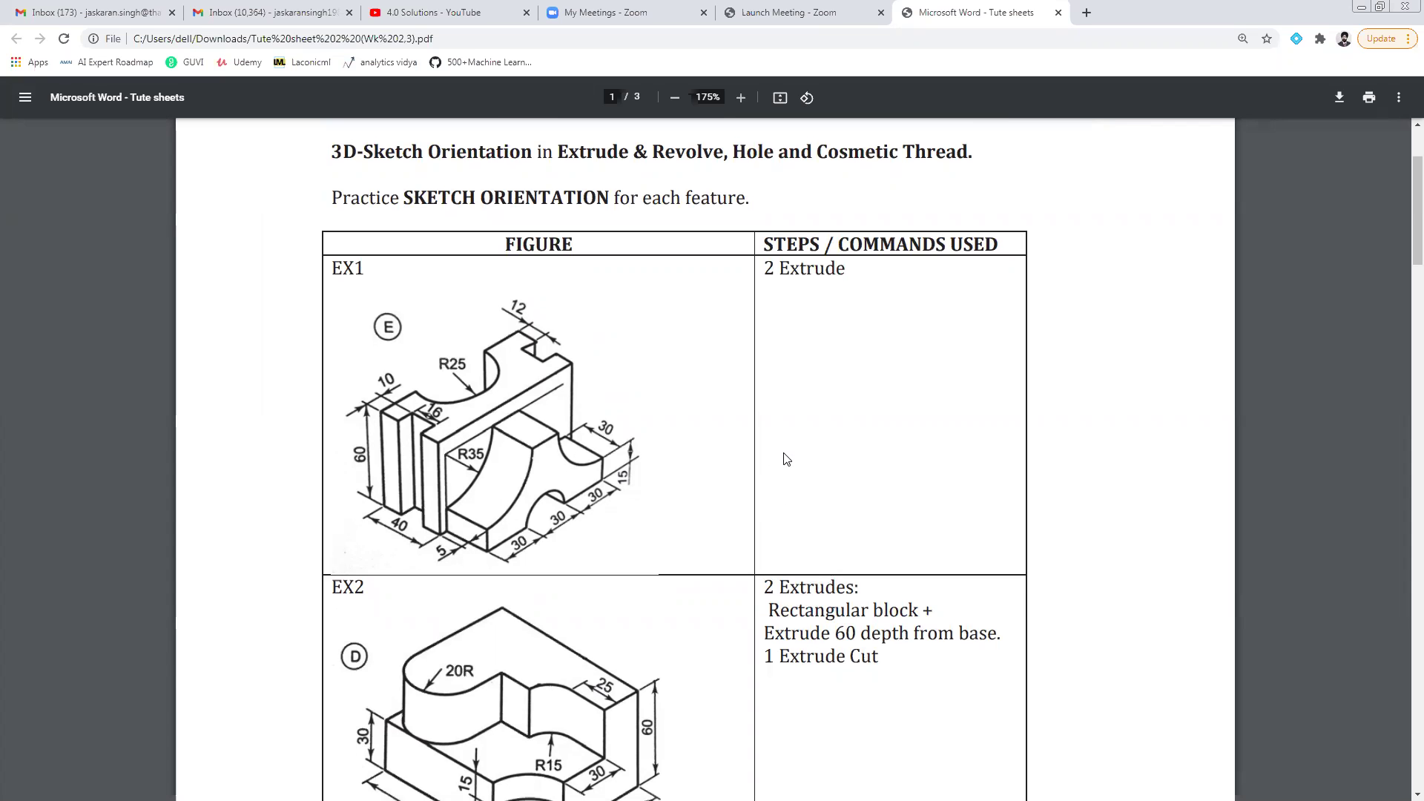
scroll(786, 459, down, 6)
scroll(775, 435, down, 2)
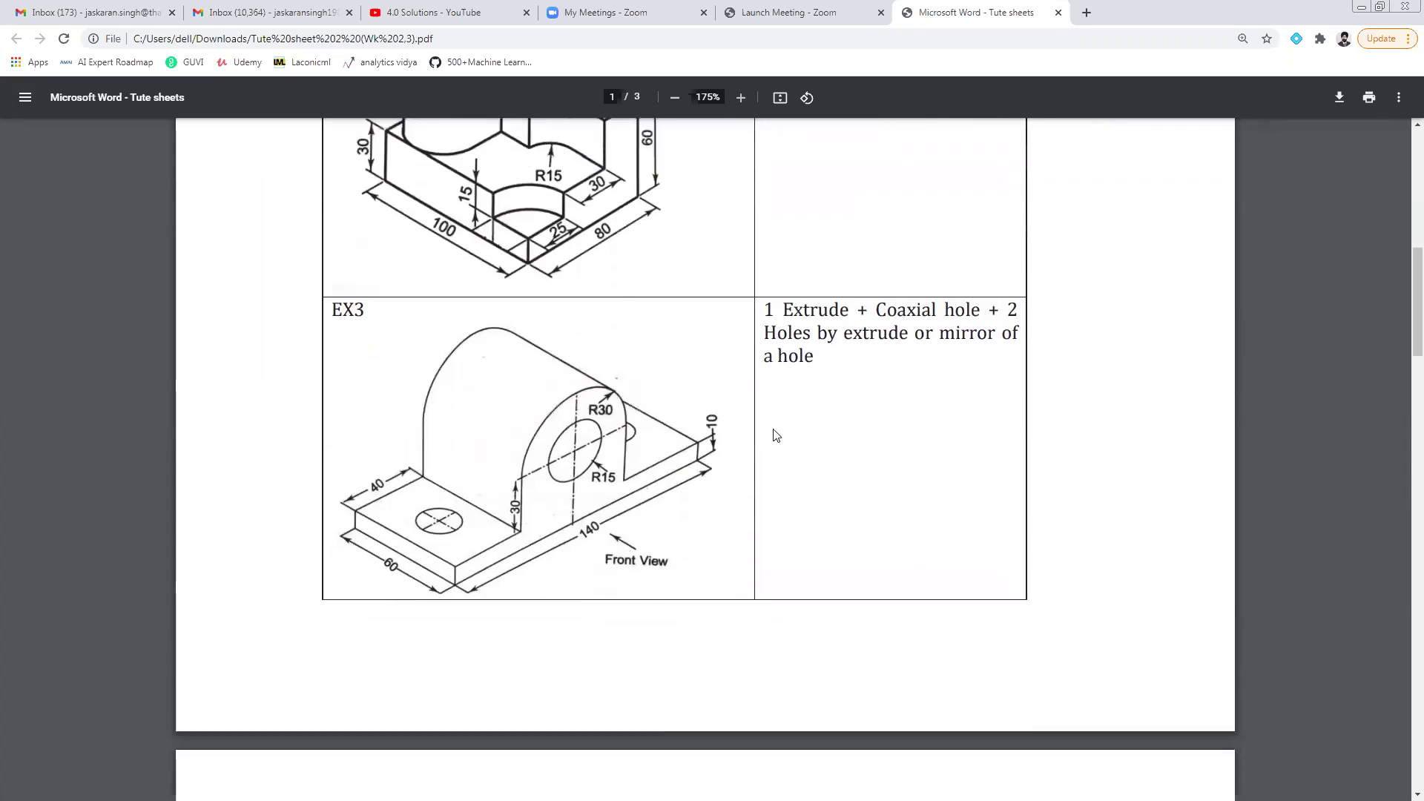
scroll(776, 435, down, 4)
scroll(782, 420, down, 5)
scroll(785, 416, up, 3)
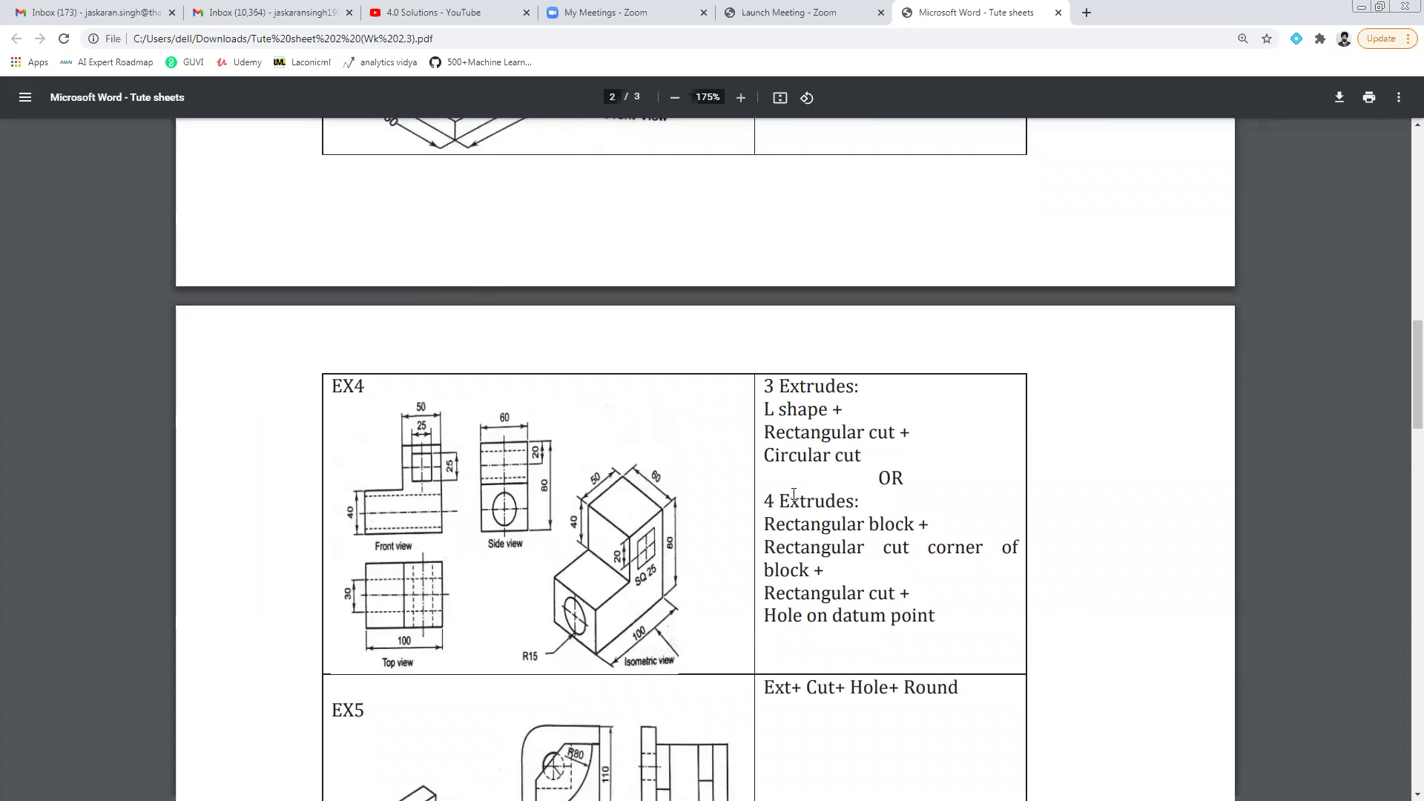
scroll(1402, 422, up, 1)
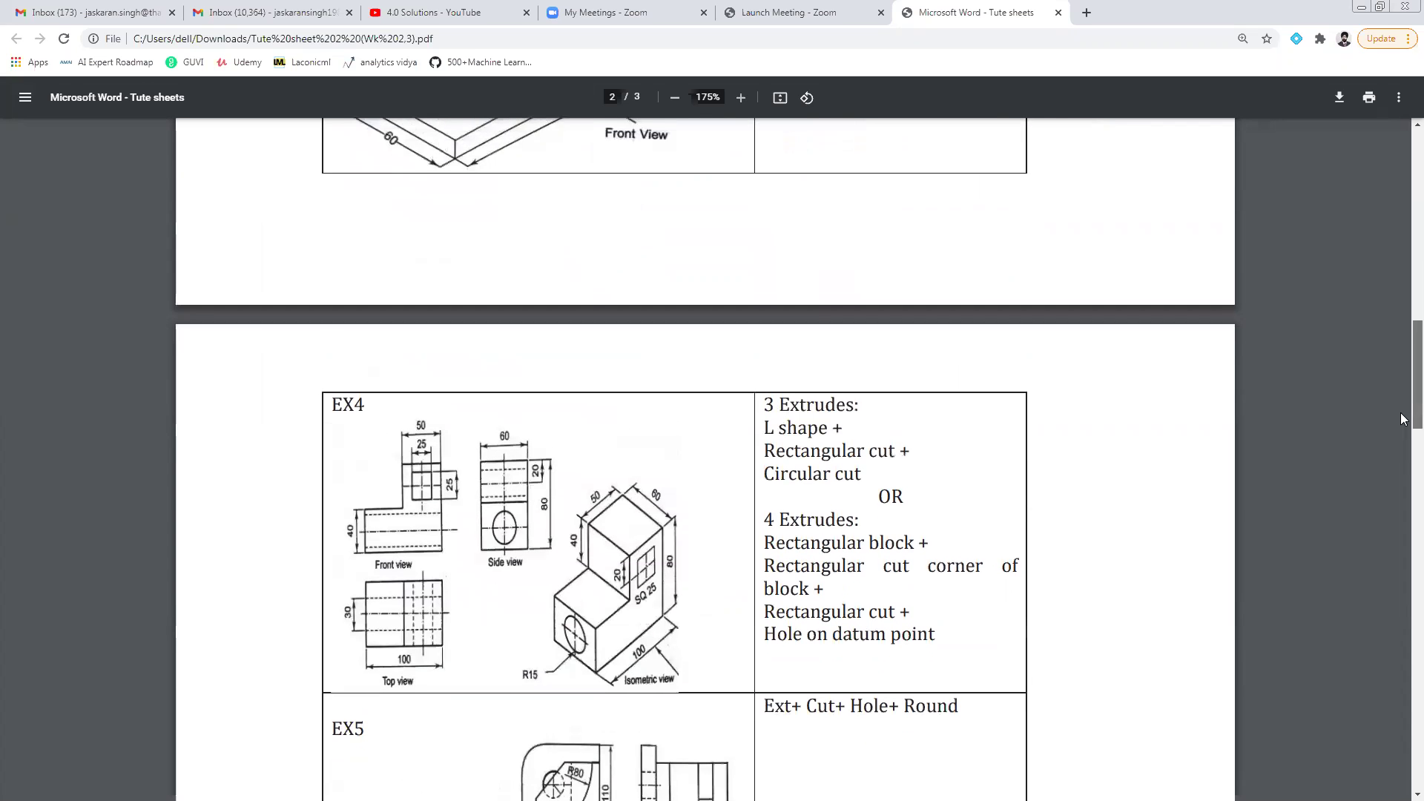
Return to EX1 and EX2 in the tutorial sheet PDF and review them, glancing at the Paint letter drawings in between.
drag(1402, 419, 1402, 280)
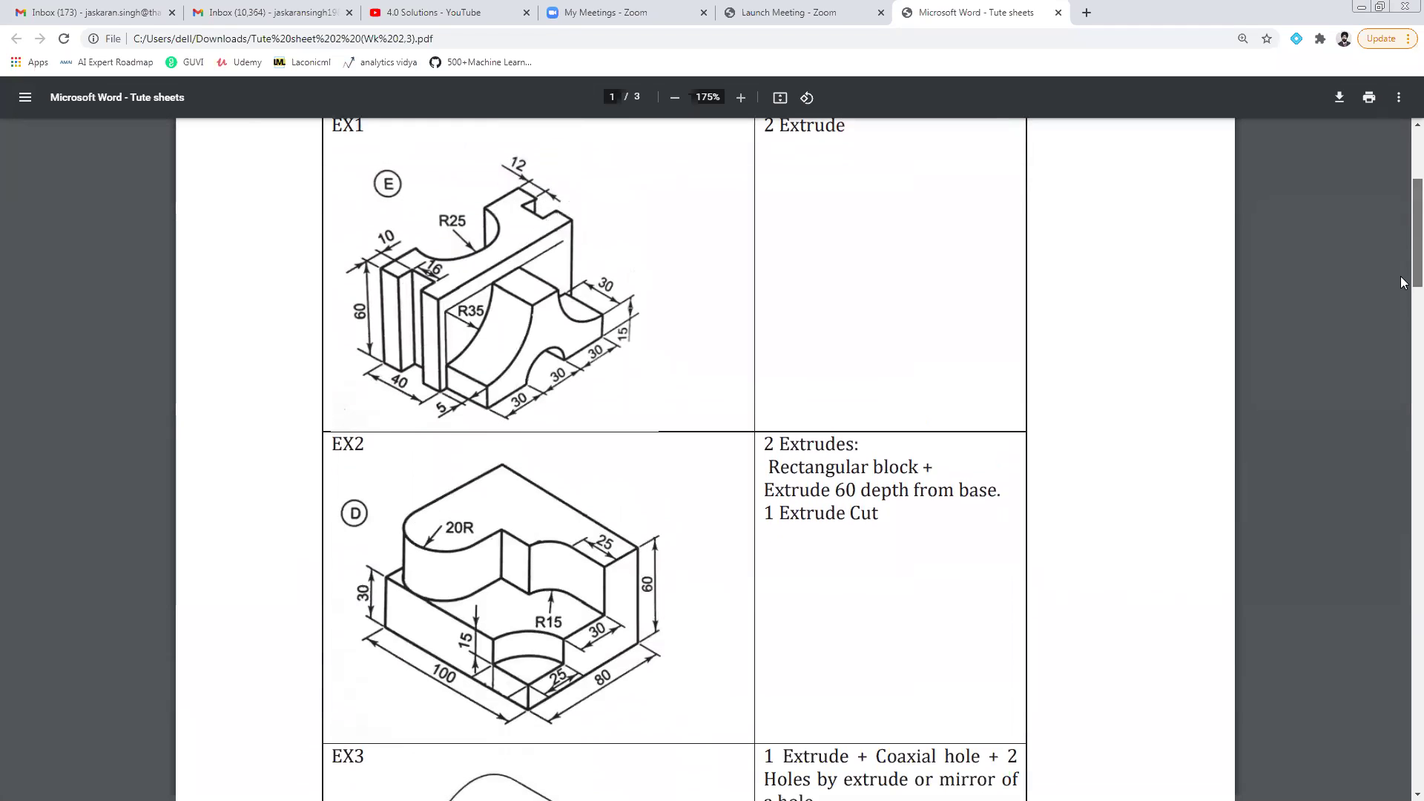
scroll(1405, 236, up, 1)
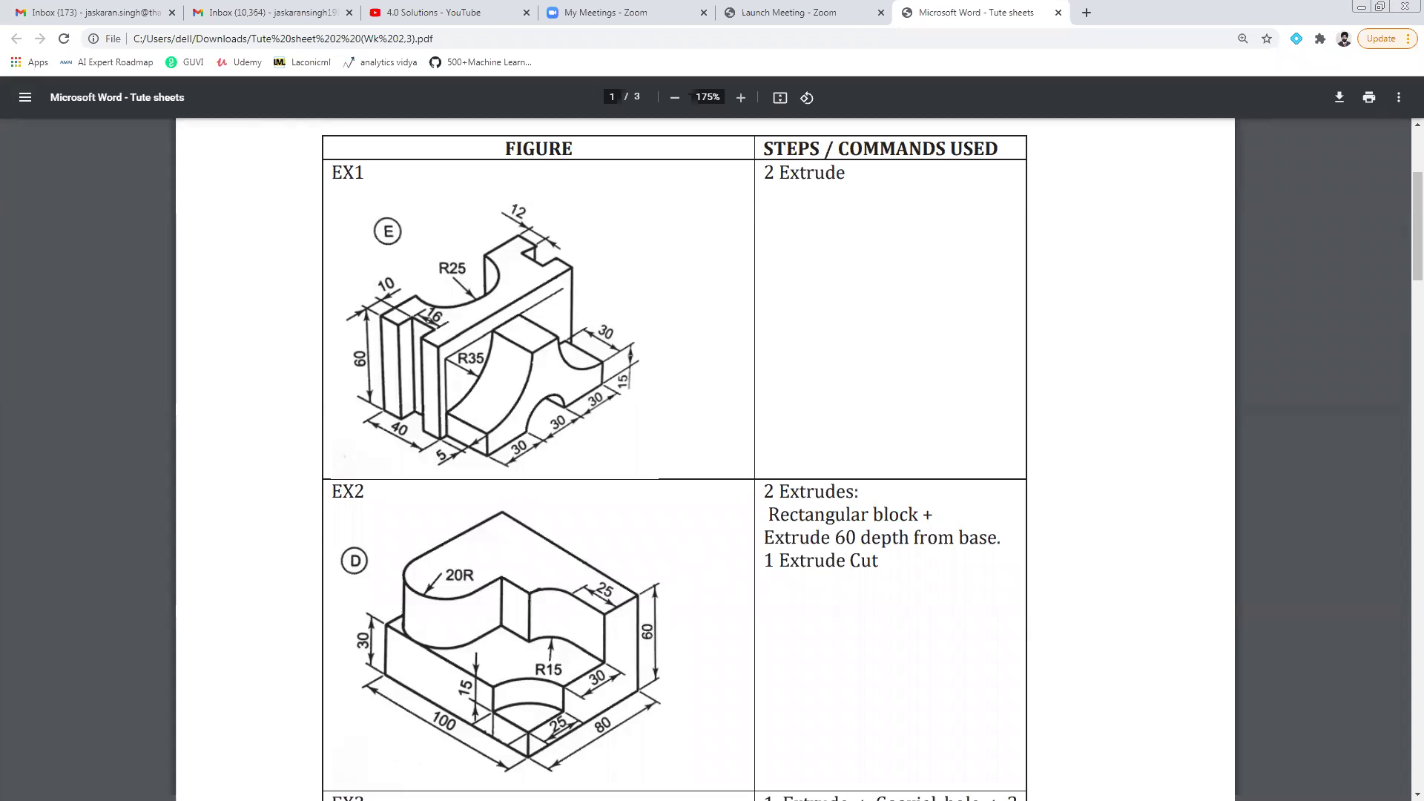
key(alt+Tab)
key(alt+Tab)
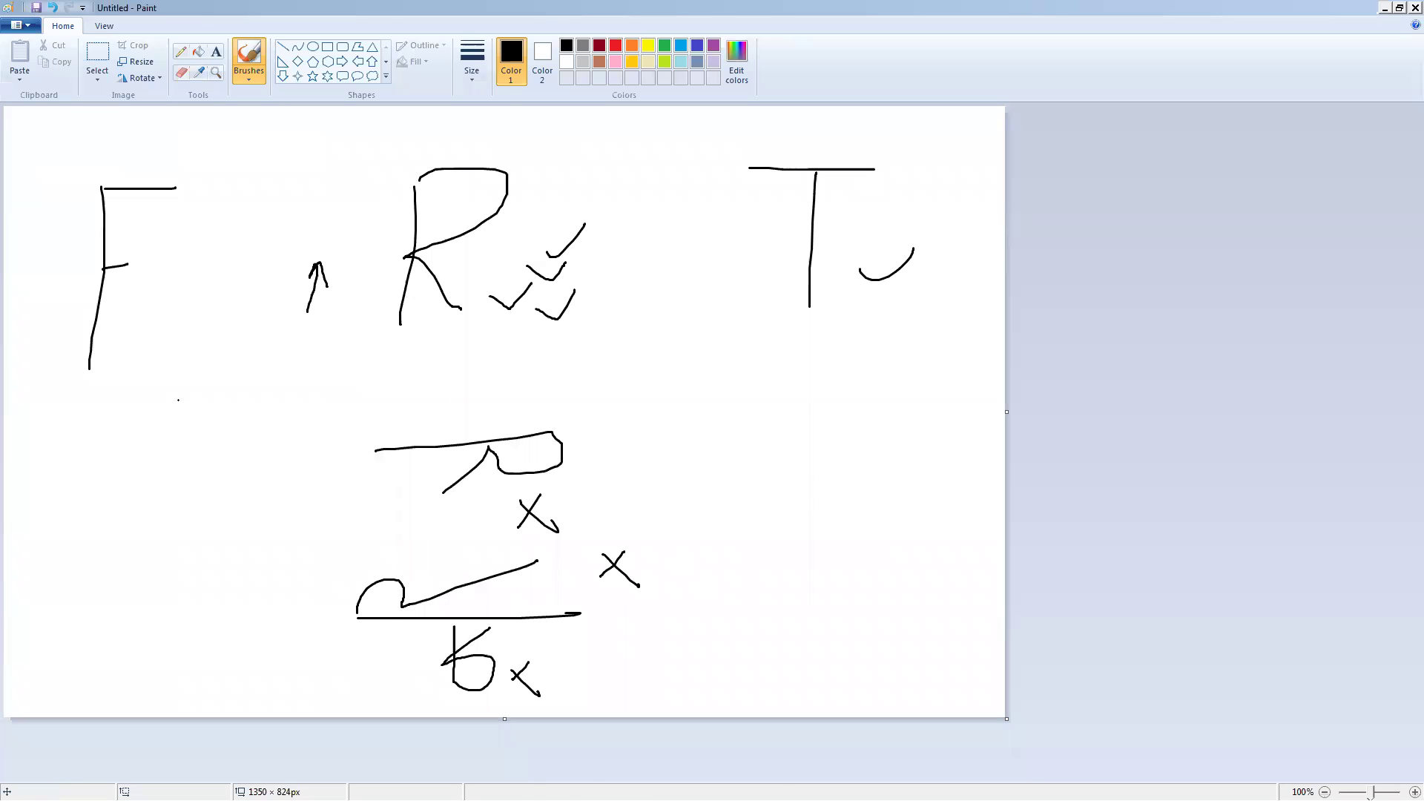
key(alt+Tab)
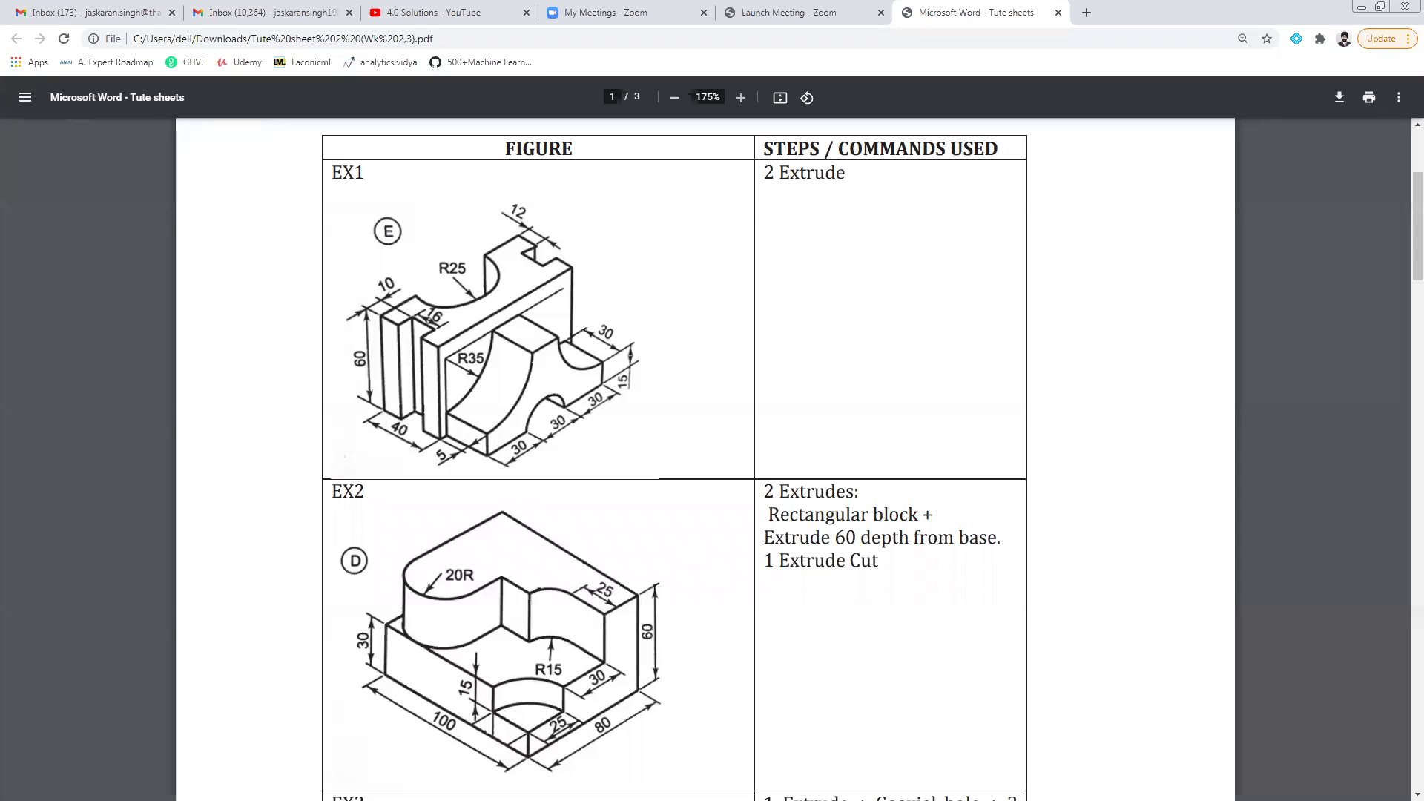
Switch to Creo, show the model in the default 3D orientation and locate the F's section under Extrude 1.
key(alt+Tab)
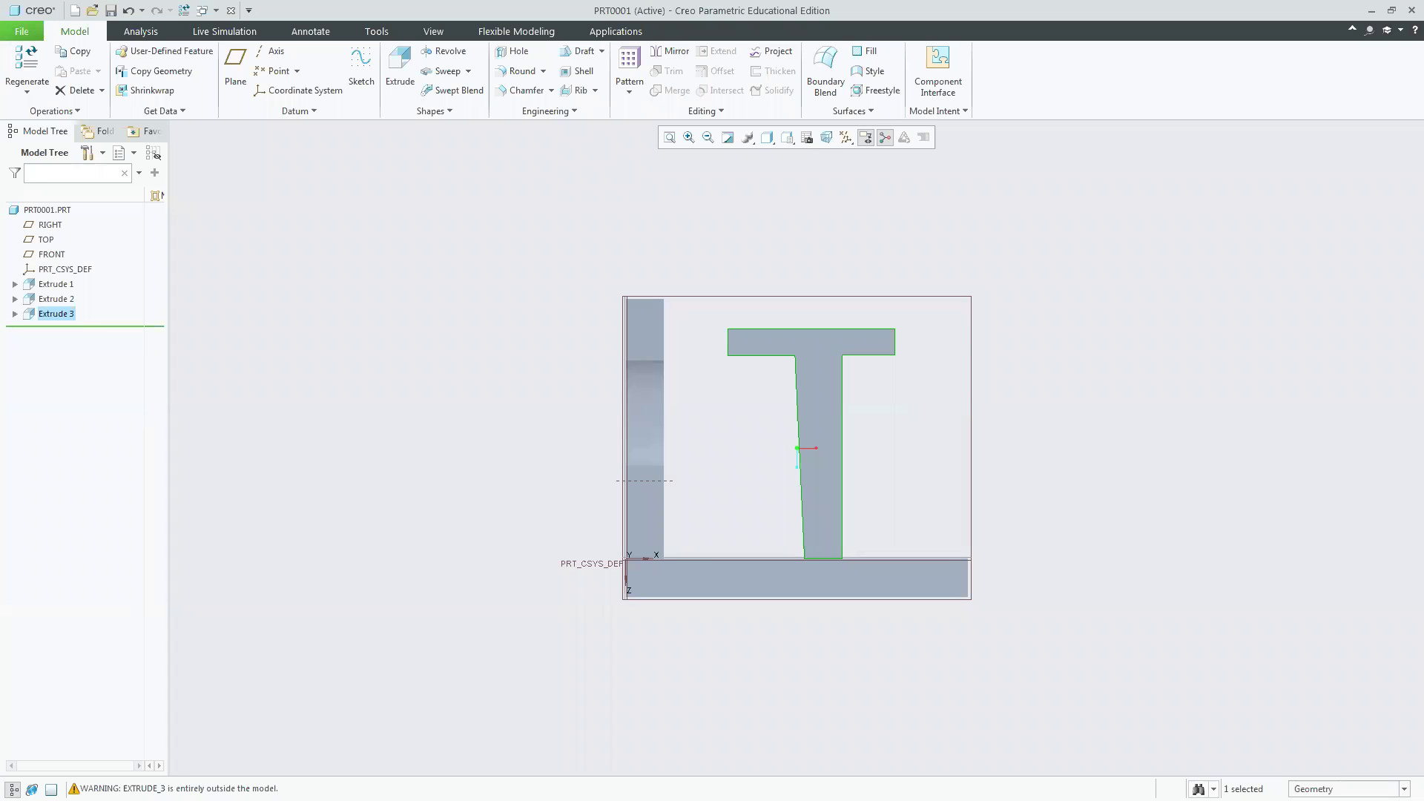
click(787, 138)
click(804, 164)
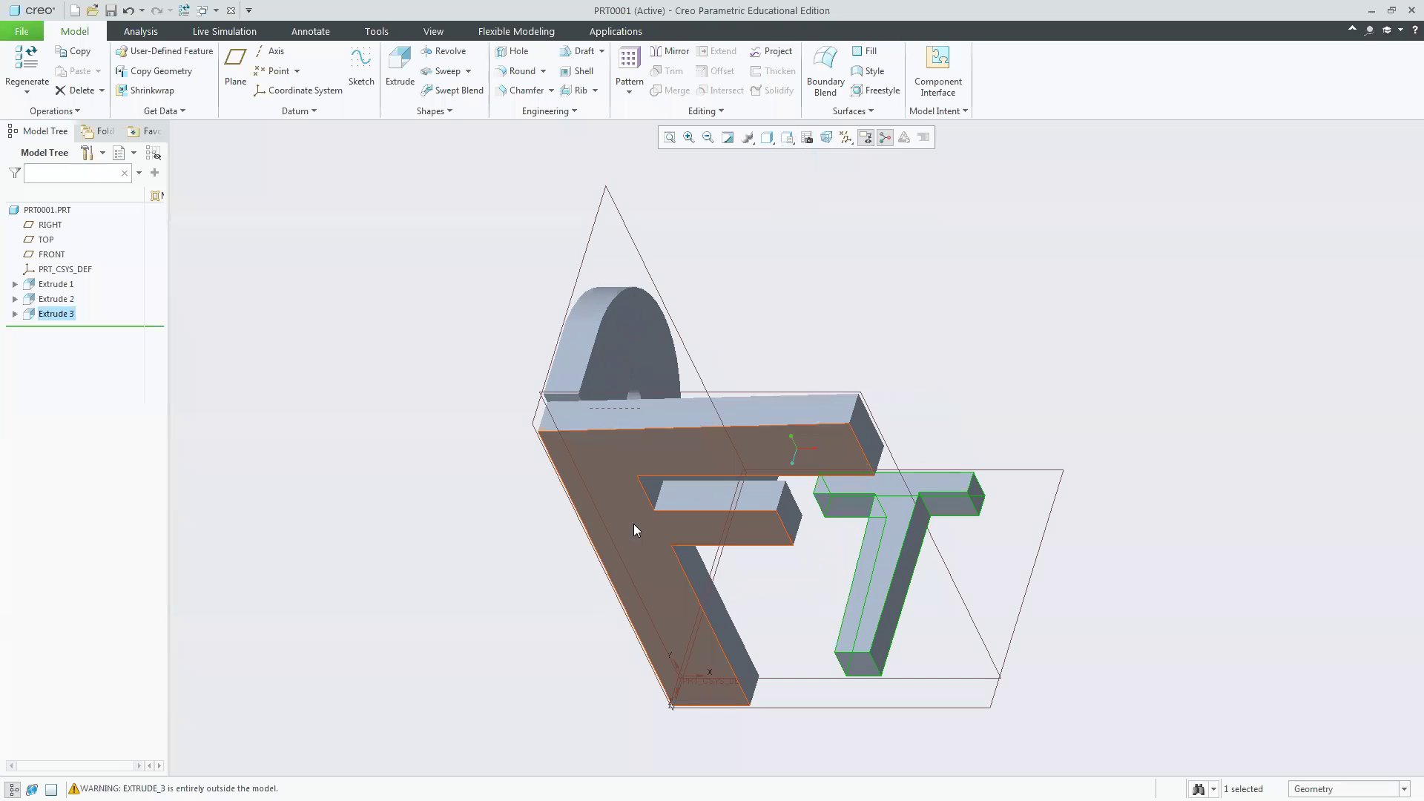
click(620, 509)
click(16, 284)
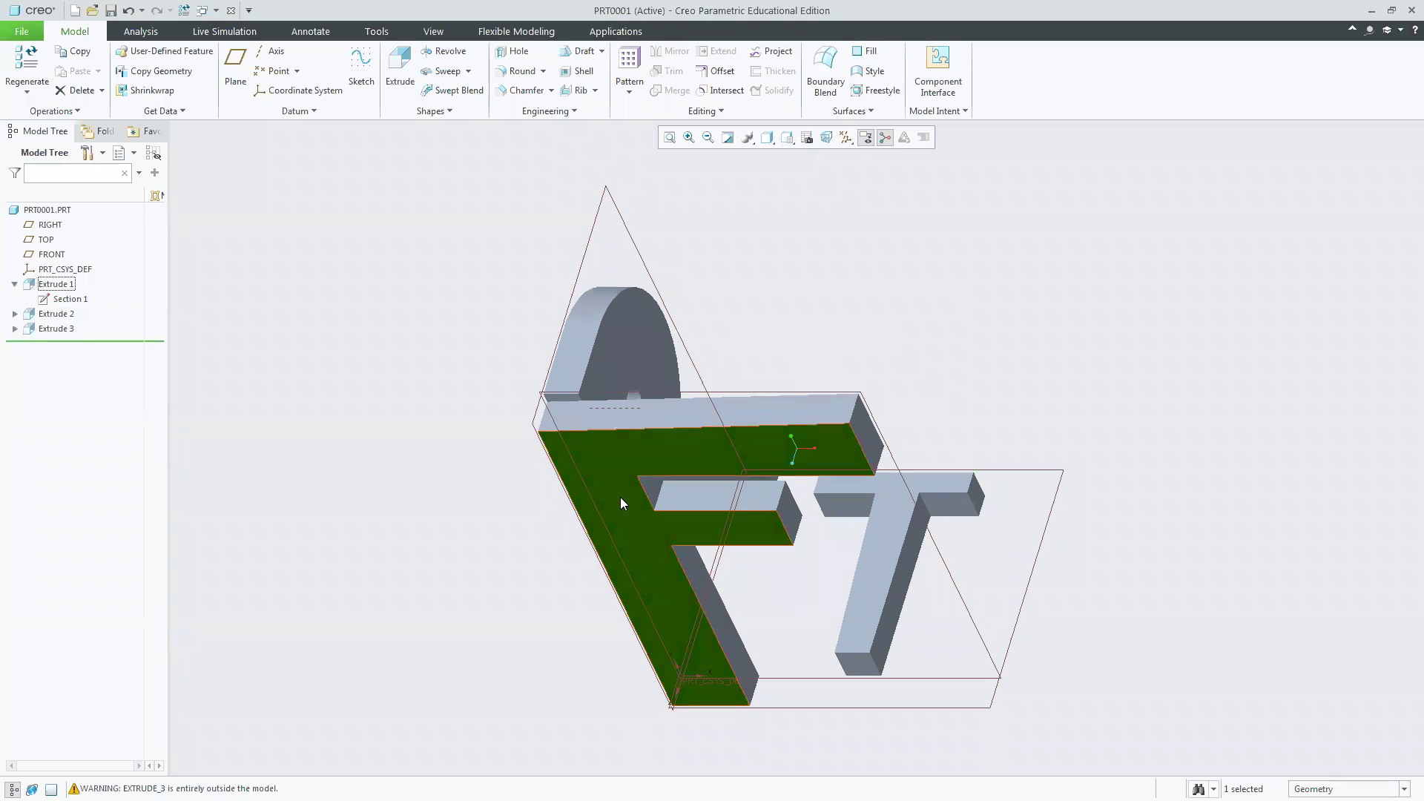
click(67, 299)
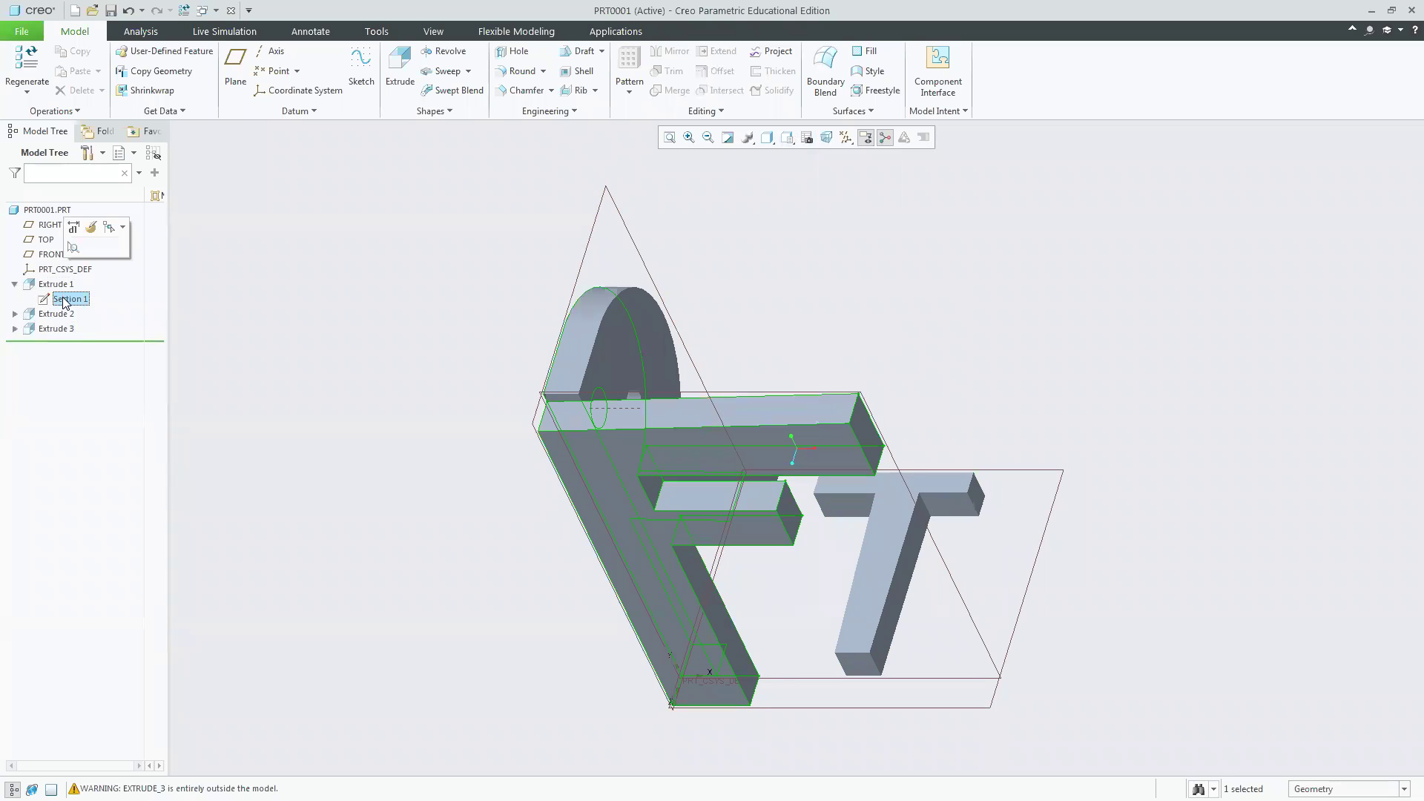
Try setting the length of the F's middle bar to 20, undo the change and leave dimension editing.
double_click(623, 507)
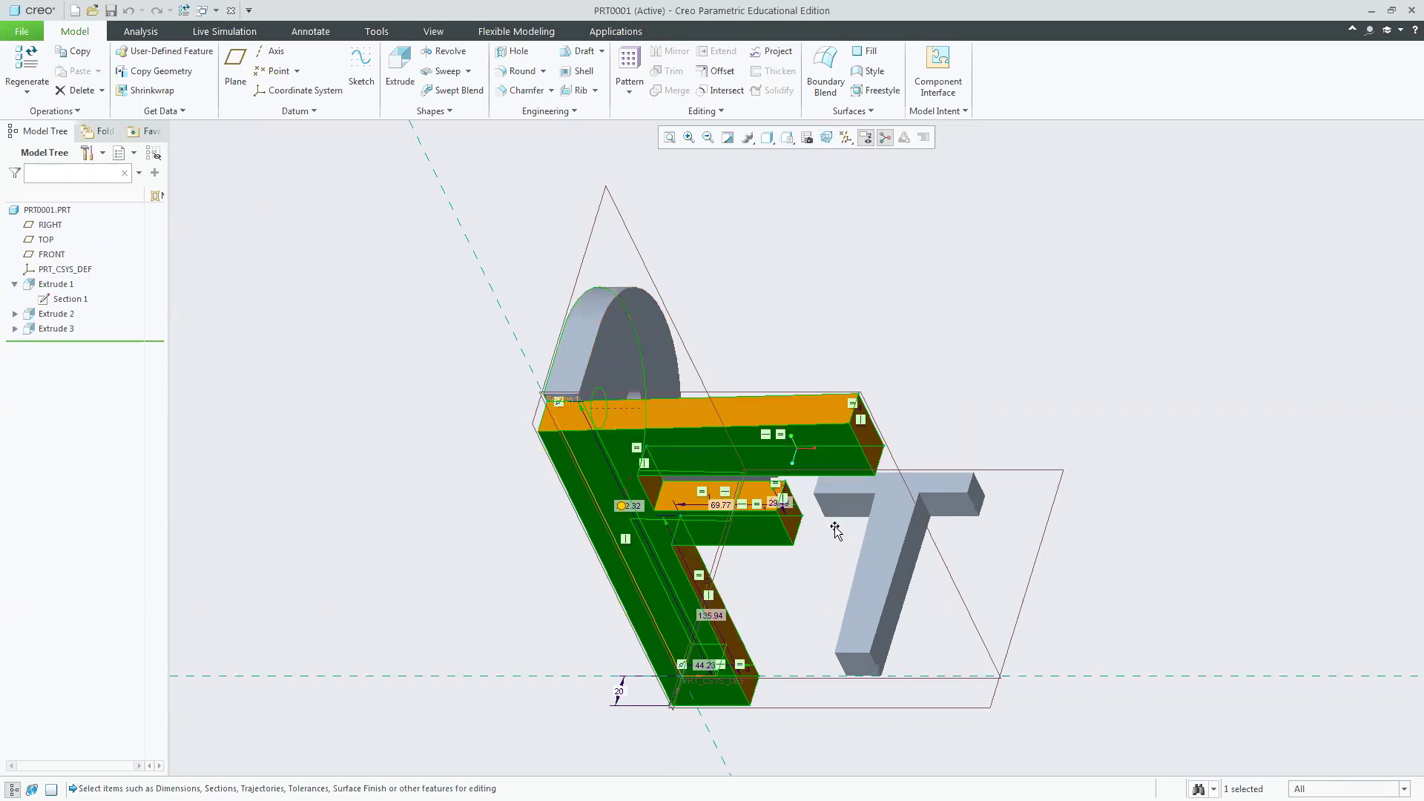
double_click(721, 504)
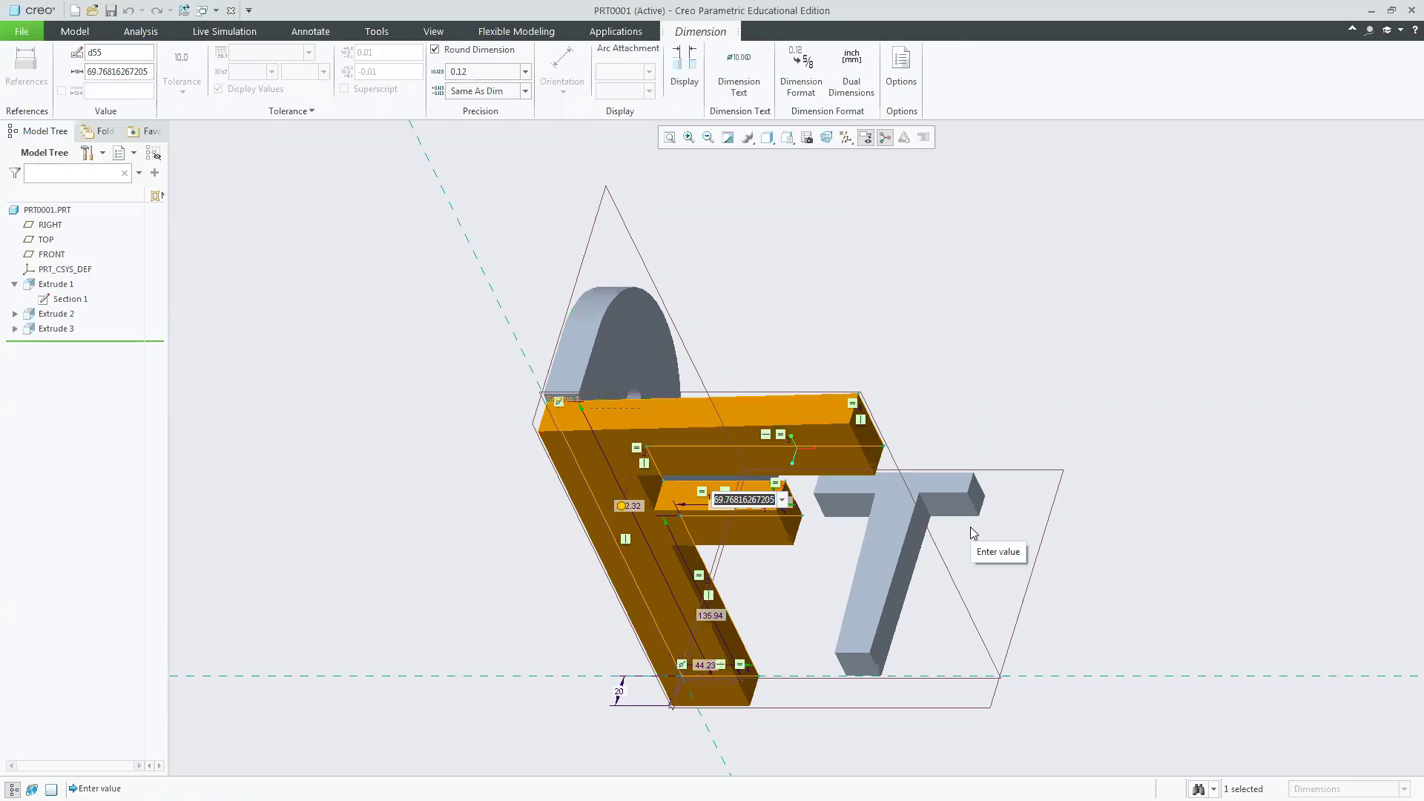
text(20)
key(Return)
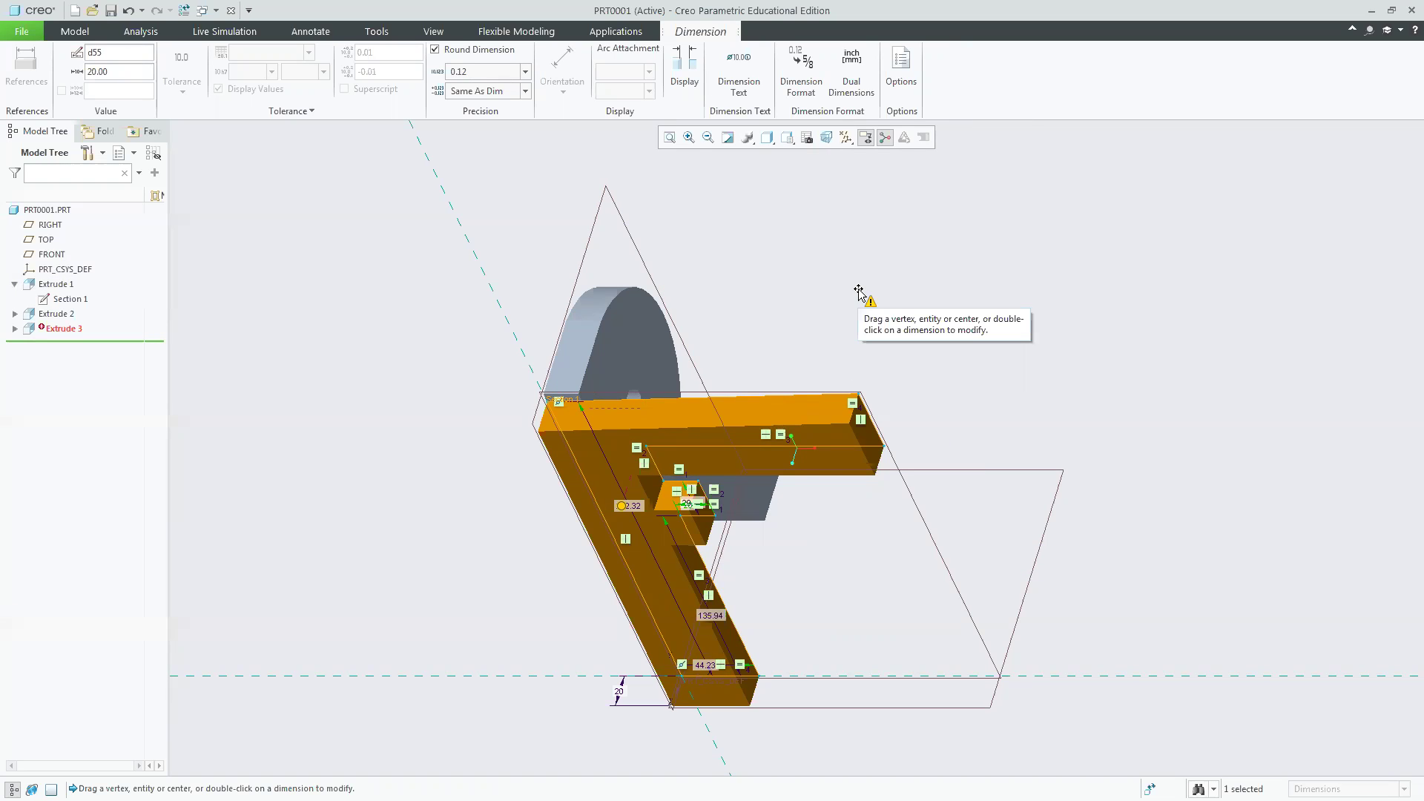
key(ctrl+z)
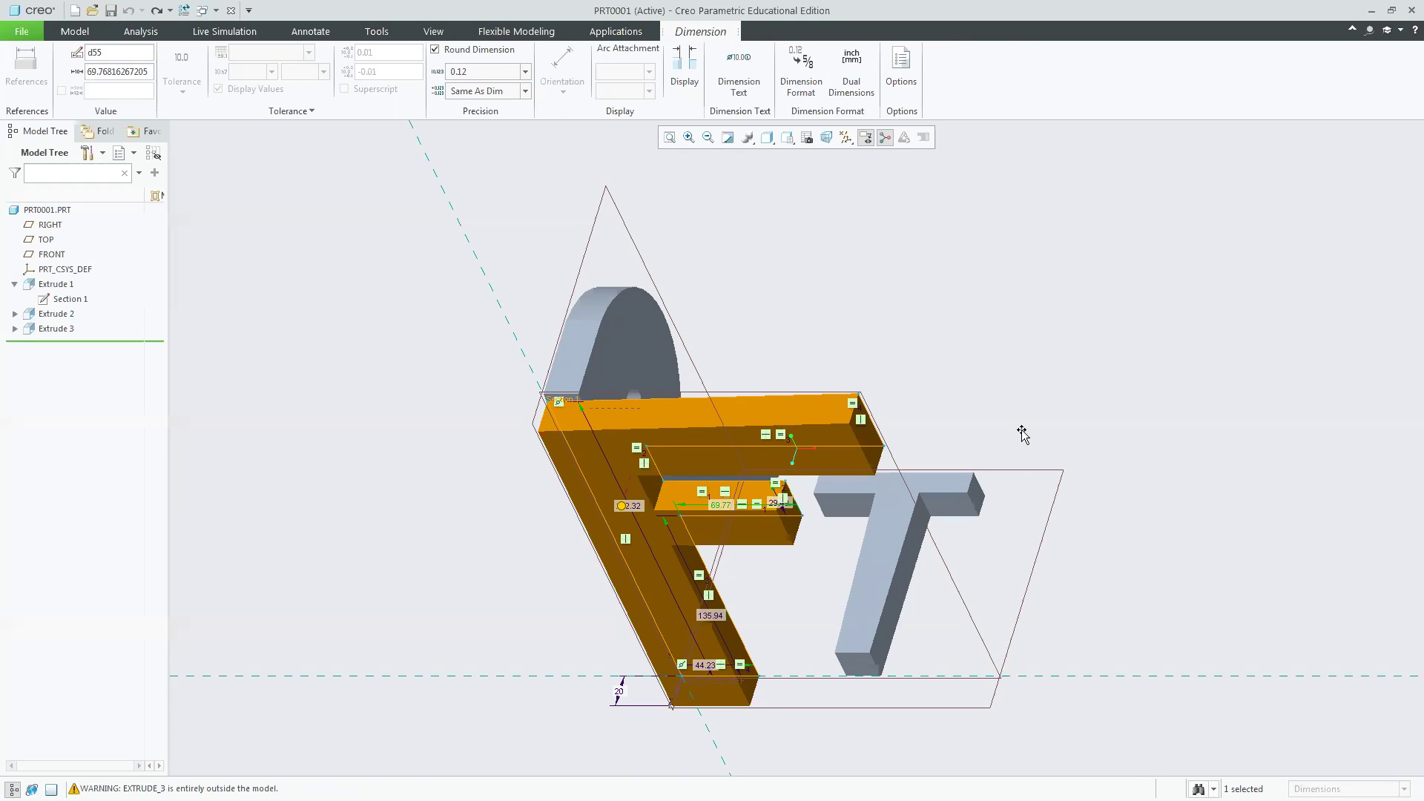
click(75, 32)
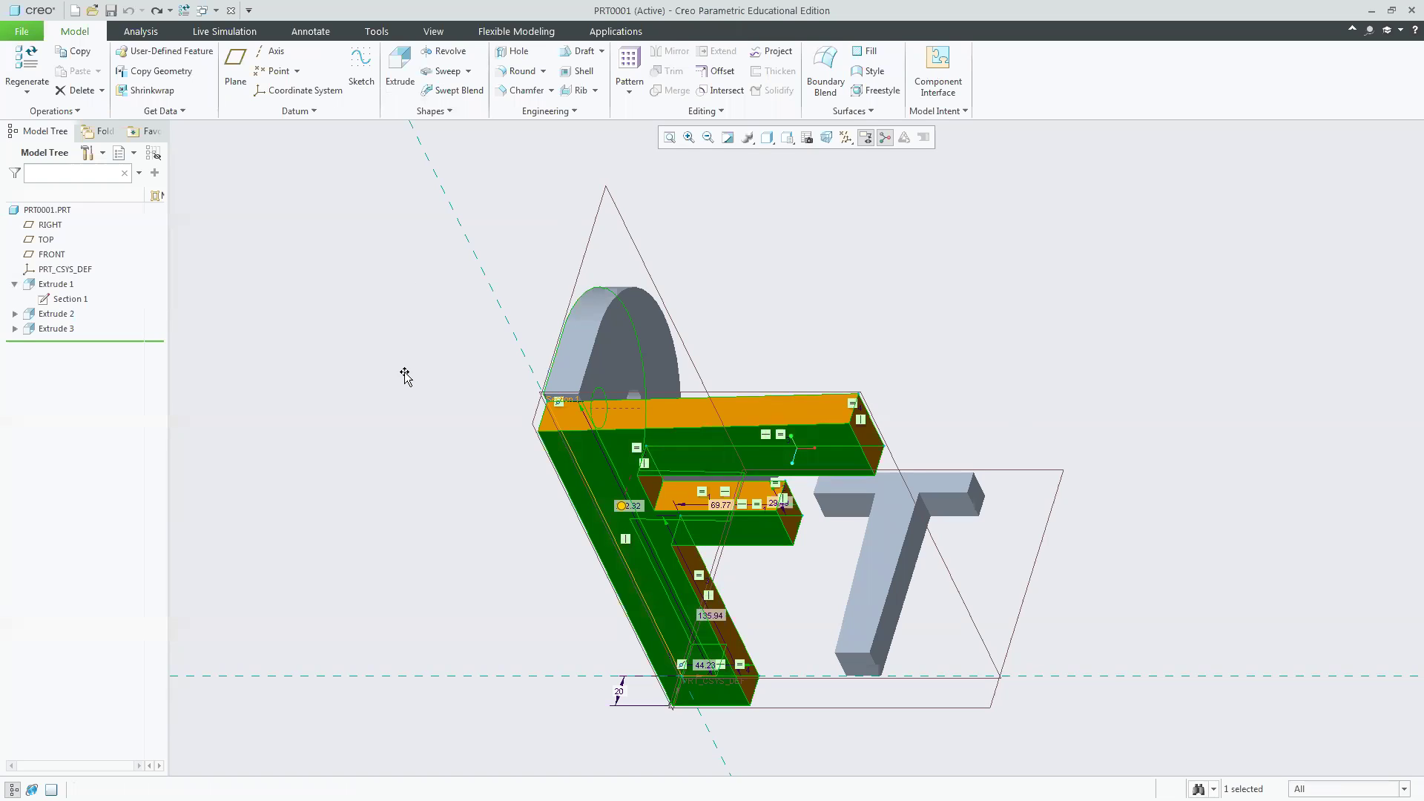
click(347, 376)
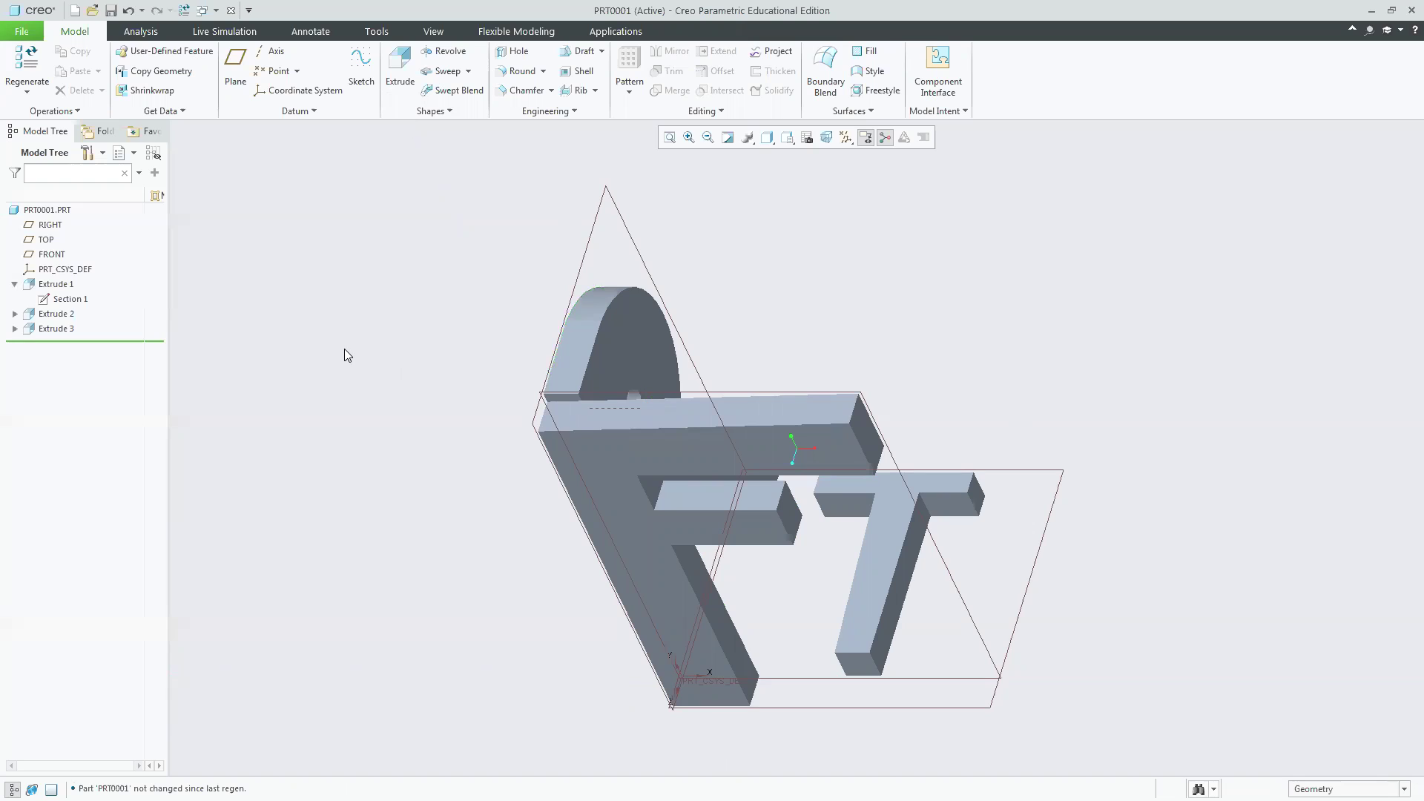
Highlight Section 1 of Extrude 1, collapse the feature and display the F's dimensions in the model.
click(71, 298)
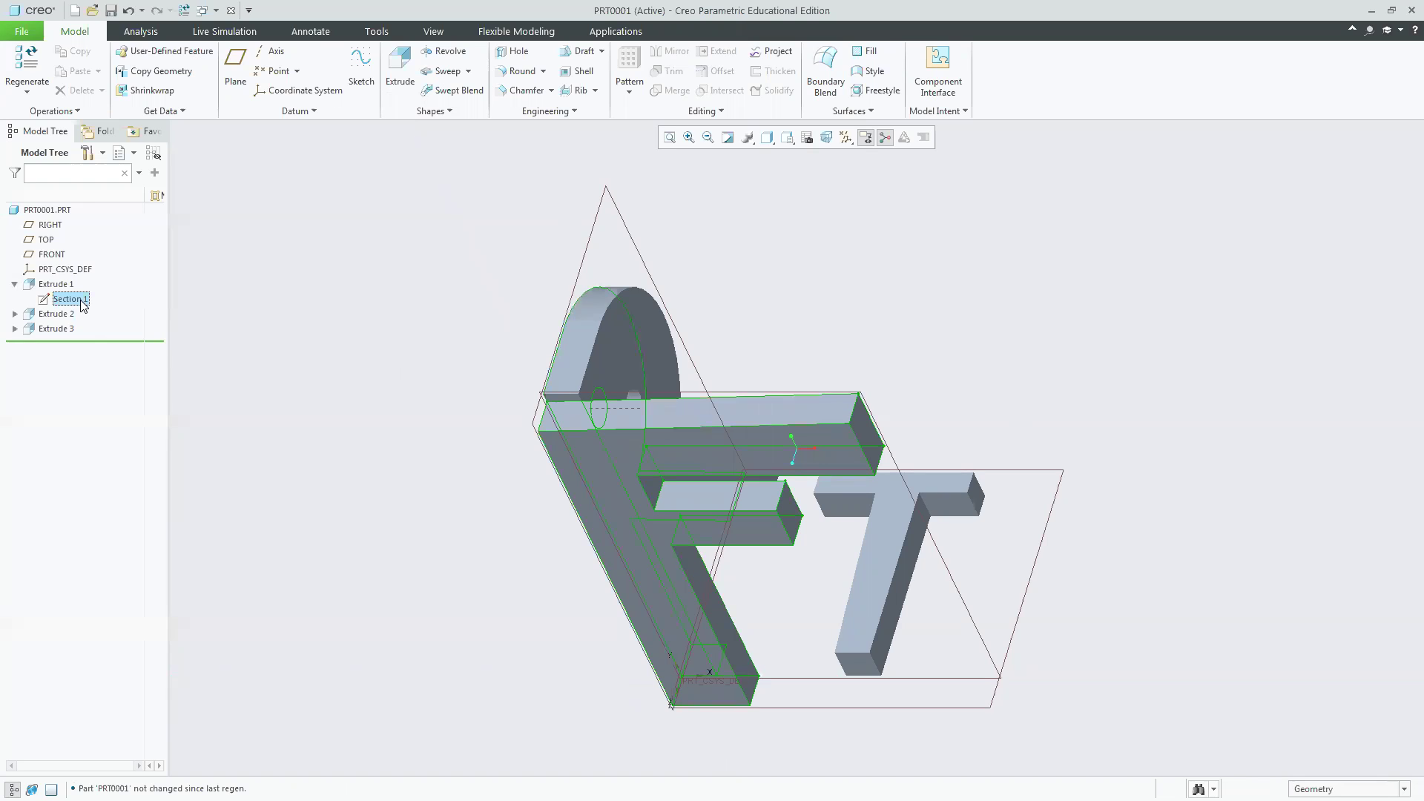
click(357, 473)
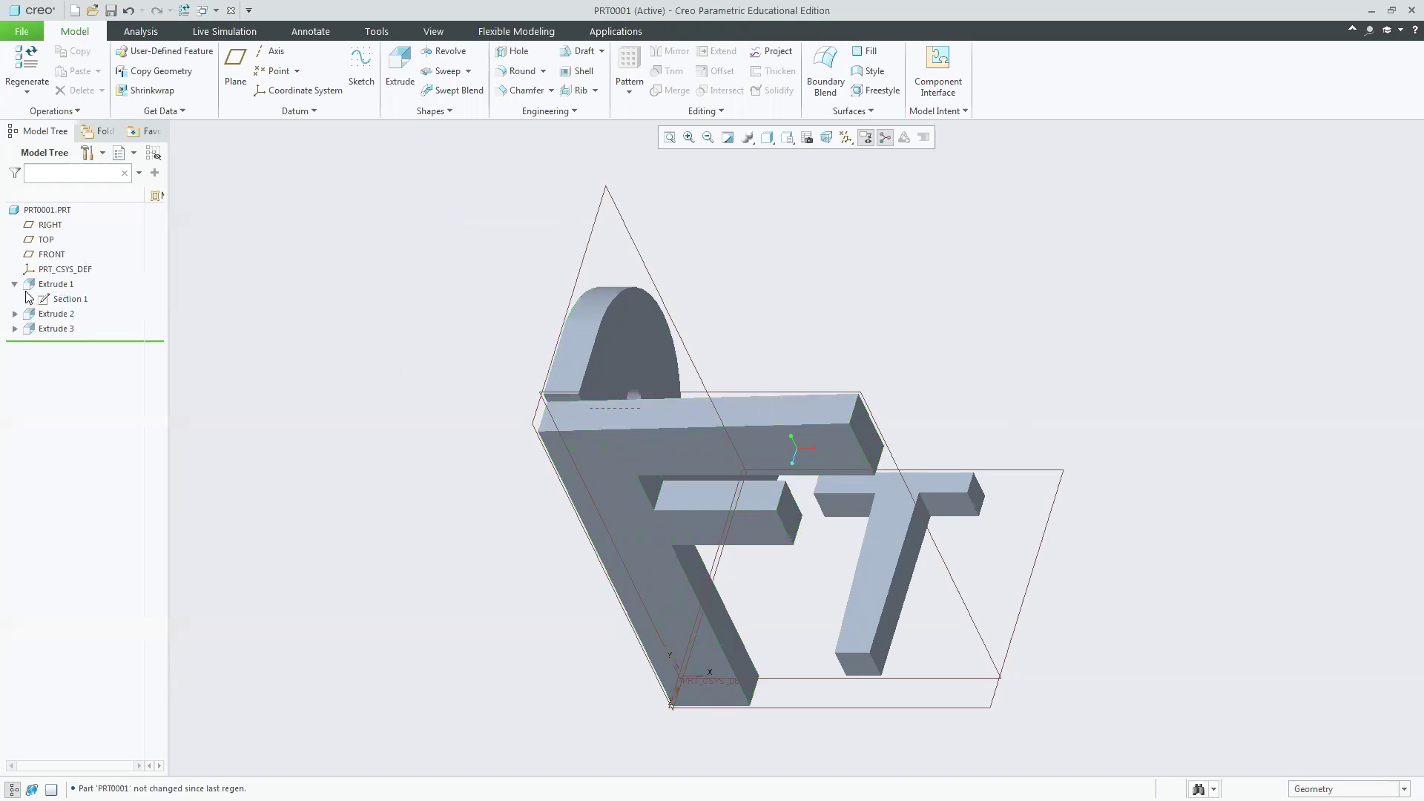
click(15, 284)
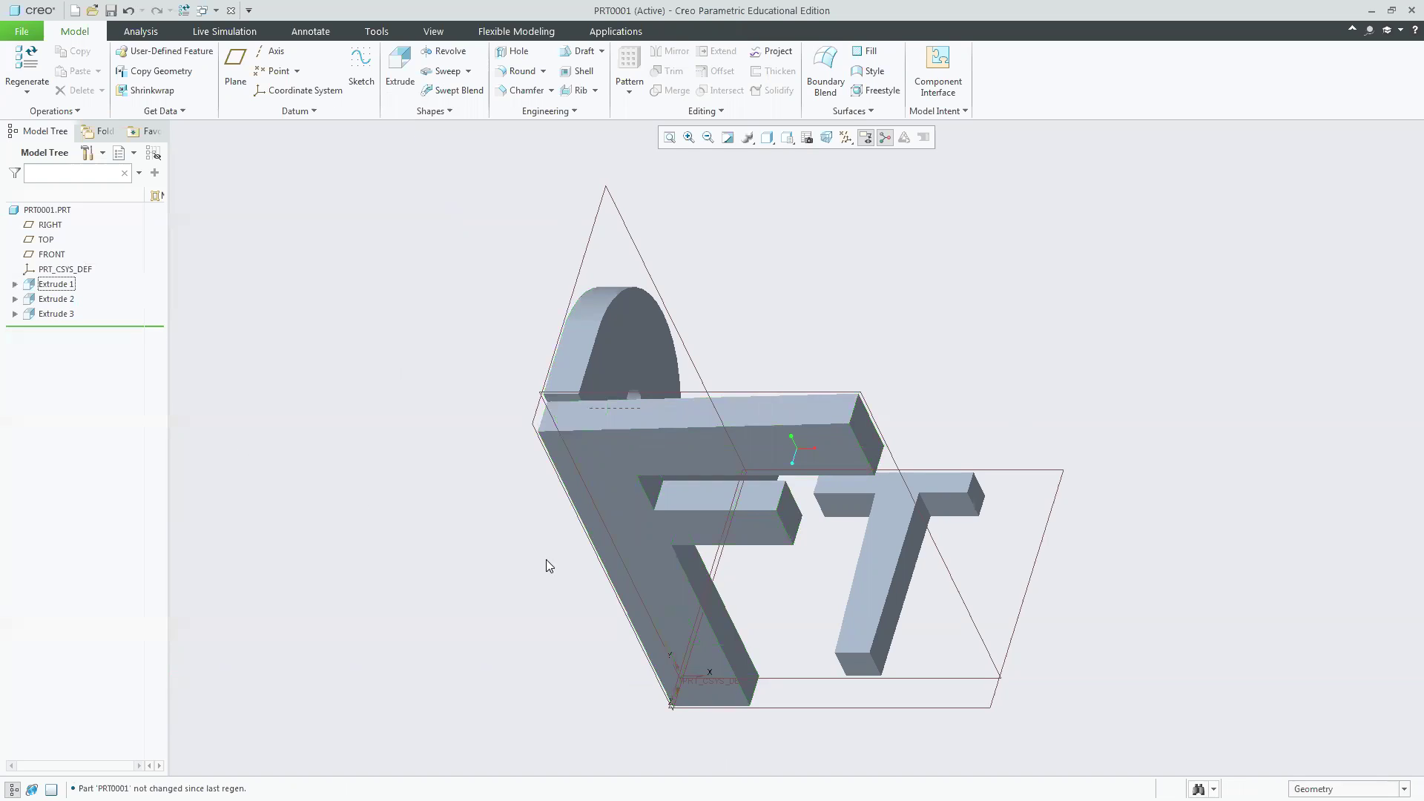
double_click(626, 531)
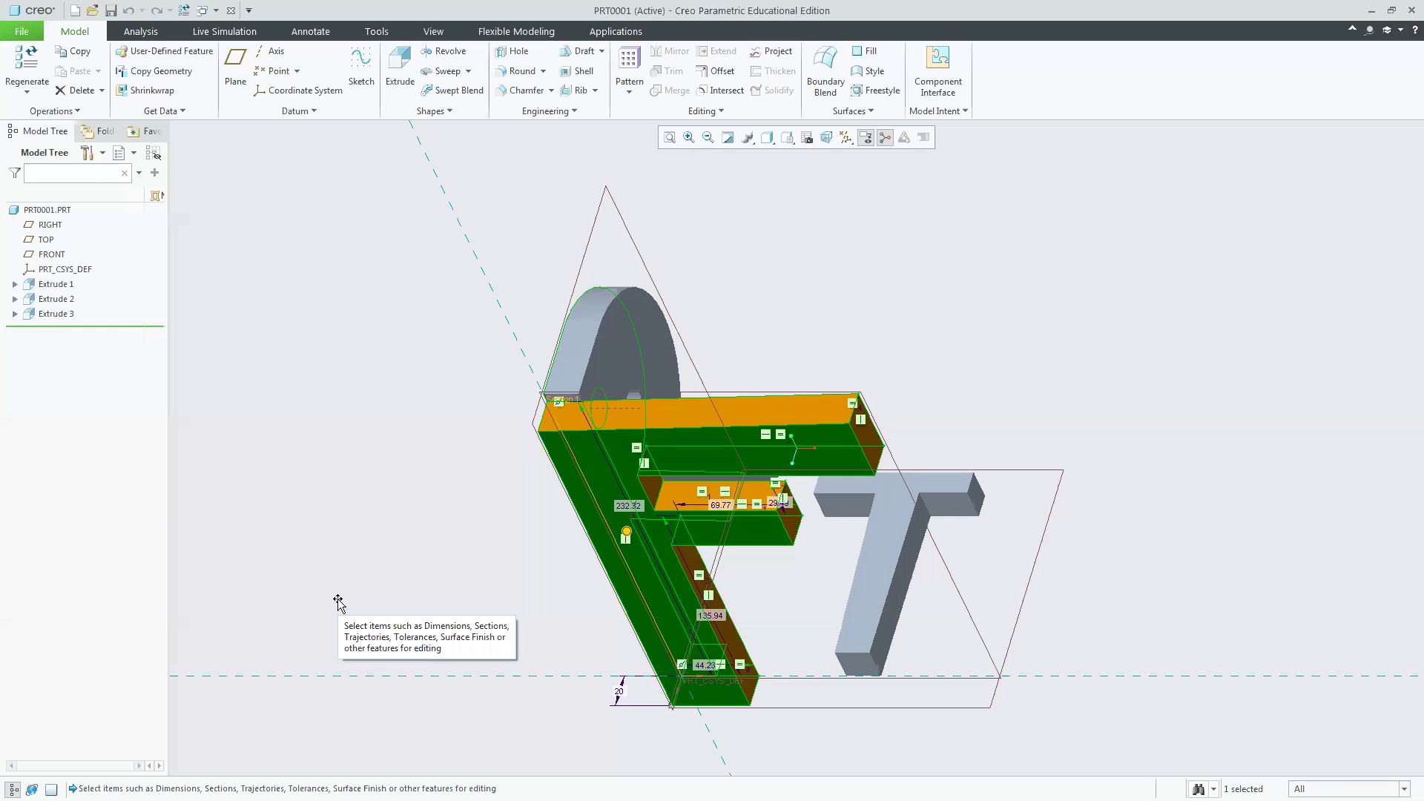
click(460, 531)
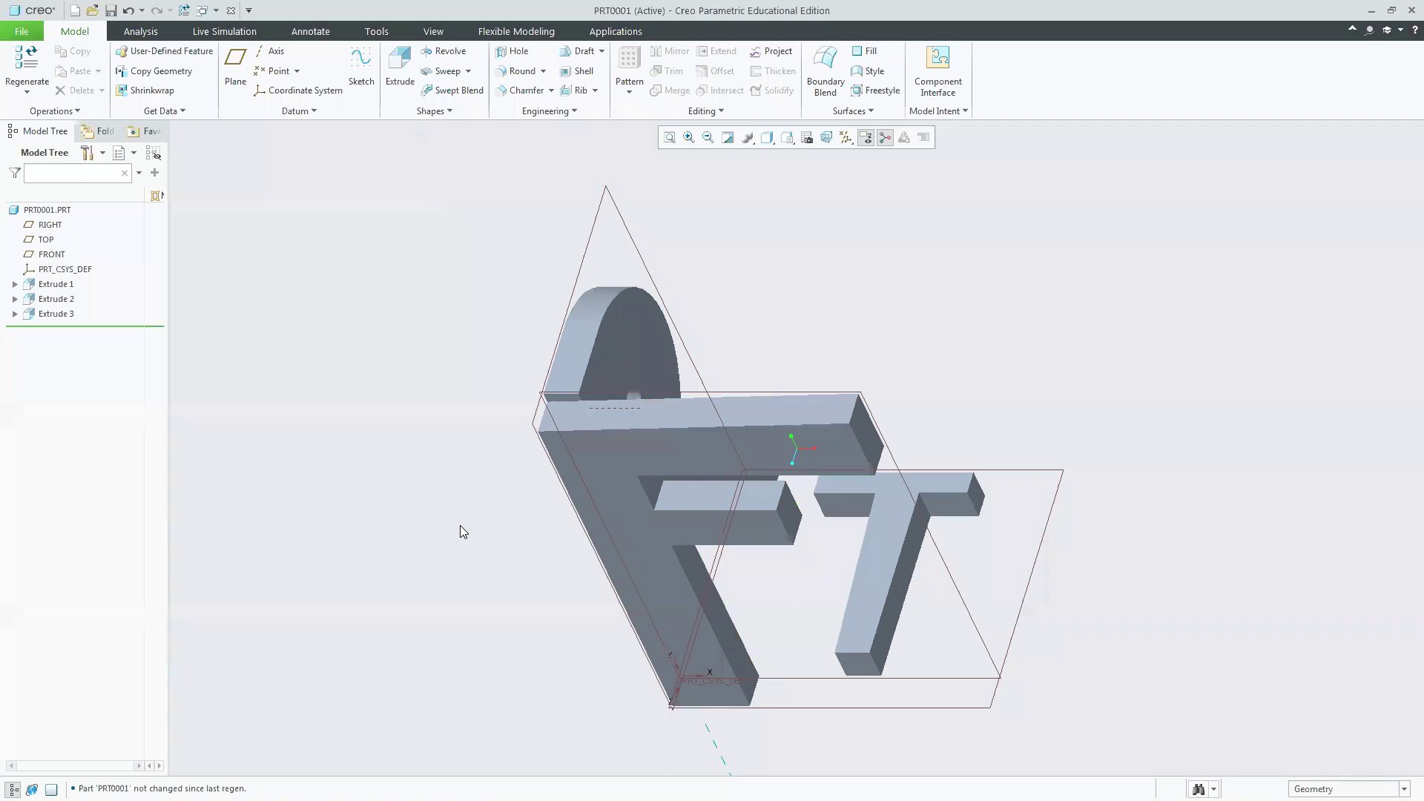
click(614, 505)
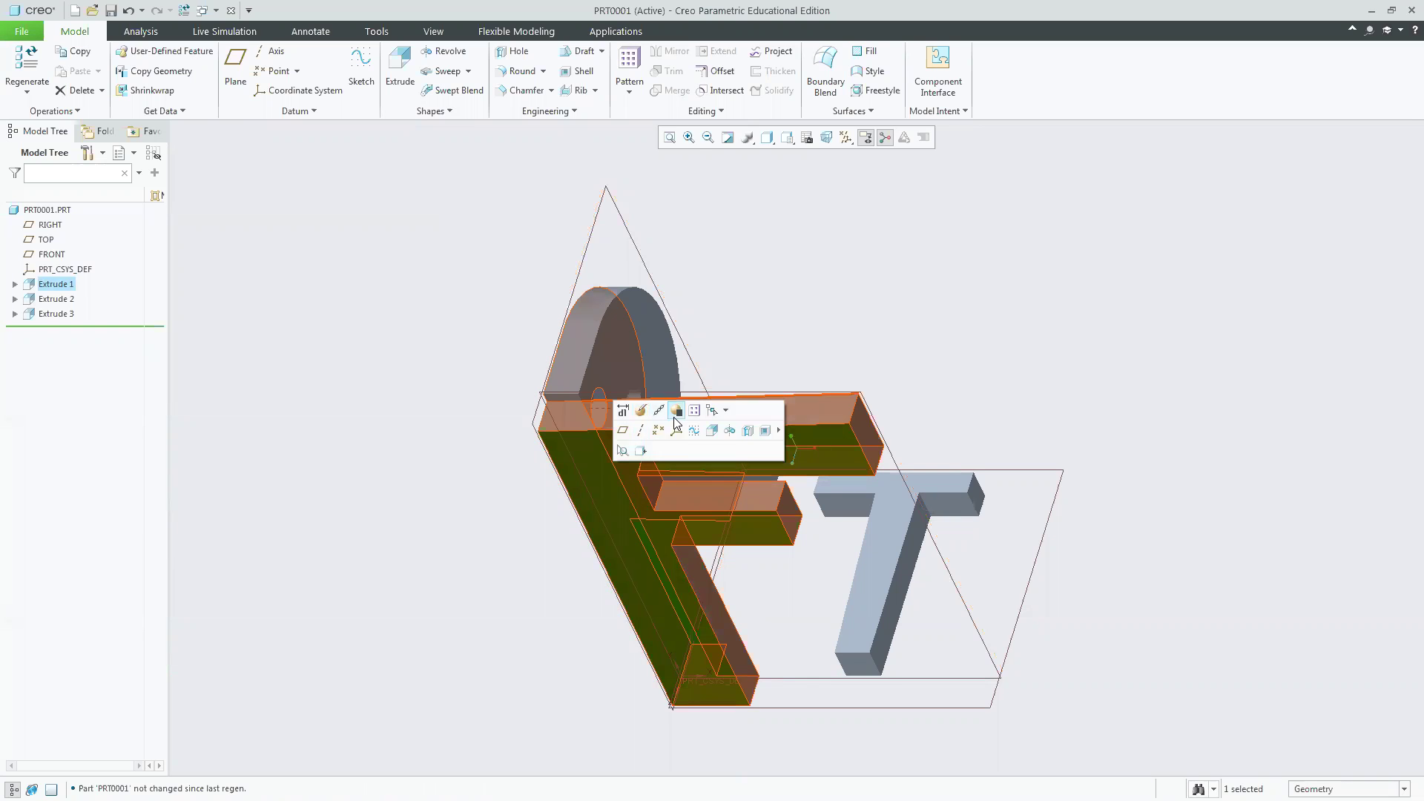
click(712, 412)
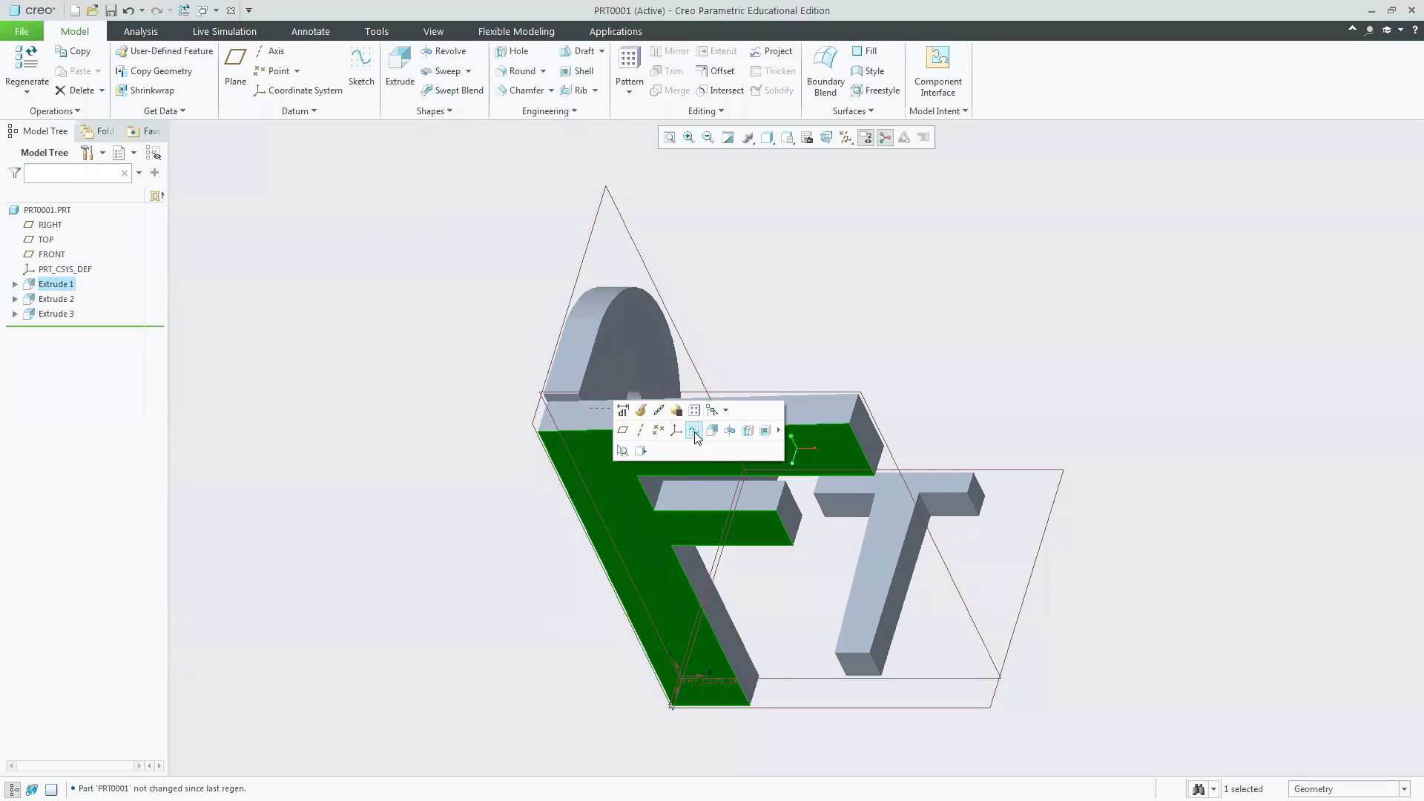
click(694, 432)
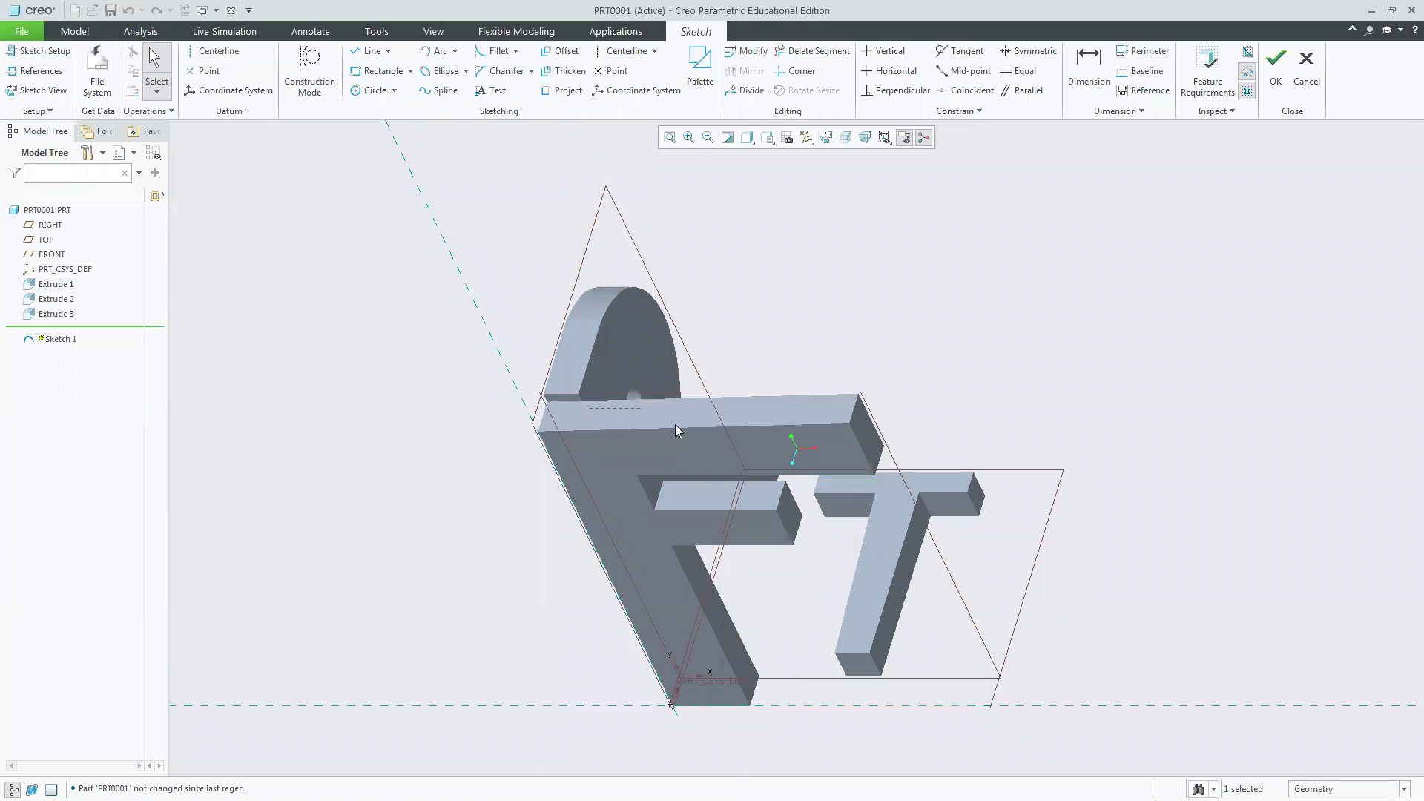
click(1306, 75)
click(756, 436)
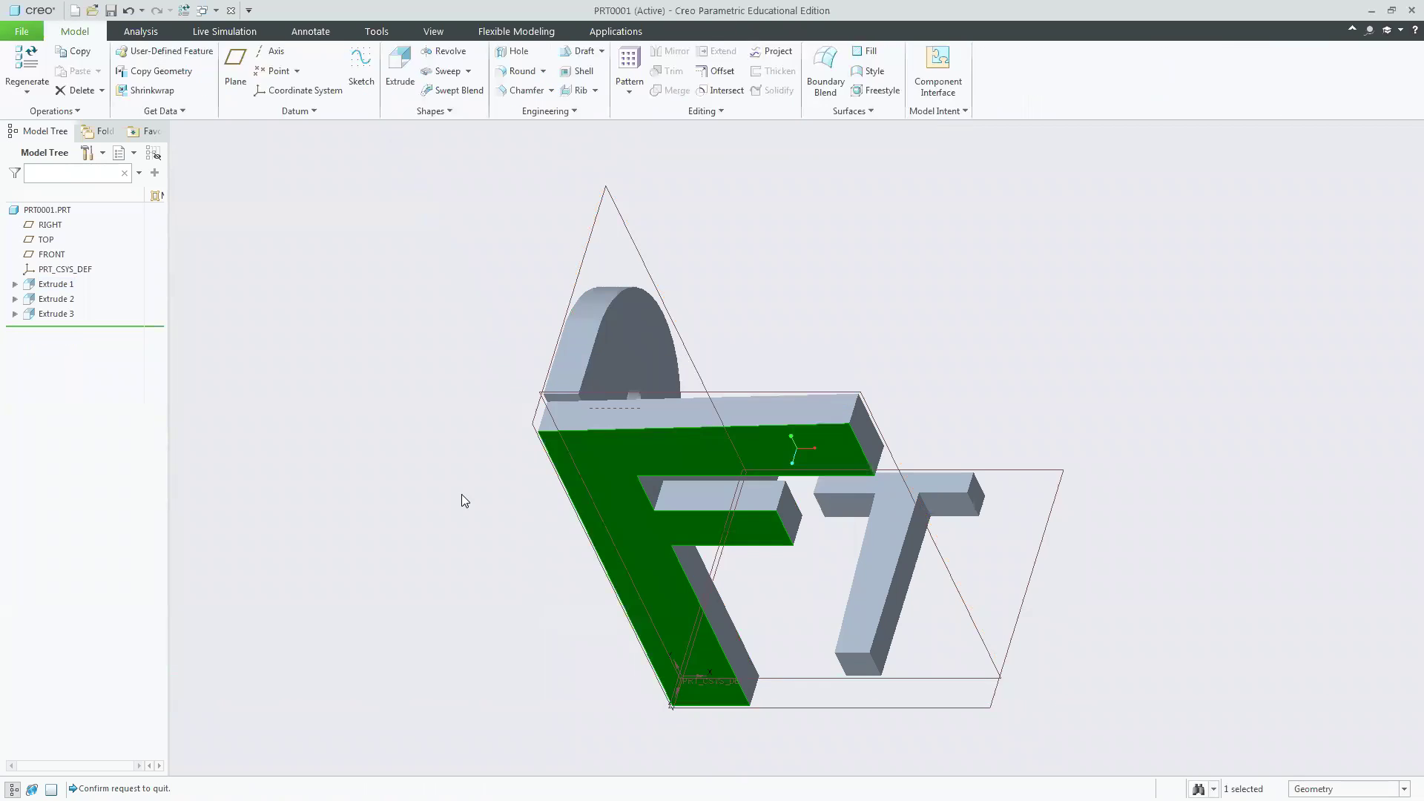
click(396, 488)
Compare Section 1 with its parent Extrude 1 in the model tree, and collapse the feature.
click(15, 284)
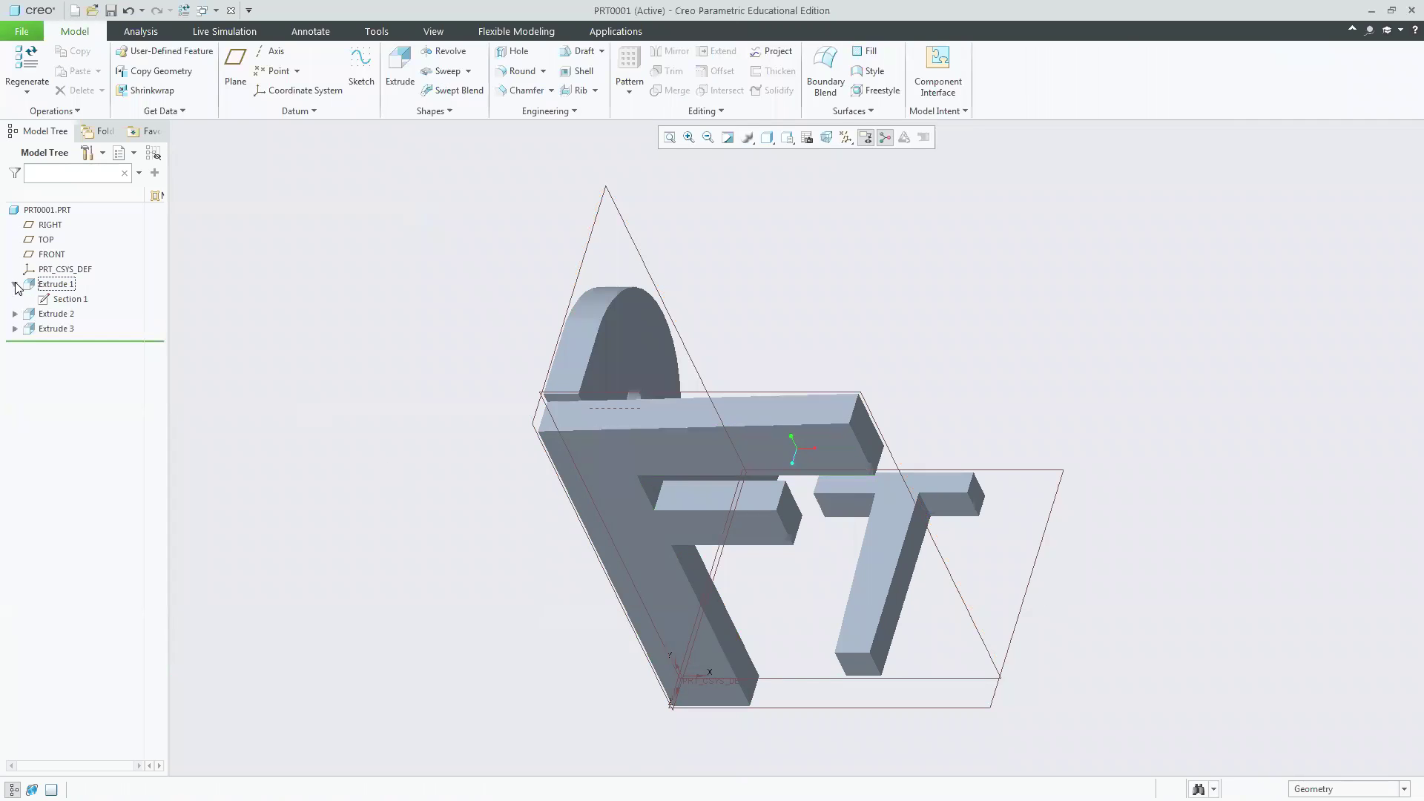
click(71, 300)
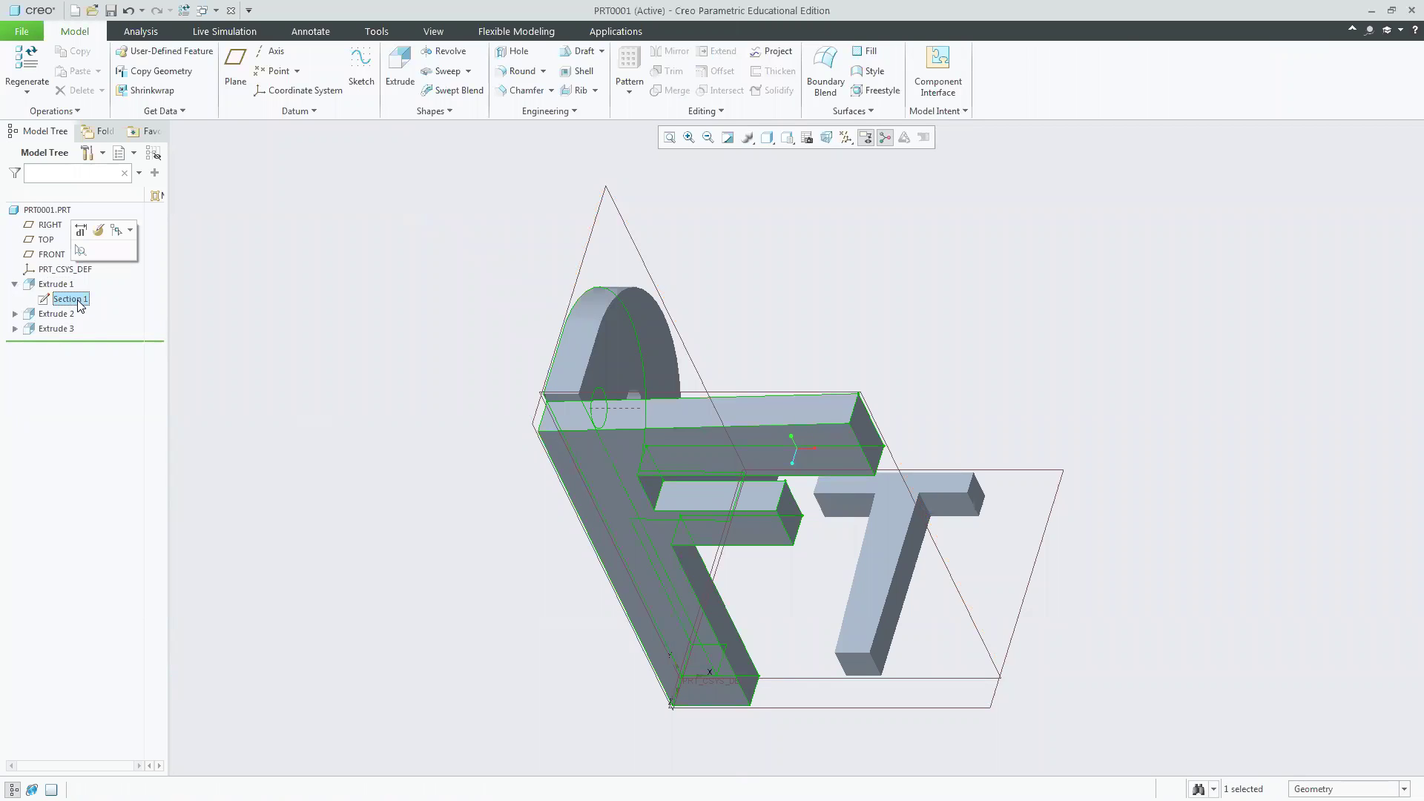
click(58, 288)
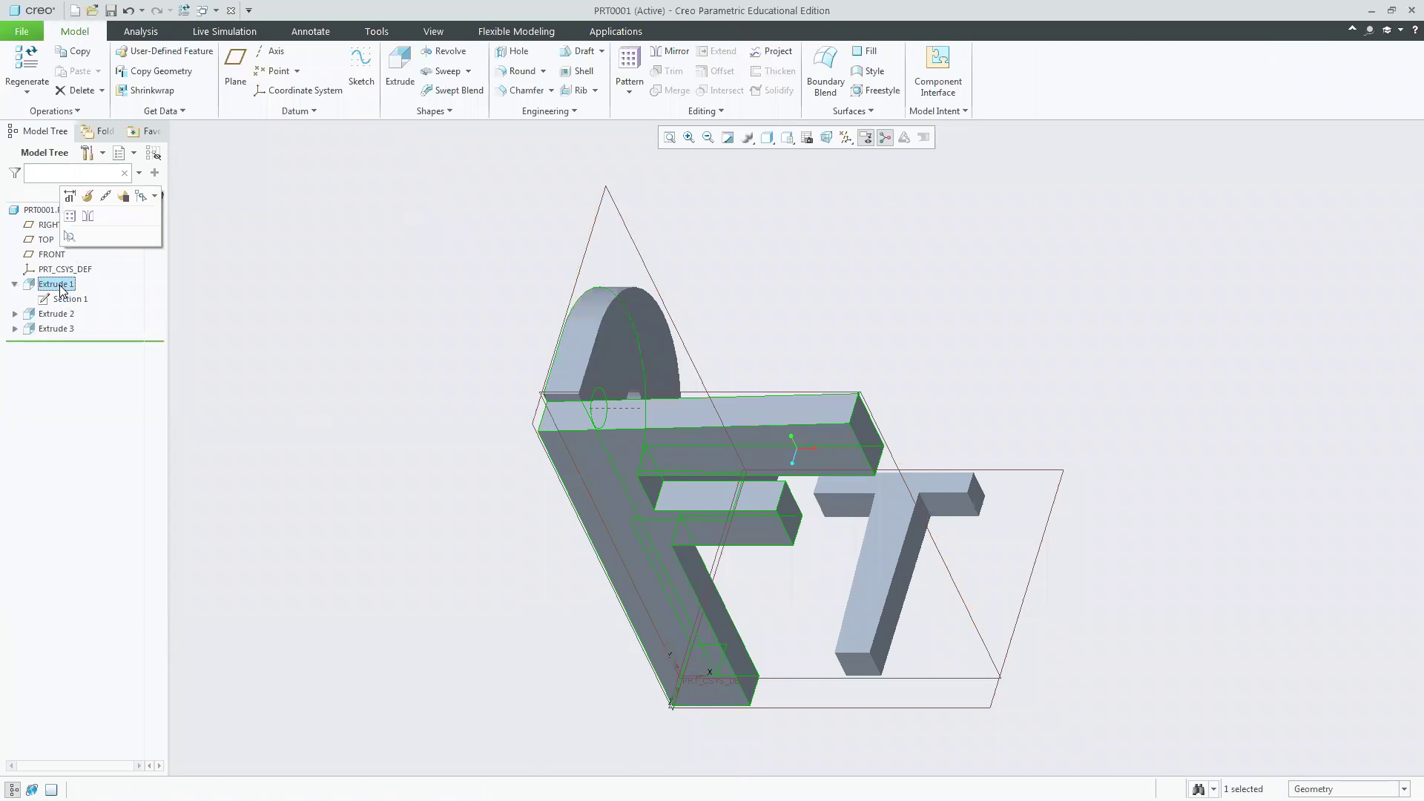
click(15, 284)
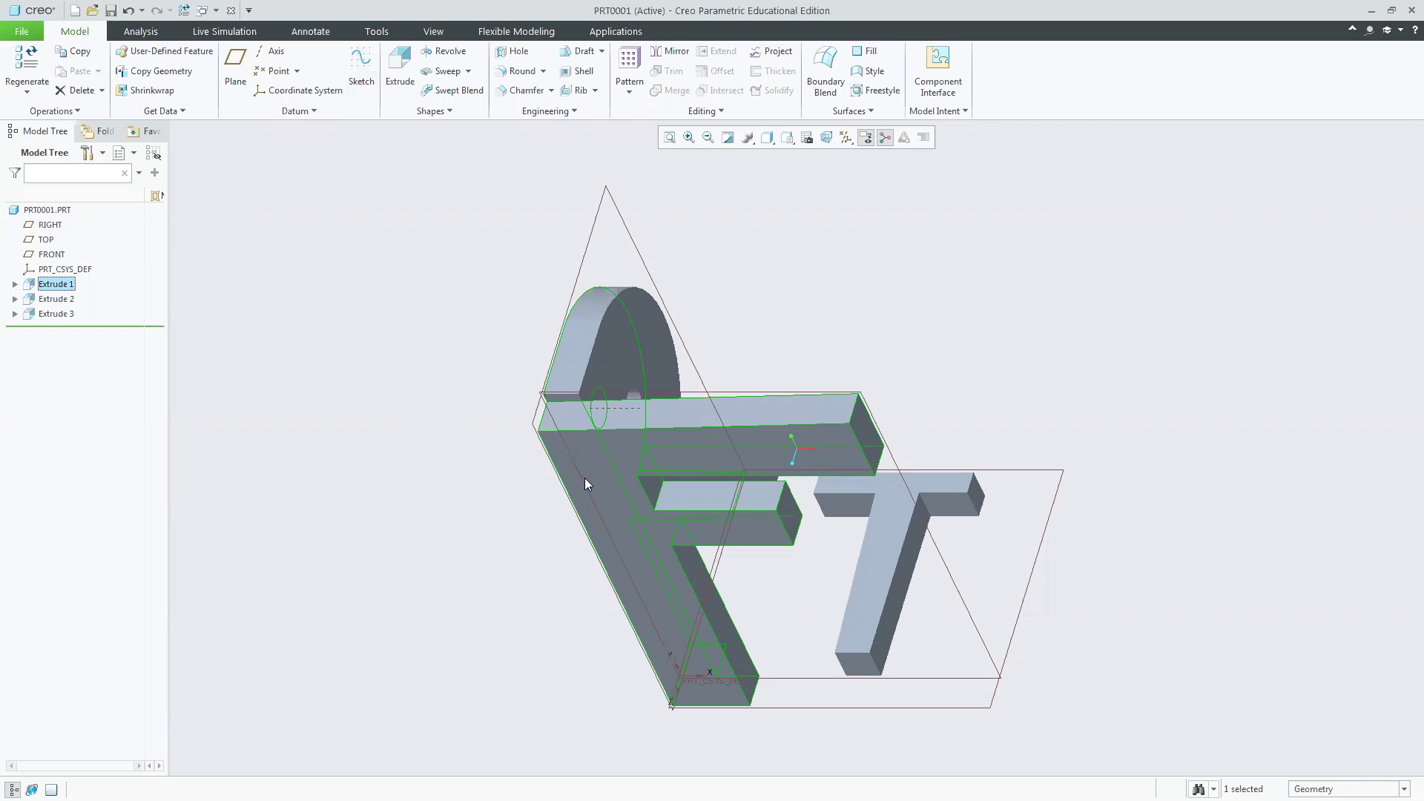
click(363, 304)
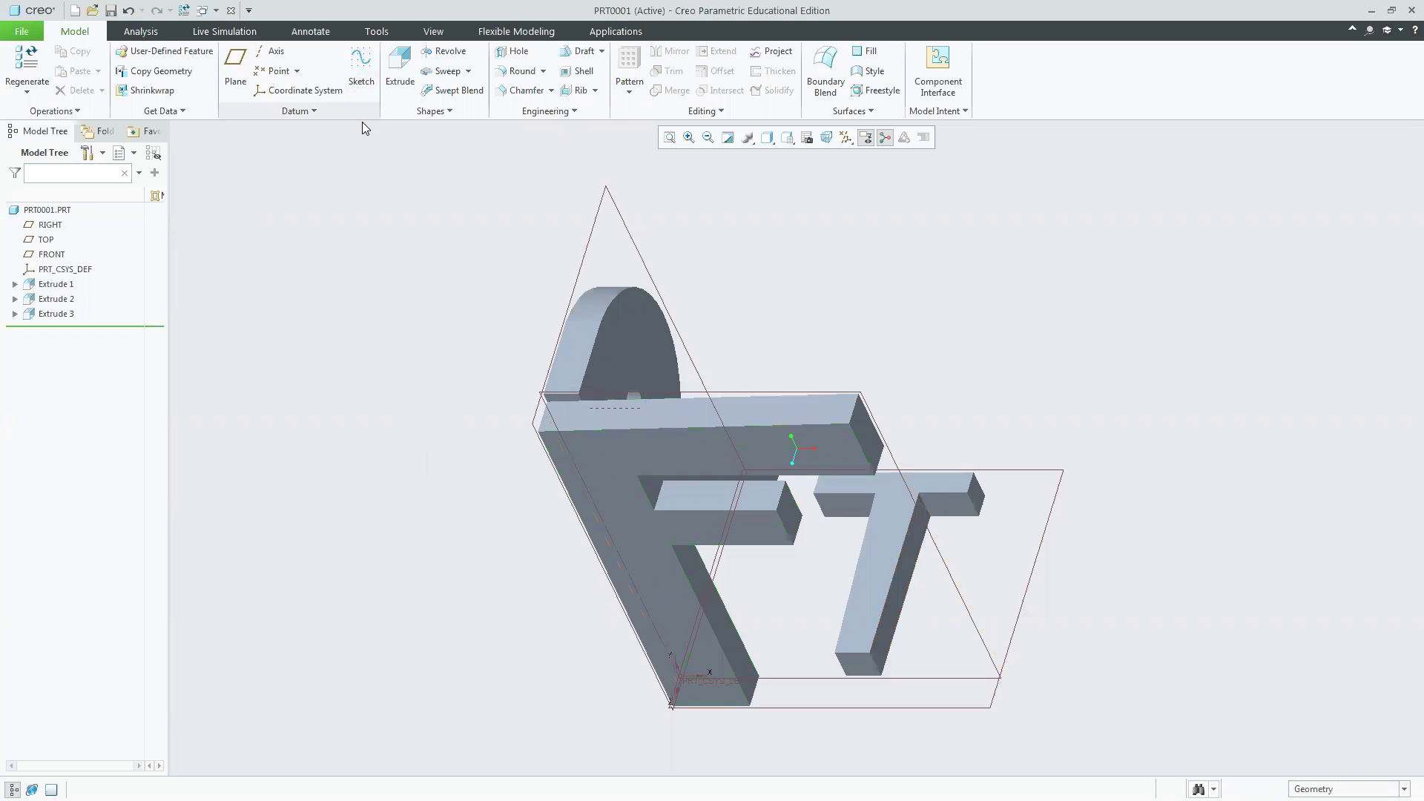
Sketch a circle about 36 in diameter beside the T on the TOP plane, with RIGHT as reference, and finish the sketch.
click(359, 71)
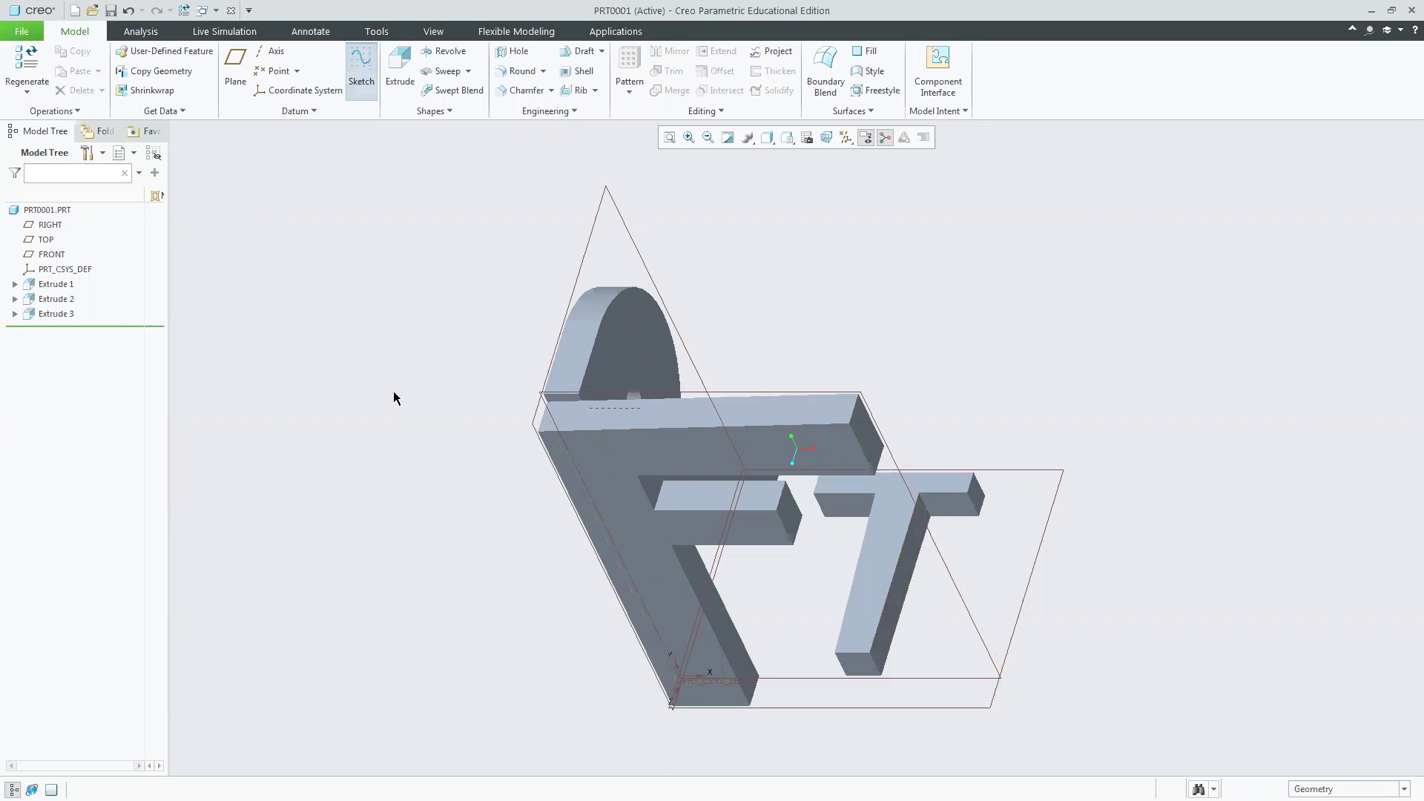
click(1054, 474)
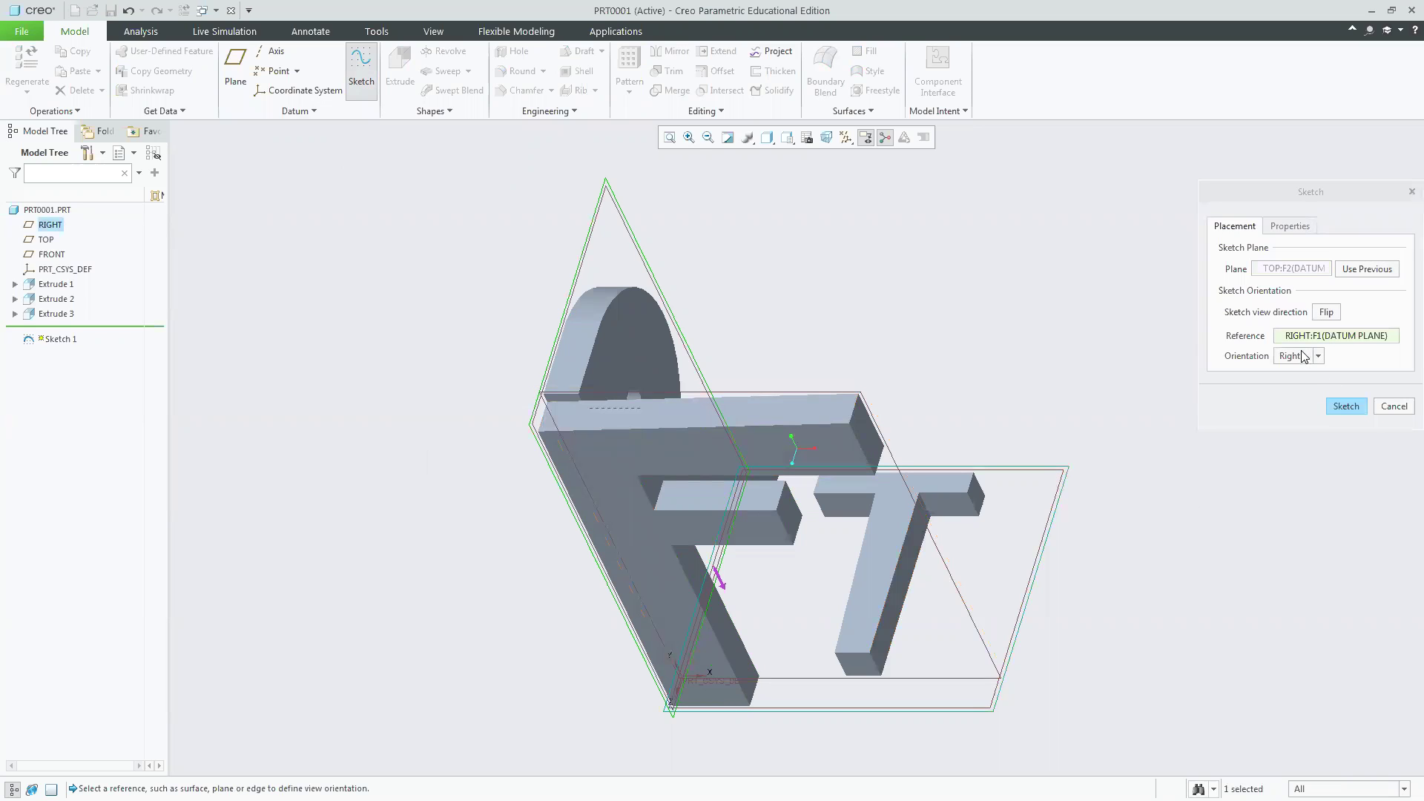
click(1345, 406)
click(827, 138)
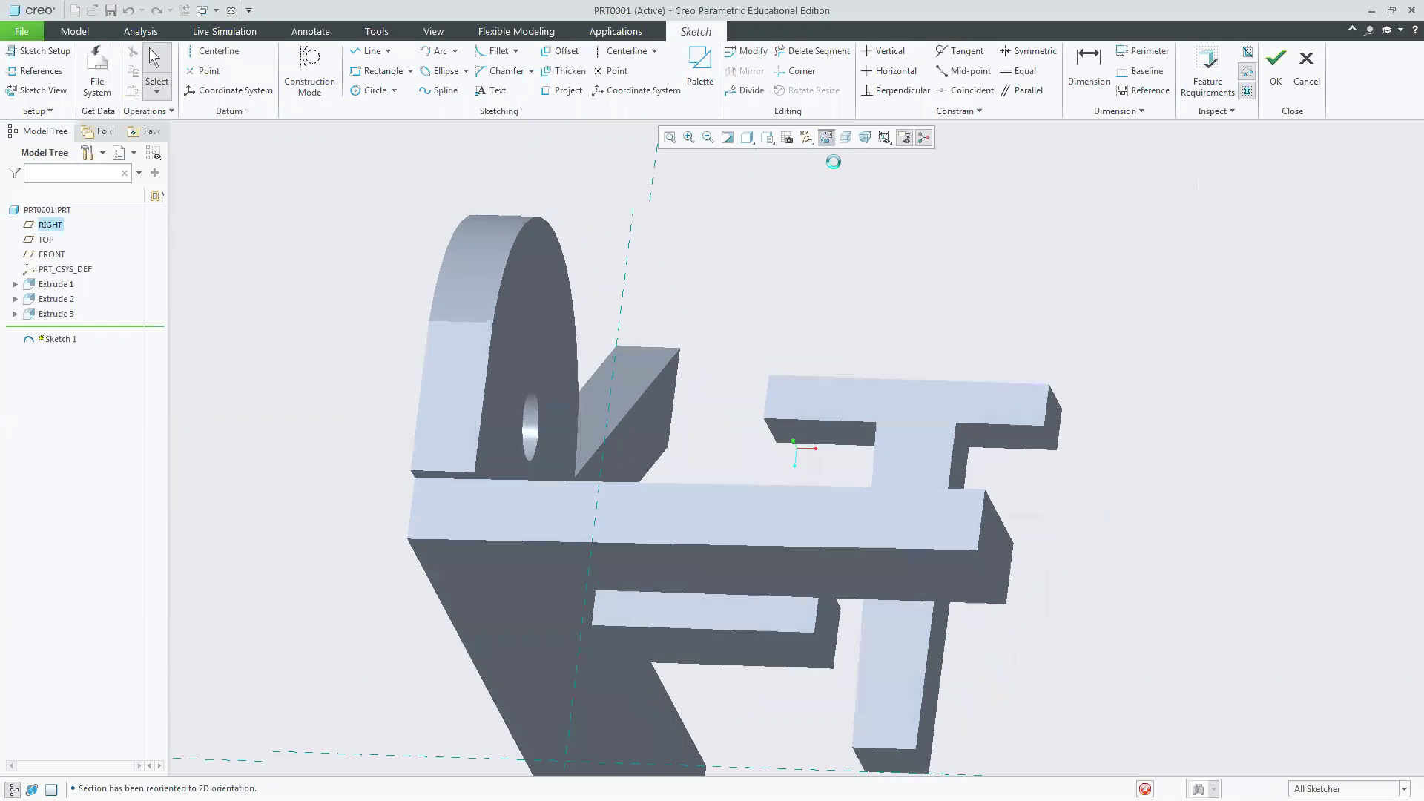
click(373, 92)
click(1013, 438)
click(1053, 482)
middle_click(1228, 459)
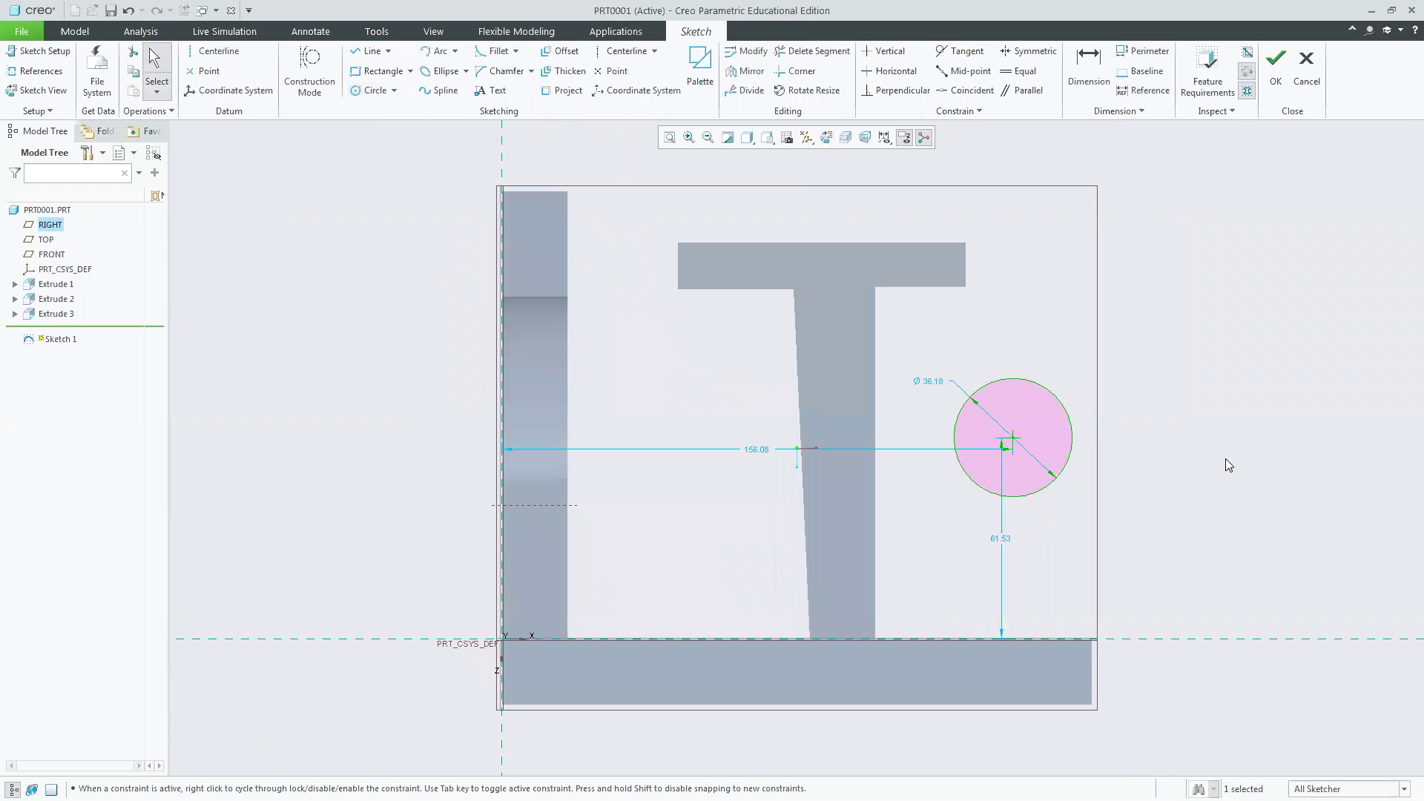
click(1276, 67)
Show the model in the default 3D orientation and highlight Extrude 1 and Extrude 2 one after the other.
click(788, 141)
click(815, 157)
click(266, 332)
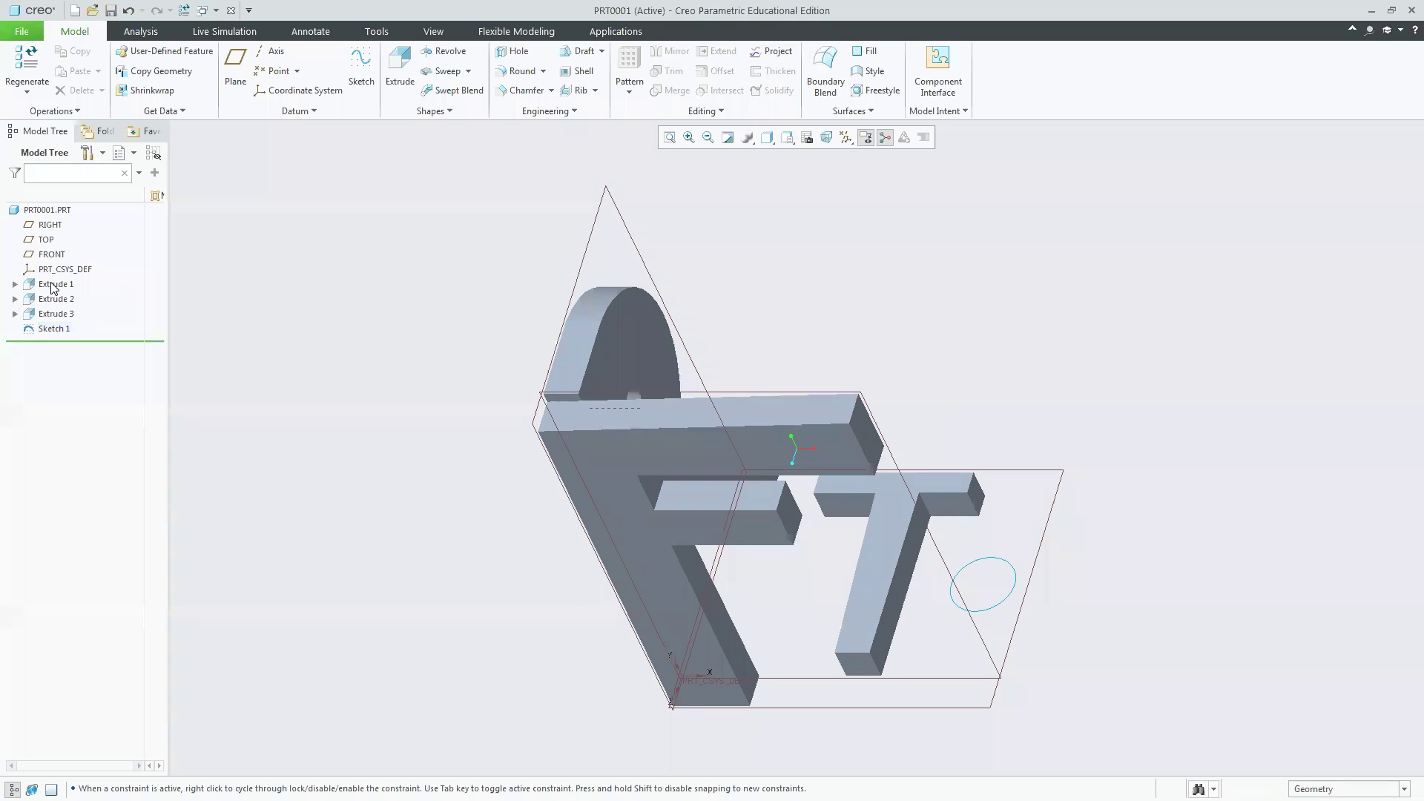
click(53, 286)
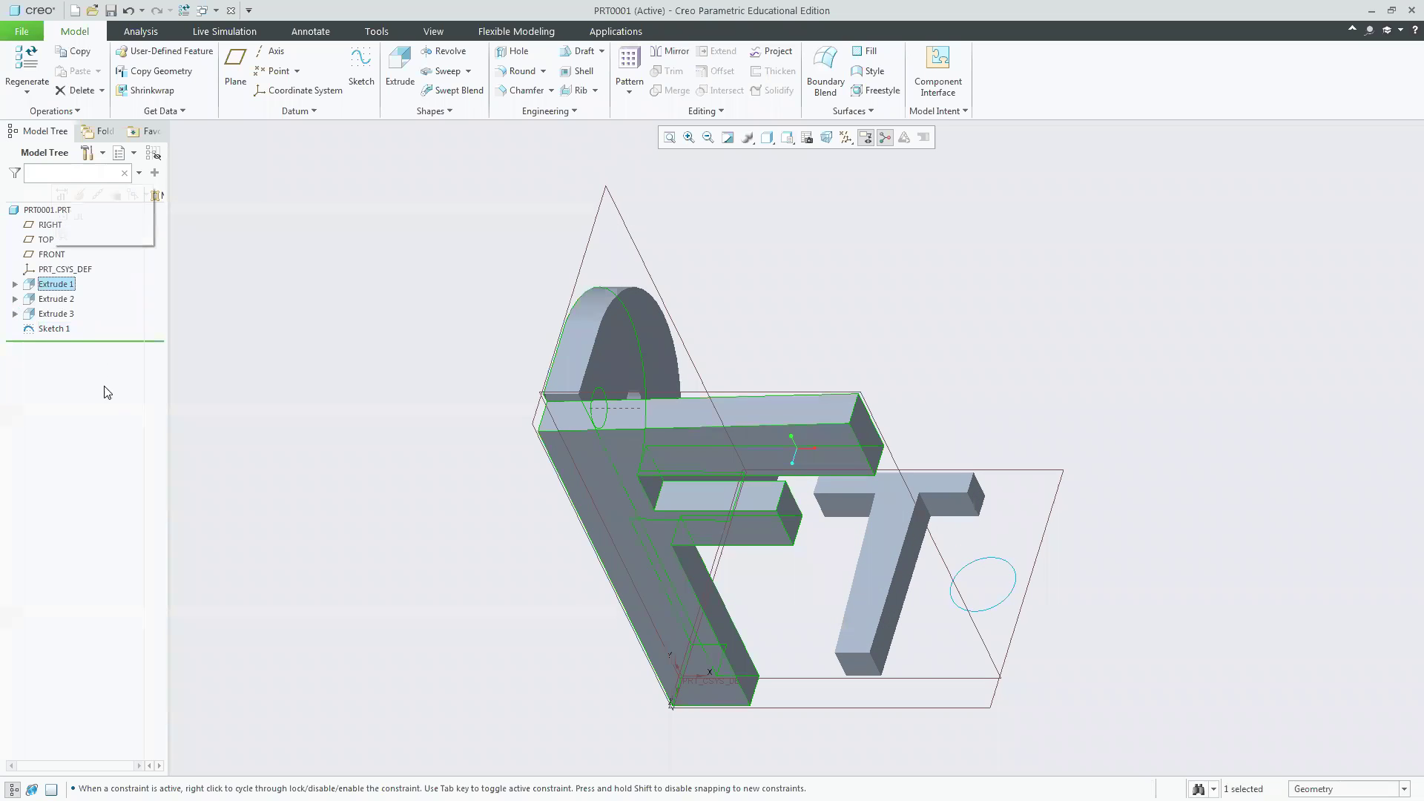
click(56, 298)
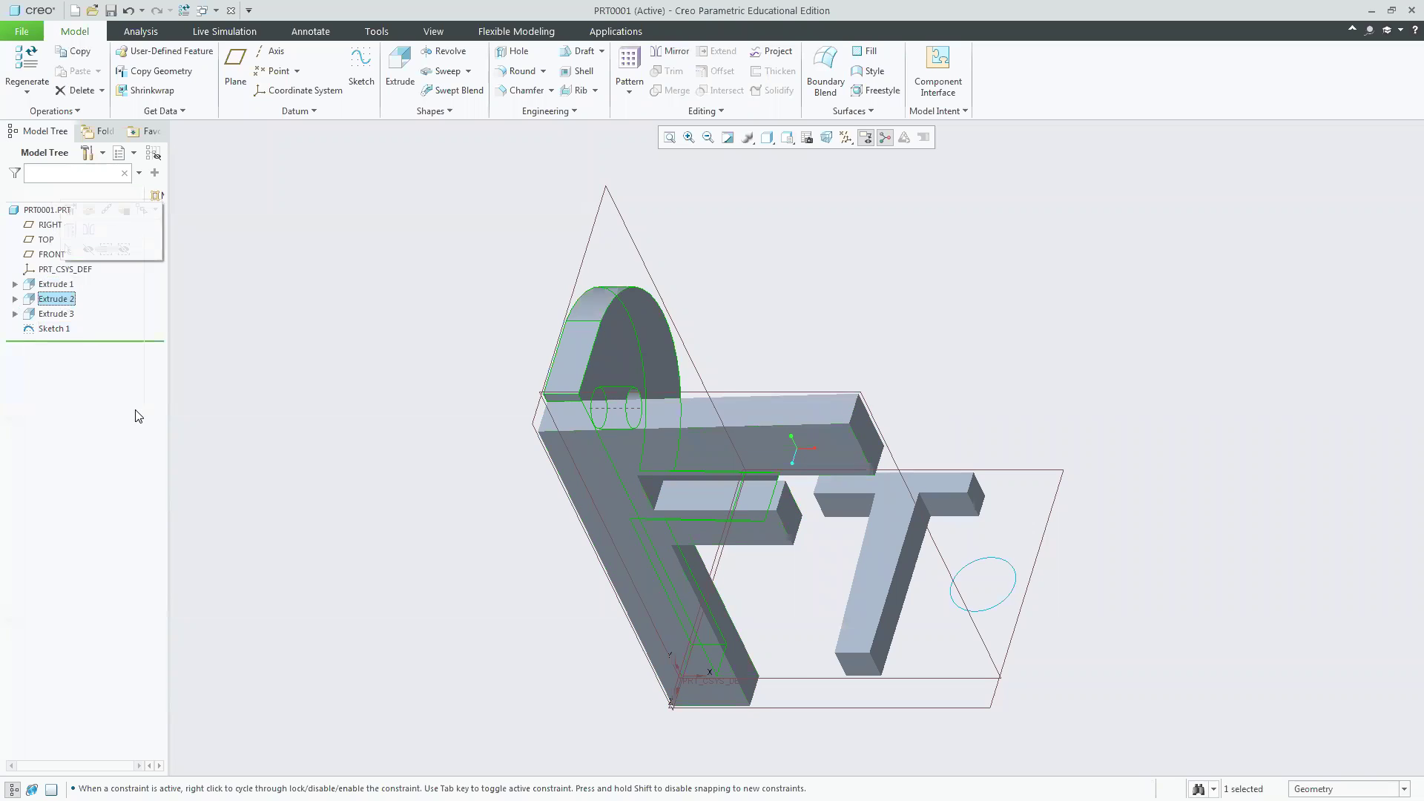
Extrude the standalone circle sketch beside the T as a solid with a depth of 40.
click(61, 314)
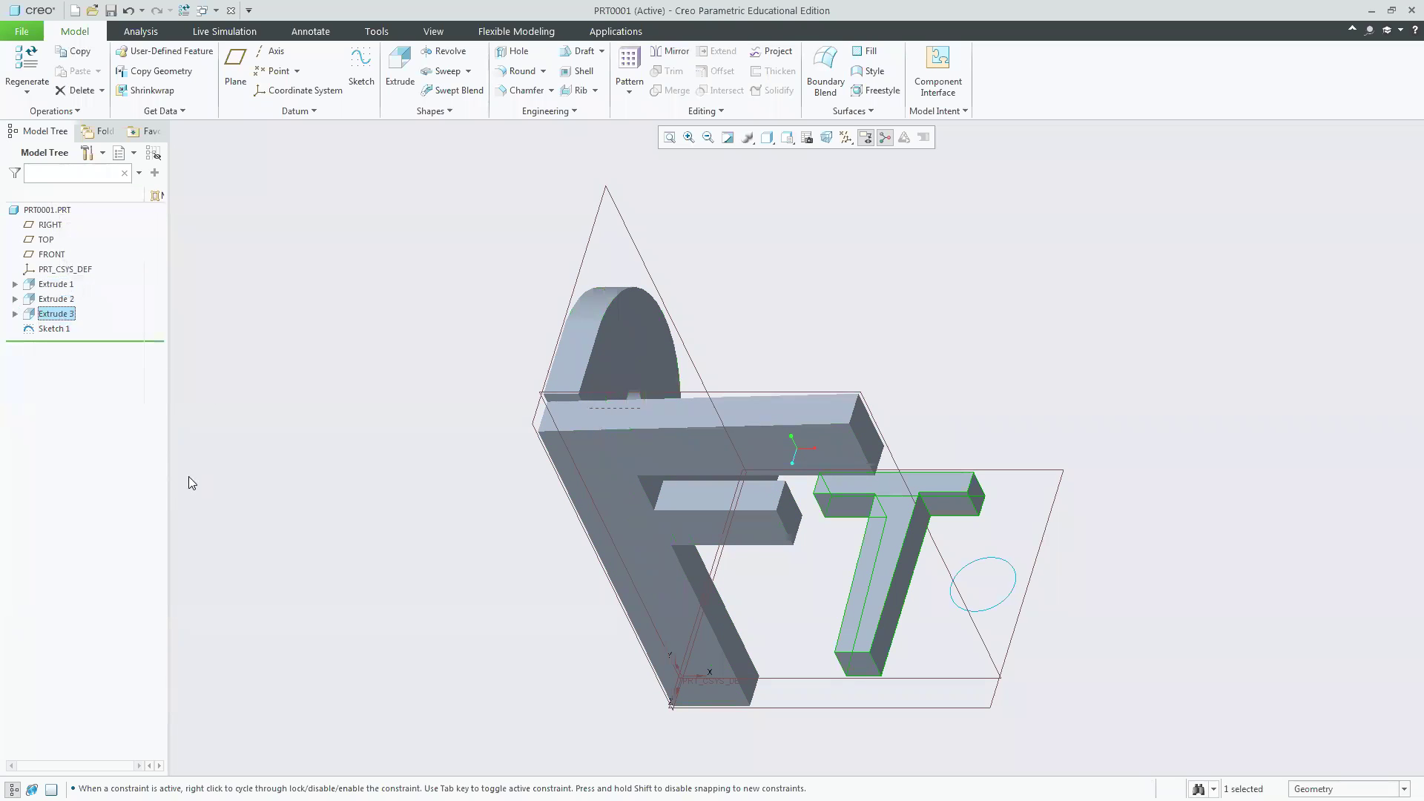
click(57, 328)
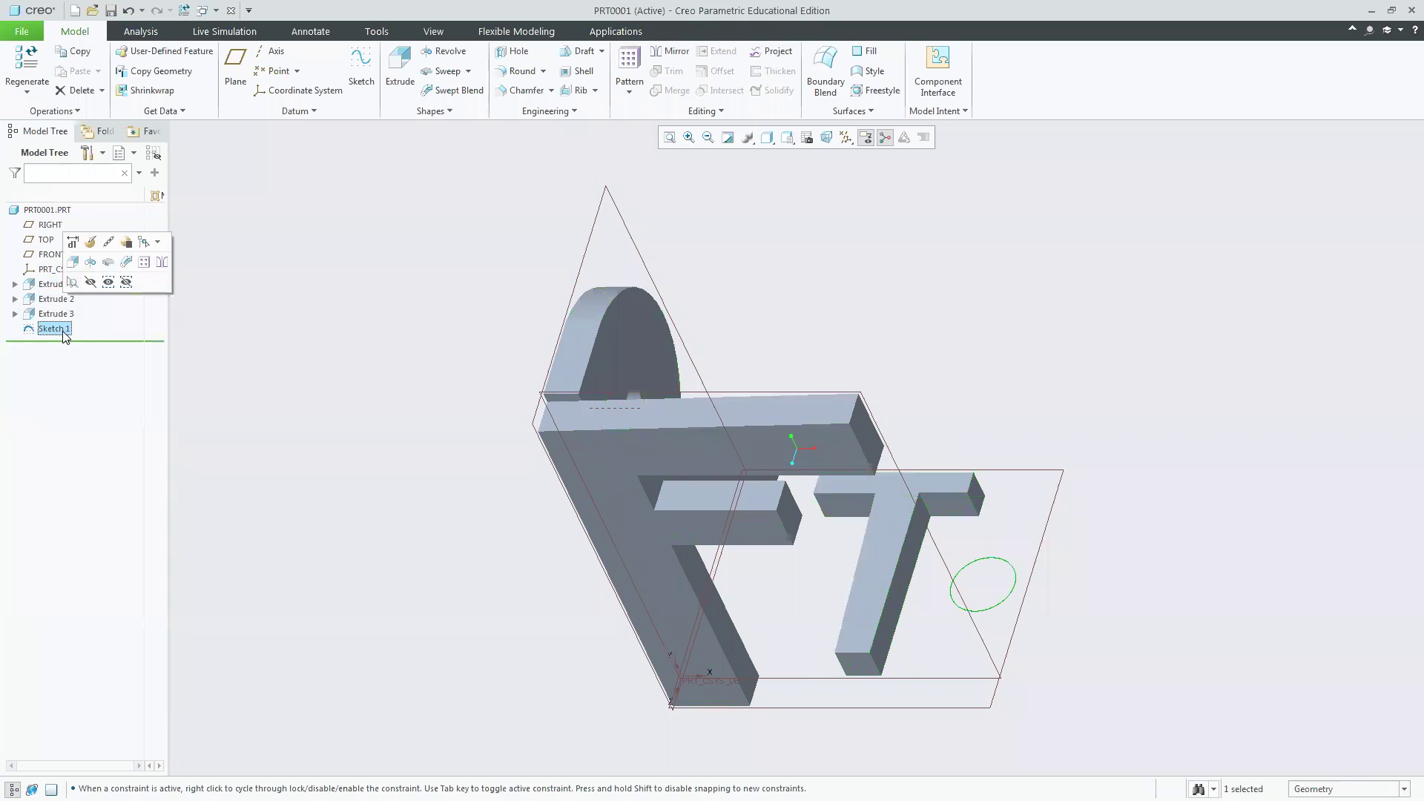
click(1000, 608)
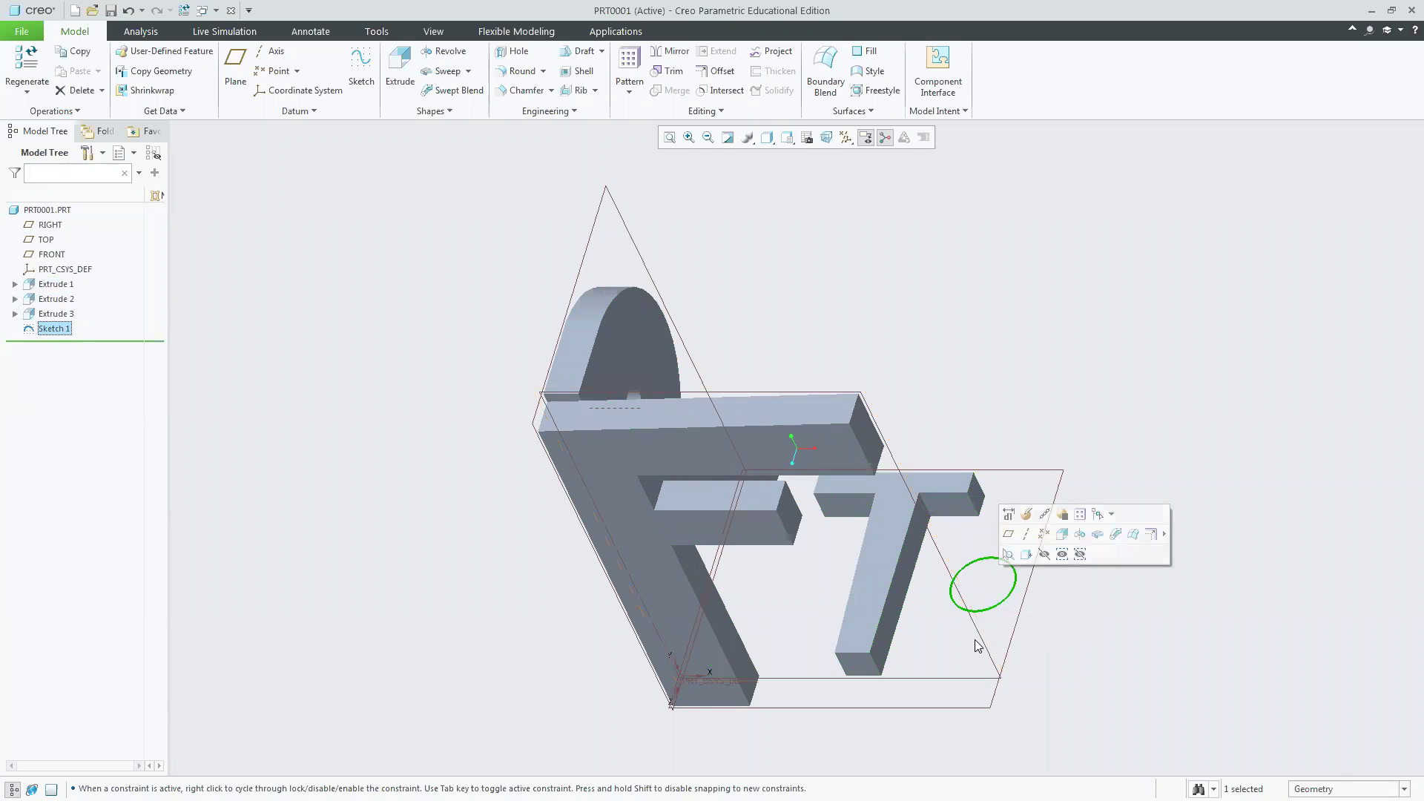
click(400, 71)
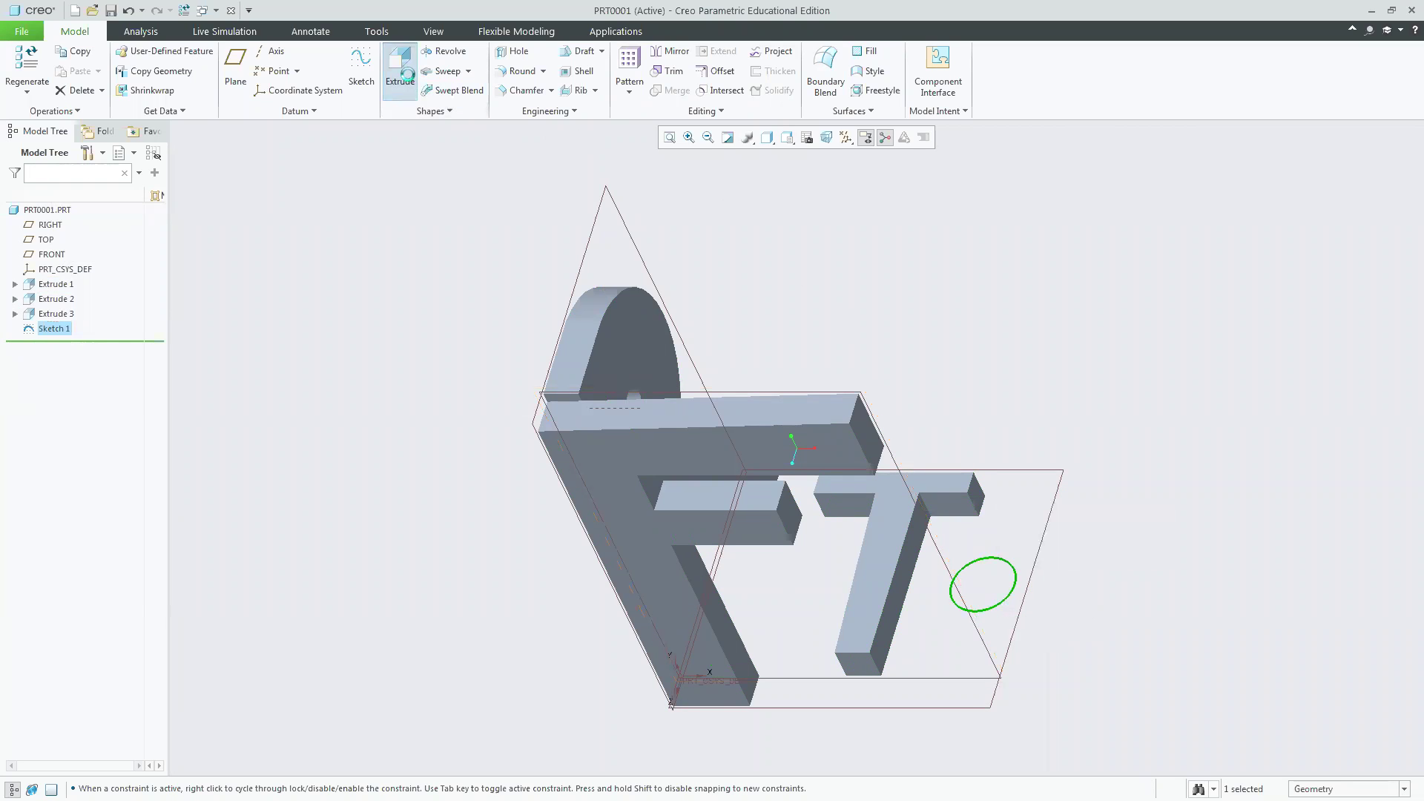
click(191, 68)
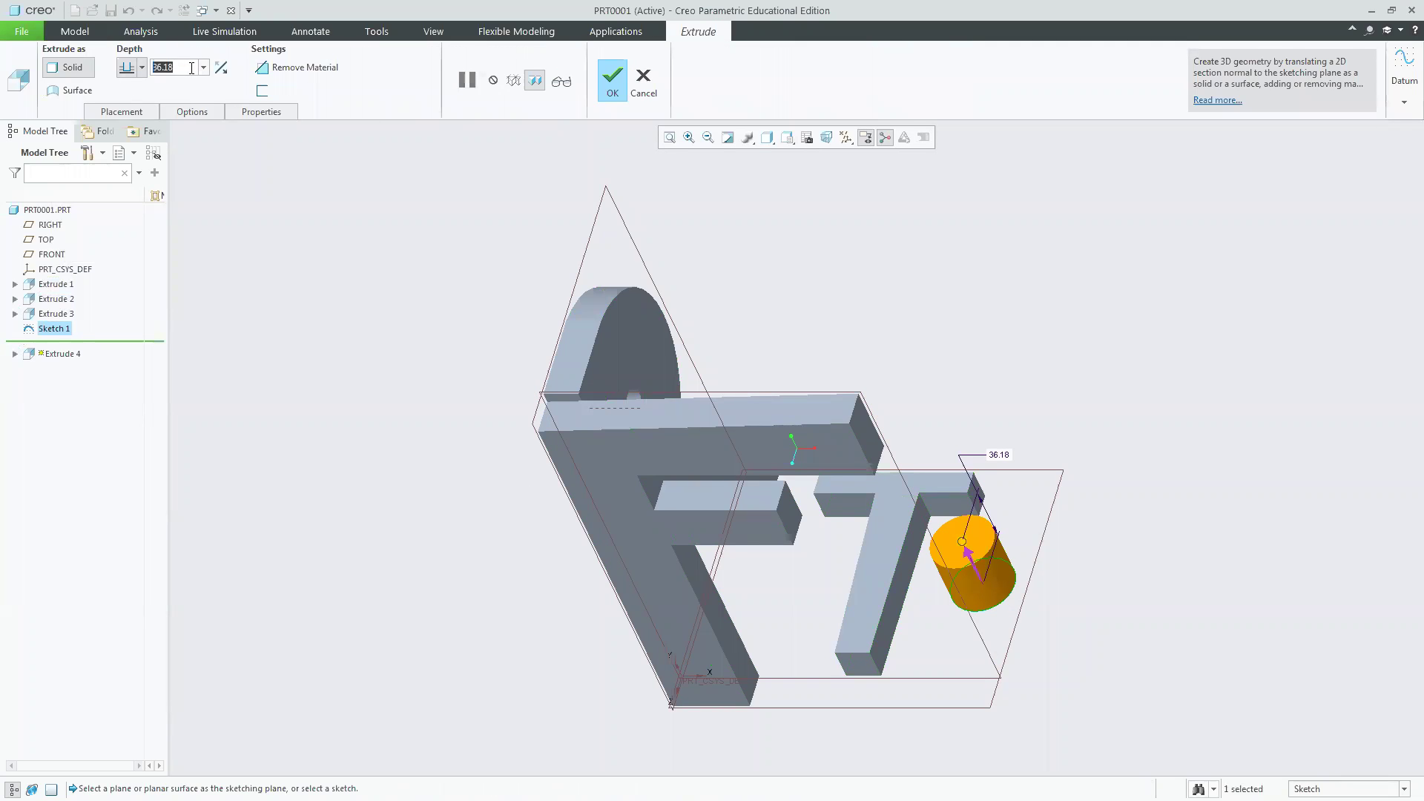
text(40)
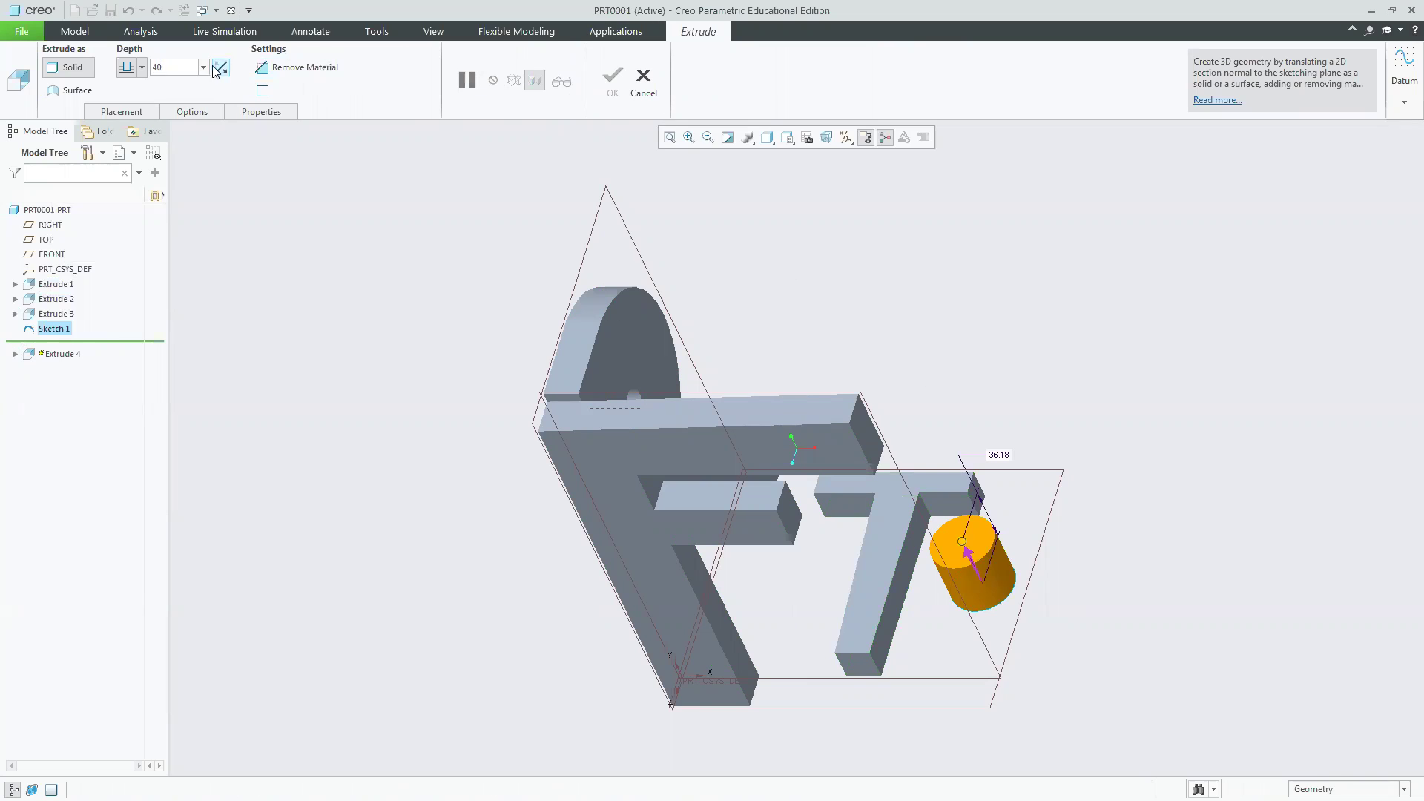
click(611, 78)
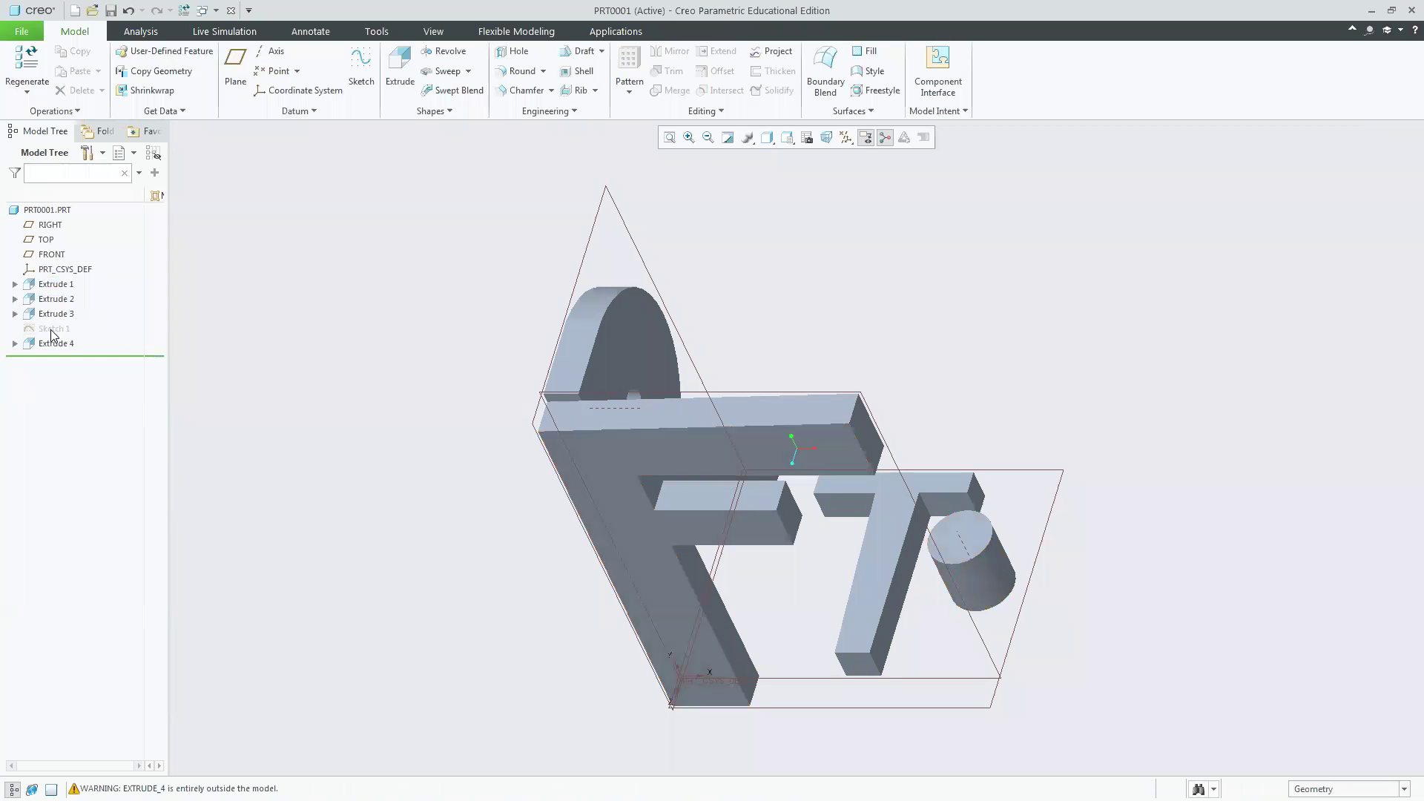
Highlight Extrude 1, Extrude 2, Extrude 3 and the hidden Sketch 1 one after the other.
click(56, 284)
click(63, 300)
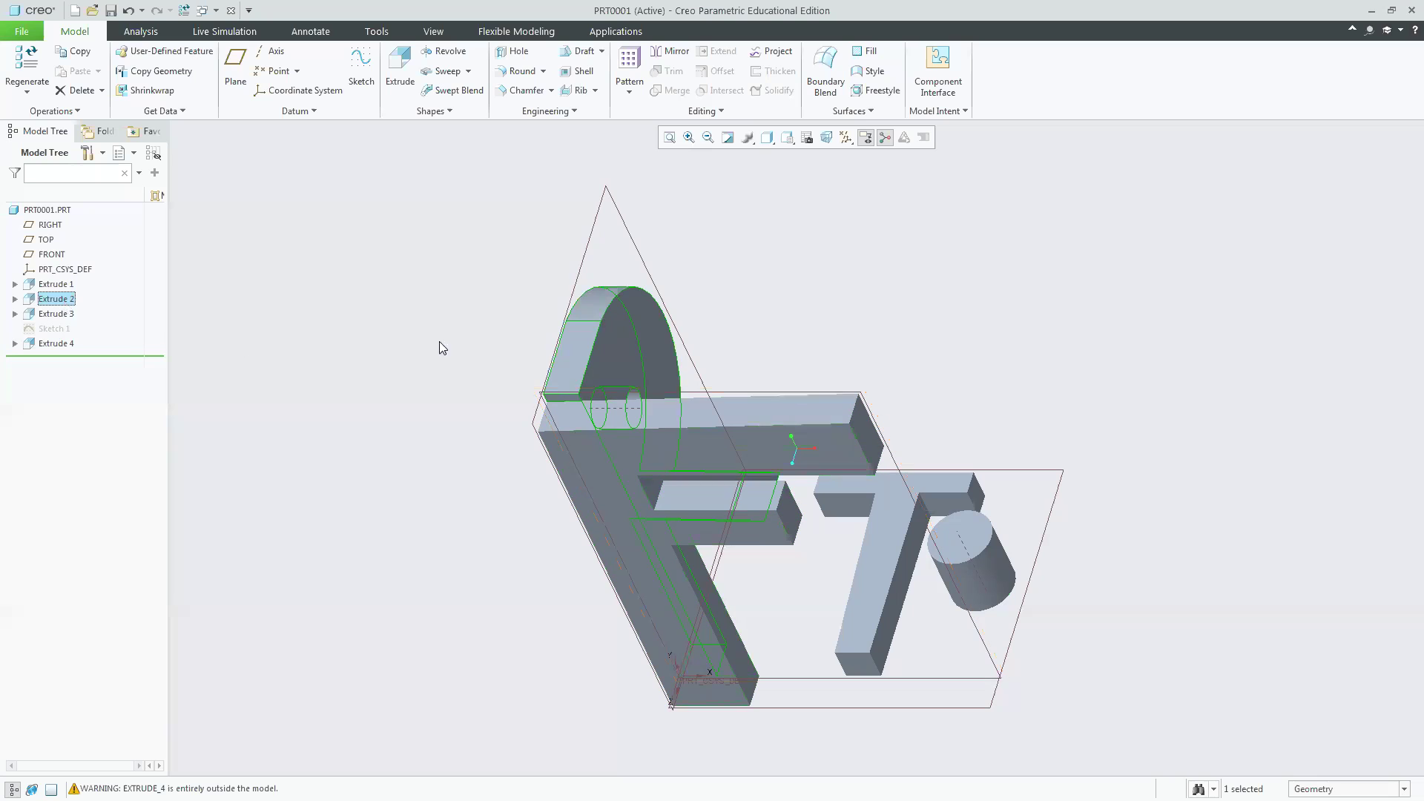
click(65, 315)
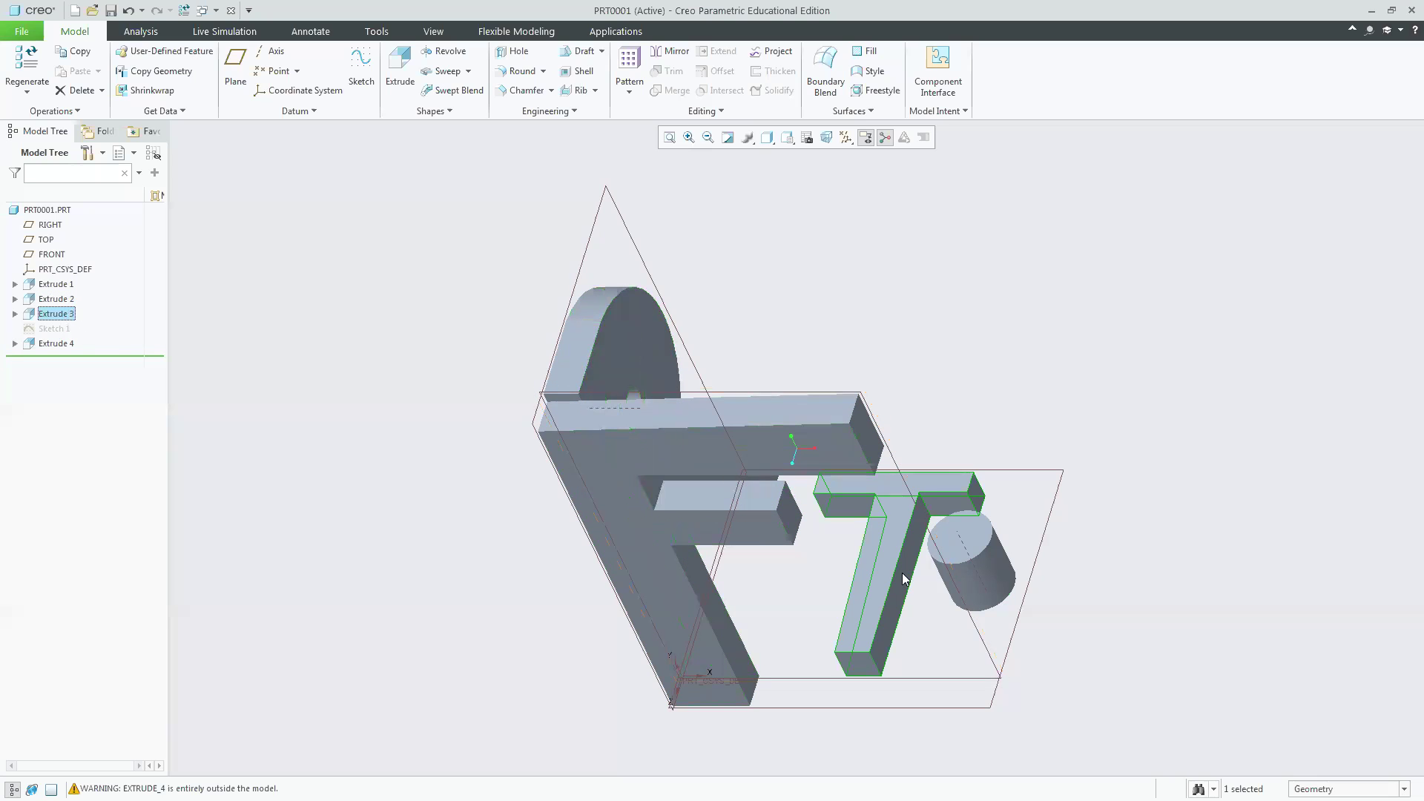
click(55, 328)
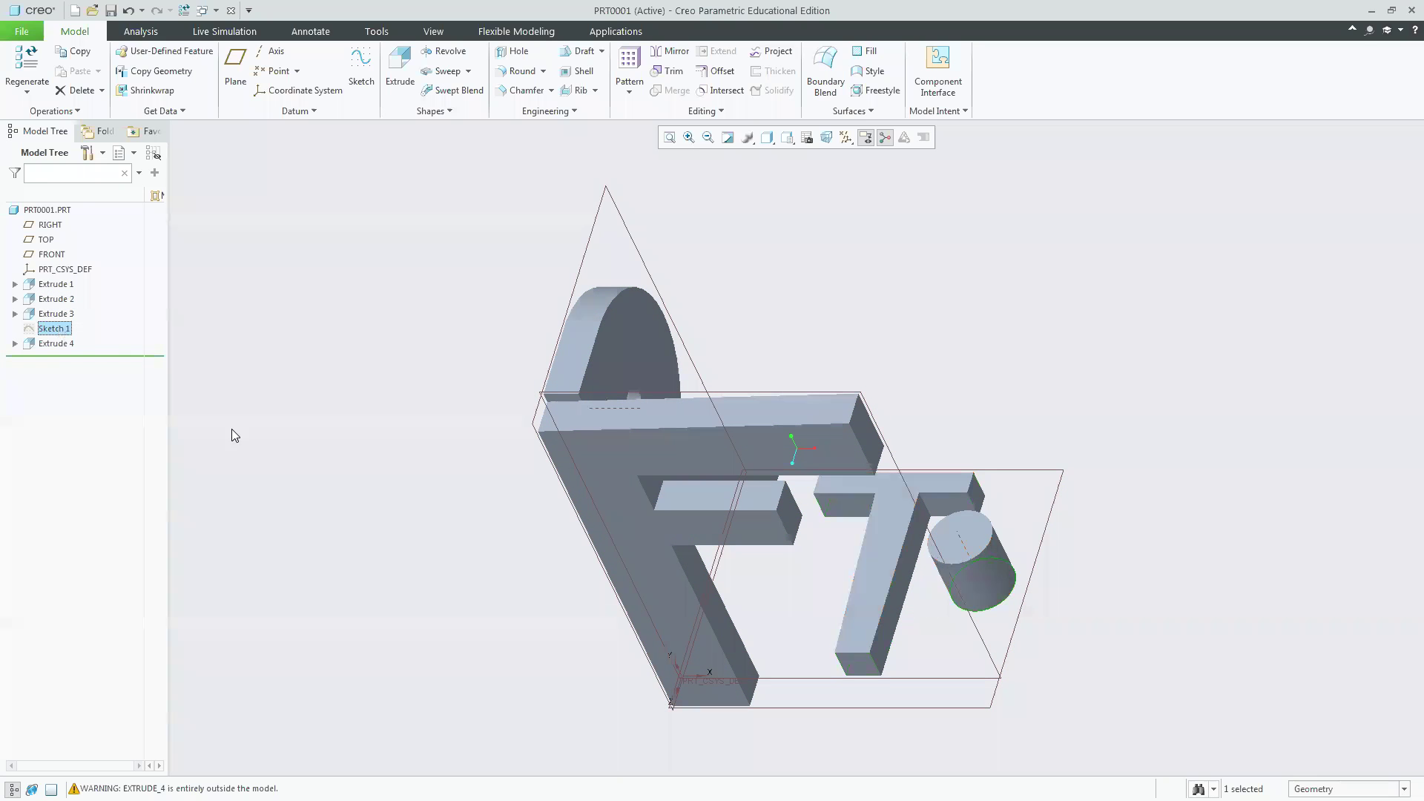
Expand Extrude 4 to compare its linked sketch with the standalone Sketch 1, and unhide Sketch 1.
click(15, 344)
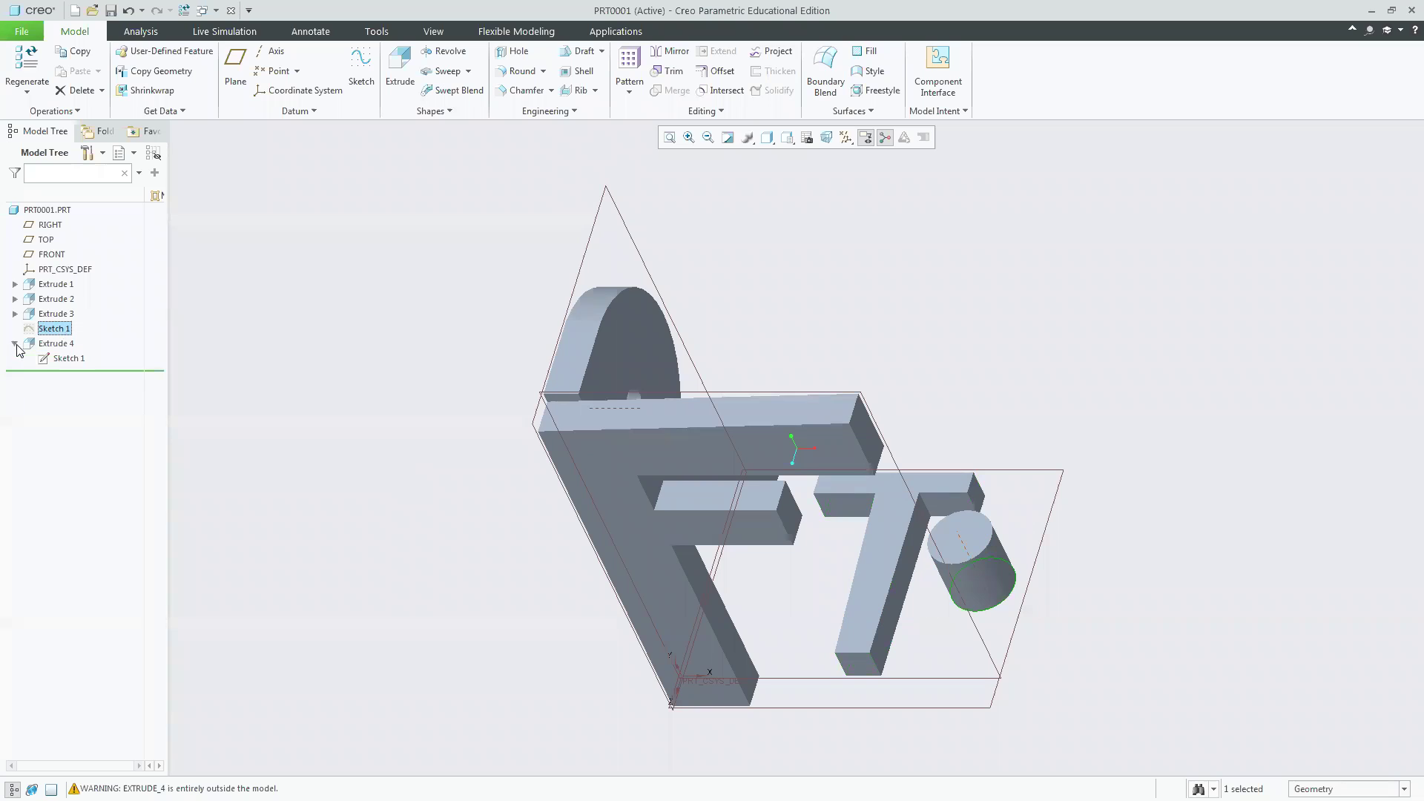
click(68, 359)
click(56, 330)
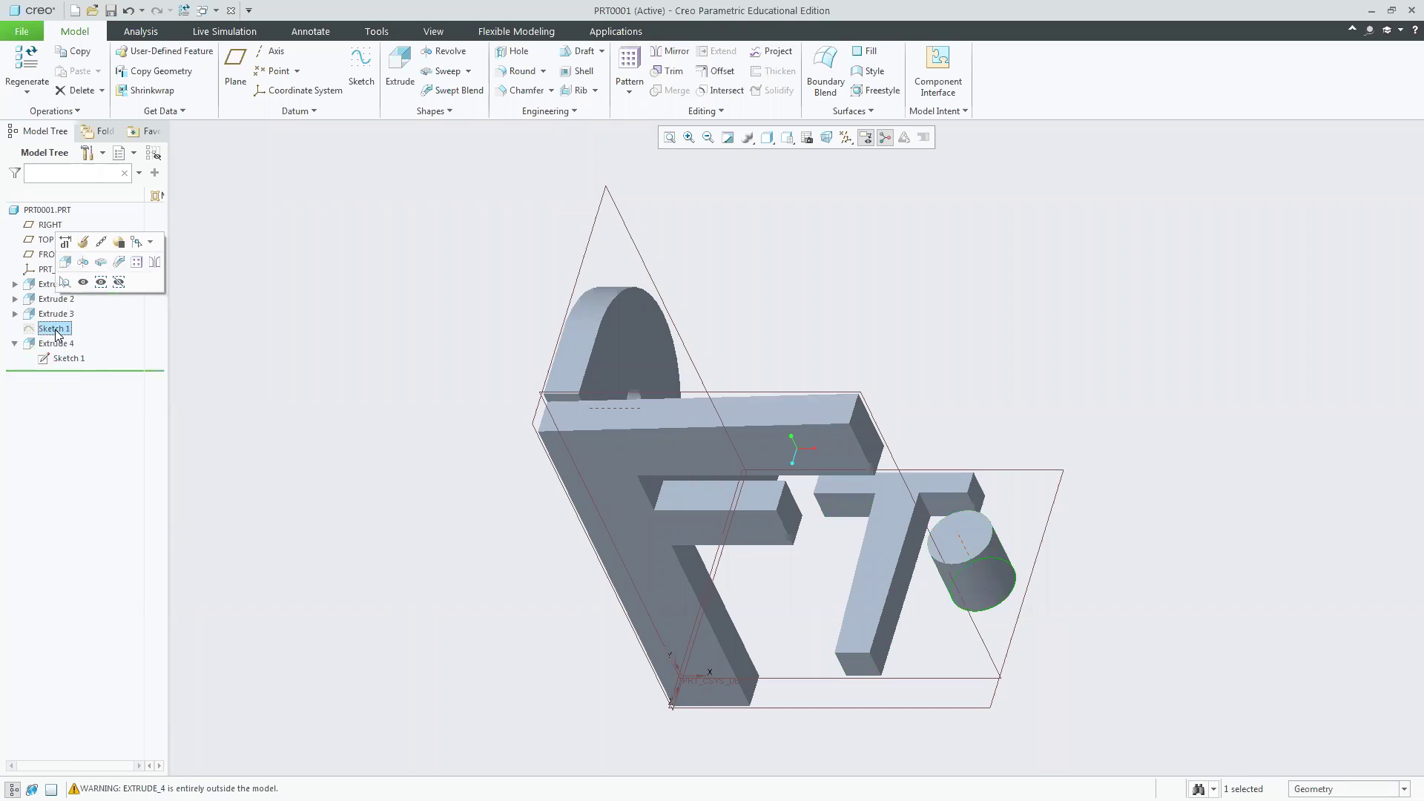
click(83, 283)
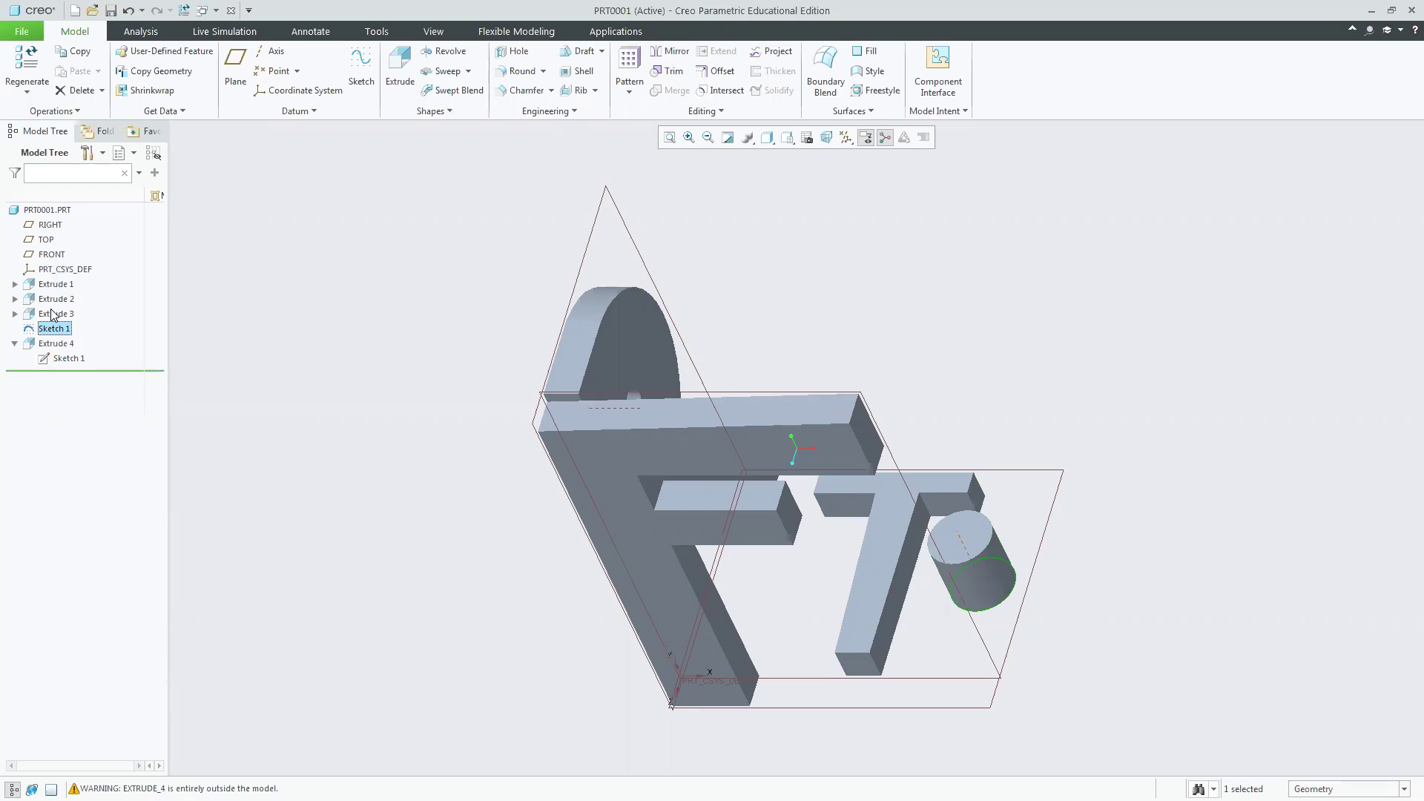
Open the internal Section 1 of Extrude 1 for editing and leave the F sketch as it is.
click(15, 284)
click(63, 299)
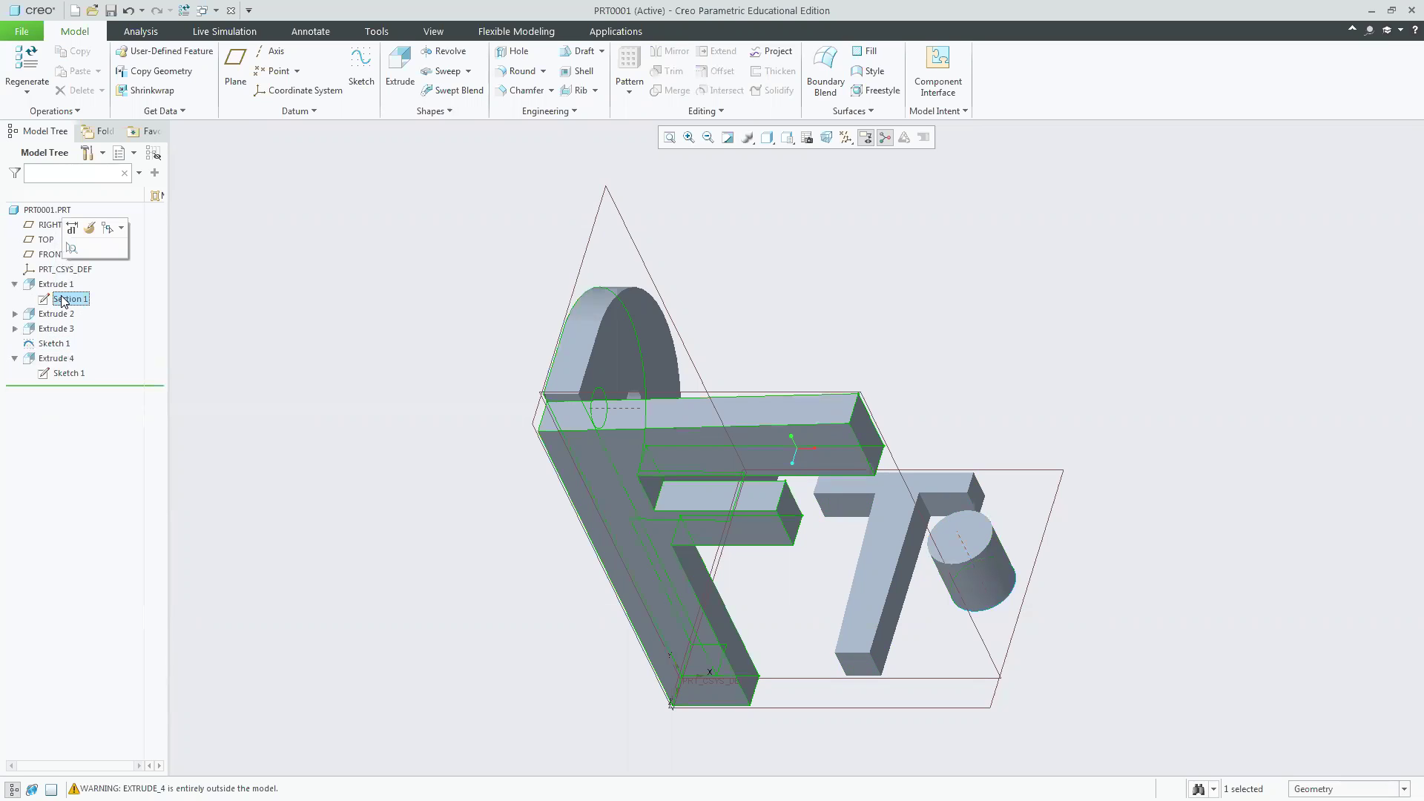
click(90, 228)
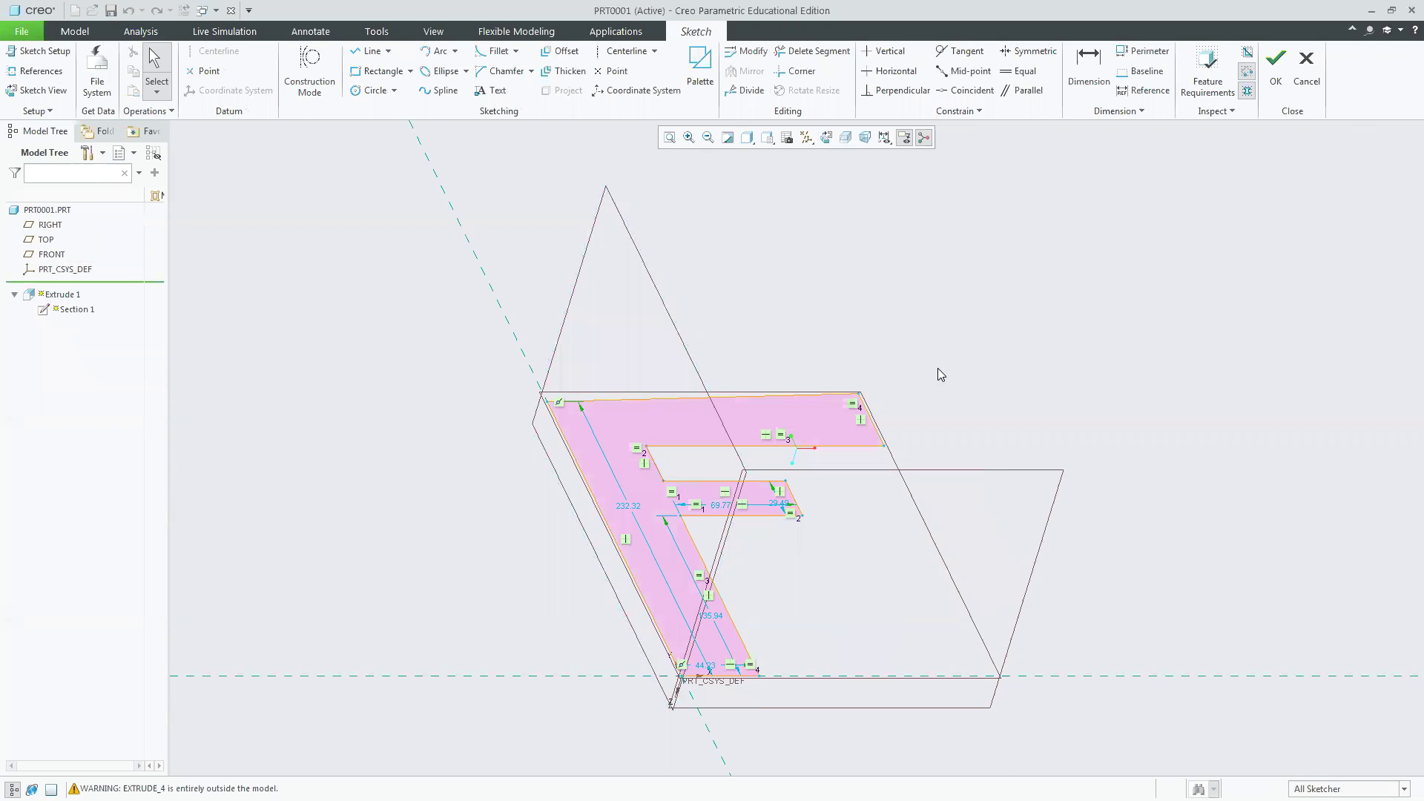
click(1275, 68)
Open the standalone Sketch 1 for editing, inspect its circle and leave the sketch as it is.
click(53, 328)
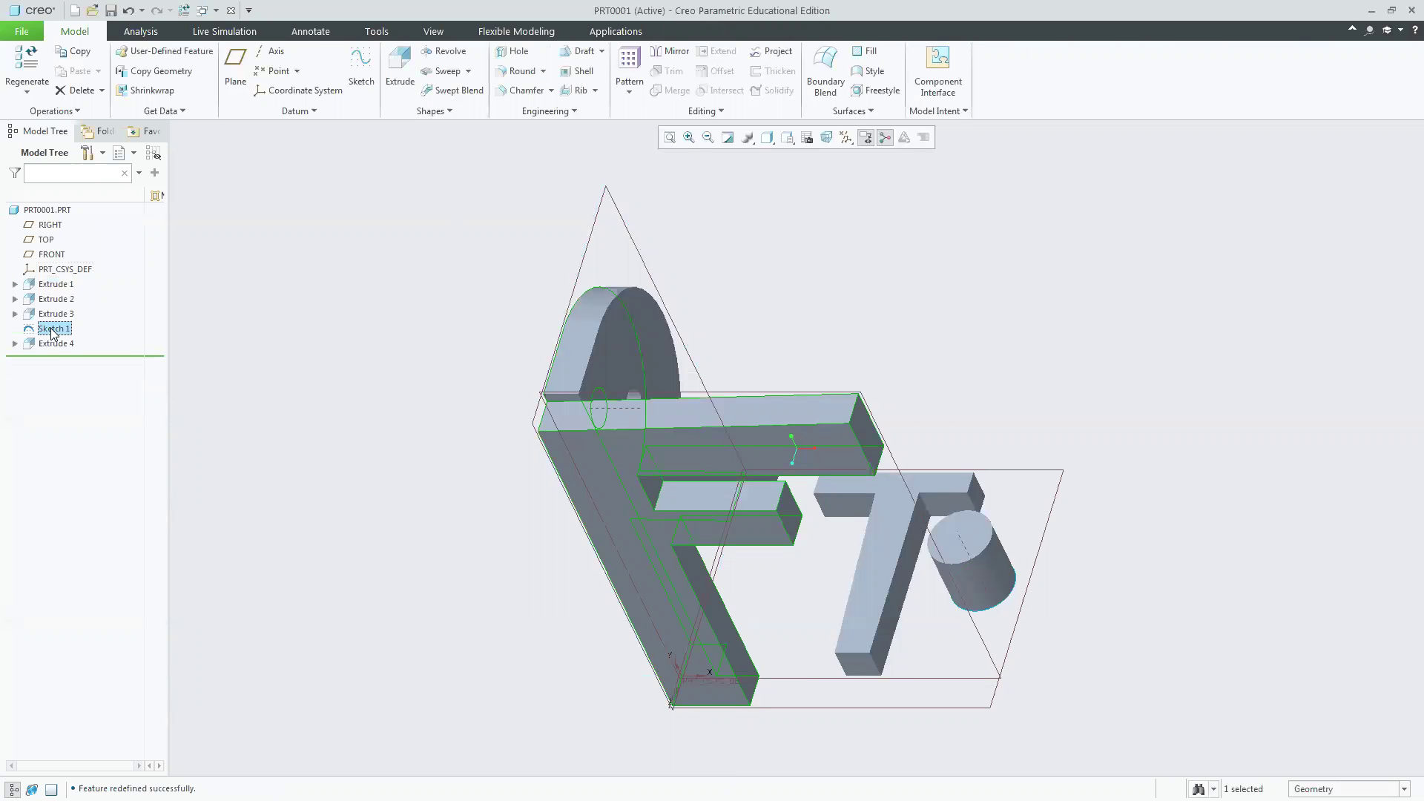
click(85, 251)
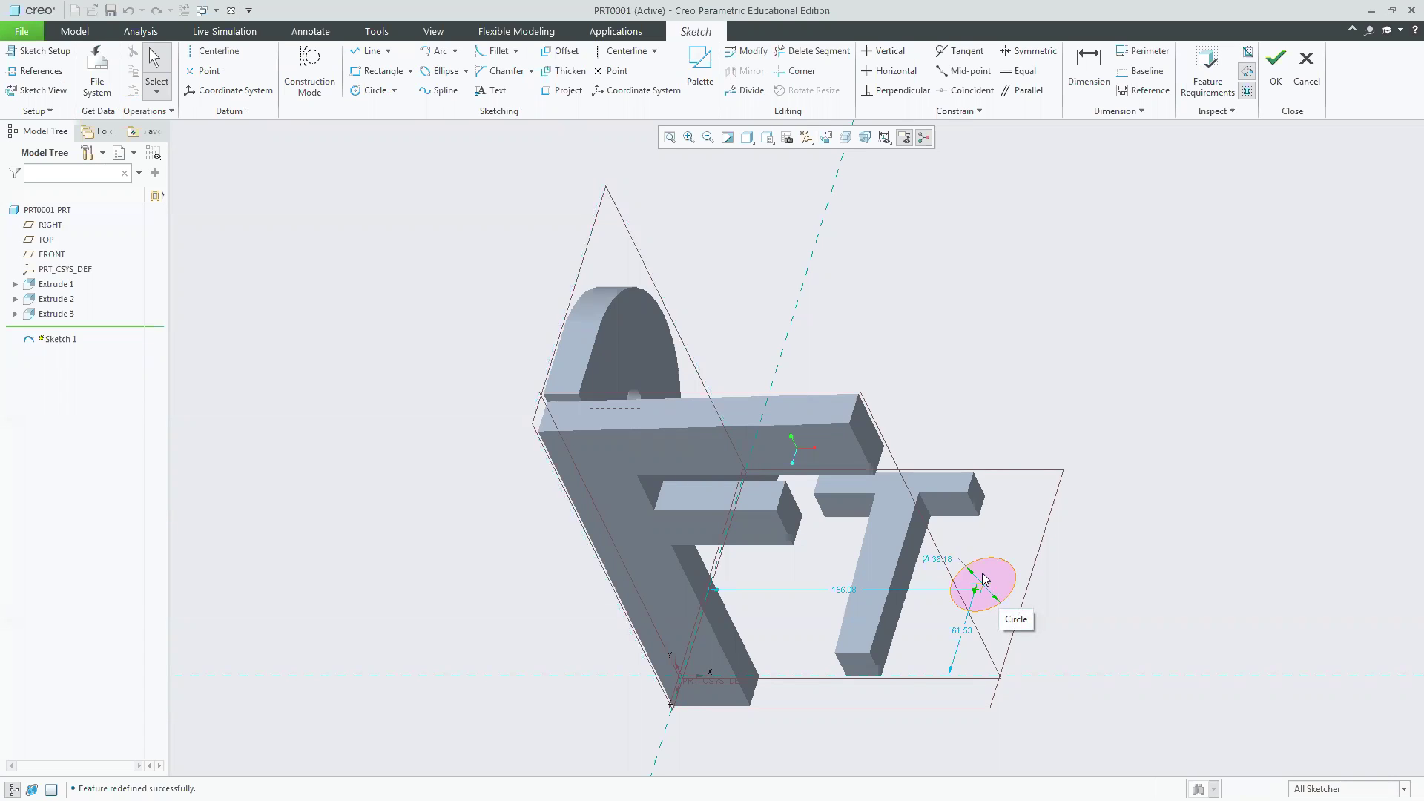
click(1275, 65)
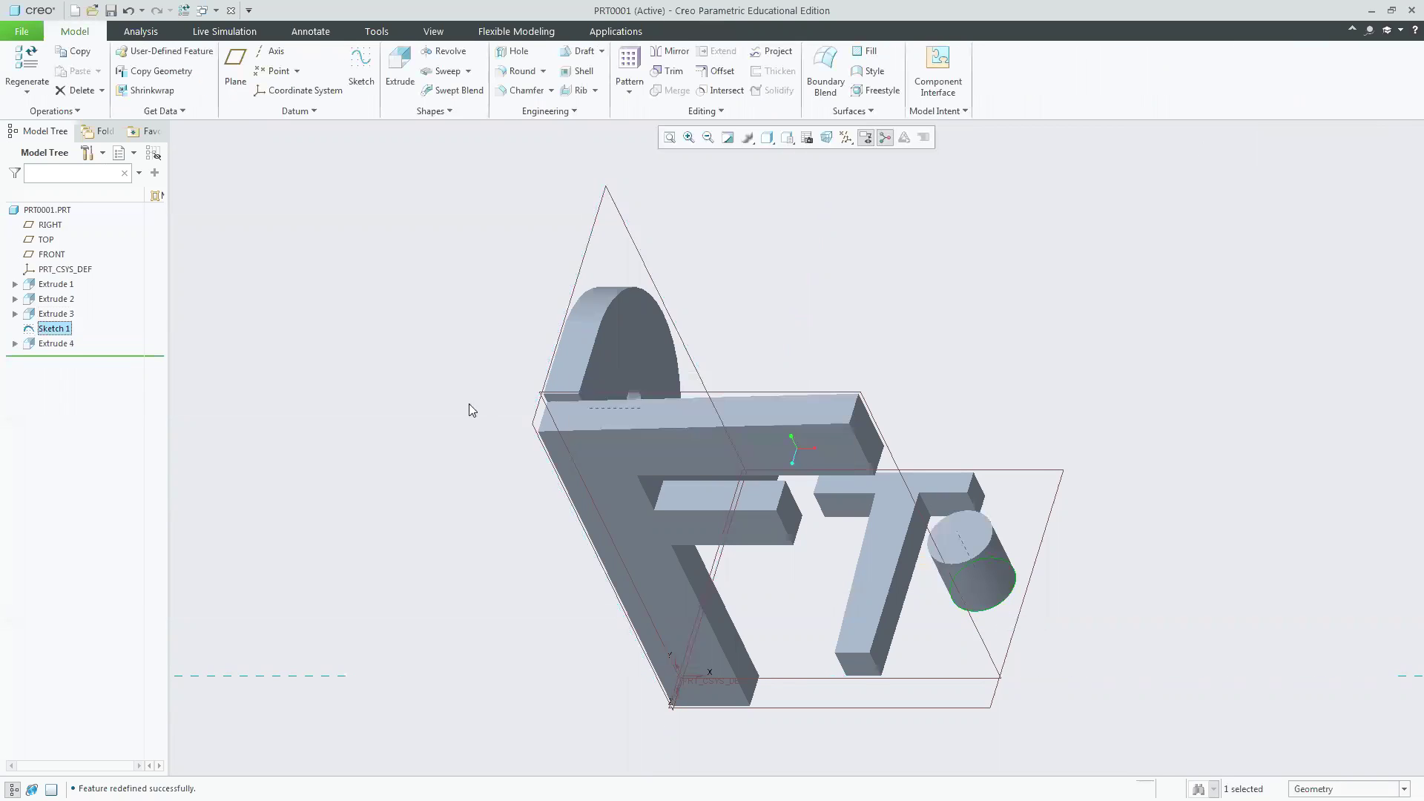
Delete the standalone Sketch 1 together with its dependent Extrude 4.
click(61, 331)
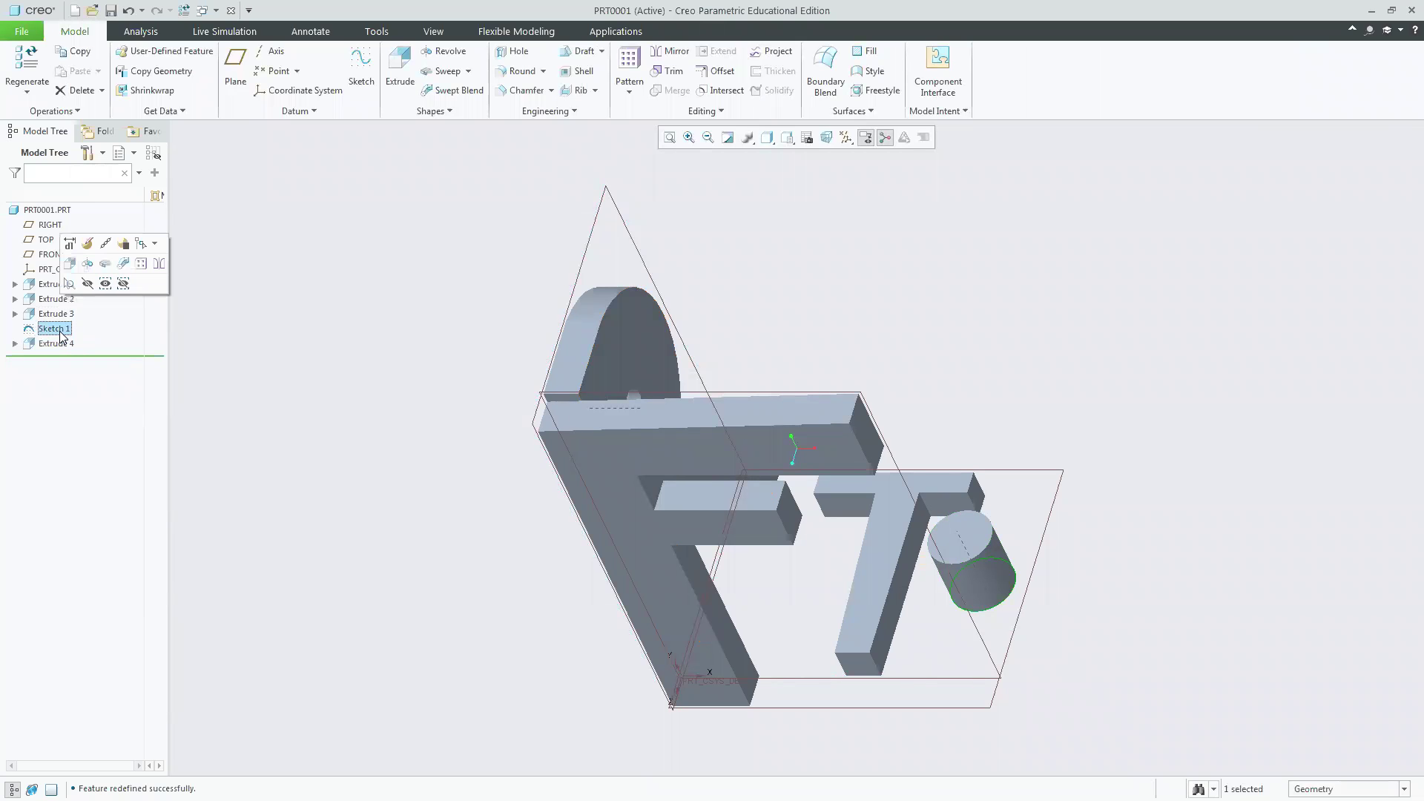
key(Delete)
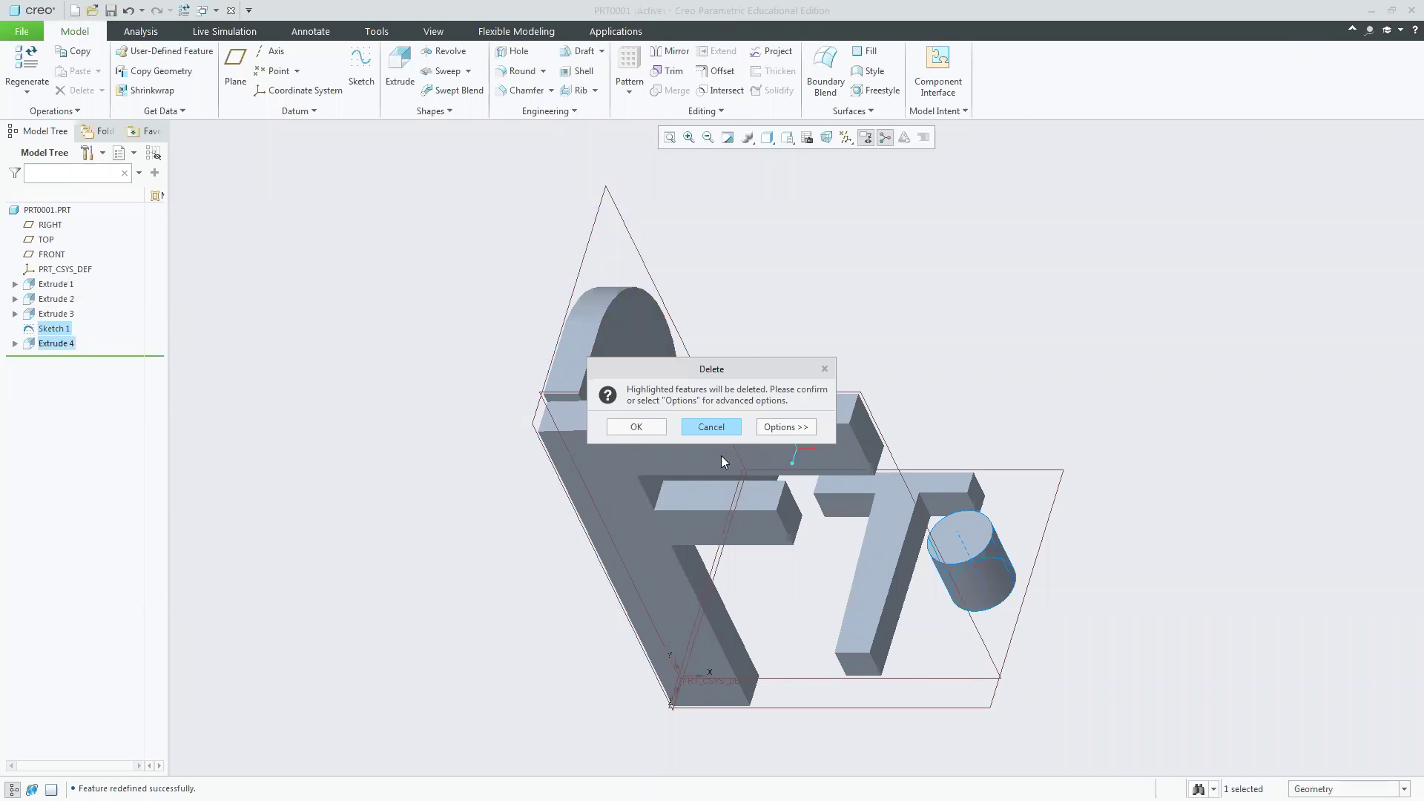
click(634, 430)
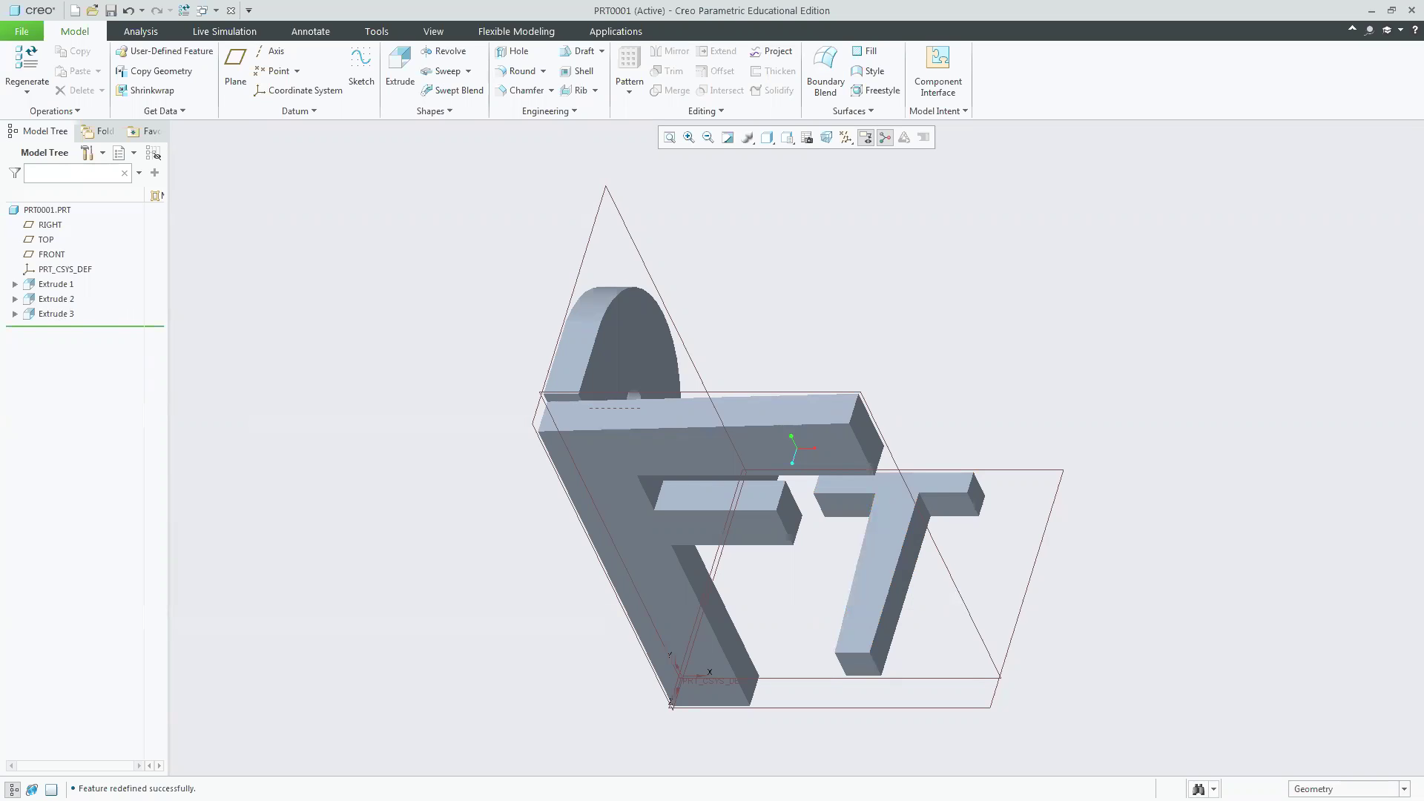
Switch to the tutorial sheet PDF in Chrome and highlight the "2 Extrude" note for EX1.
key(alt+Tab)
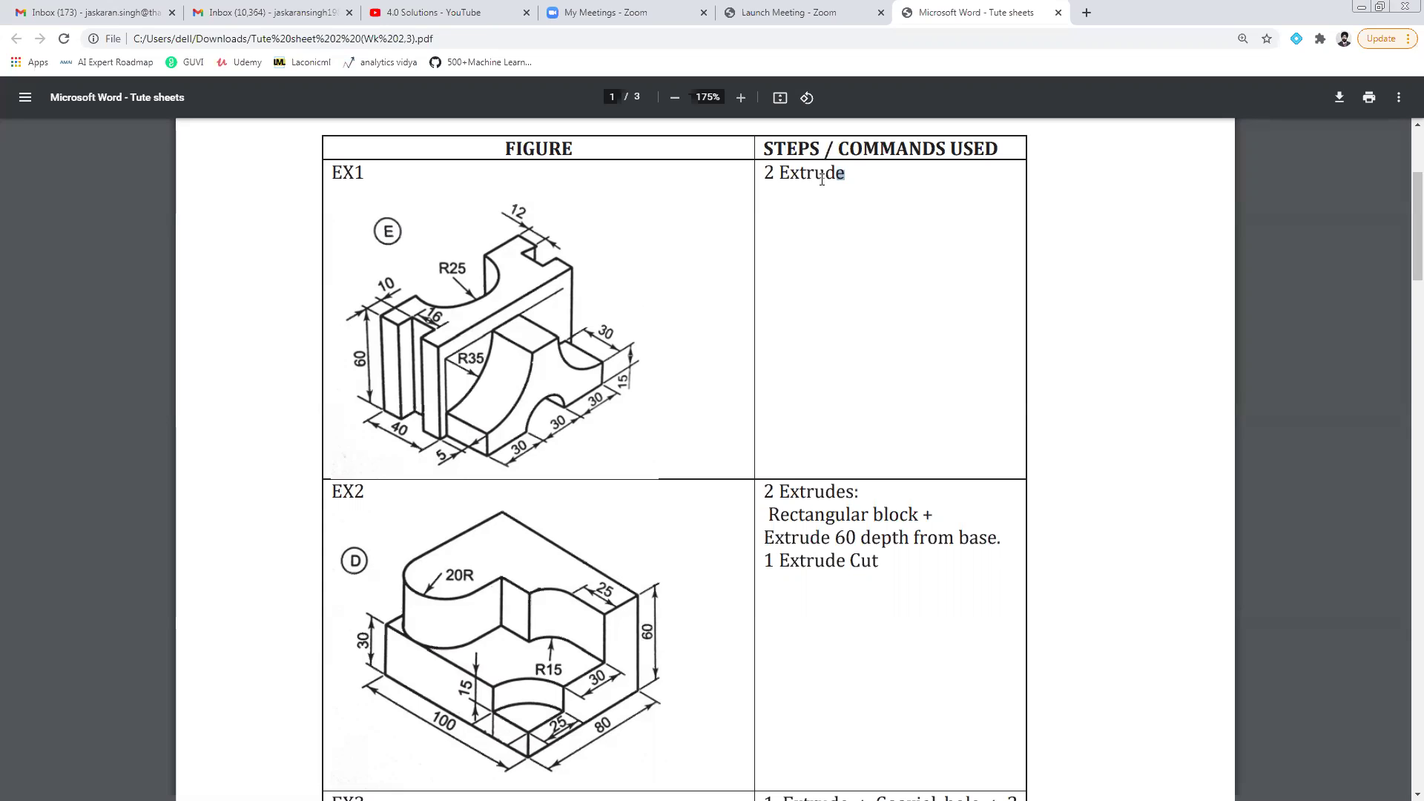
drag(844, 175, 767, 175)
click(798, 182)
triple_click(795, 172)
Return to Creo and delete Extrude 1, Extrude 2 and Extrude 3 from the part.
key(alt+Tab)
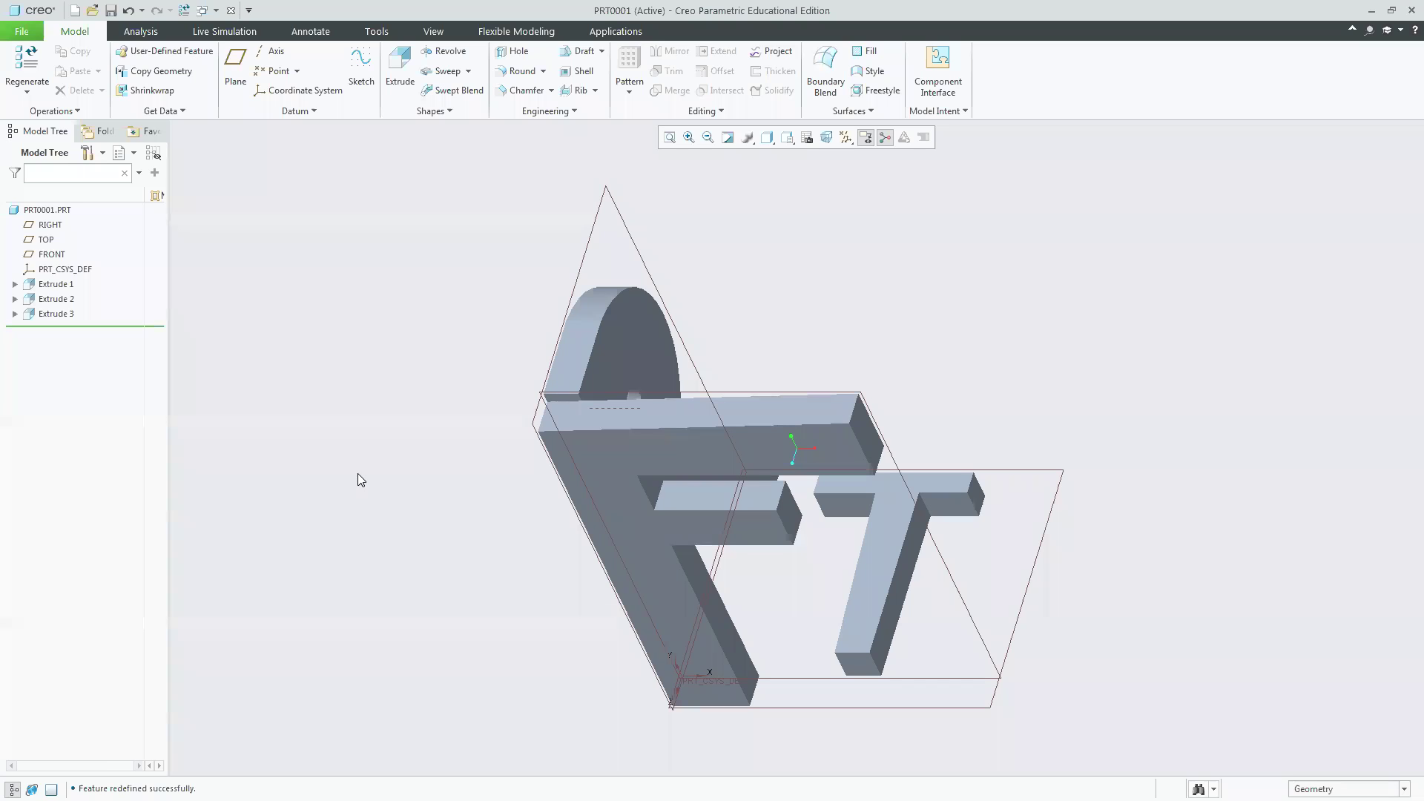
click(57, 298)
key(Delete)
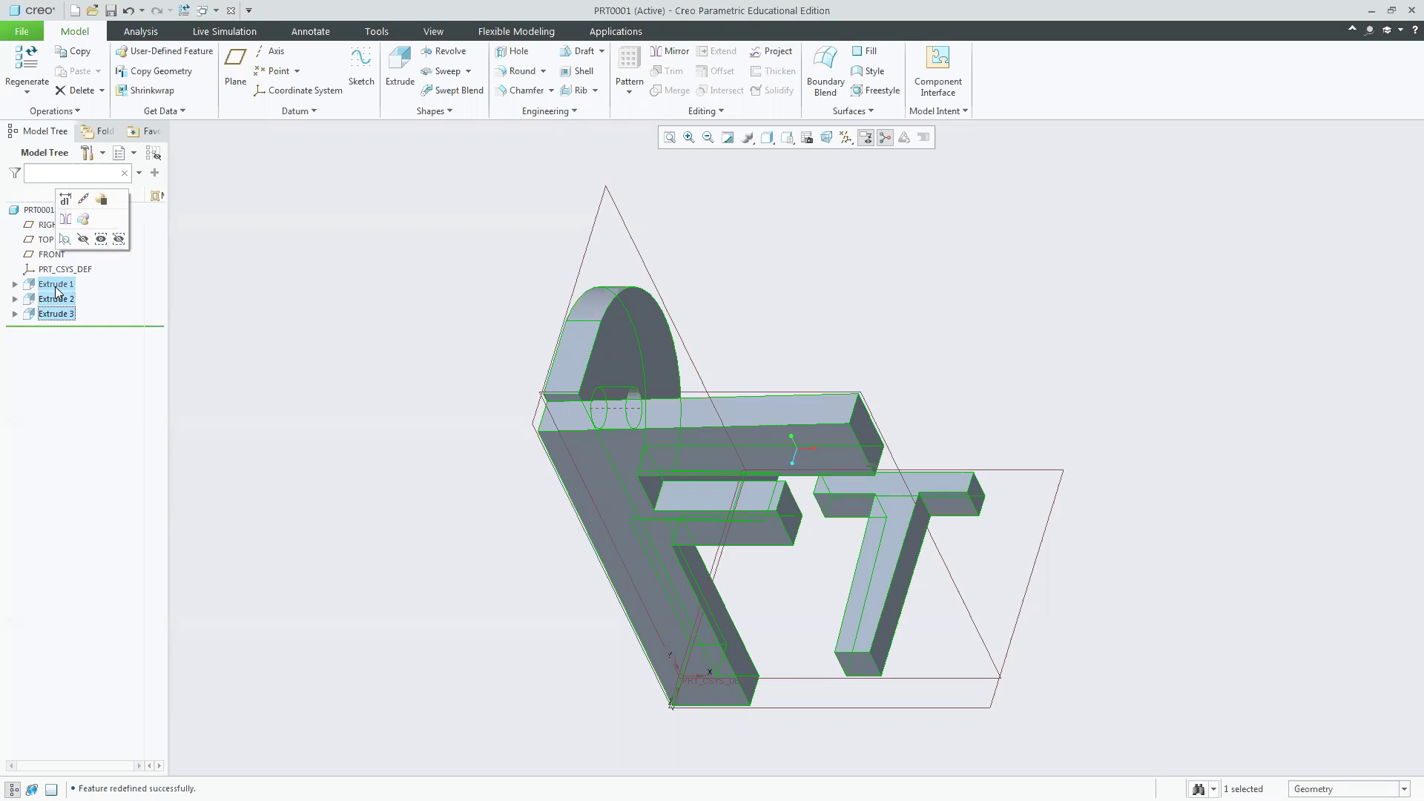
click(695, 428)
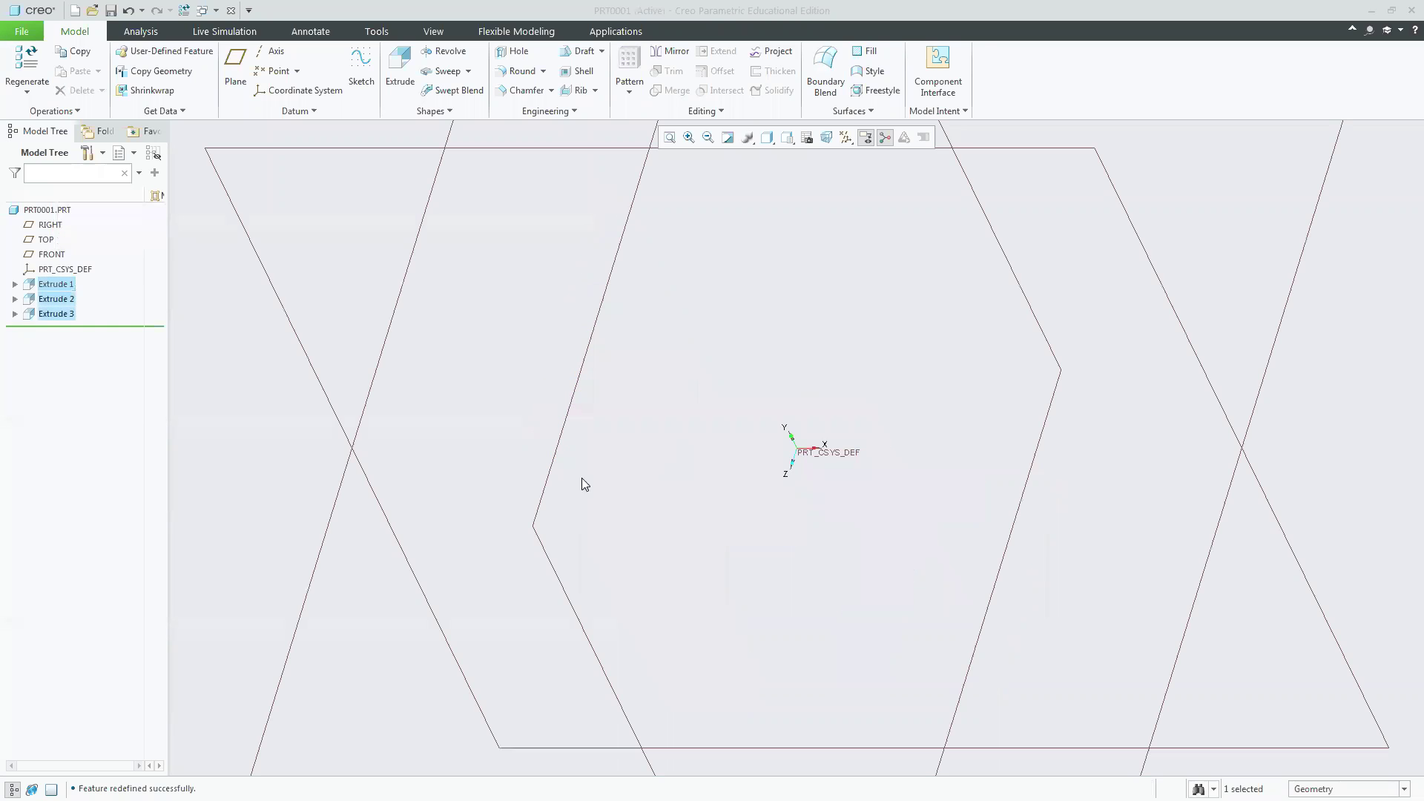
click(788, 139)
click(808, 153)
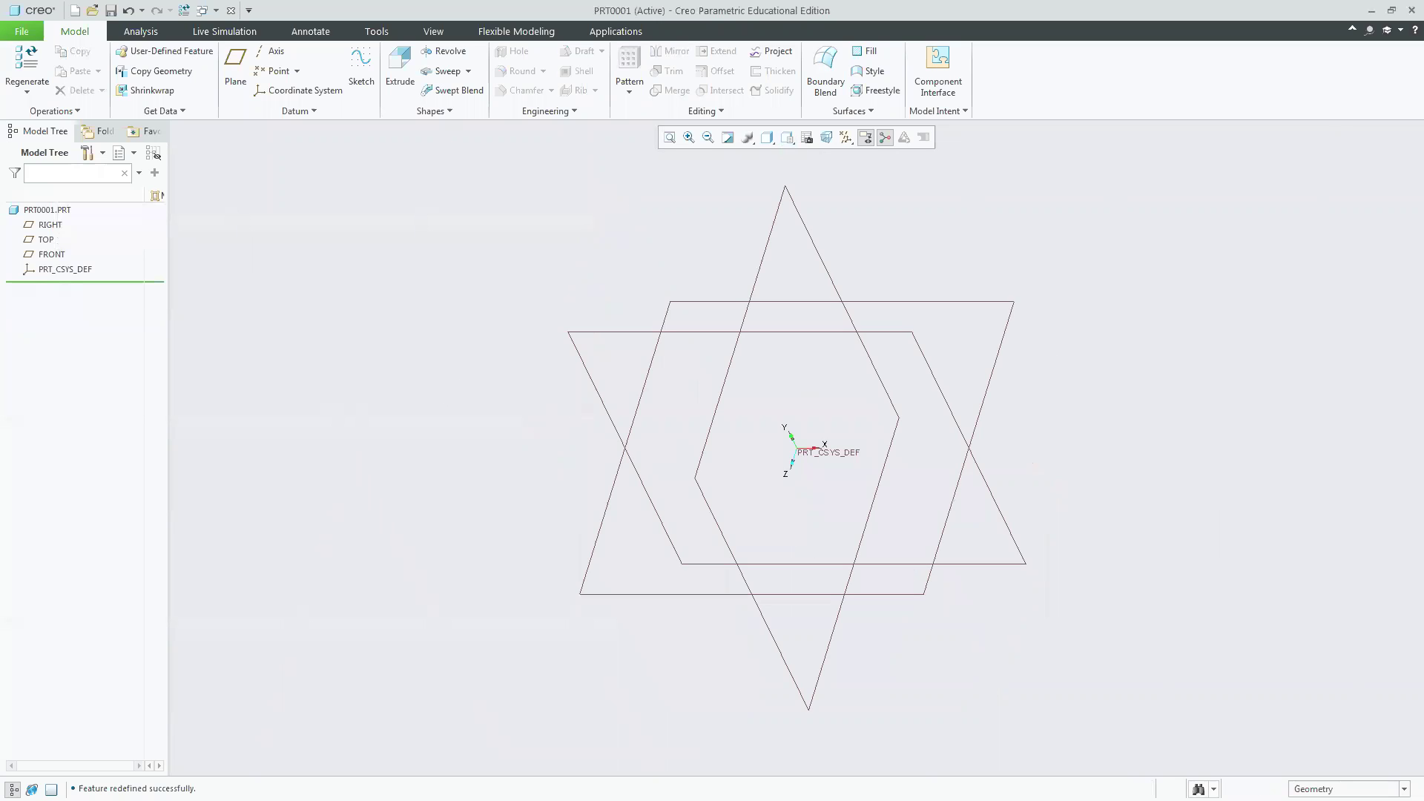
Switch to the tutorial sheet in Chrome, enlarge it to 300% and examine the EX1 drawing and its "2 Extrude" note.
key(alt+Tab)
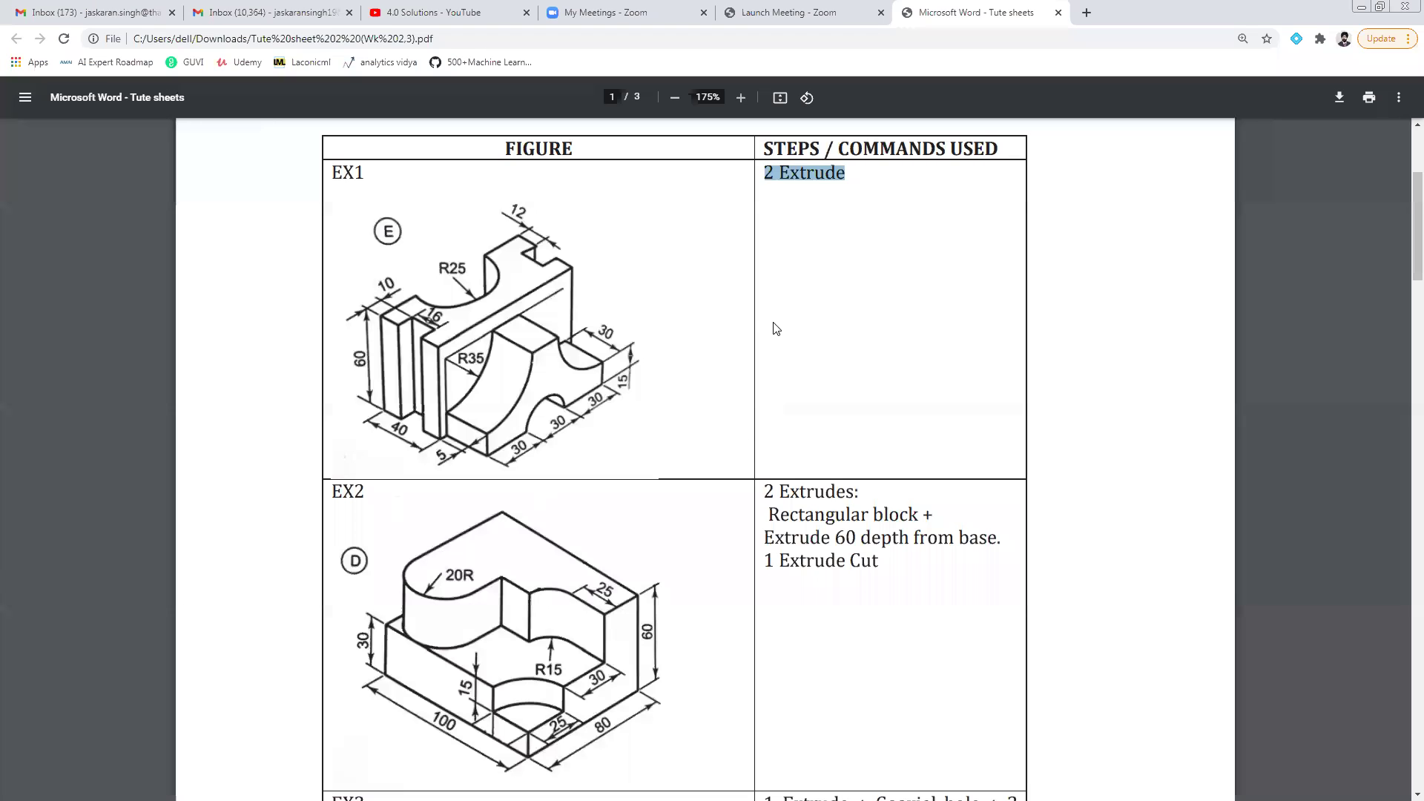
click(773, 324)
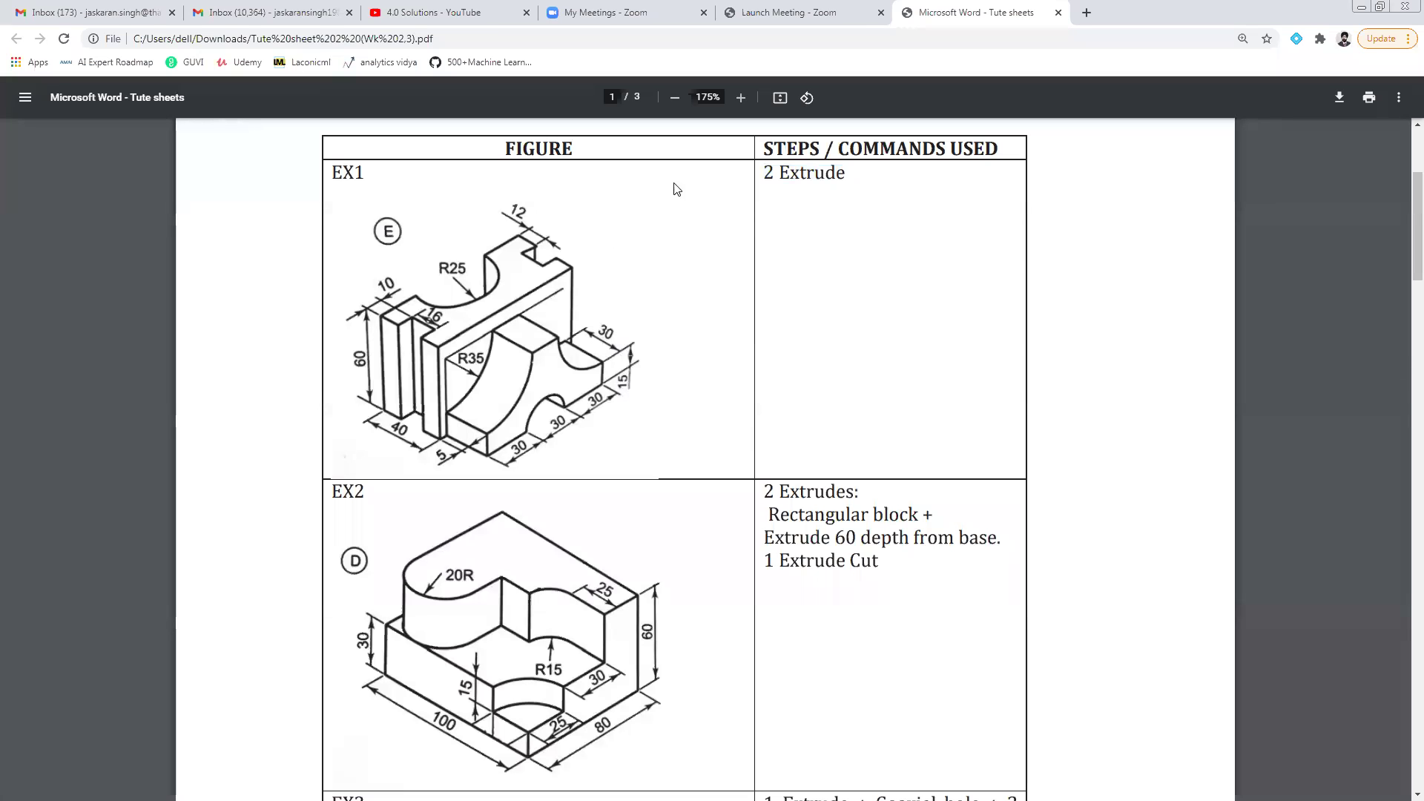
click(740, 98)
click(740, 98)
click(741, 98)
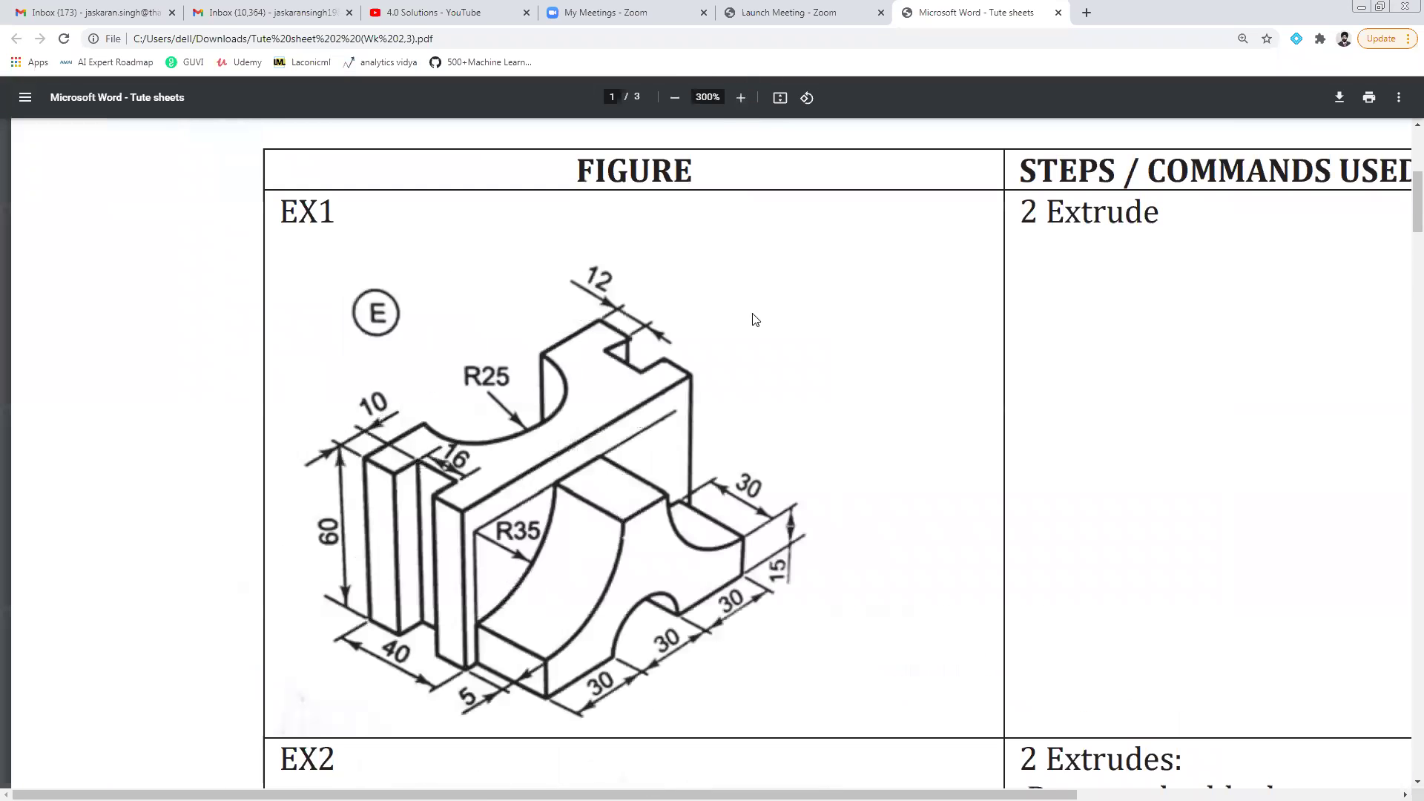
scroll(783, 453, down, 2)
scroll(786, 452, up, 1)
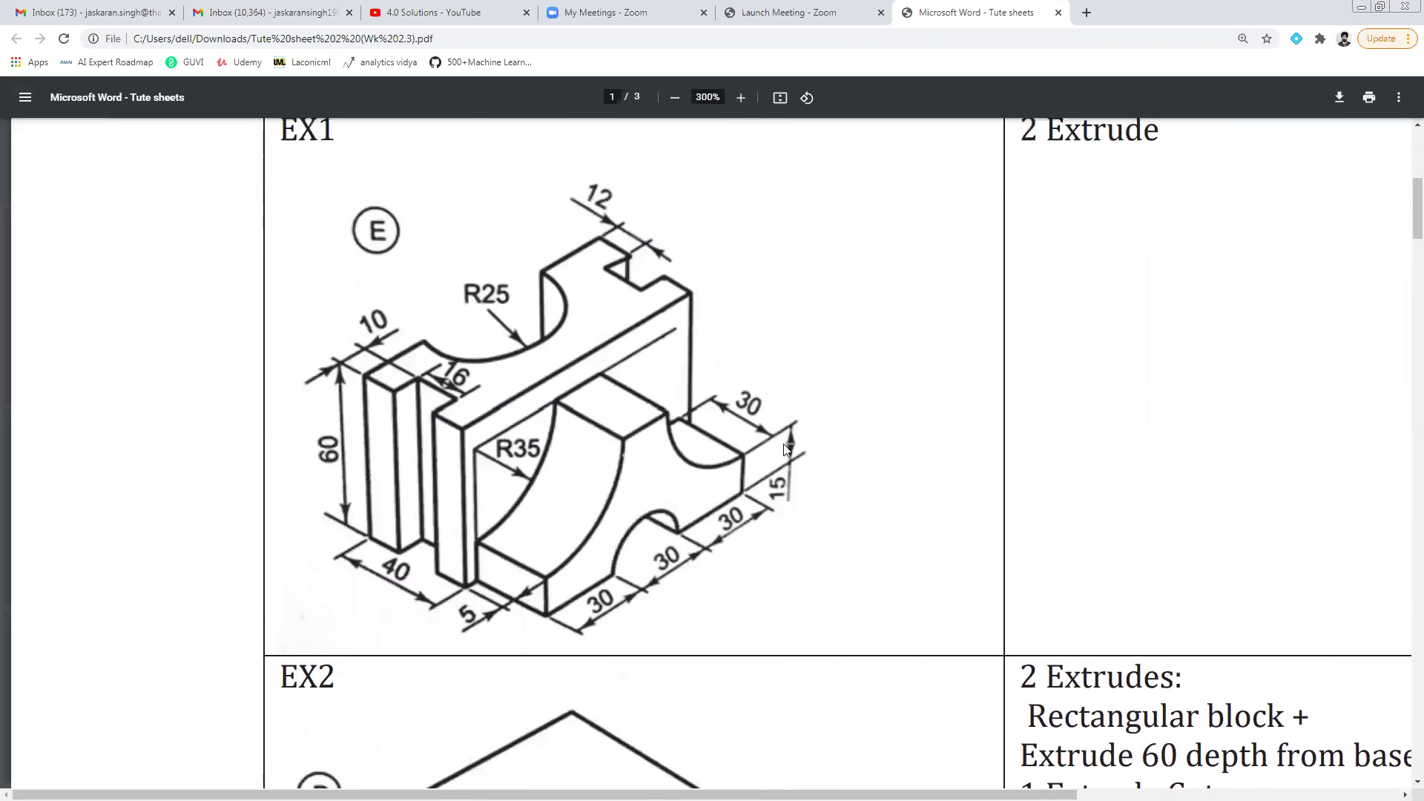
drag(1145, 141, 1020, 141)
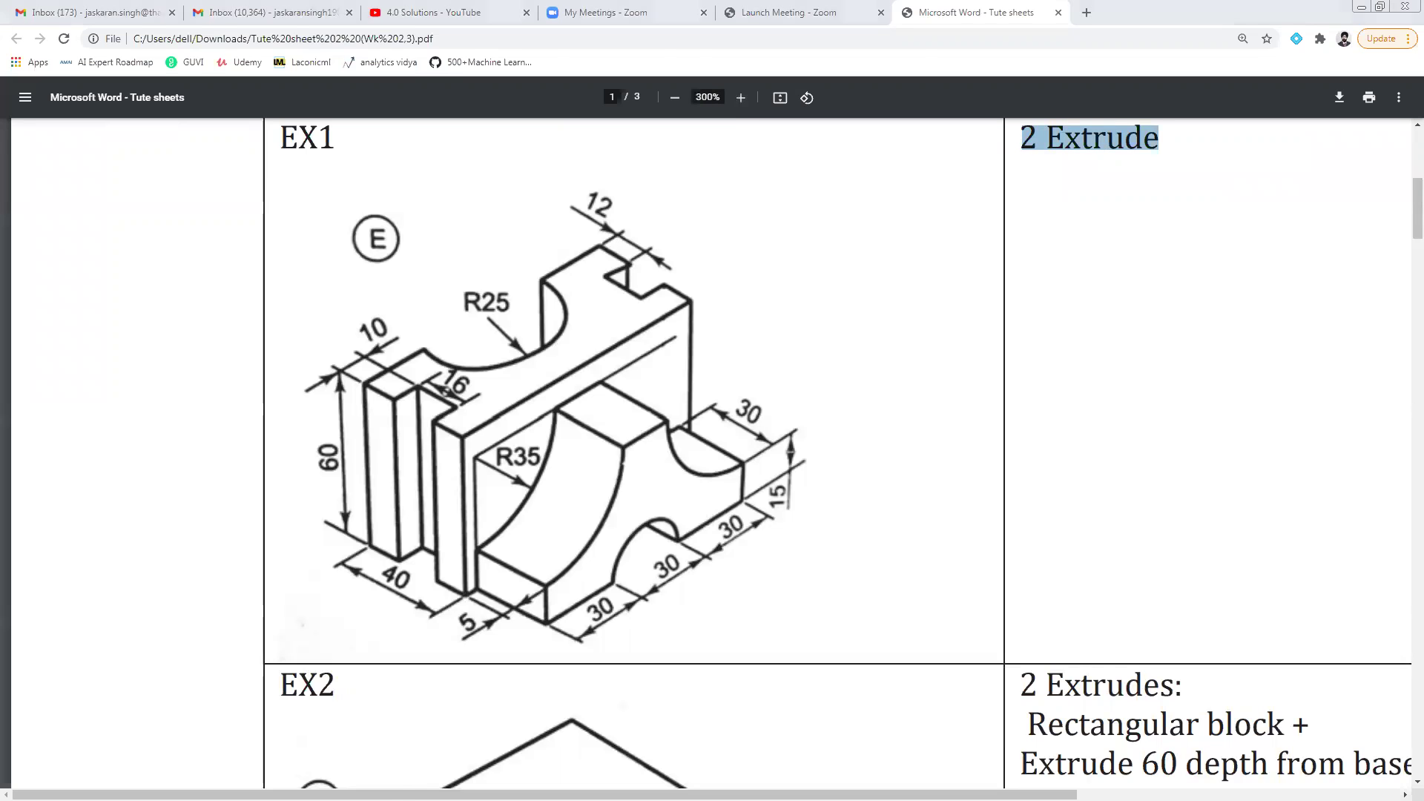
key(alt+Tab)
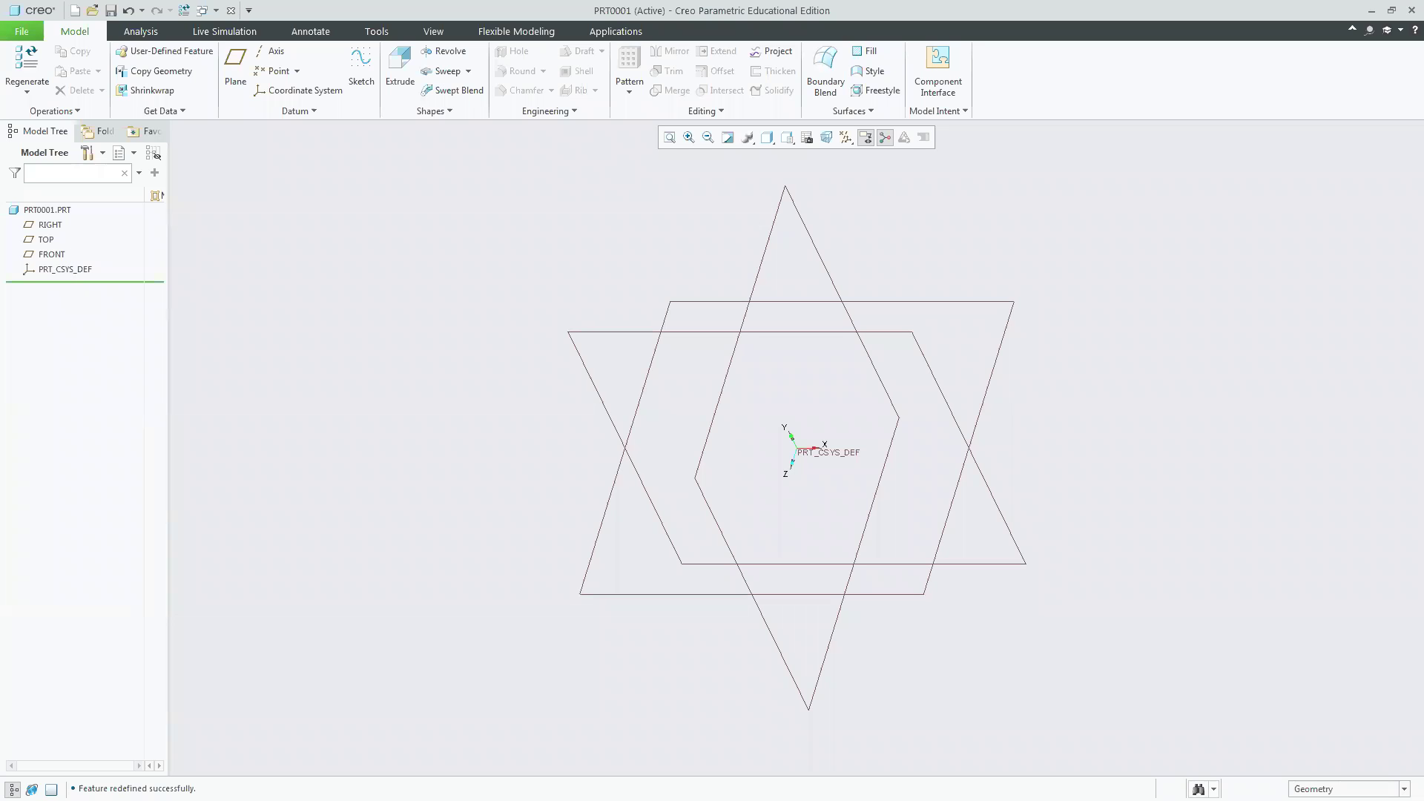
key(alt+Tab)
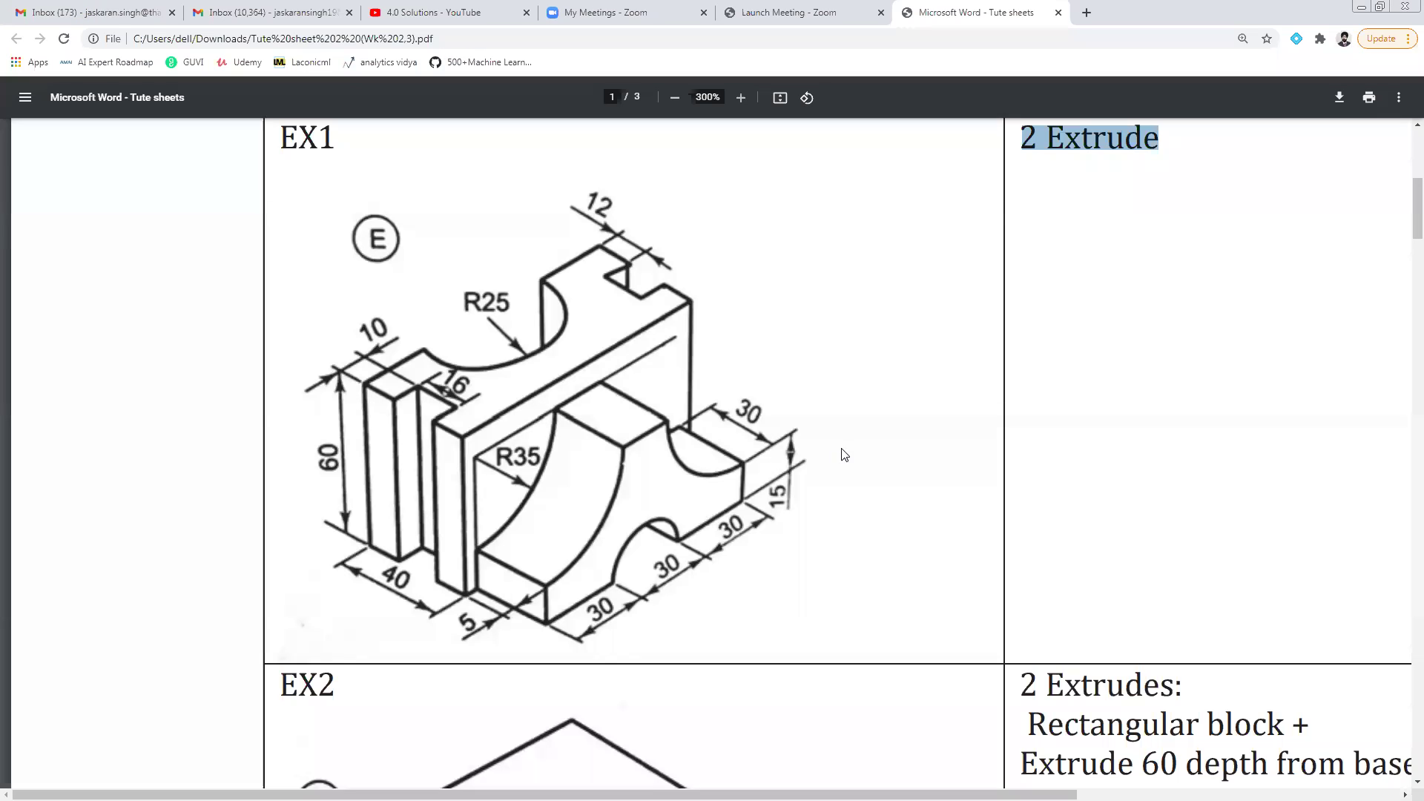
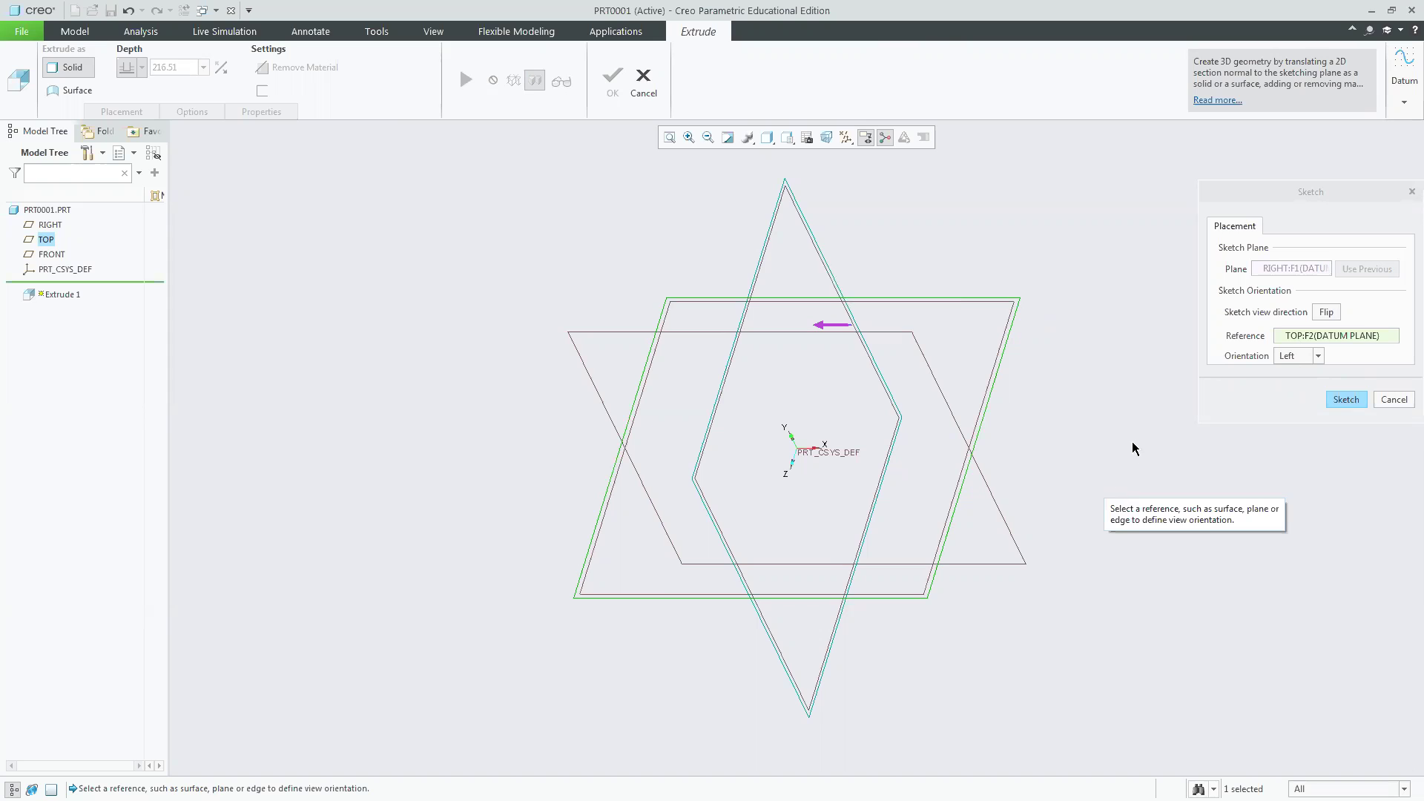
Set the orientation of the TOP reference plane to Top and start the sketch on the RIGHT plane.
click(1298, 357)
click(1287, 366)
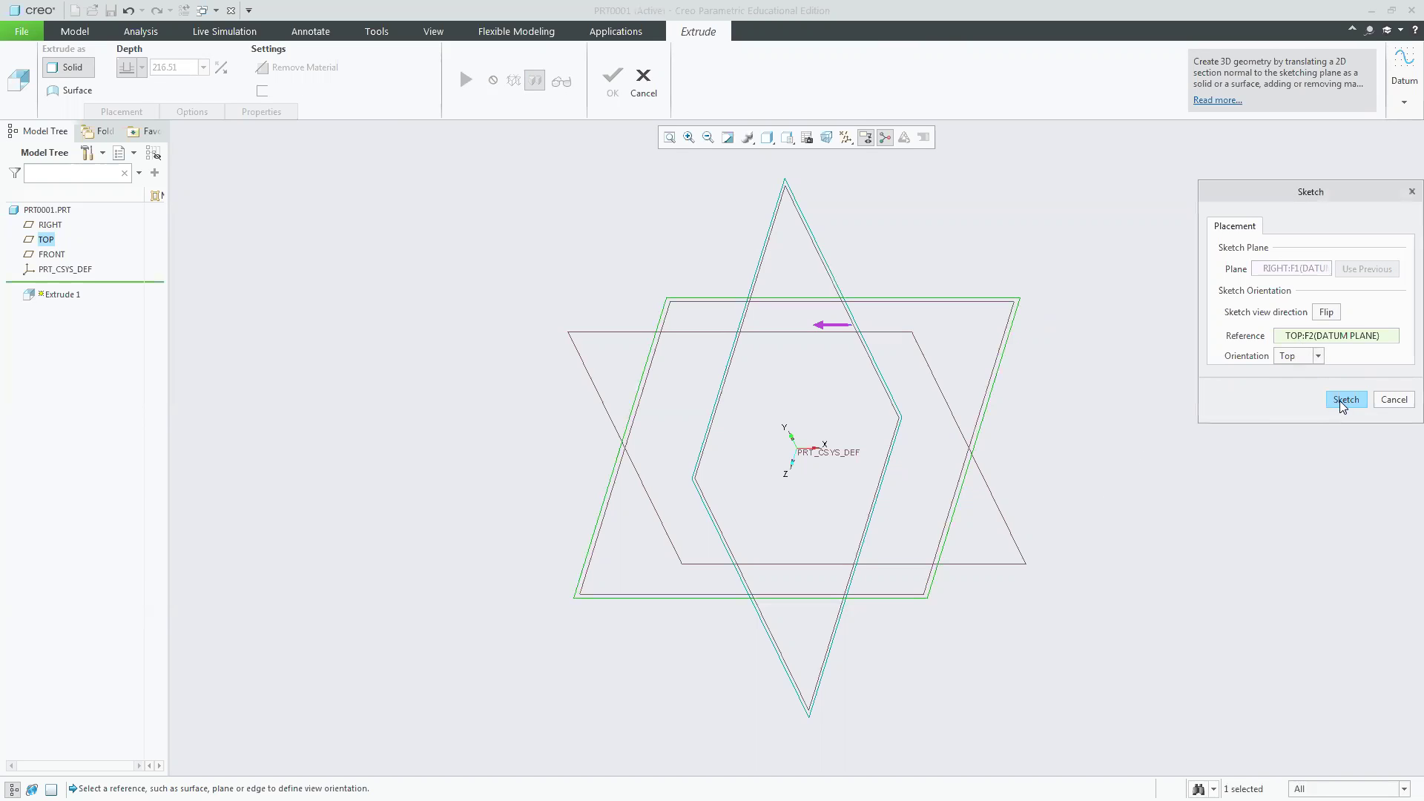
click(1344, 401)
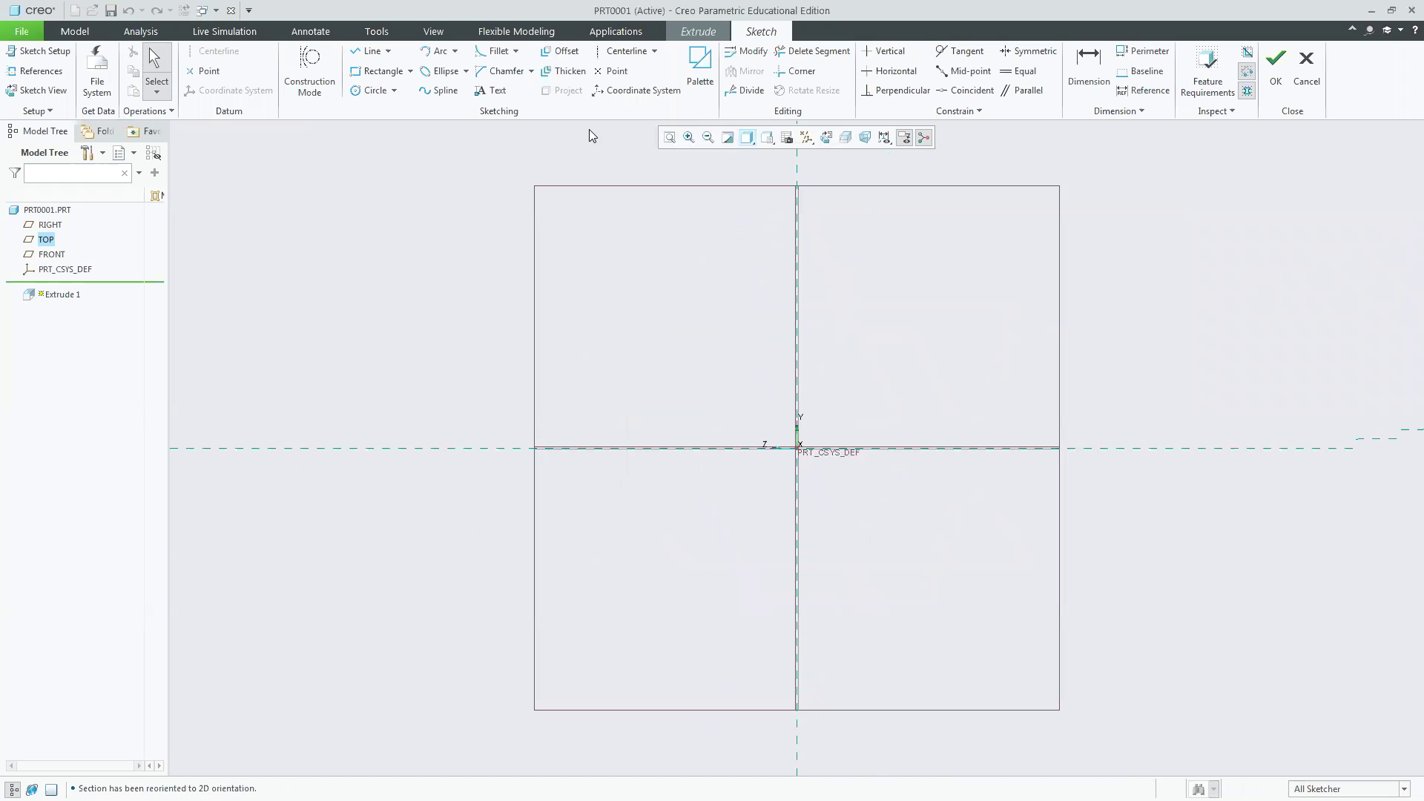
Check the EX1 drawing, then sketch a base line about 122 long, a vertical about 67 high and an upper horizontal about 124 long.
key(alt+Tab)
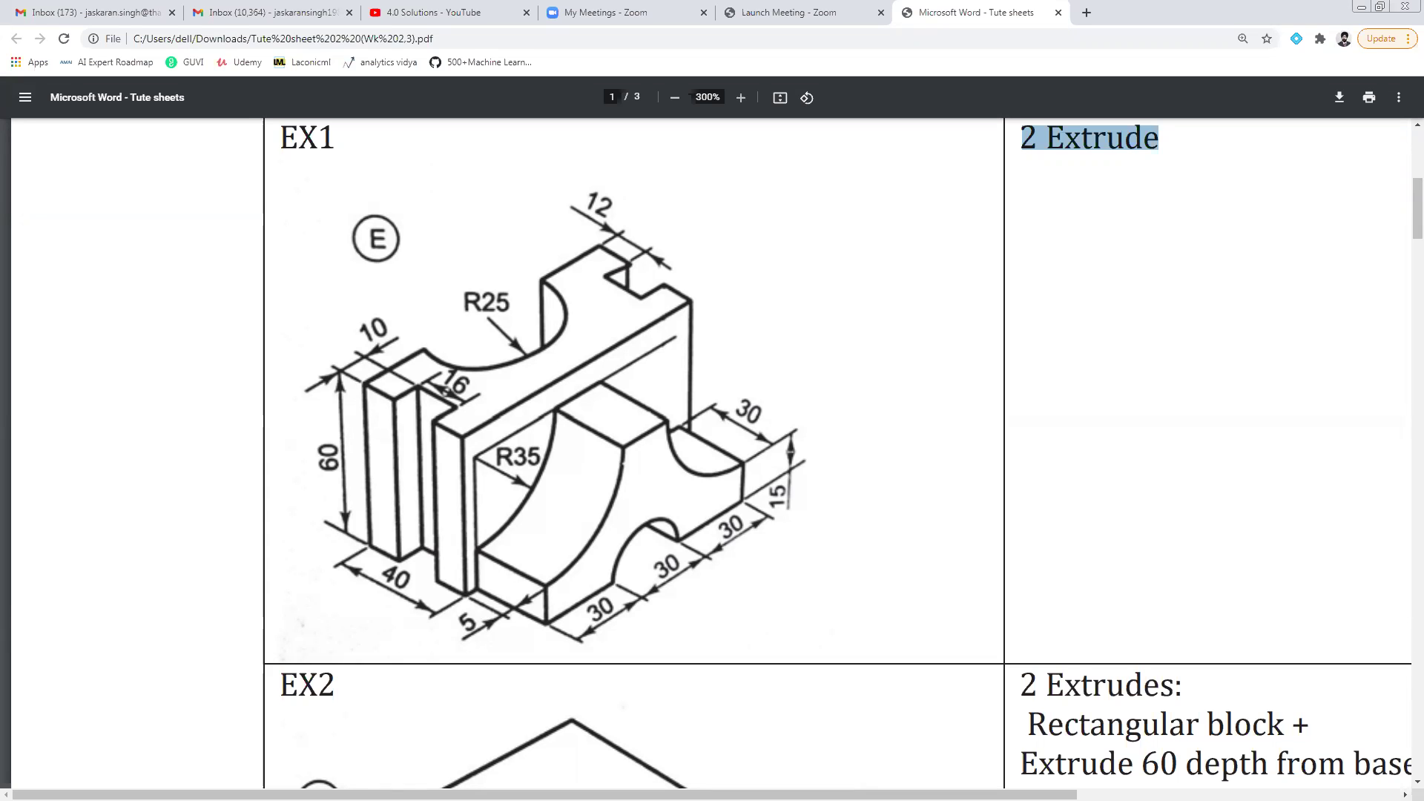
key(alt+Tab)
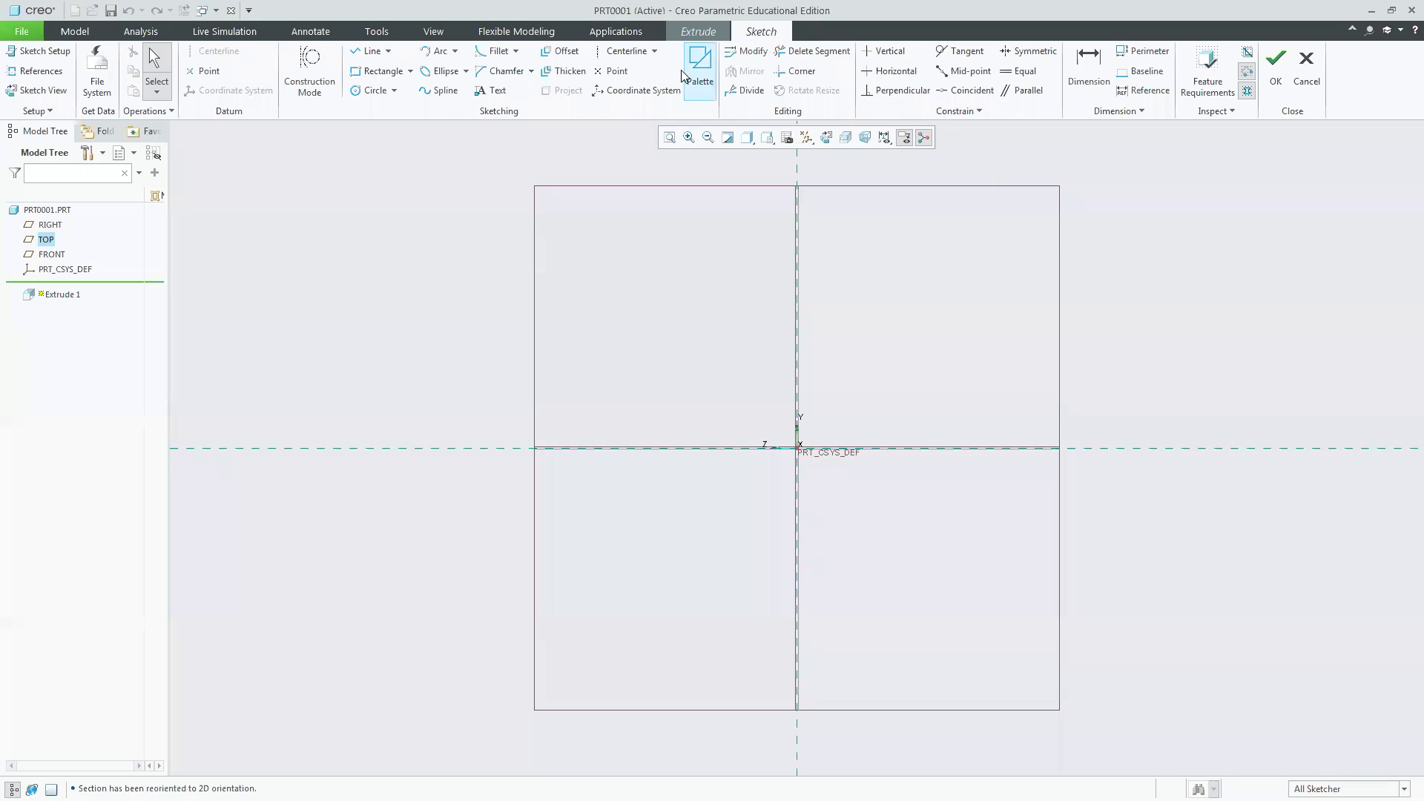
click(375, 56)
click(566, 448)
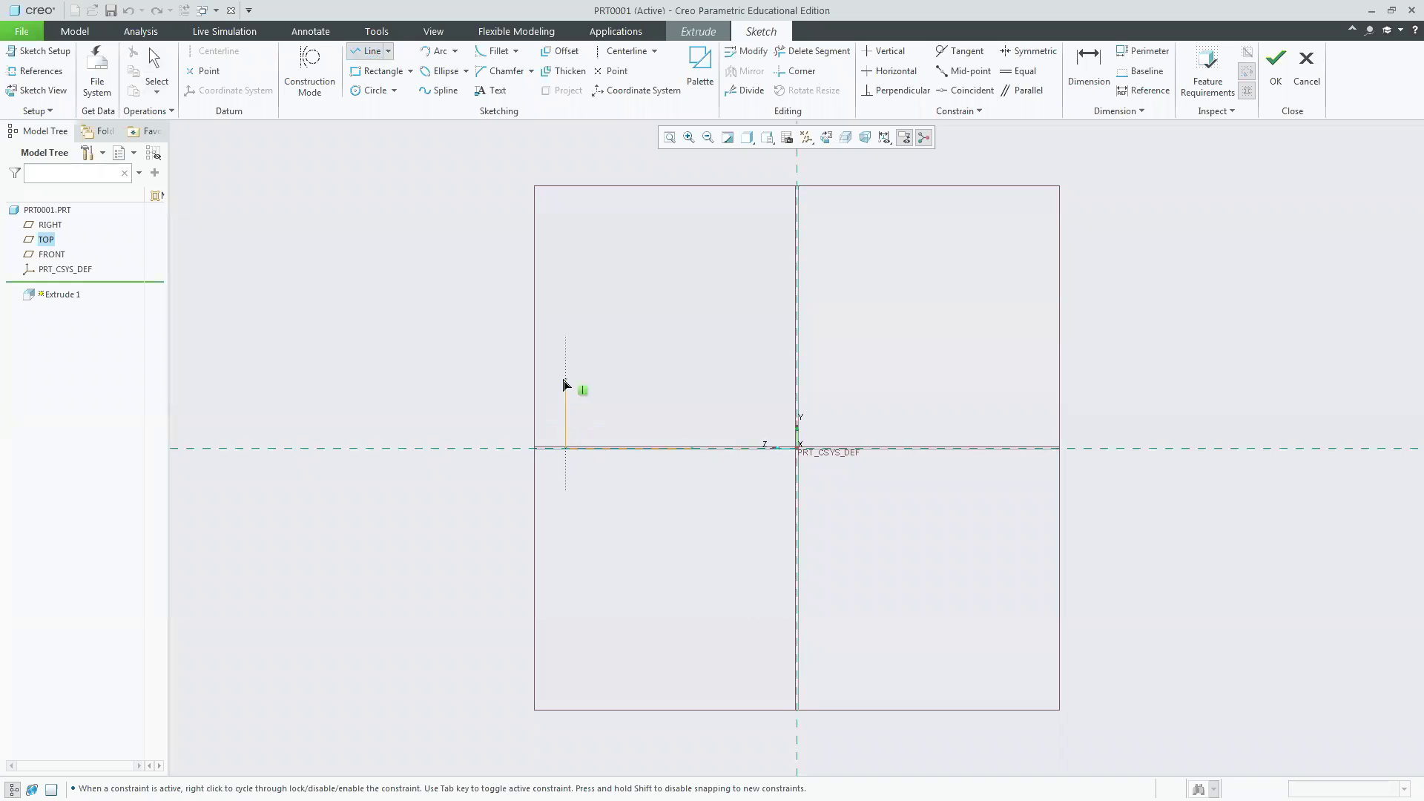
click(565, 379)
middle_click(651, 244)
click(670, 269)
click(797, 269)
middle_click(937, 273)
middle_click(937, 273)
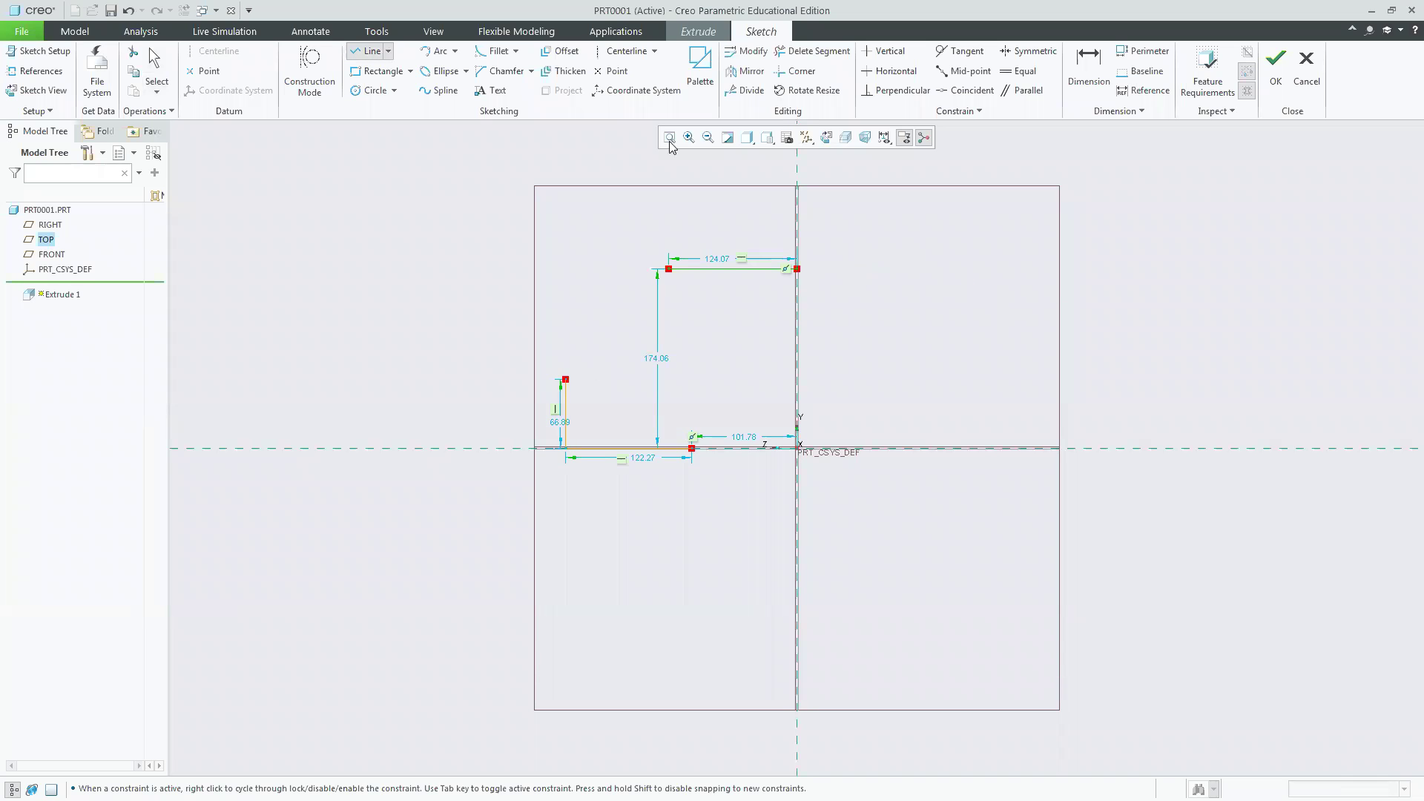
Draw a circle centred on the origin through the base line's inner end, about 102 in radius, and trim it to the upper-left quarter.
click(430, 54)
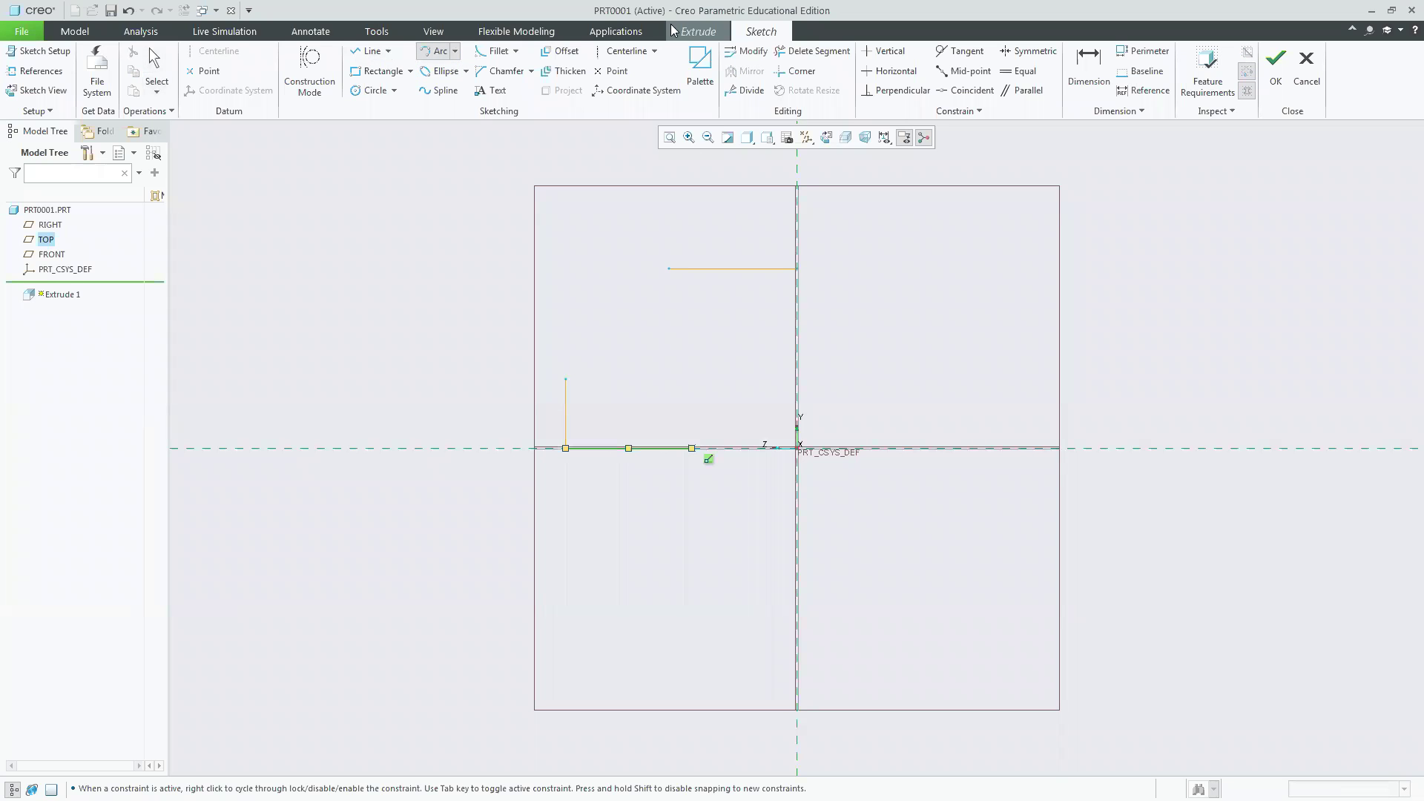
key(c)
click(797, 448)
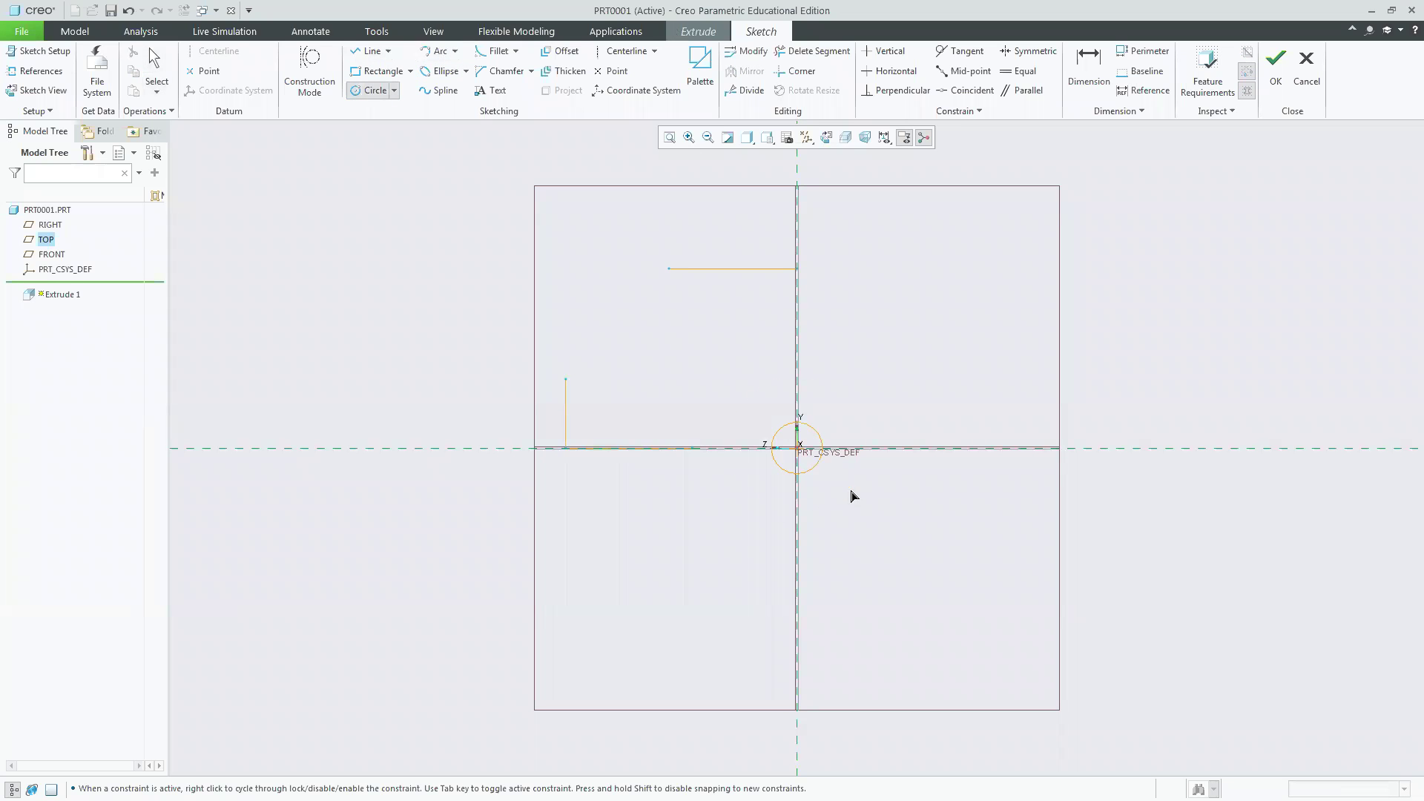
click(868, 521)
middle_click(1012, 345)
middle_click(1012, 345)
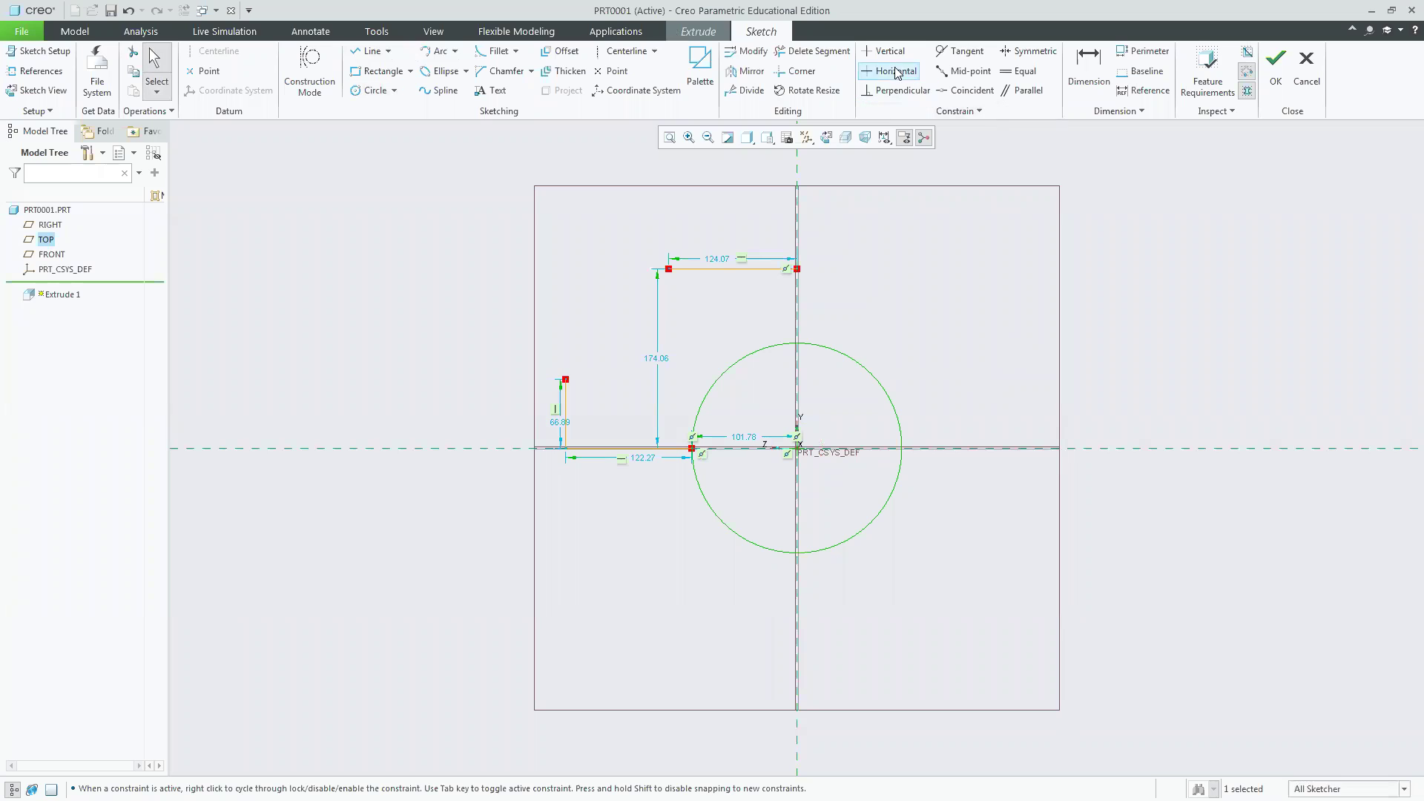
mouse_move(842, 366)
mouse_down()
mouse_move(853, 579)
mouse_move(756, 534)
mouse_move(697, 452)
mouse_up()
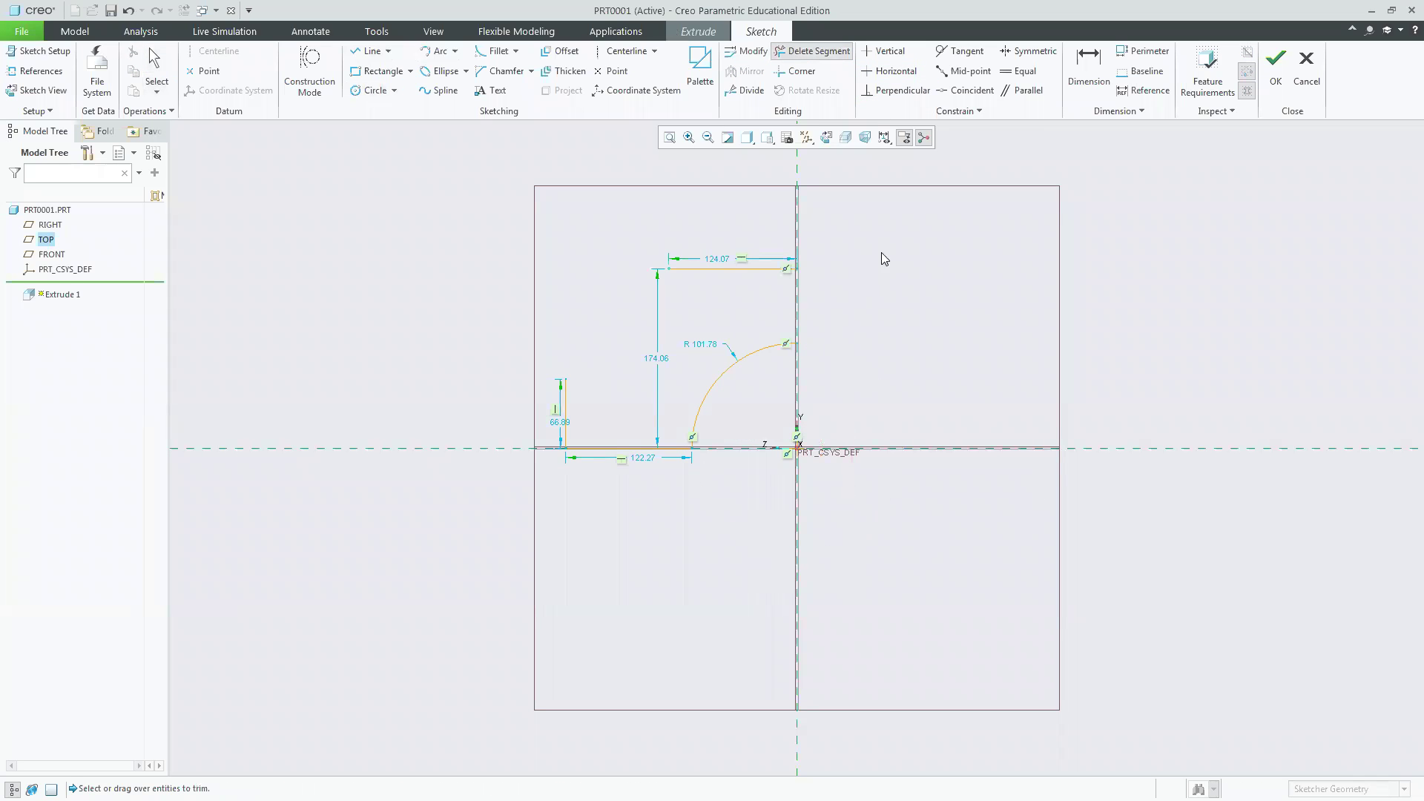
middle_click(881, 258)
Draw an arc of about 147 radius joining the free ends of the upper horizontal line and the short vertical line.
click(440, 50)
click(668, 268)
click(568, 380)
click(621, 352)
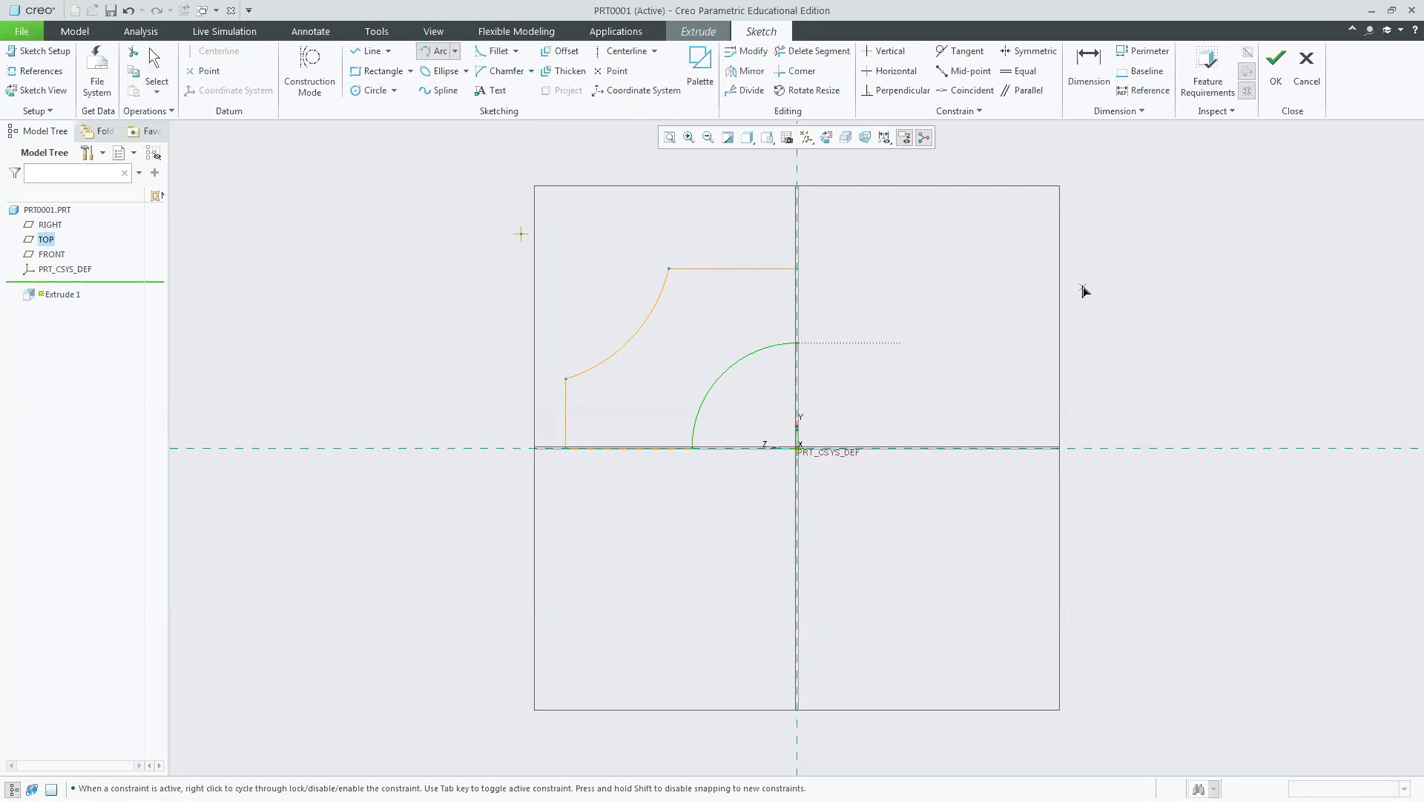
middle_click(933, 322)
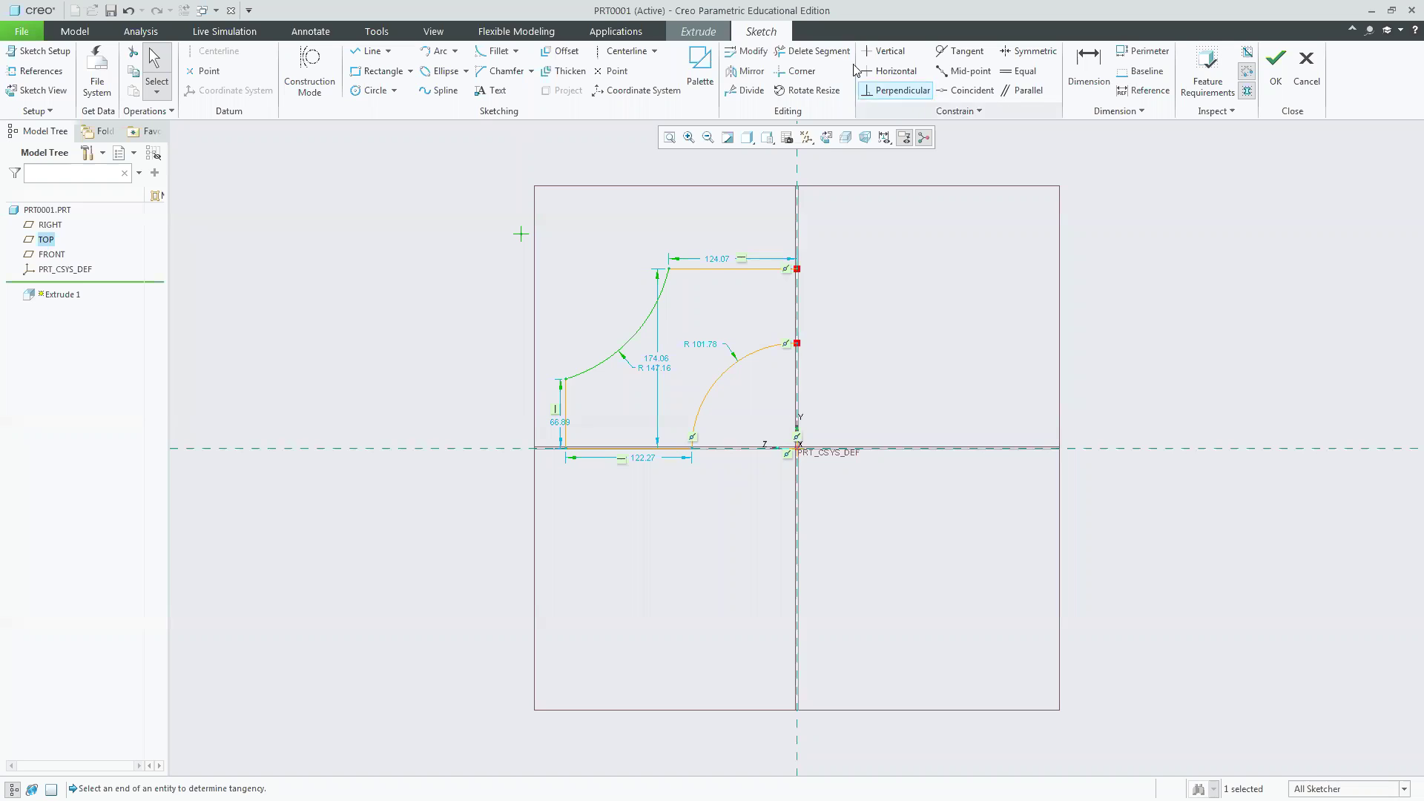
Dimension the base line's length, the distance from its inner end to the vertical axis, and the large arc's radius.
click(1088, 67)
click(686, 450)
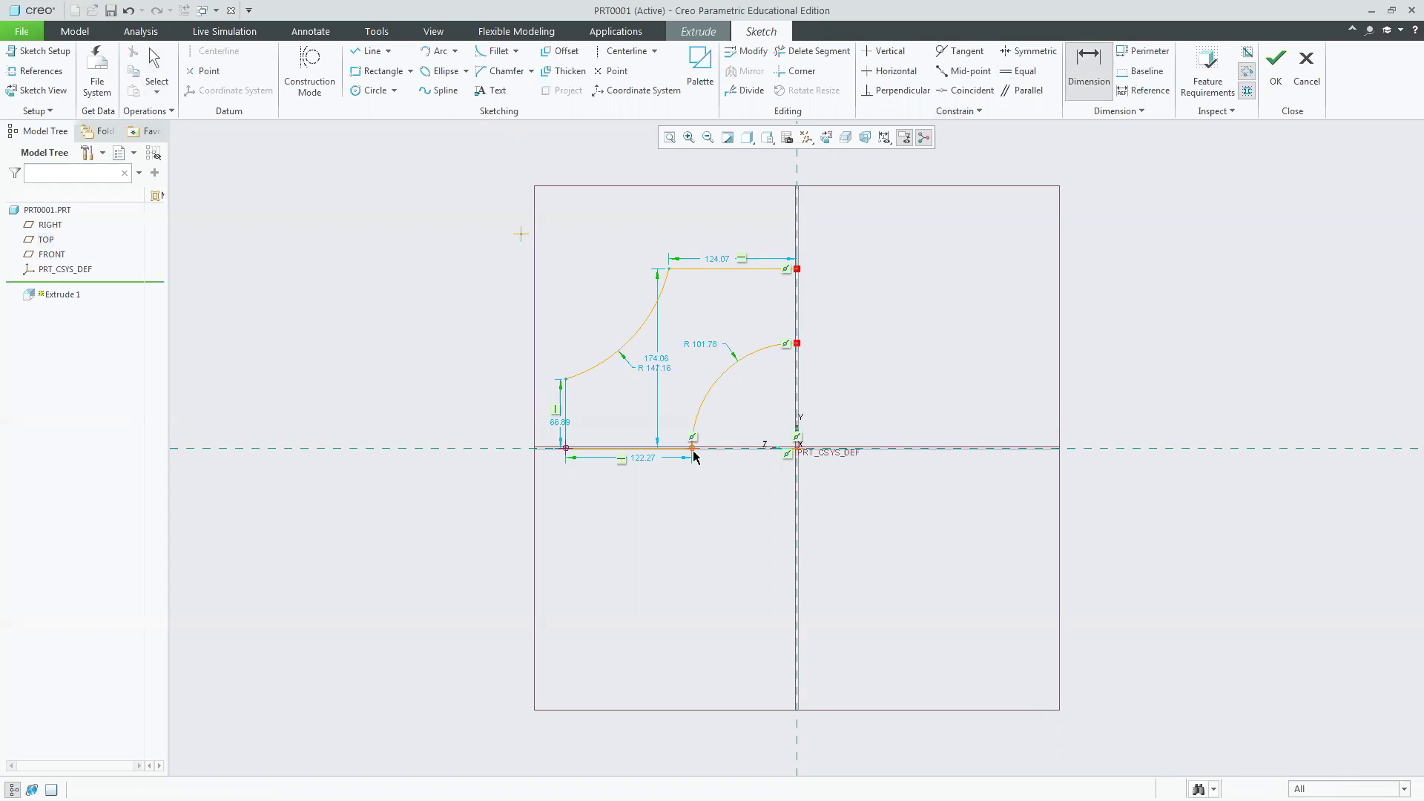
middle_click(630, 509)
click(691, 447)
click(796, 448)
middle_click(748, 509)
click(644, 323)
middle_click(509, 207)
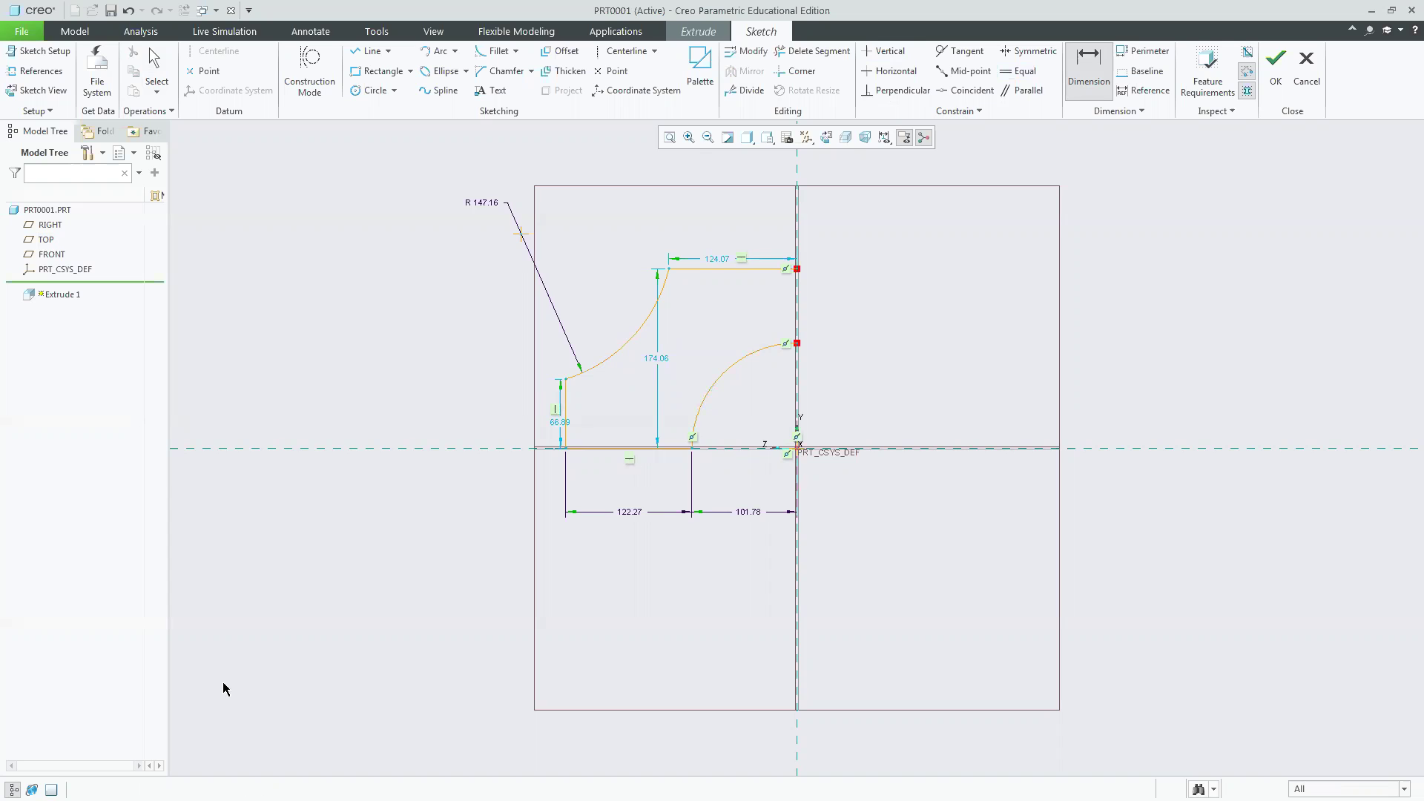
Check the EX1 drawing in Chrome, then return to Creo and dimension the short vertical line's height.
key(alt+Tab)
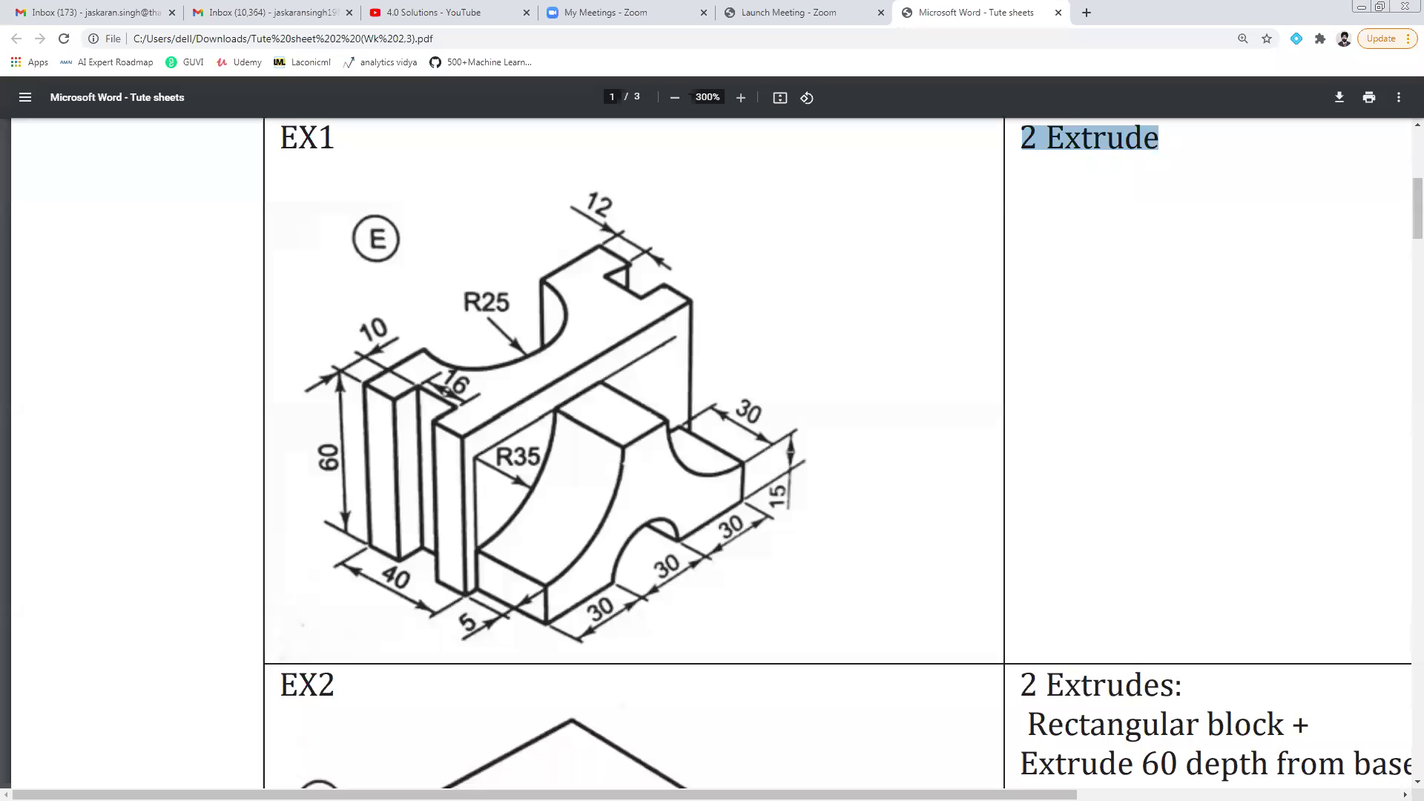
key(alt+Tab)
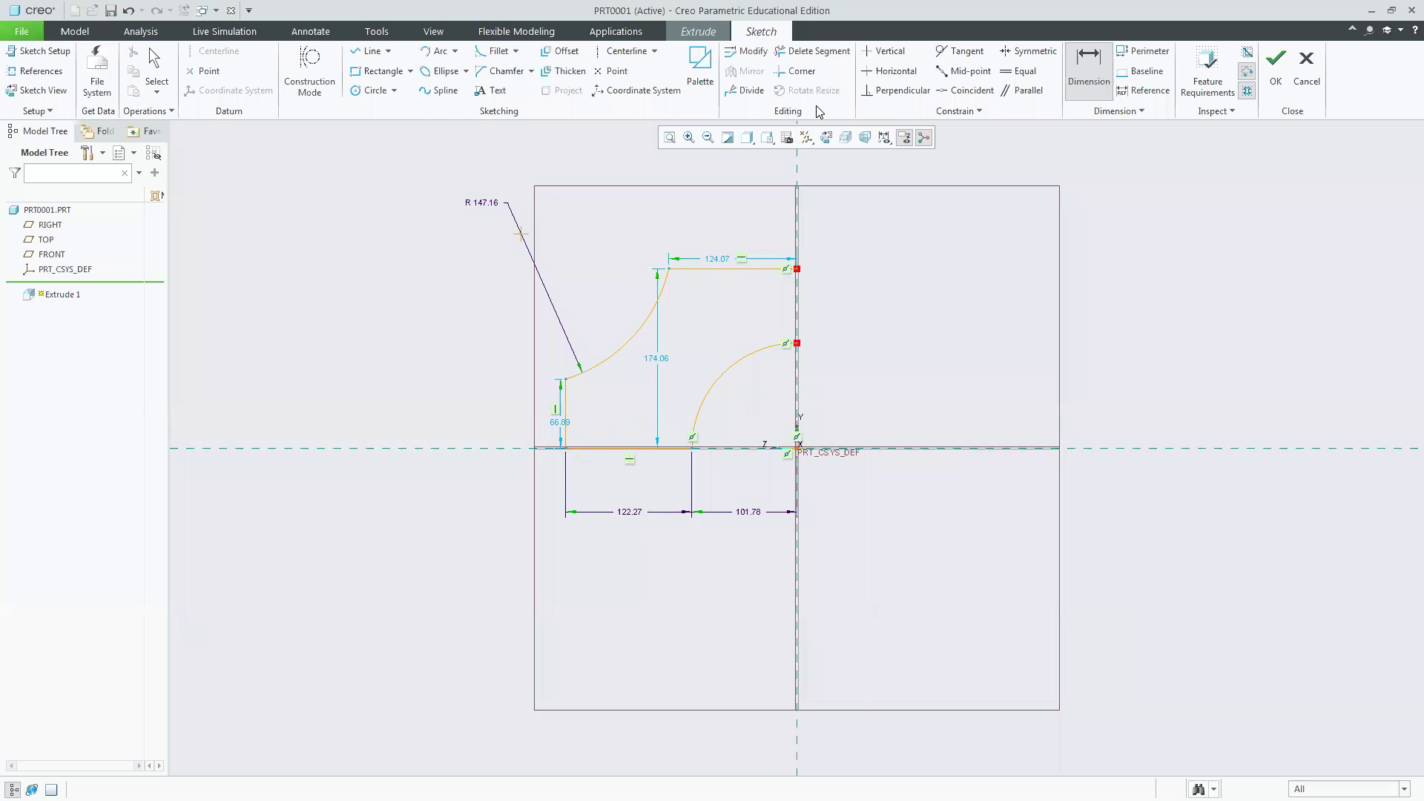
click(566, 406)
middle_click(502, 424)
key(Return)
middle_click(1051, 290)
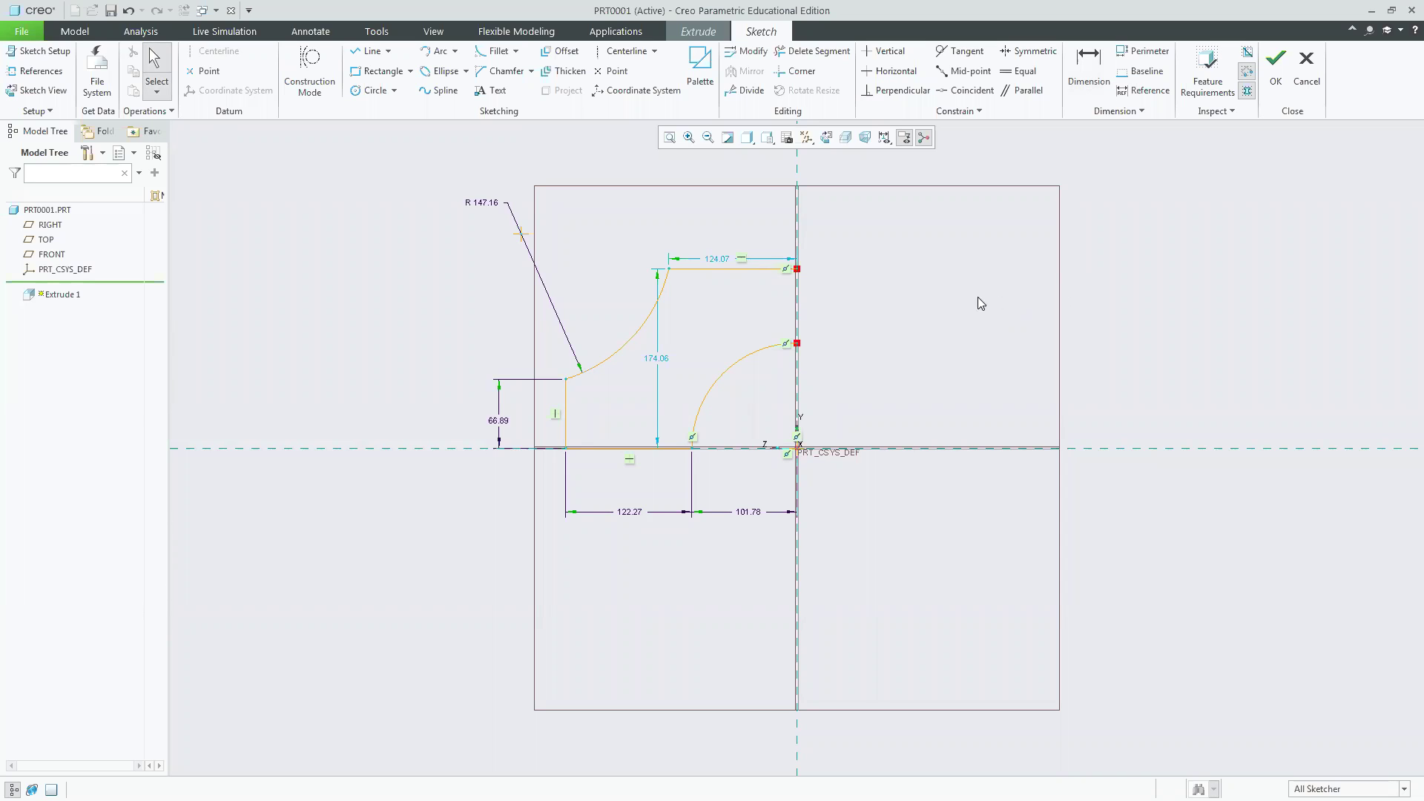
Use Modify to try an overall profile height of 343.58, comparing the sketch with the EX1 drawing.
click(656, 359)
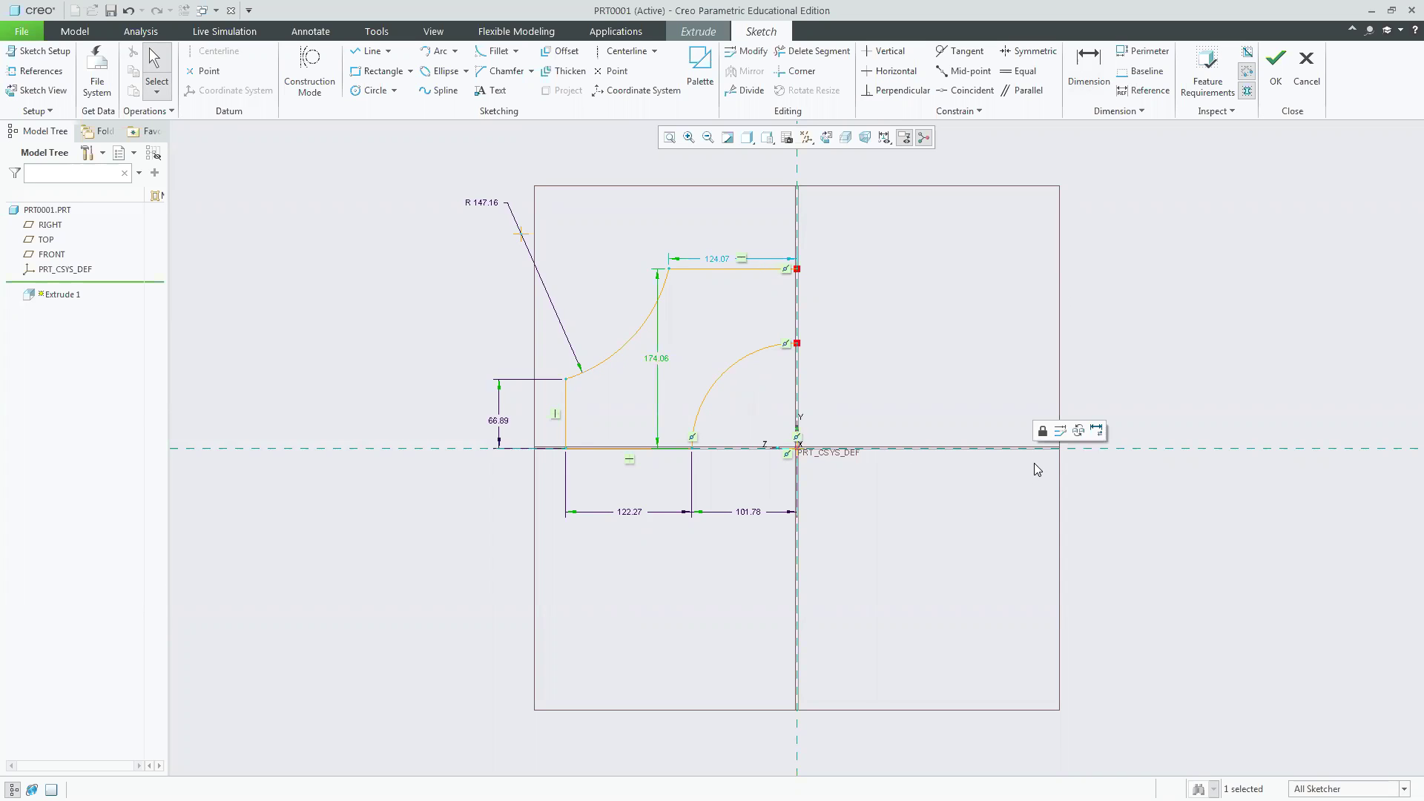
click(747, 51)
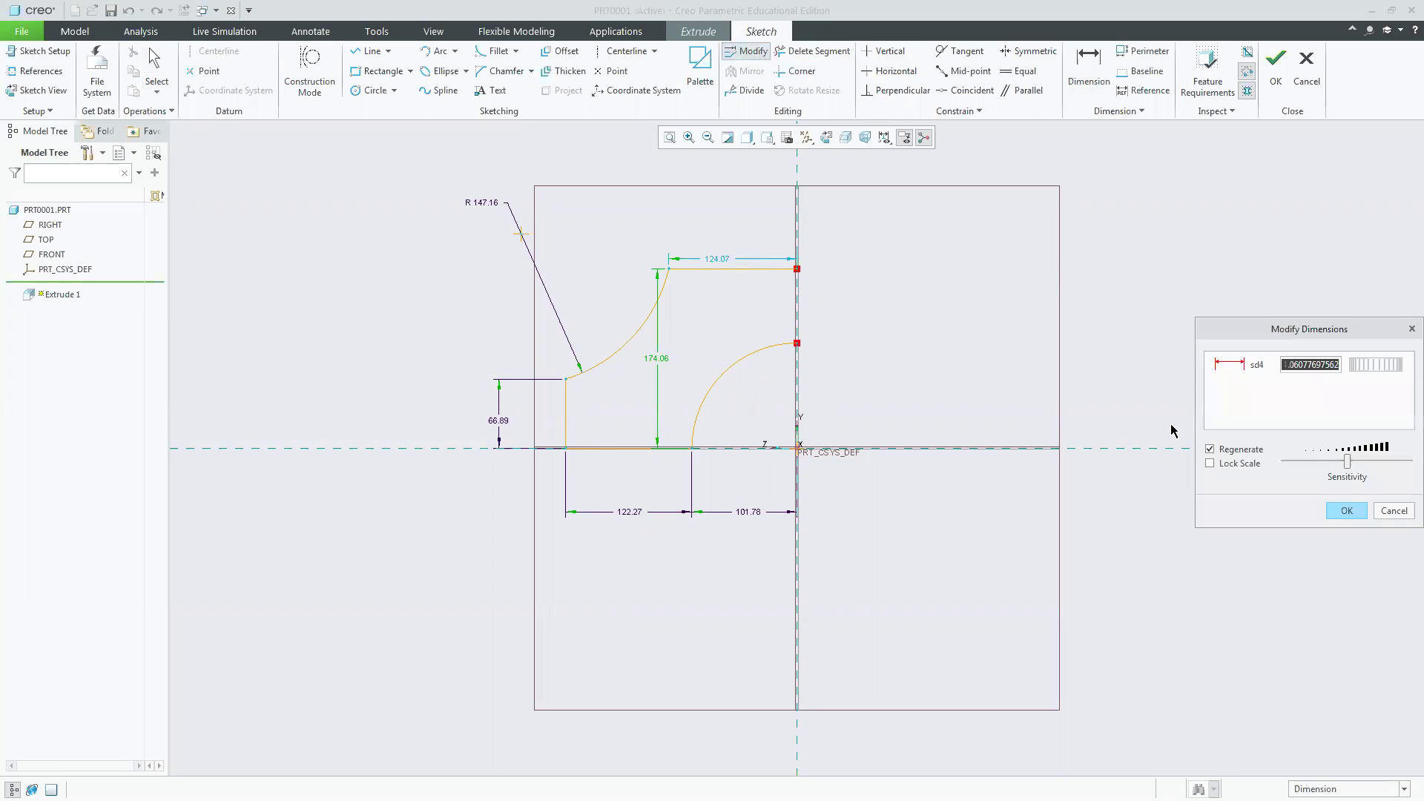
drag(1271, 330, 1147, 213)
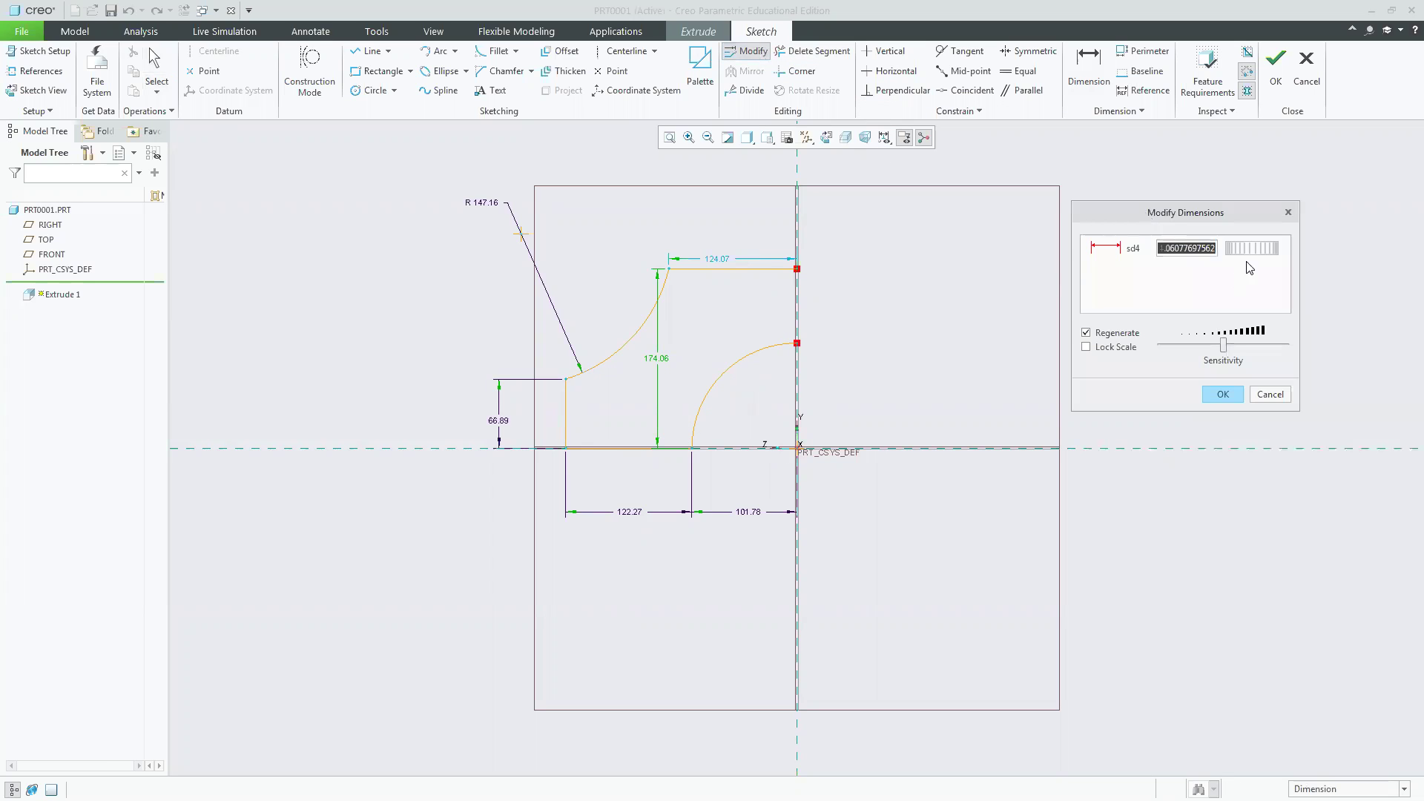
mouse_move(1240, 246)
mouse_down()
mouse_move(1286, 241)
mouse_move(1261, 247)
mouse_move(1275, 247)
mouse_up()
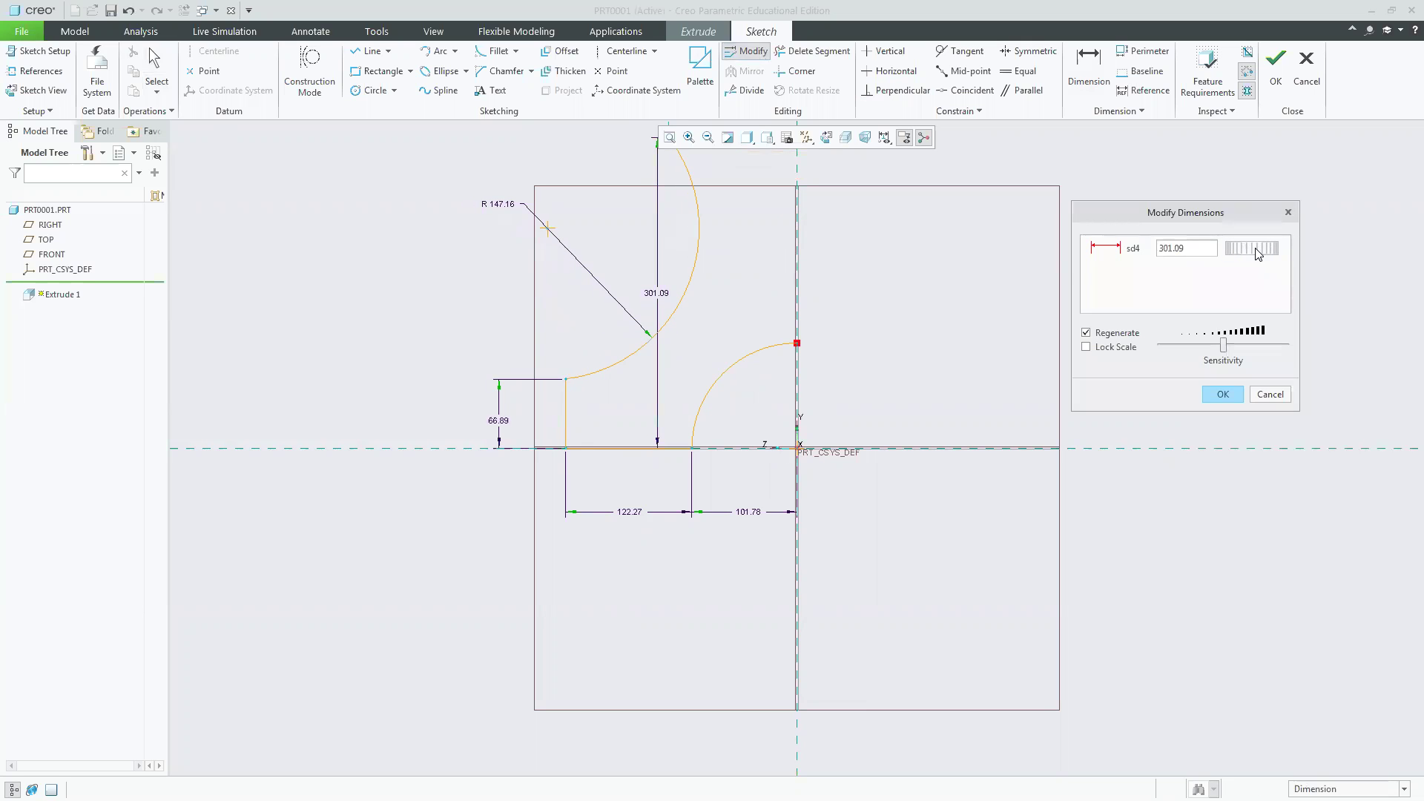
shift+middle_drag(895, 274, 866, 414)
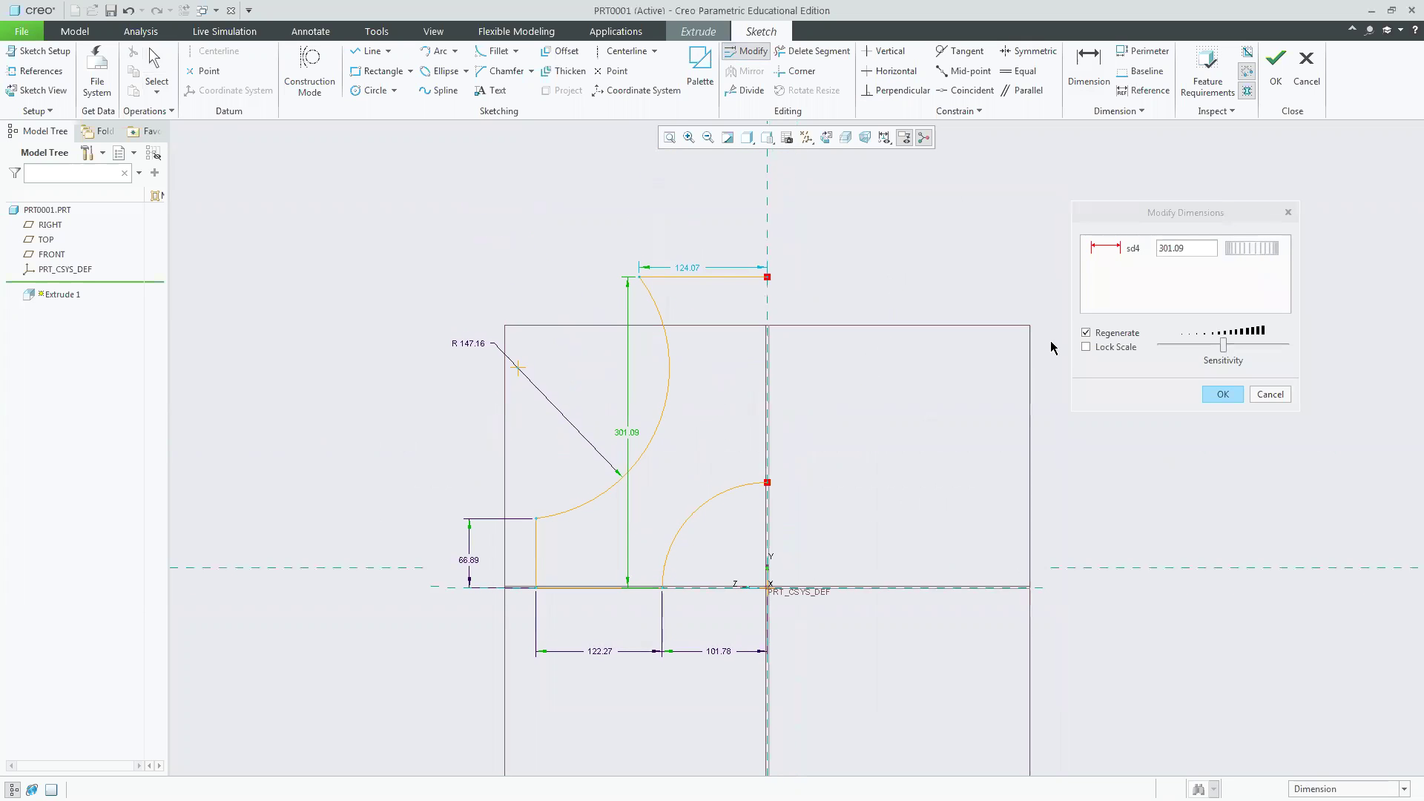
drag(1236, 249, 1262, 250)
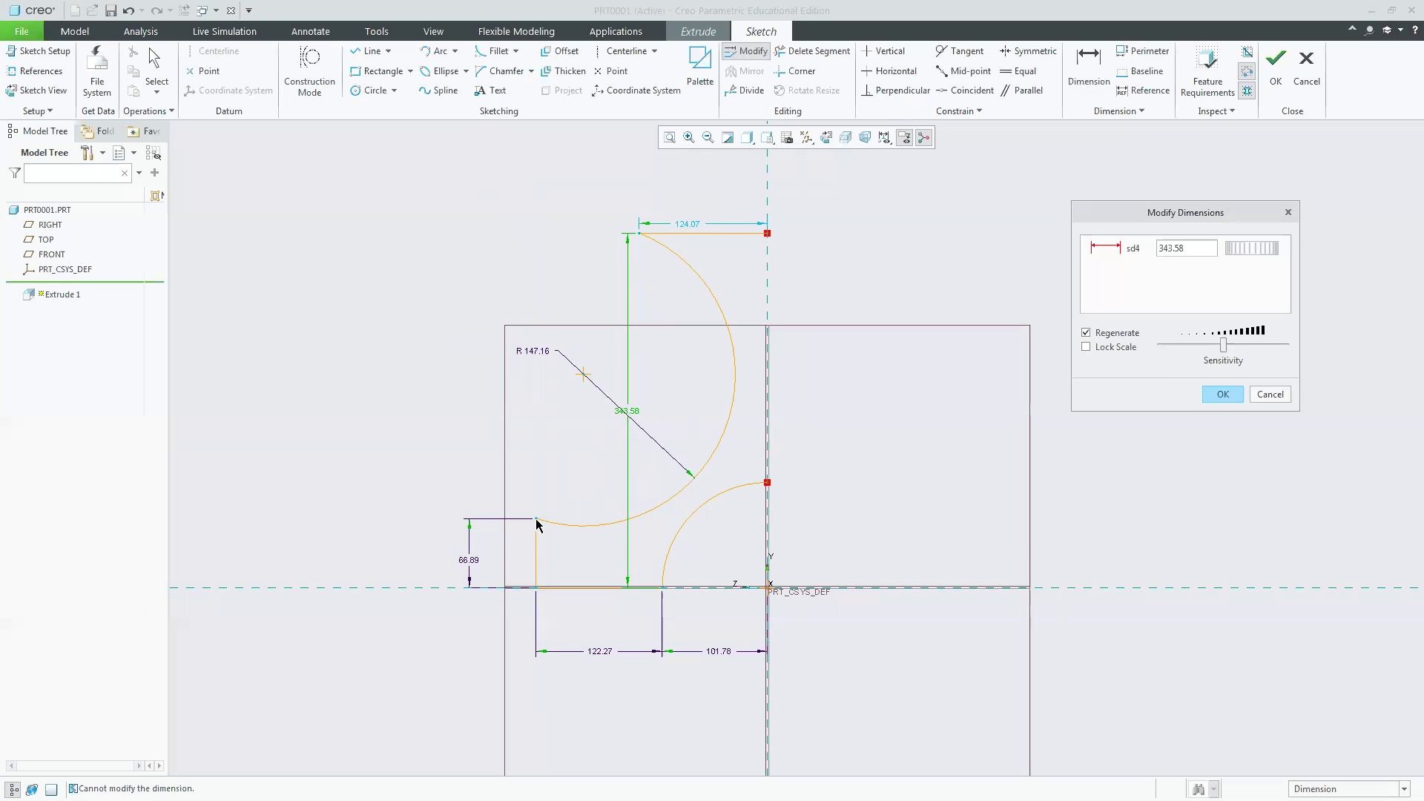
key(alt+Tab)
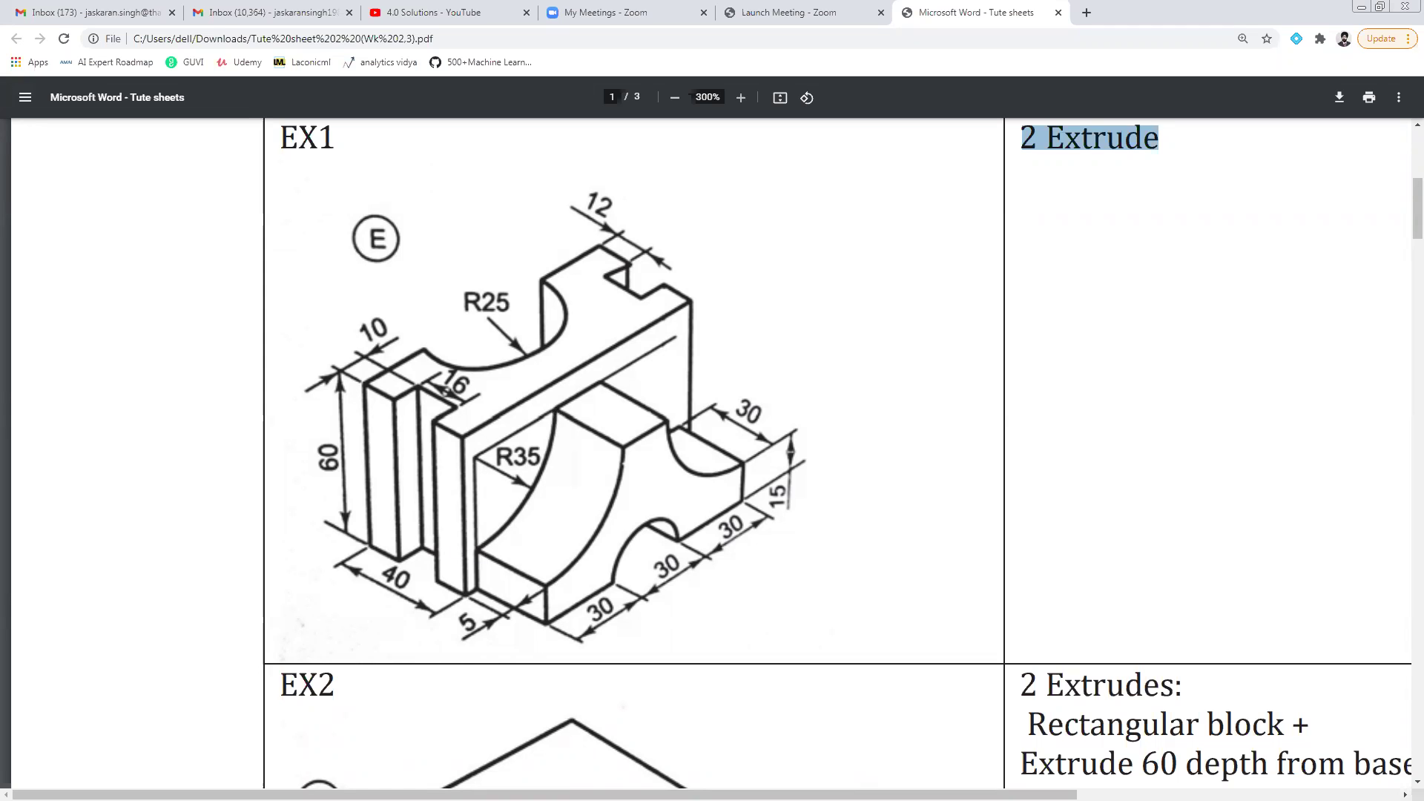
key(alt+Tab)
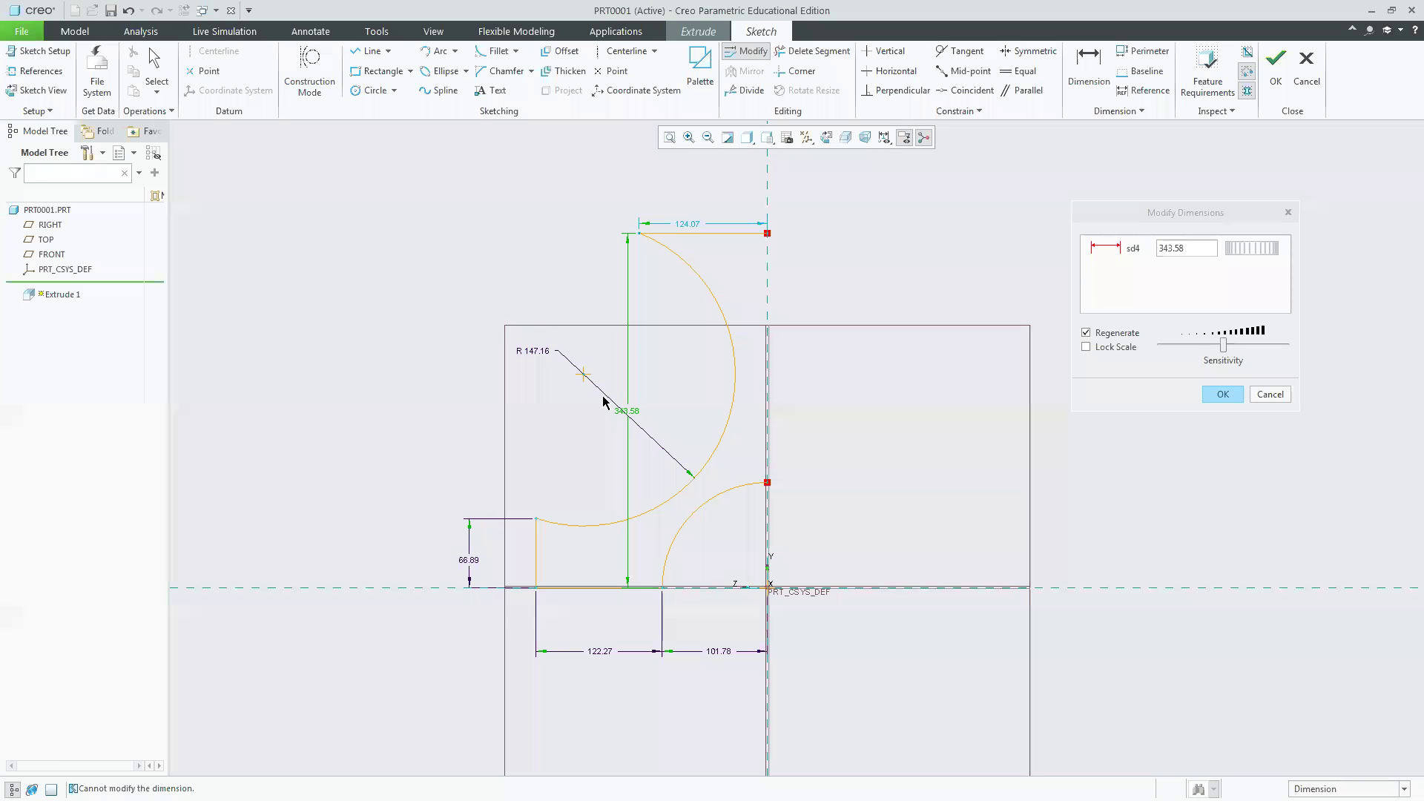
key(Return)
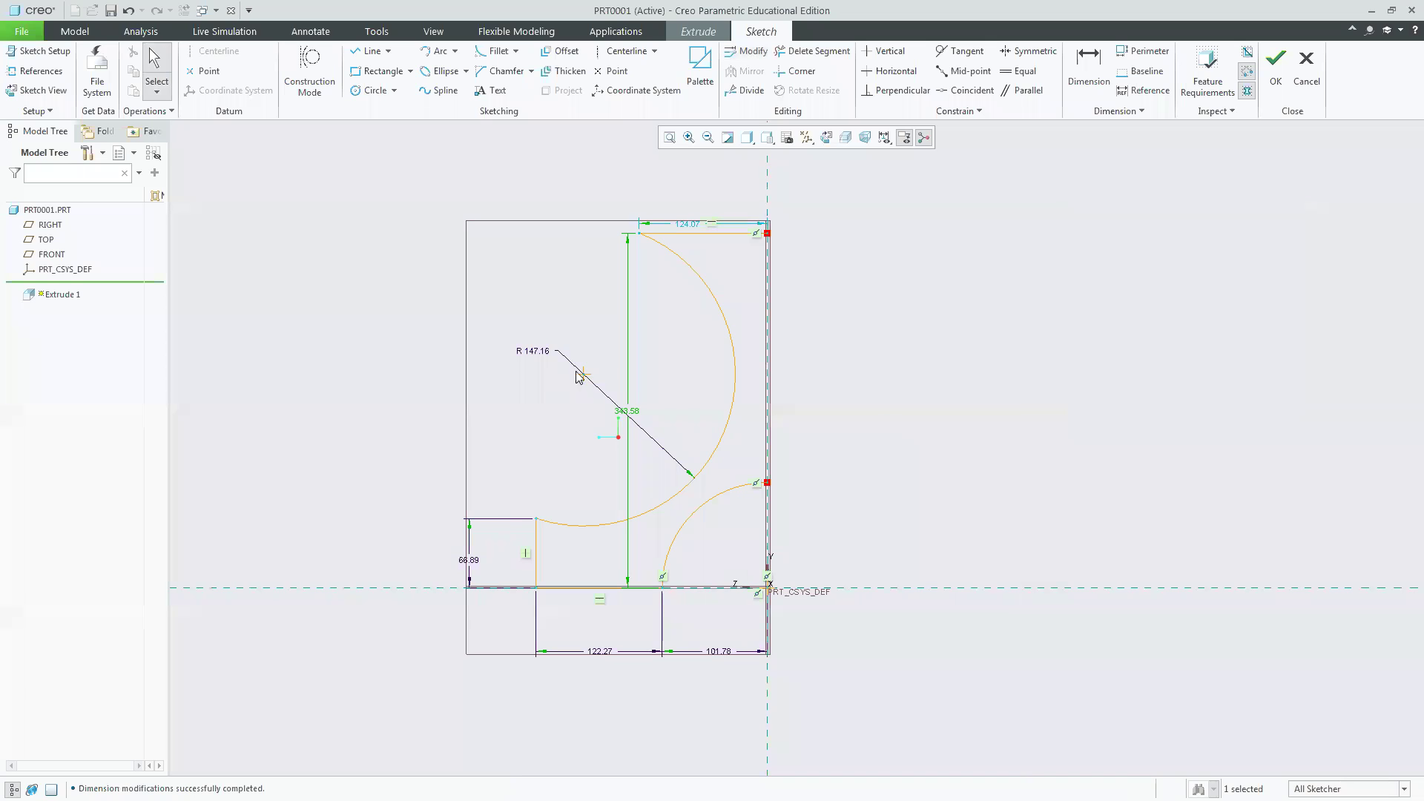
Shift the large arc's centre, try an overall height of 208.44, and undo these sketch edits together with the earlier height change.
click(639, 234)
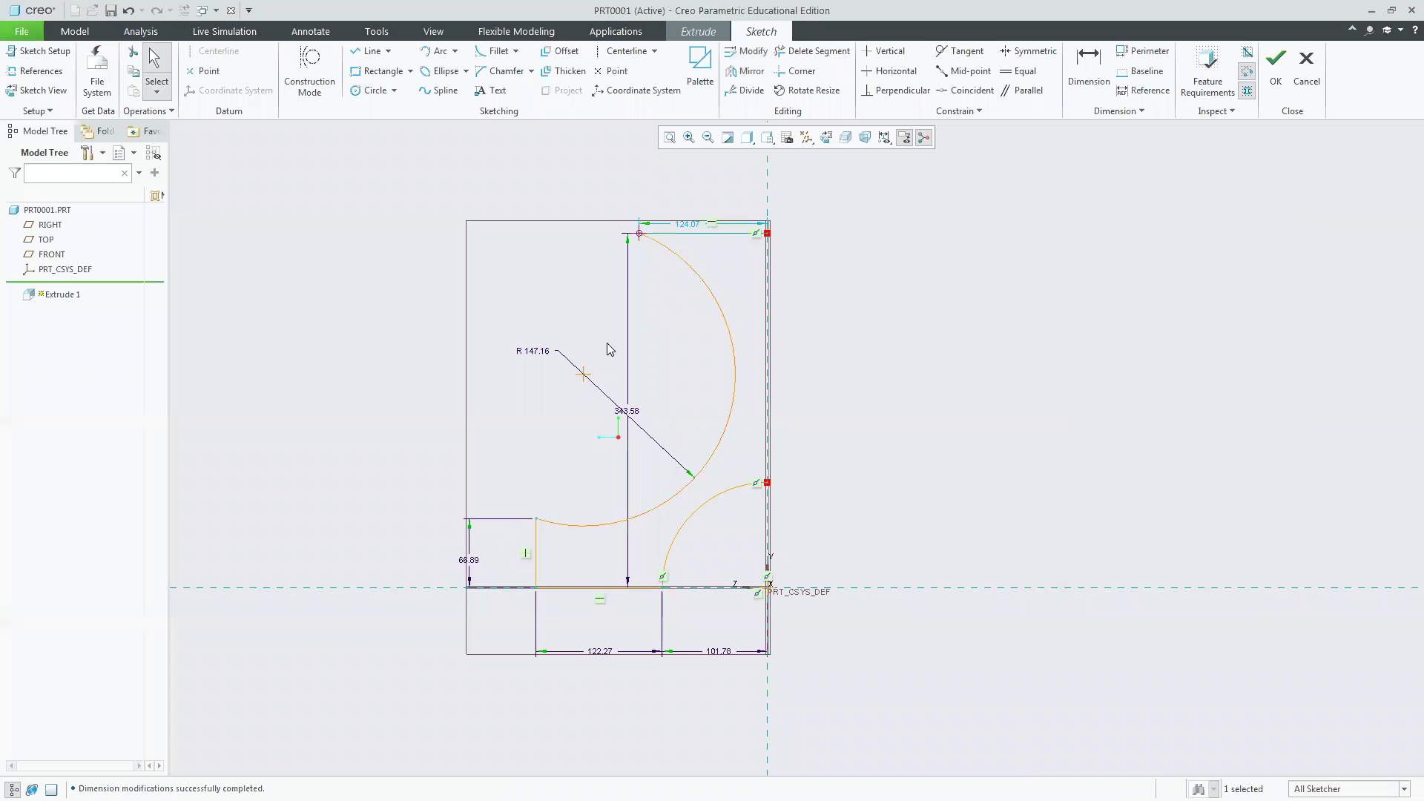
click(537, 518)
drag(585, 379, 570, 372)
click(621, 416)
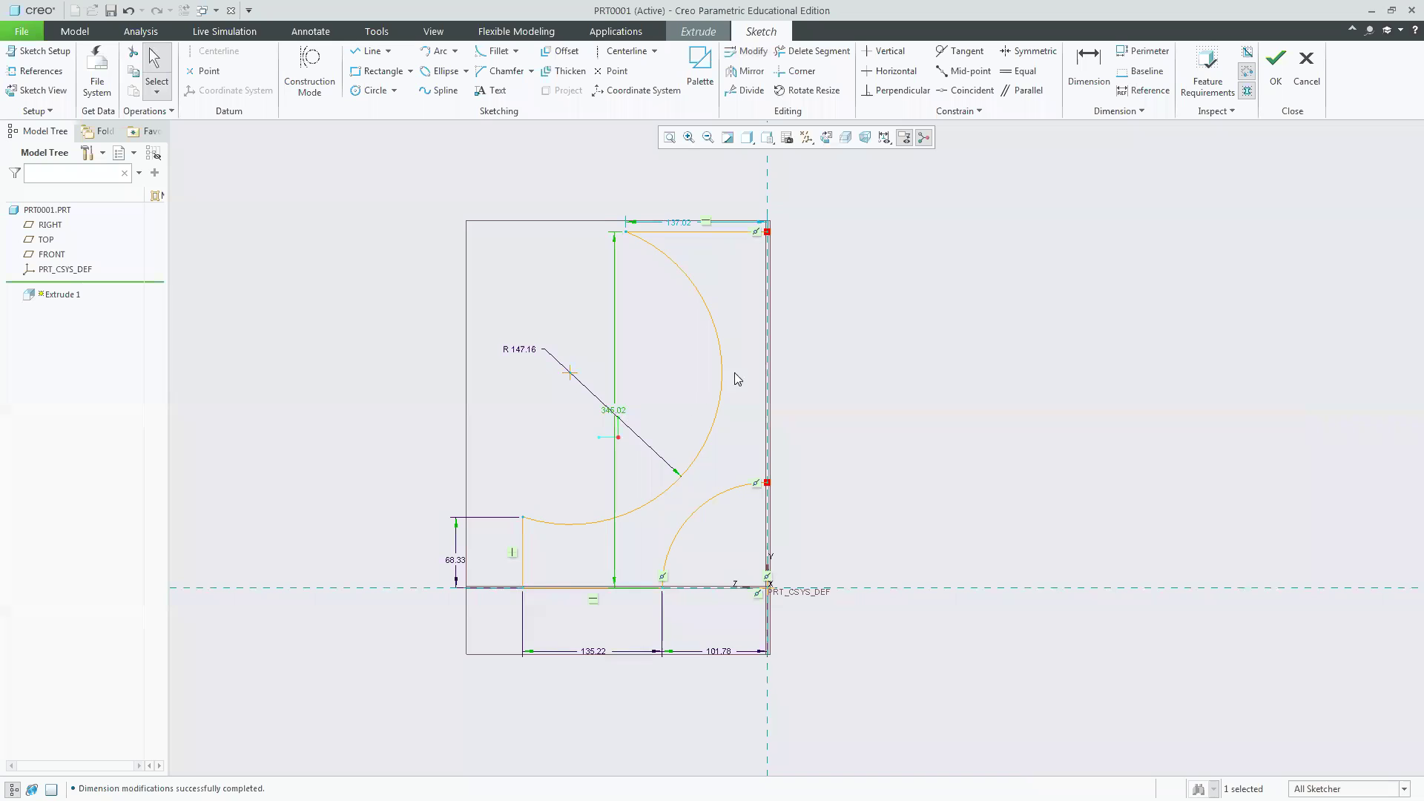
click(820, 231)
drag(1277, 253, 1264, 254)
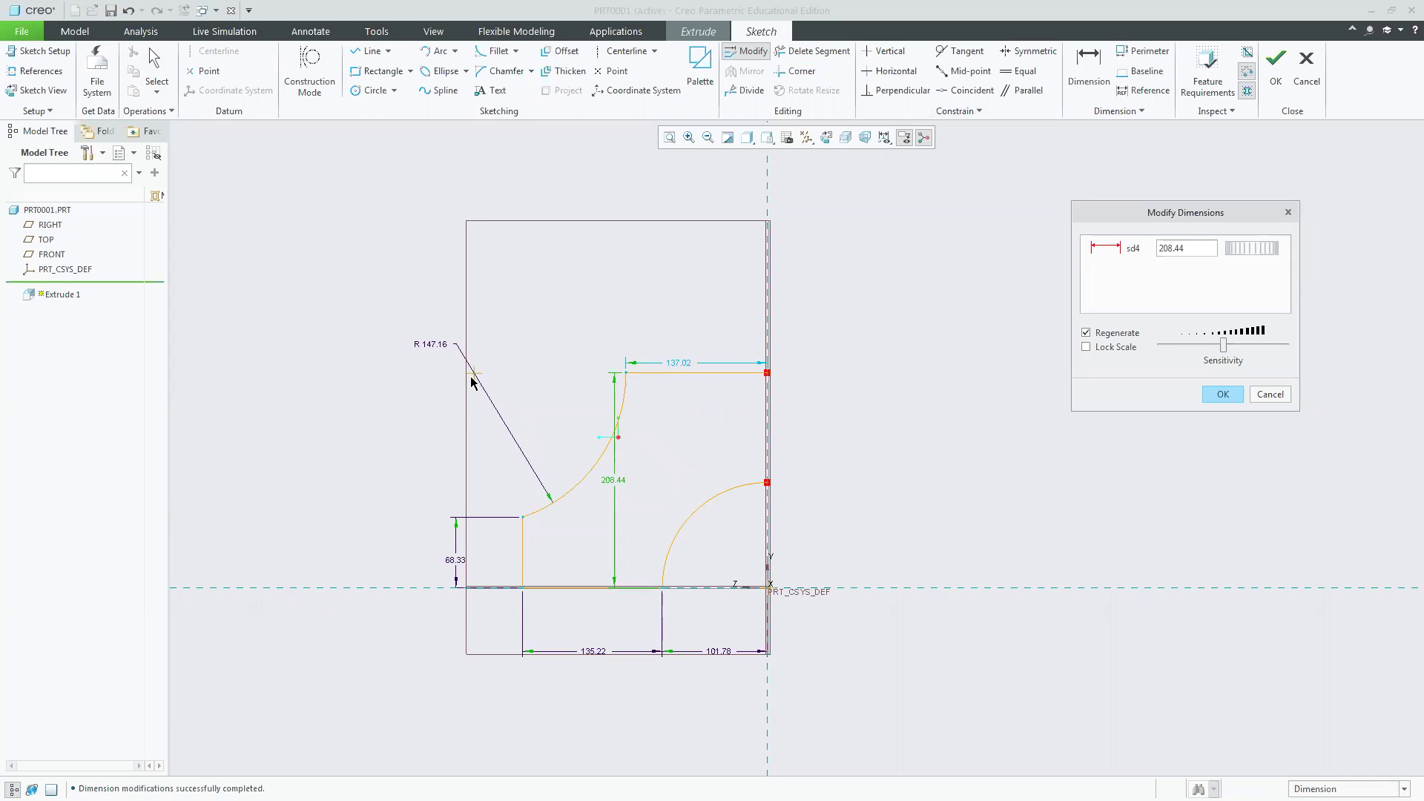
click(1270, 395)
key(ctrl+z)
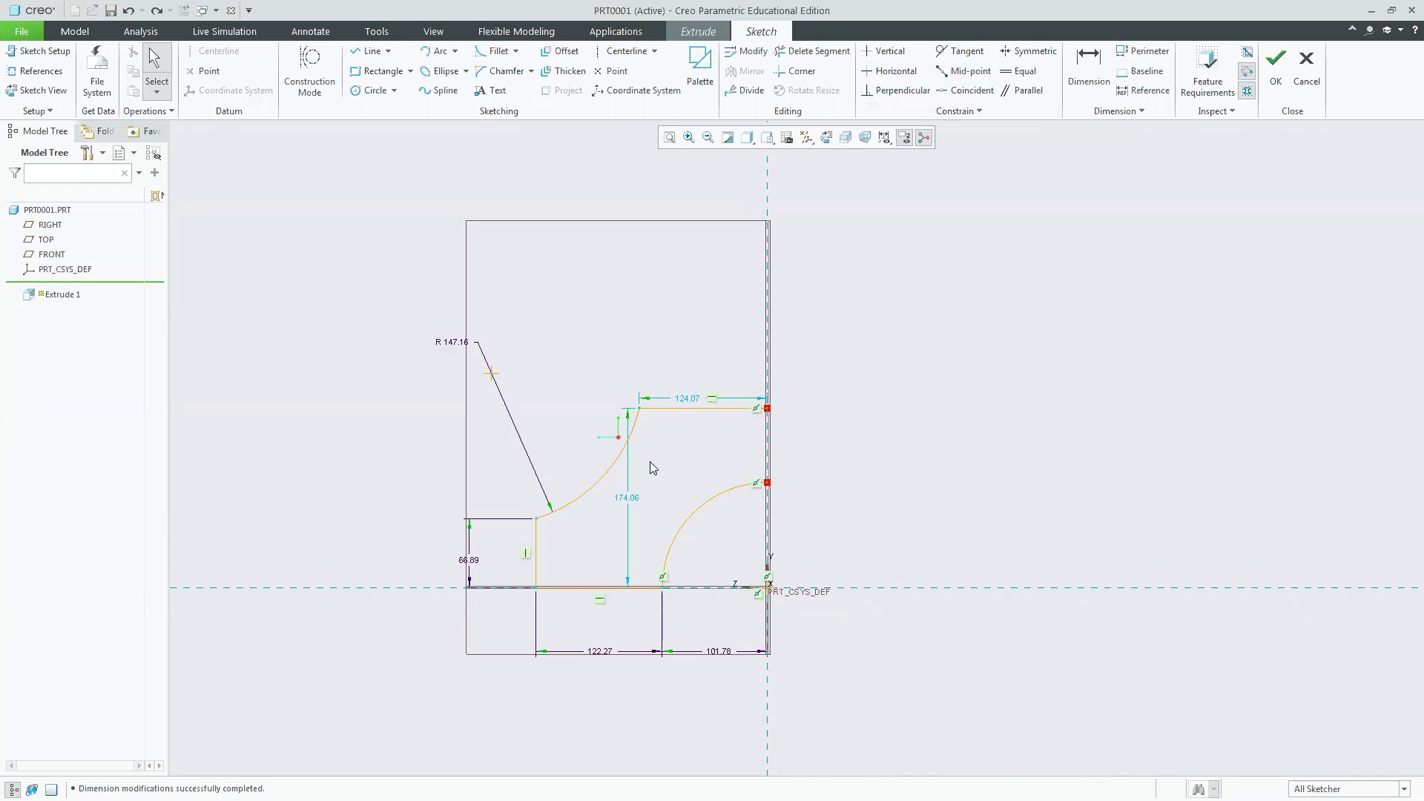
Constrain the large arc perpendicular to the top horizontal line and to the short vertical side line.
click(631, 438)
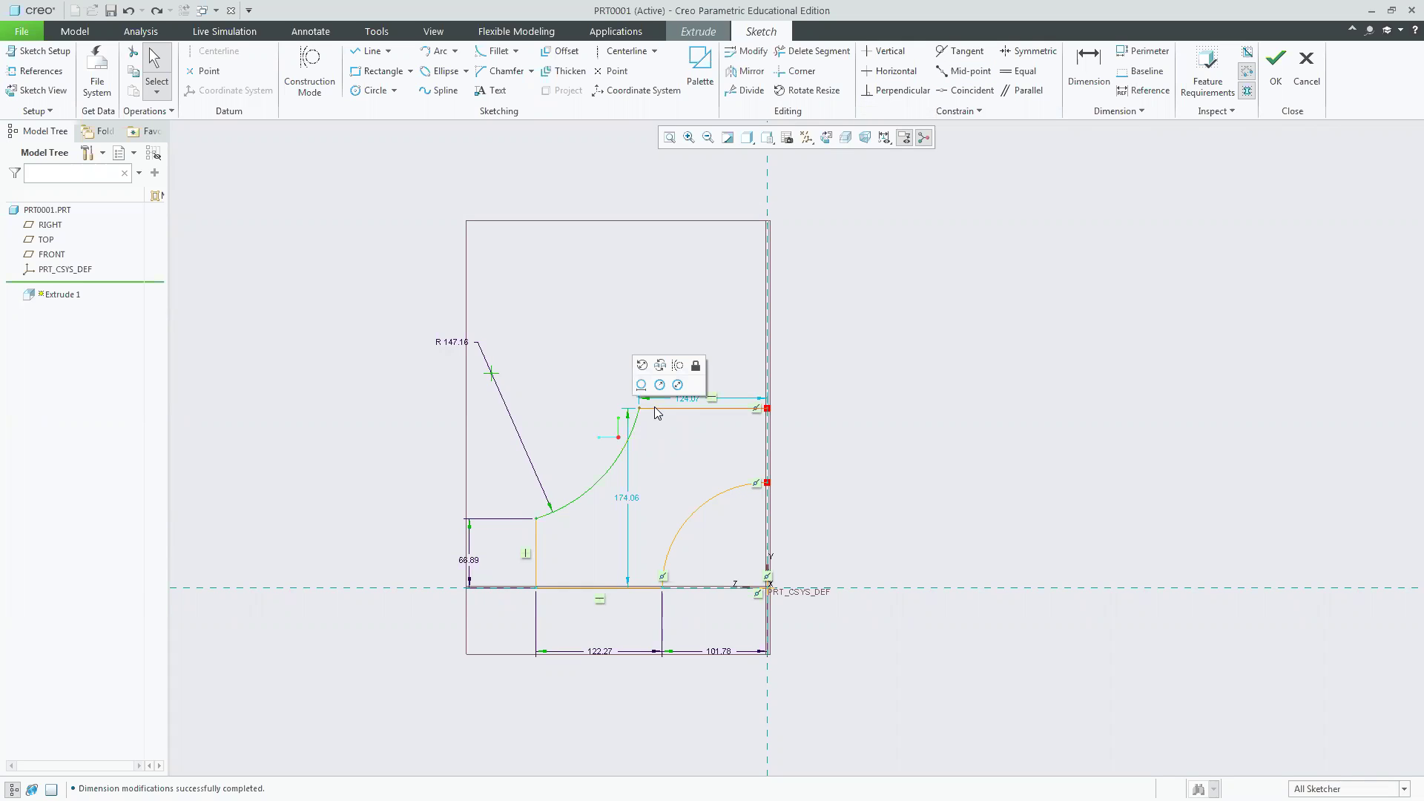
click(654, 407)
click(660, 407)
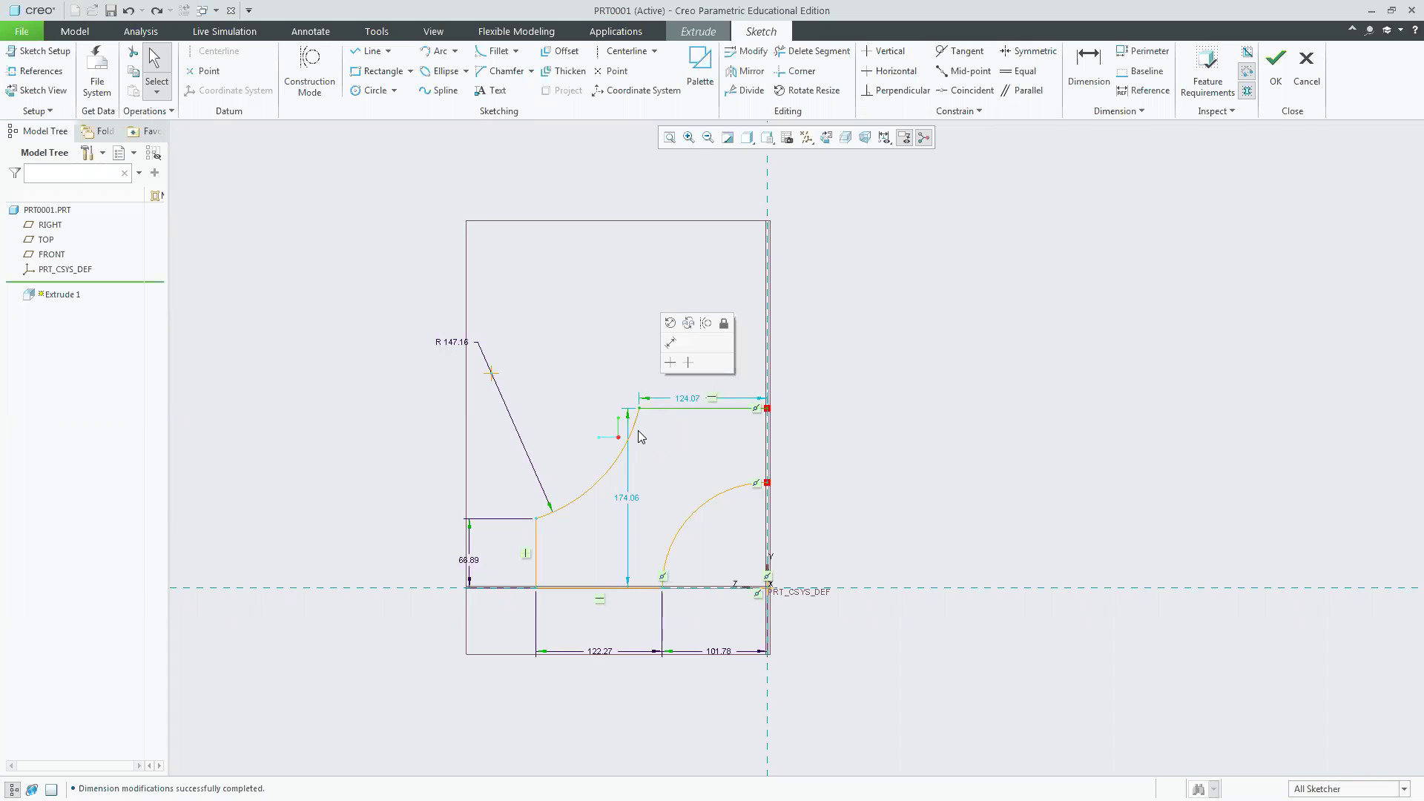
click(635, 425)
click(884, 92)
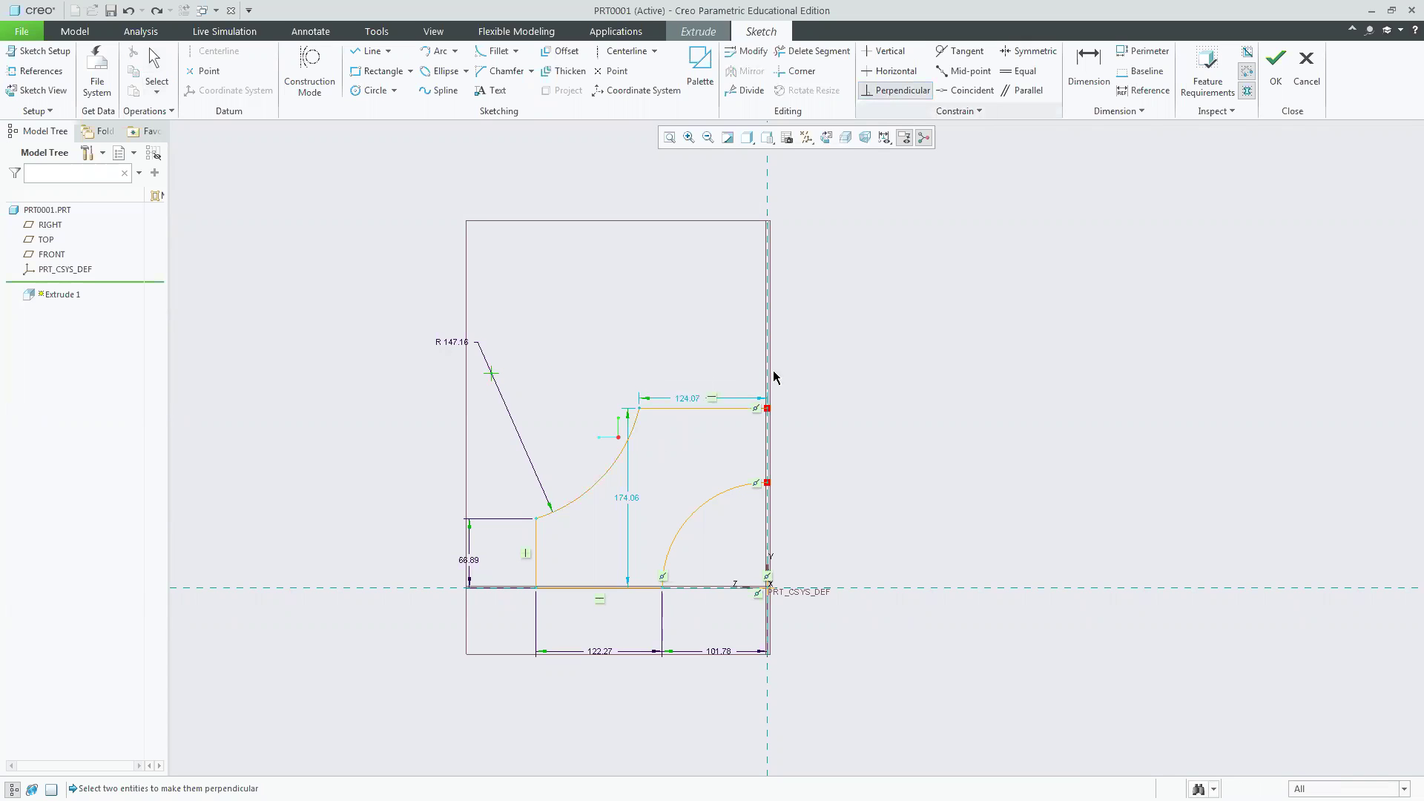
click(634, 439)
click(660, 408)
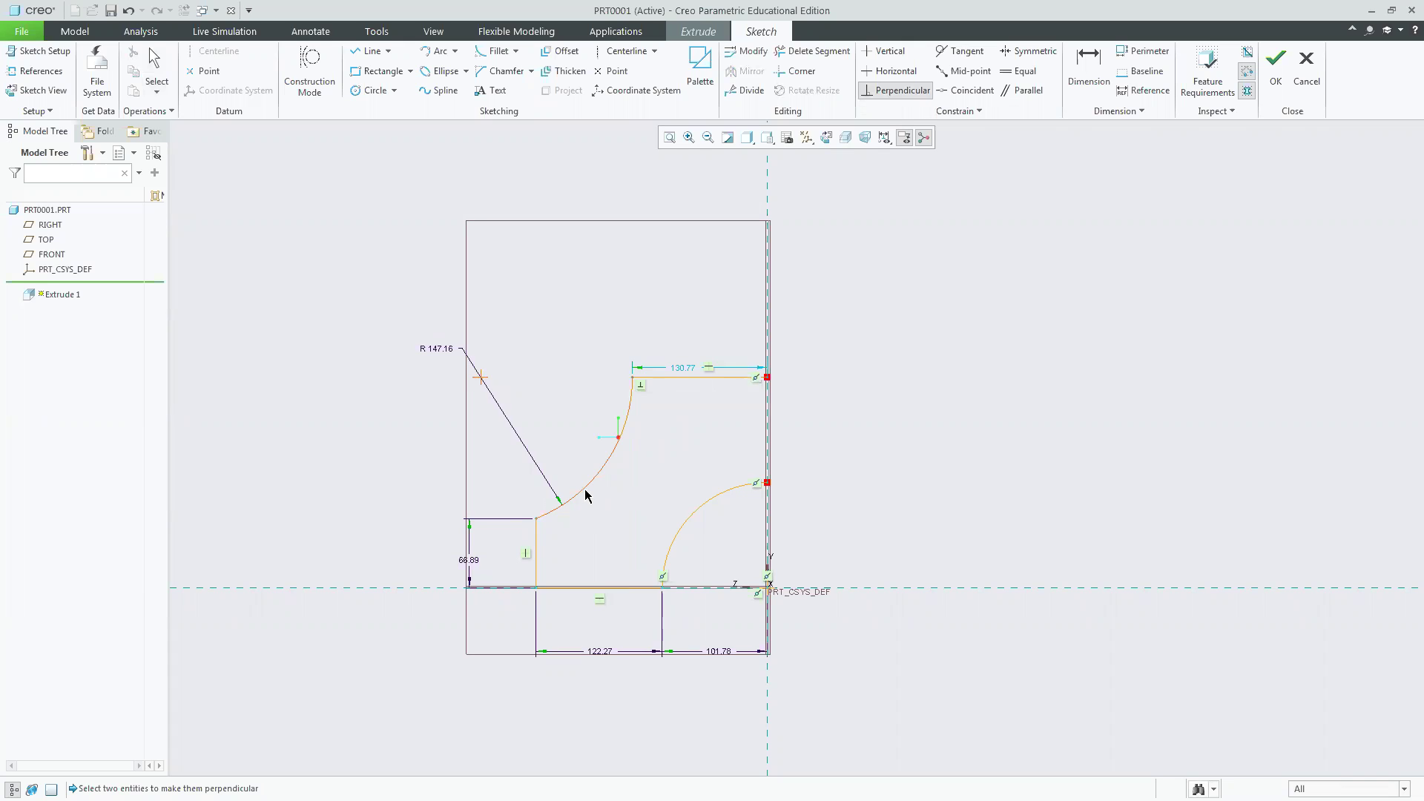
click(537, 536)
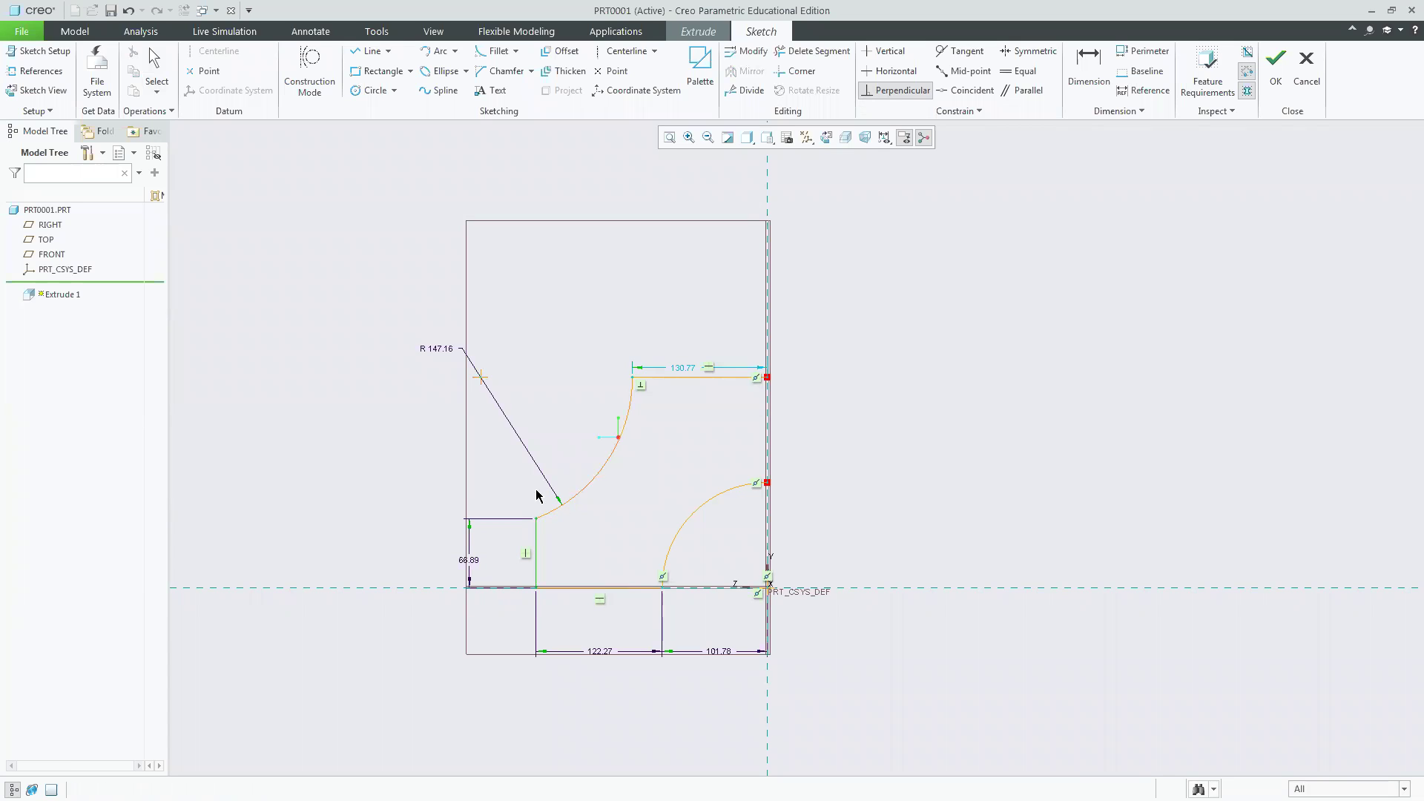
click(551, 516)
middle_click(998, 476)
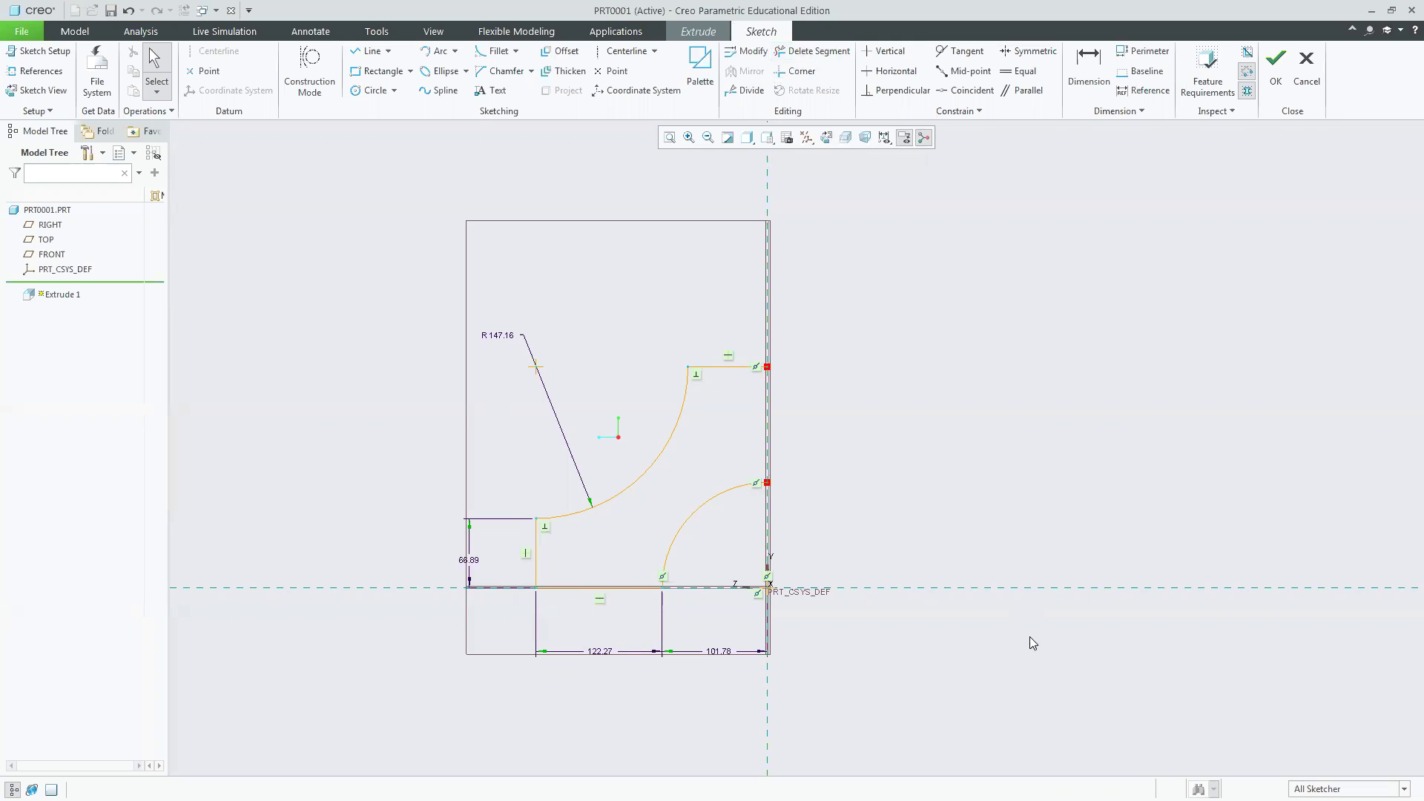
Draw a vertical centerline through the origin and delete the dimension from the base line's inner end to the vertical axis.
click(623, 48)
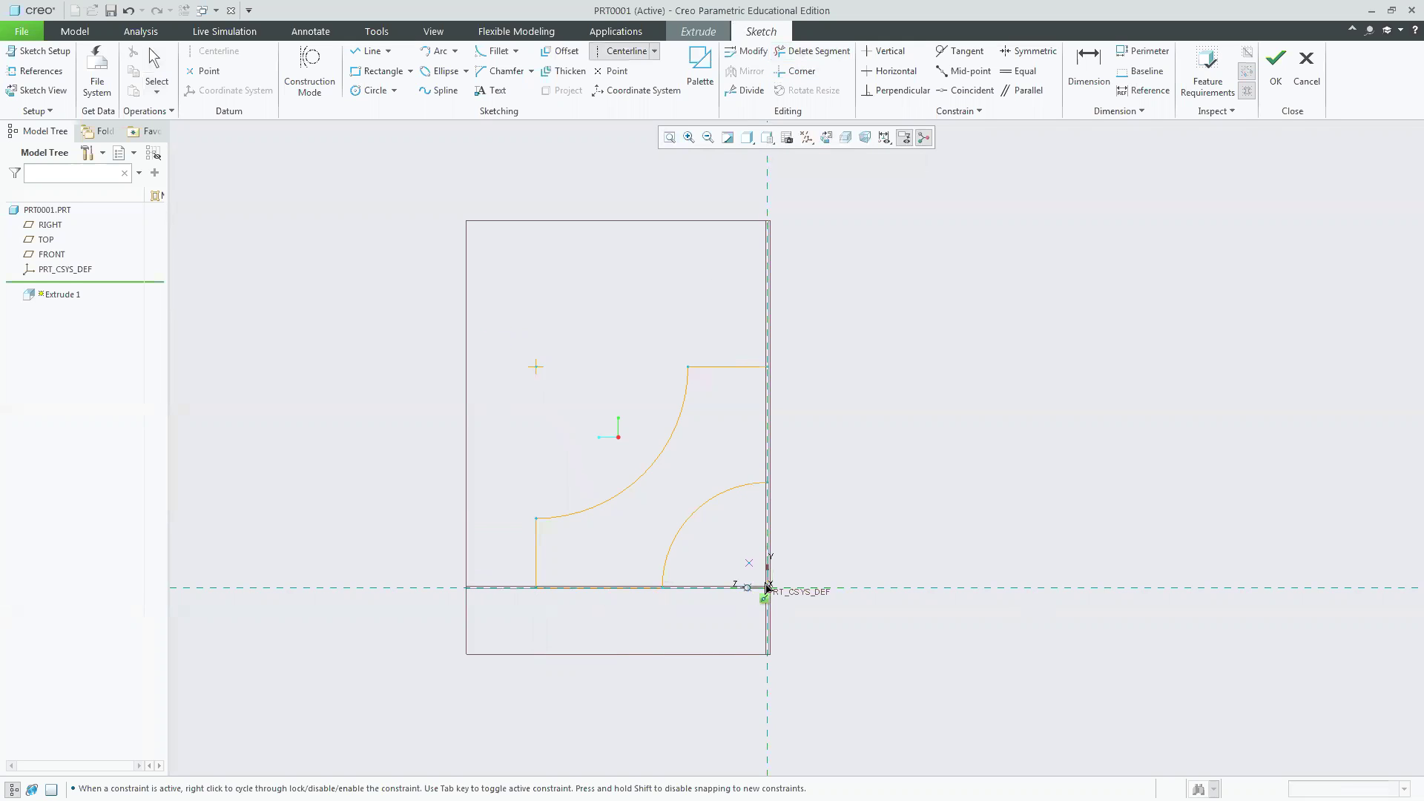
click(767, 587)
click(771, 650)
middle_click(1004, 497)
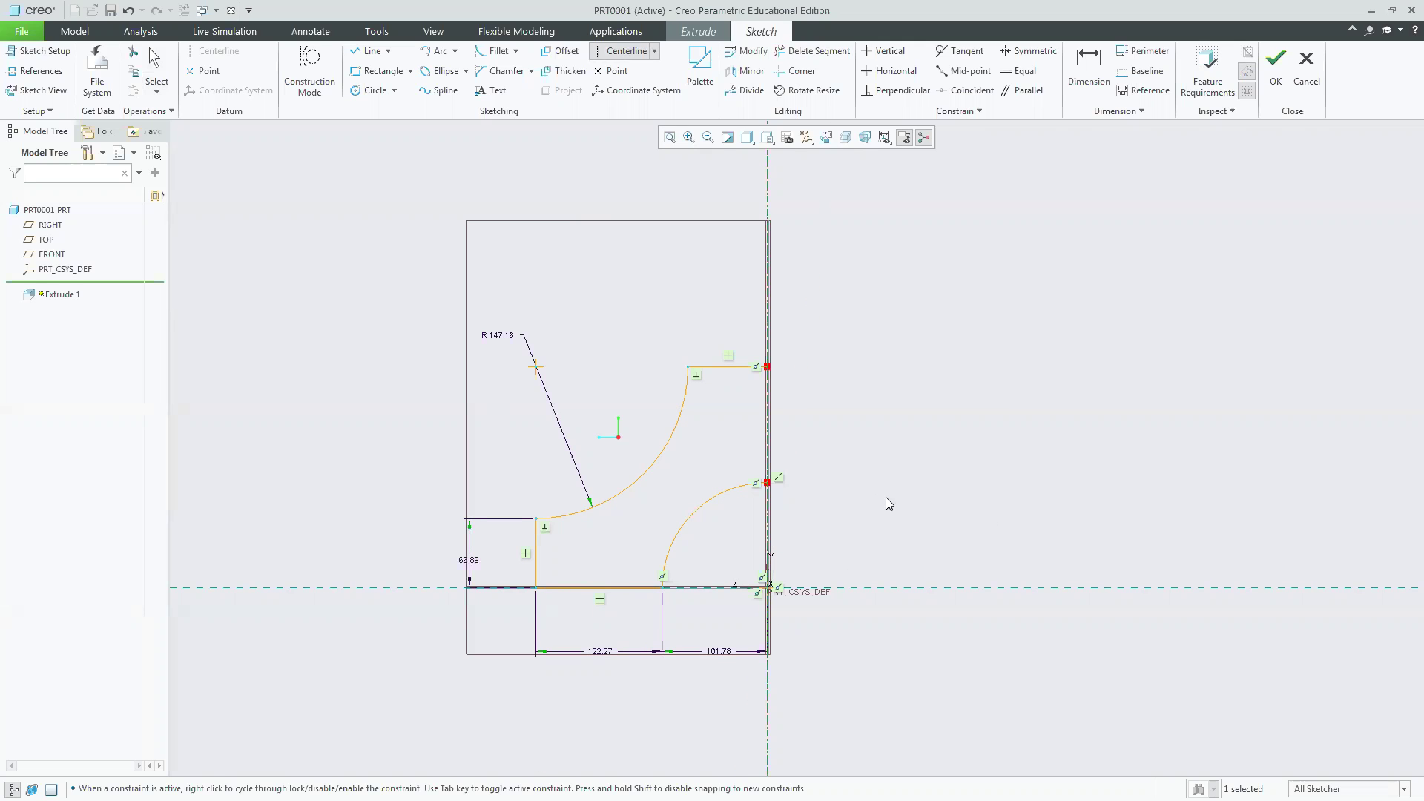
click(719, 657)
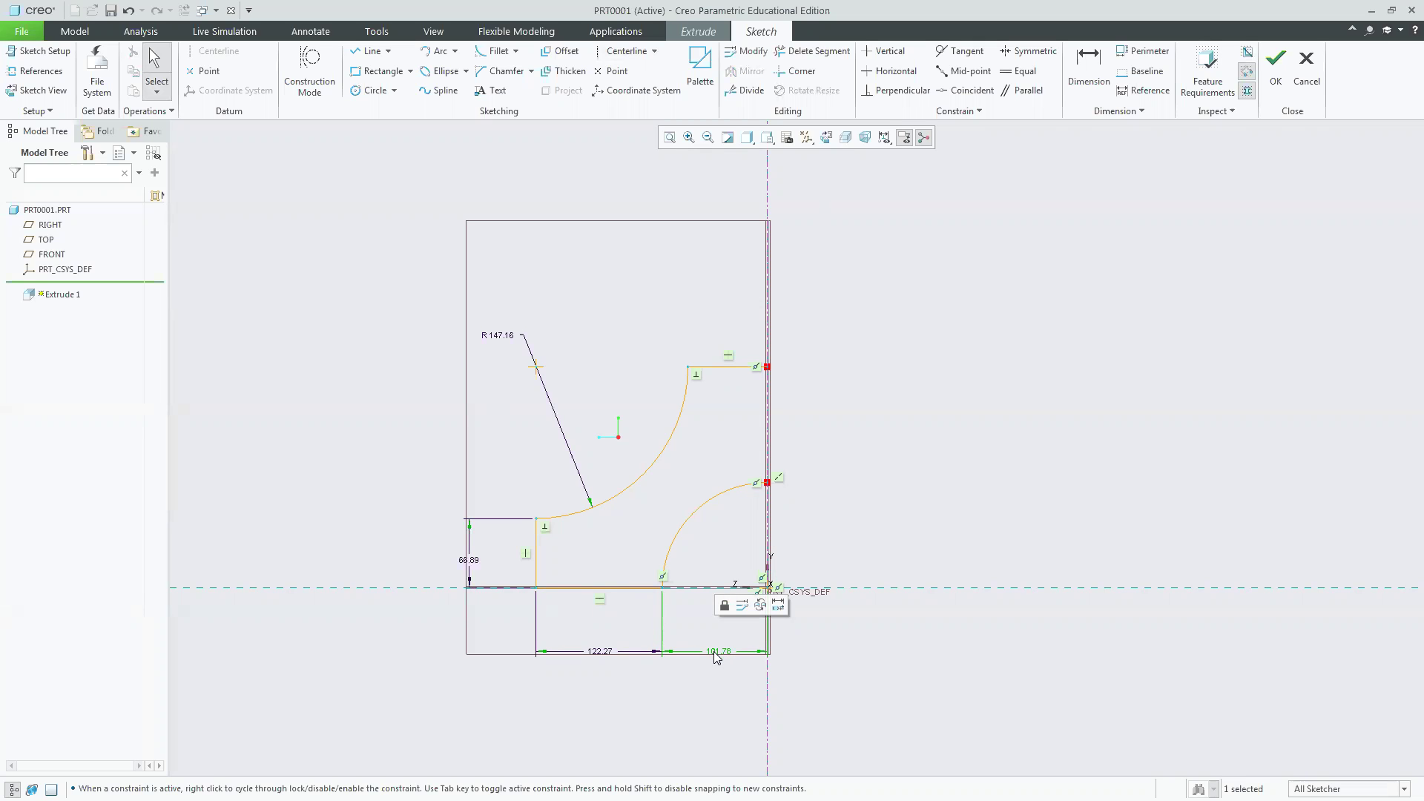
key(Delete)
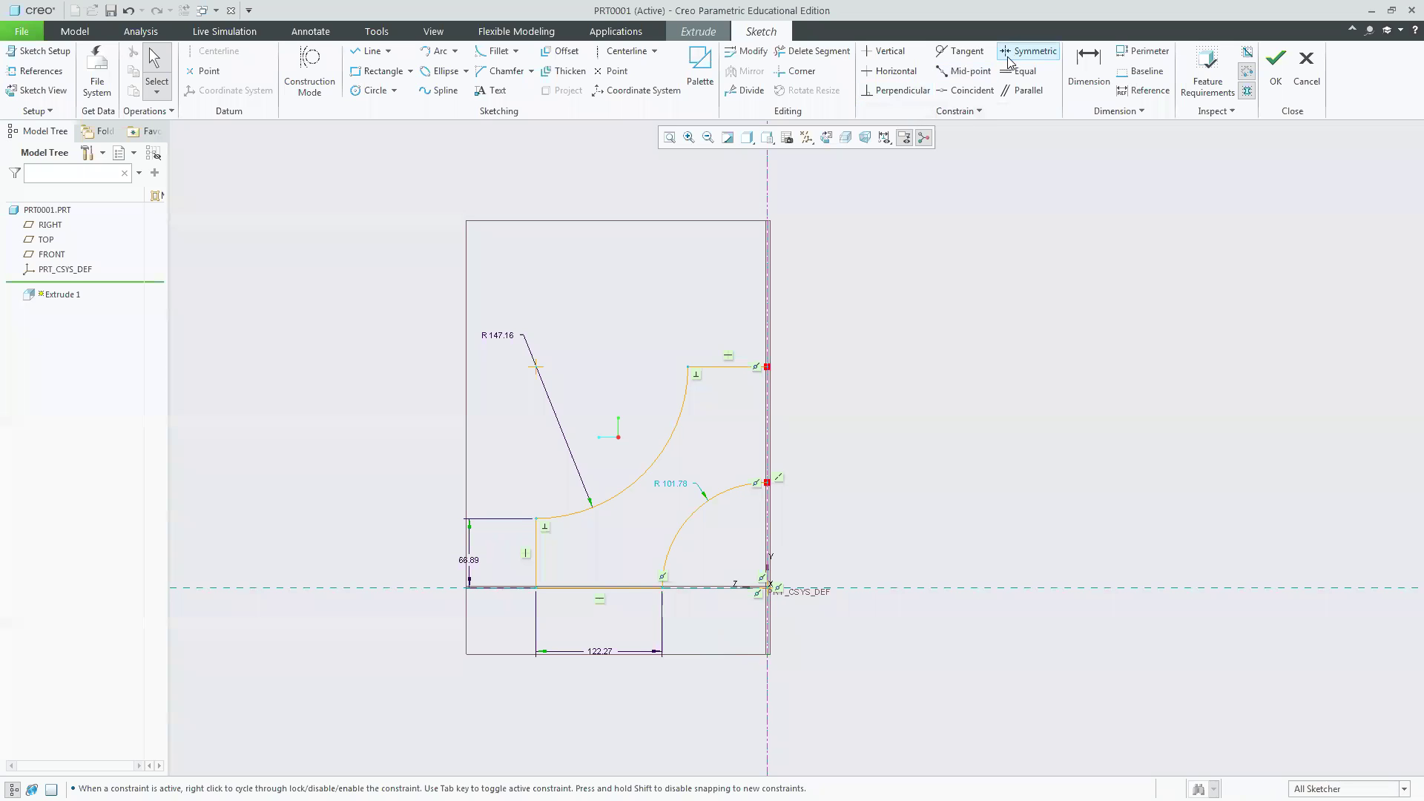
click(1081, 68)
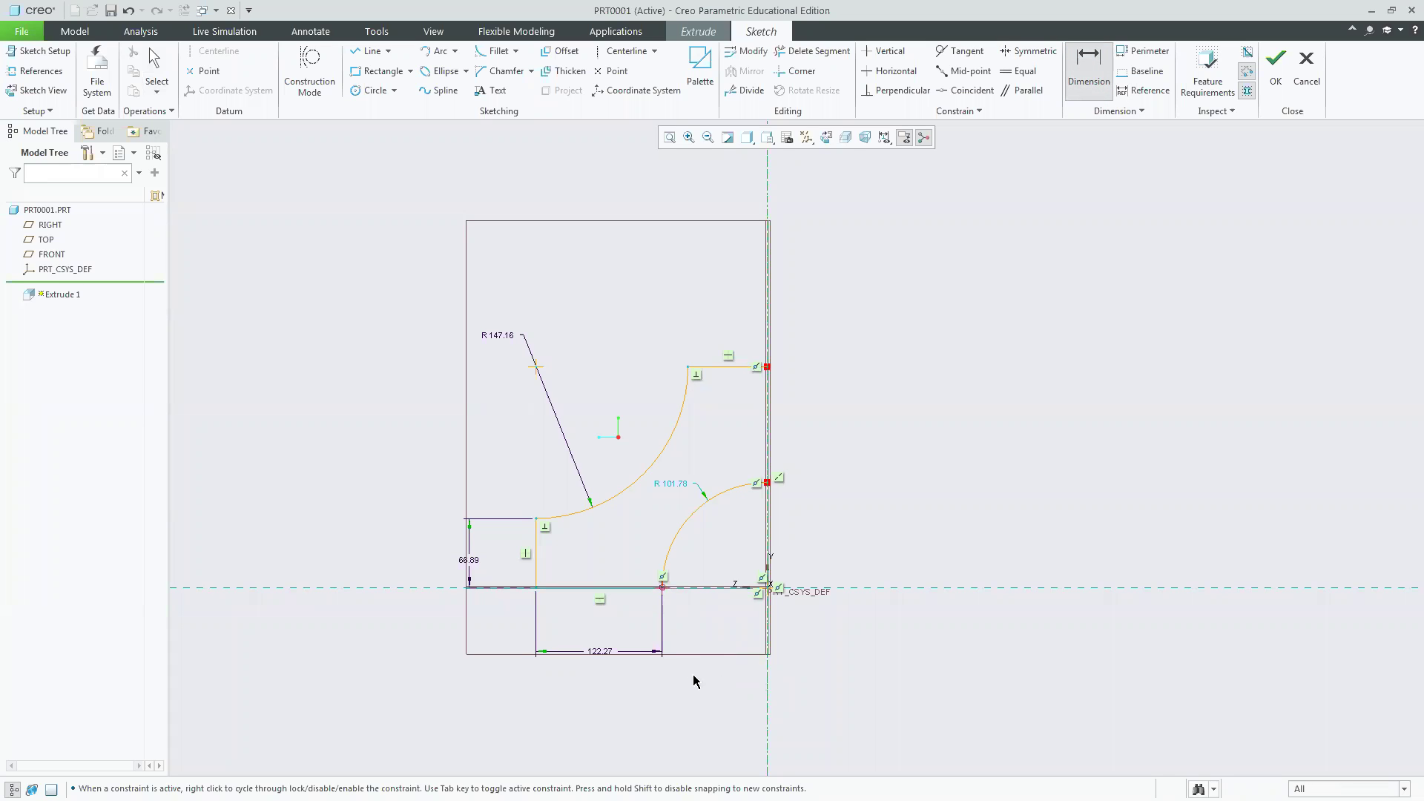
middle_click(708, 640)
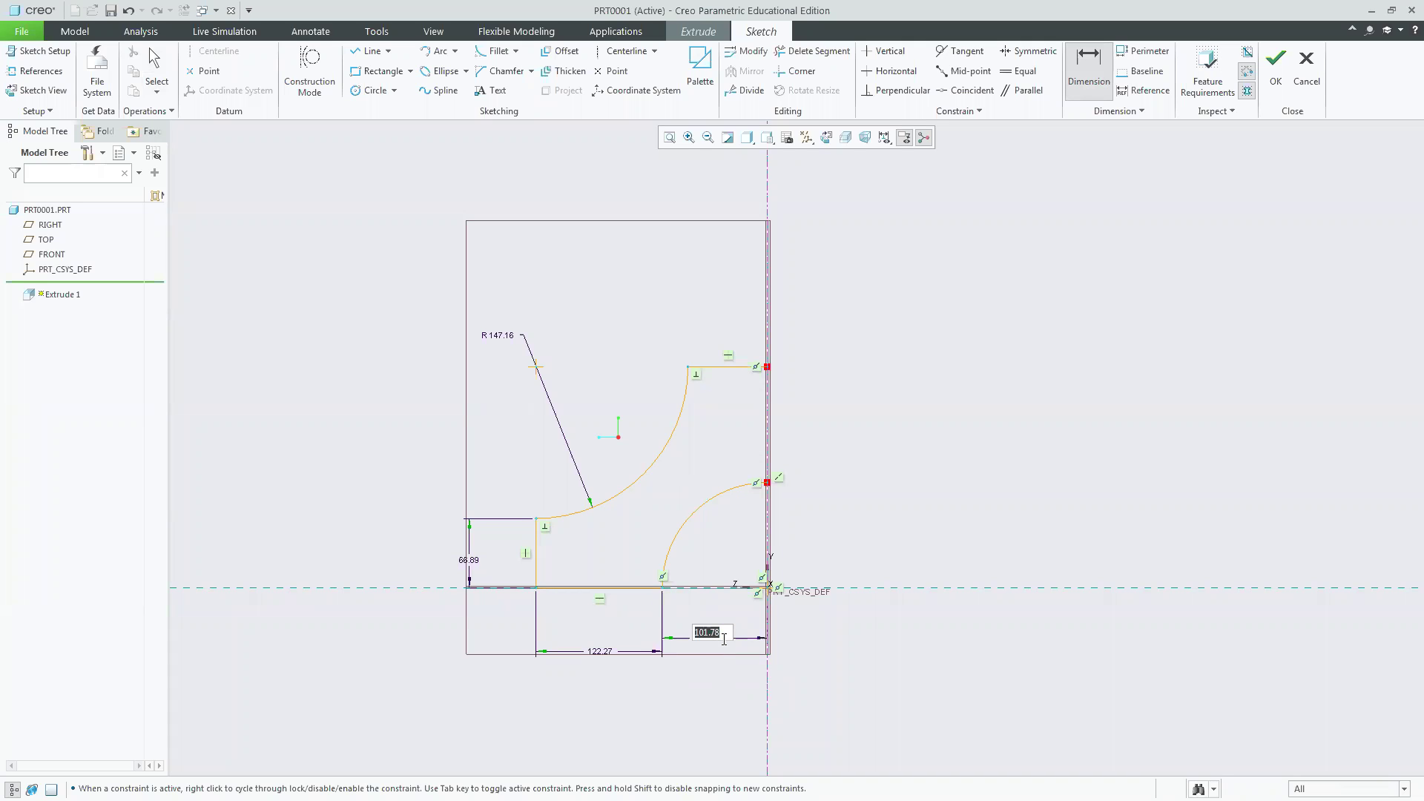
key(Return)
key(Delete)
Add a diameter dimension across the vertical centerline from the base line's inner end.
click(1090, 77)
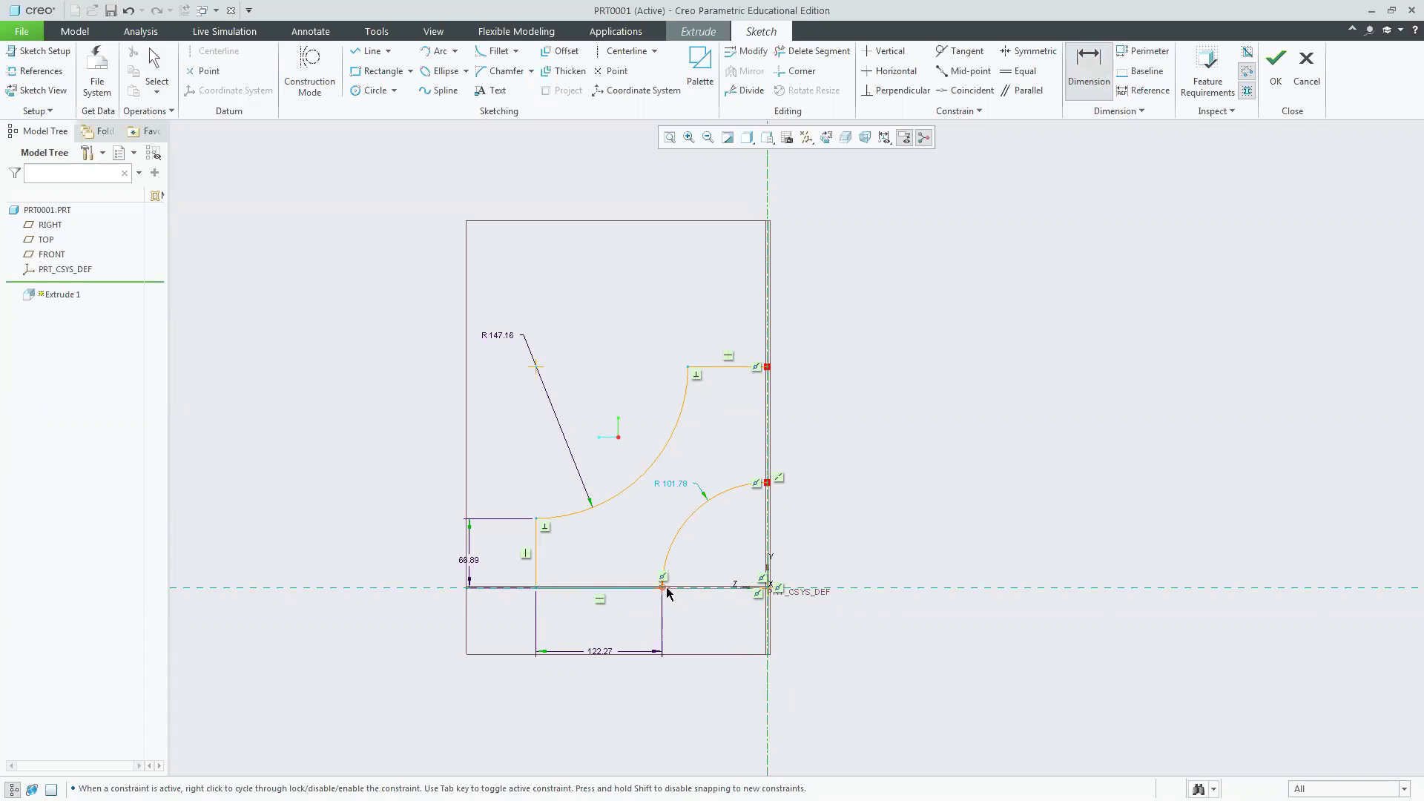
middle_click(726, 647)
middle_click(955, 693)
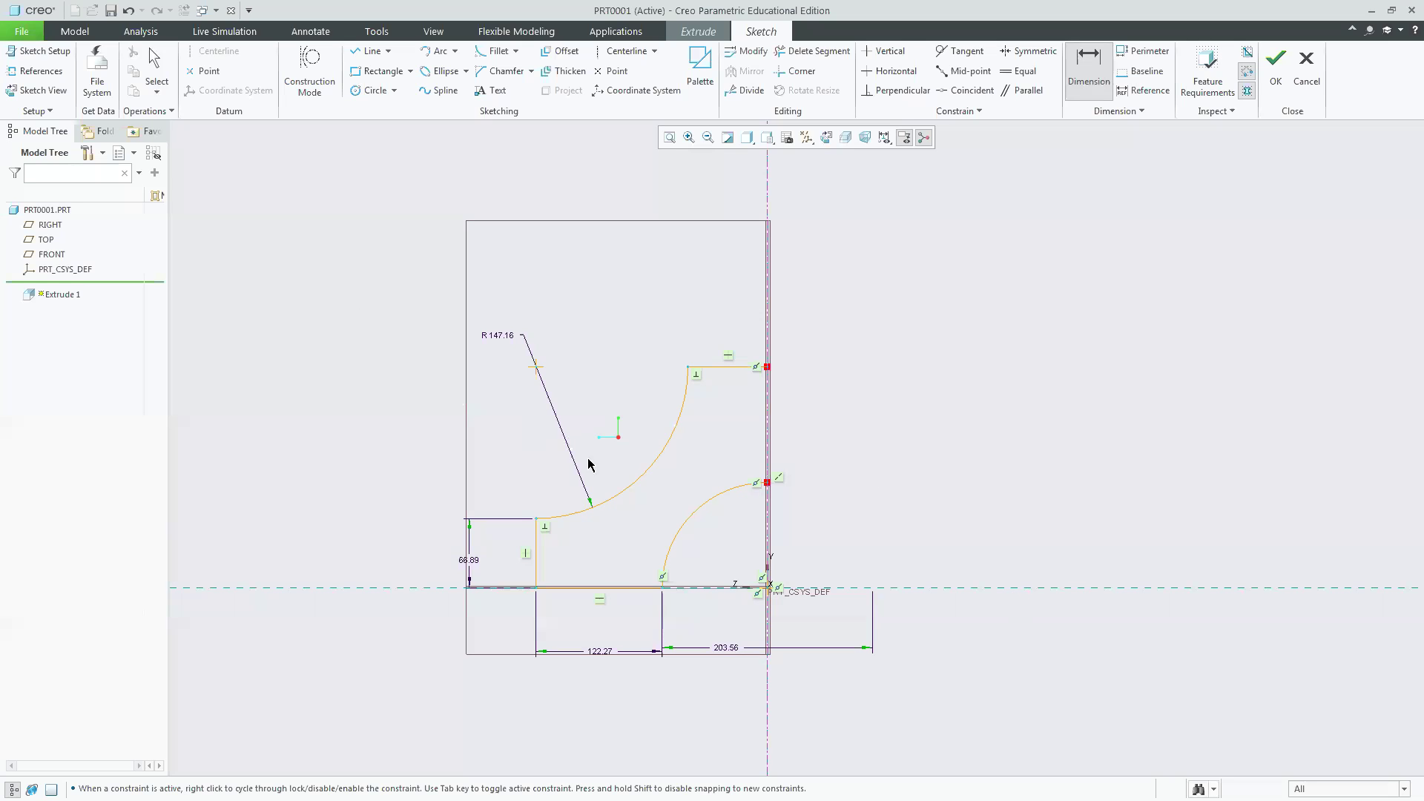
middle_click(406, 301)
Mirror the whole half-profile about the vertical centerline, check the EX1 drawing in Chrome, and return to Creo.
drag(373, 273, 818, 715)
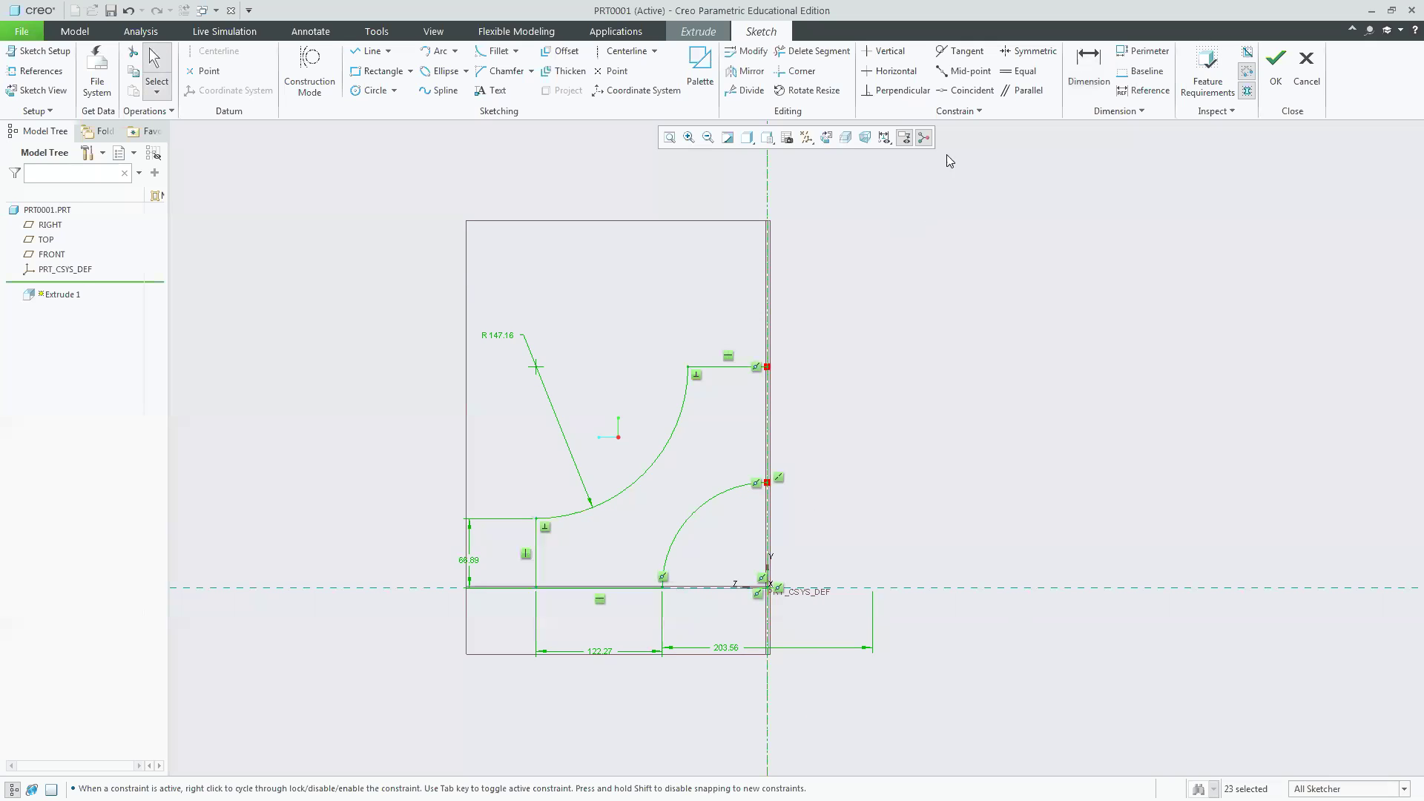
click(738, 72)
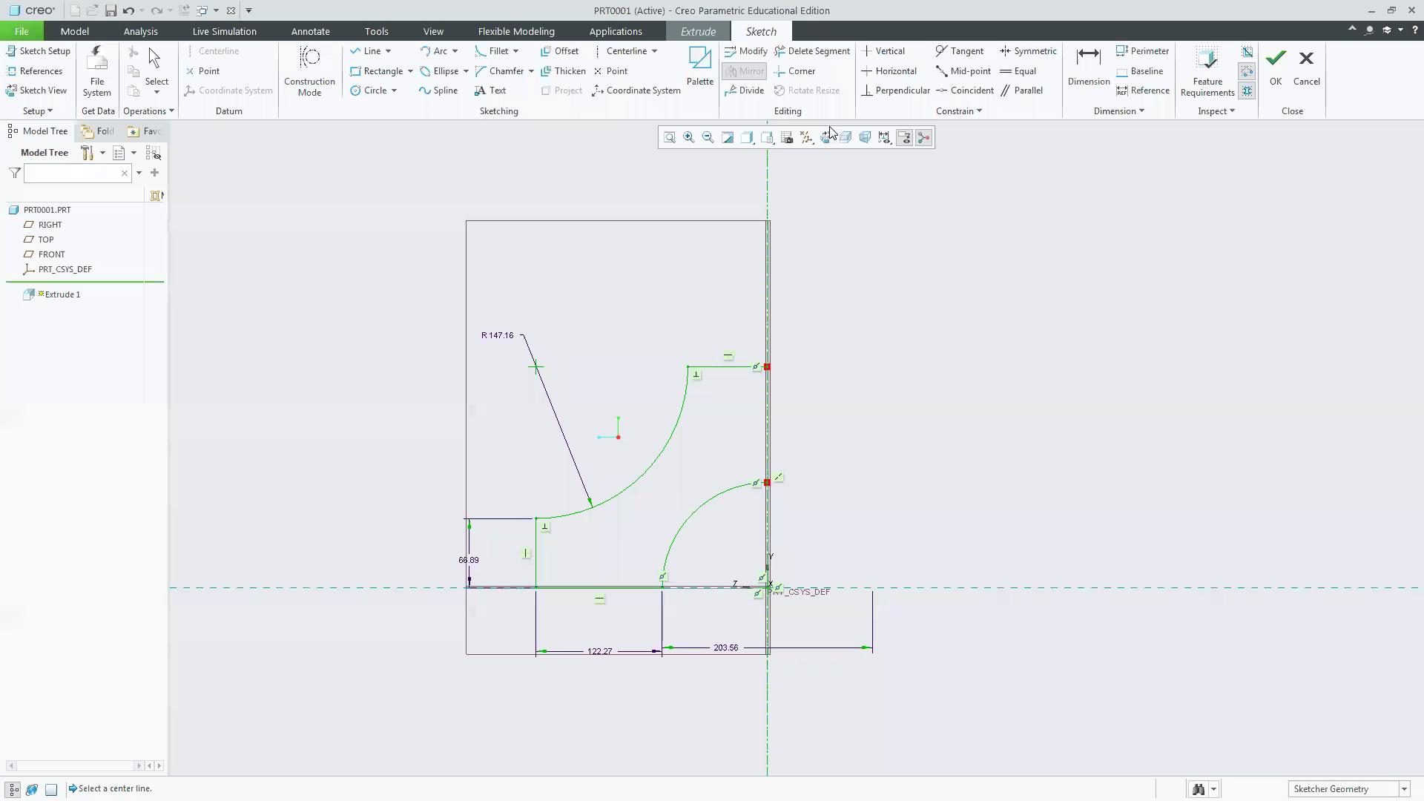
click(767, 182)
click(1221, 479)
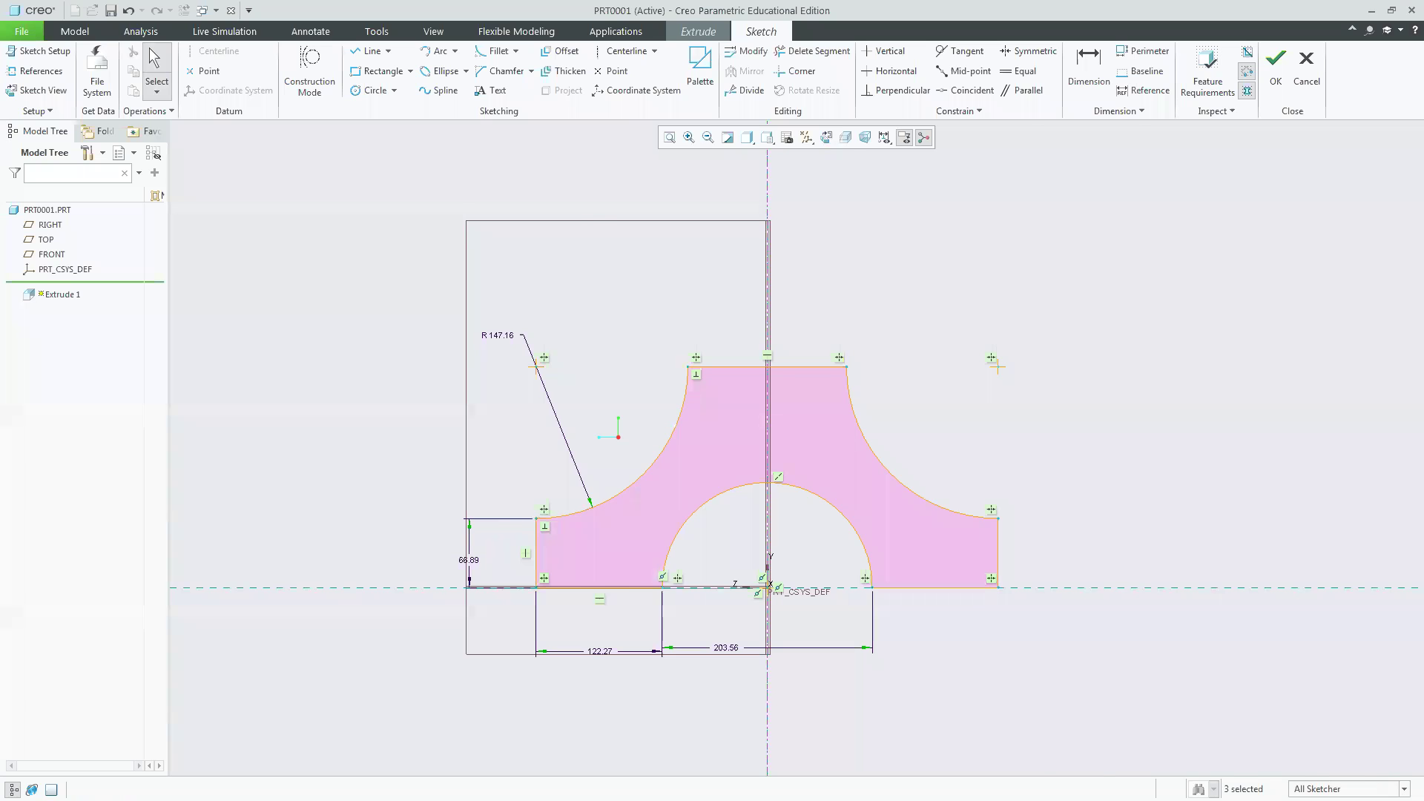
key(alt+Tab)
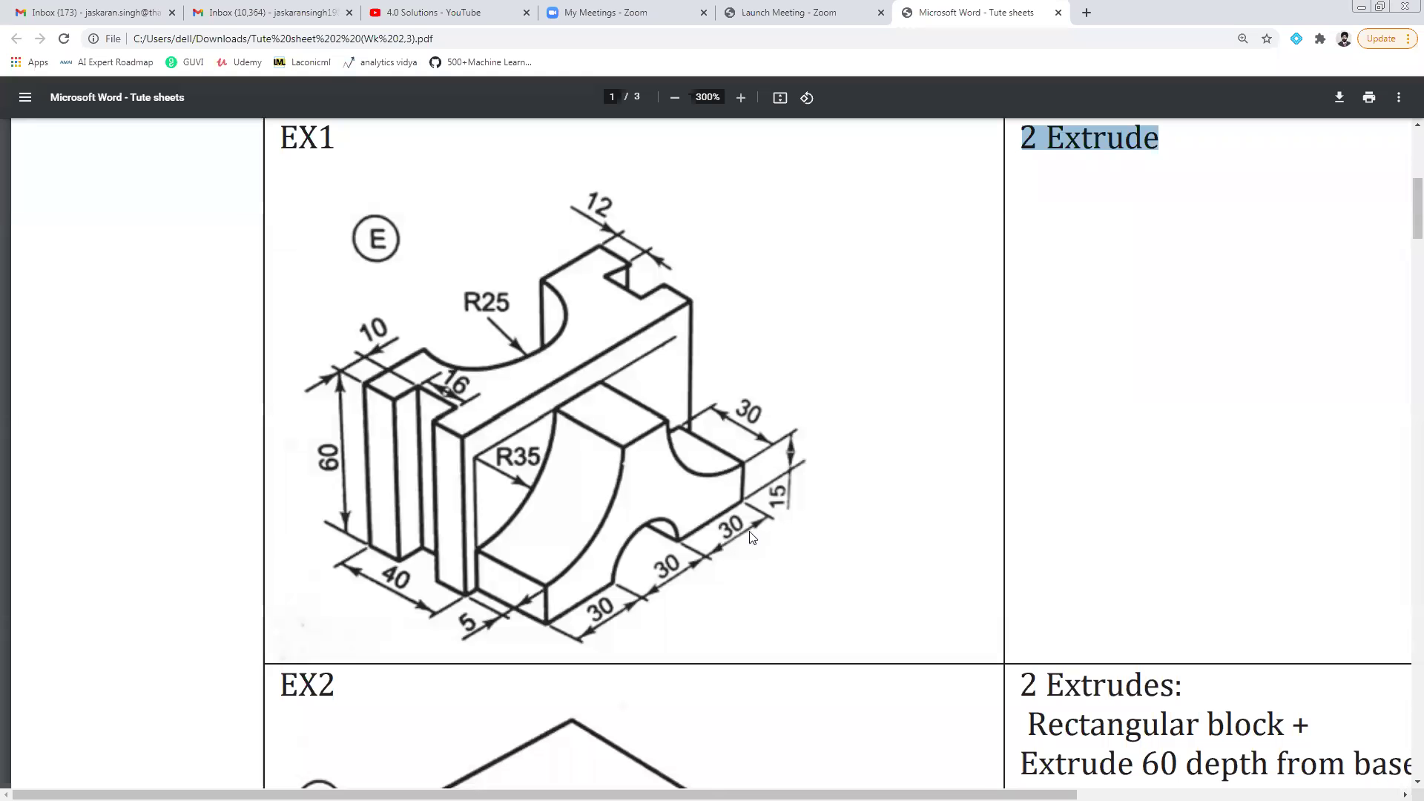
key(alt+Tab)
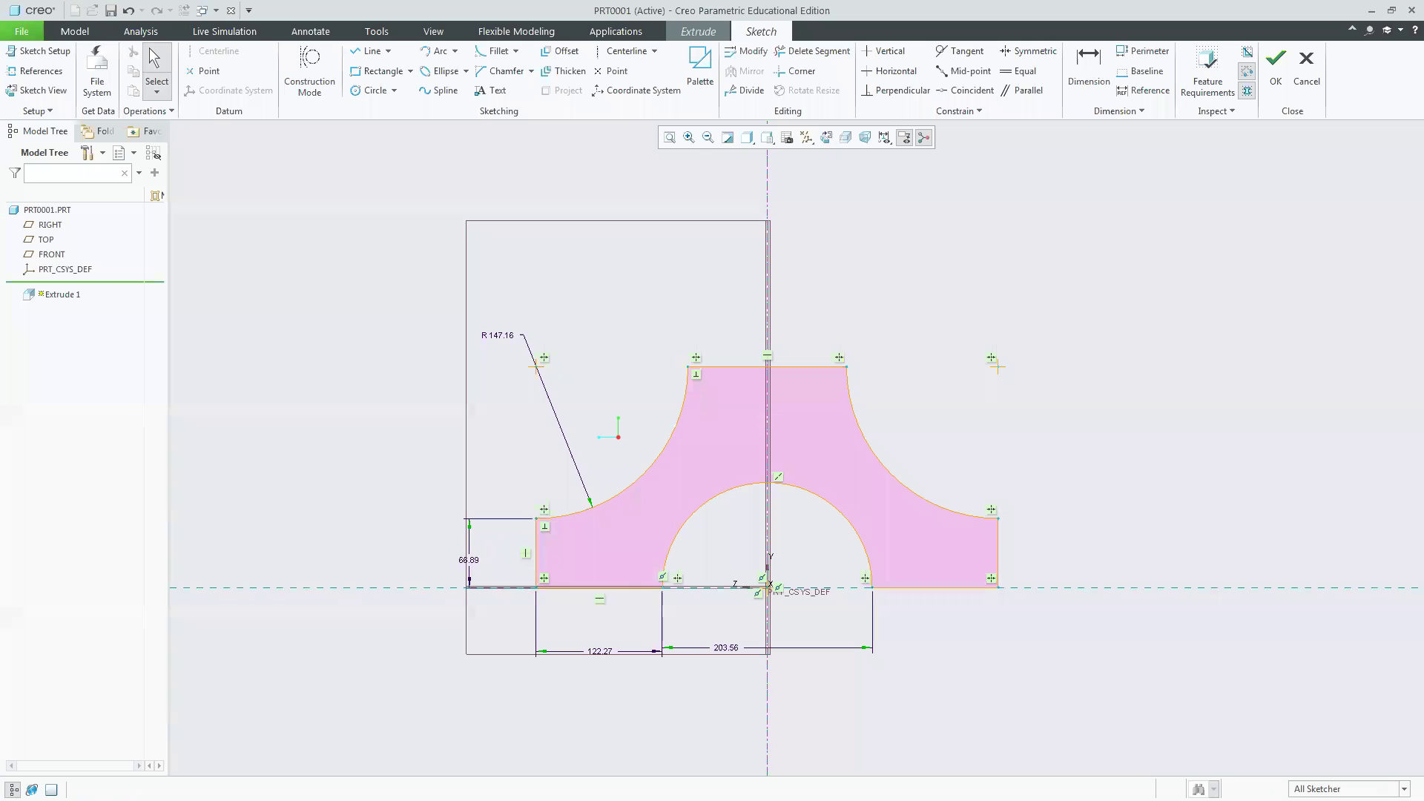
Delete the symmetry constraint at the mirrored profile's outer lower corner and dimension the mirrored base line's length.
click(991, 578)
key(Delete)
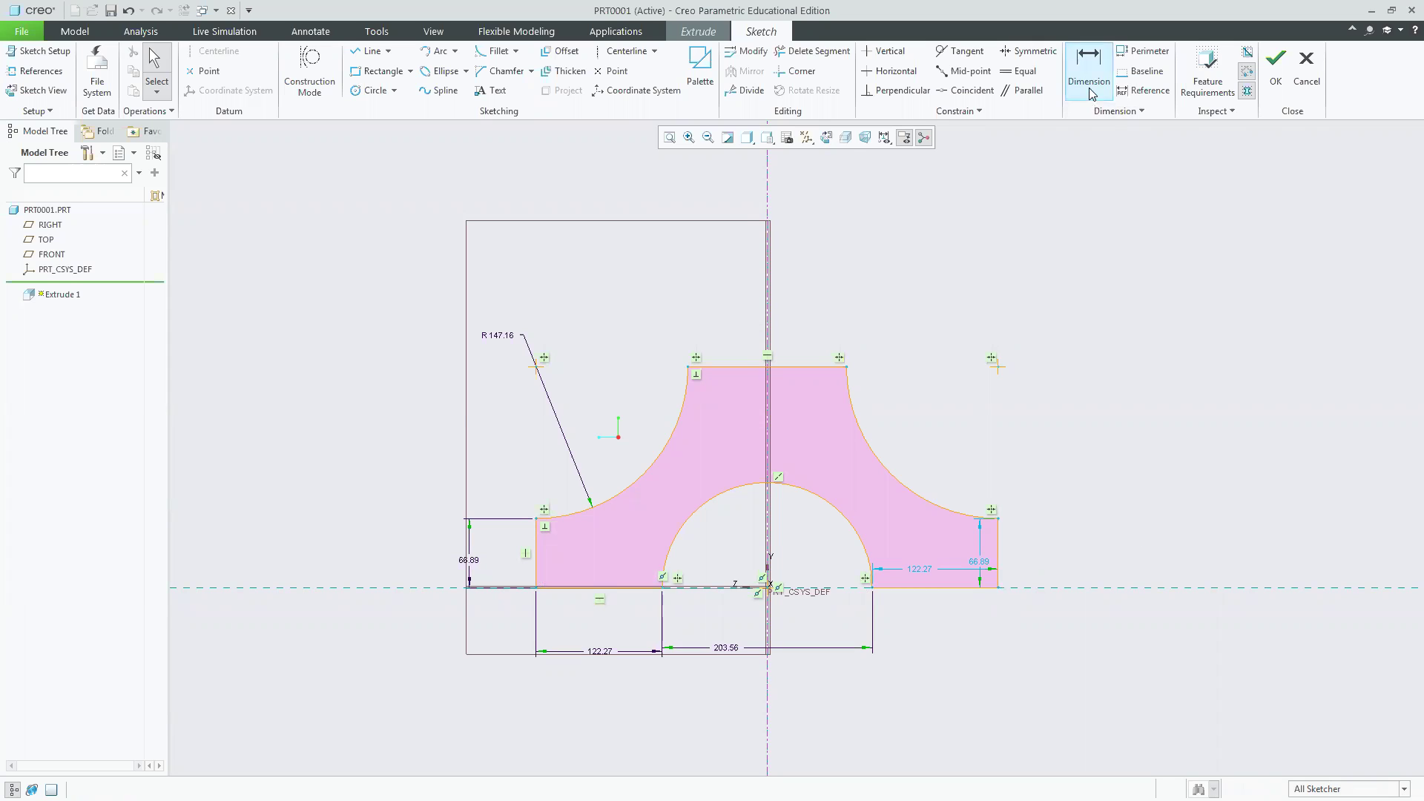
click(1089, 66)
click(872, 586)
click(997, 588)
middle_click(933, 646)
key(Return)
middle_click(1133, 531)
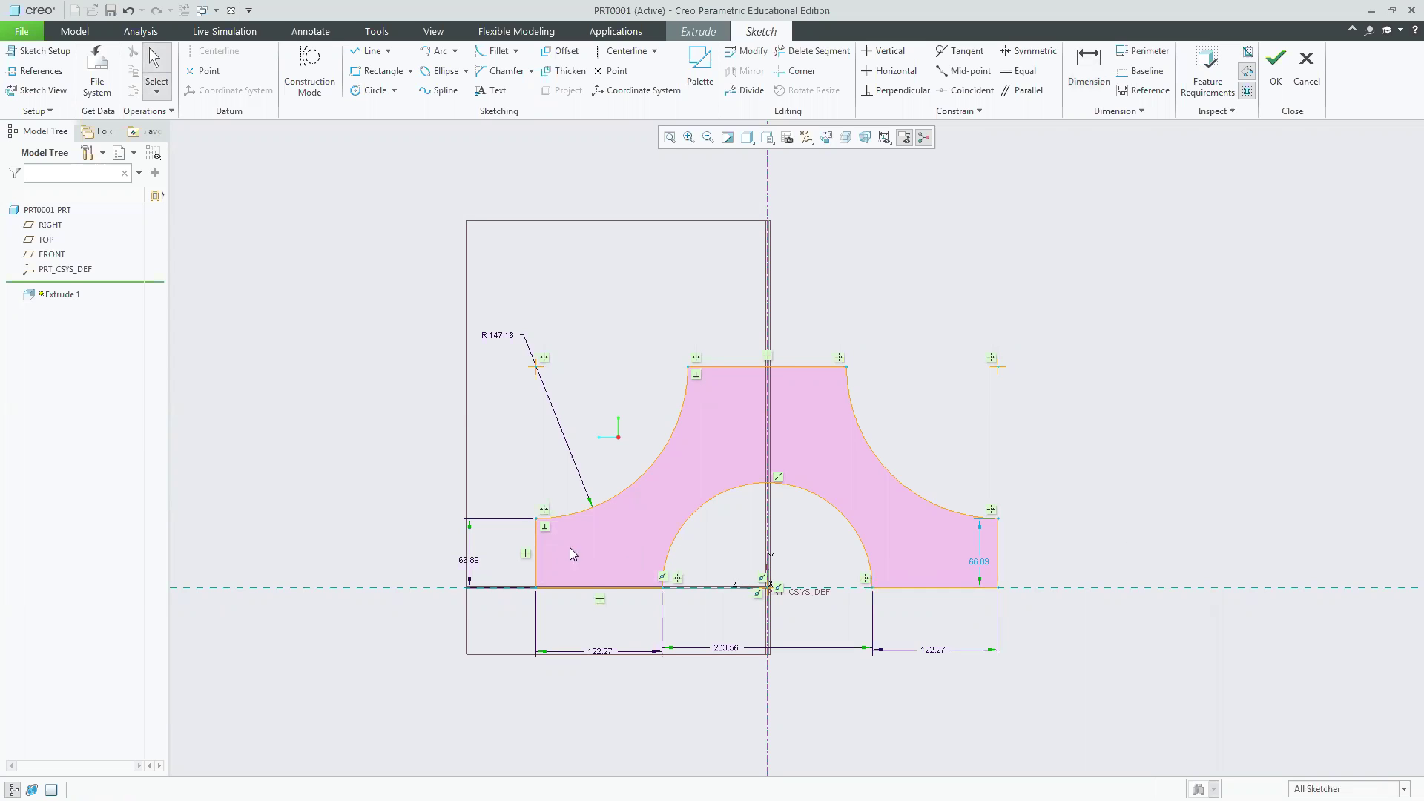
Constrain the two short vertical side lines to equal length.
click(1021, 71)
click(536, 555)
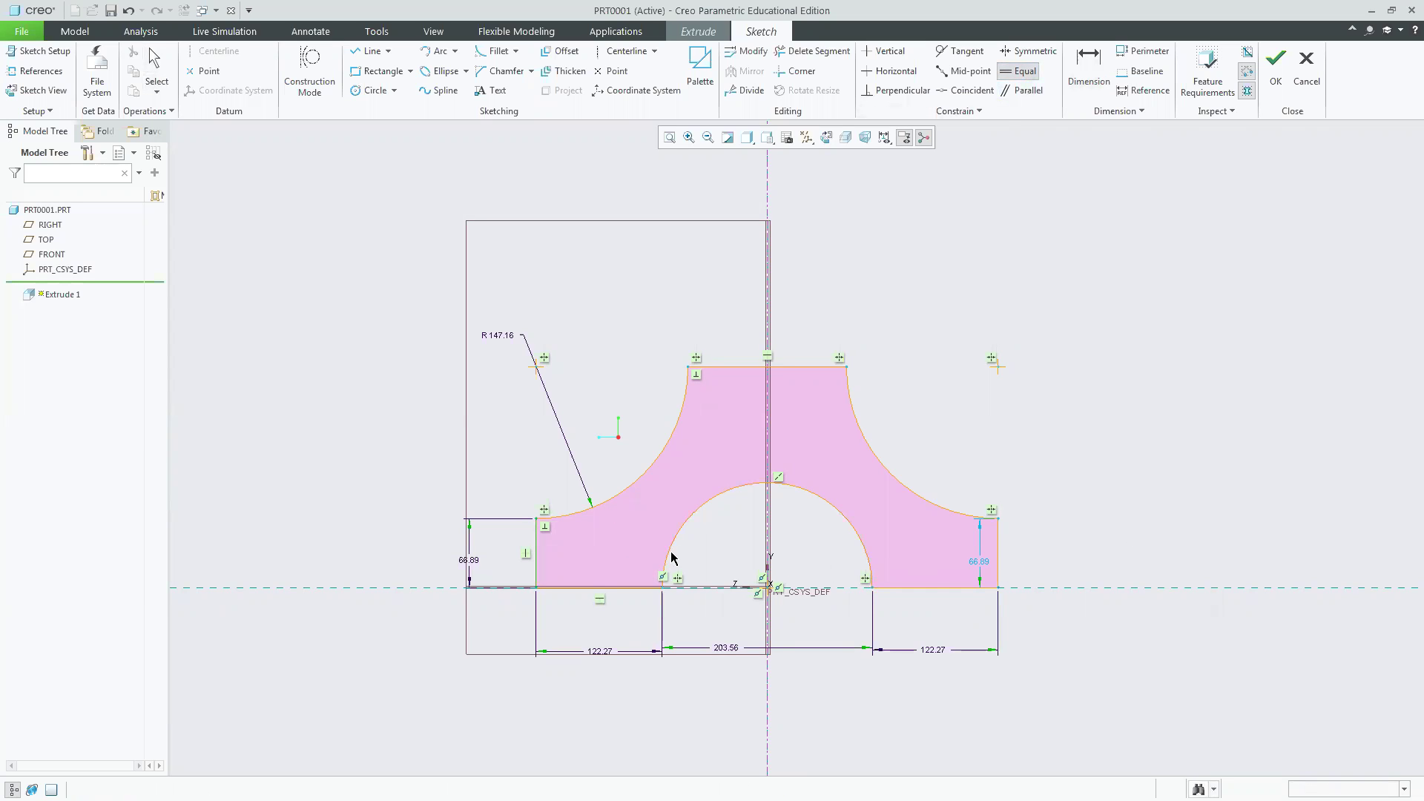
click(998, 544)
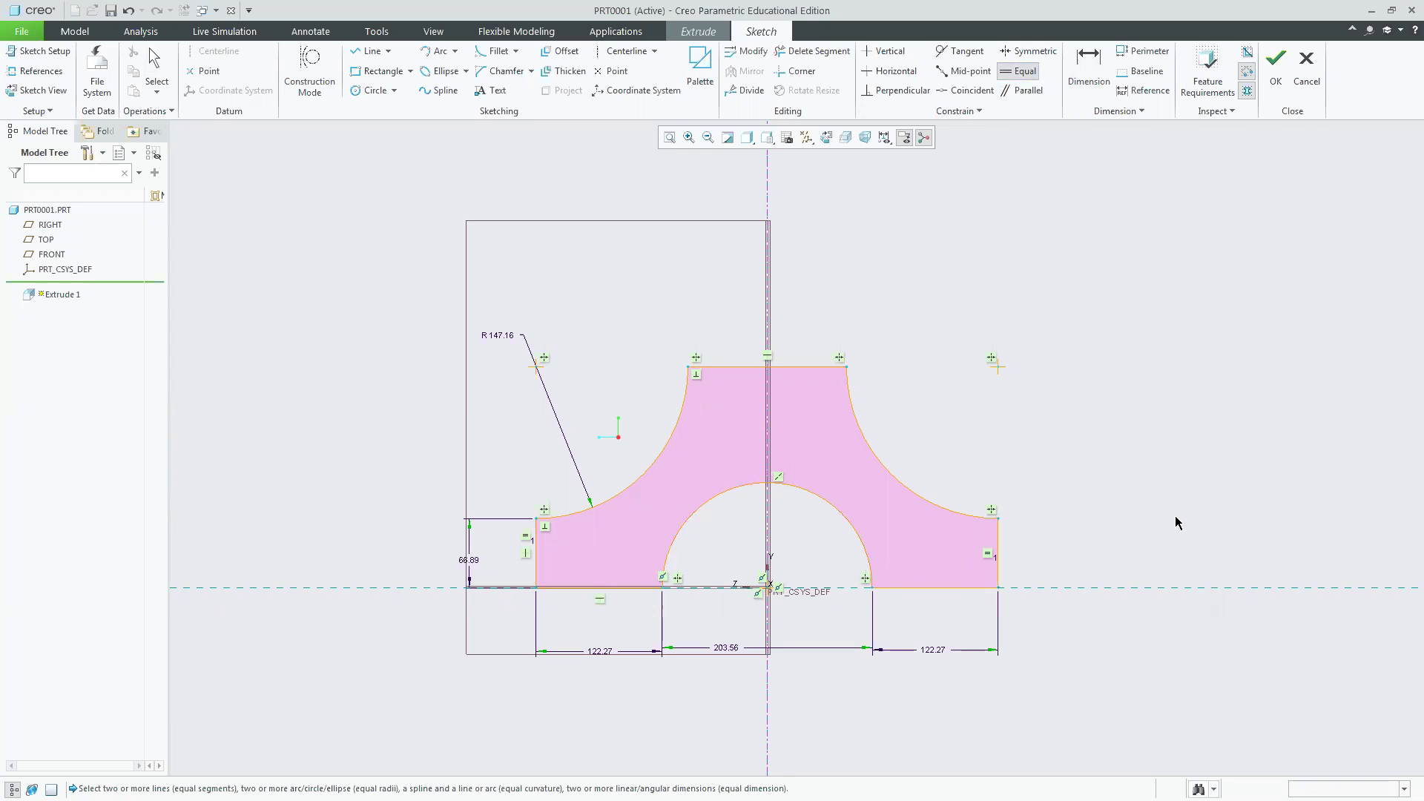
middle_click(1035, 392)
Use Modify on the full sketch with Lock Scale enabled, scaling it by setting the original base line's length to 30.
mouse_move(399, 283)
mouse_down()
mouse_move(1077, 713)
mouse_move(1060, 693)
mouse_up()
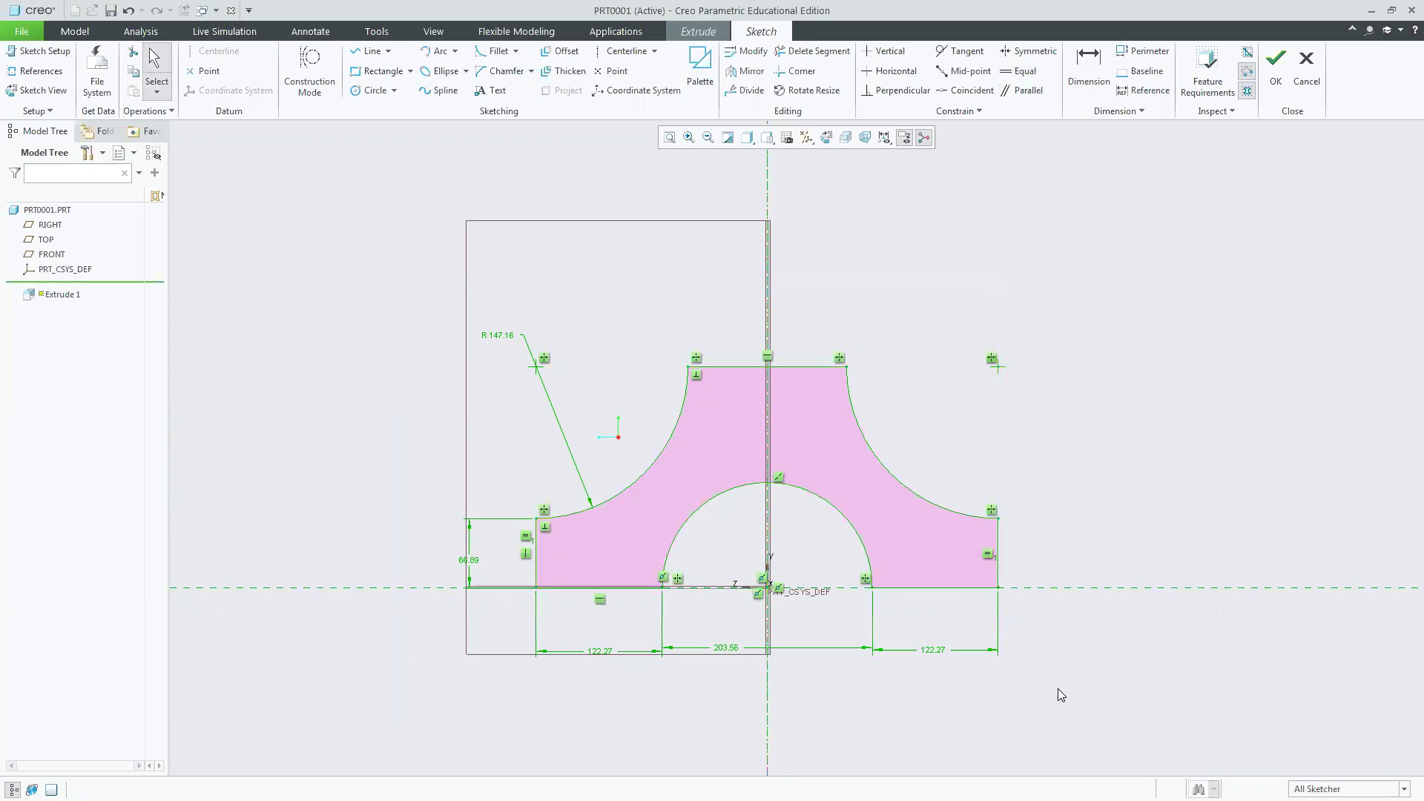
click(748, 51)
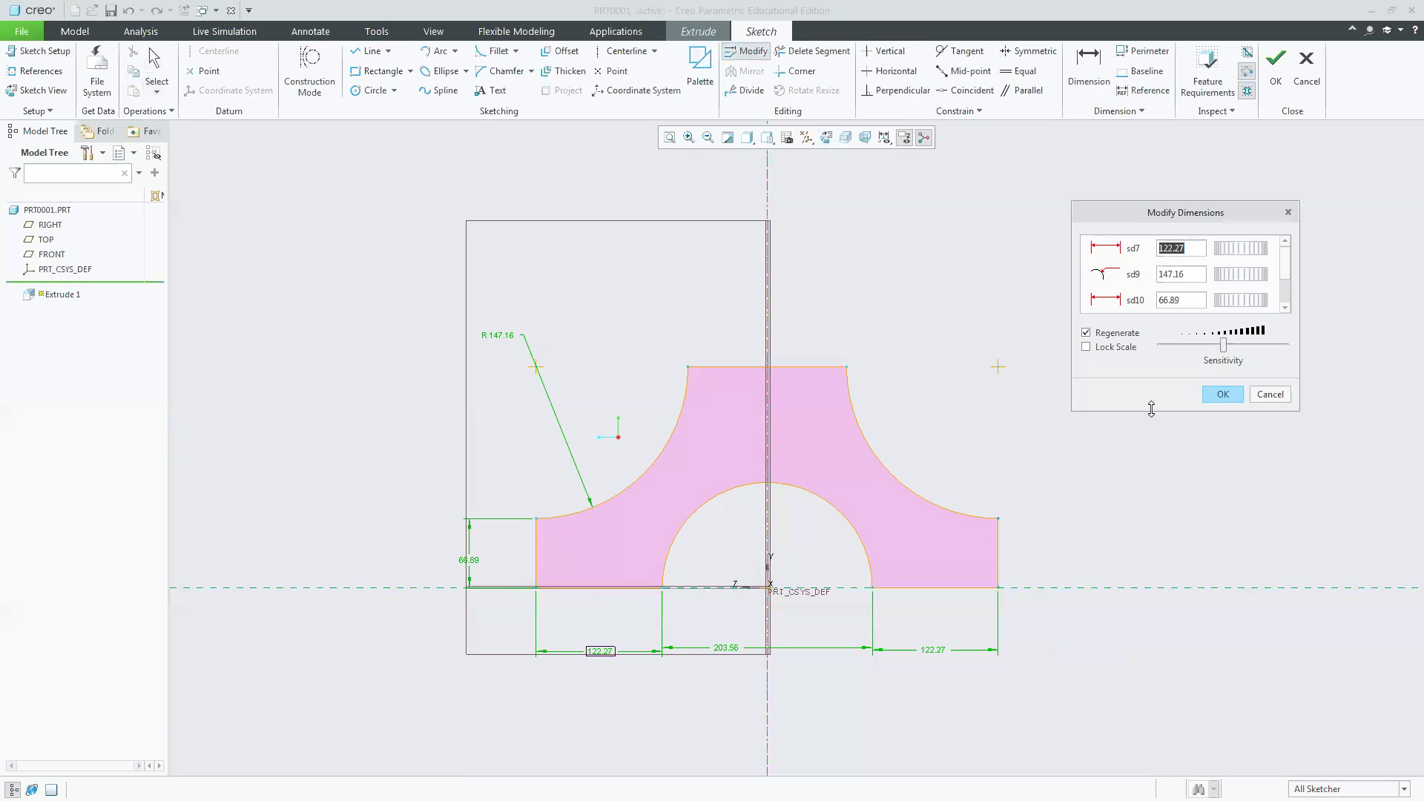
click(1125, 347)
drag(1197, 247, 1127, 249)
text(3)
key(Return)
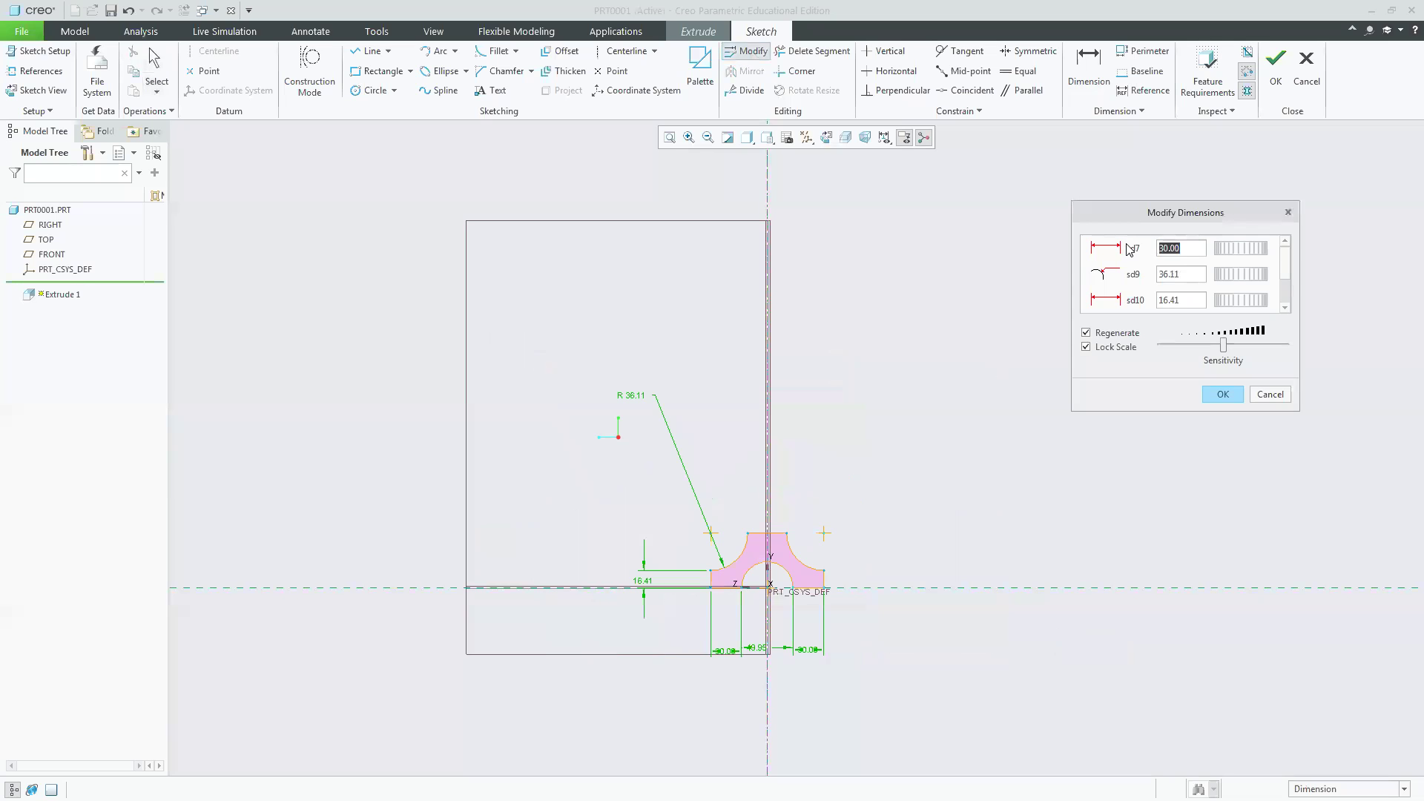
click(1223, 393)
Reposition the radius, height and base dimensions near the profile and set the central semicircle's width to 30.
drag(625, 396, 688, 535)
drag(662, 581, 683, 581)
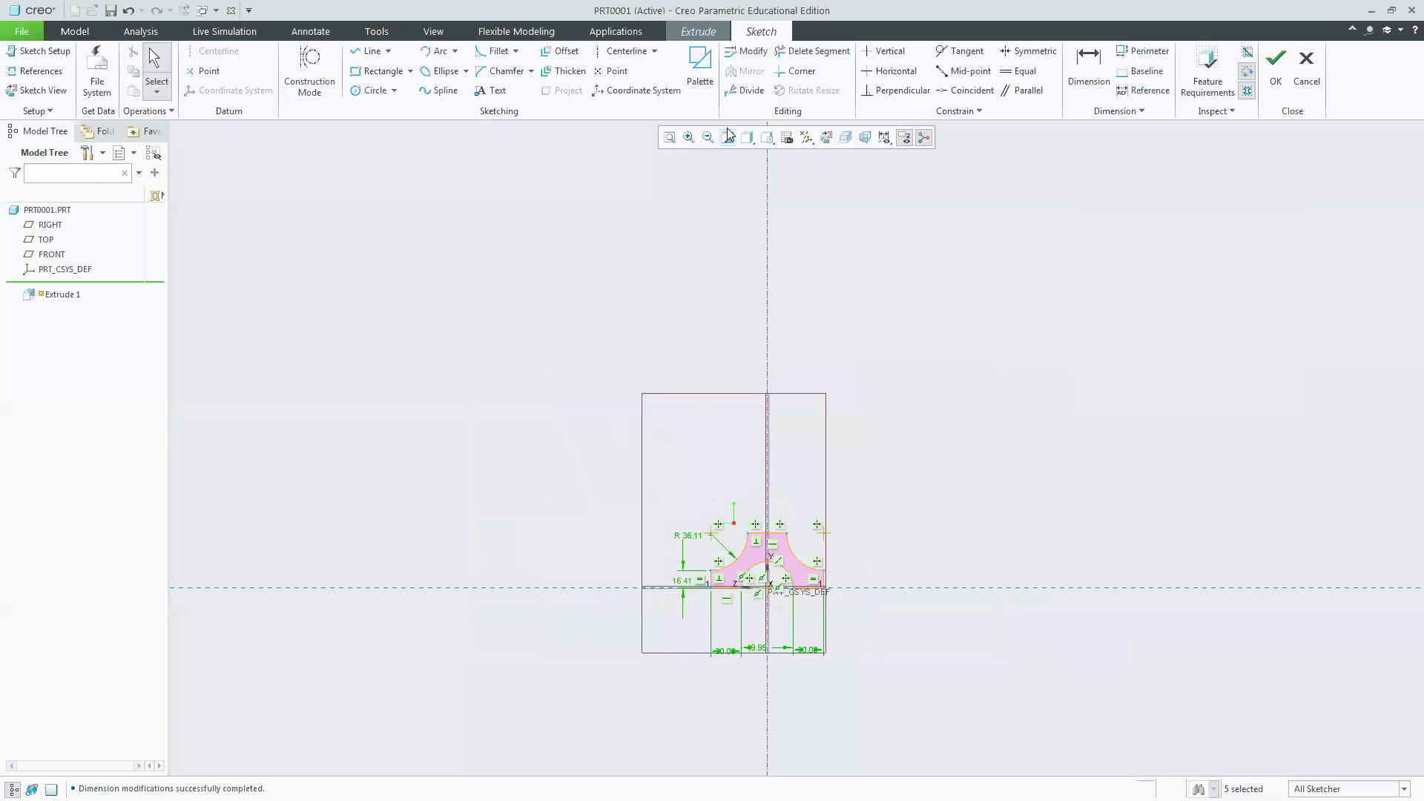
click(668, 139)
drag(683, 713, 696, 467)
drag(814, 690, 825, 465)
double_click(823, 460)
text(30)
key(Return)
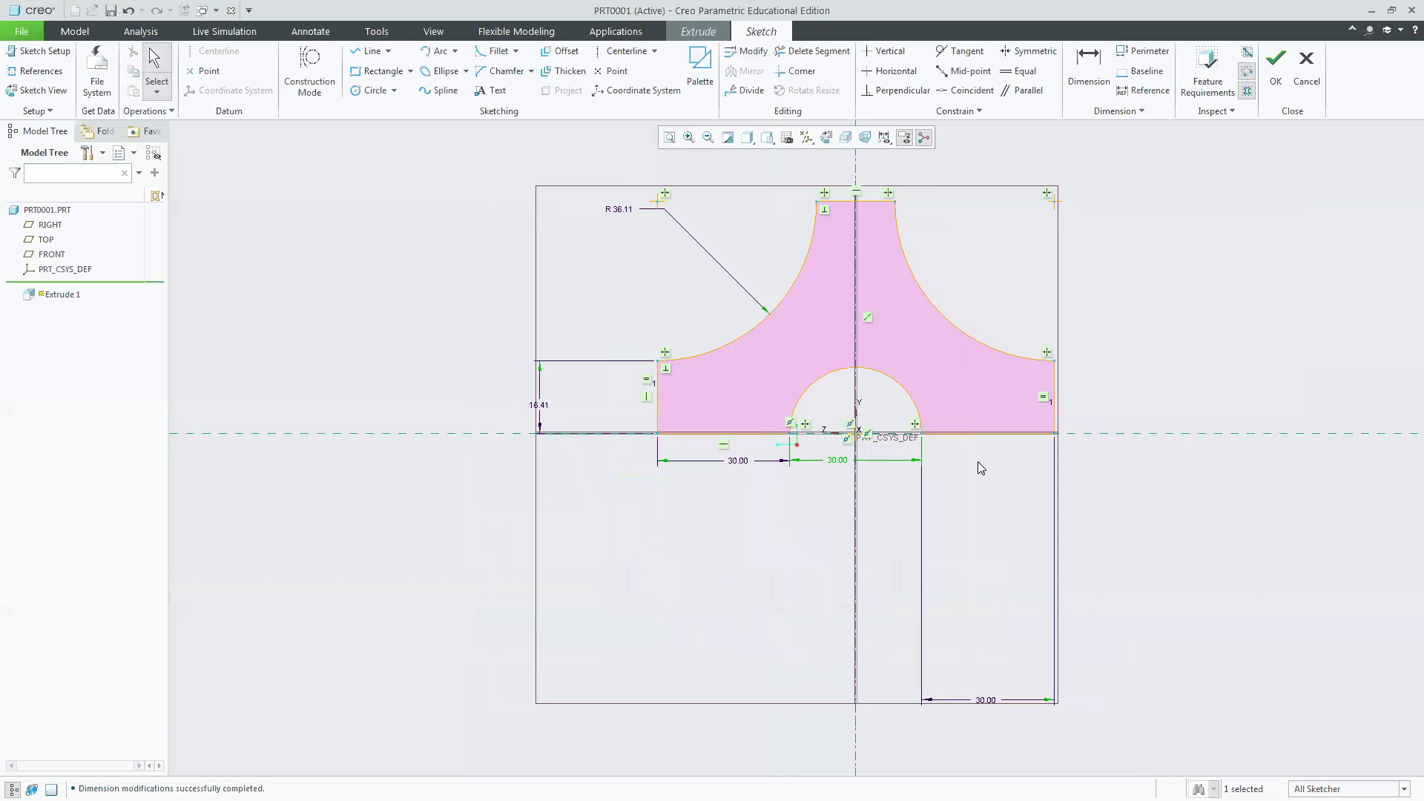
Line up the mirrored base line's dimension with the other base dimensions and set the side line's height to 15.
drag(974, 709, 975, 462)
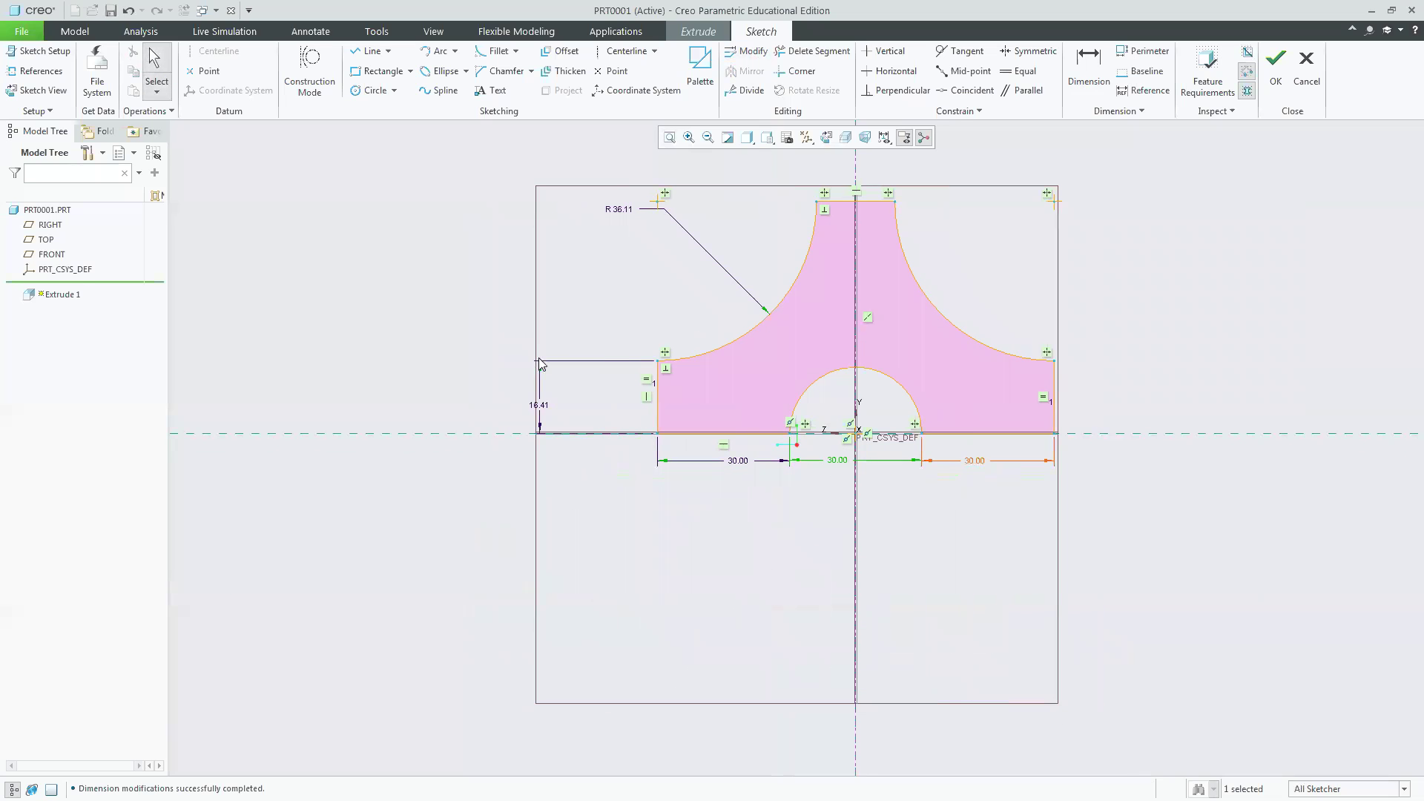
double_click(539, 407)
text(15)
key(Return)
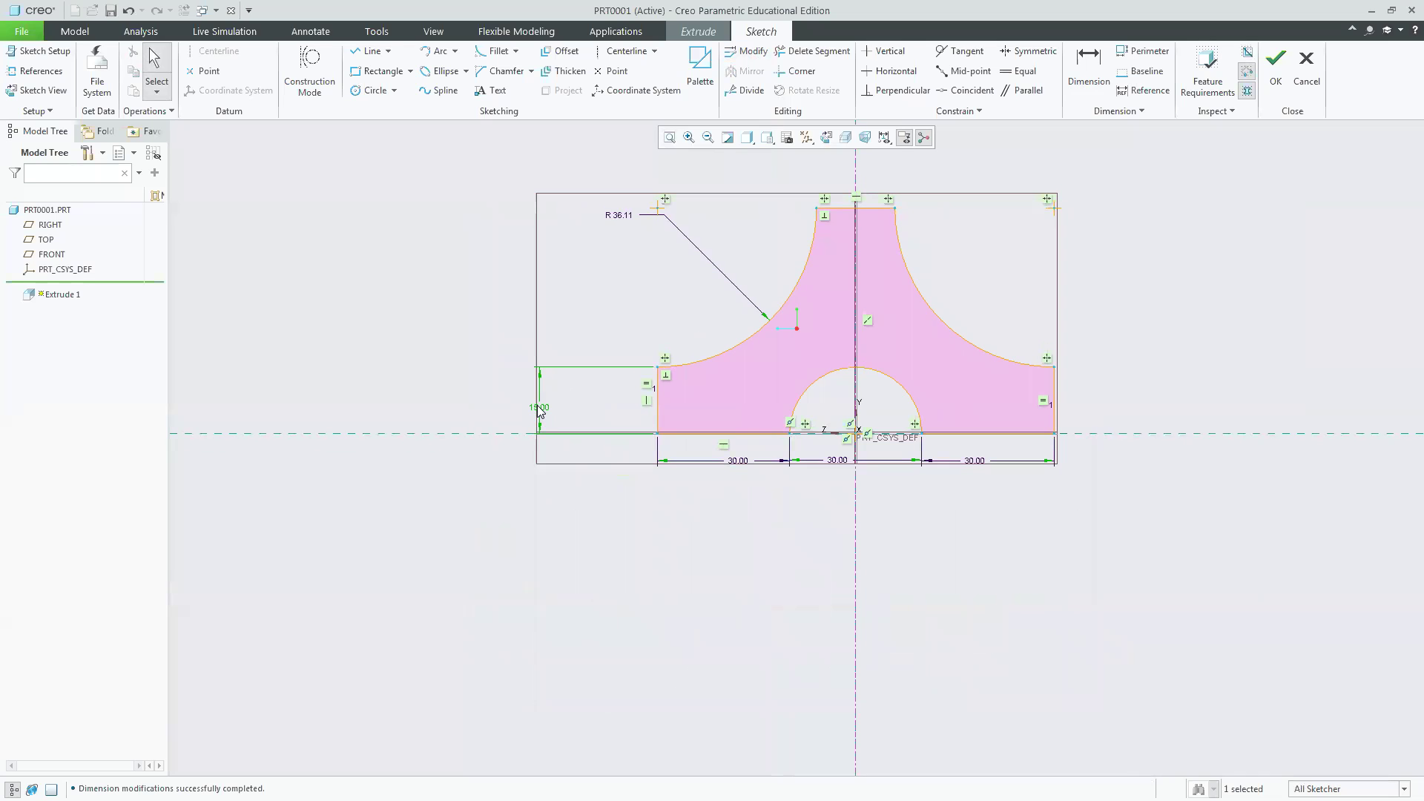
Set the large arc's radius to 35 and finish the sketch.
double_click(622, 215)
text(35)
key(Return)
click(1276, 71)
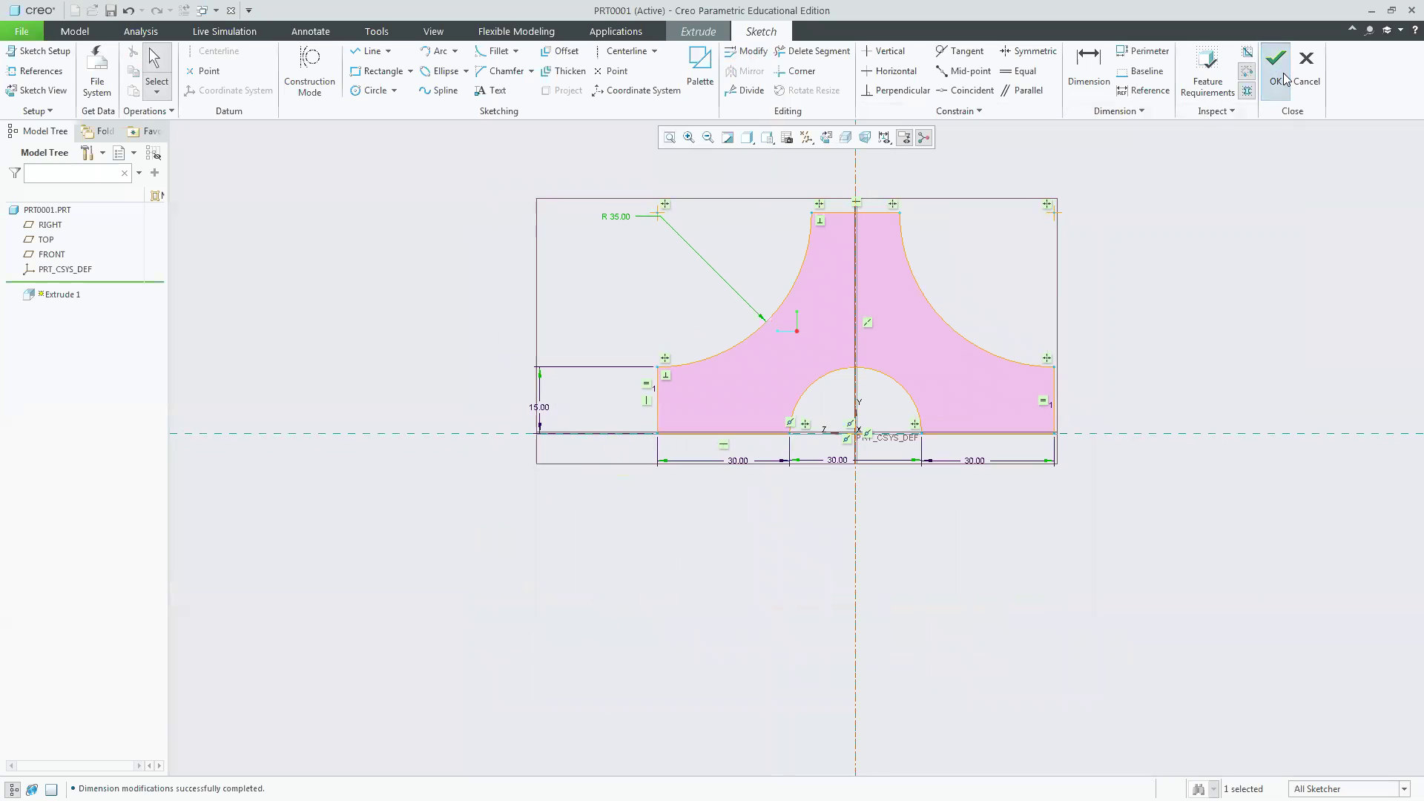
Check the EX1 drawing, set the extrude depth of the arch profile to 30 and finish the Extrude feature.
key(alt+Tab)
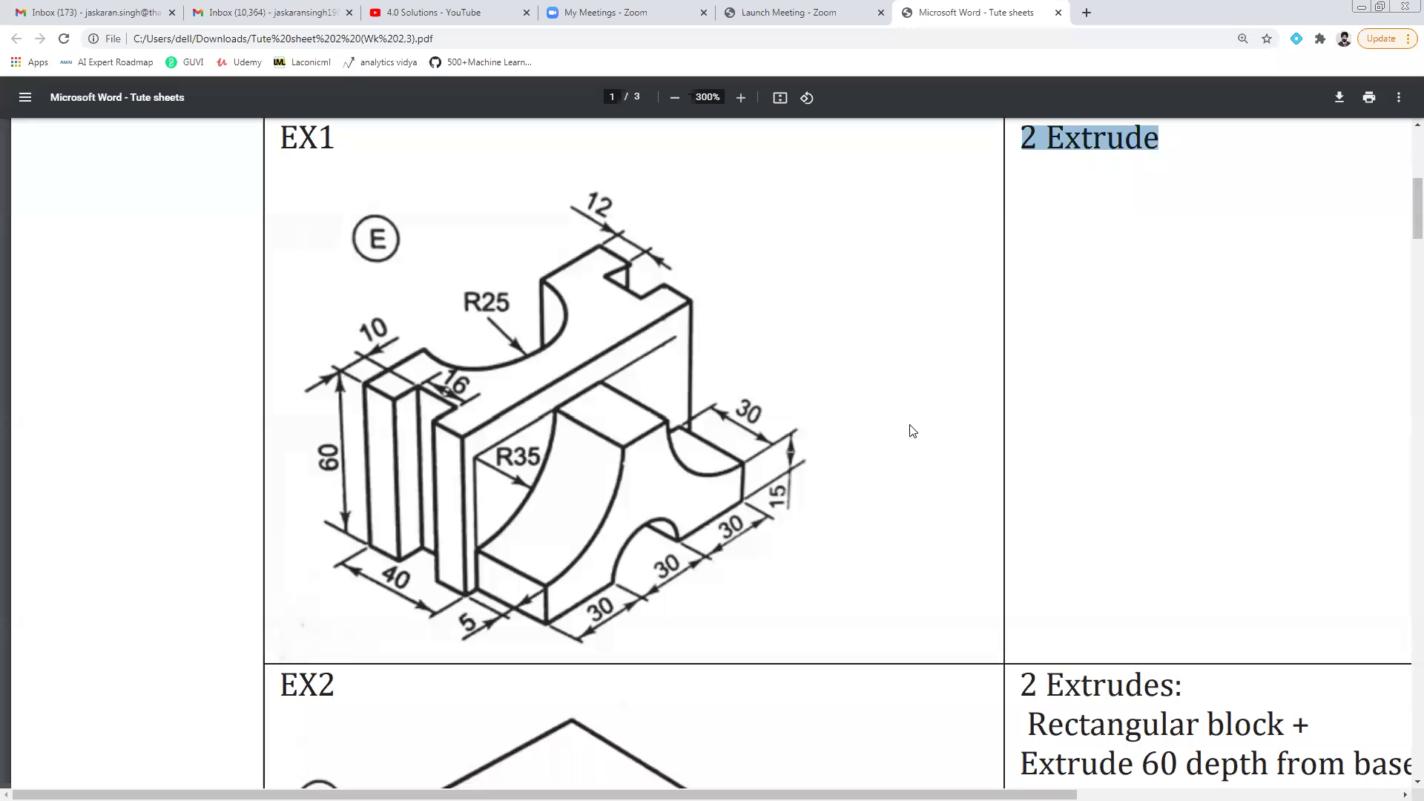
key(alt+Tab)
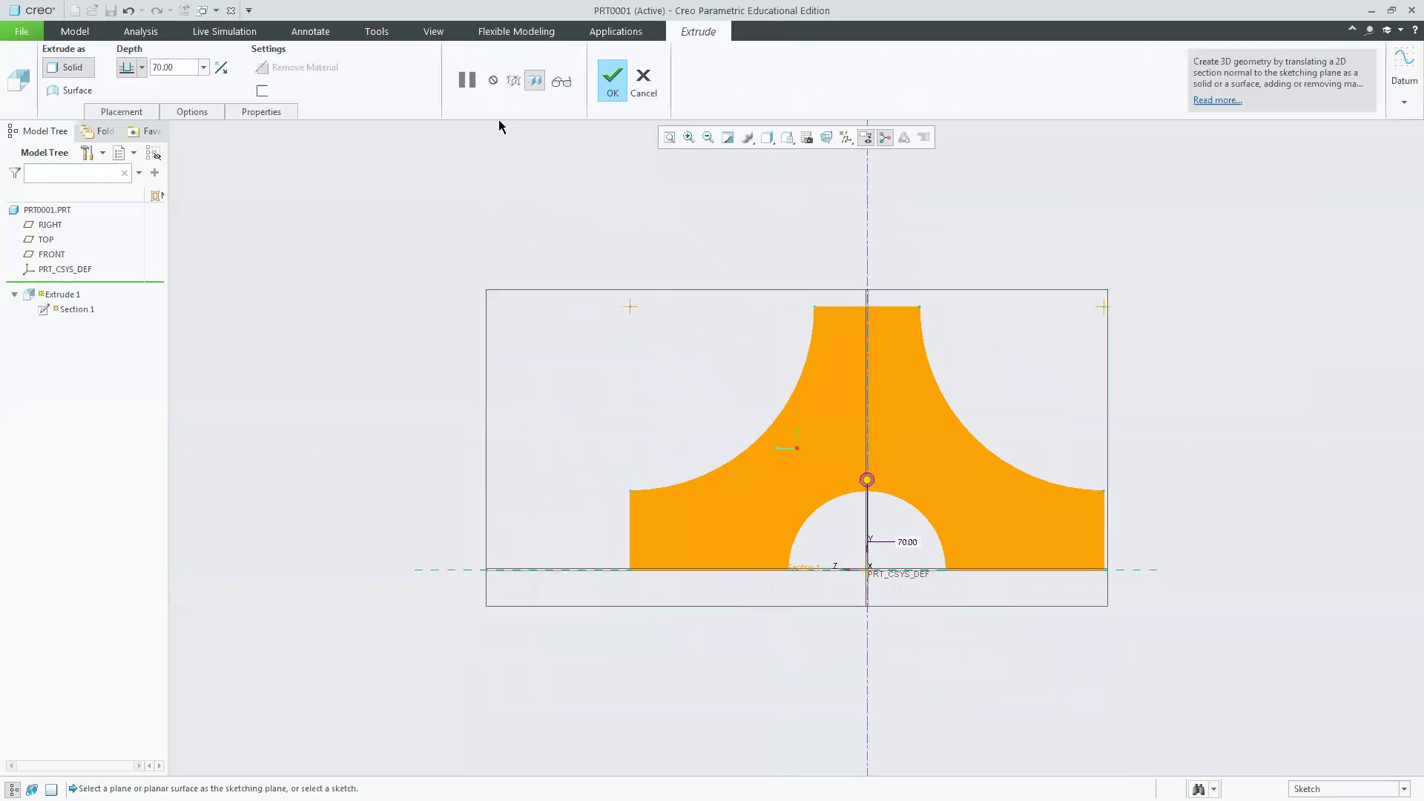
double_click(164, 66)
text(30)
key(Return)
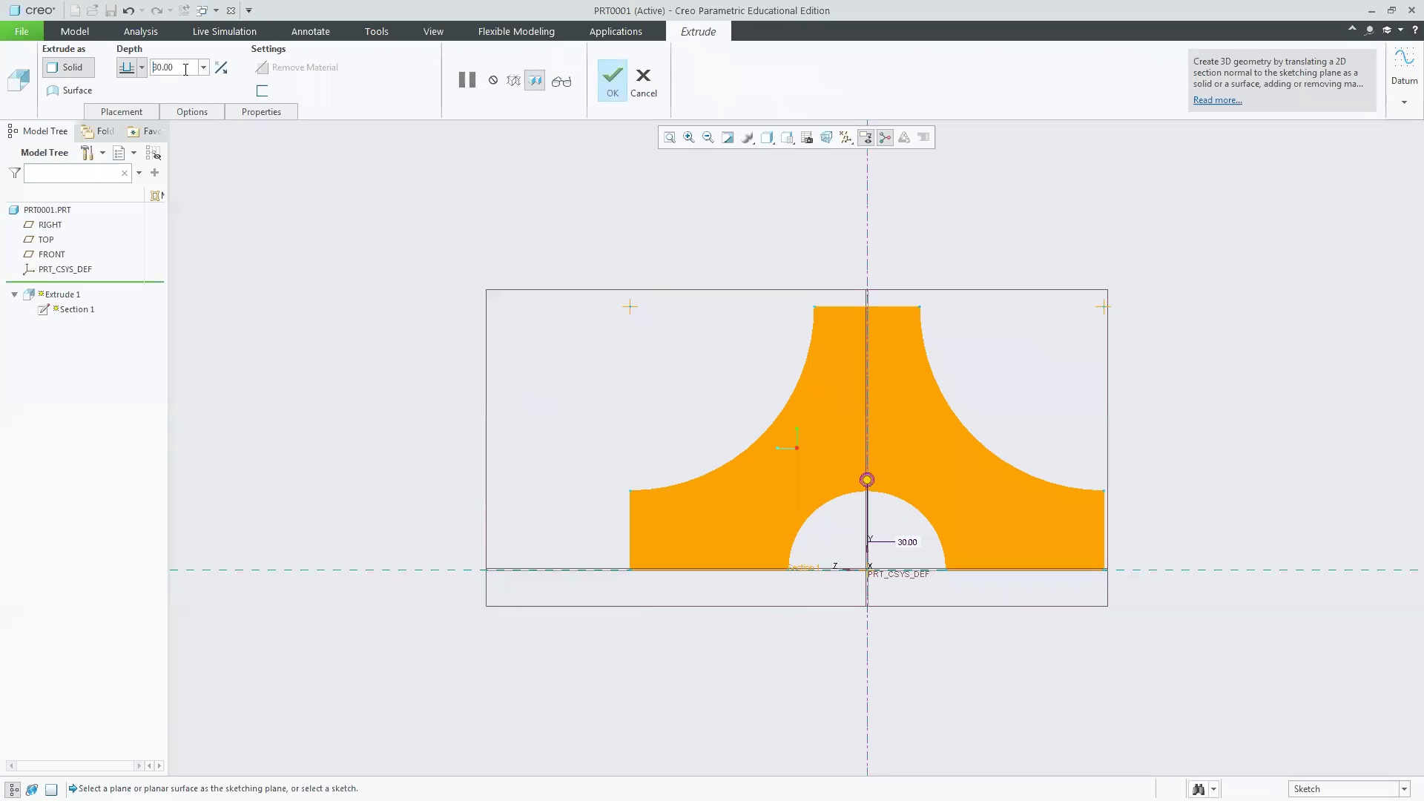
click(787, 138)
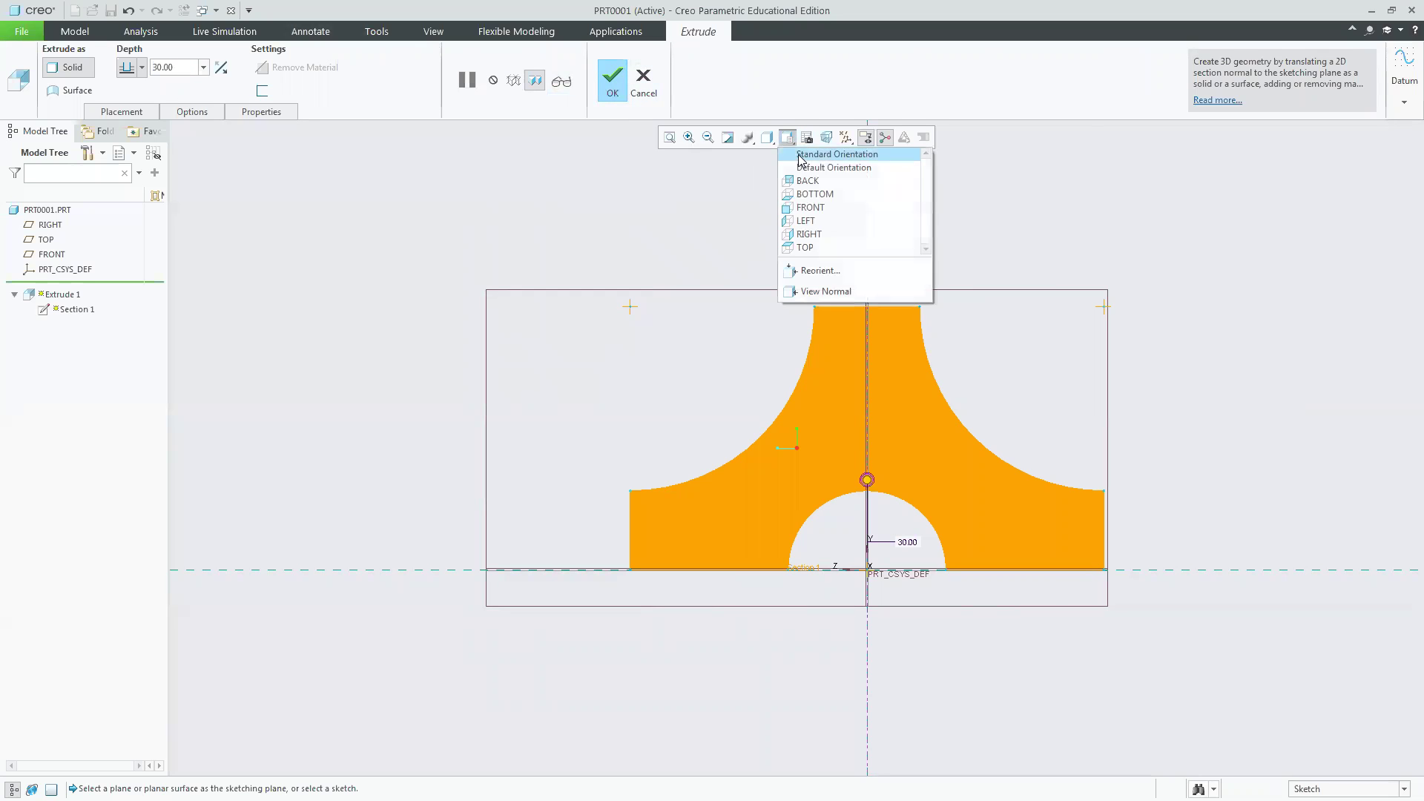
click(800, 164)
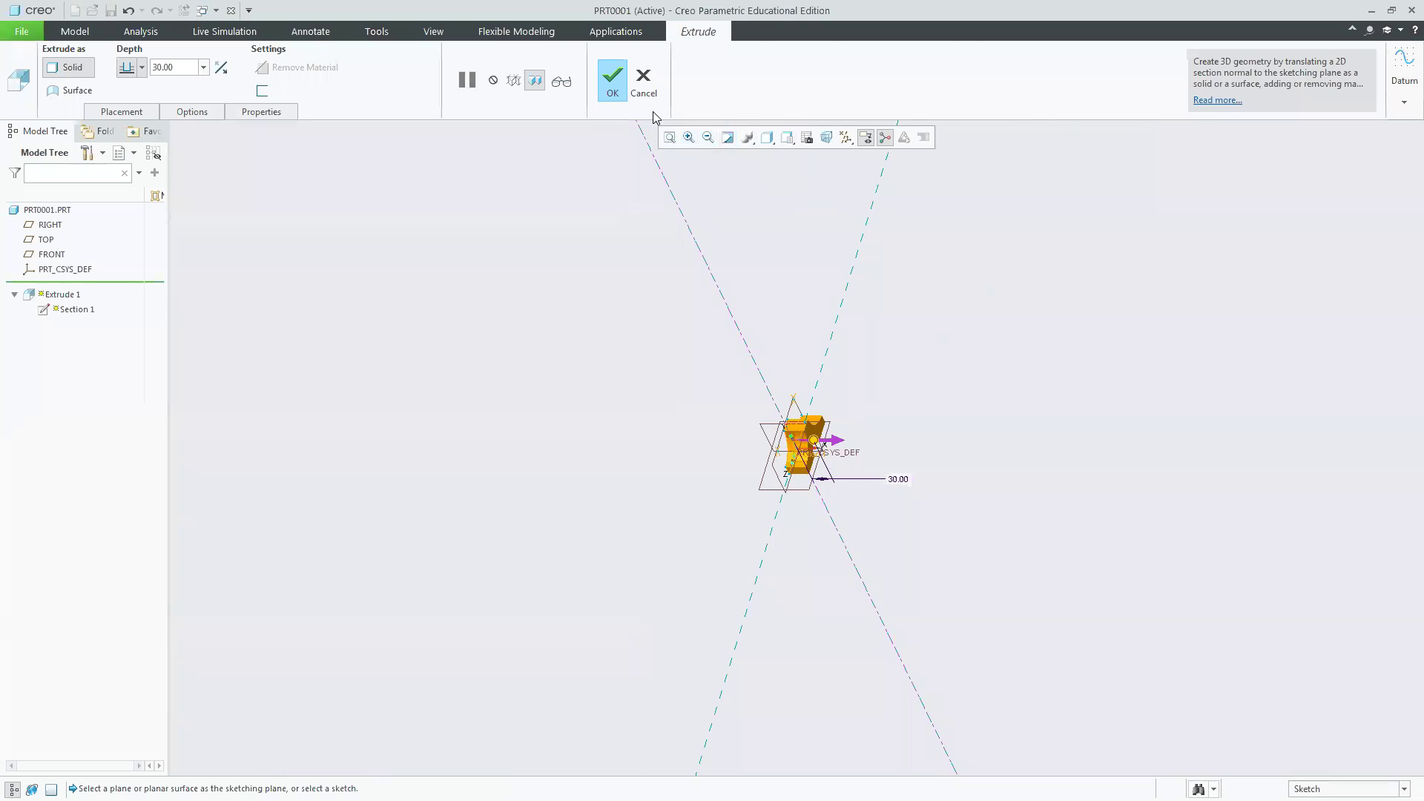
click(612, 79)
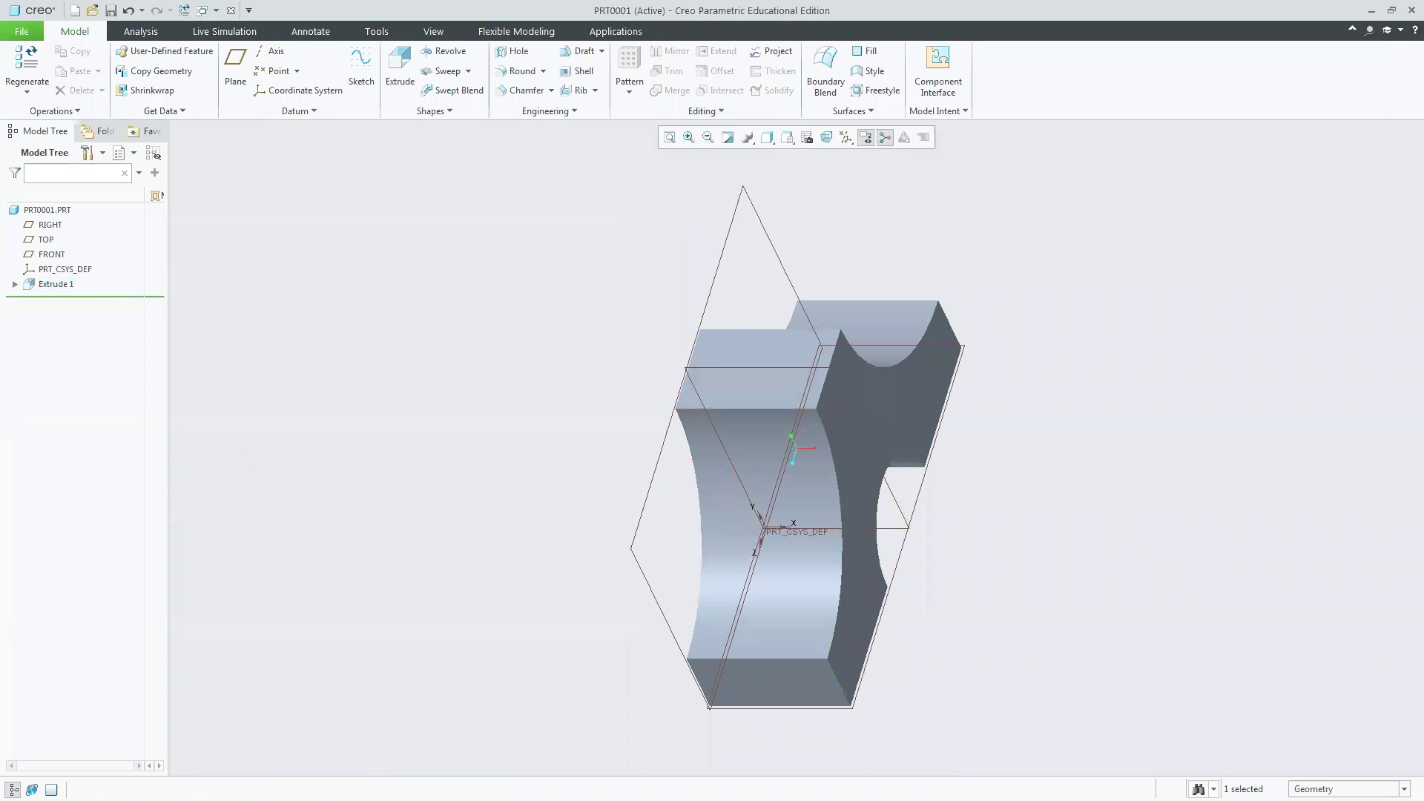
Compare the part with the EX1 drawing, reopen Extrude 1's section sketch to review its dimensions, and close it without edits.
key(alt+Tab)
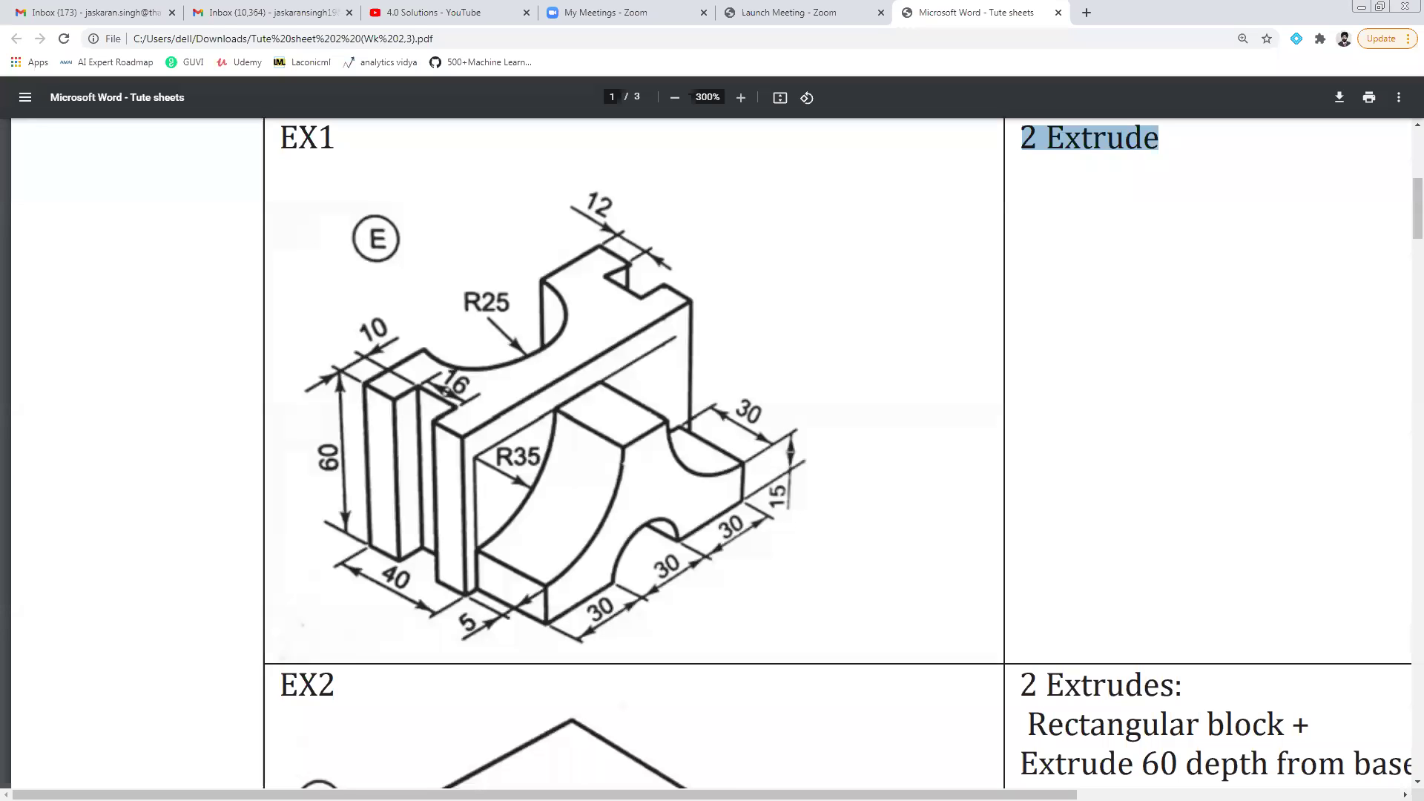
key(alt+Tab)
key(alt+Tab)
key(alt+Tab)
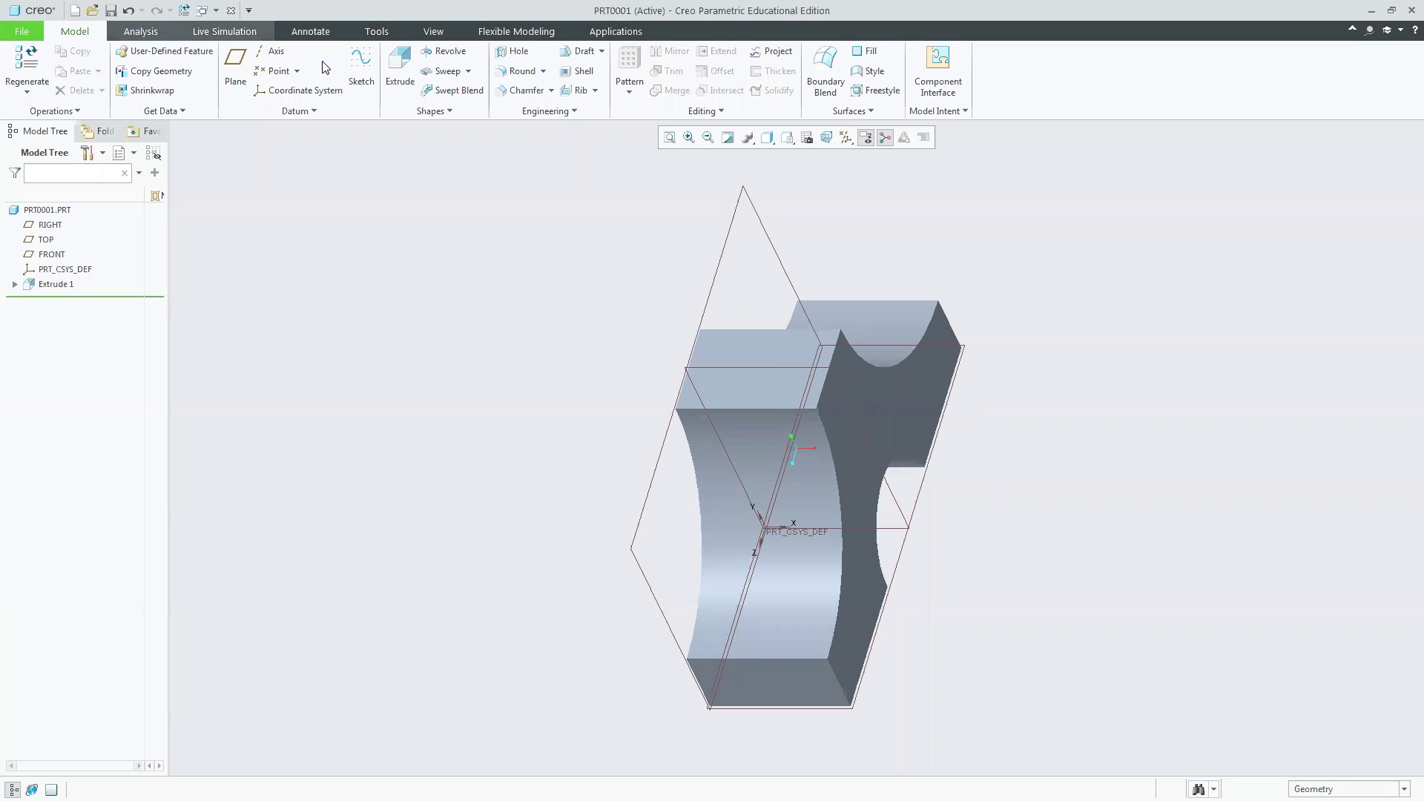
click(15, 284)
click(66, 298)
click(79, 231)
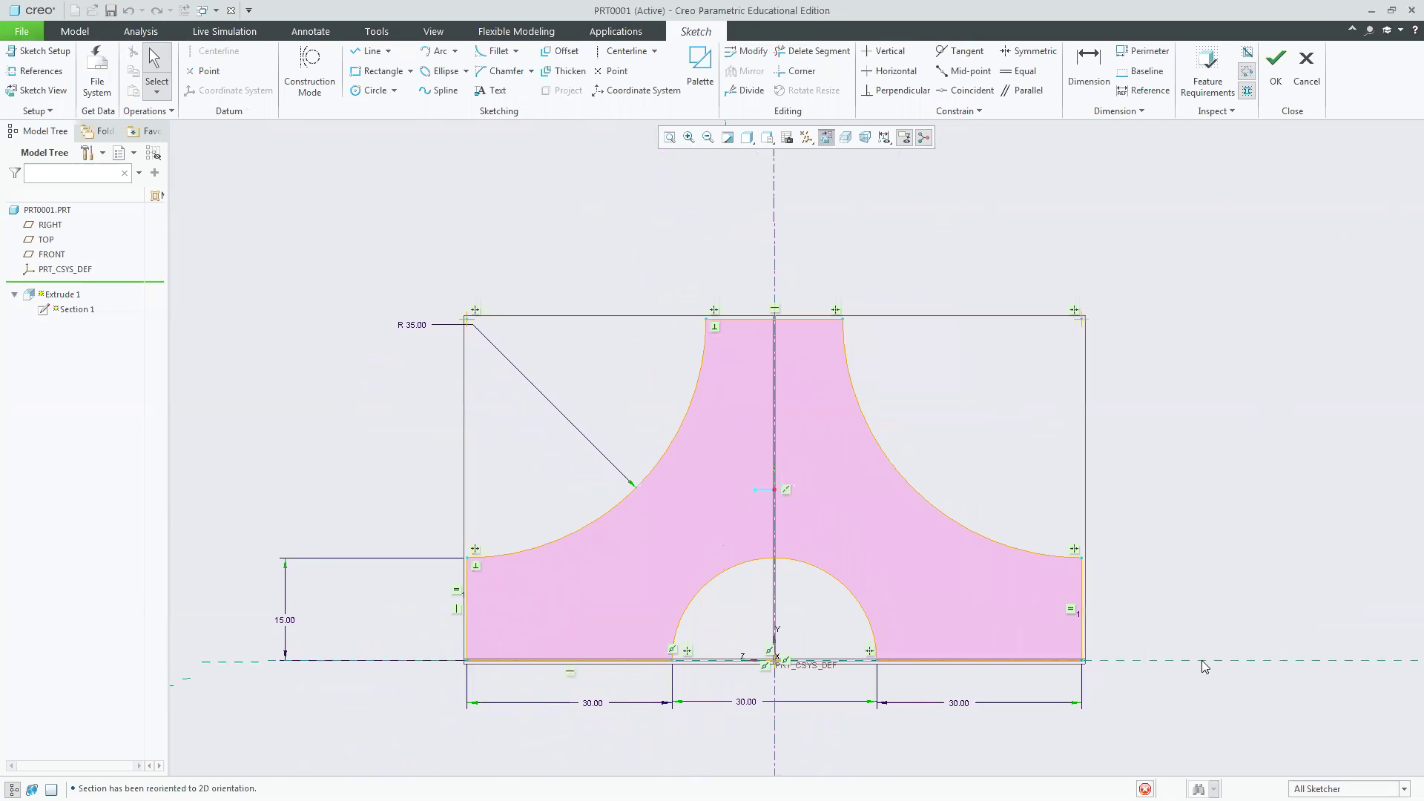
click(811, 322)
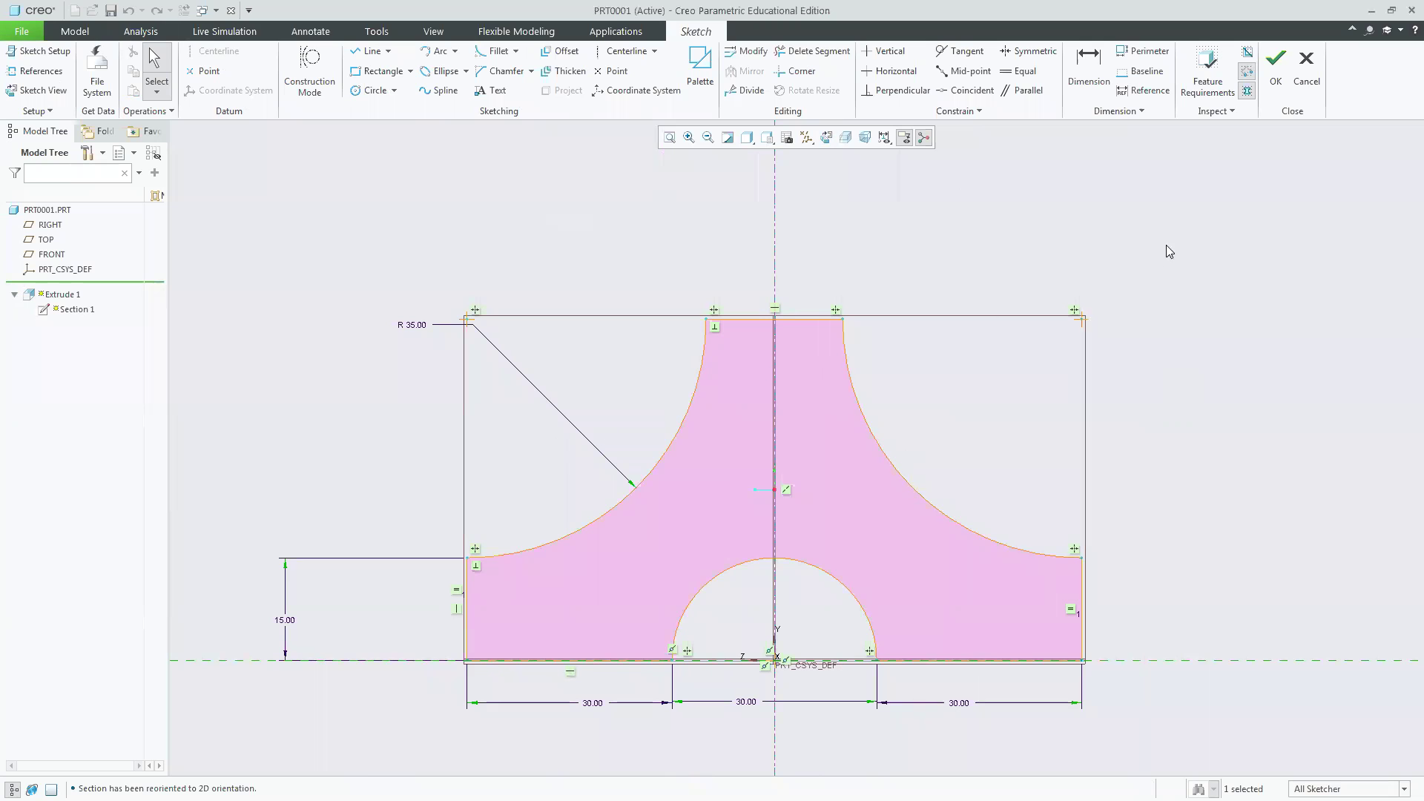
click(1273, 74)
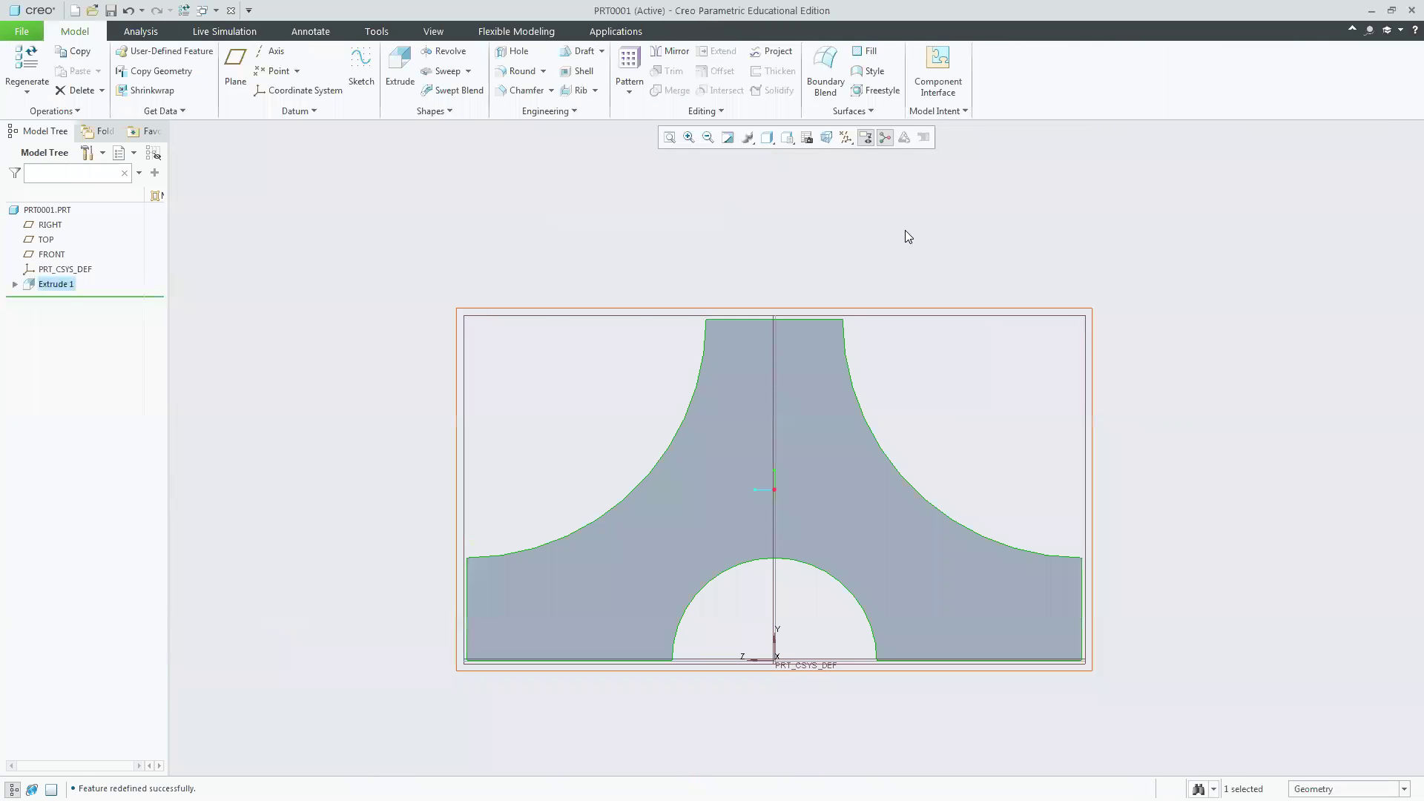
click(15, 31)
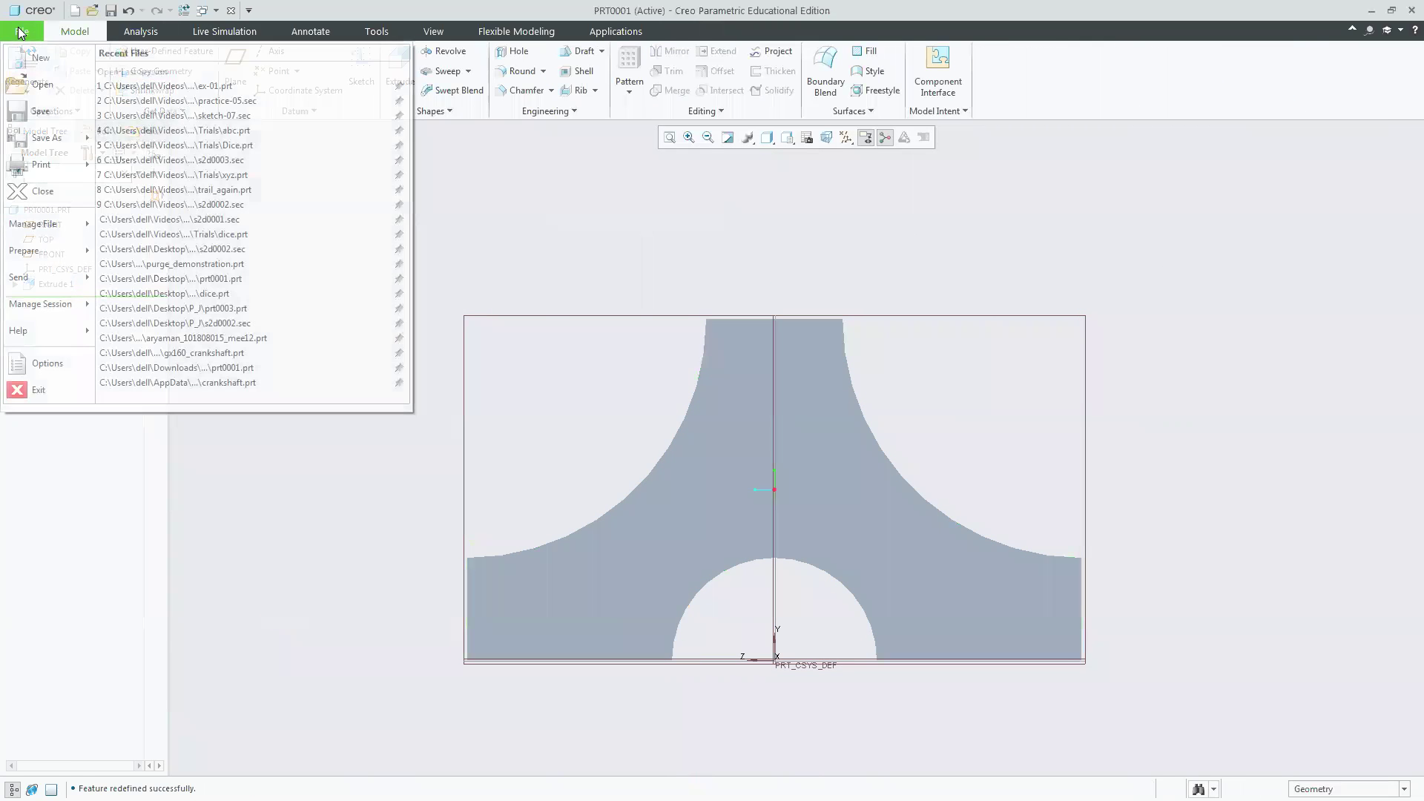
click(40, 111)
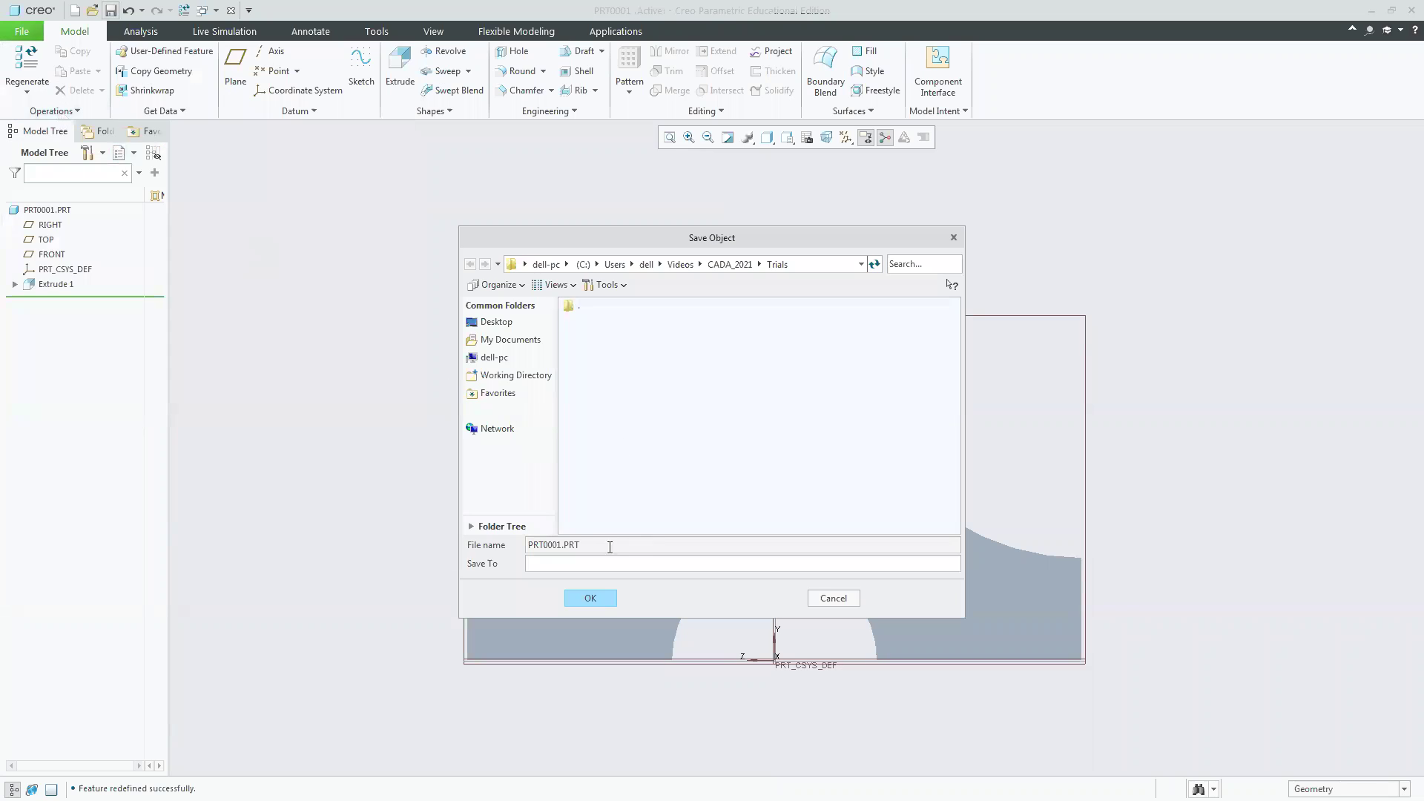
double_click(557, 544)
click(832, 599)
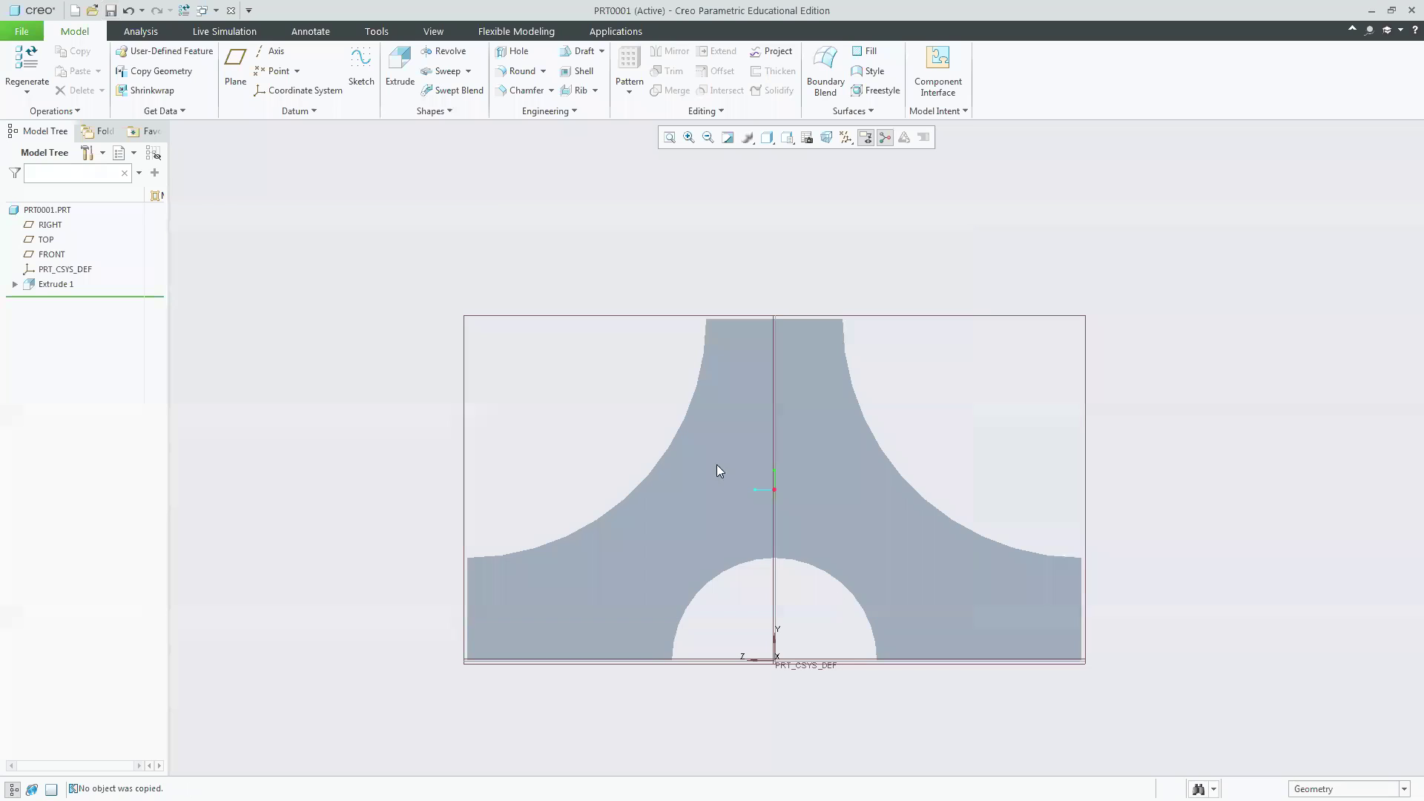
Save a copy of the part in the Trials folder under the new file name Jas-01.
click(22, 31)
mouse_move(87, 141)
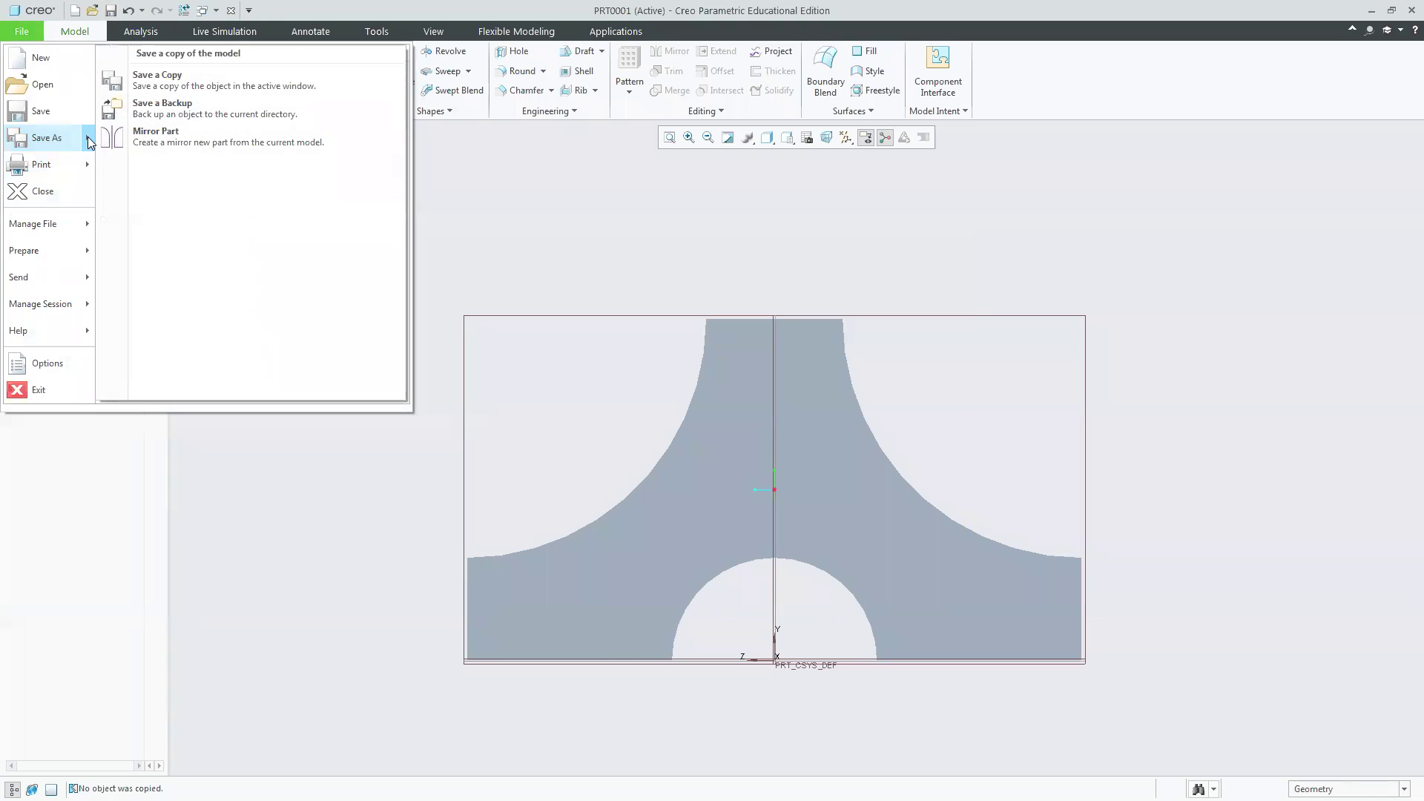
click(187, 82)
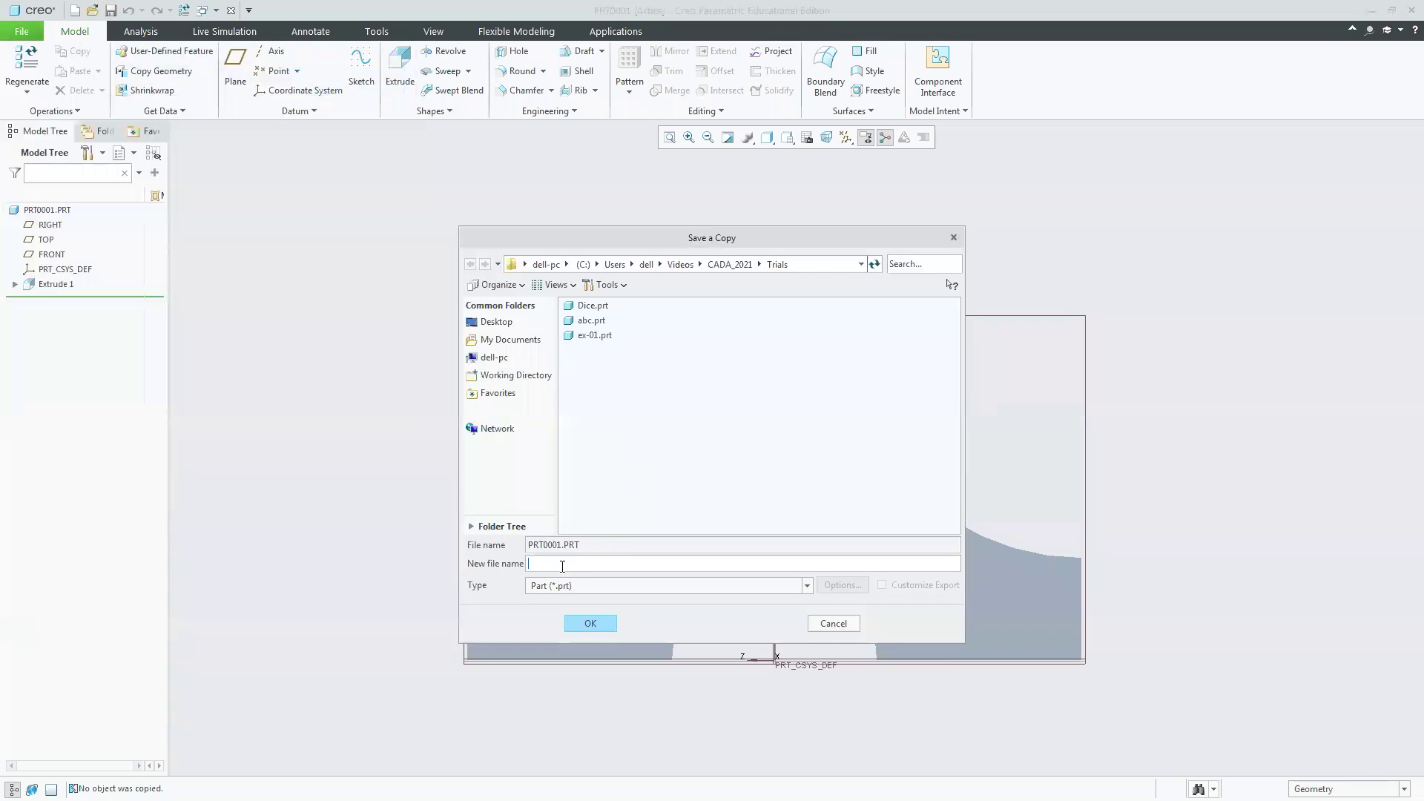
text(JAs)
key(BackSpace)
key(BackSpace)
text(as-01)
click(590, 623)
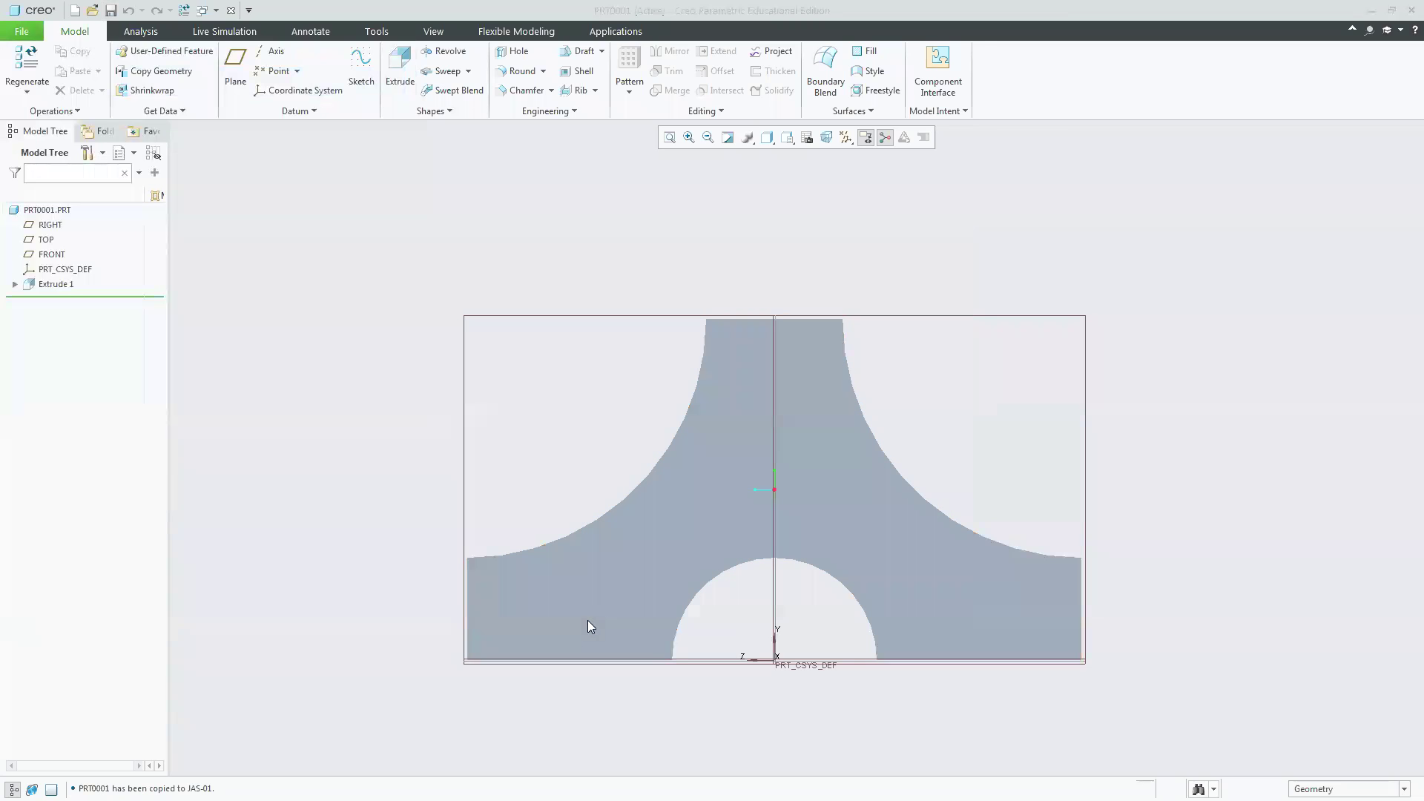
Return the model to the Standard Orientation.
click(26, 37)
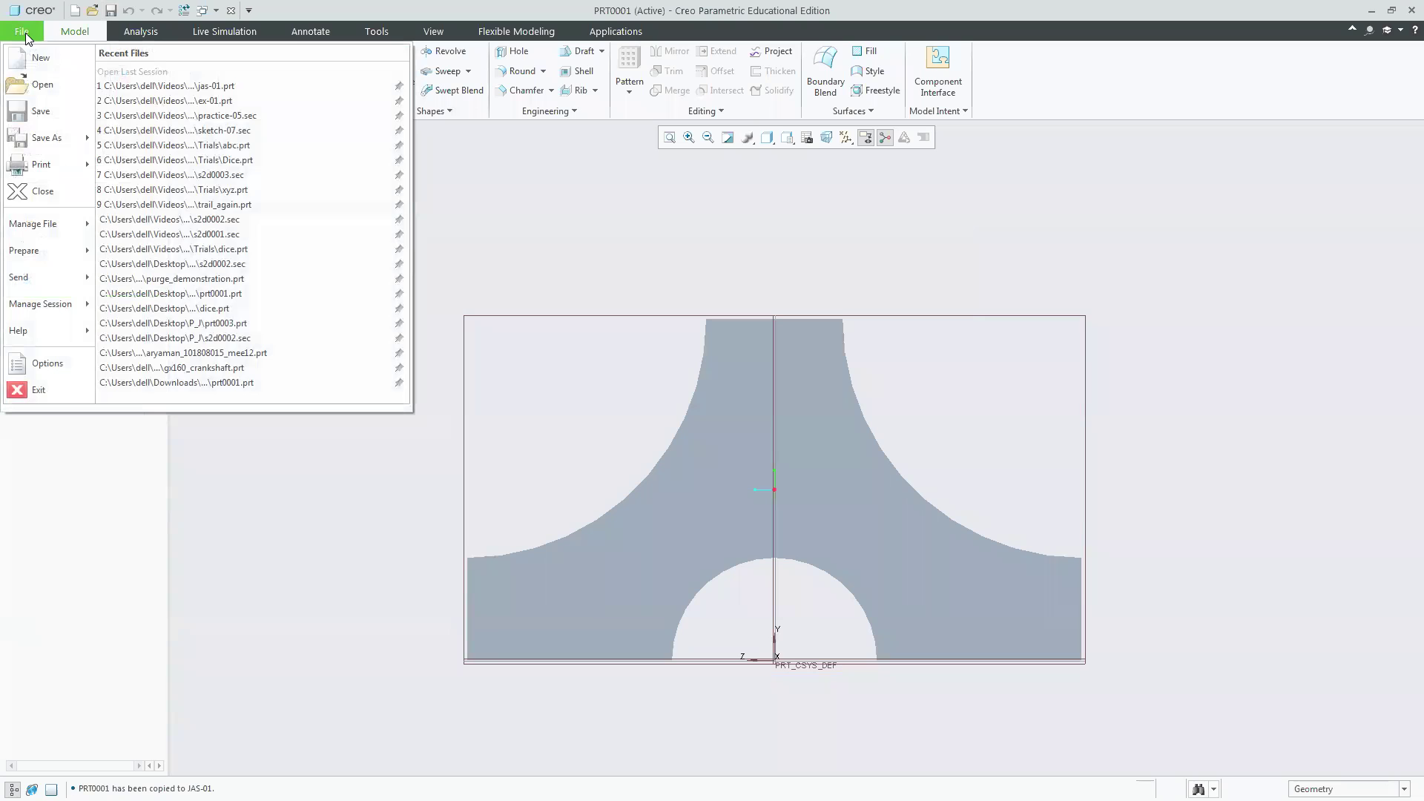
click(643, 241)
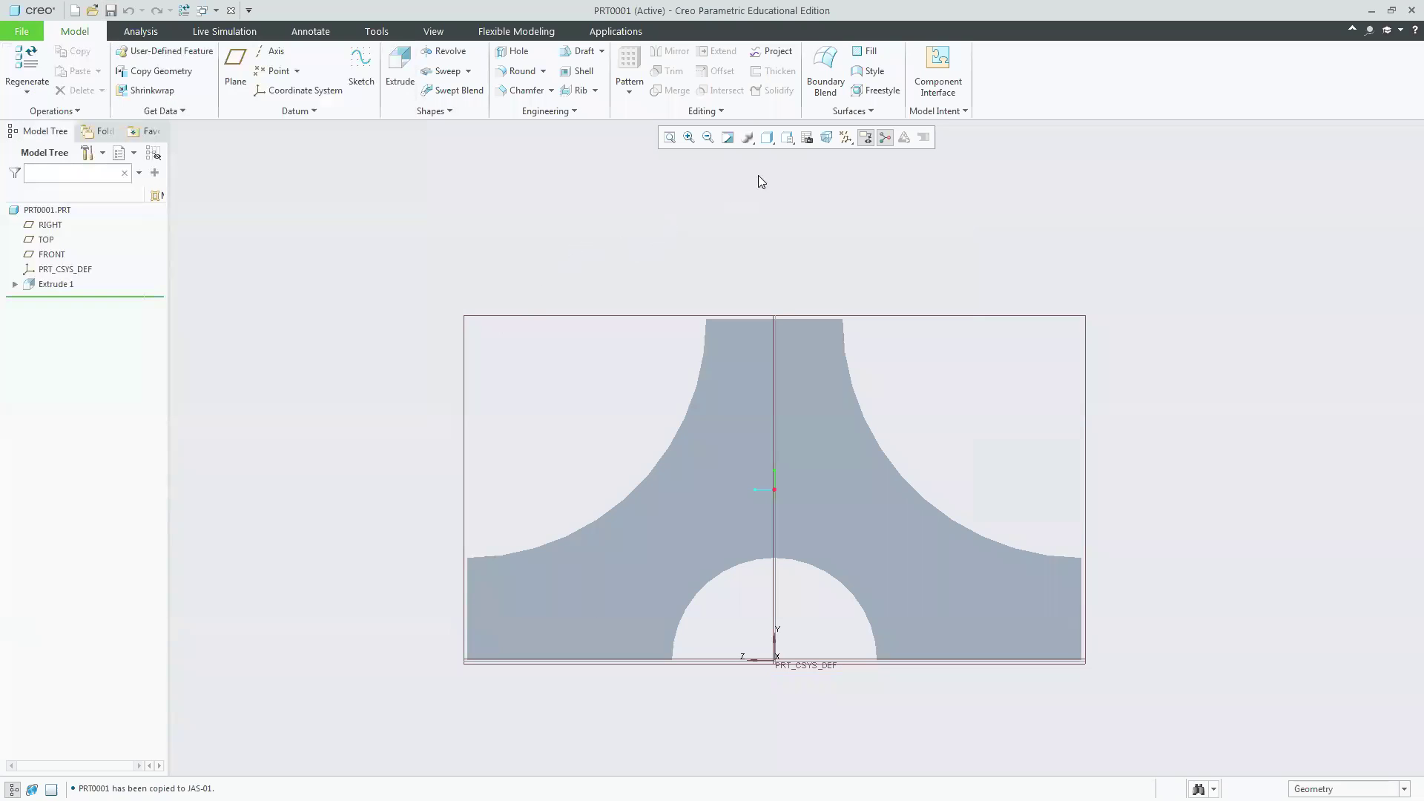
click(787, 137)
click(793, 157)
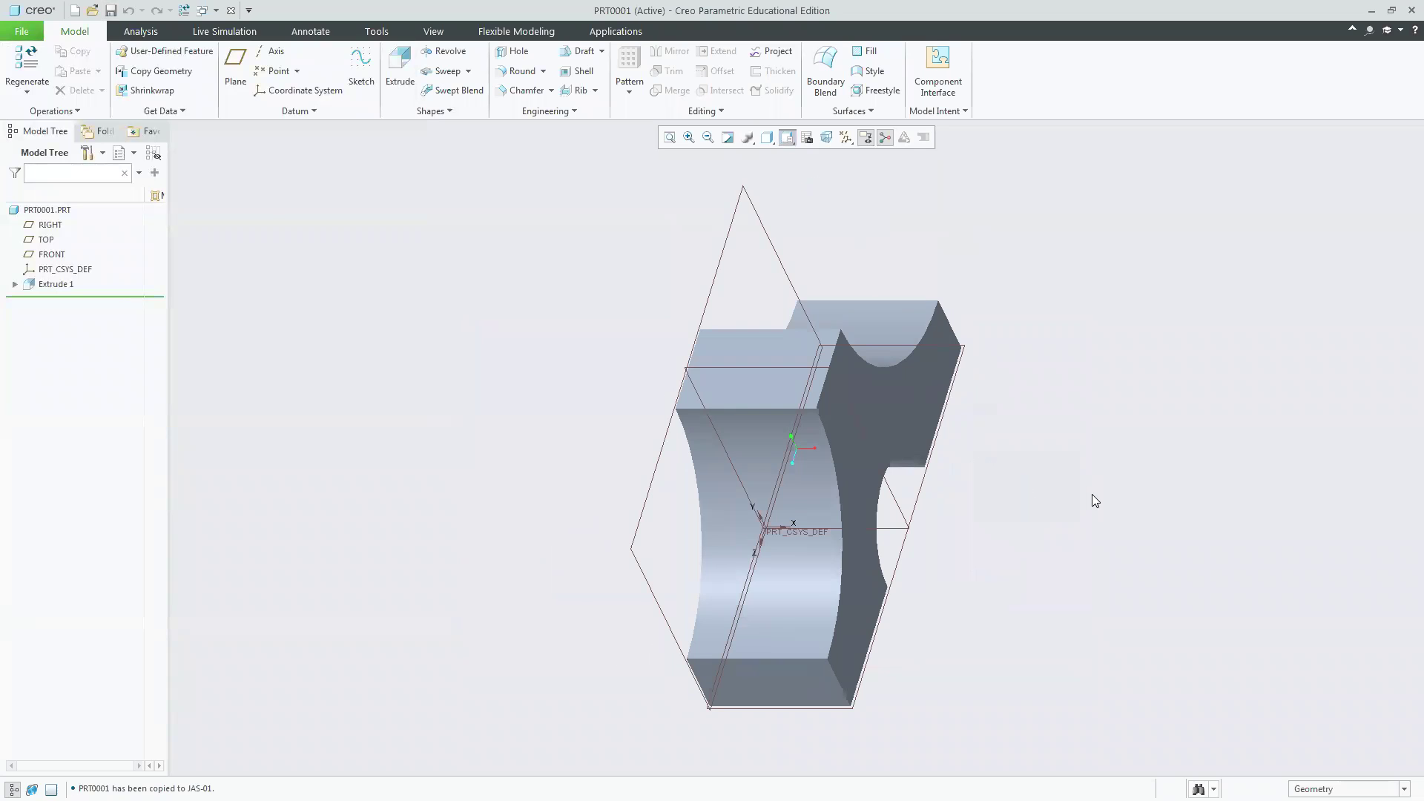
Check the Trials folder for the saved copy jas-01.prt without opening it.
click(21, 31)
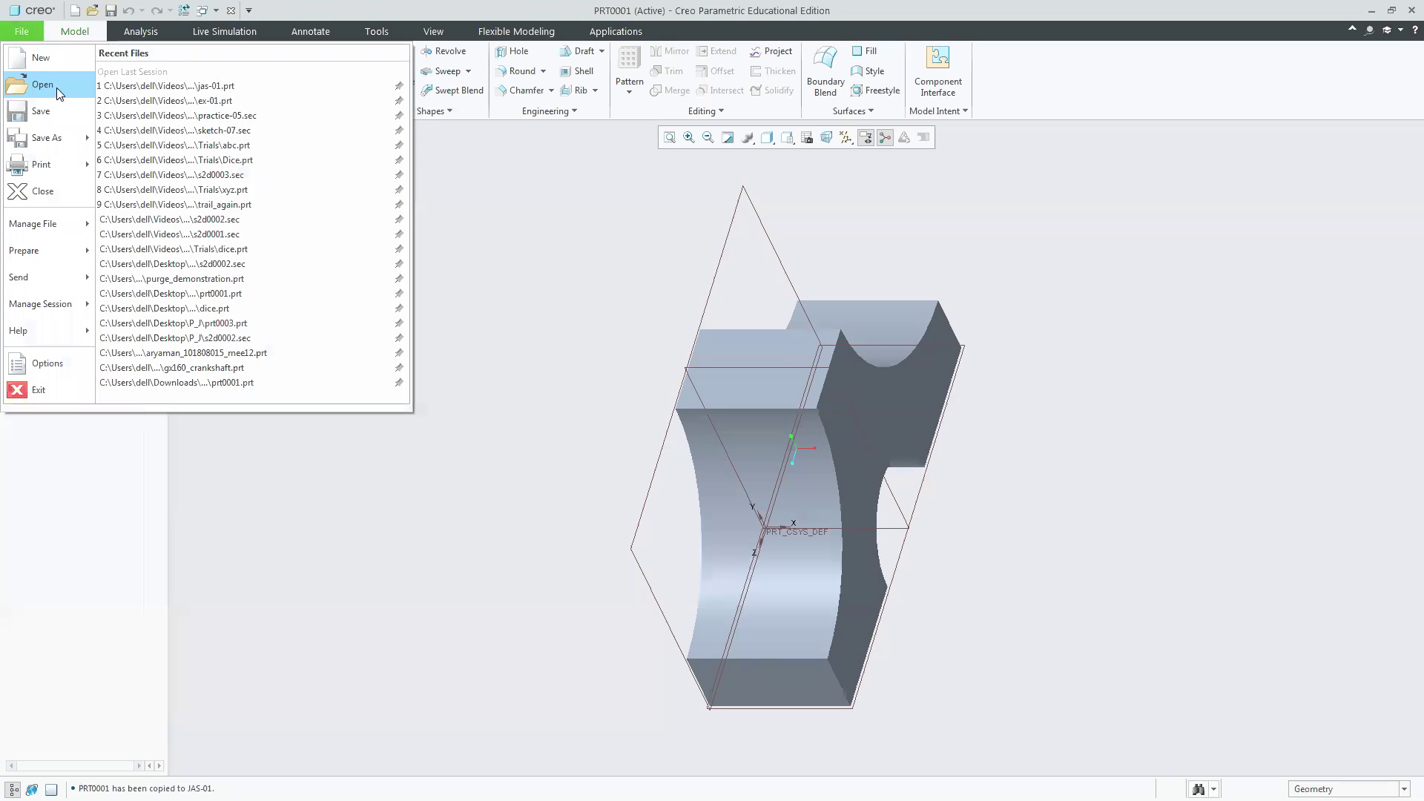
click(56, 87)
click(575, 356)
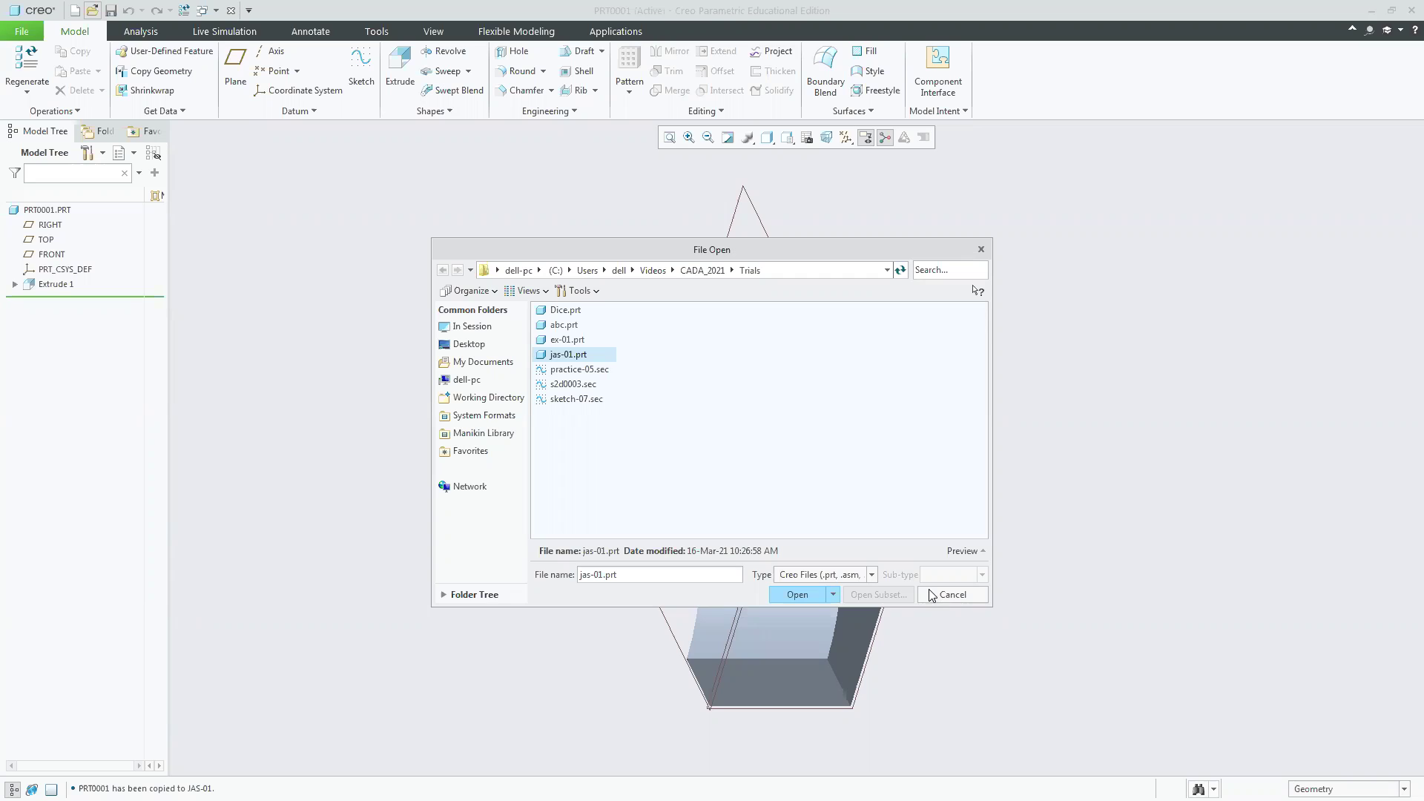
click(931, 594)
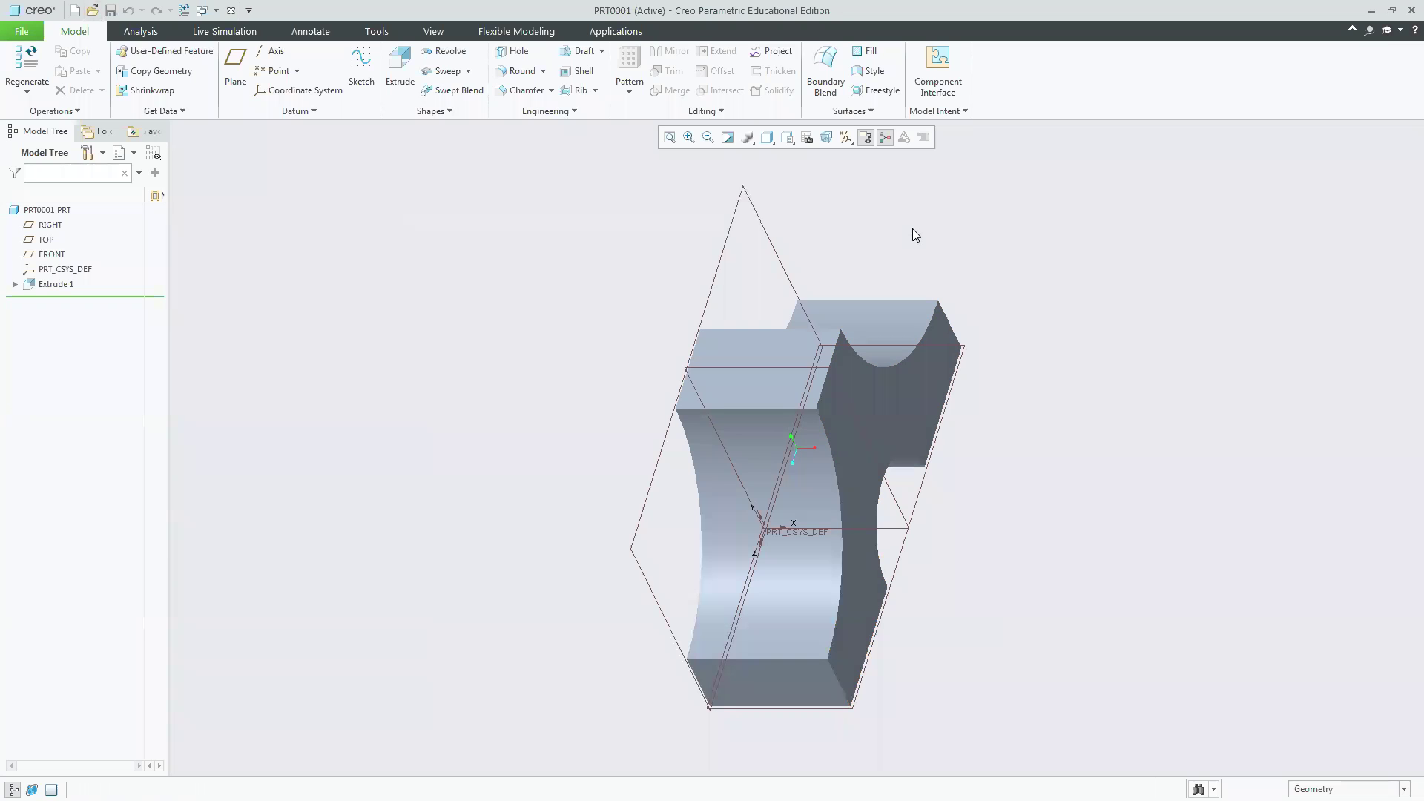
Save the original part PRT0001.PRT in the Trials folder, and save it once more.
click(22, 31)
click(50, 113)
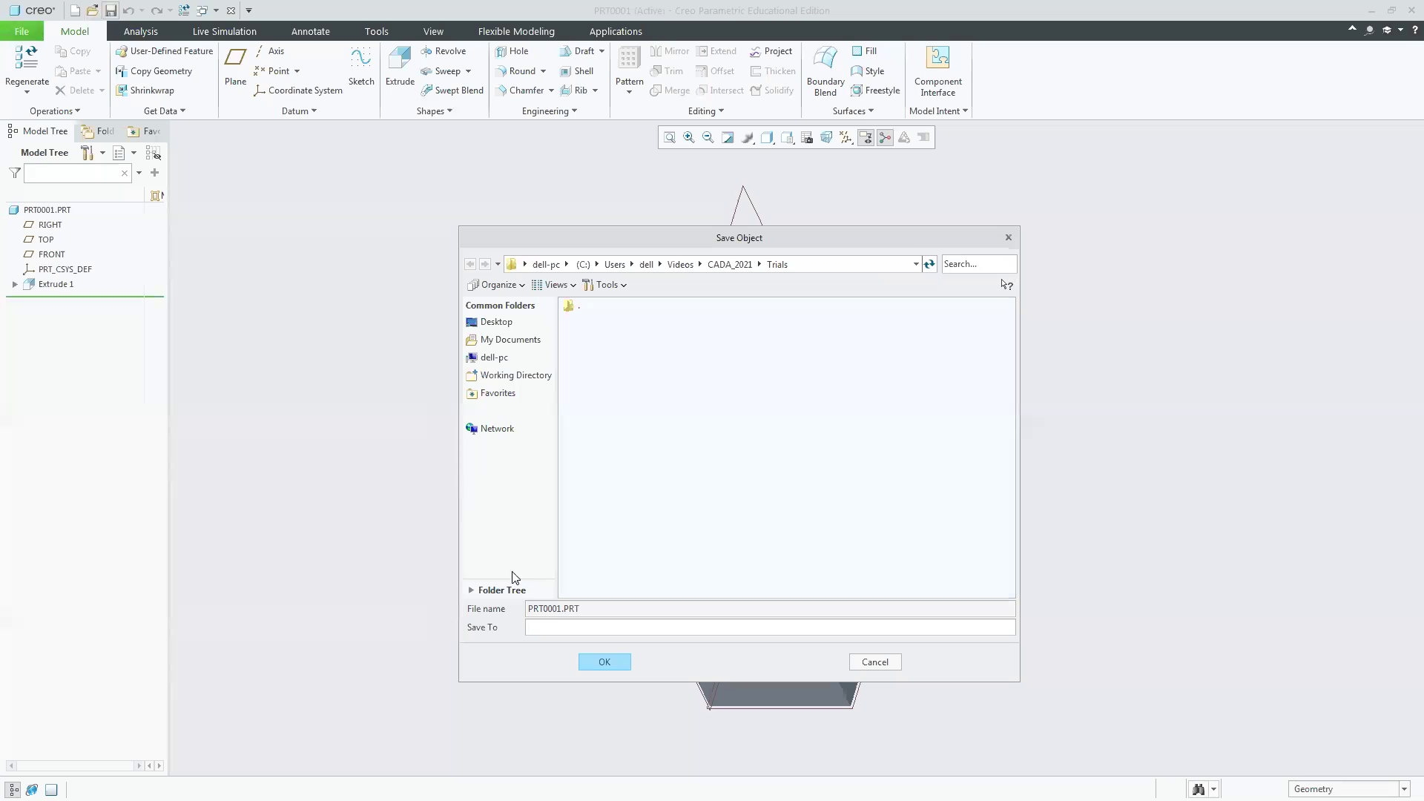
click(608, 660)
click(22, 31)
key(Escape)
click(4, 30)
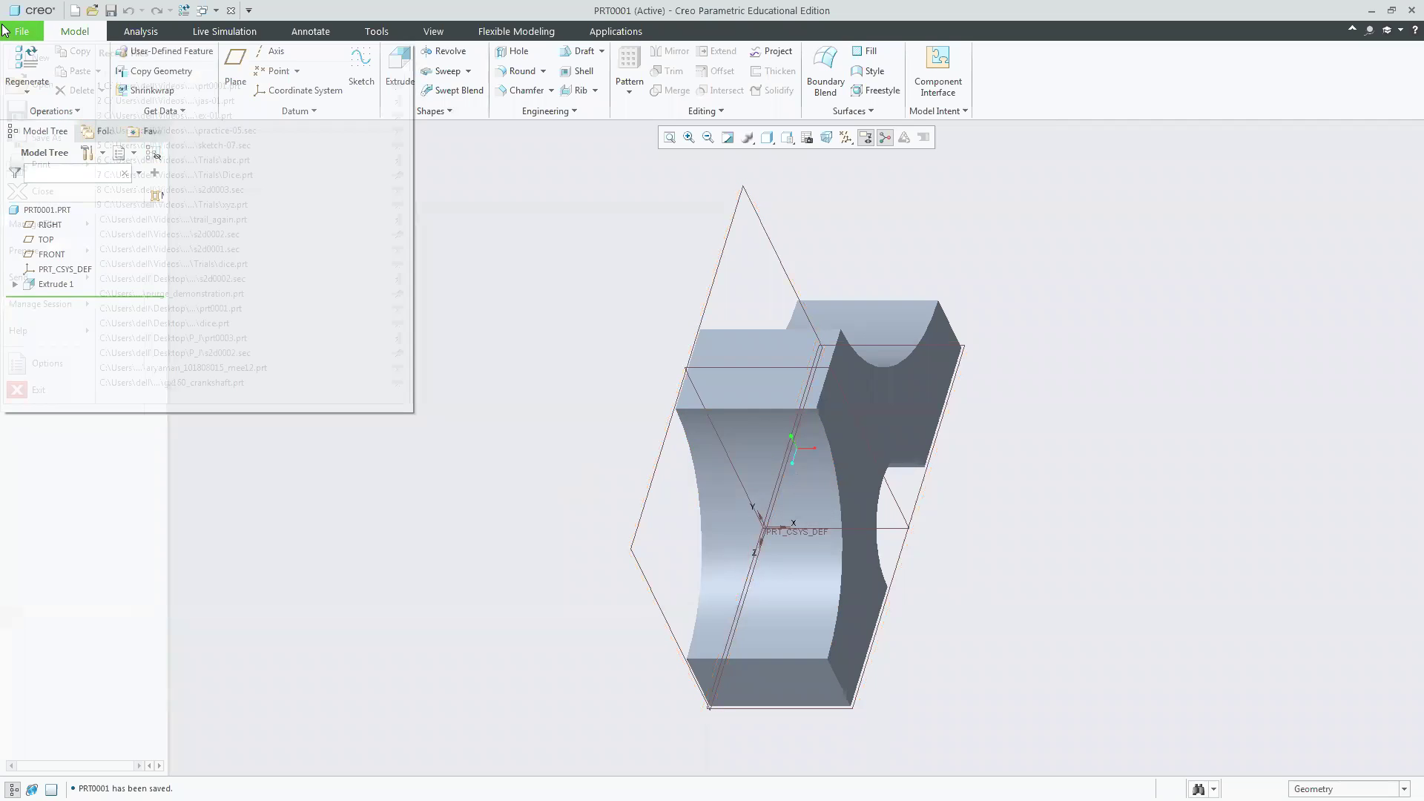
click(105, 12)
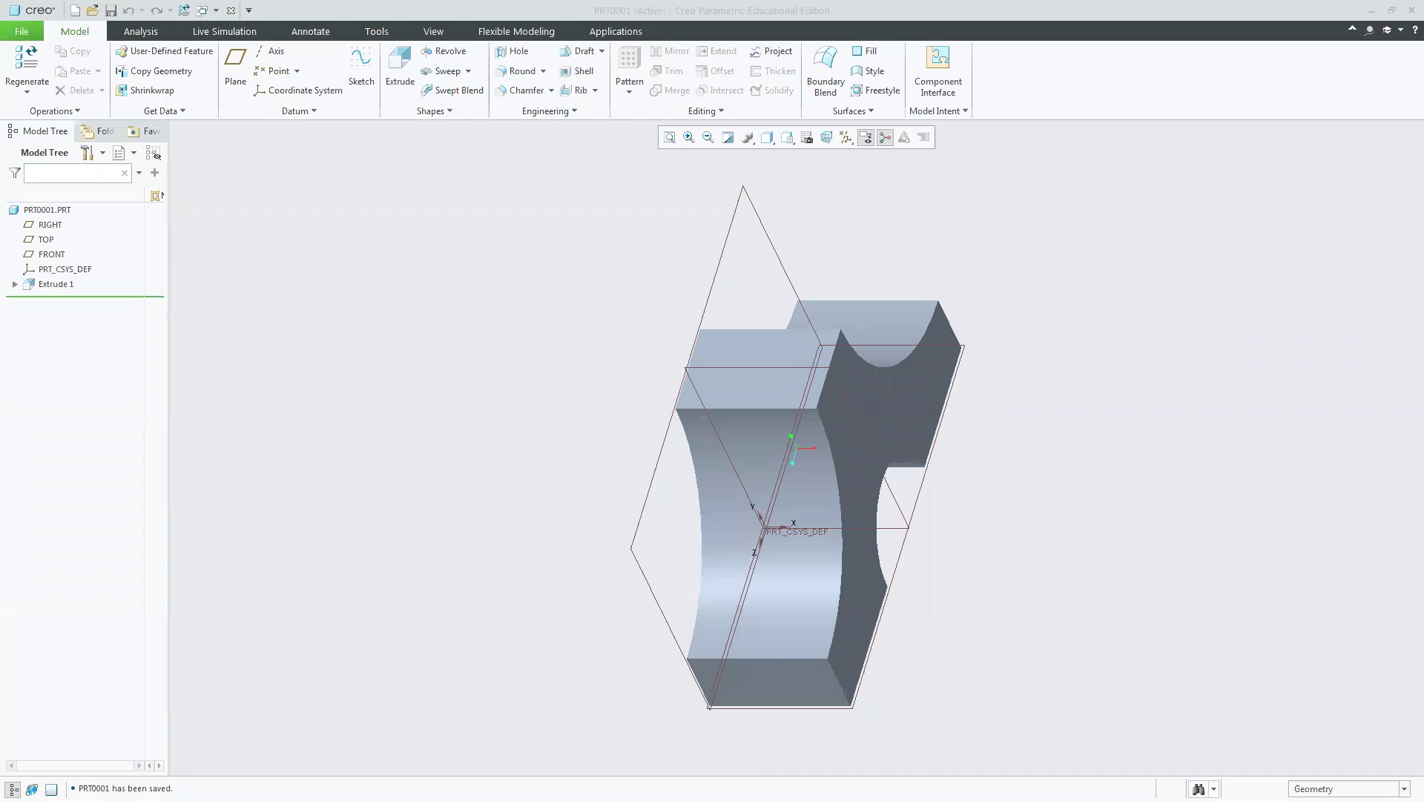
click(113, 12)
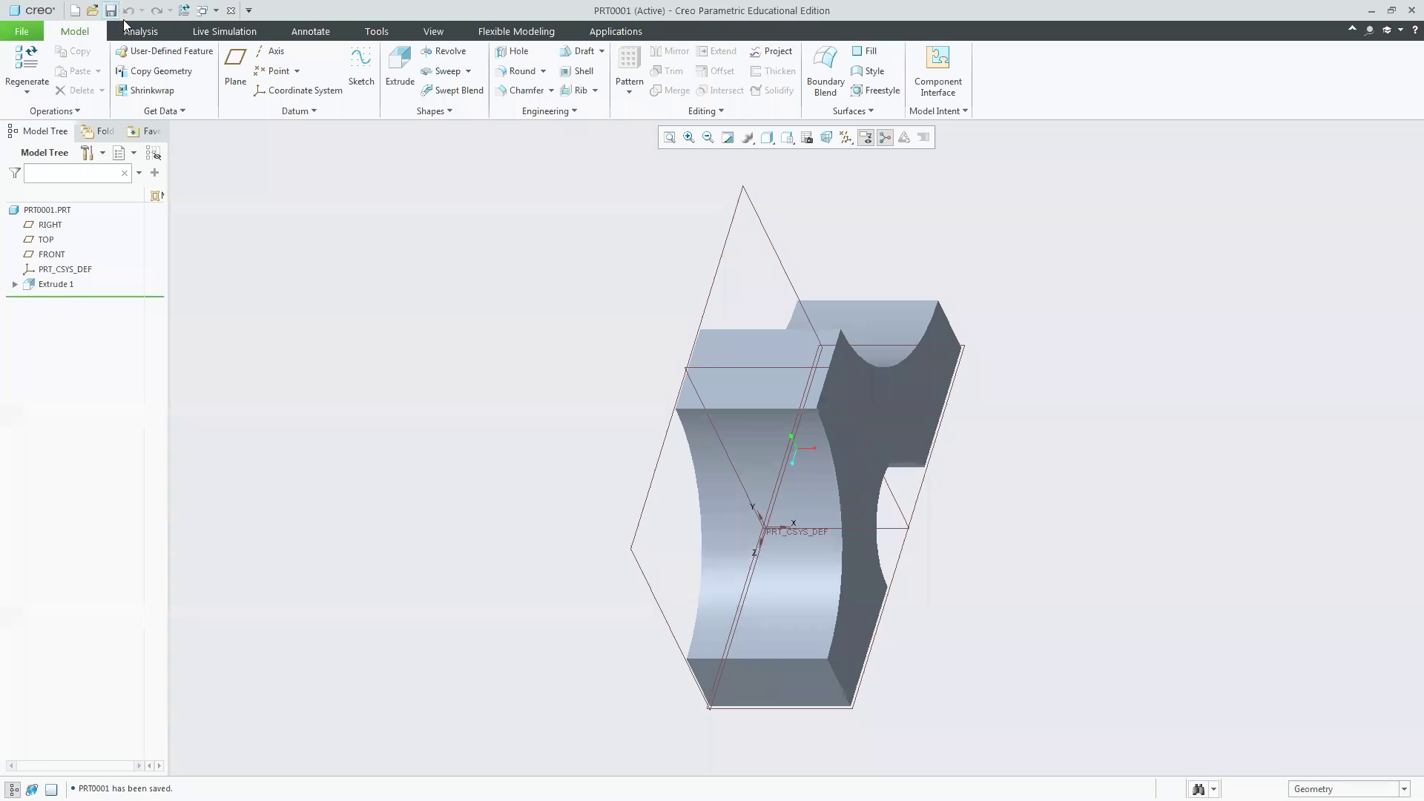